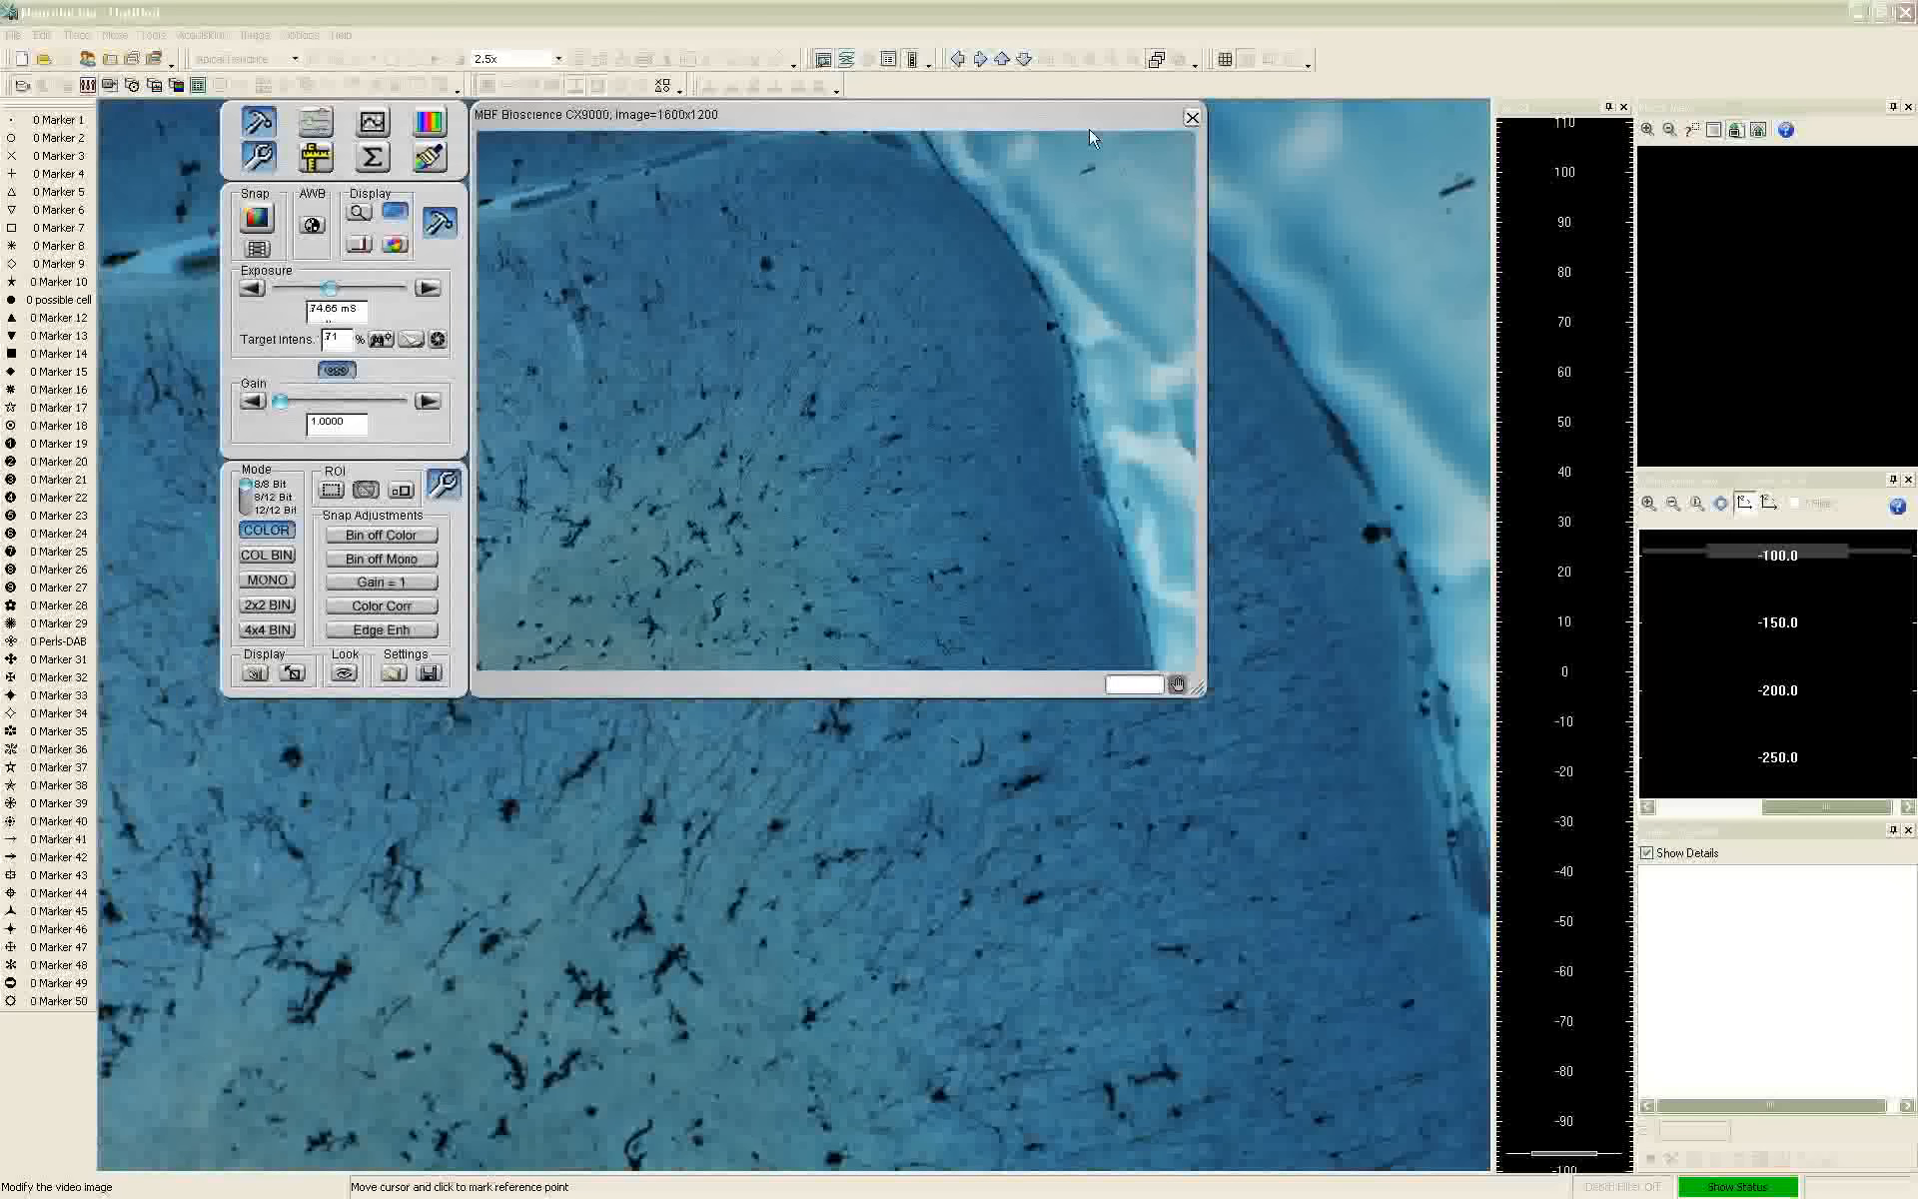
Close the camera controls and trace a Cortex contour along the curved outer edge of the tissue
{"action": "left_click", "coordinate": [1191, 117]}
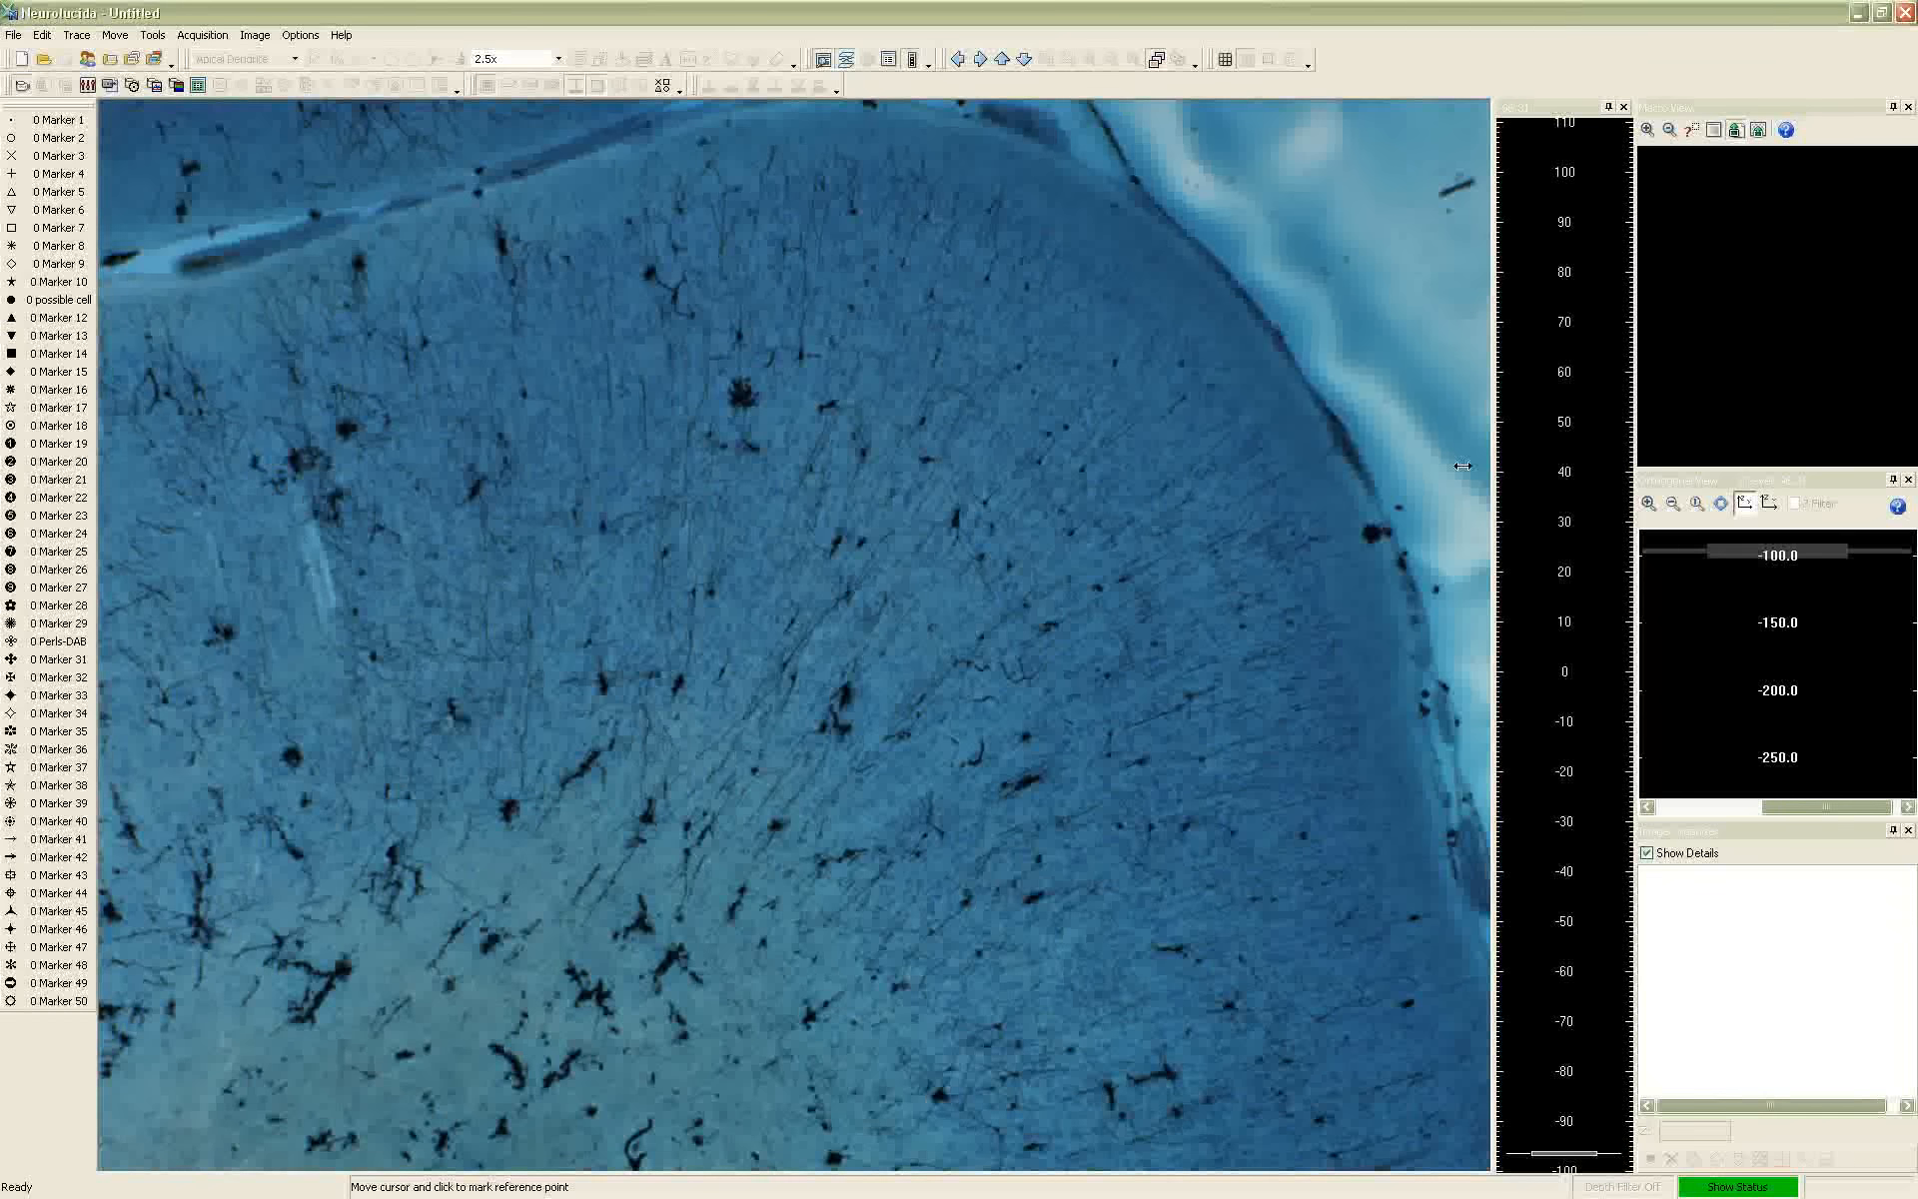
{"action": "left_click", "coordinate": [113, 35]}
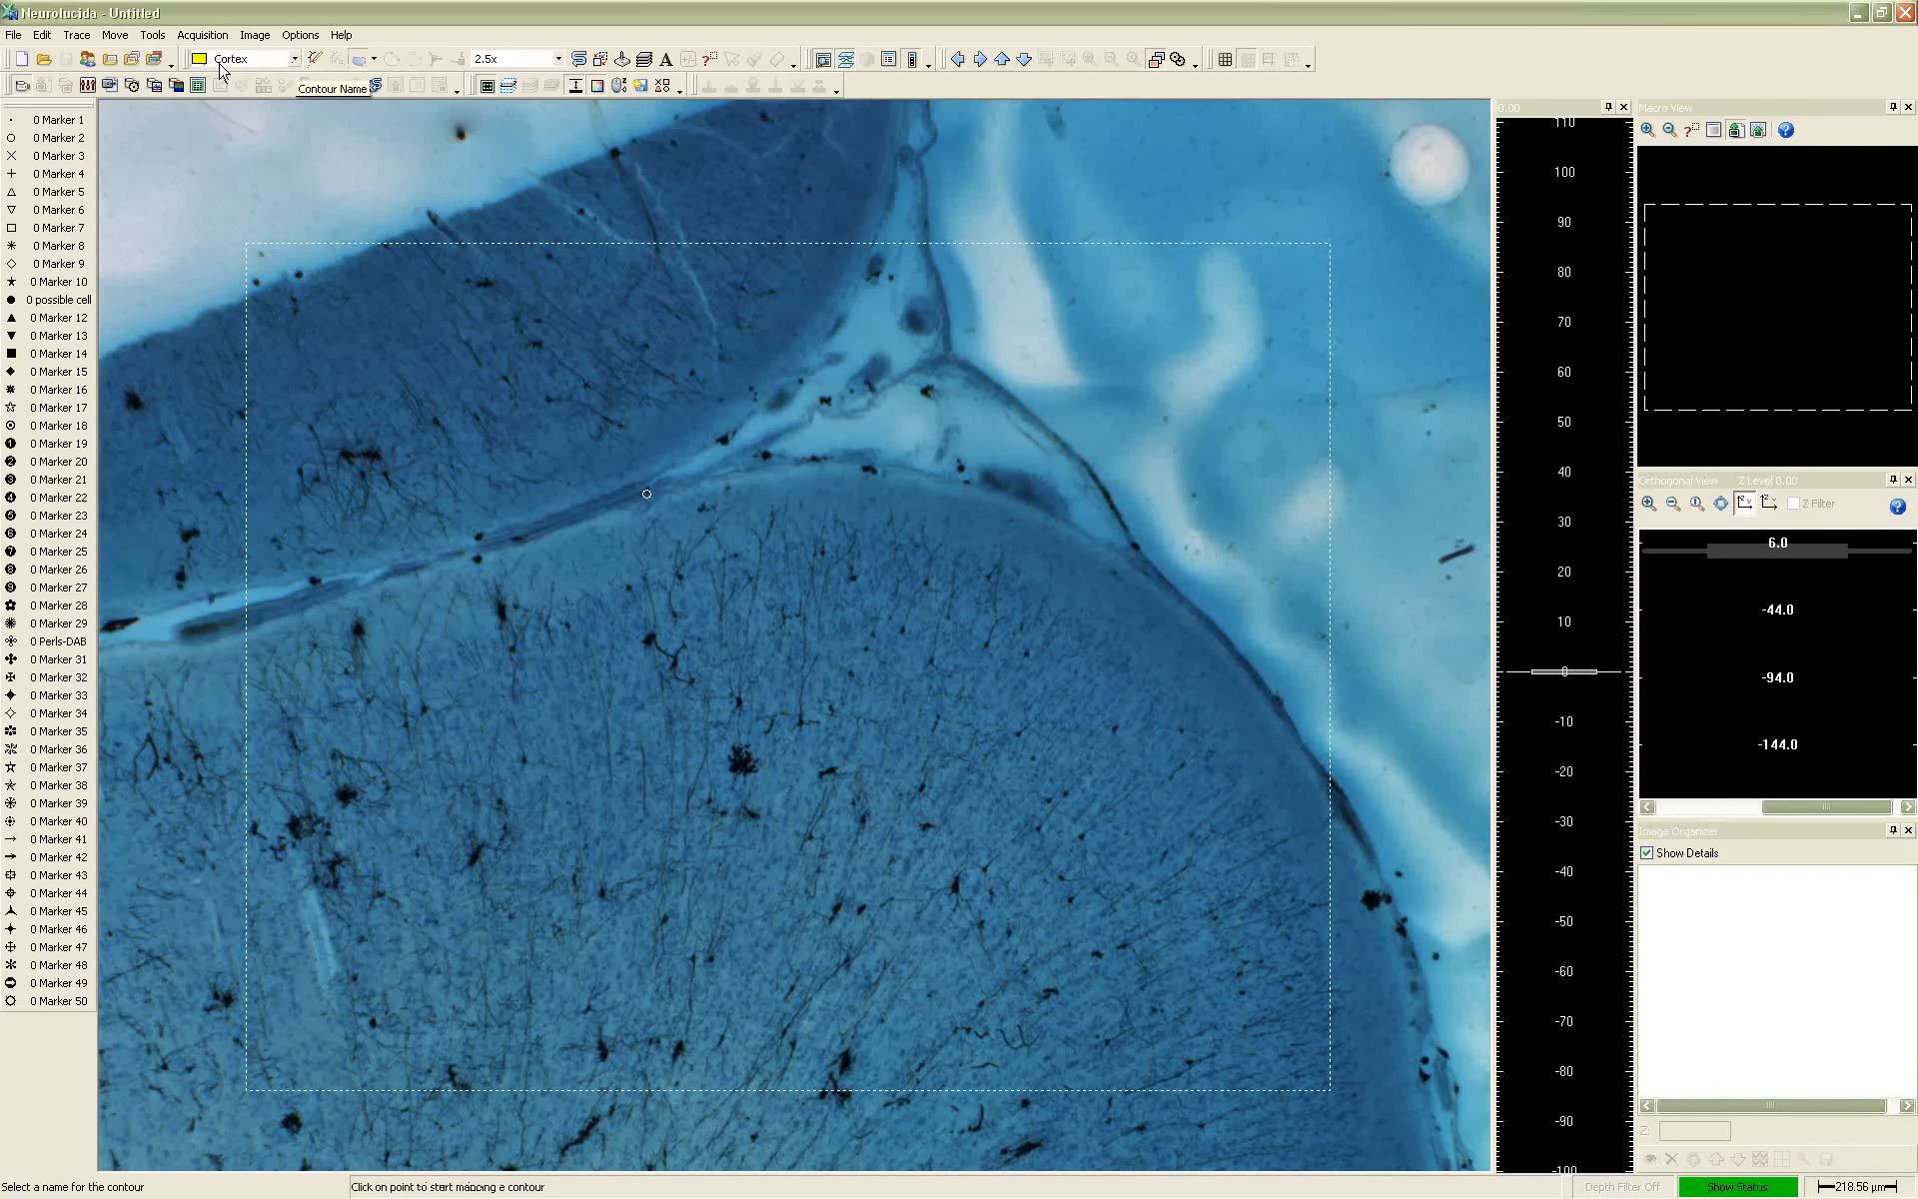
{"action": "left_click", "coordinate": [568, 523]}
{"action": "left_click", "coordinate": [646, 493]}
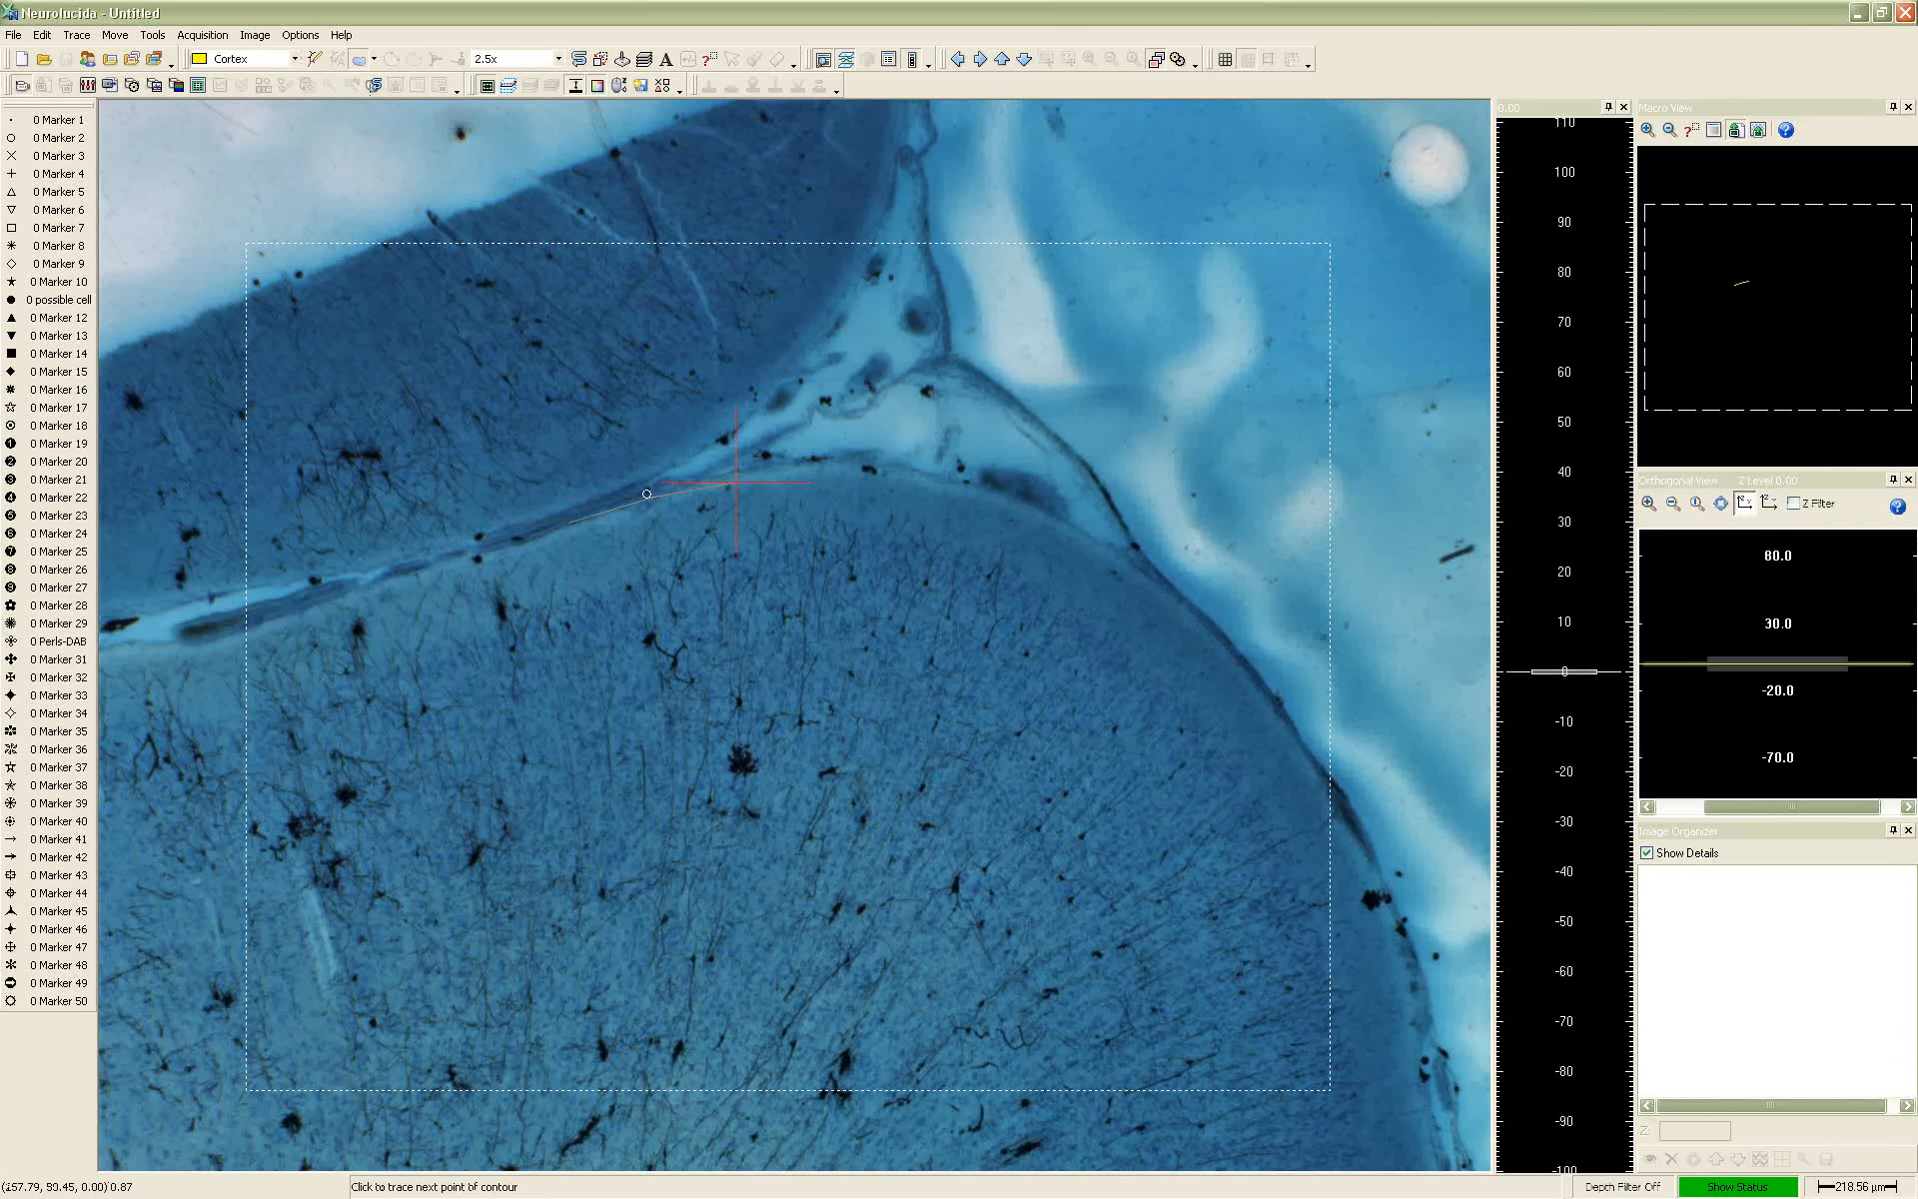
{"action": "left_click", "coordinate": [1059, 516]}
{"action": "left_click", "coordinate": [1201, 604]}
{"action": "left_click", "coordinate": [1284, 704]}
{"action": "left_click", "coordinate": [1329, 777]}
{"action": "left_click", "coordinate": [1350, 823]}
{"action": "left_click", "coordinate": [876, 813]}
{"action": "left_click", "coordinate": [877, 906]}
{"action": "left_click", "coordinate": [924, 1105]}
Continue the Cortex contour through the deeper tissue and back along the upper fissure boundary, and close the contour
{"action": "left_click", "coordinate": [133, 889]}
{"action": "left_click", "coordinate": [699, 684]}
{"action": "left_click", "coordinate": [640, 436]}
{"action": "left_click", "coordinate": [417, 257]}
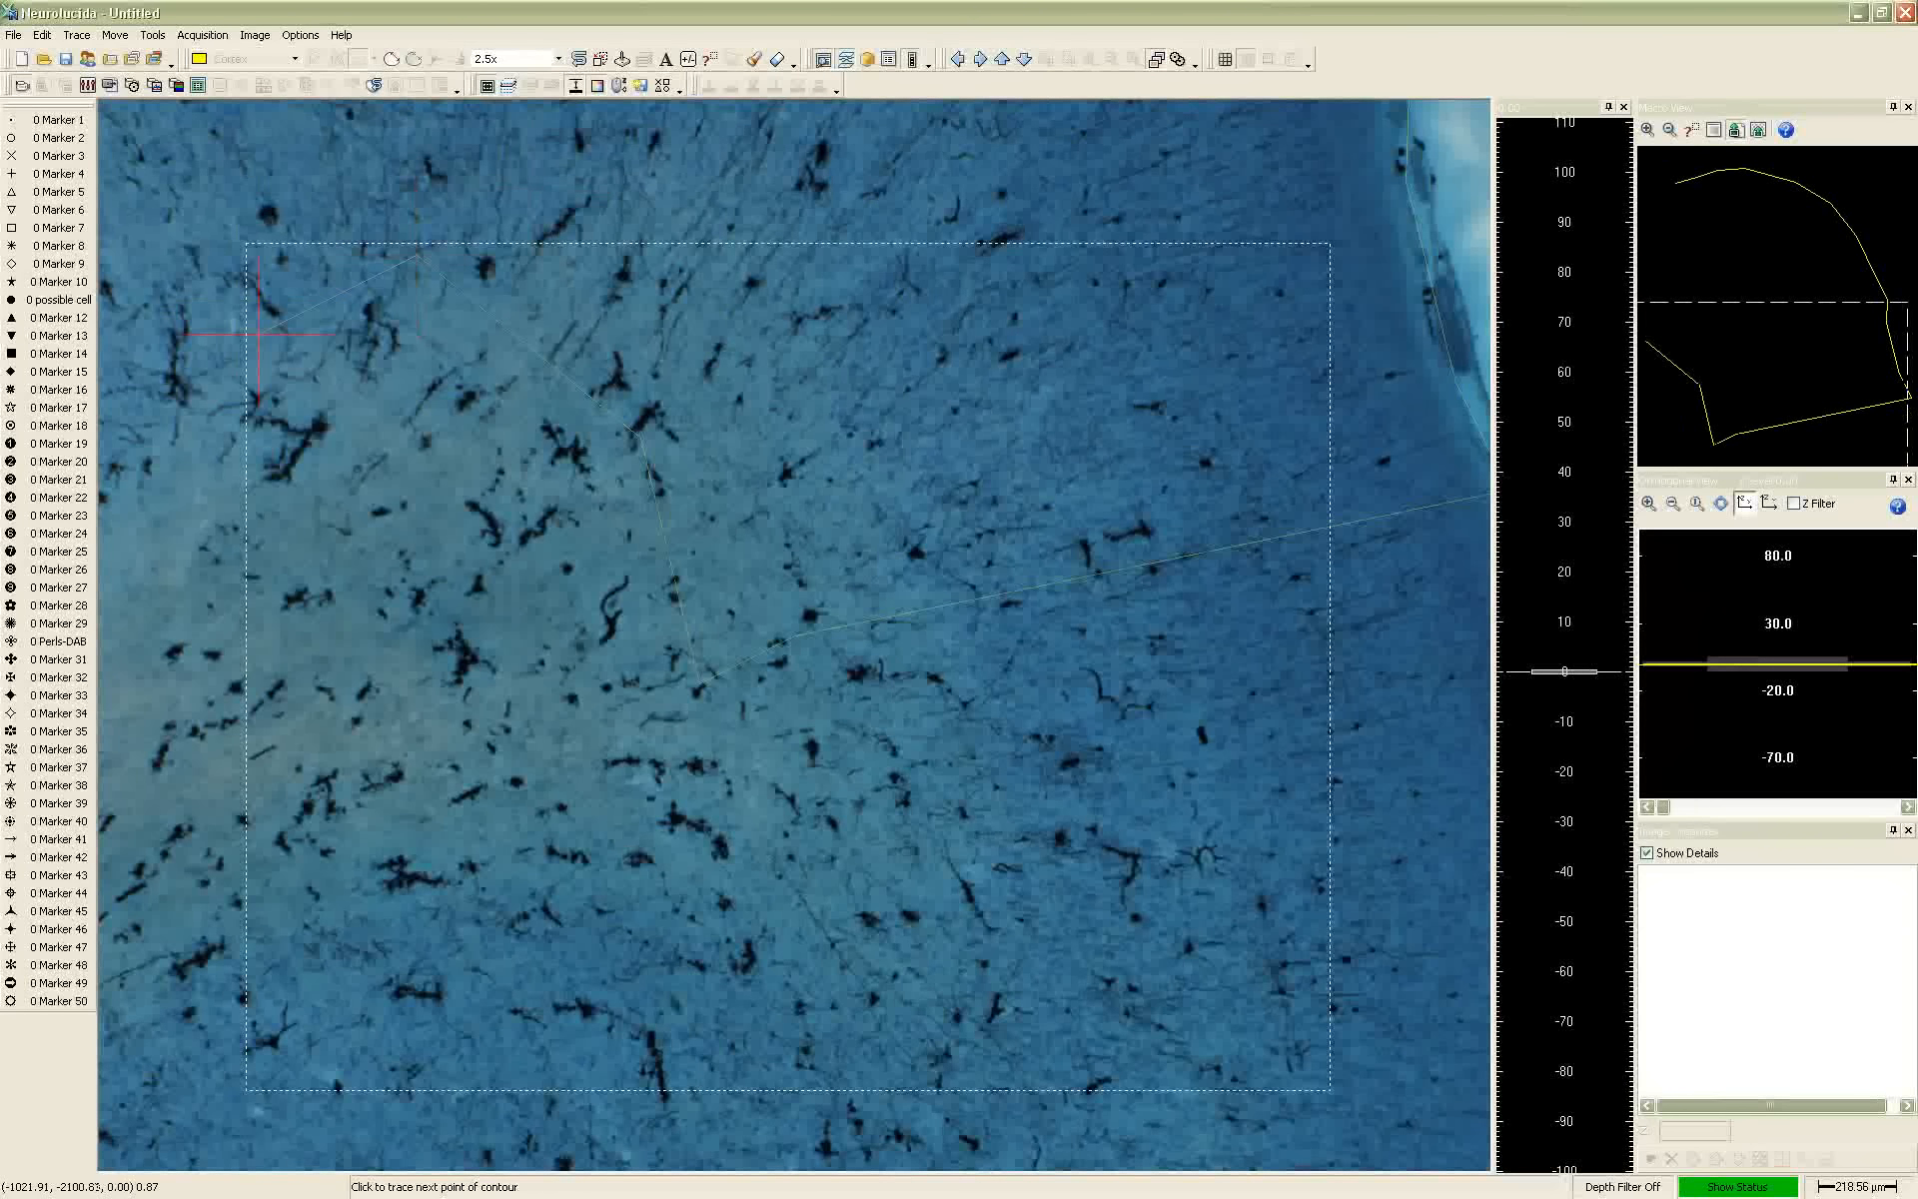
{"action": "left_click", "coordinate": [209, 266]}
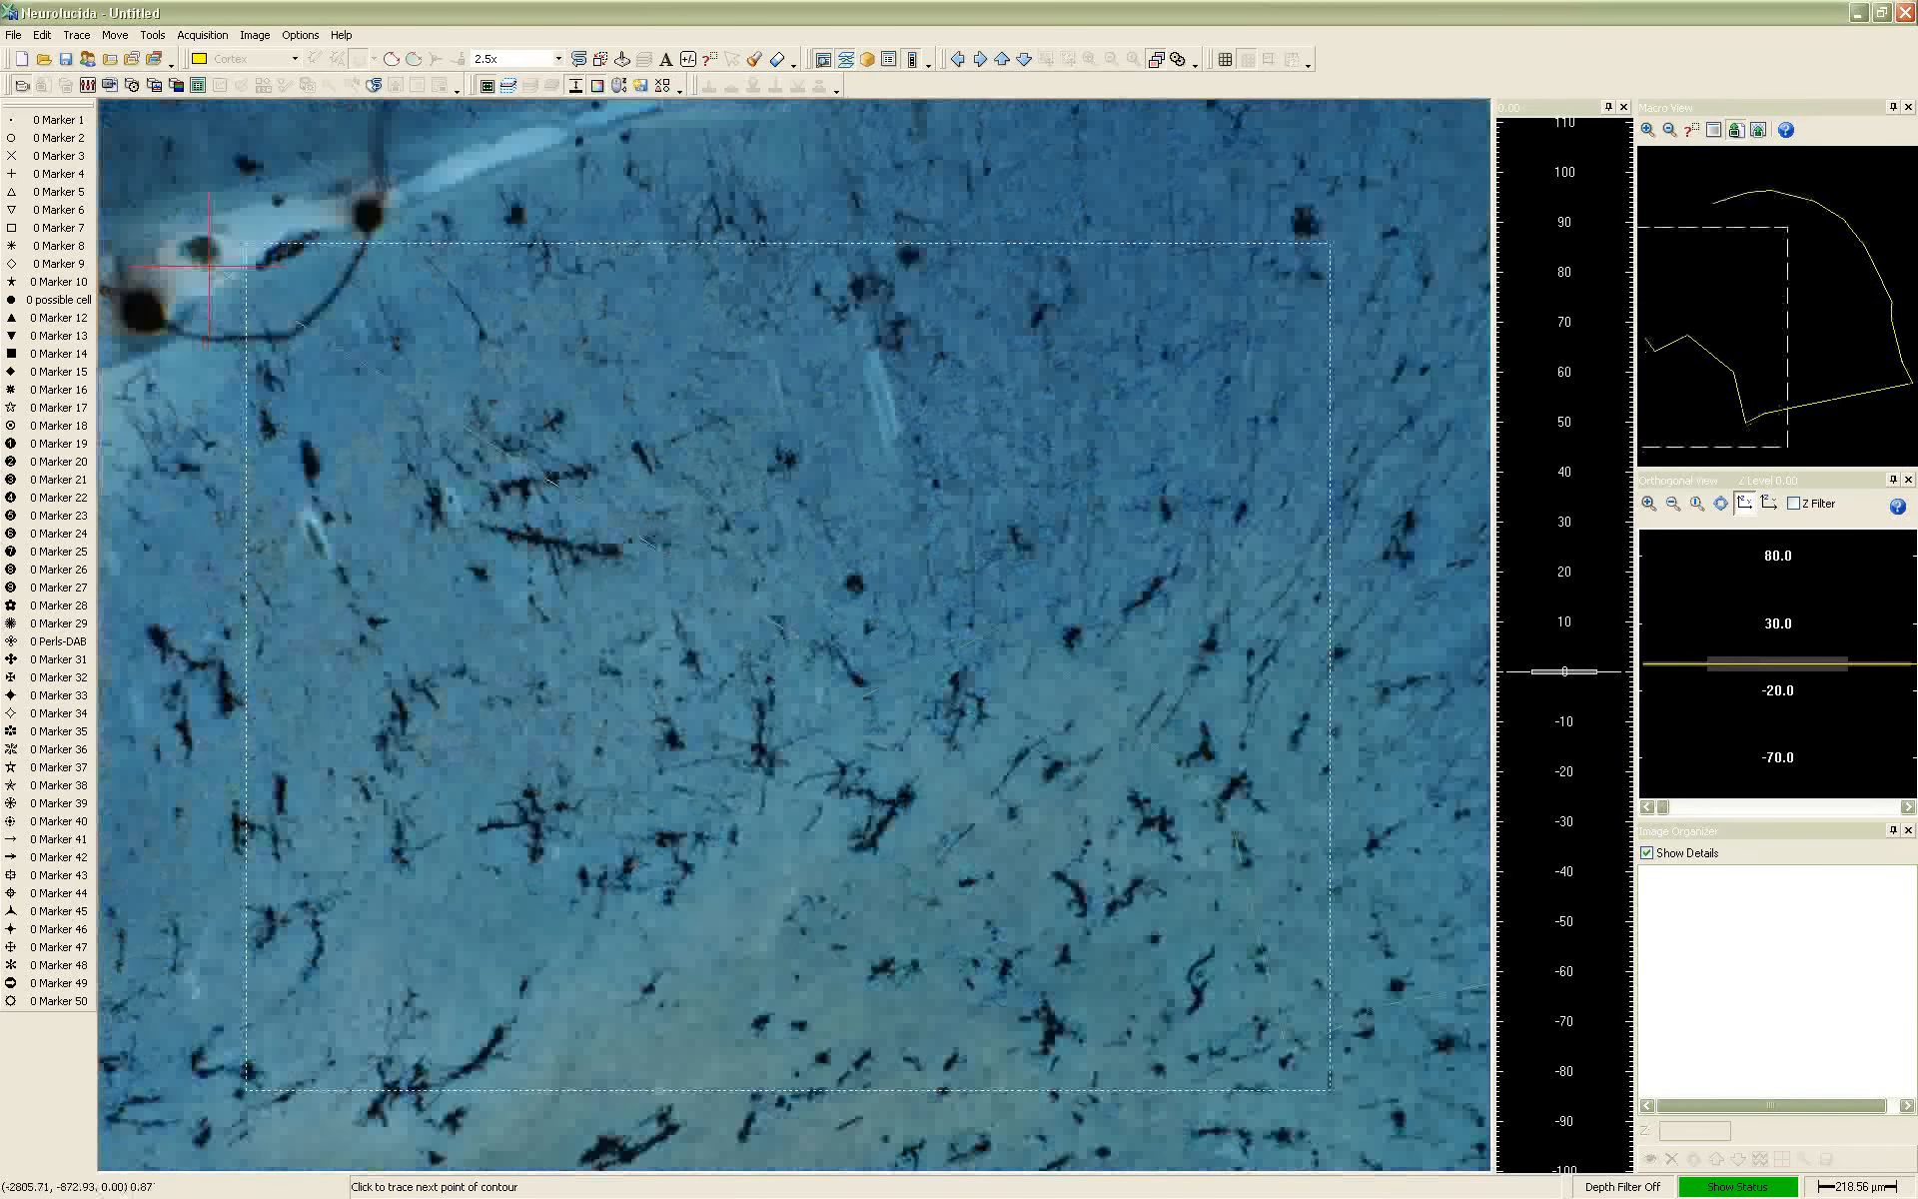
{"action": "left_click", "coordinate": [464, 188]}
{"action": "left_click", "coordinate": [1008, 556]}
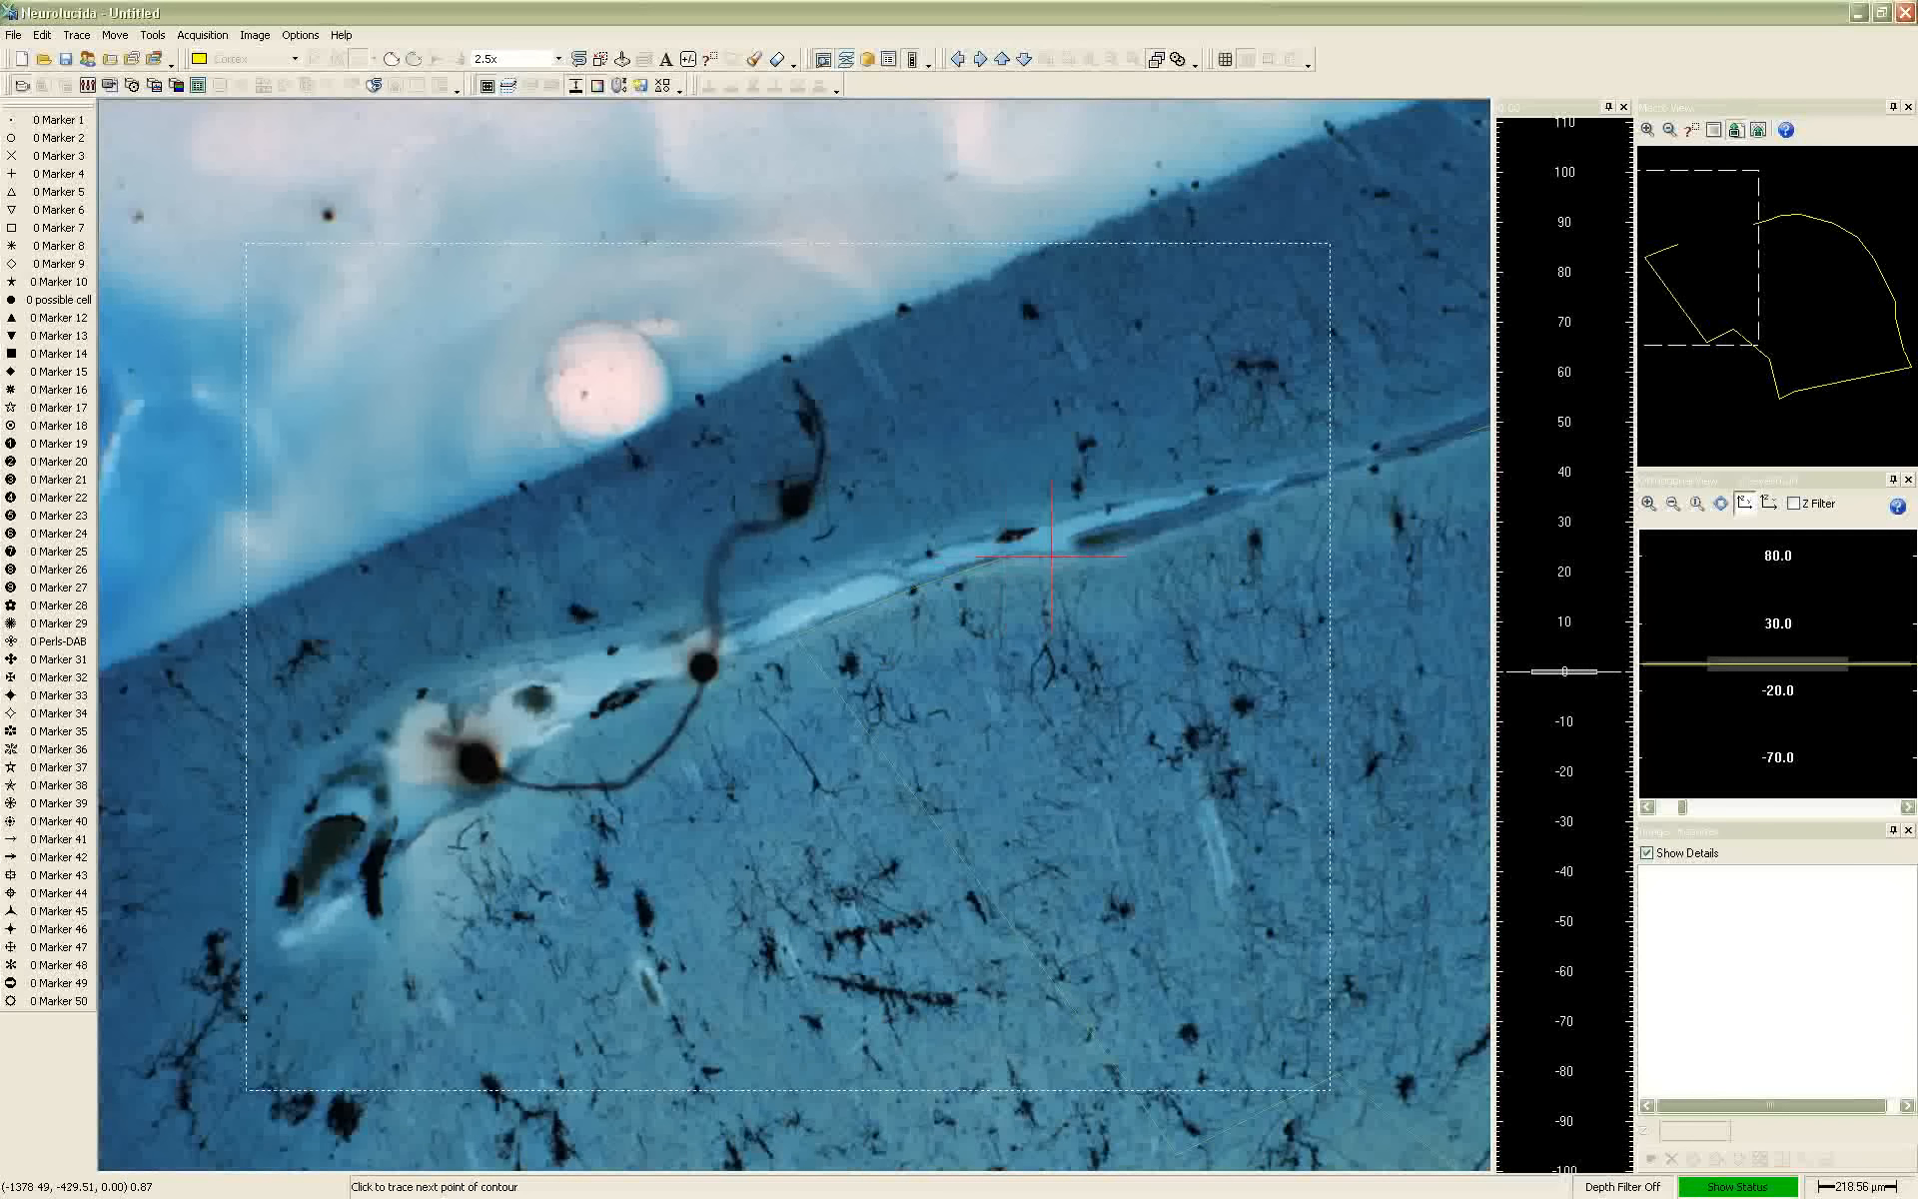
{"action": "right_click", "coordinate": [1089, 557]}
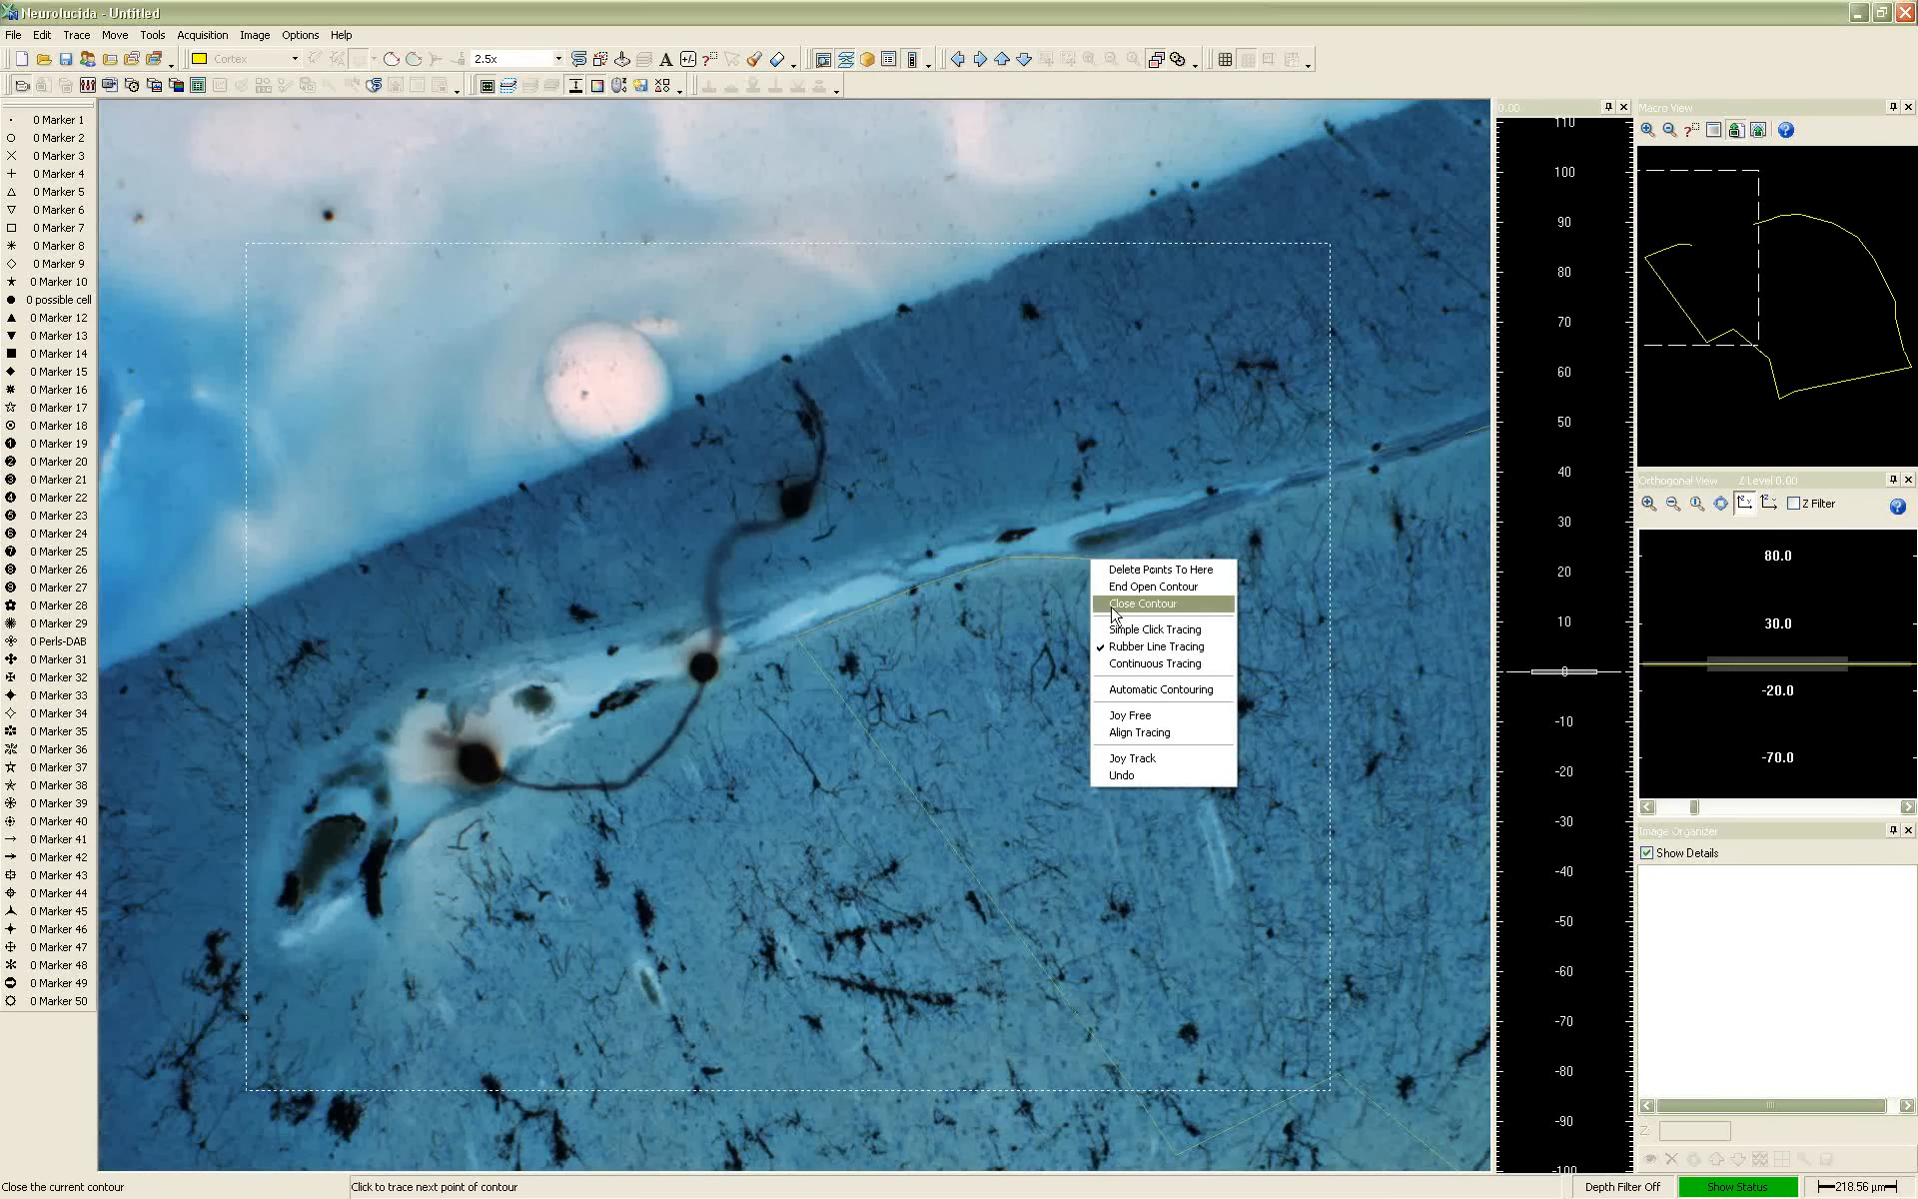
{"action": "left_click", "coordinate": [1114, 604]}
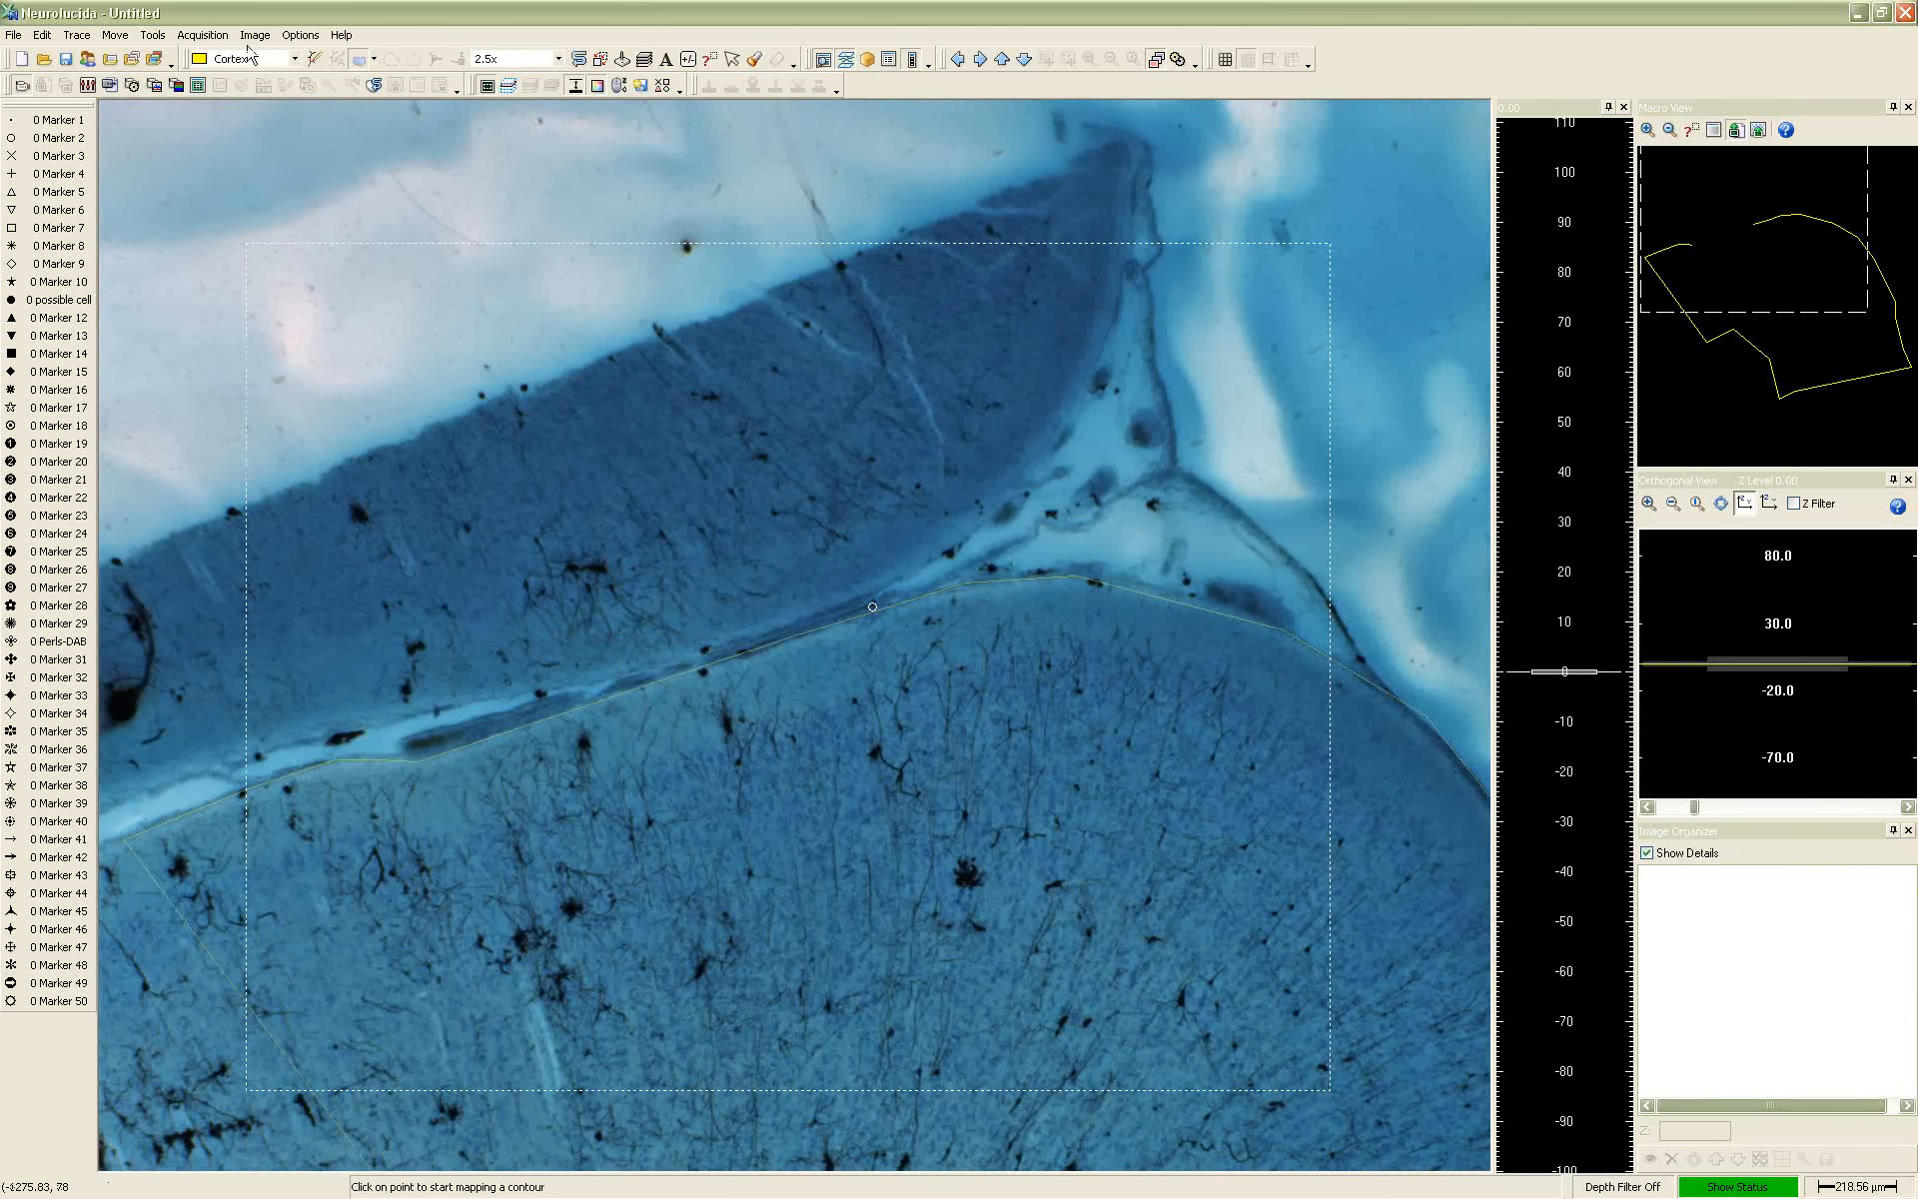
Review the View display preferences for line rendering and tracing transparency, and accept them
{"action": "left_click", "coordinate": [300, 35]}
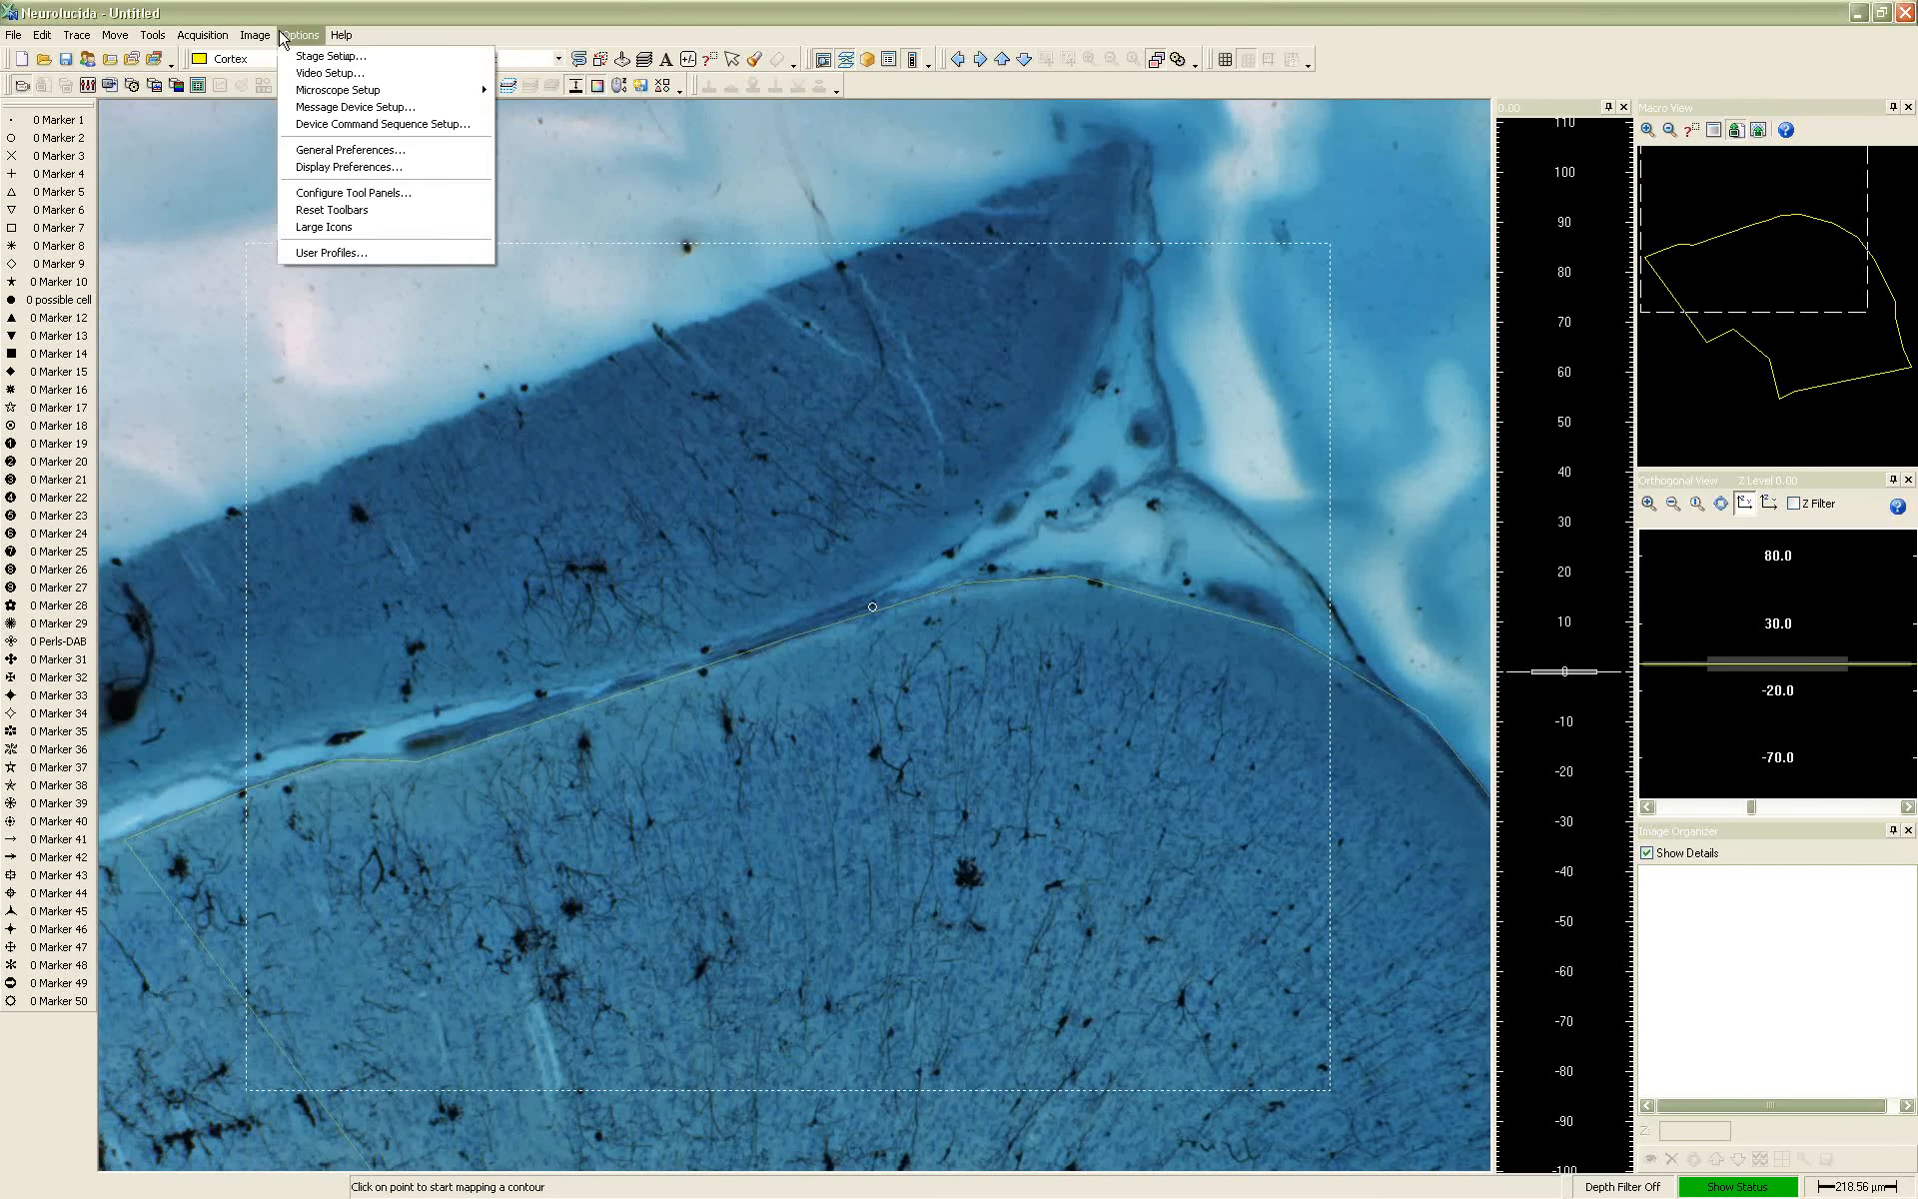
{"action": "left_click", "coordinate": [328, 171]}
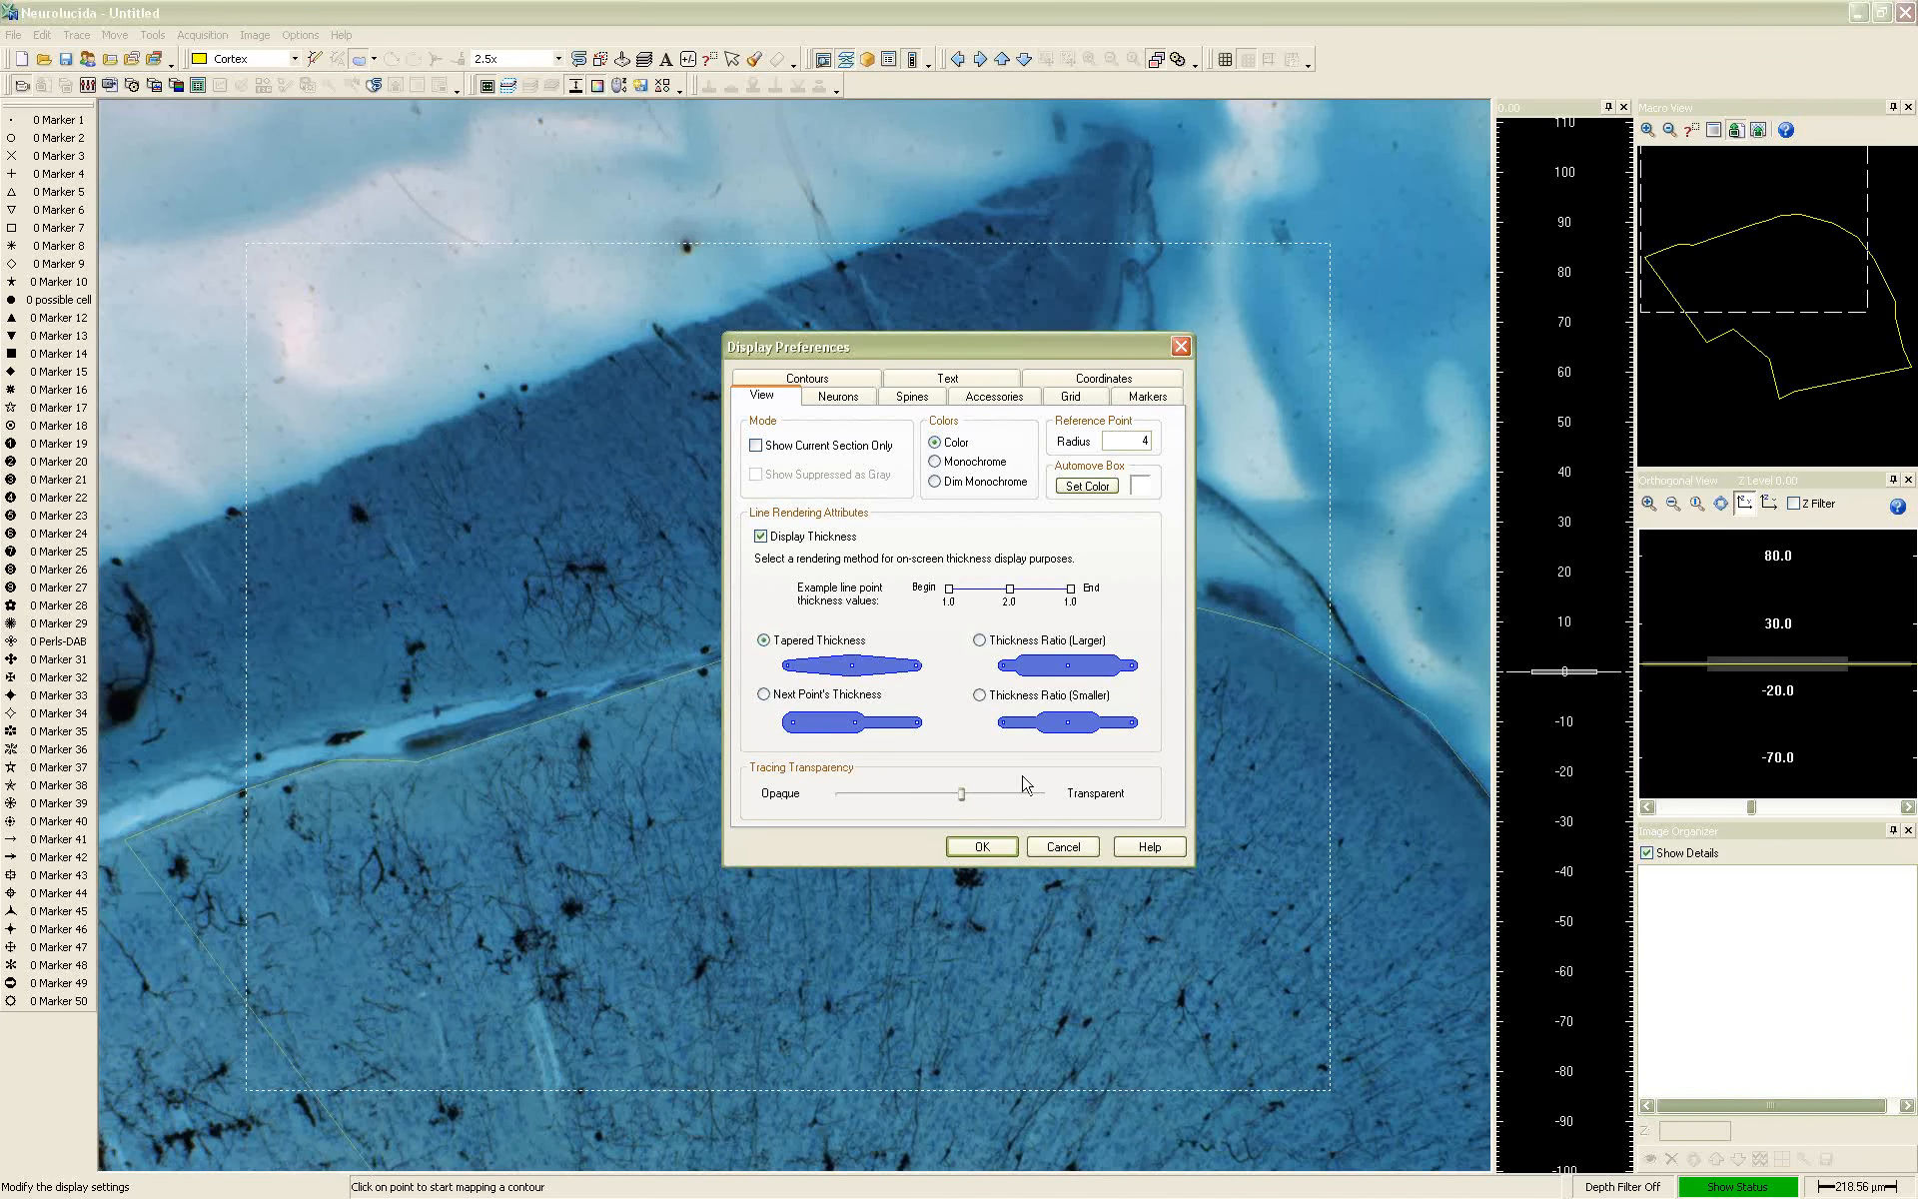
{"action": "left_click", "coordinate": [982, 847]}
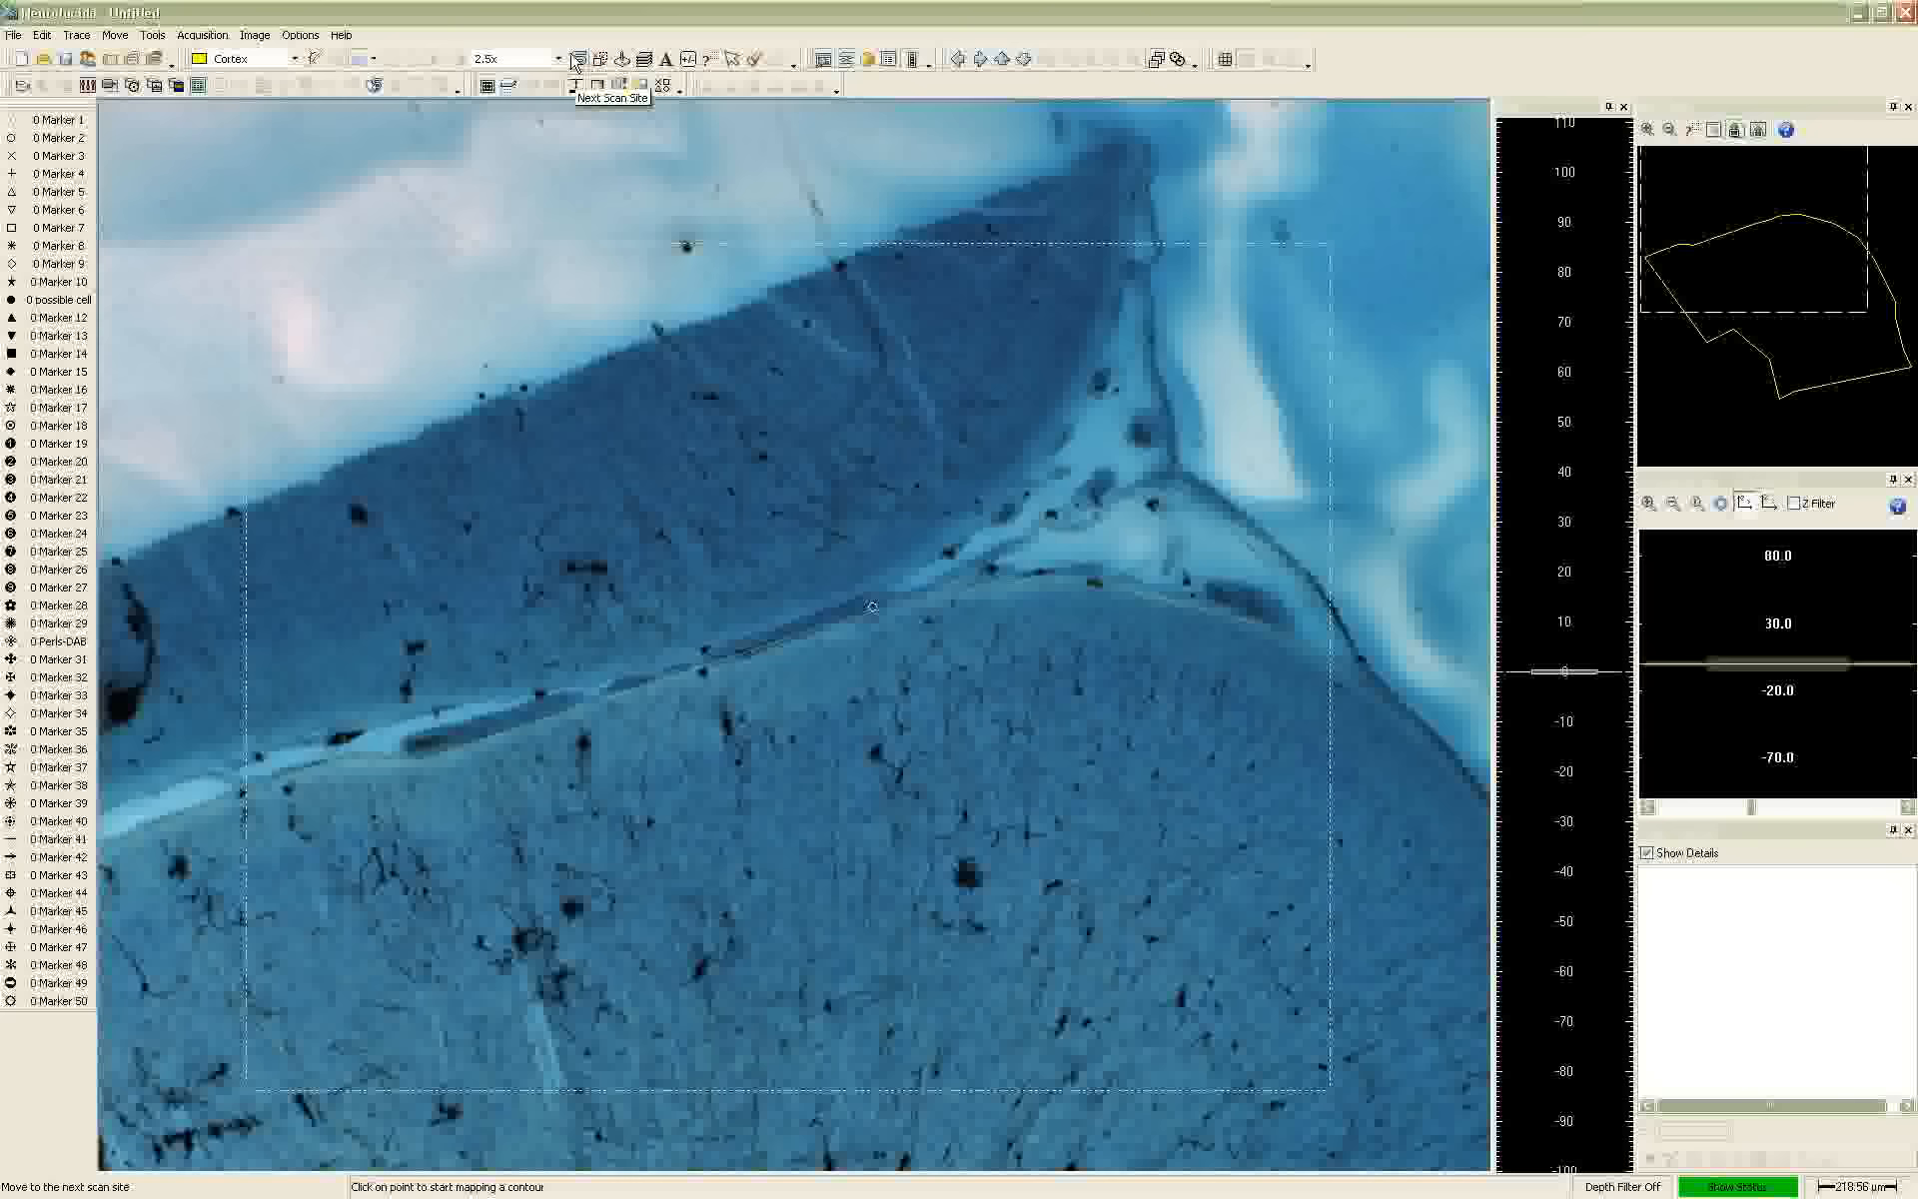
Place one Marker 19 just above the dark cell cluster in the cortex and one Marker 13 below and to its right
{"action": "left_click", "coordinate": [57, 446]}
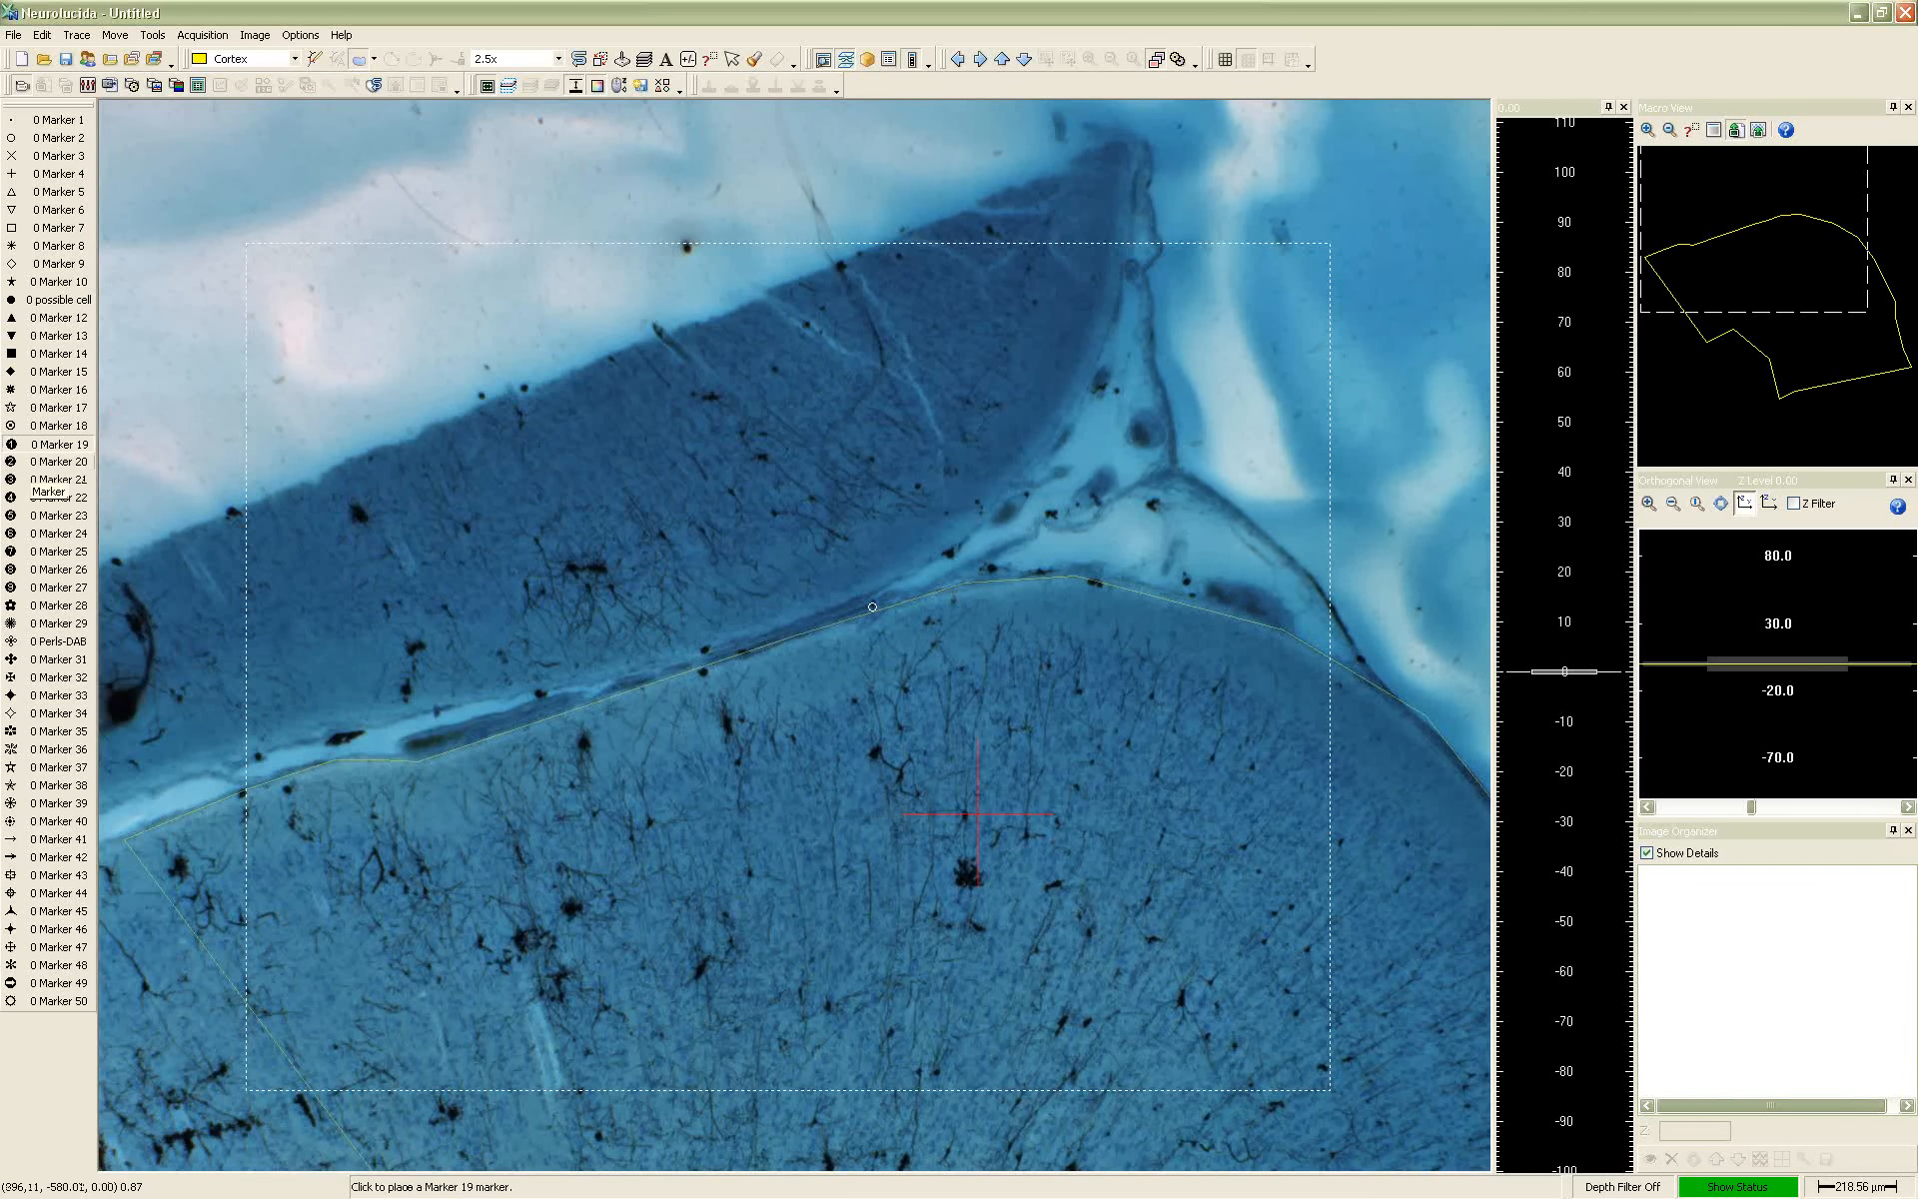
{"action": "left_click", "coordinate": [977, 814]}
{"action": "left_click", "coordinate": [58, 336]}
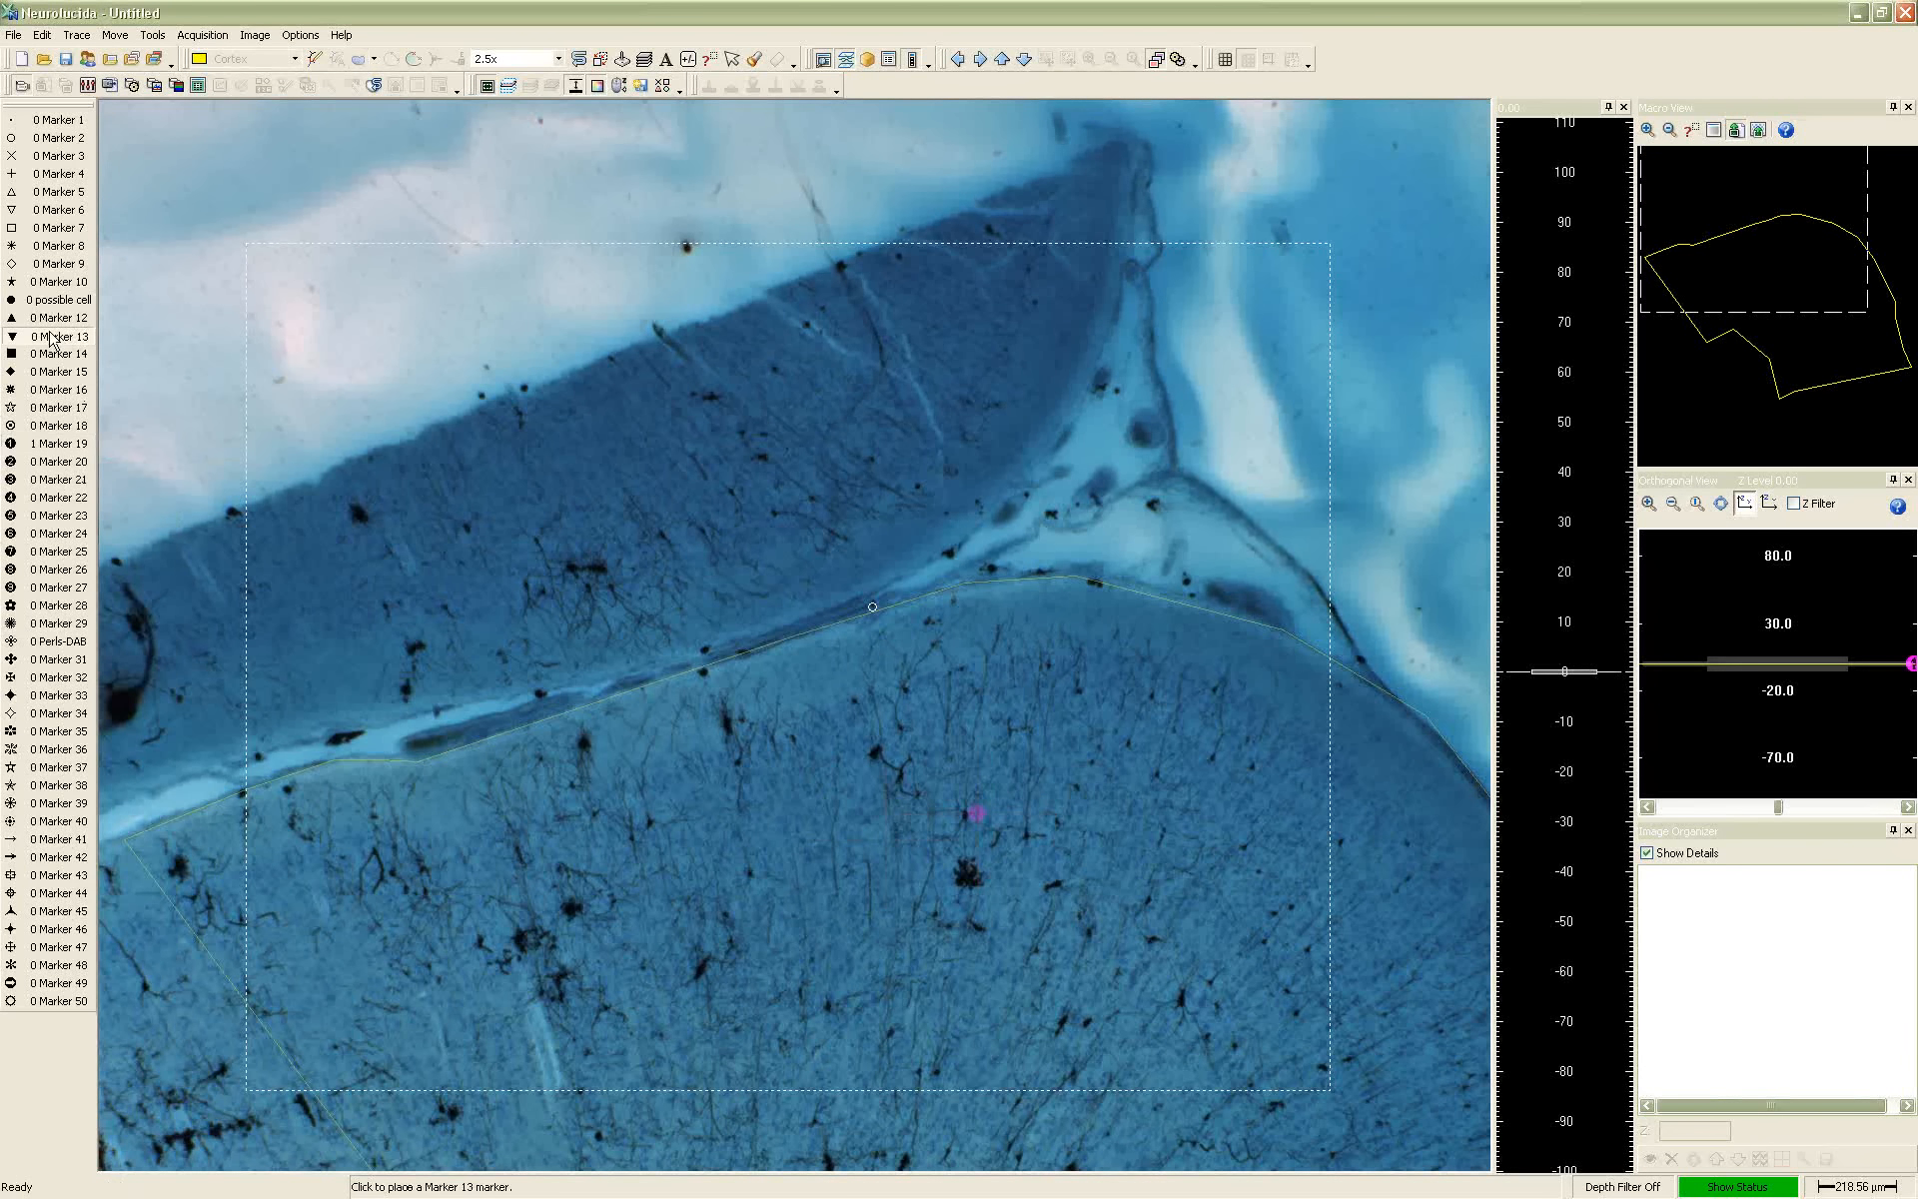
{"action": "left_click", "coordinate": [1194, 1001]}
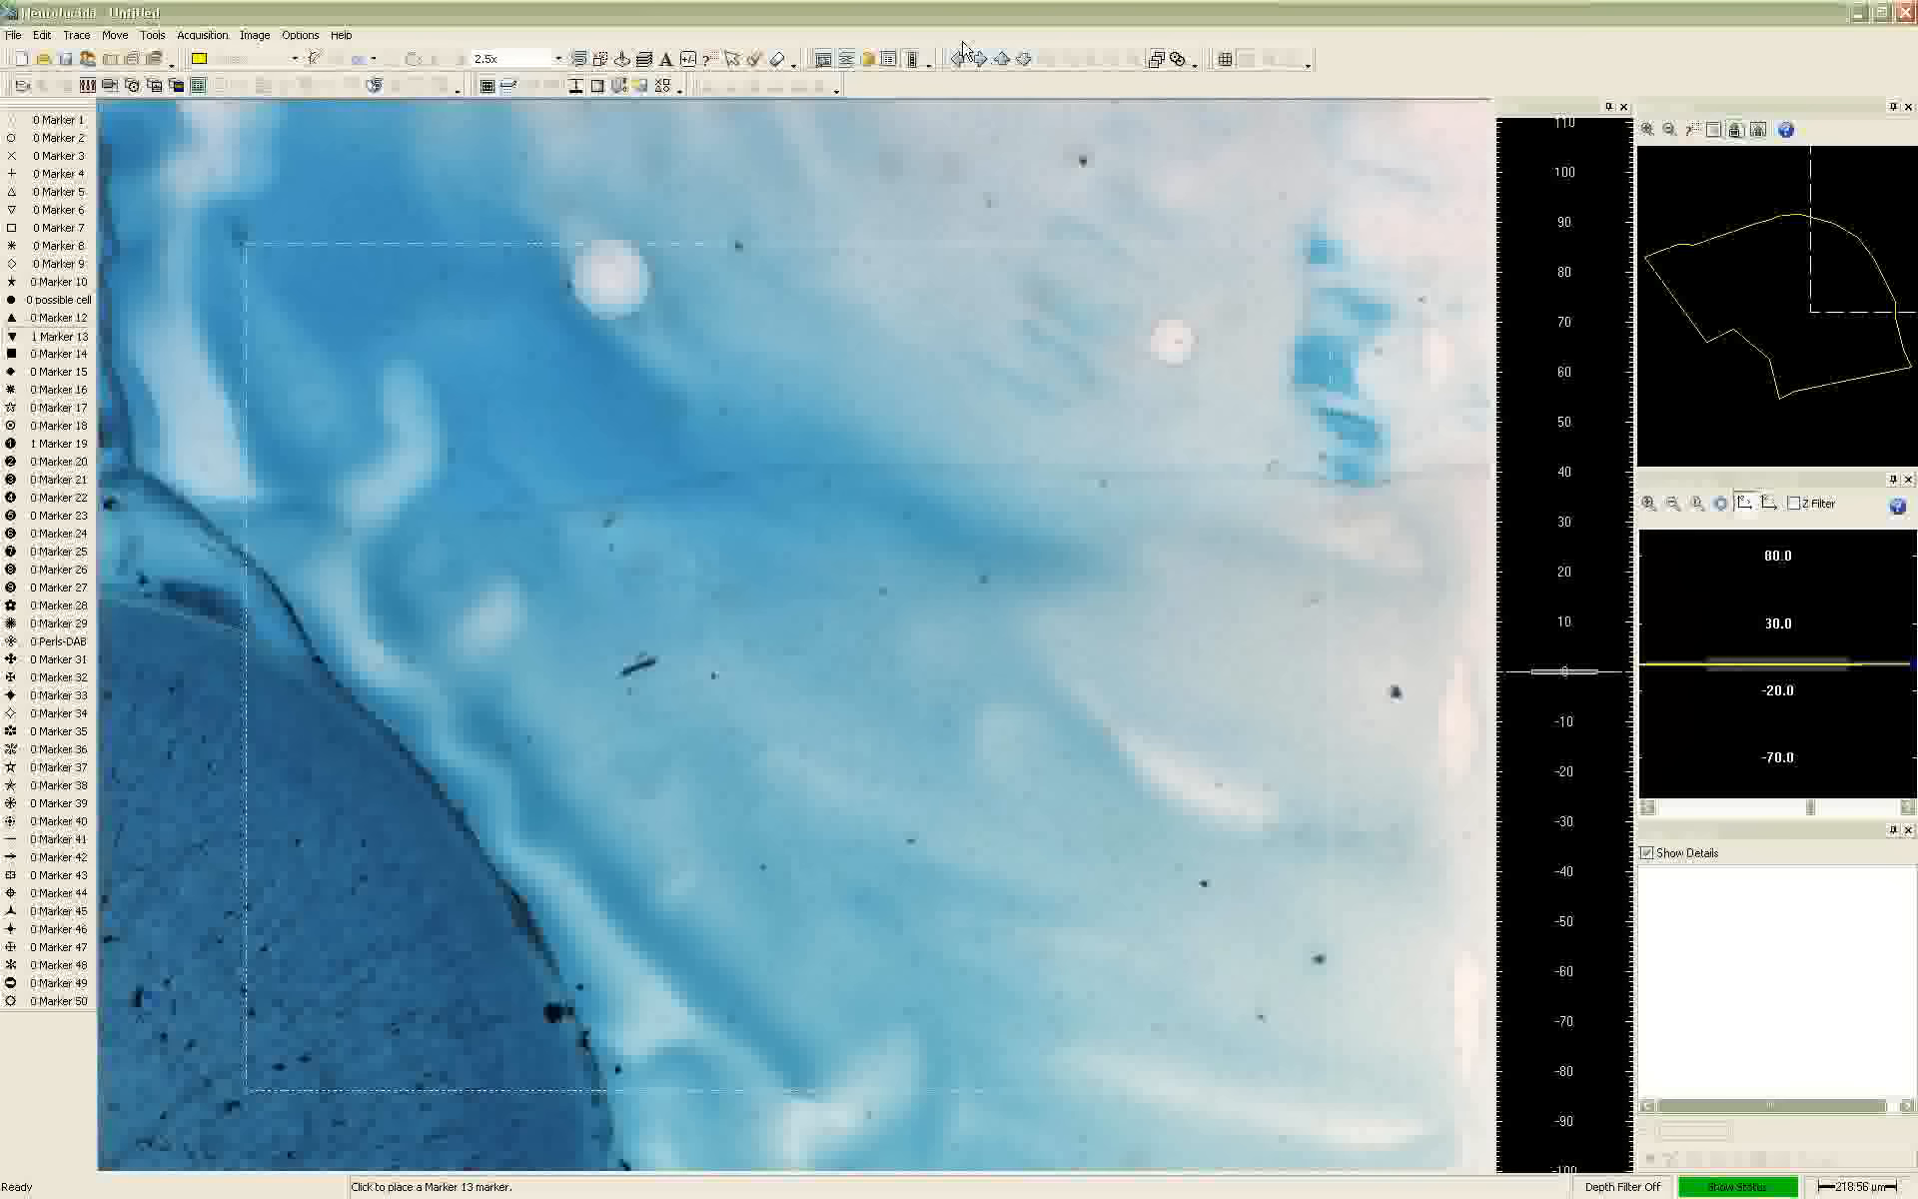
Leave marker placement, move the stage back over the cortex with Joy Track, and end joystick mode
{"action": "right_click", "coordinate": [807, 298]}
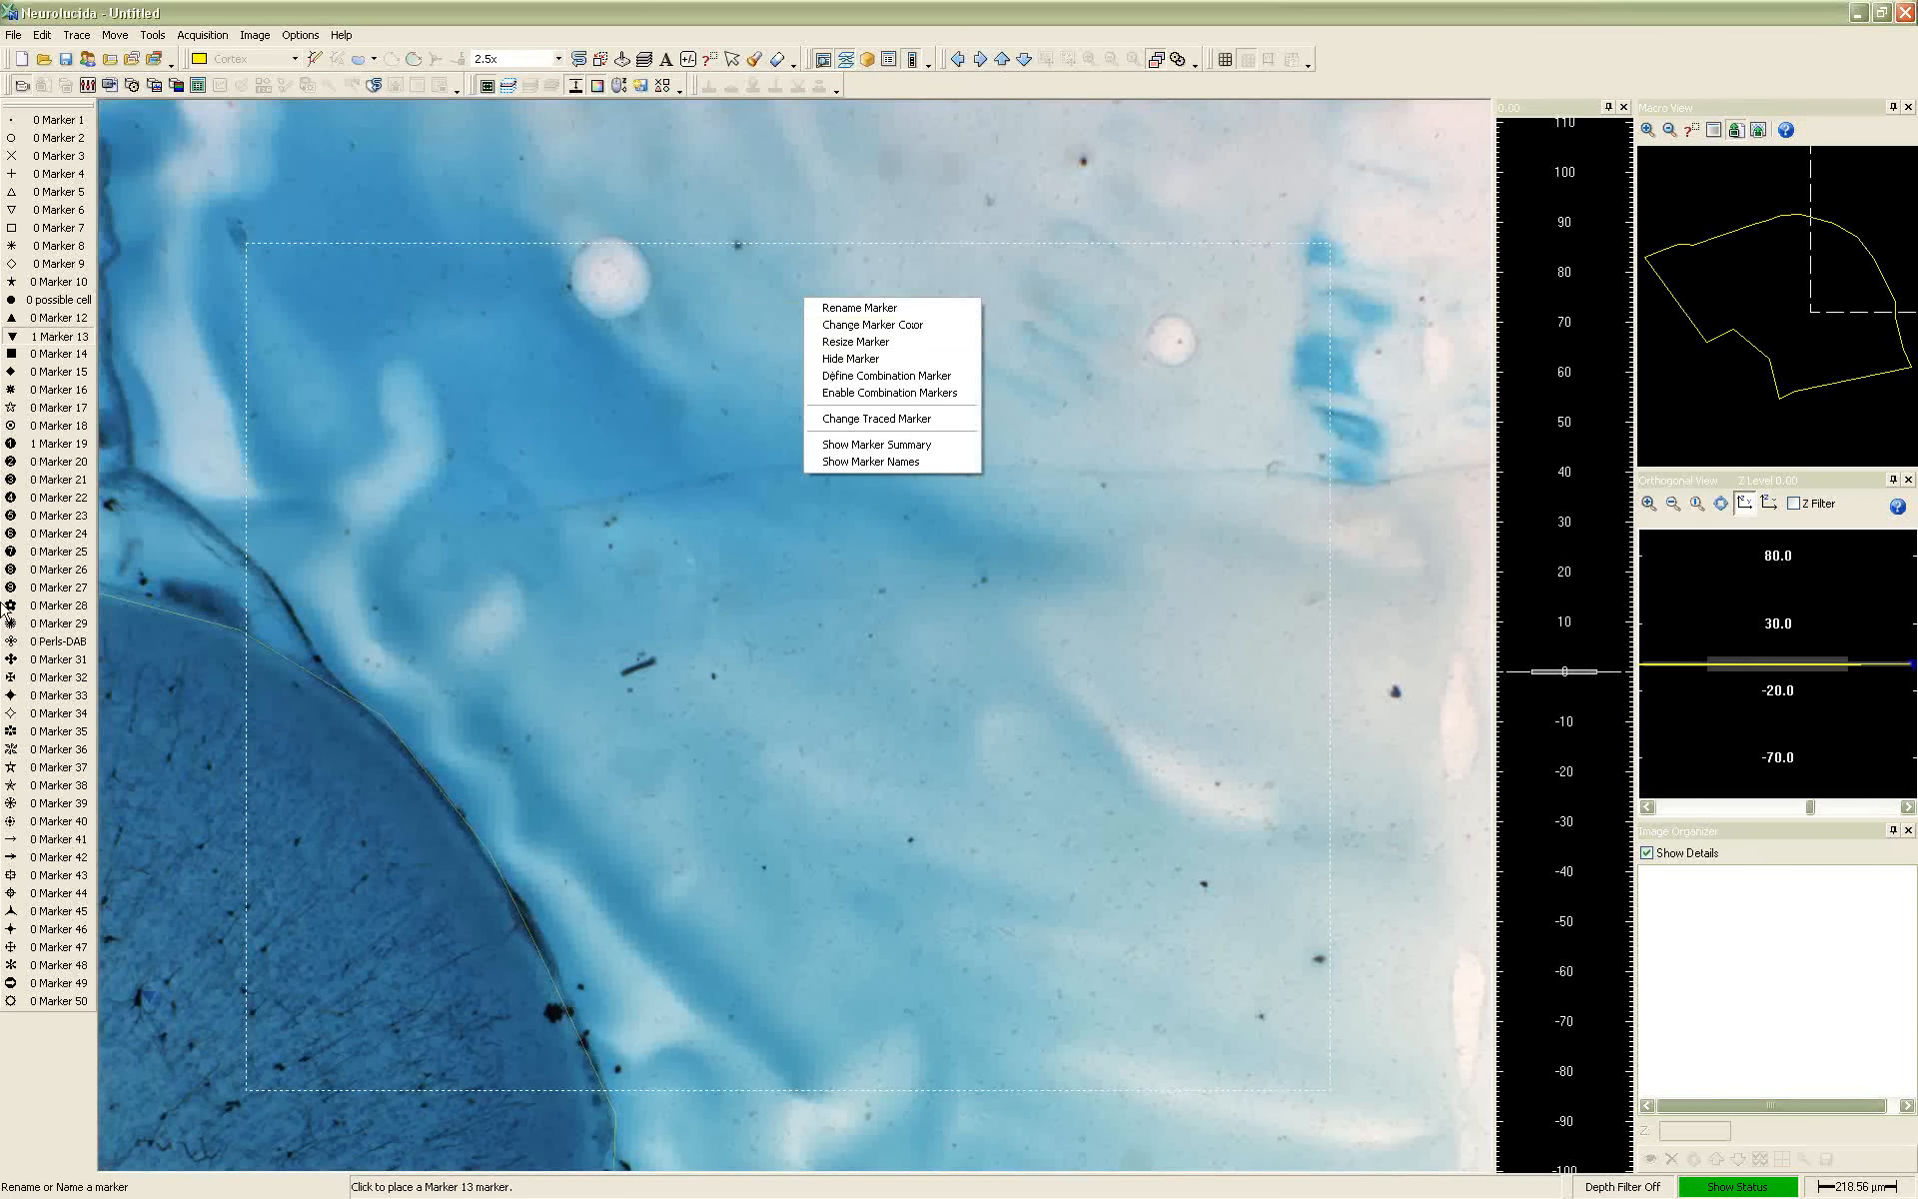
{"action": "left_click", "coordinate": [46, 340]}
{"action": "right_click", "coordinate": [415, 388]}
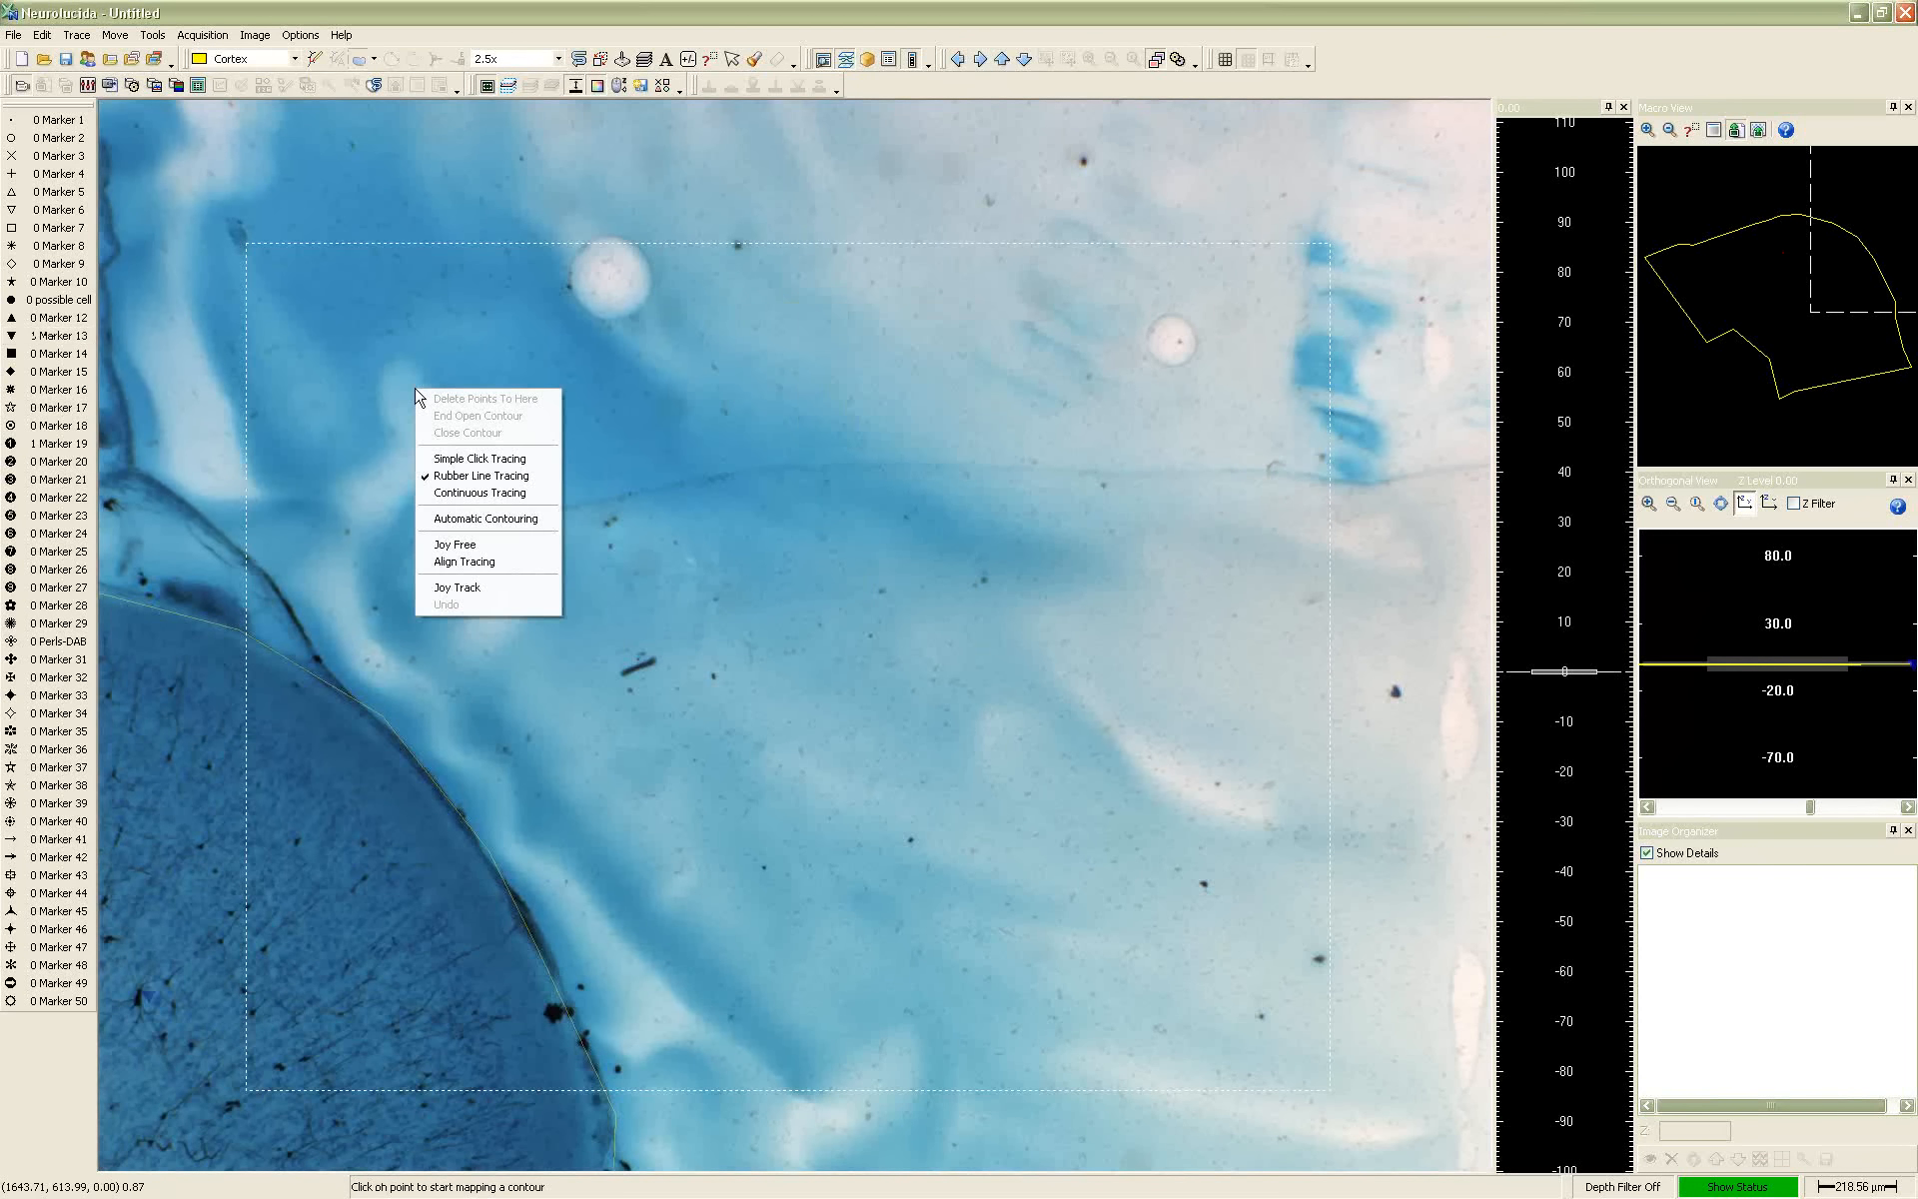
{"action": "left_click", "coordinate": [439, 589]}
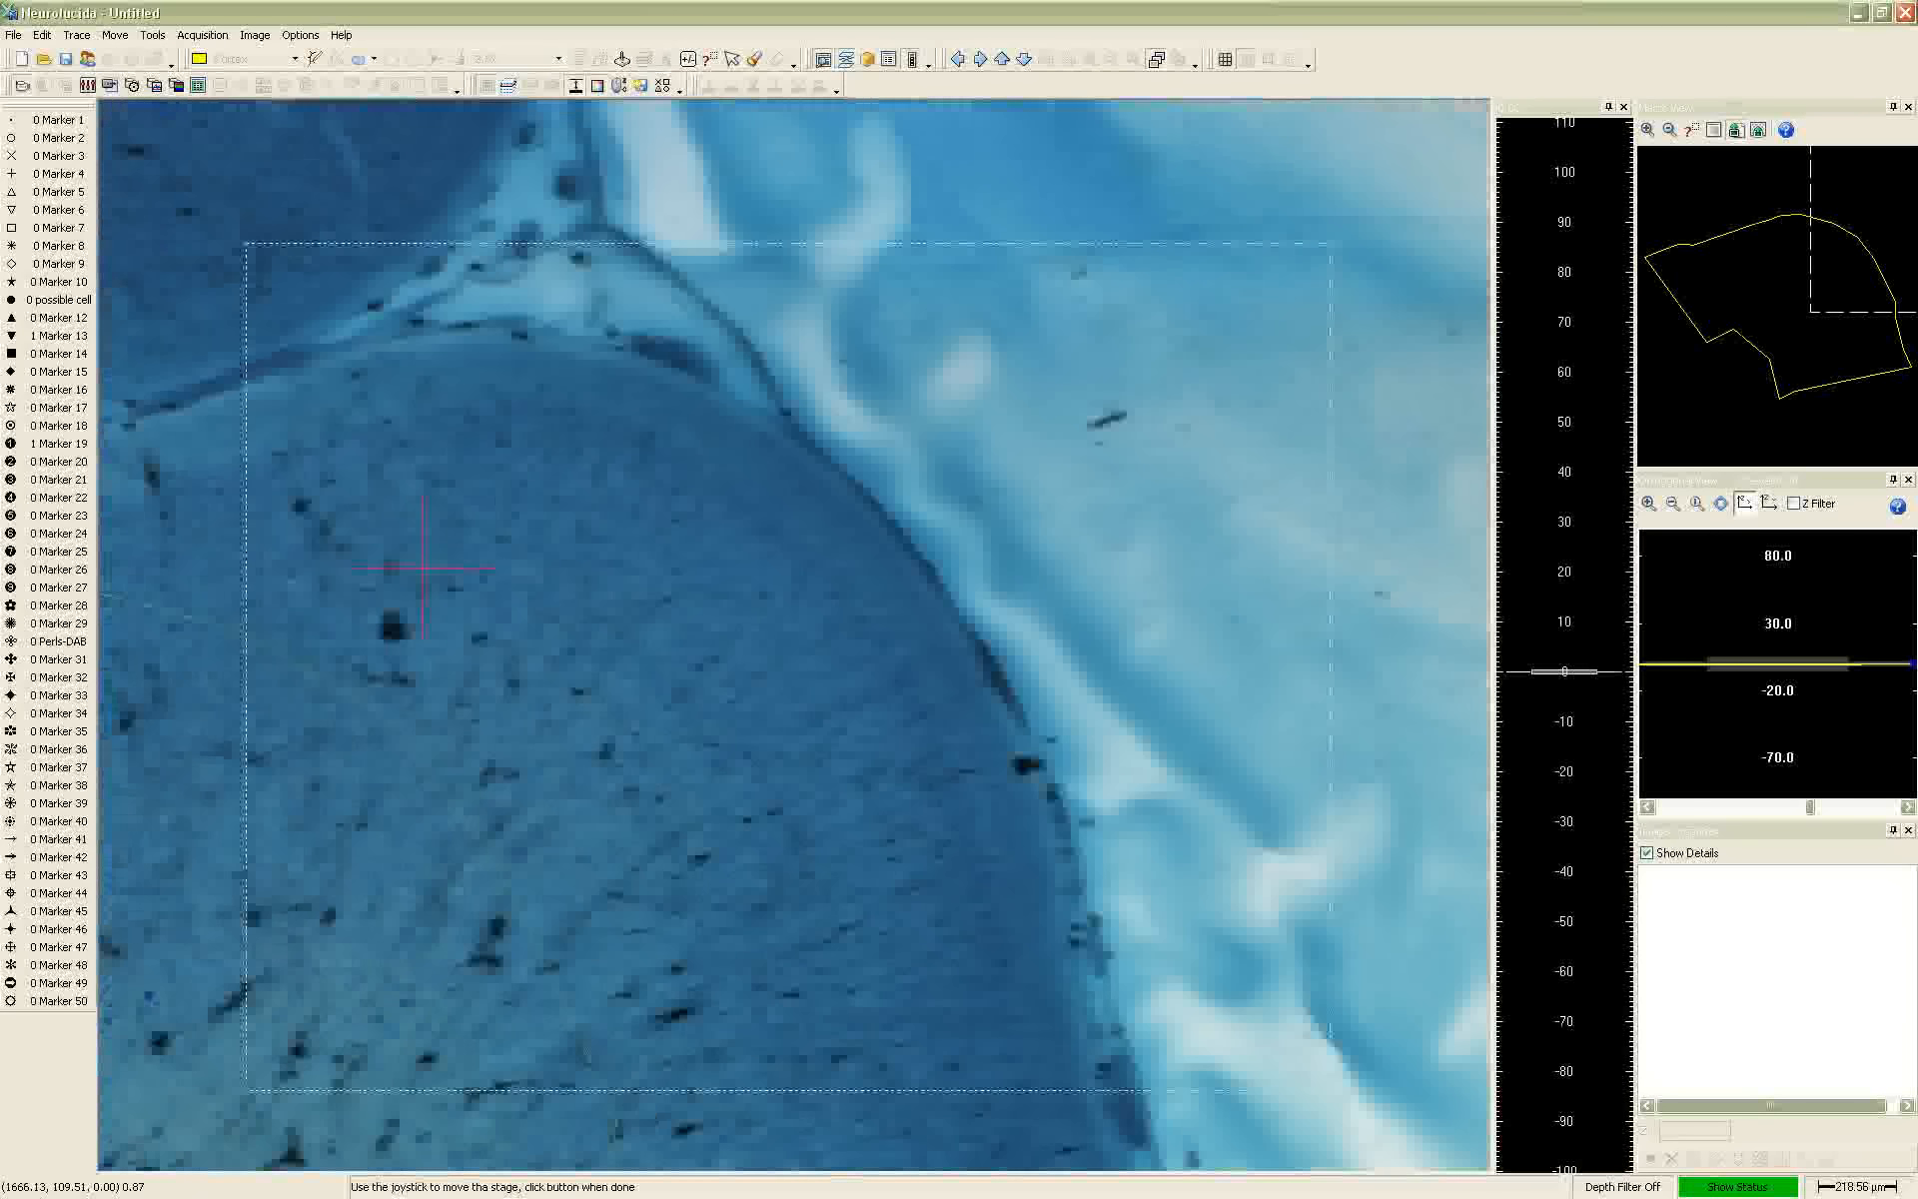
{"action": "left_click", "coordinate": [423, 569]}
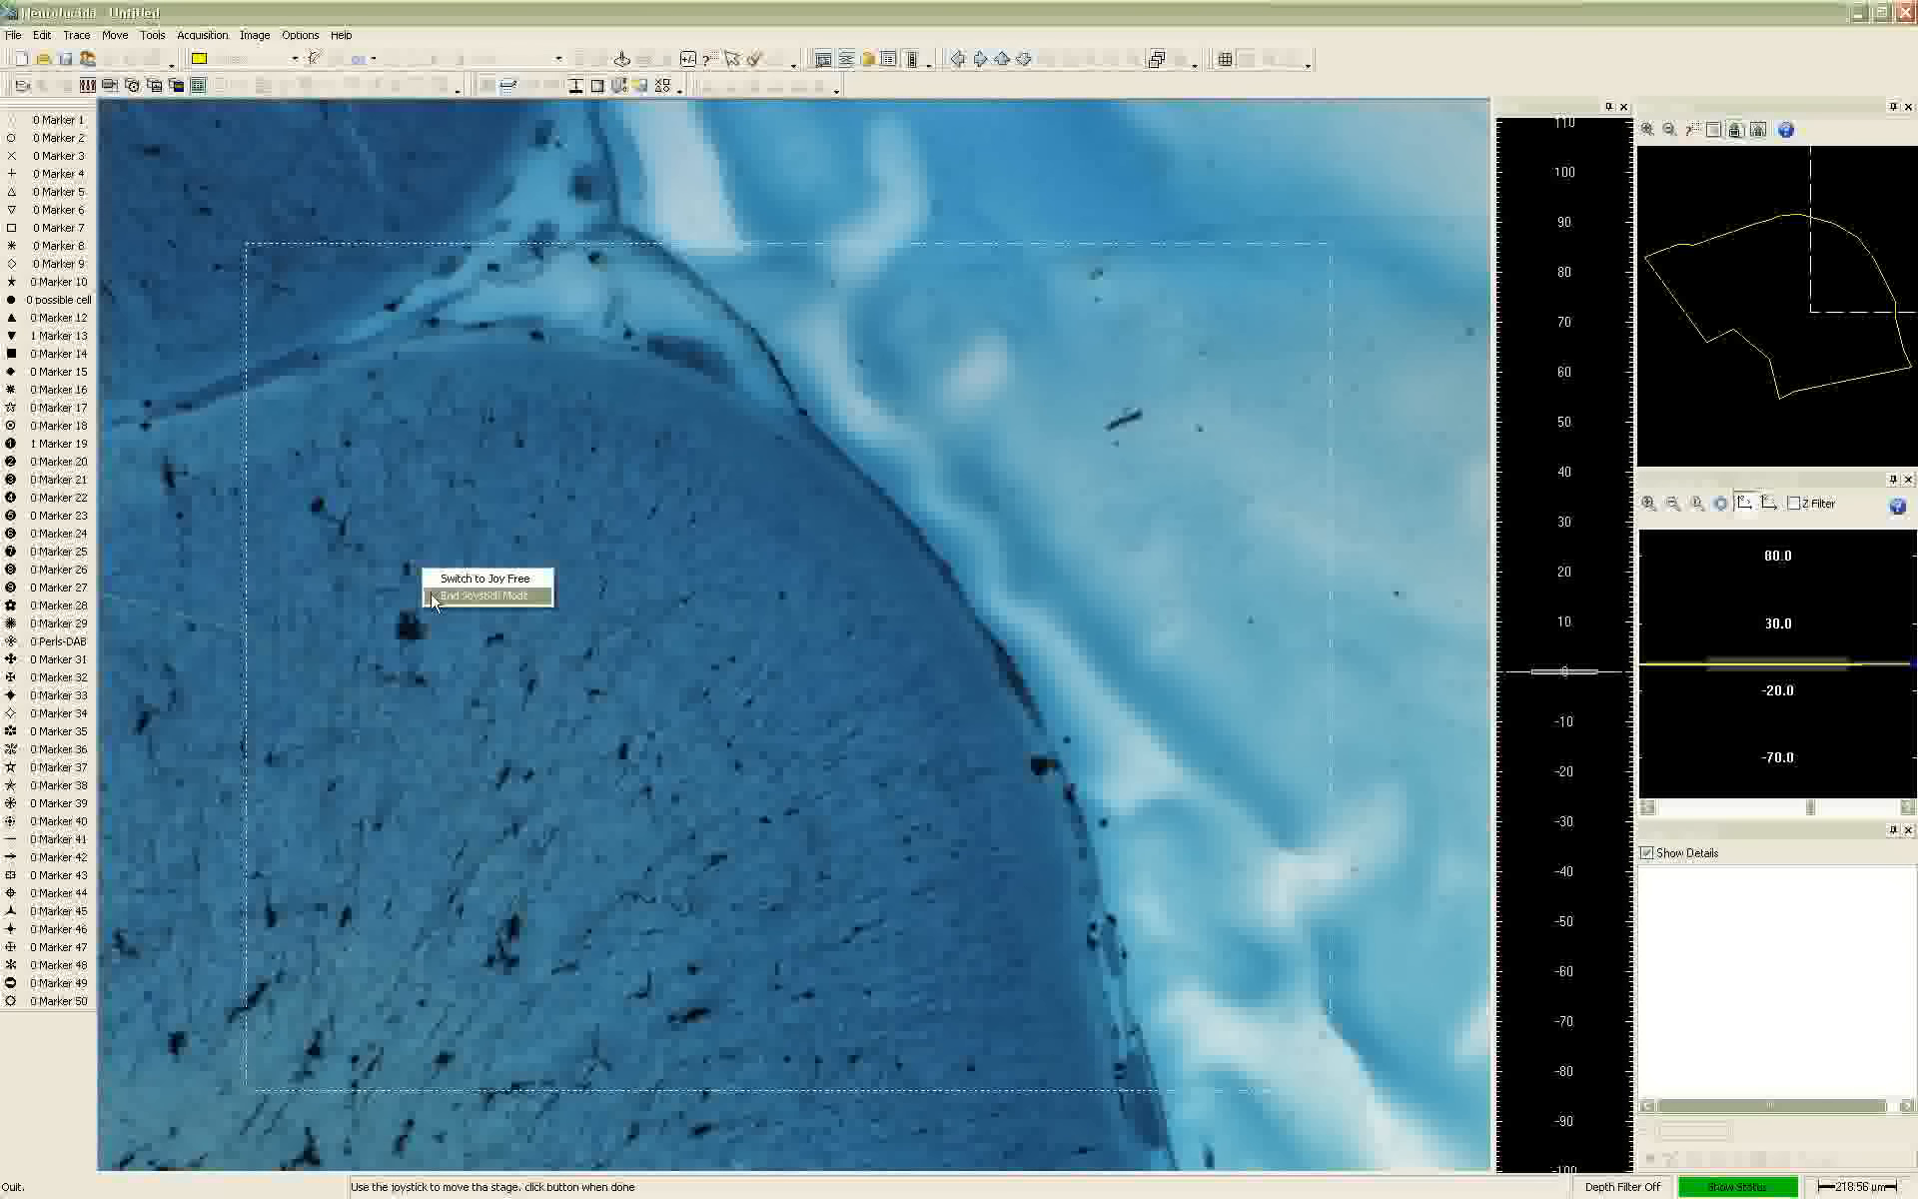
{"action": "left_click", "coordinate": [432, 596]}
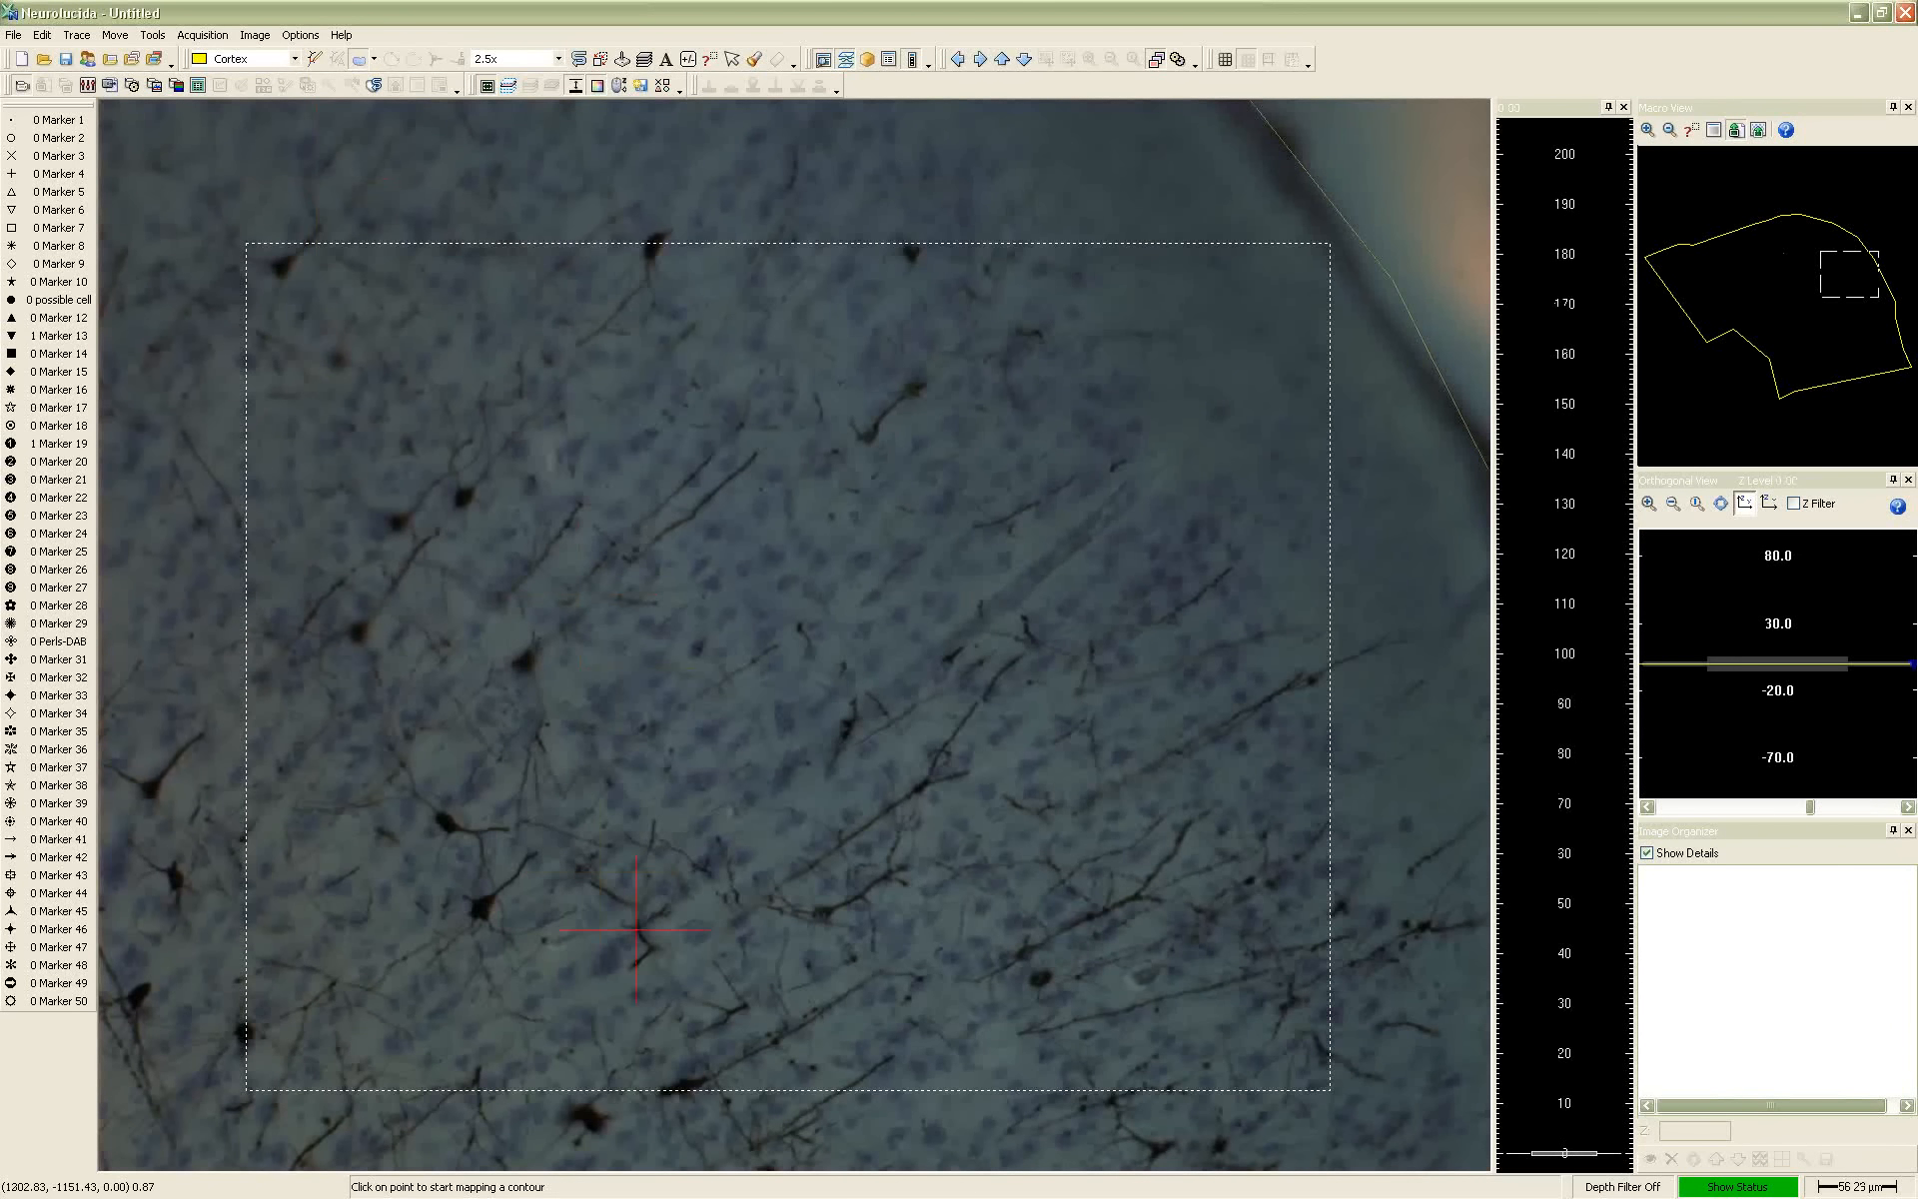
Focus up and down through the section to examine the neurons, and go to a spot in the contour's interior from the Macro View
{"action": "scroll", "coordinate": [634, 900], "scroll_direction": "down", "scroll_amount": 5}
{"action": "scroll", "coordinate": [634, 900], "scroll_direction": "up", "scroll_amount": 5}
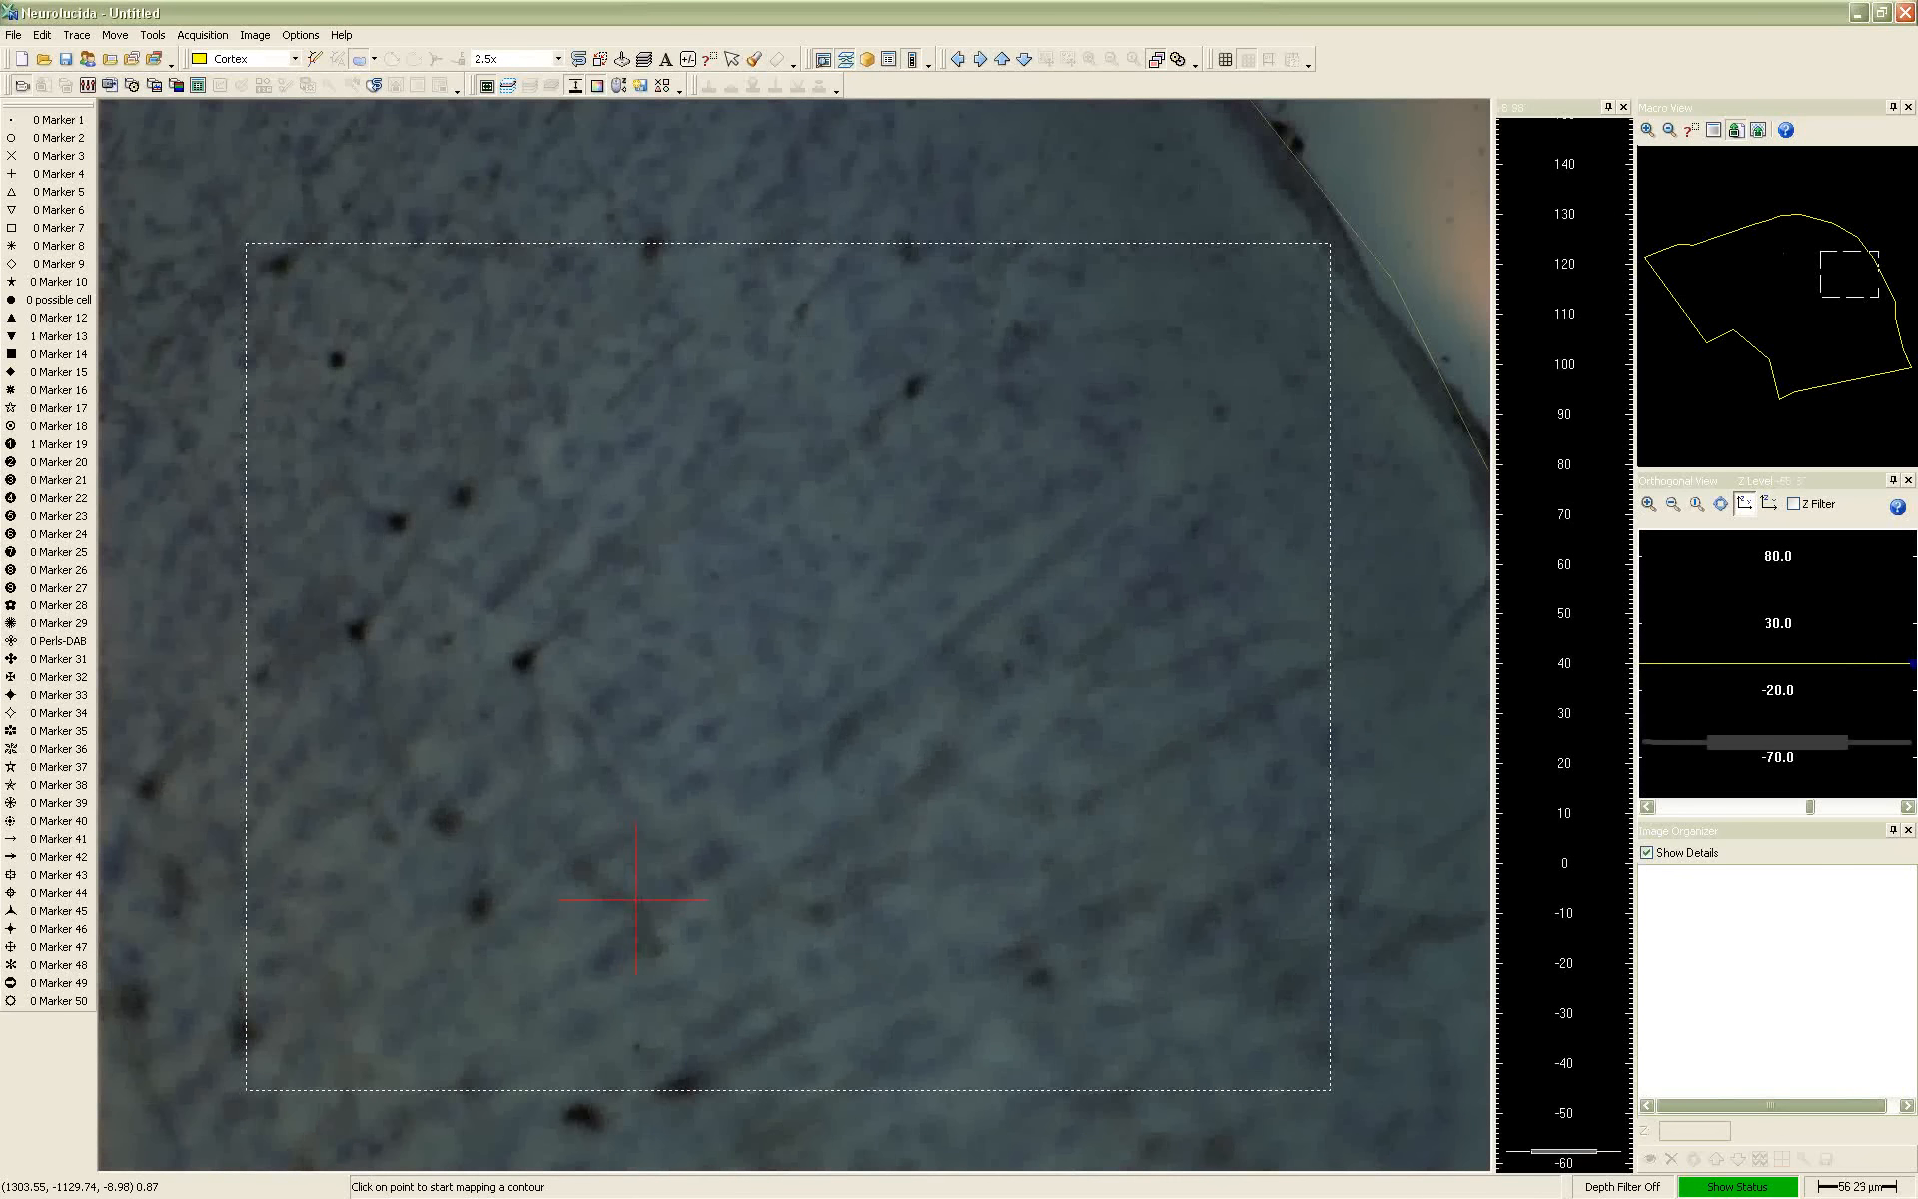
{"action": "scroll", "coordinate": [686, 950], "scroll_direction": "up", "scroll_amount": 1}
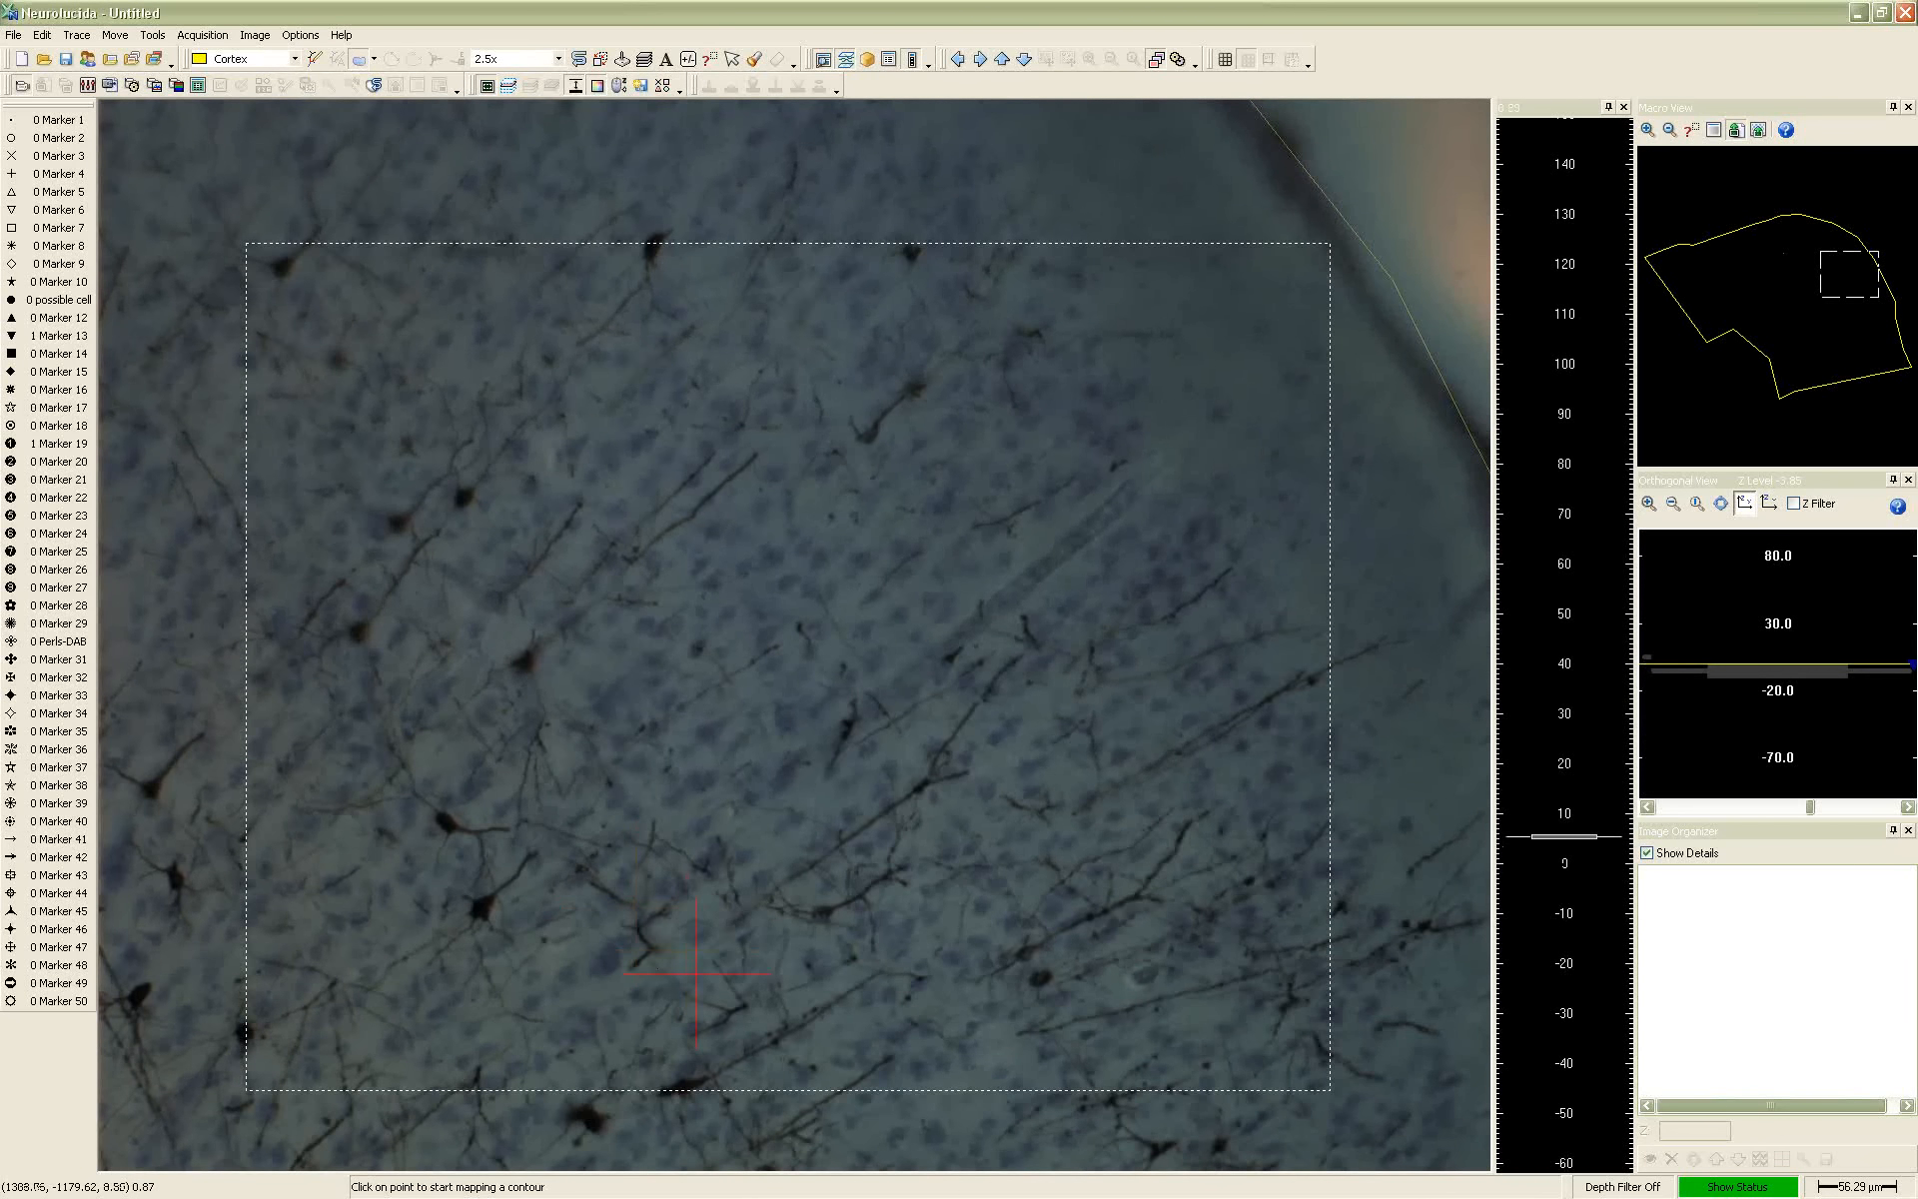
{"action": "scroll", "coordinate": [513, 897], "scroll_direction": "down", "scroll_amount": 5}
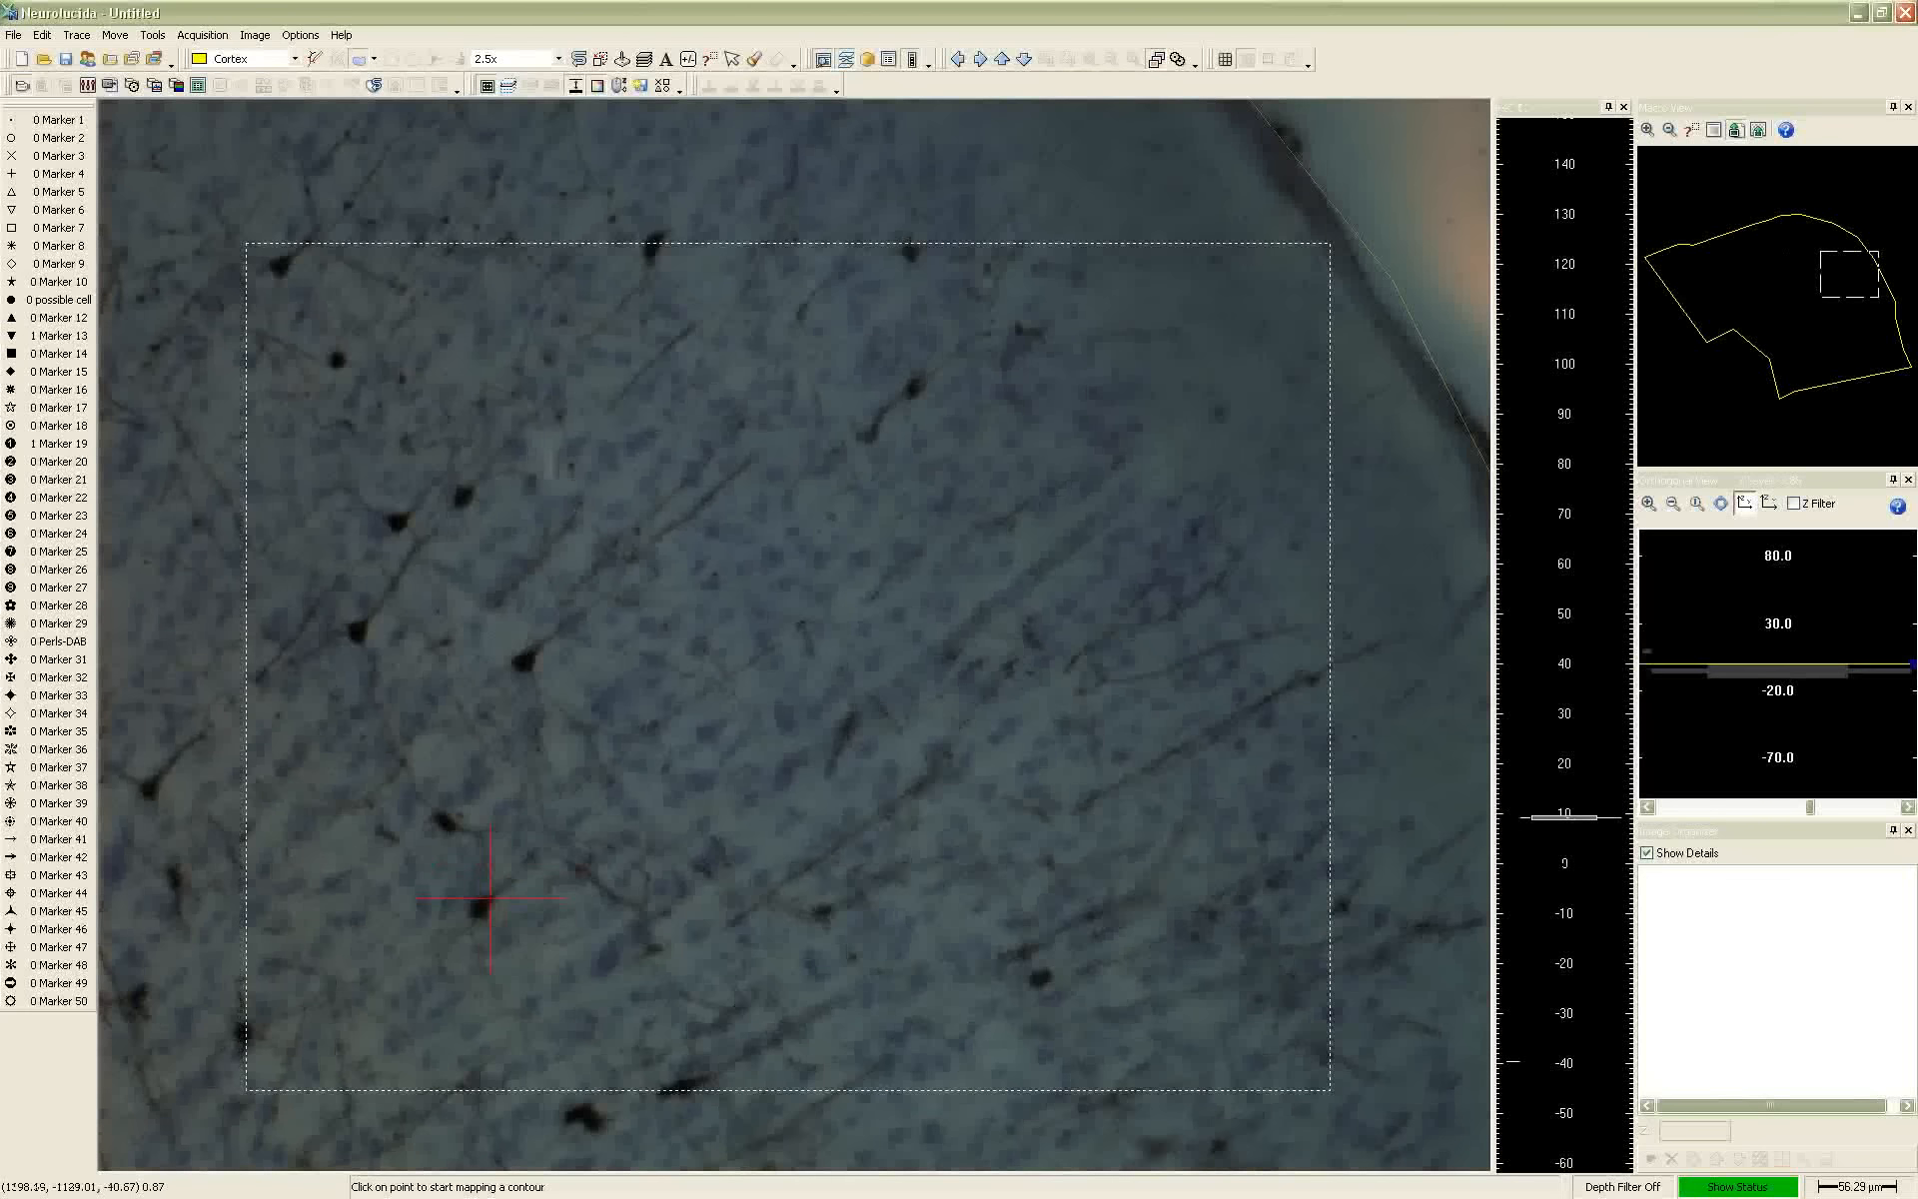
{"action": "scroll", "coordinate": [522, 800], "scroll_direction": "up", "scroll_amount": 1}
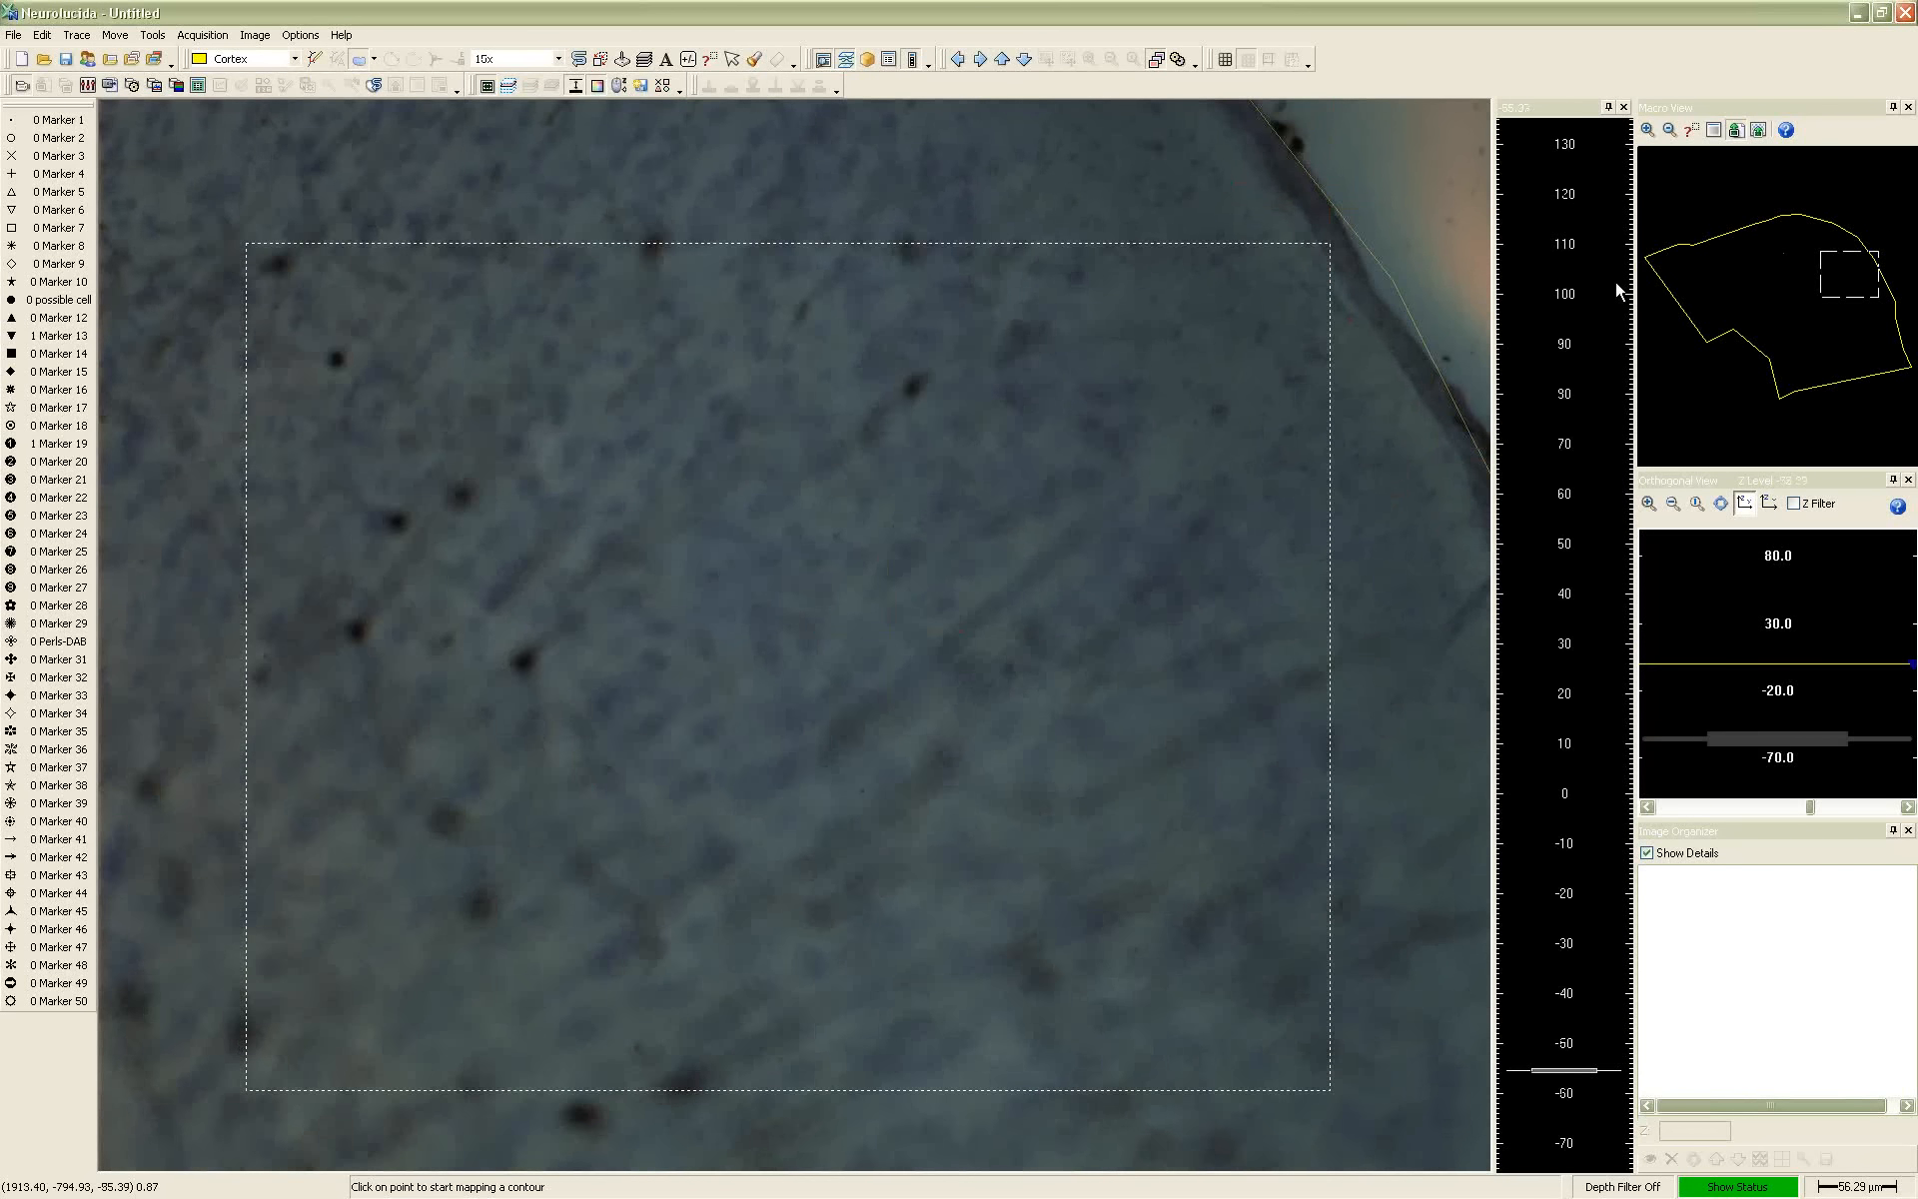
{"action": "right_click", "coordinate": [1749, 282]}
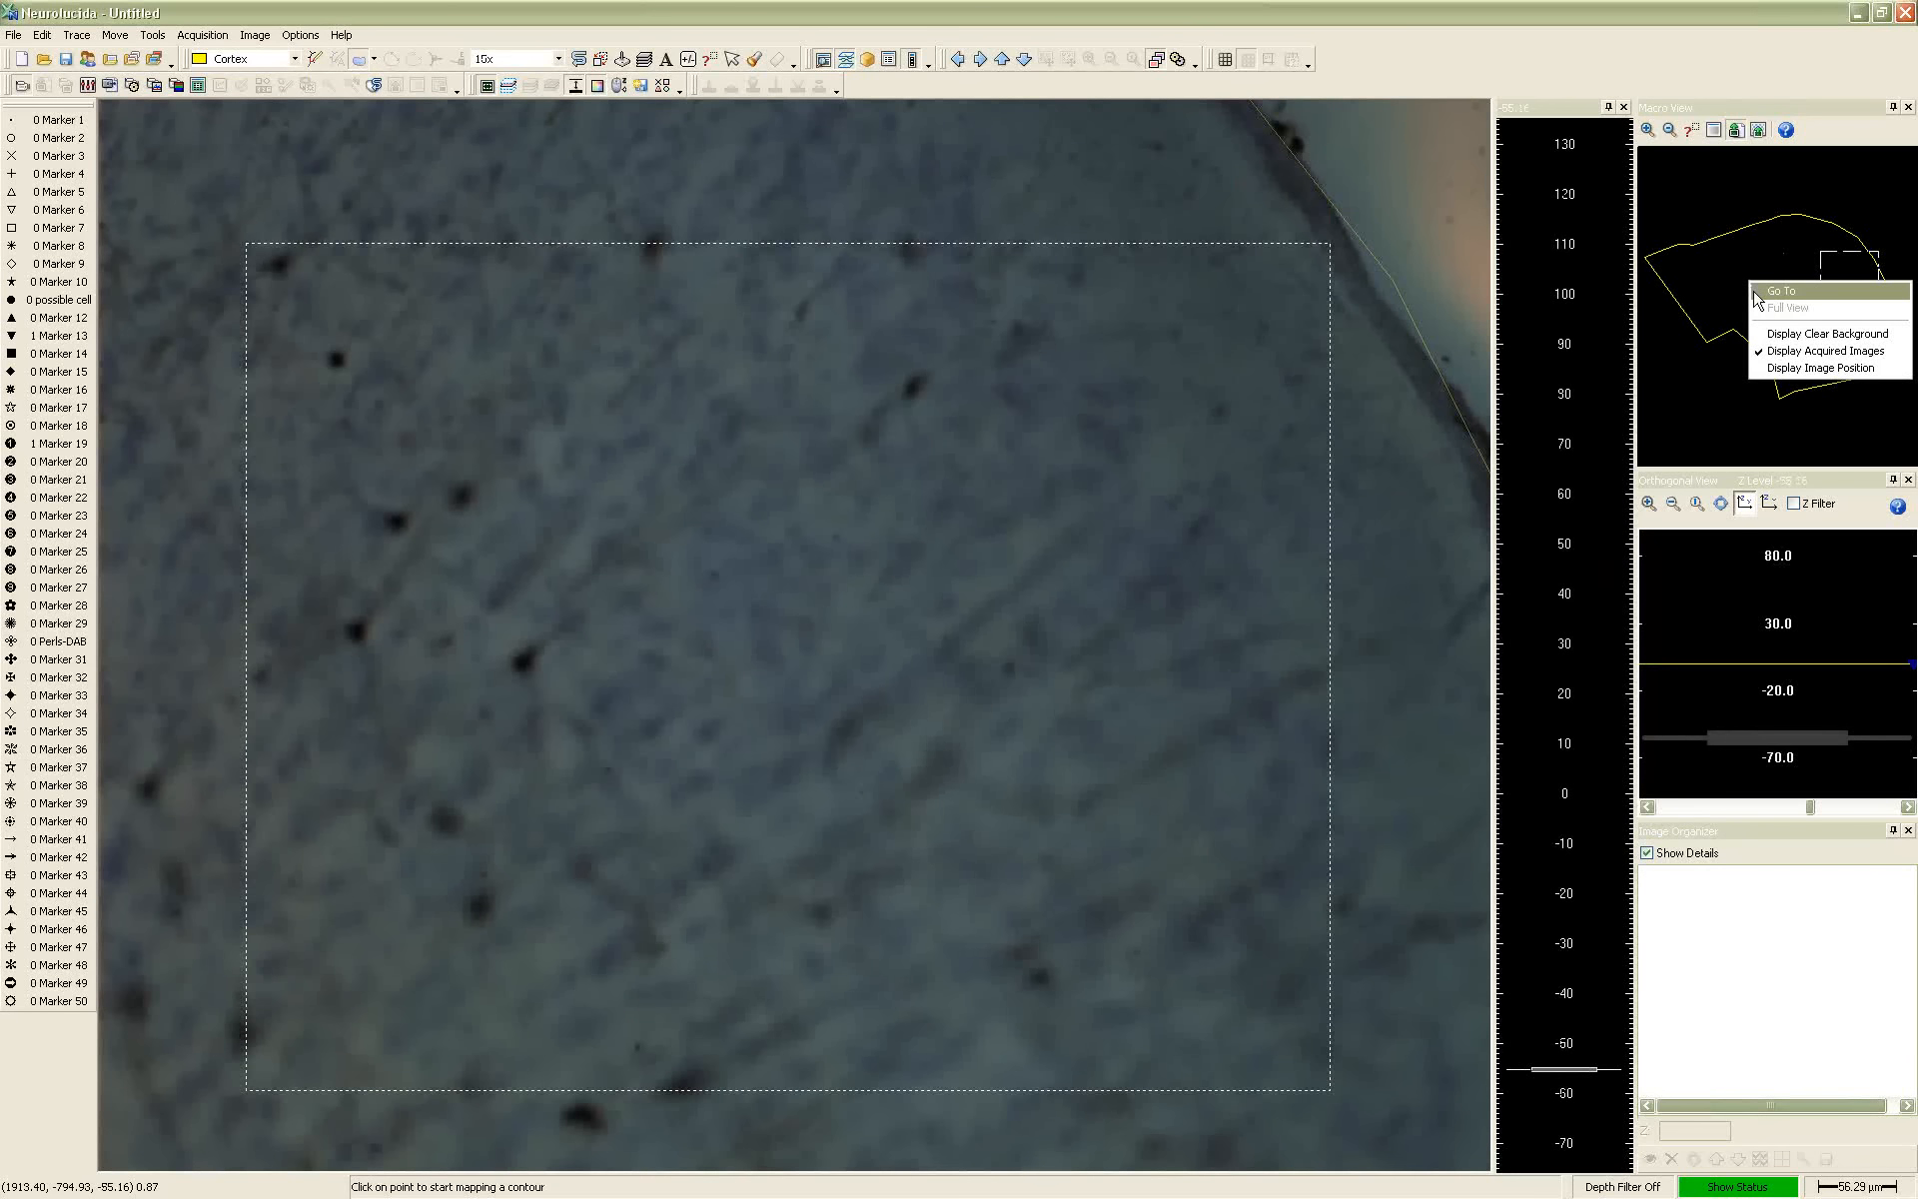
{"action": "left_click", "coordinate": [1767, 290]}
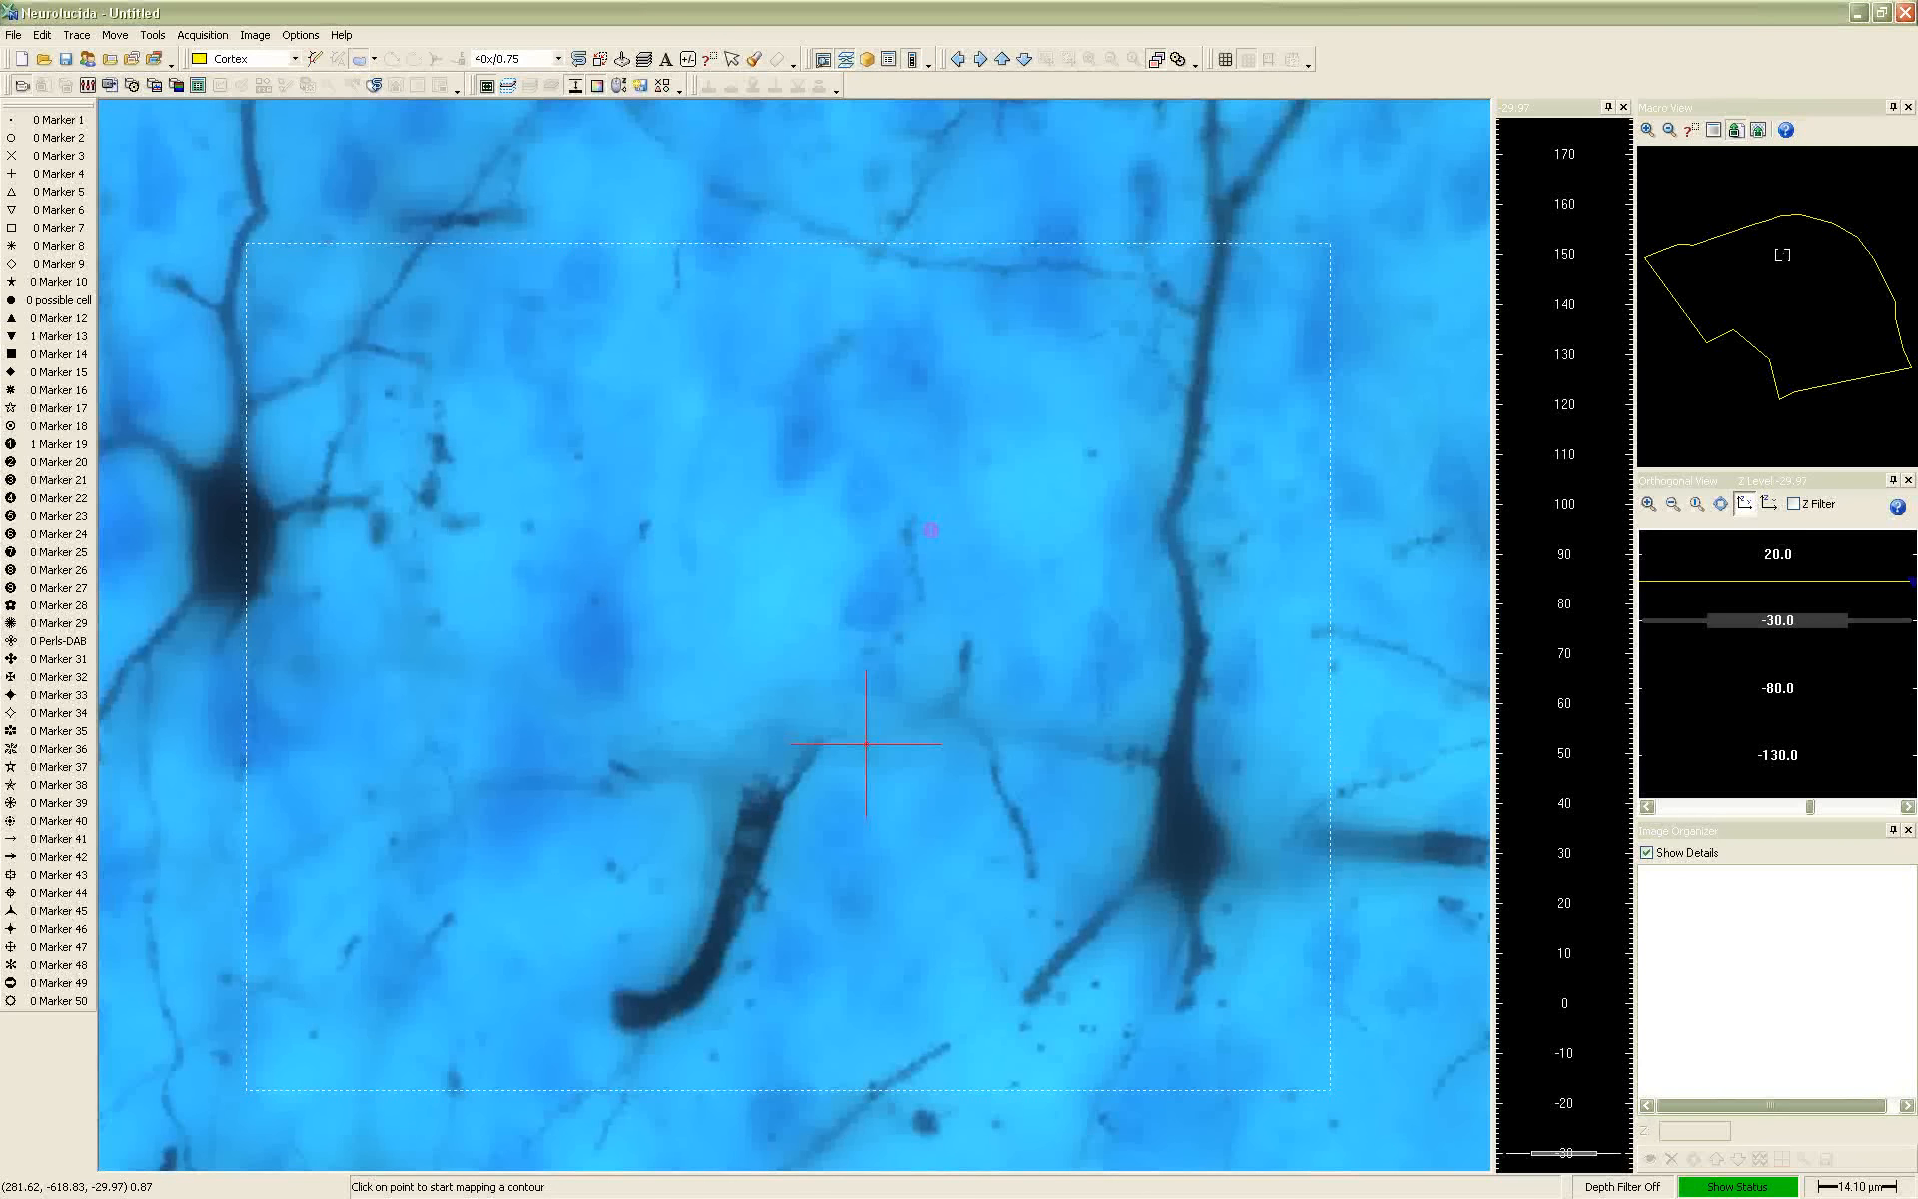
White-balance the camera on a clear background area of the live image and lower the exposure to 79.66 ms
{"action": "left_click", "coordinate": [87, 85]}
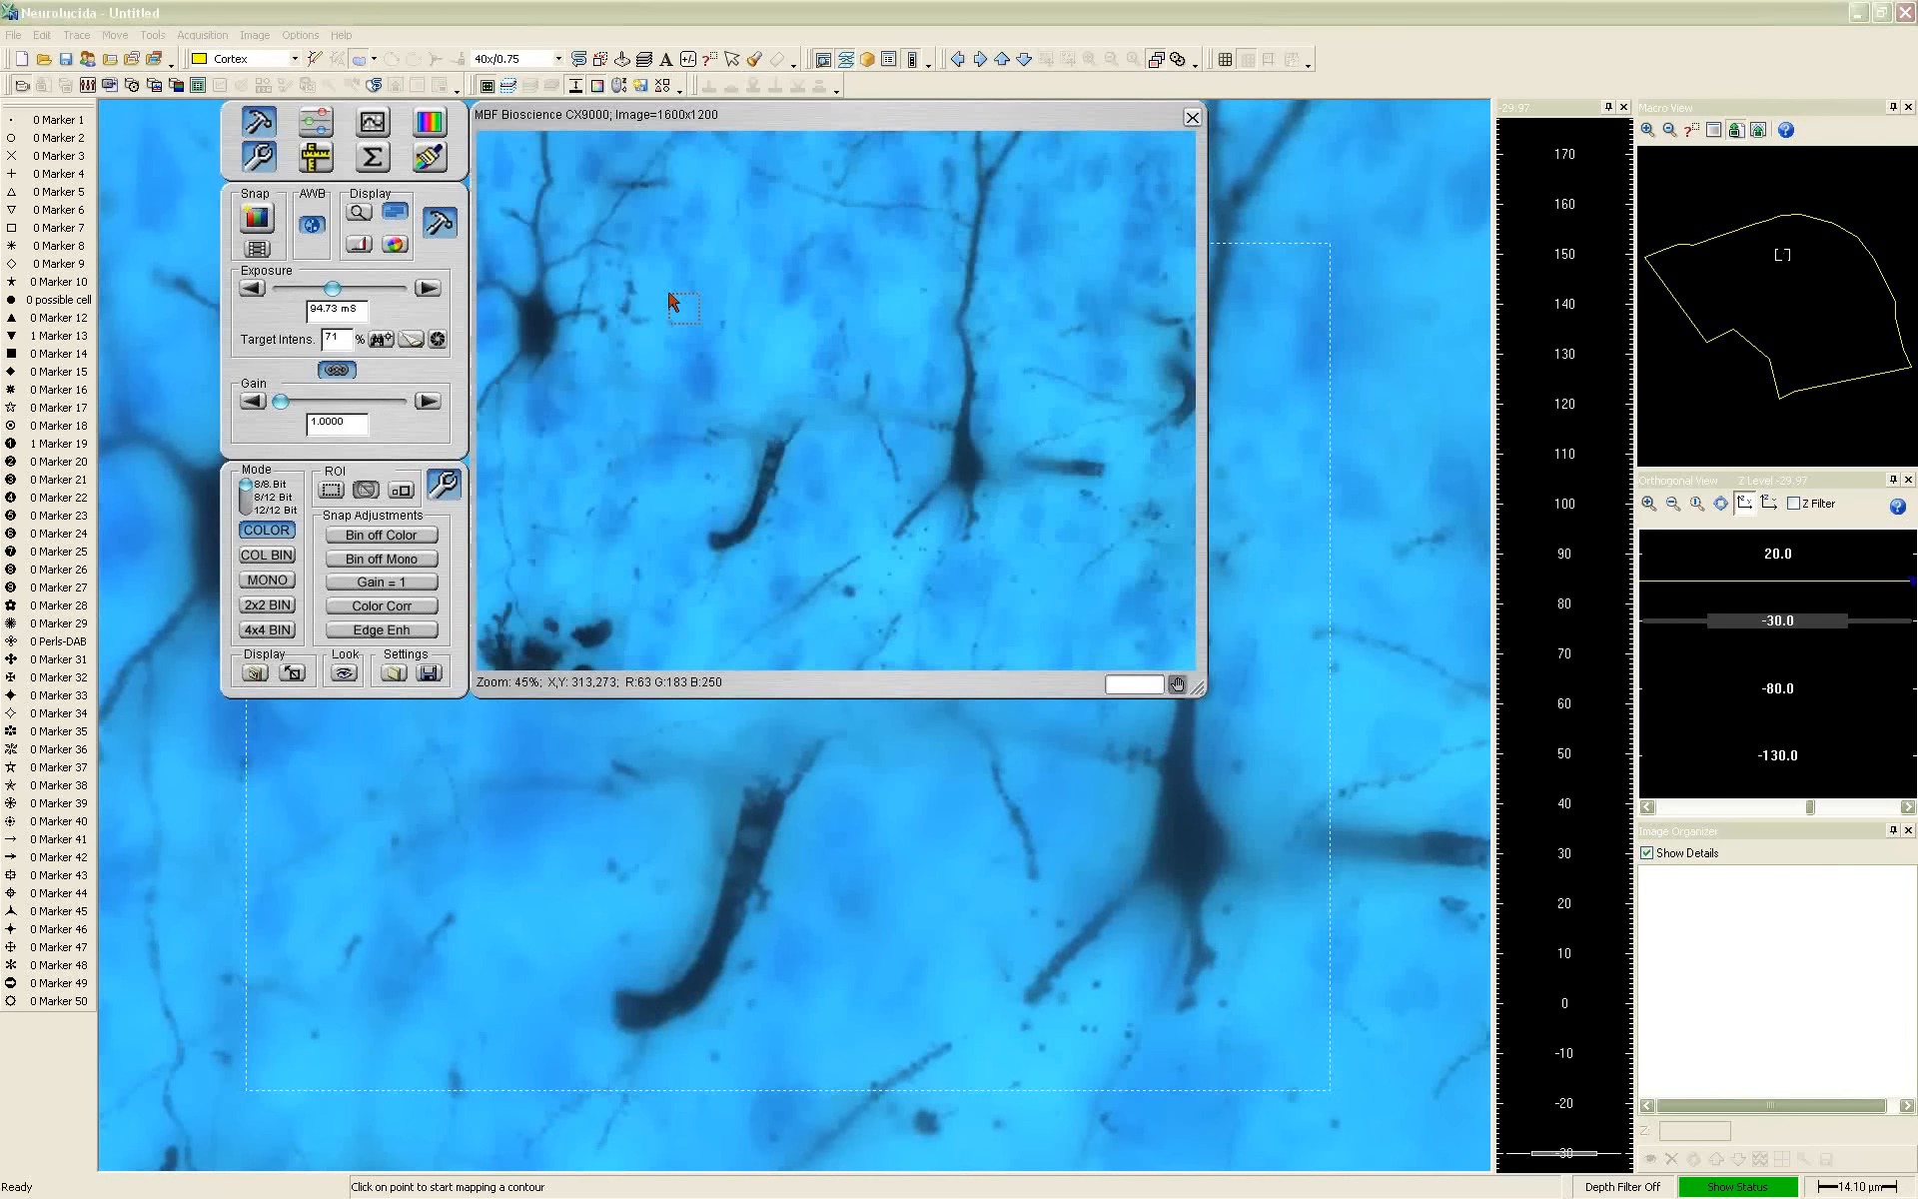
{"action": "left_click", "coordinate": [772, 335]}
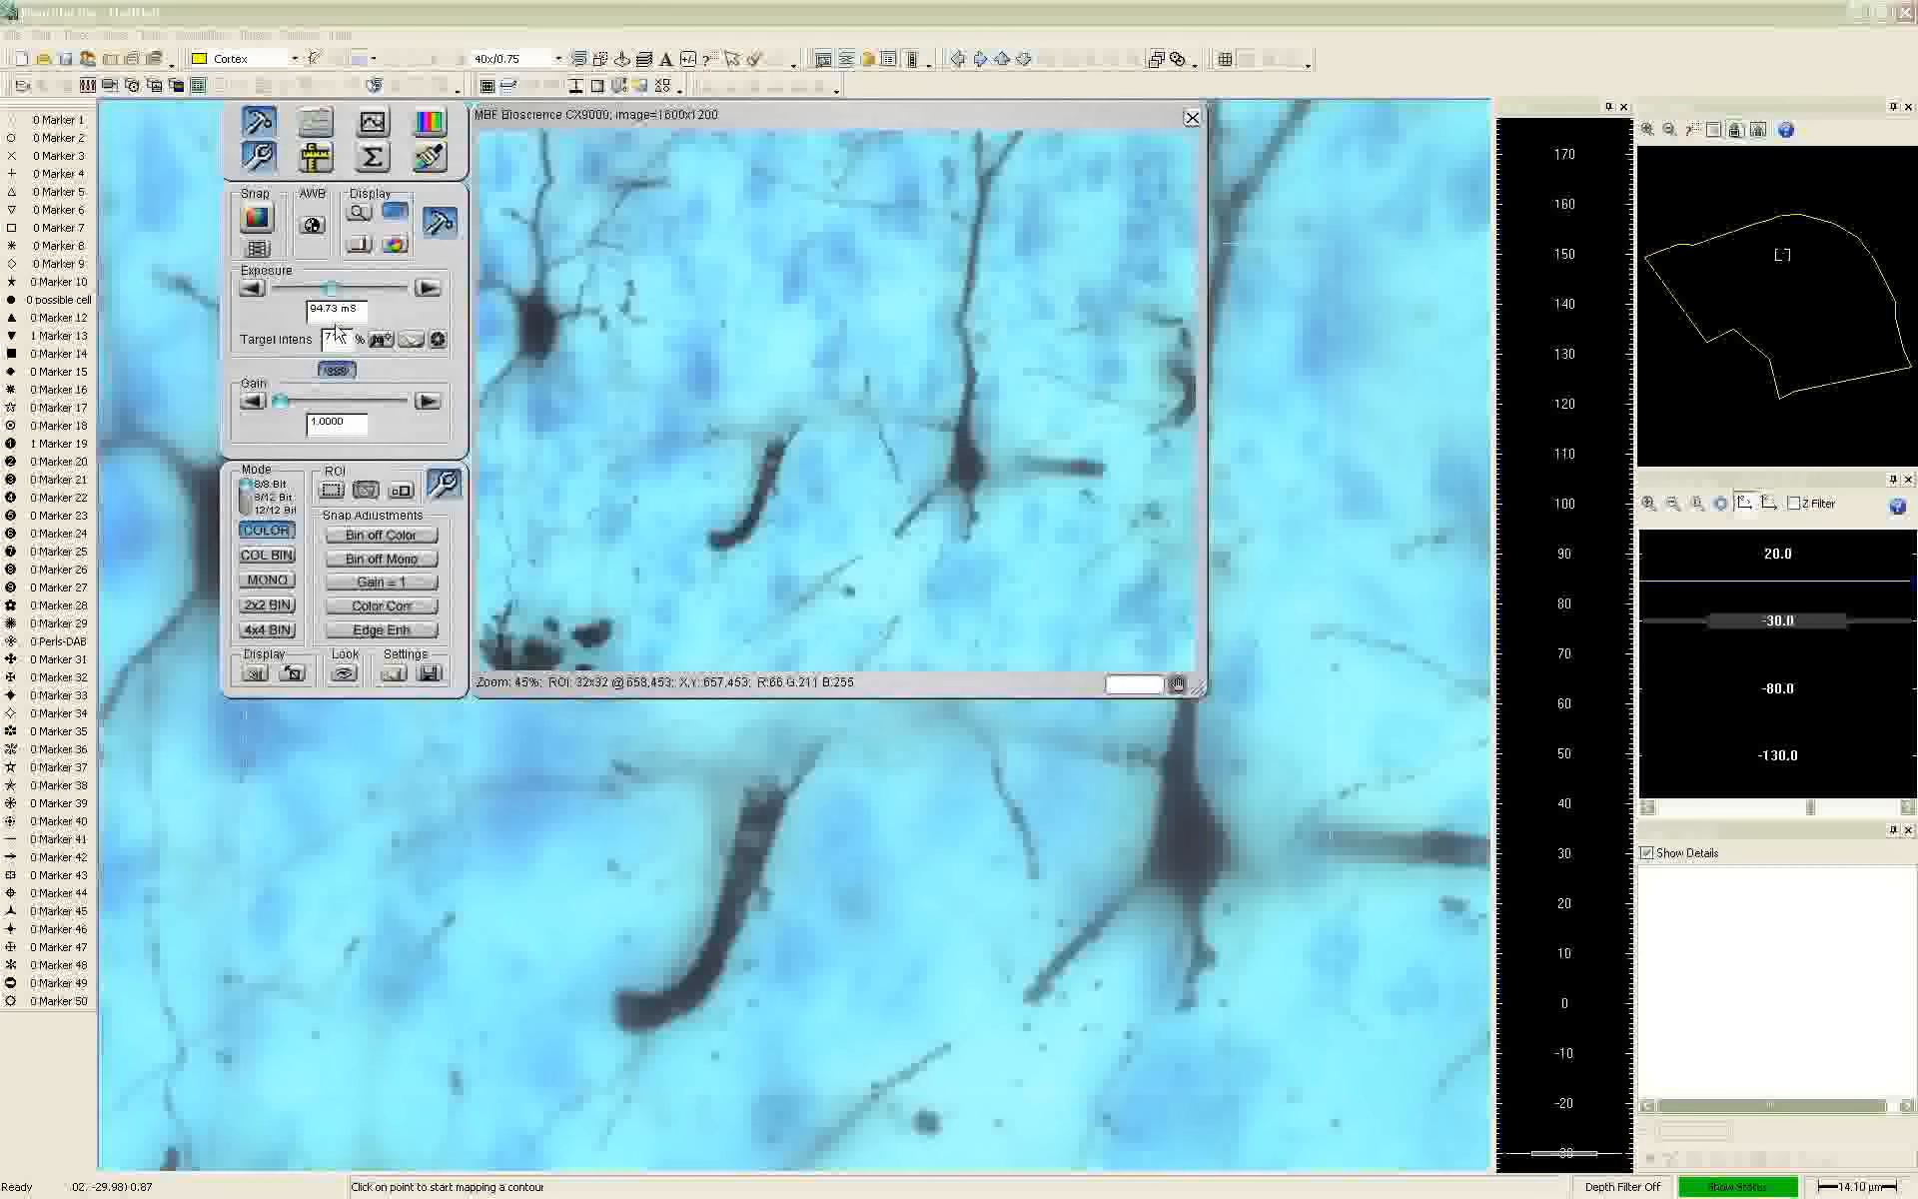
{"action": "left_click", "coordinate": [256, 290]}
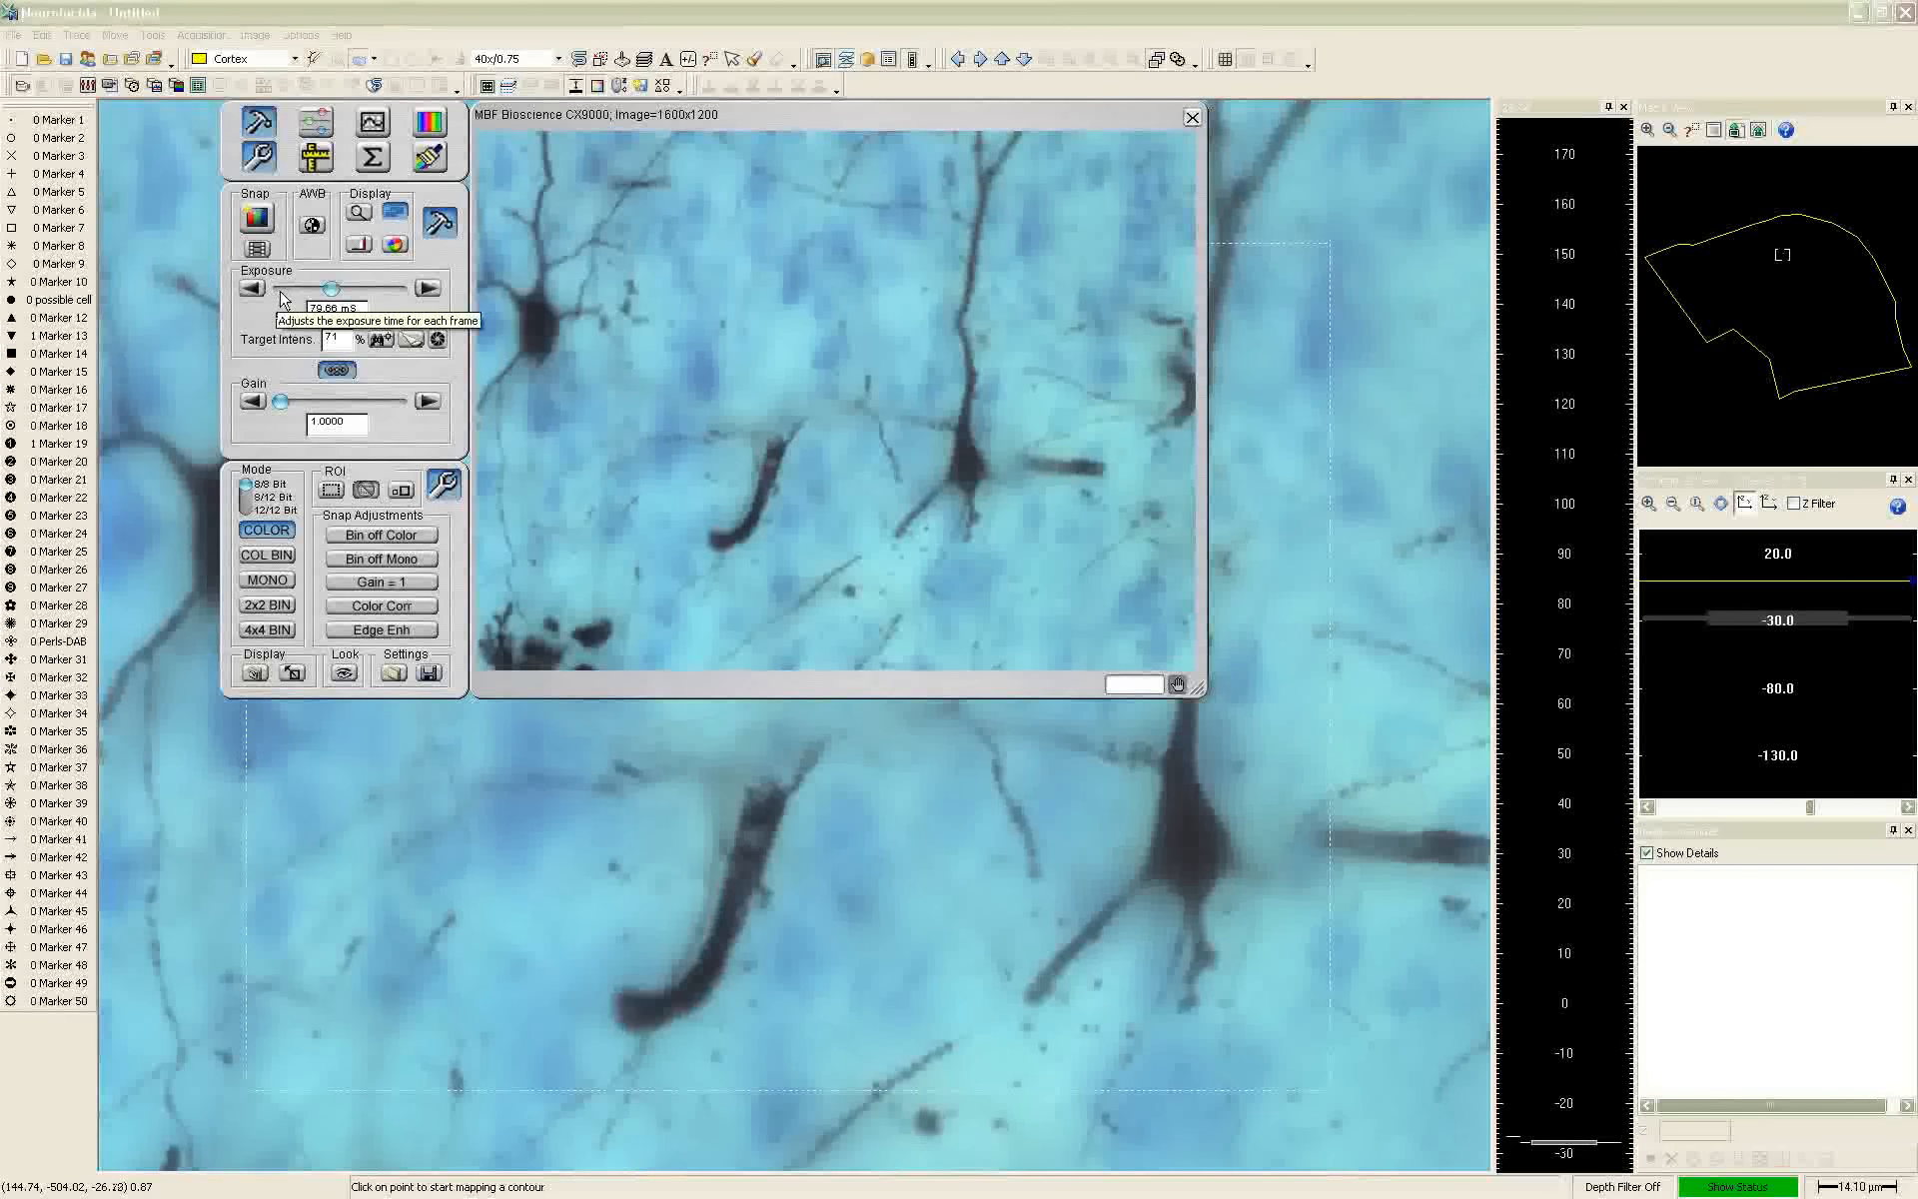
{"action": "left_click", "coordinate": [1192, 119]}
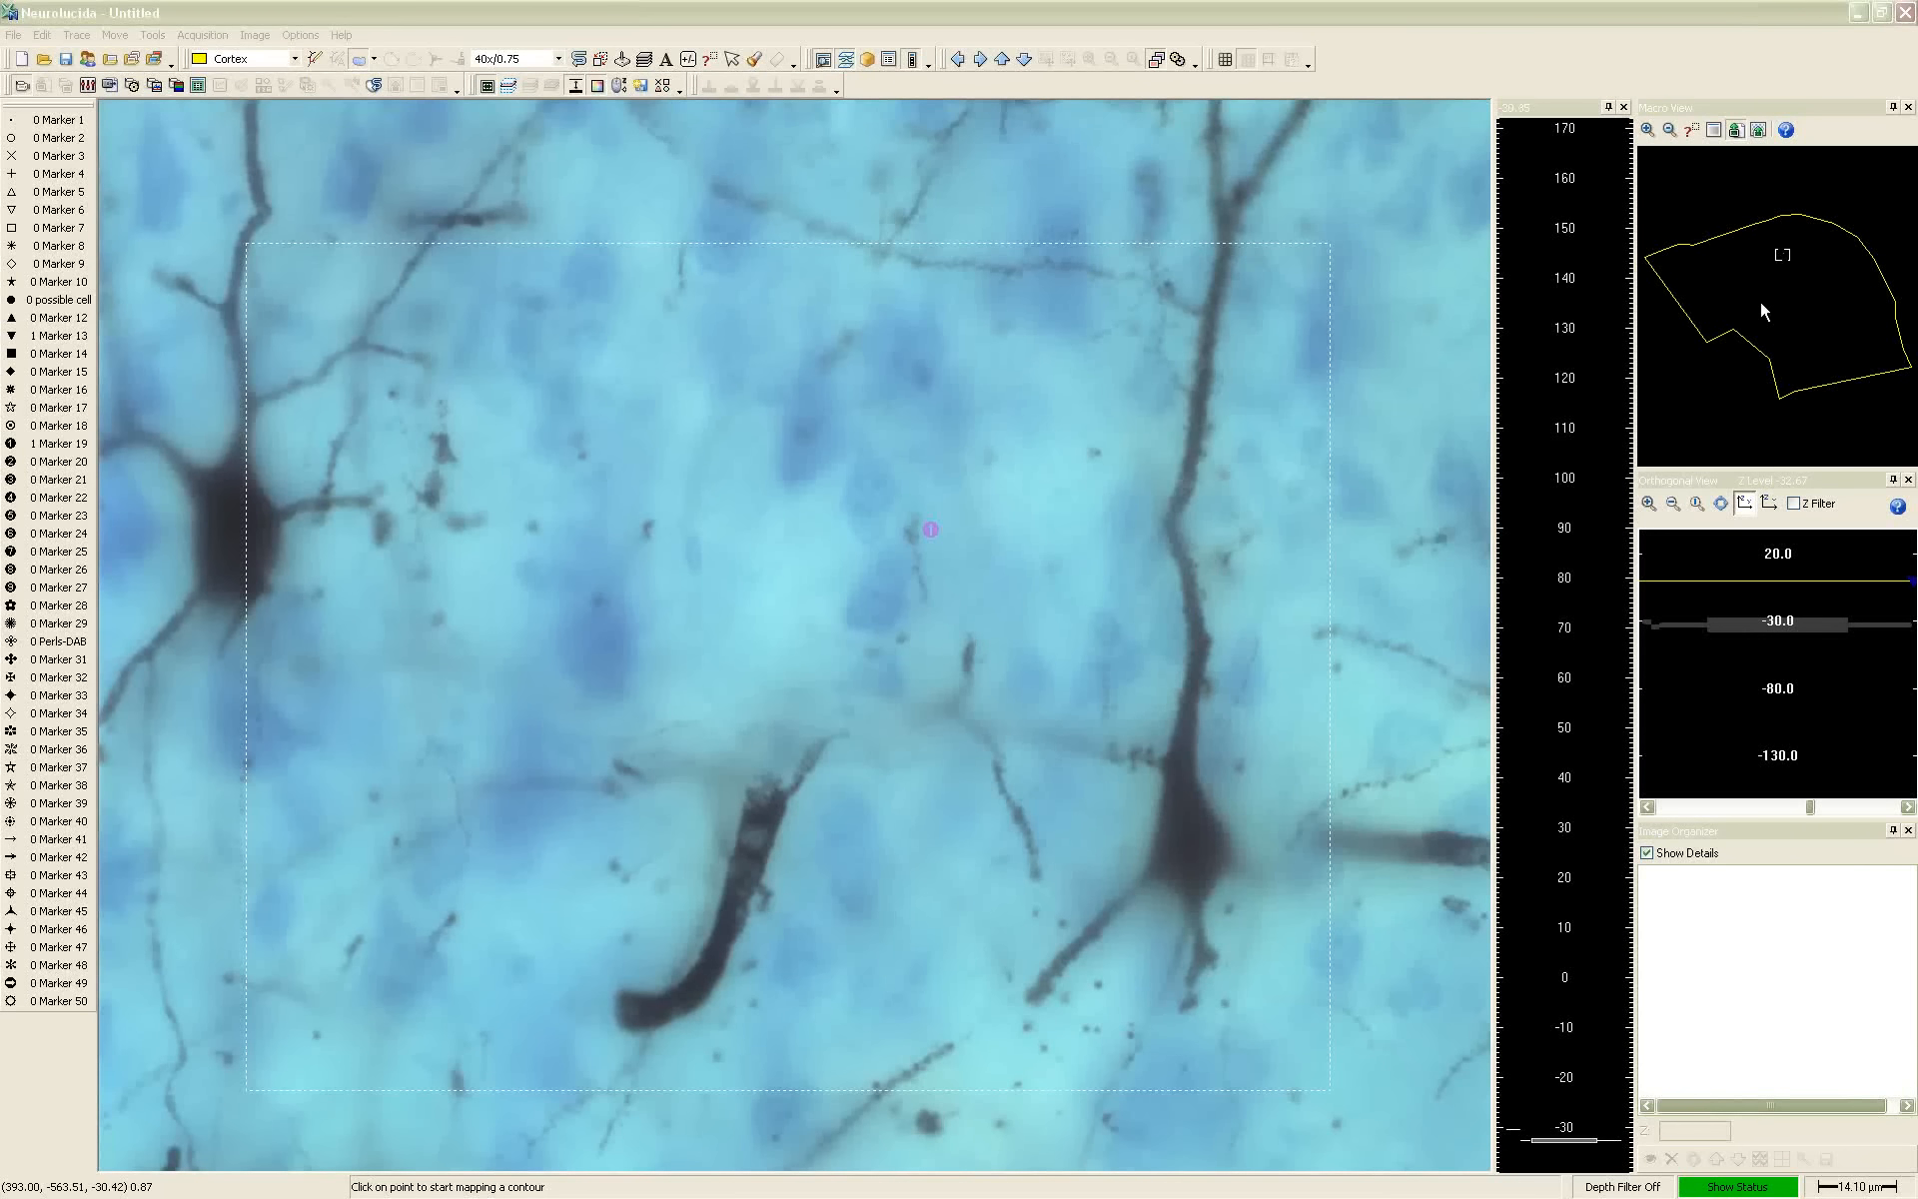
Zoom the Macro View in around the current field, go to a nearby spot, and zoom back out to the whole contour
{"action": "left_click", "coordinate": [1648, 130]}
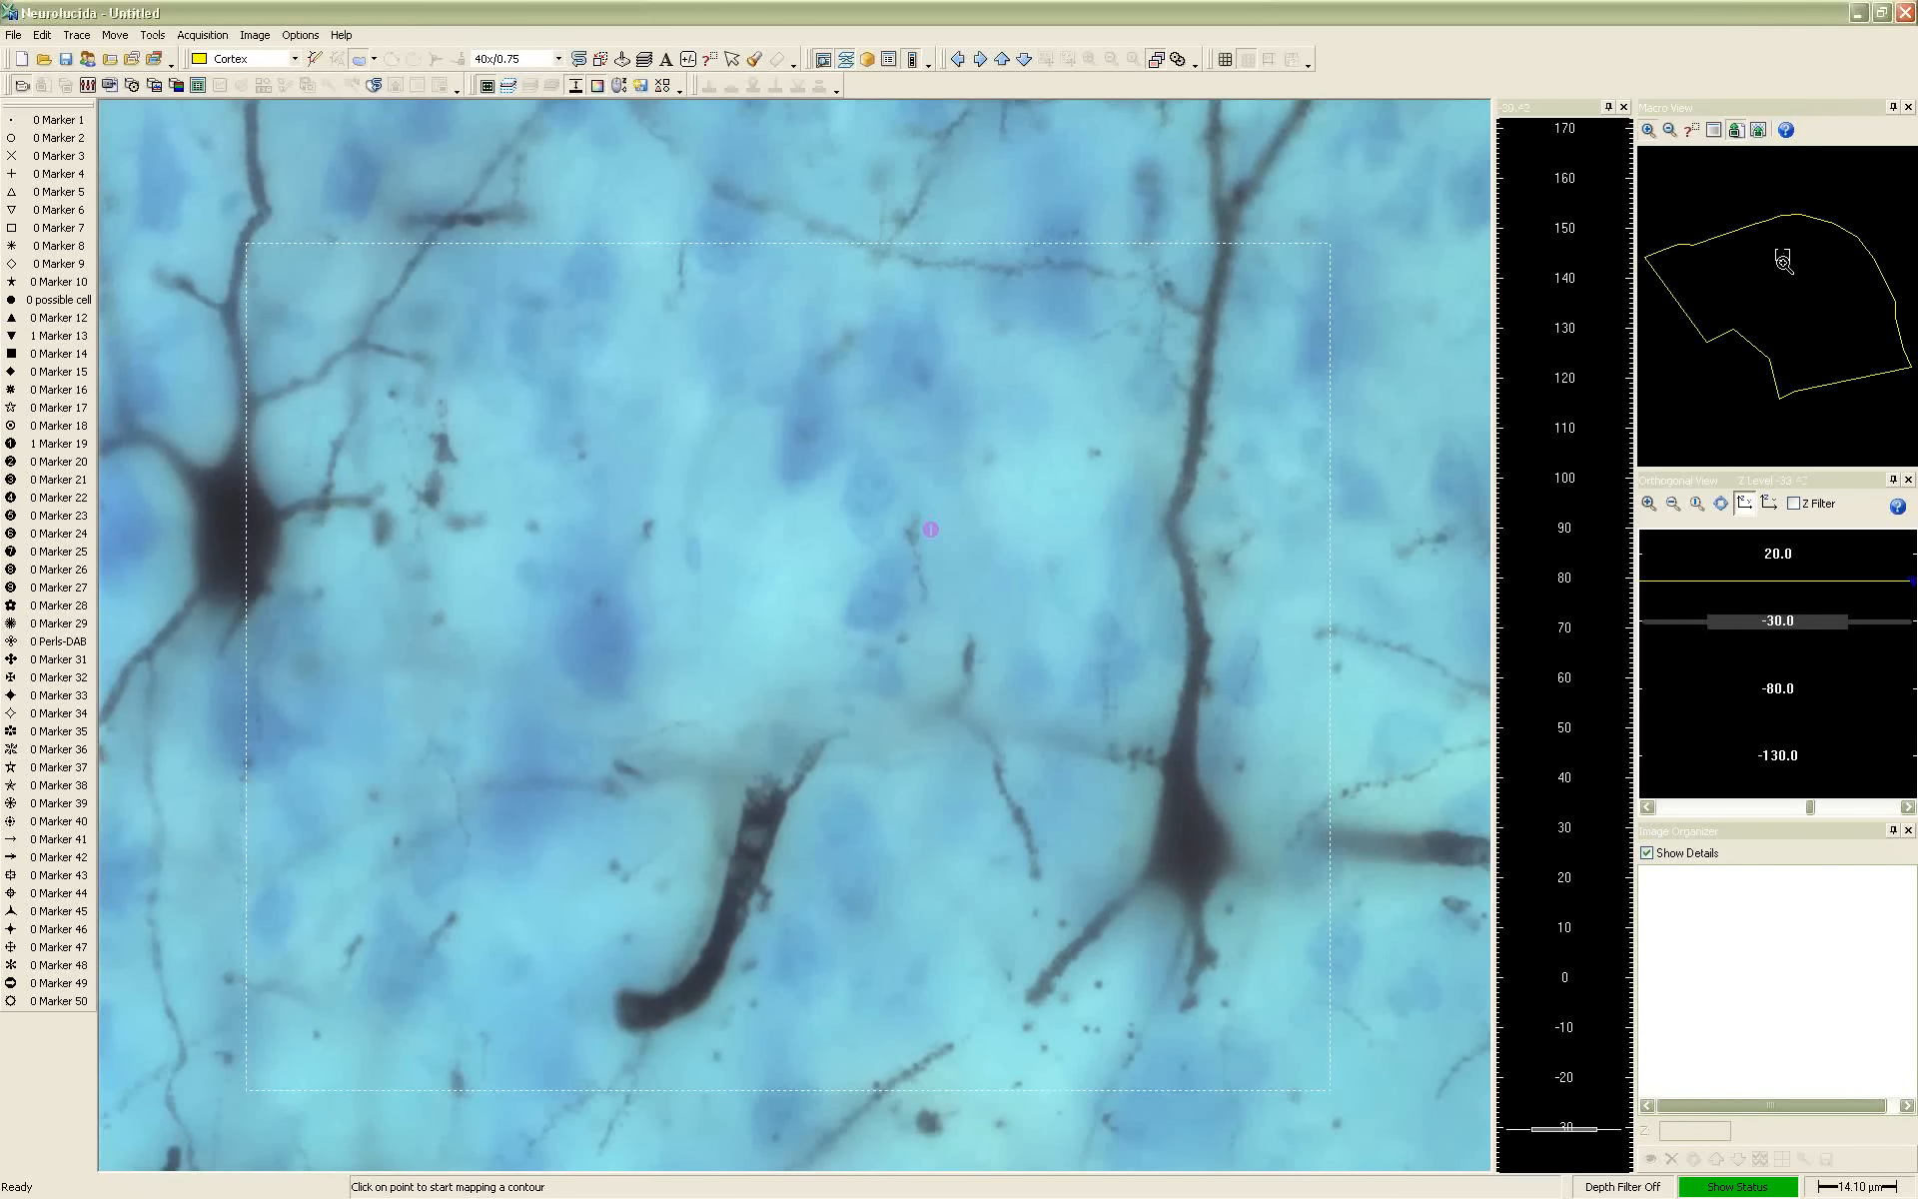
{"action": "left_click_drag", "start_coordinate": [1785, 260], "coordinate": [1876, 347]}
{"action": "right_click", "coordinate": [1754, 302]}
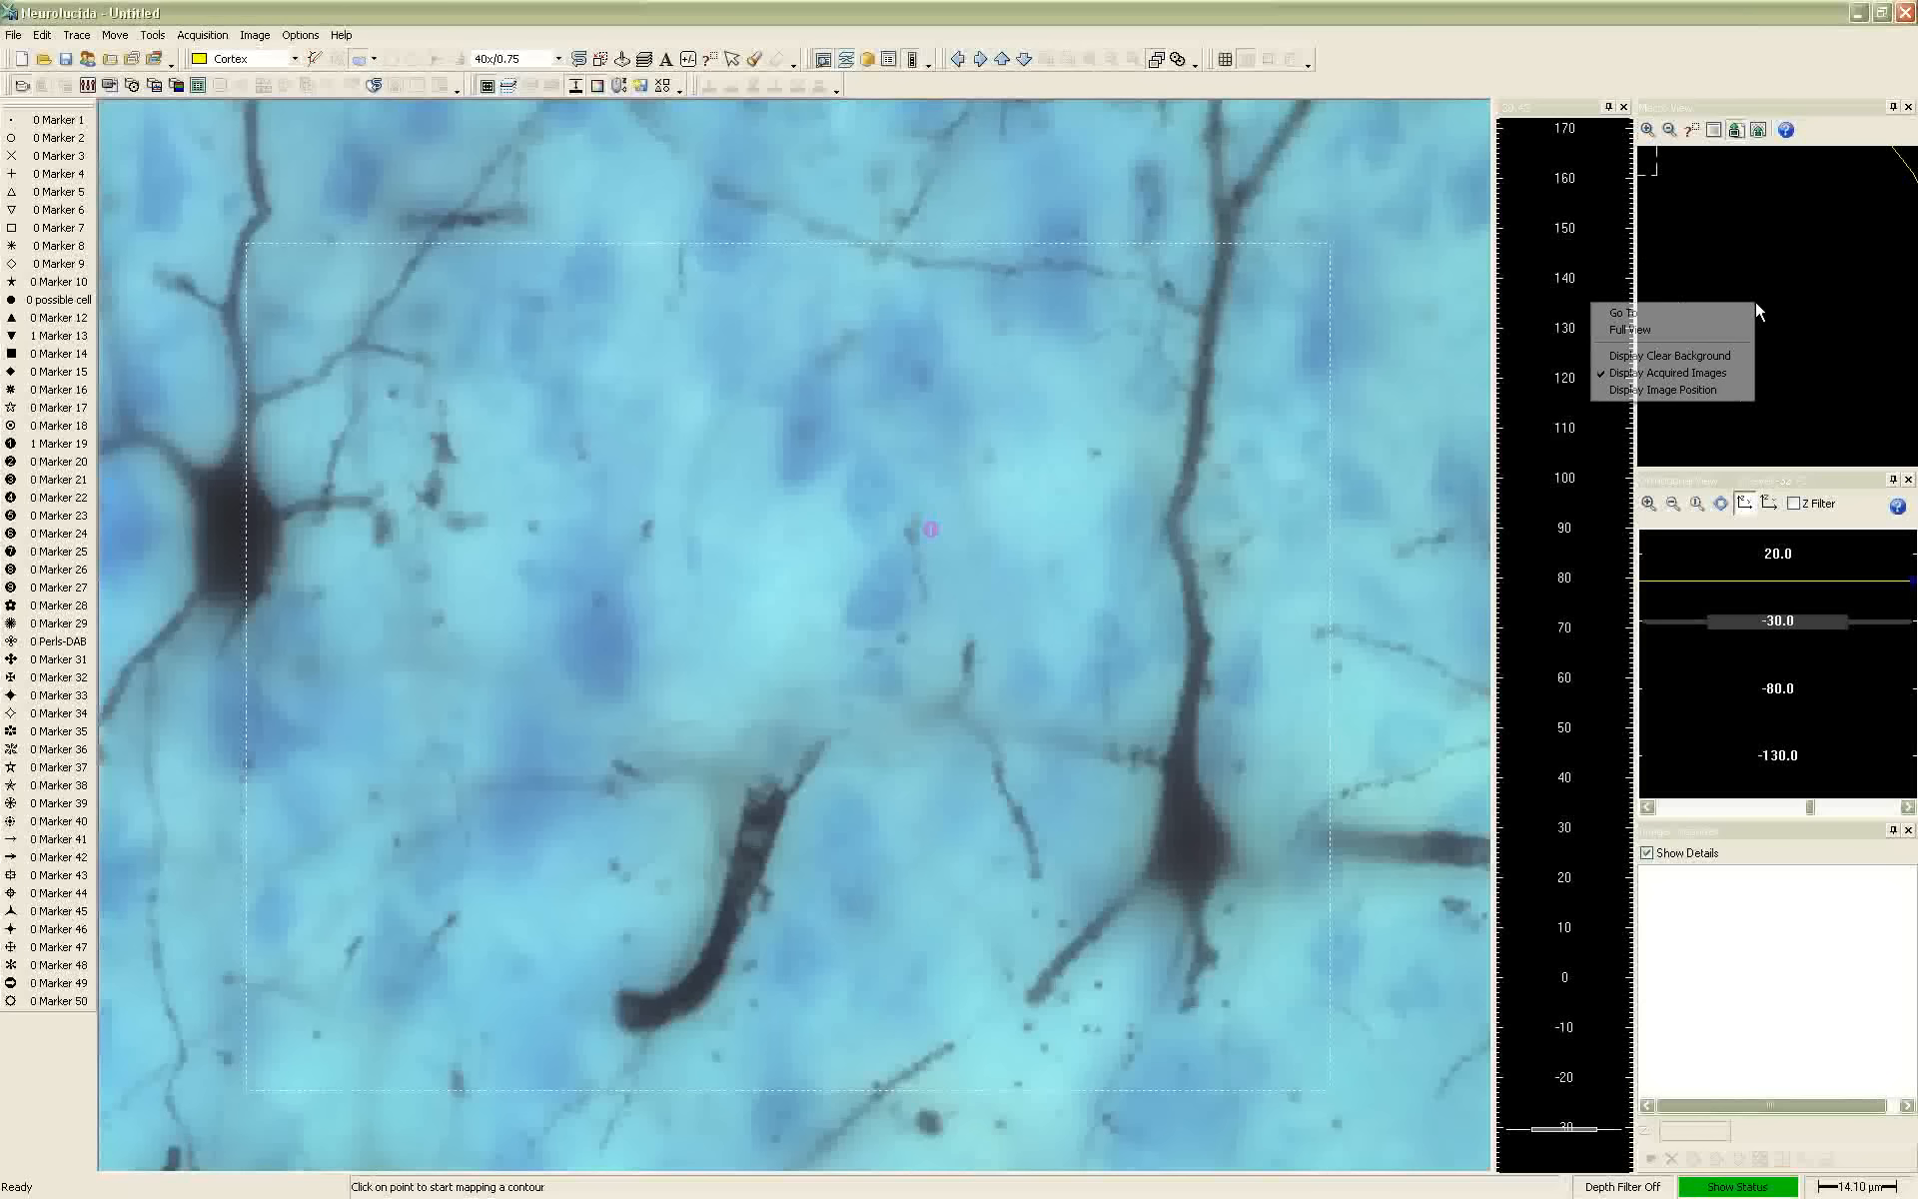
{"action": "left_click", "coordinate": [1740, 311]}
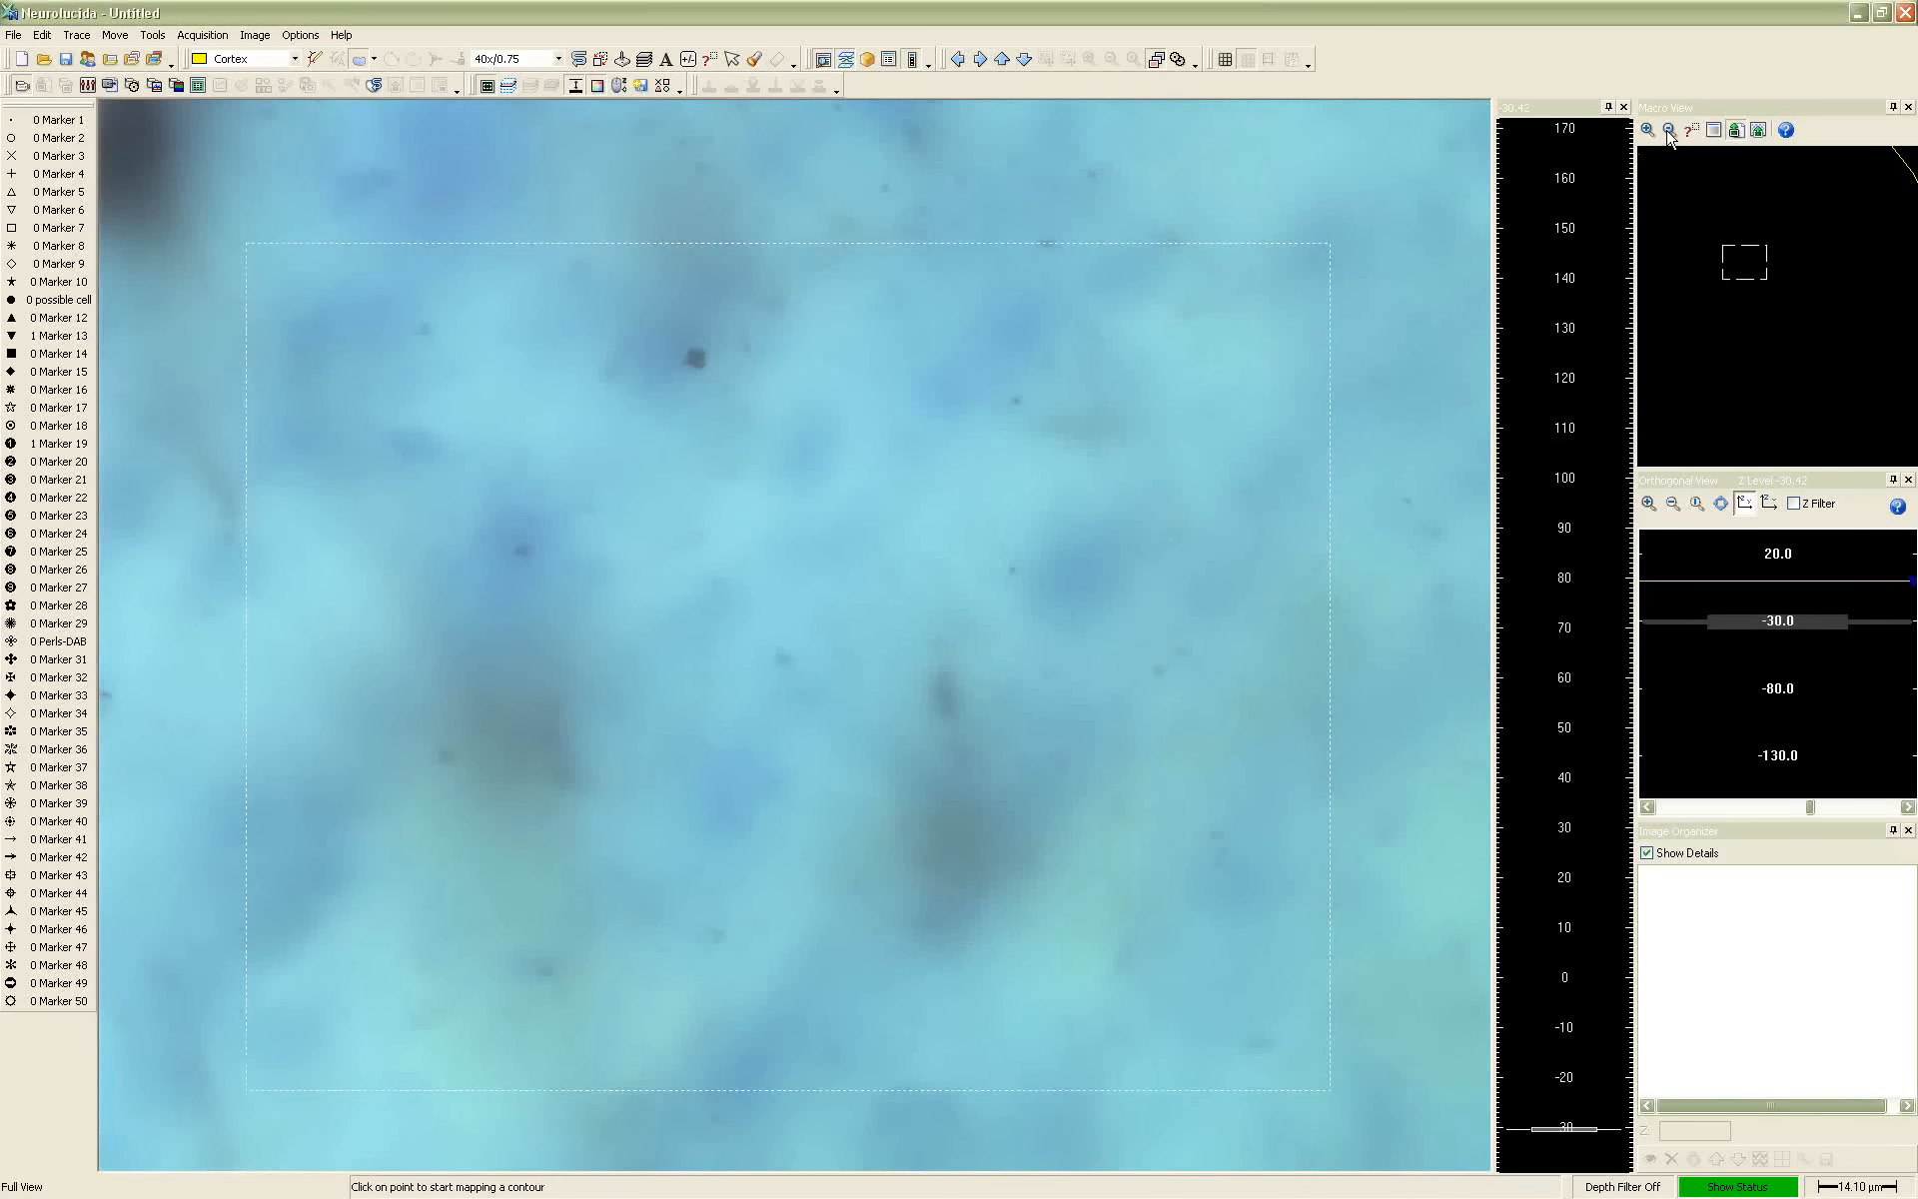
{"action": "left_click", "coordinate": [1669, 131]}
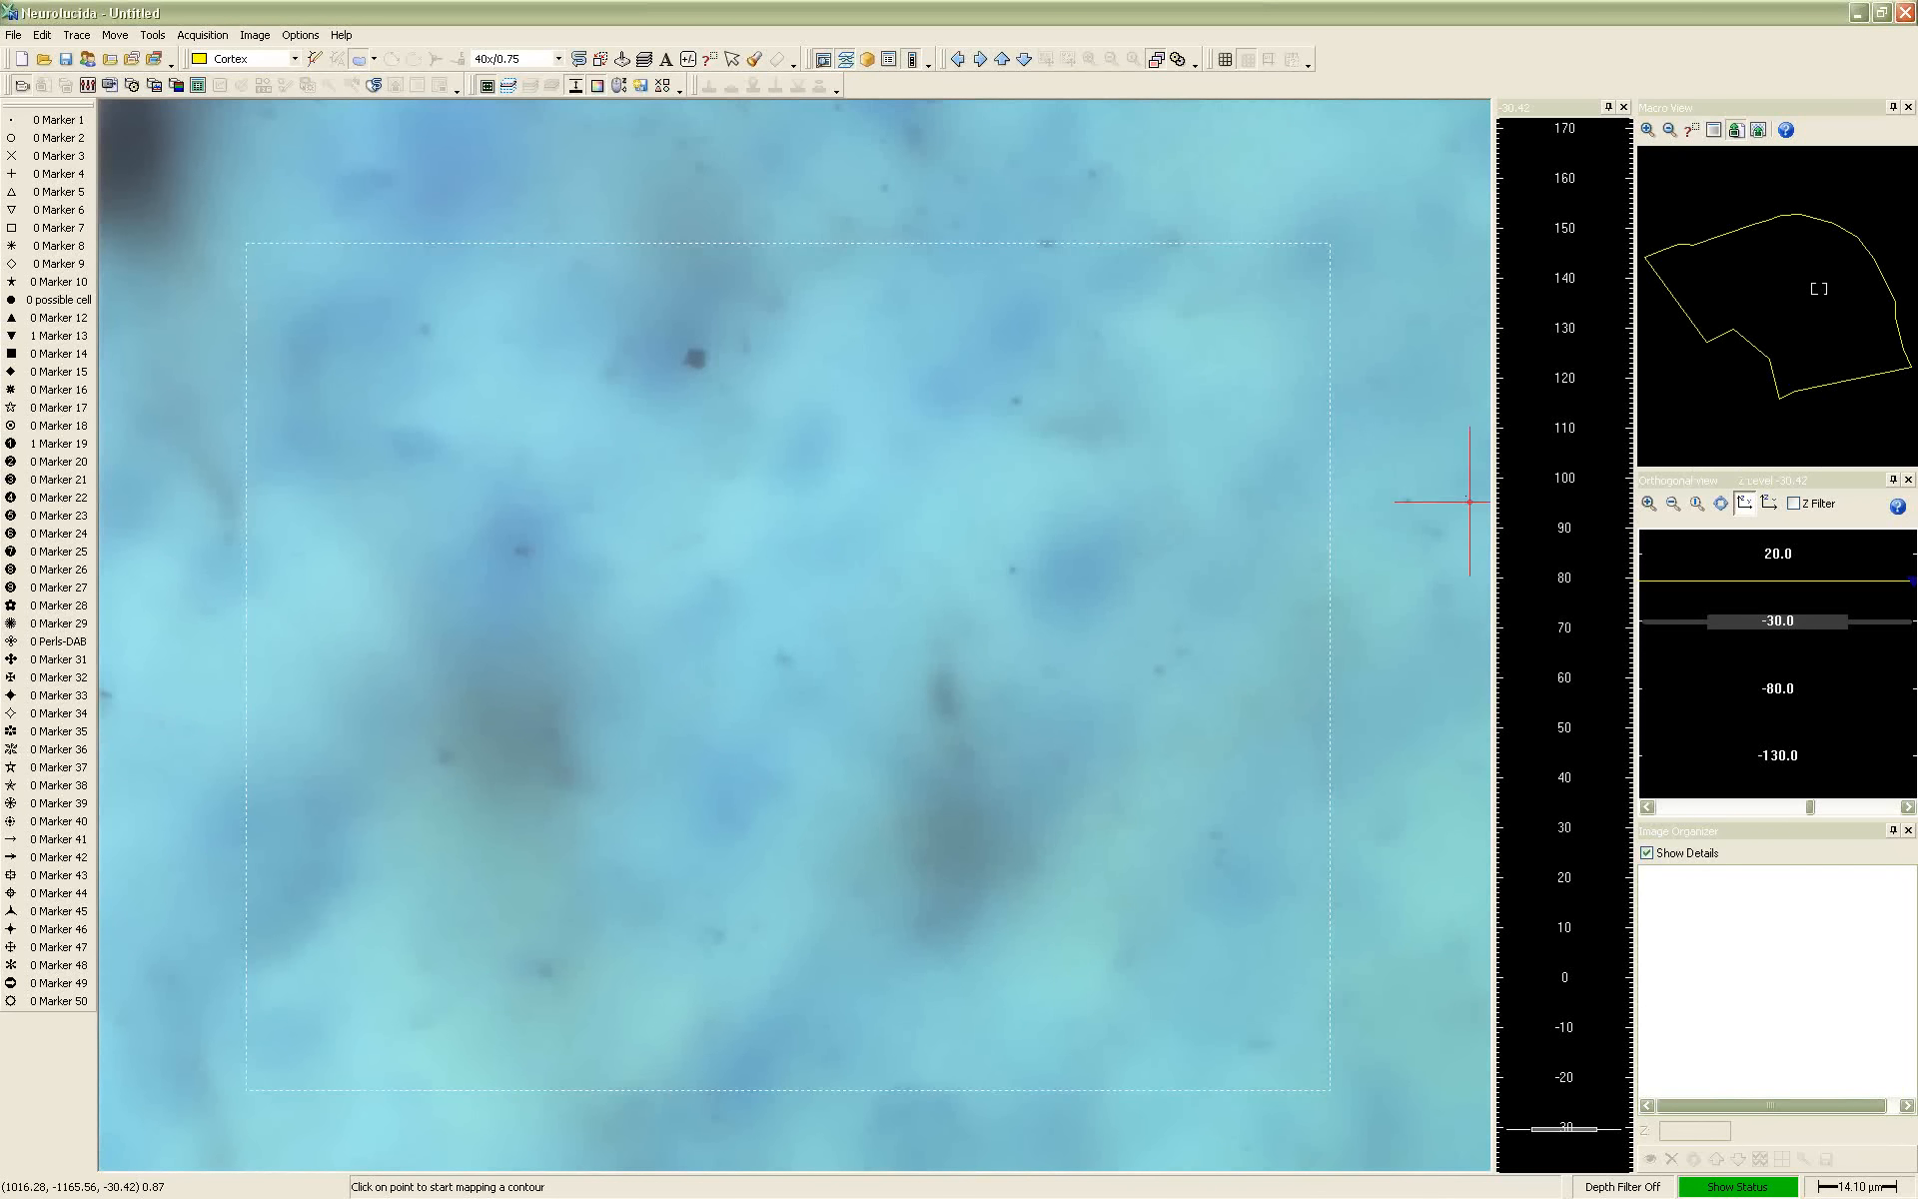
Bring the cells at the new location into focus and shift the stage one field left and up
{"action": "scroll", "coordinate": [1474, 473], "scroll_direction": "down", "scroll_amount": 3}
{"action": "scroll", "coordinate": [1474, 474], "scroll_direction": "up", "scroll_amount": 9}
{"action": "scroll", "coordinate": [1484, 465], "scroll_direction": "up", "scroll_amount": 8}
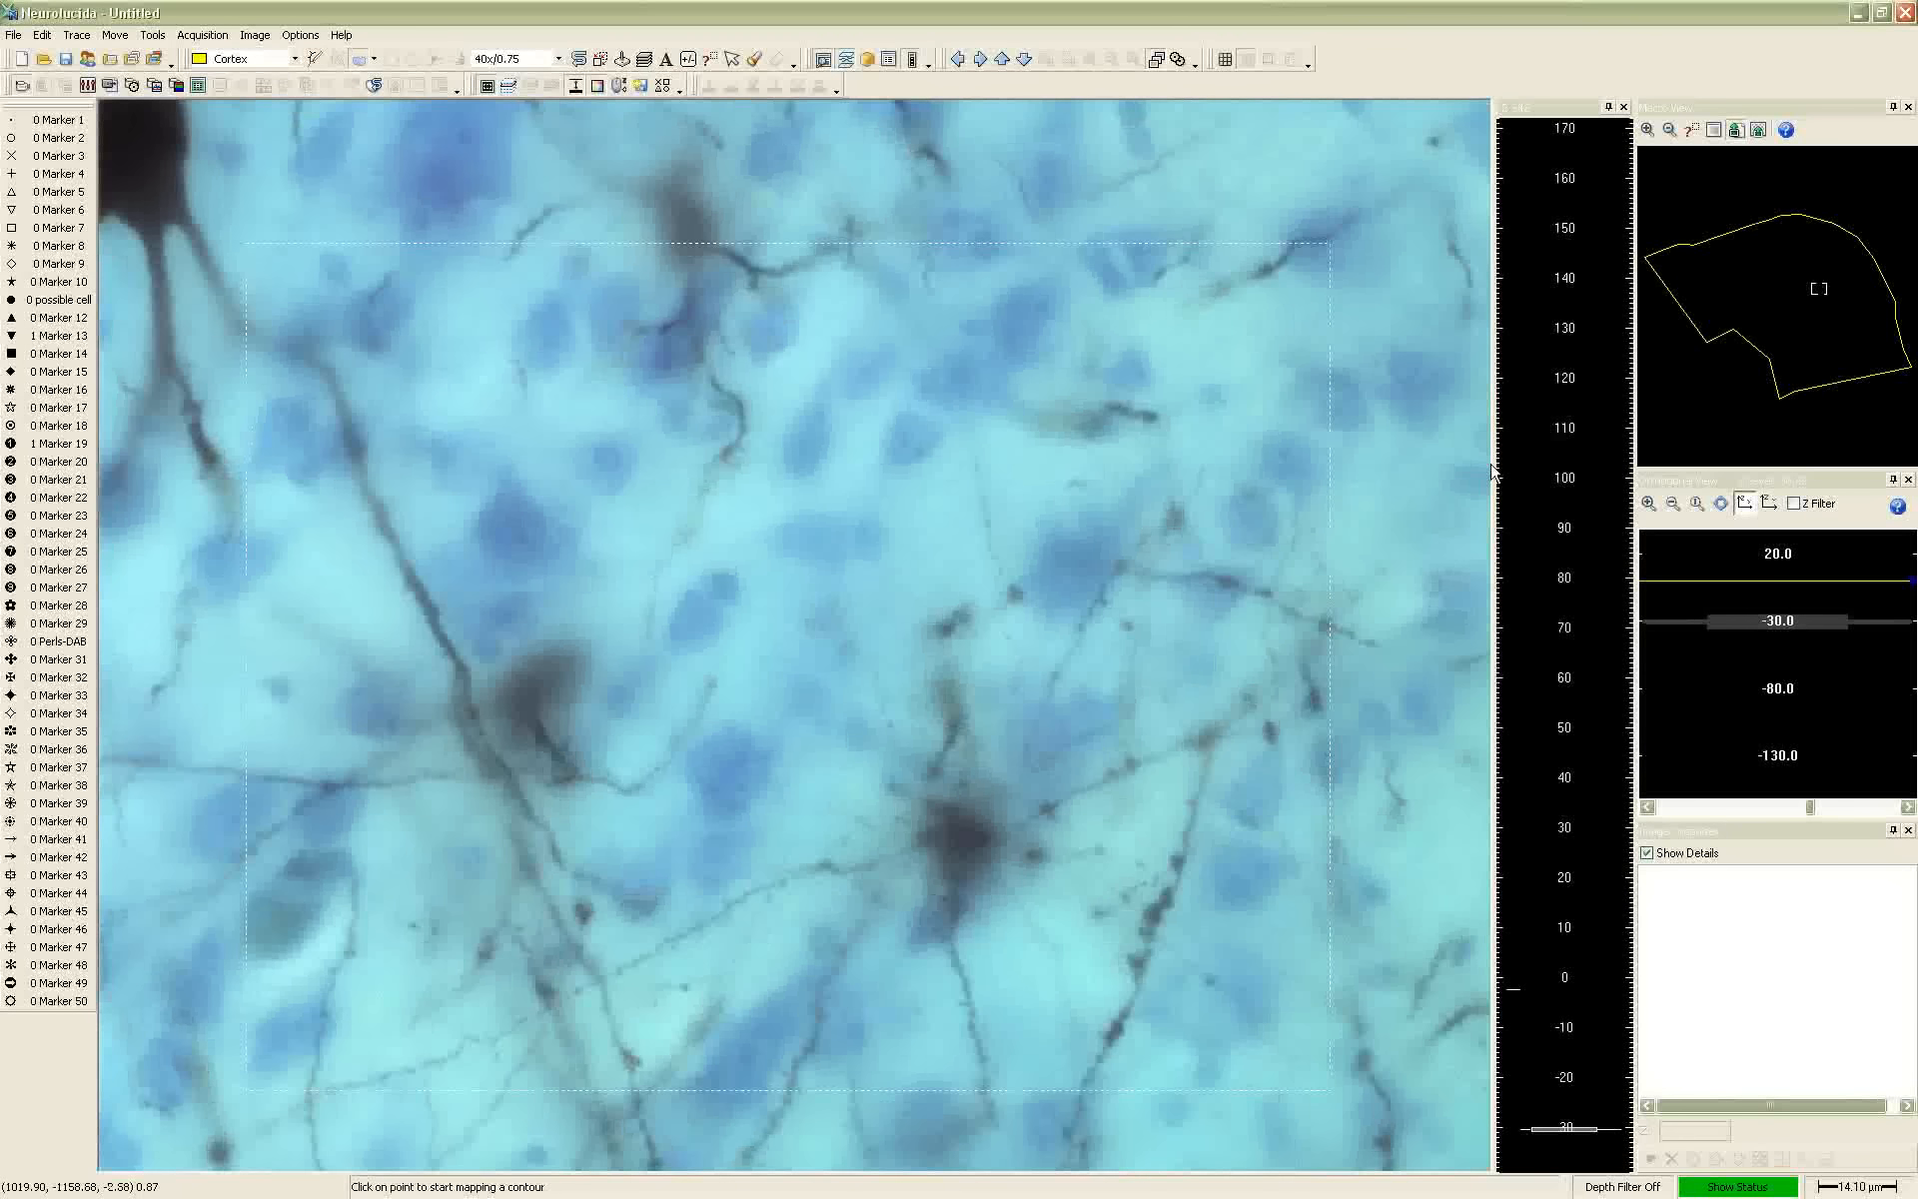
{"action": "left_click", "coordinate": [969, 62]}
{"action": "left_click", "coordinate": [1002, 64]}
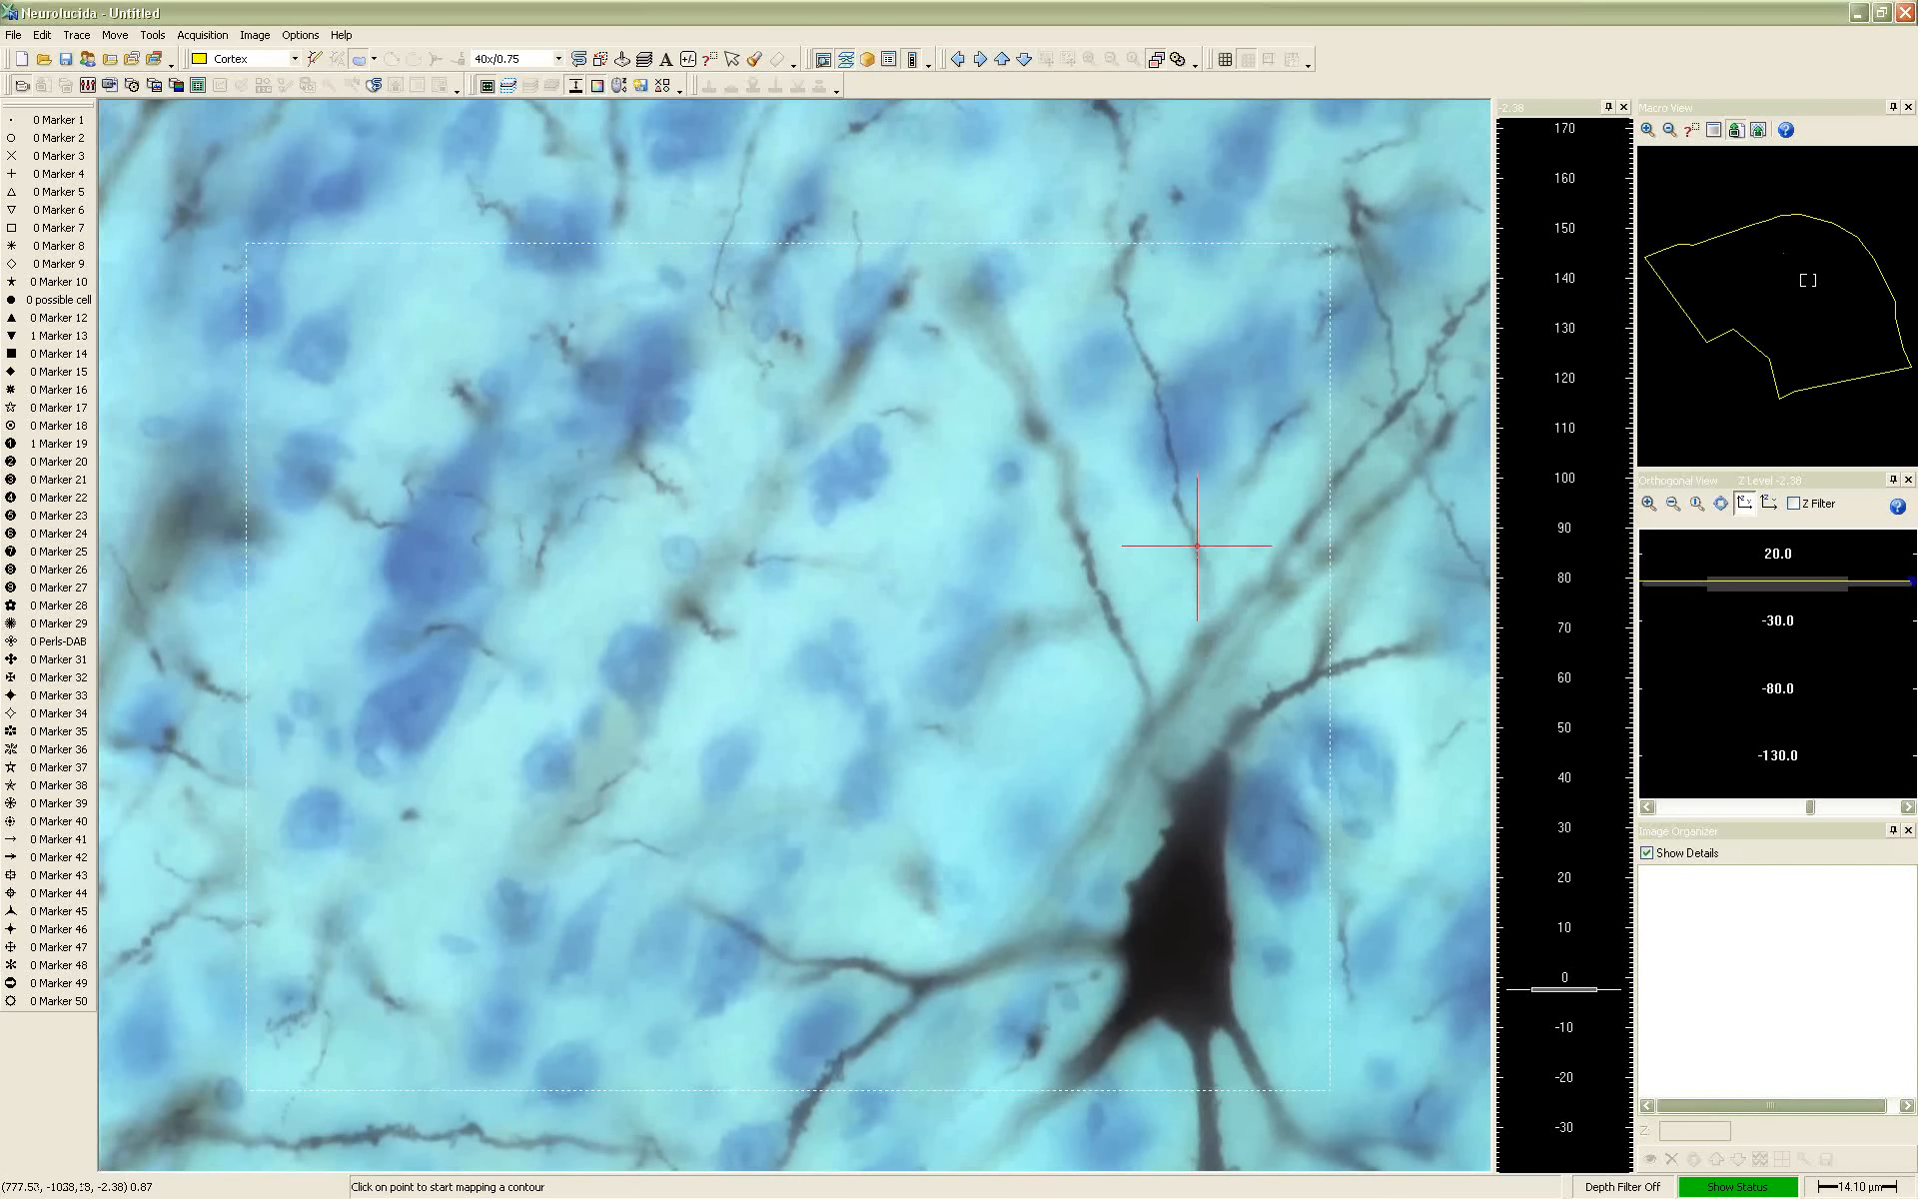
Focus through the section until the large black neuron's cell body is sharp and switch from contour to neuron tracing
{"action": "scroll", "coordinate": [1236, 788], "scroll_direction": "up", "scroll_amount": 4}
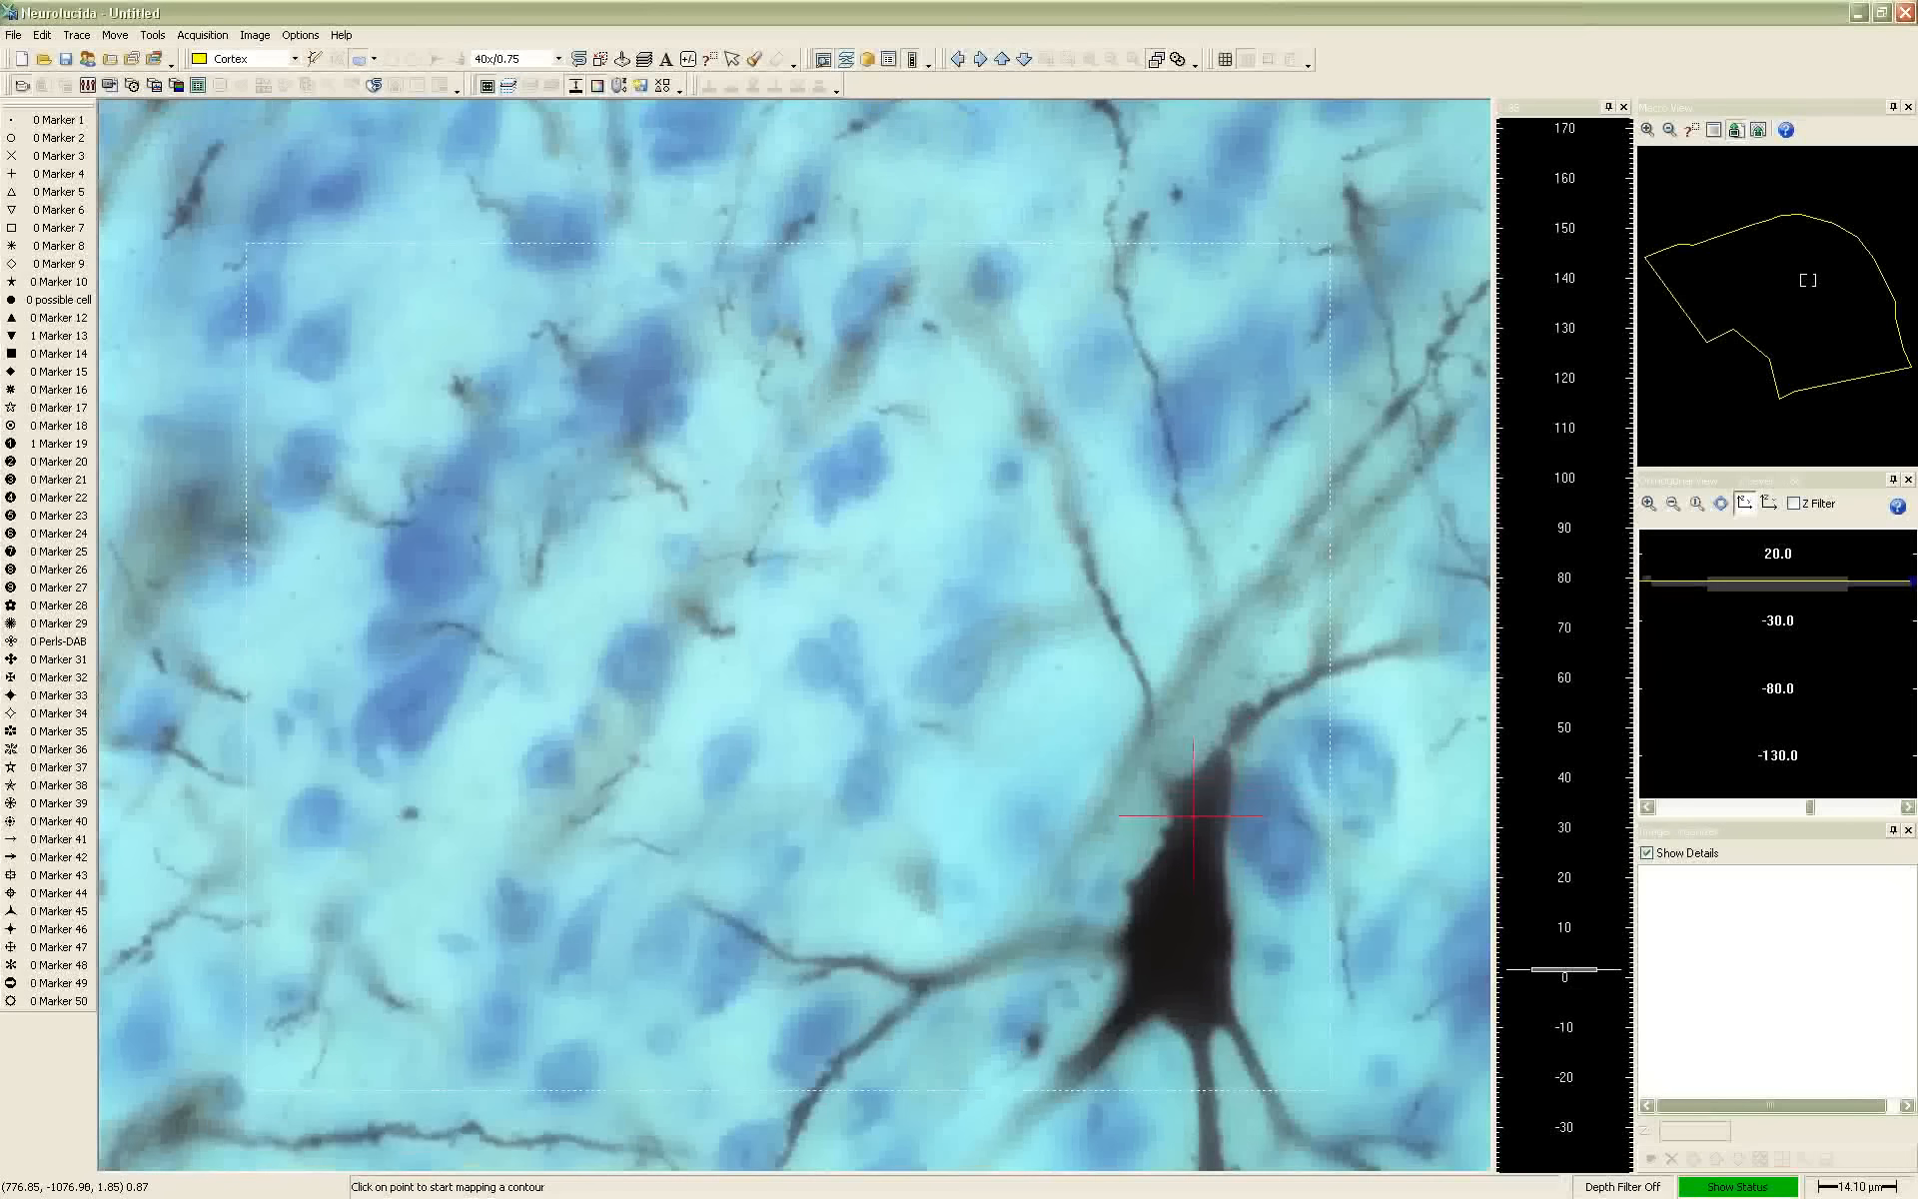
{"action": "scroll", "coordinate": [1180, 788], "scroll_direction": "up", "scroll_amount": 4}
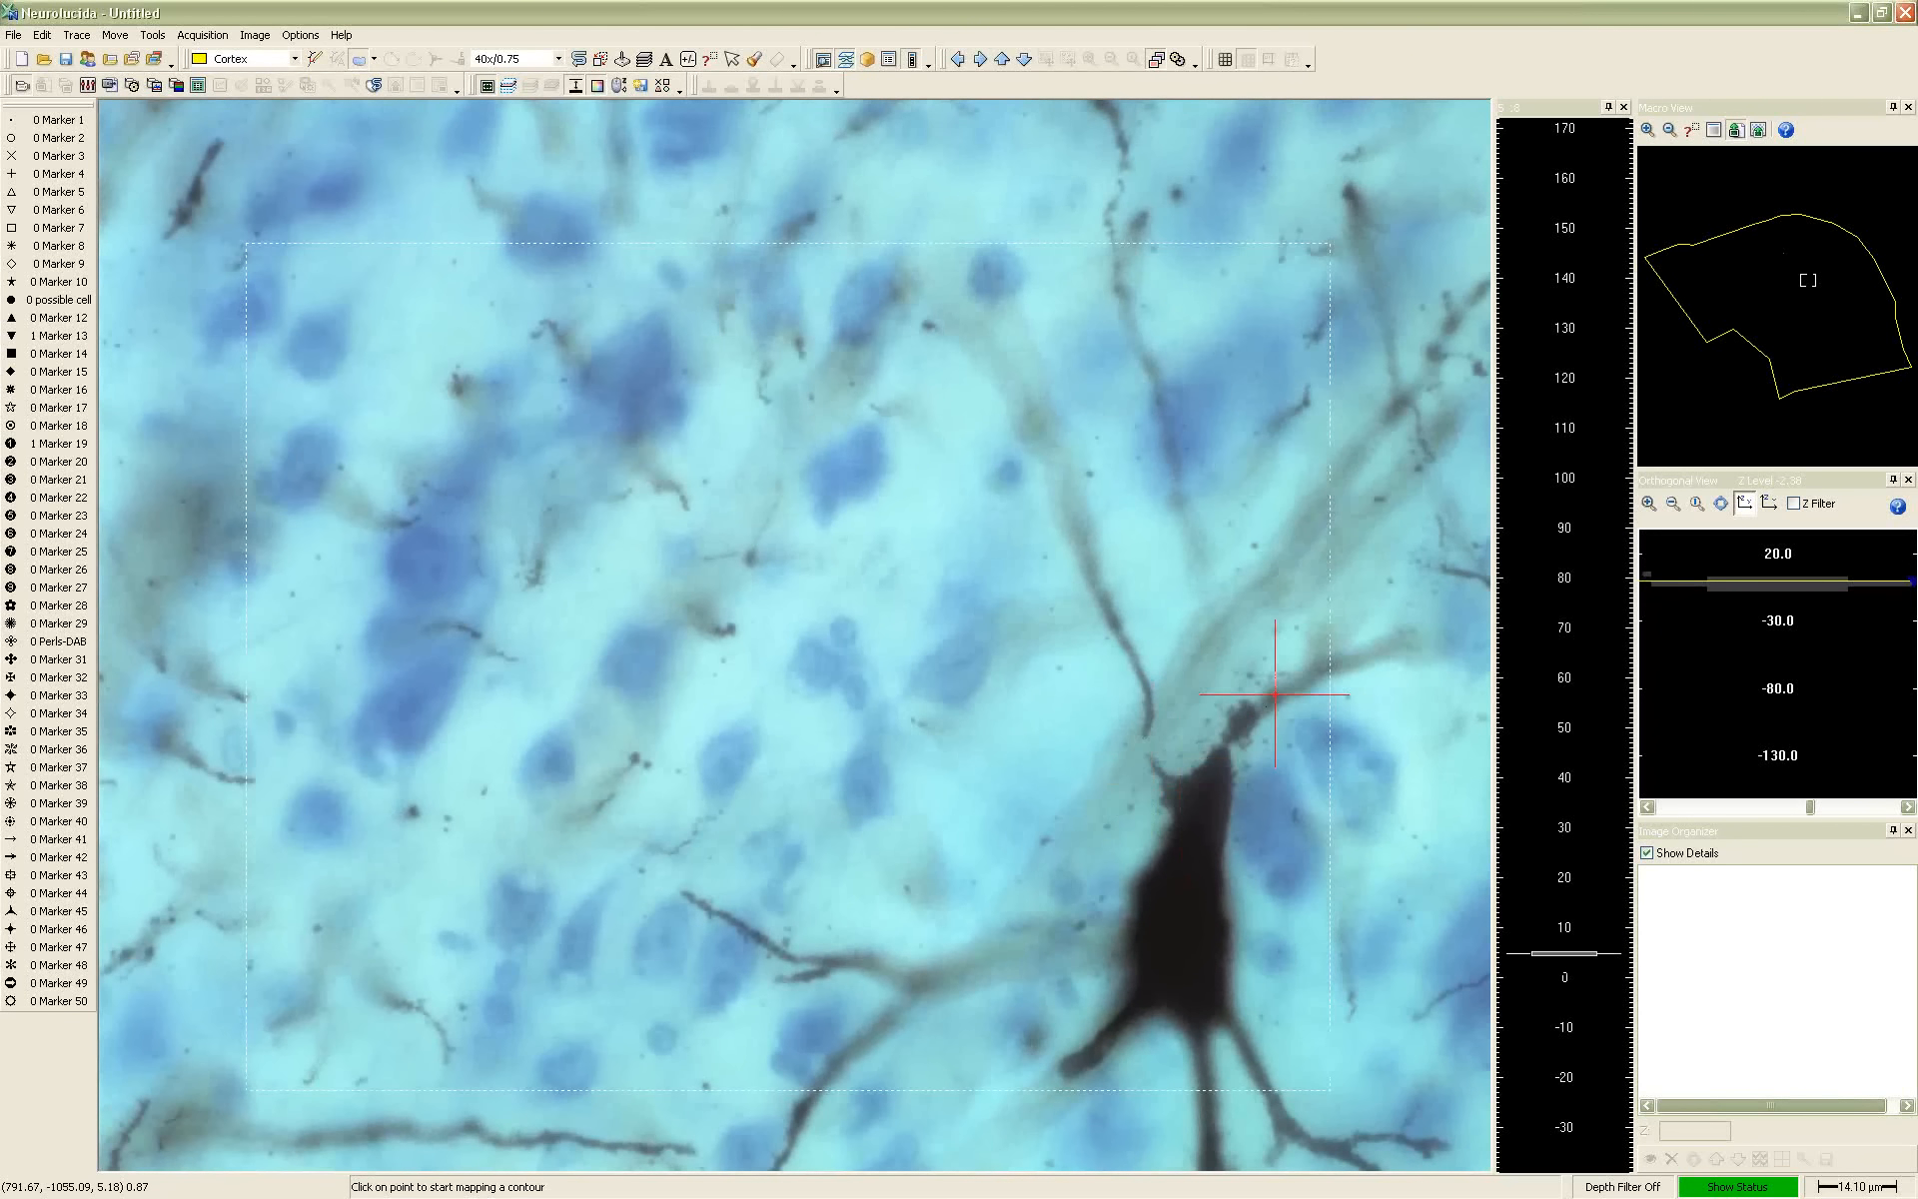
{"action": "scroll", "coordinate": [1256, 707], "scroll_direction": "down", "scroll_amount": 8}
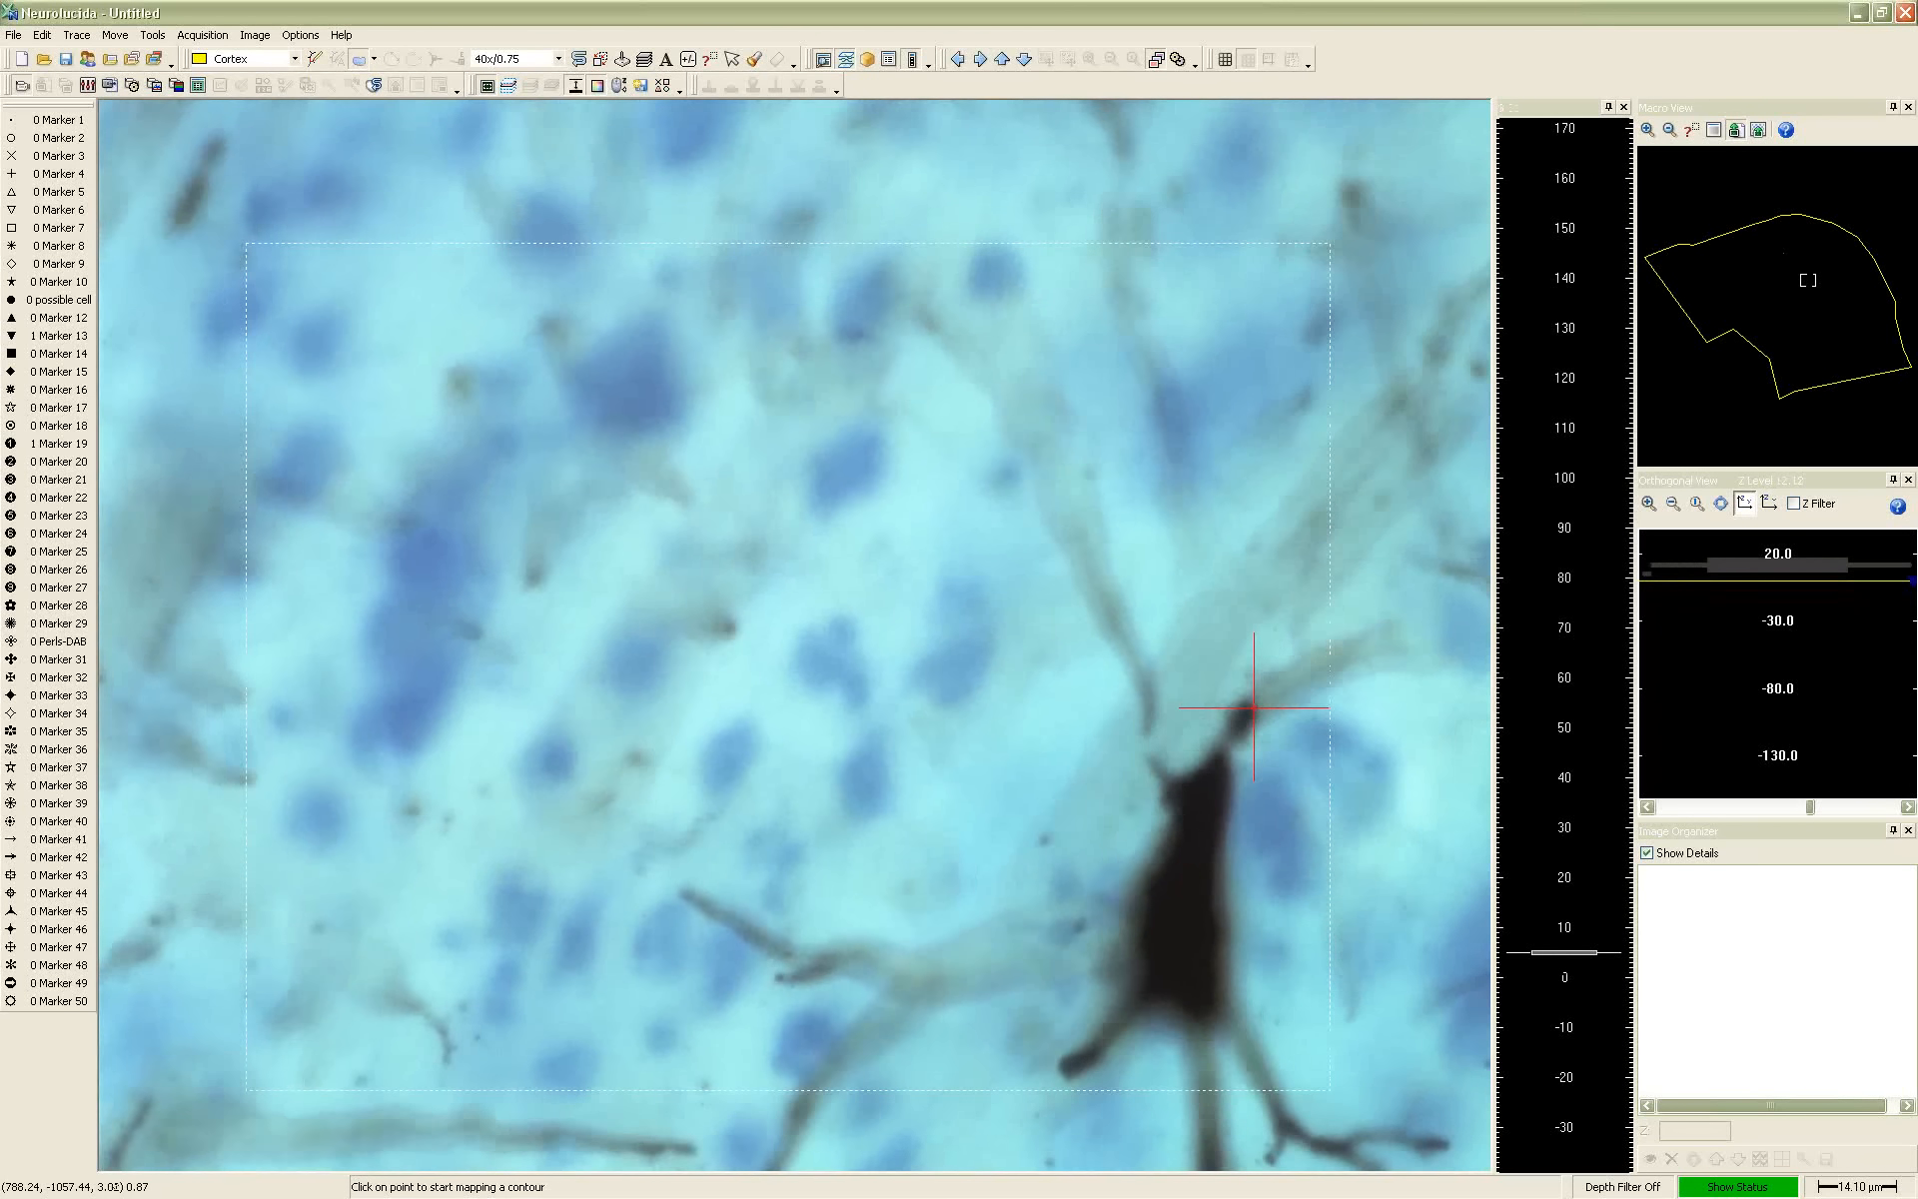
{"action": "scroll", "coordinate": [1256, 707], "scroll_direction": "up", "scroll_amount": 3}
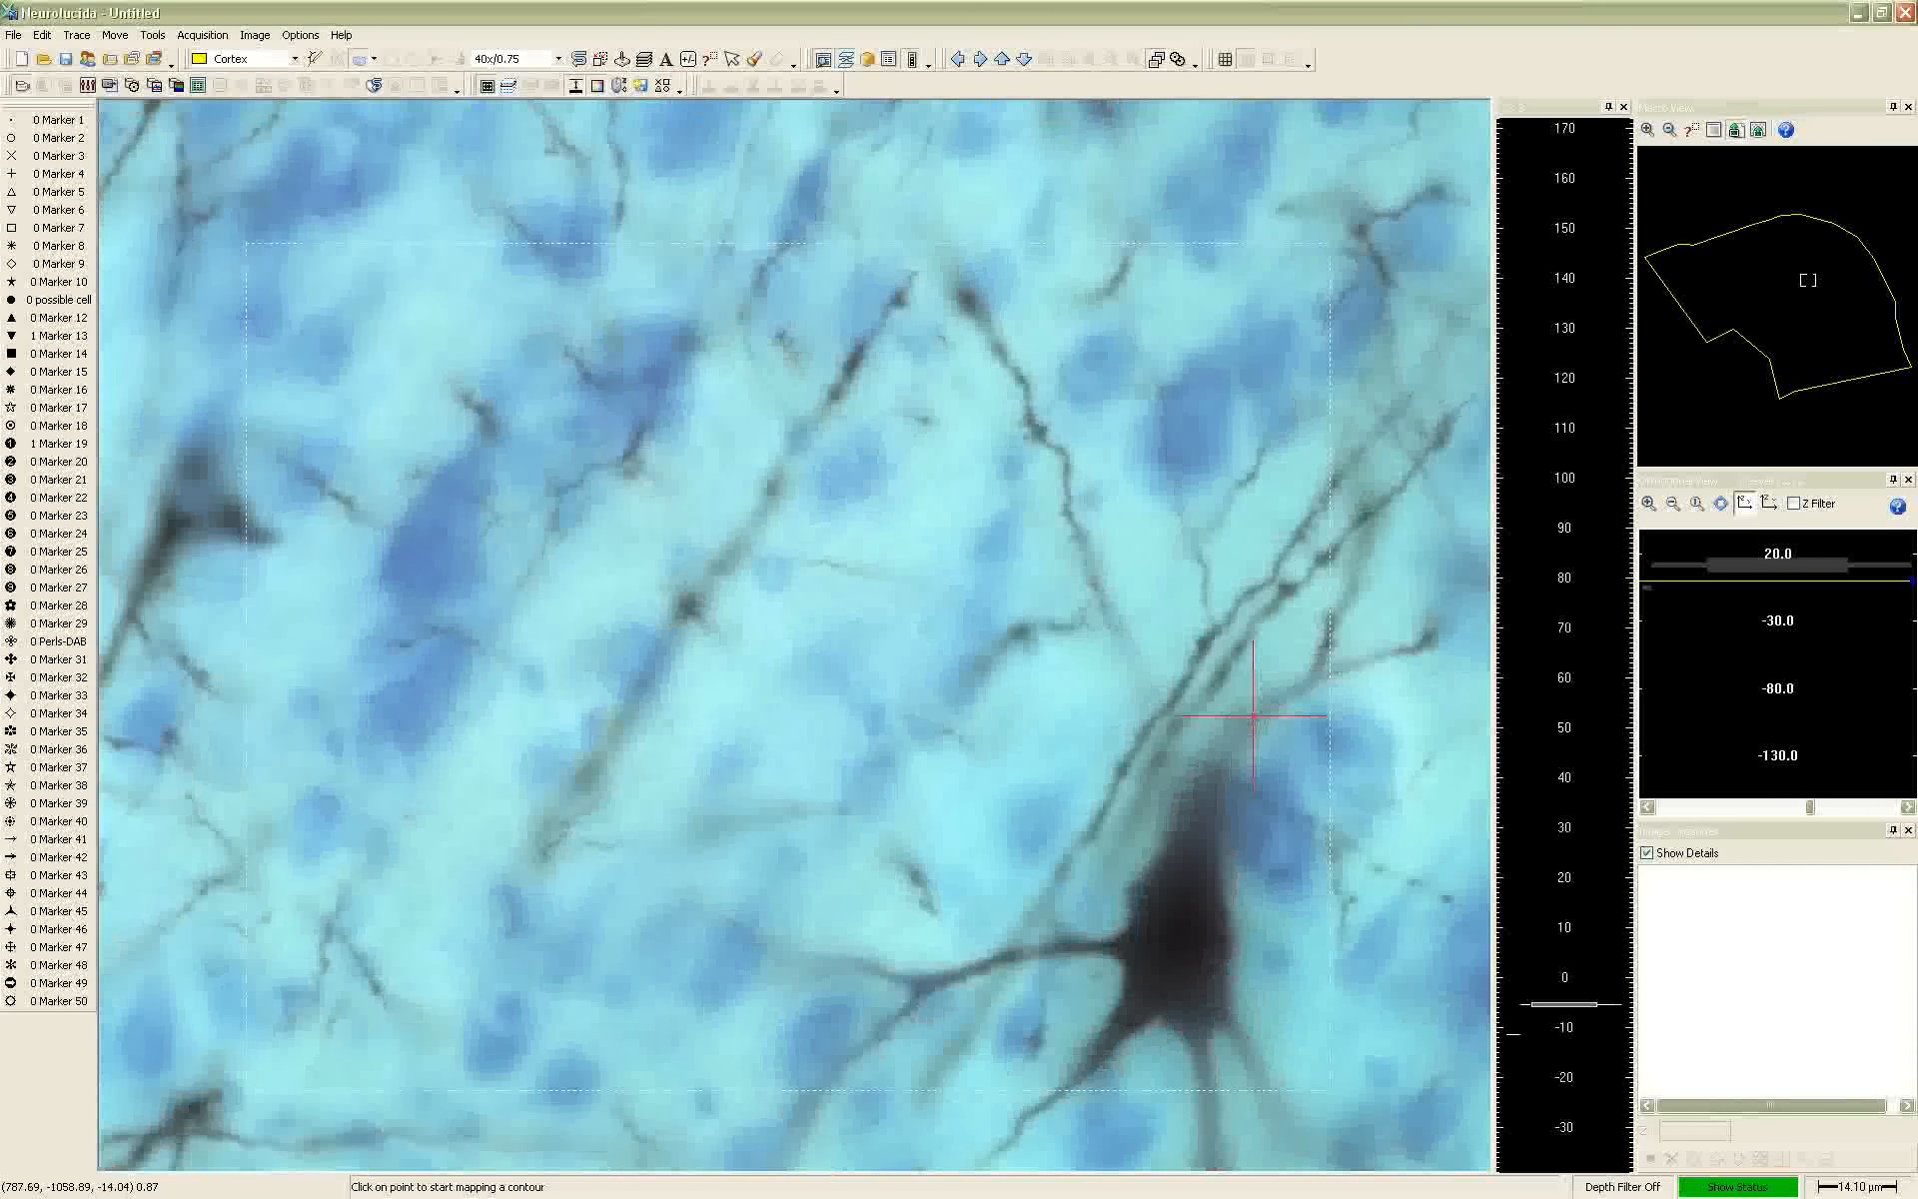
{"action": "scroll", "coordinate": [1246, 731], "scroll_direction": "up", "scroll_amount": 8}
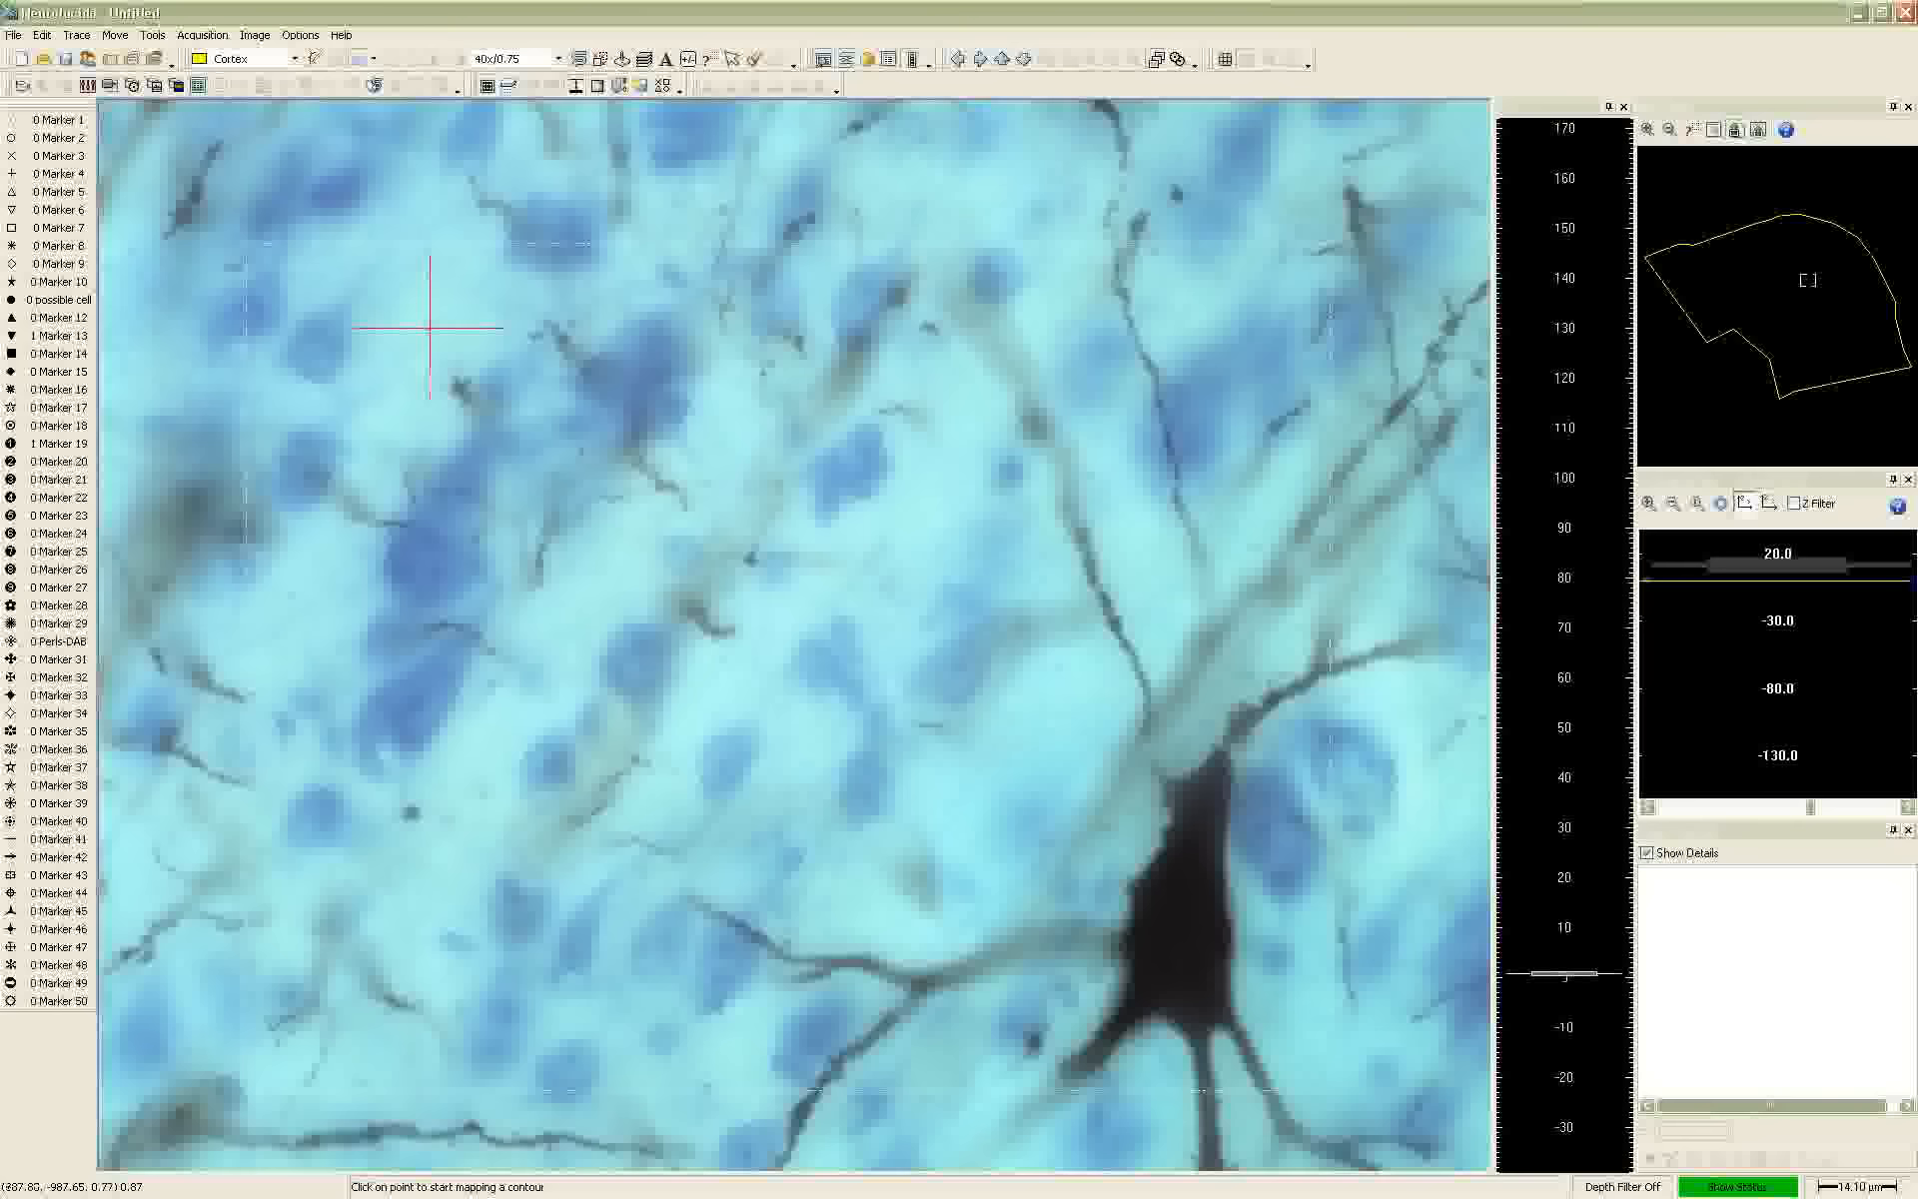
{"action": "left_click", "coordinate": [314, 62]}
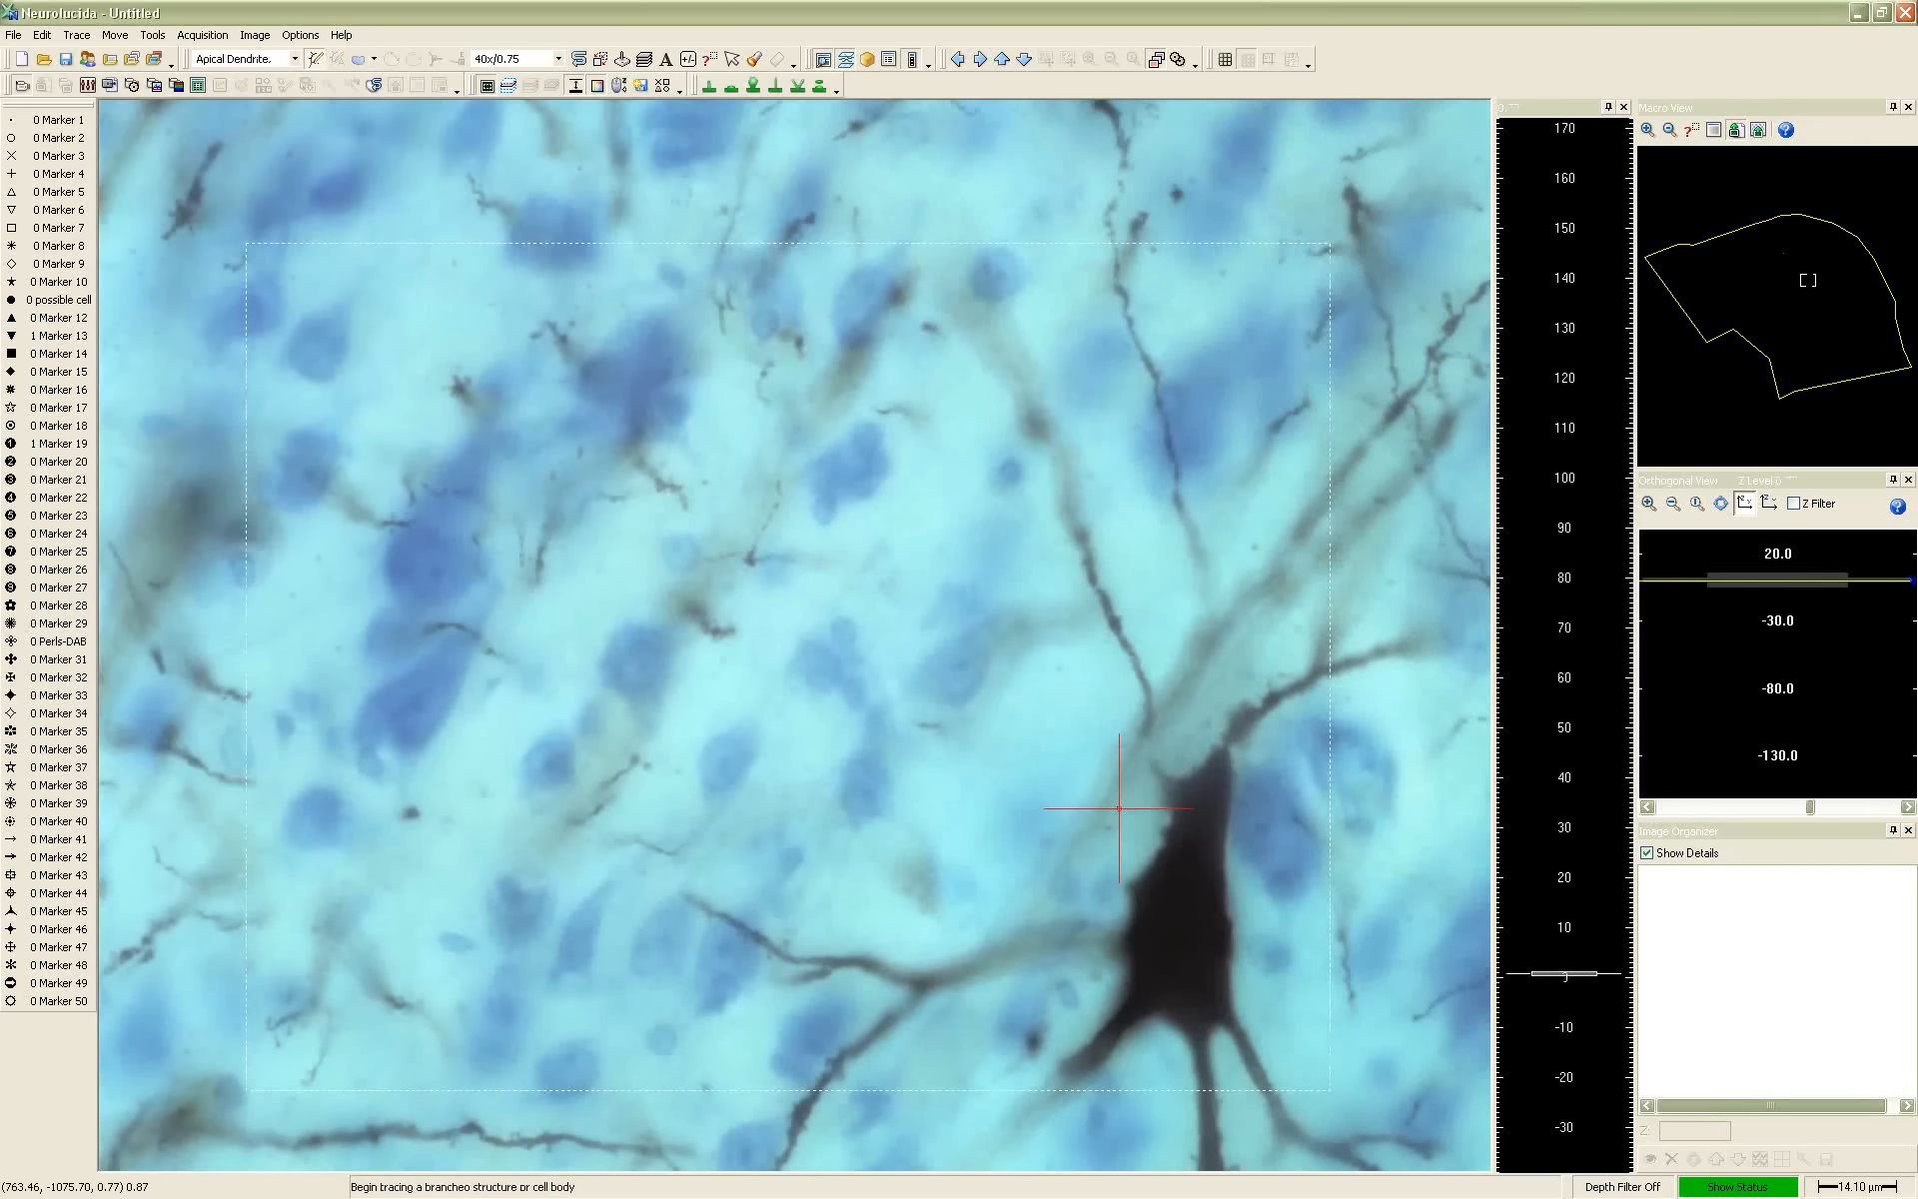
{"action": "left_click", "coordinate": [1149, 871]}
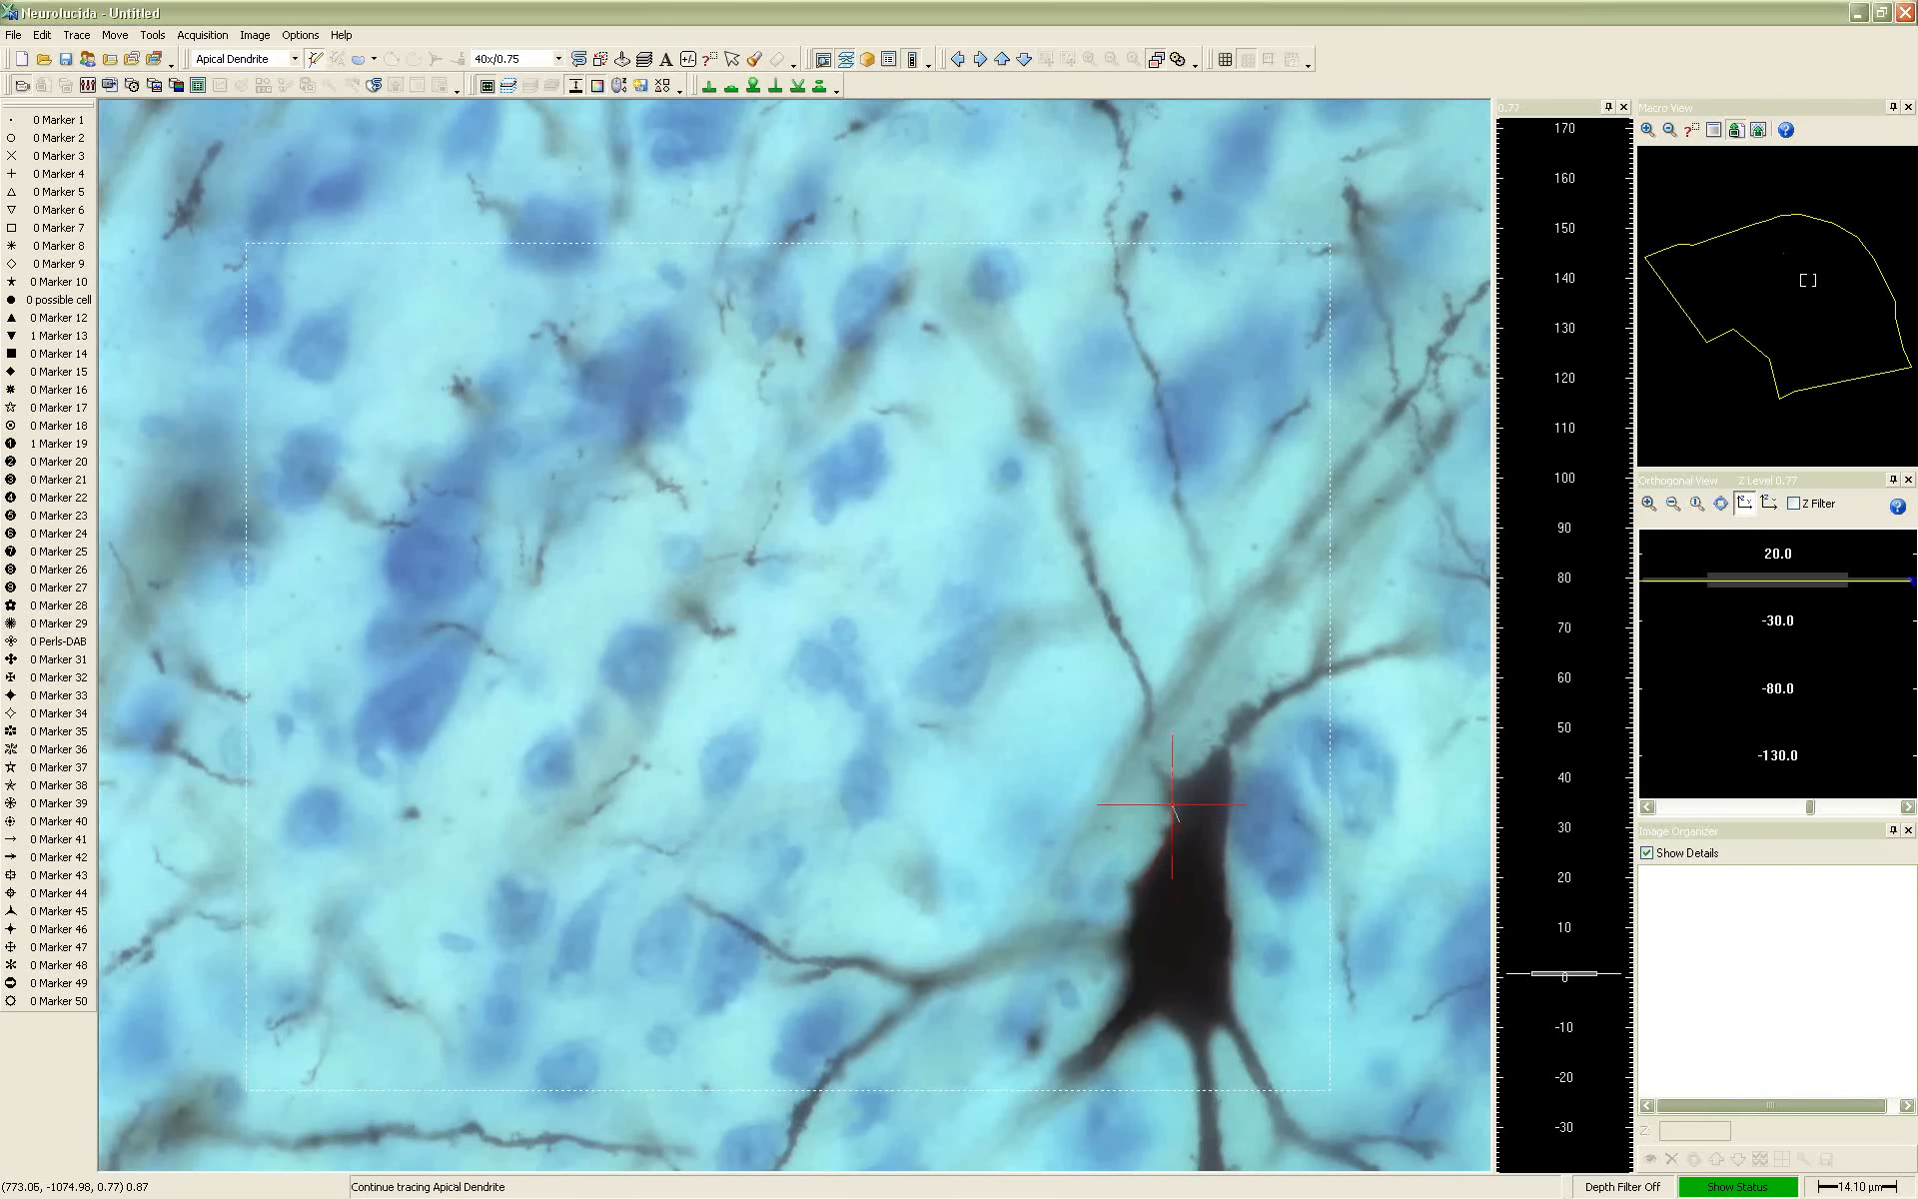
{"action": "left_click", "coordinate": [1226, 745]}
{"action": "left_click", "coordinate": [1228, 857]}
{"action": "left_click", "coordinate": [1228, 924]}
{"action": "left_click", "coordinate": [1236, 996]}
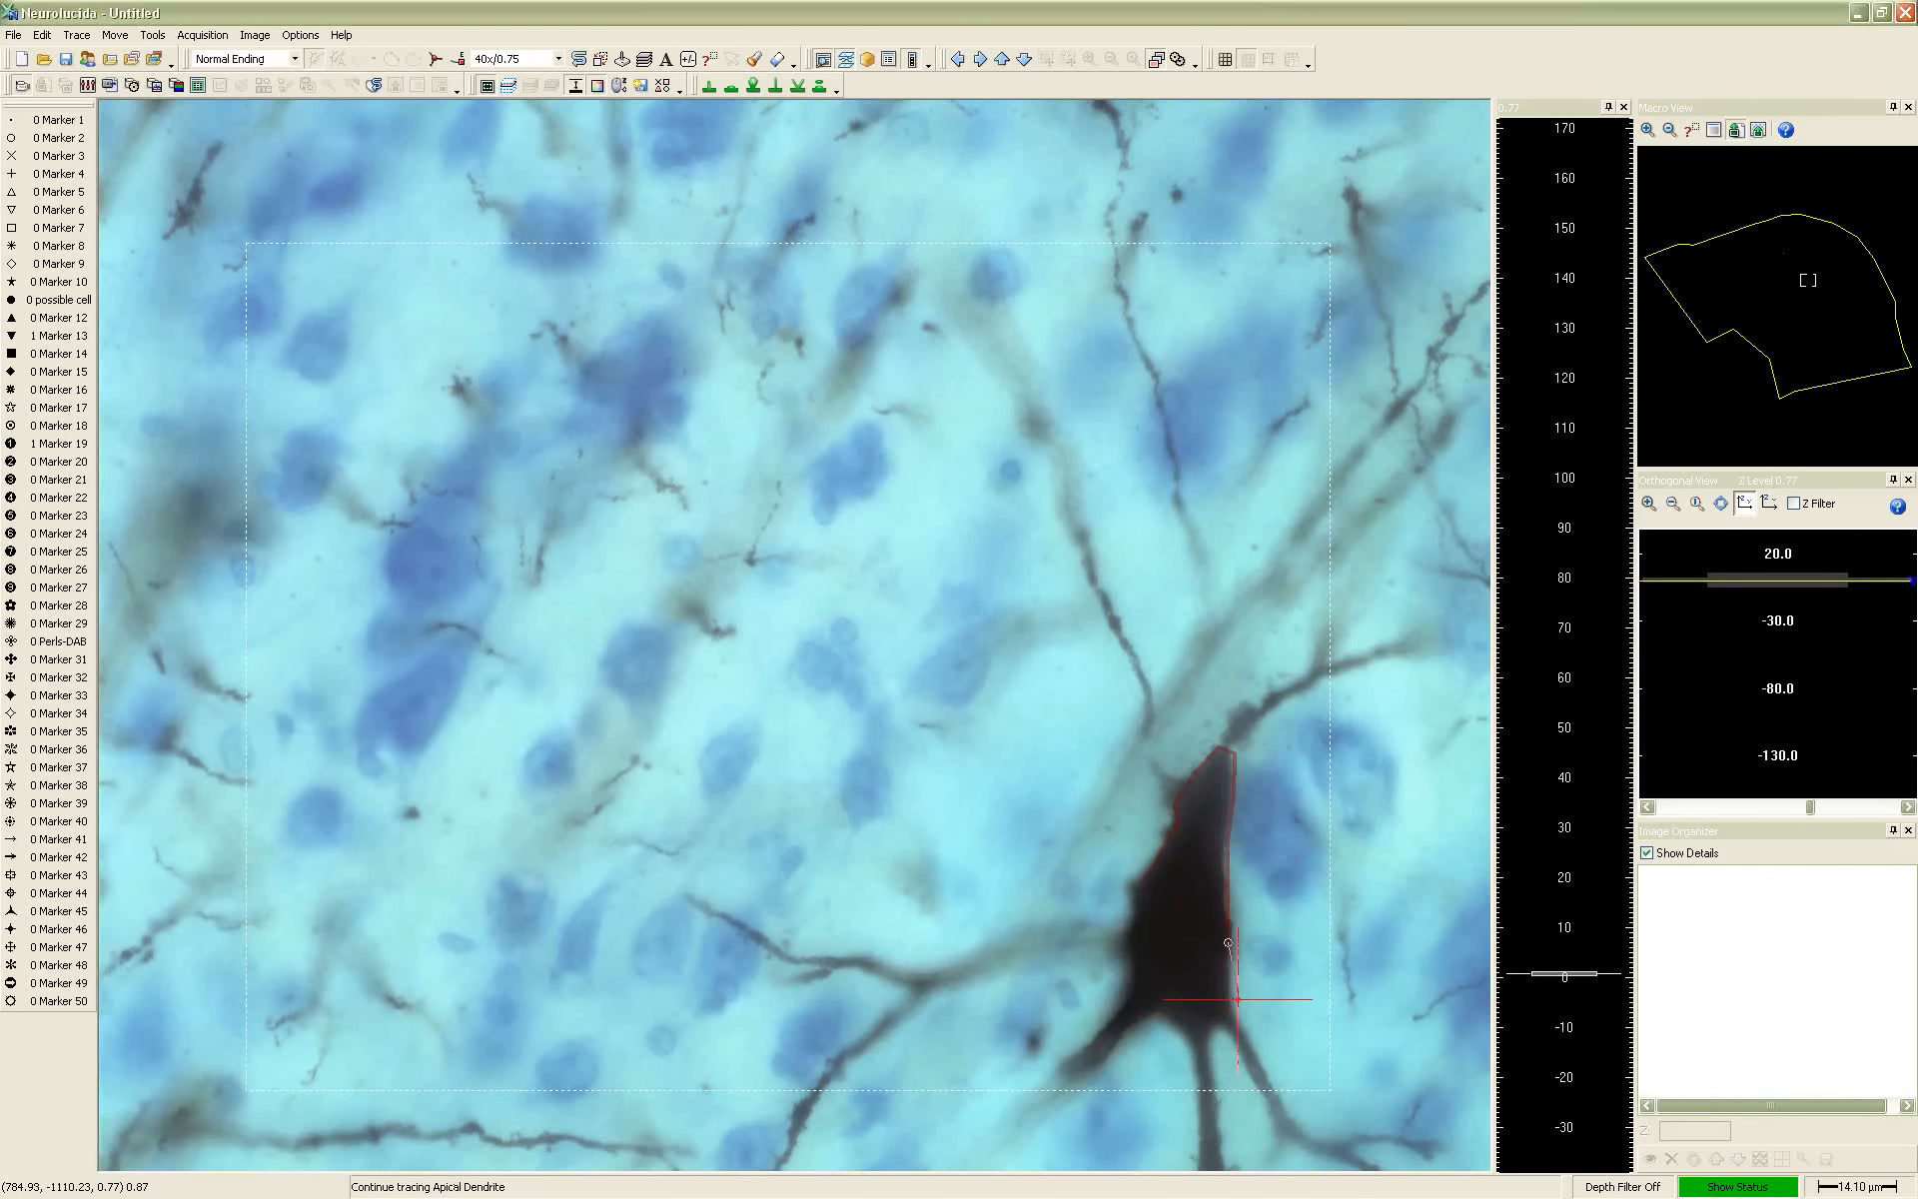
{"action": "left_click", "coordinate": [1221, 1027]}
{"action": "left_click", "coordinate": [1200, 1037]}
{"action": "left_click", "coordinate": [1151, 1015]}
{"action": "left_click", "coordinate": [1132, 985]}
{"action": "right_click", "coordinate": [1134, 902]}
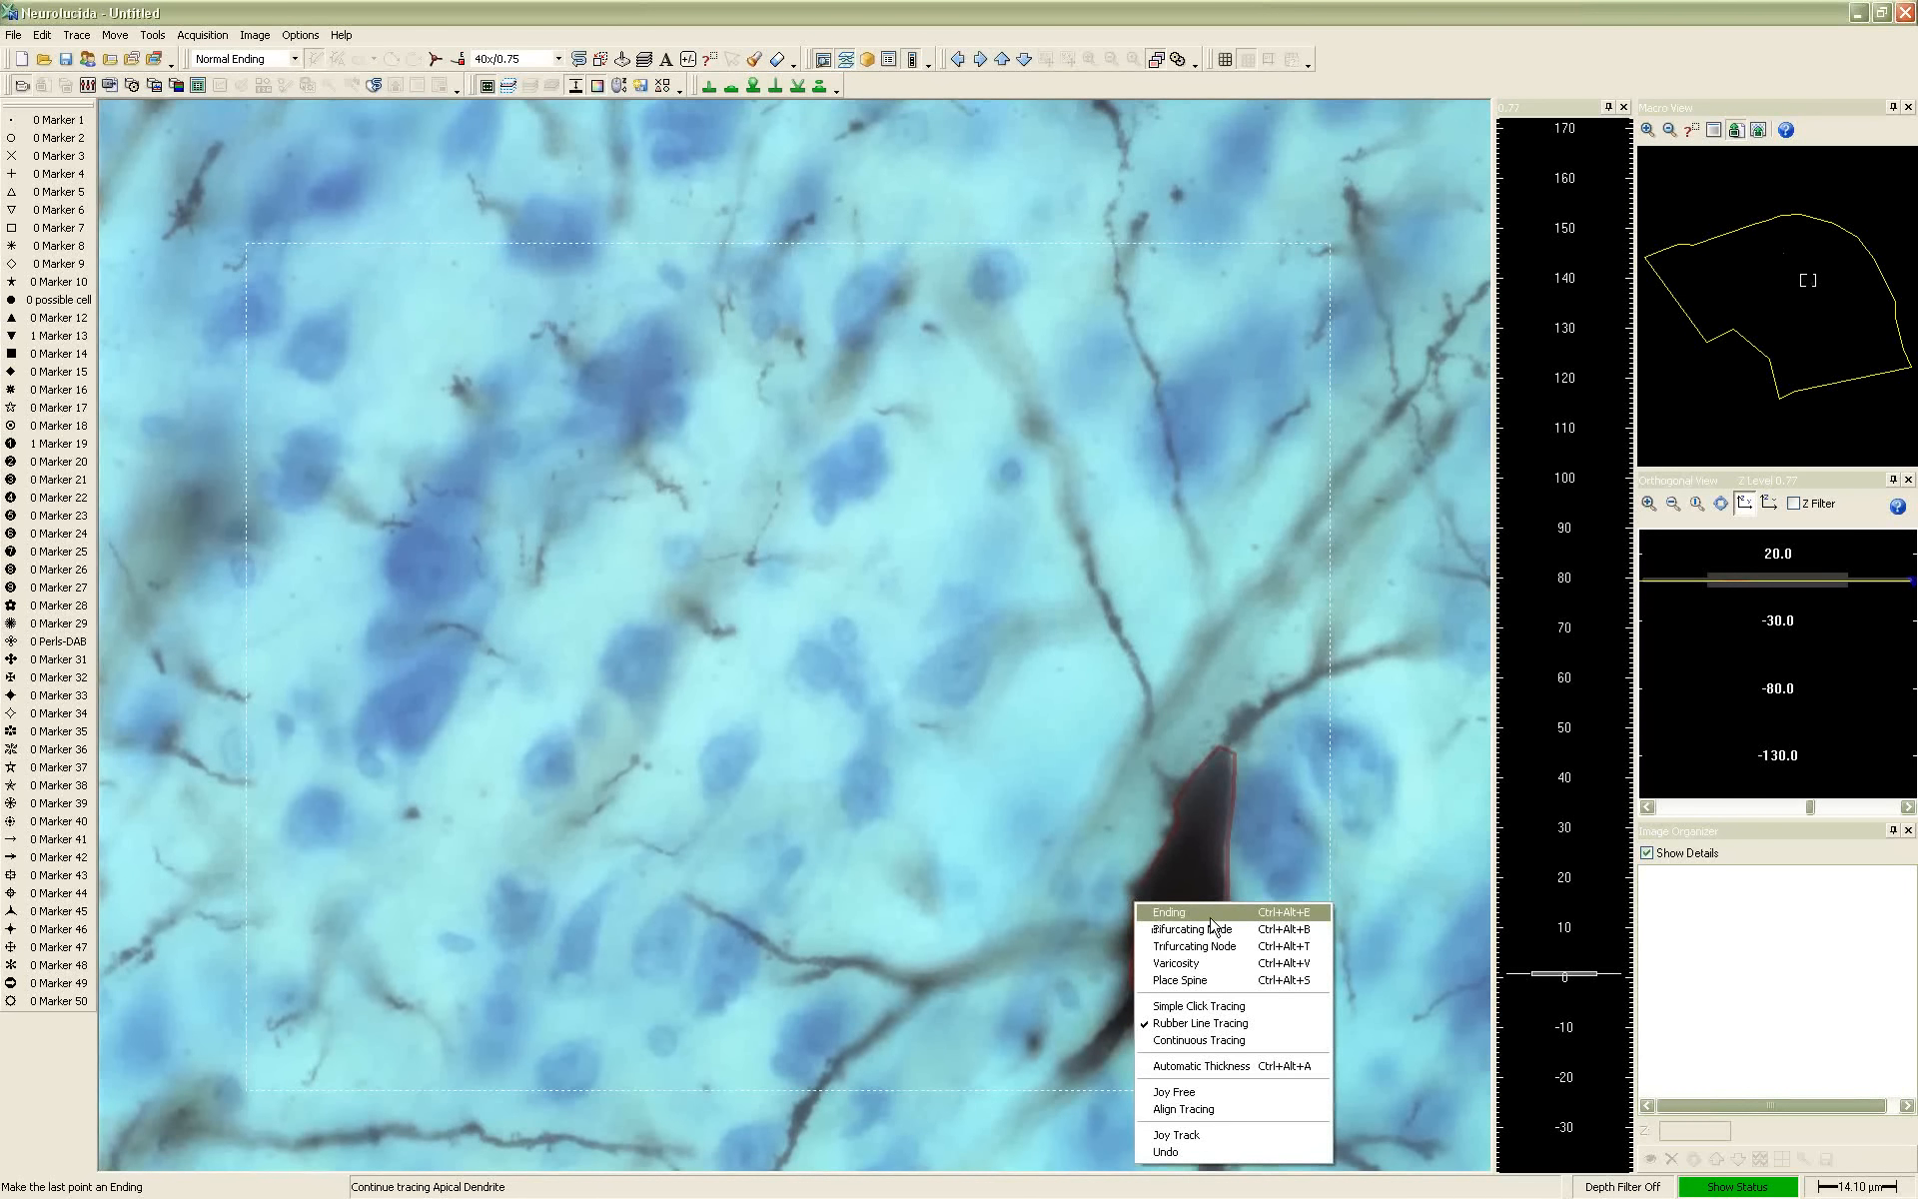
{"action": "left_click", "coordinate": [1166, 1151]}
{"action": "key", "text": "ctrl+z"}
{"action": "key", "text": "ctrl+z"}
{"action": "key", "text": "ctrl+z"}
{"action": "key", "text": "ctrl+z"}
{"action": "key", "text": "ctrl+z"}
{"action": "key", "text": "ctrl+z"}
{"action": "key", "text": "ctrl+z"}
{"action": "key", "text": "ctrl+z"}
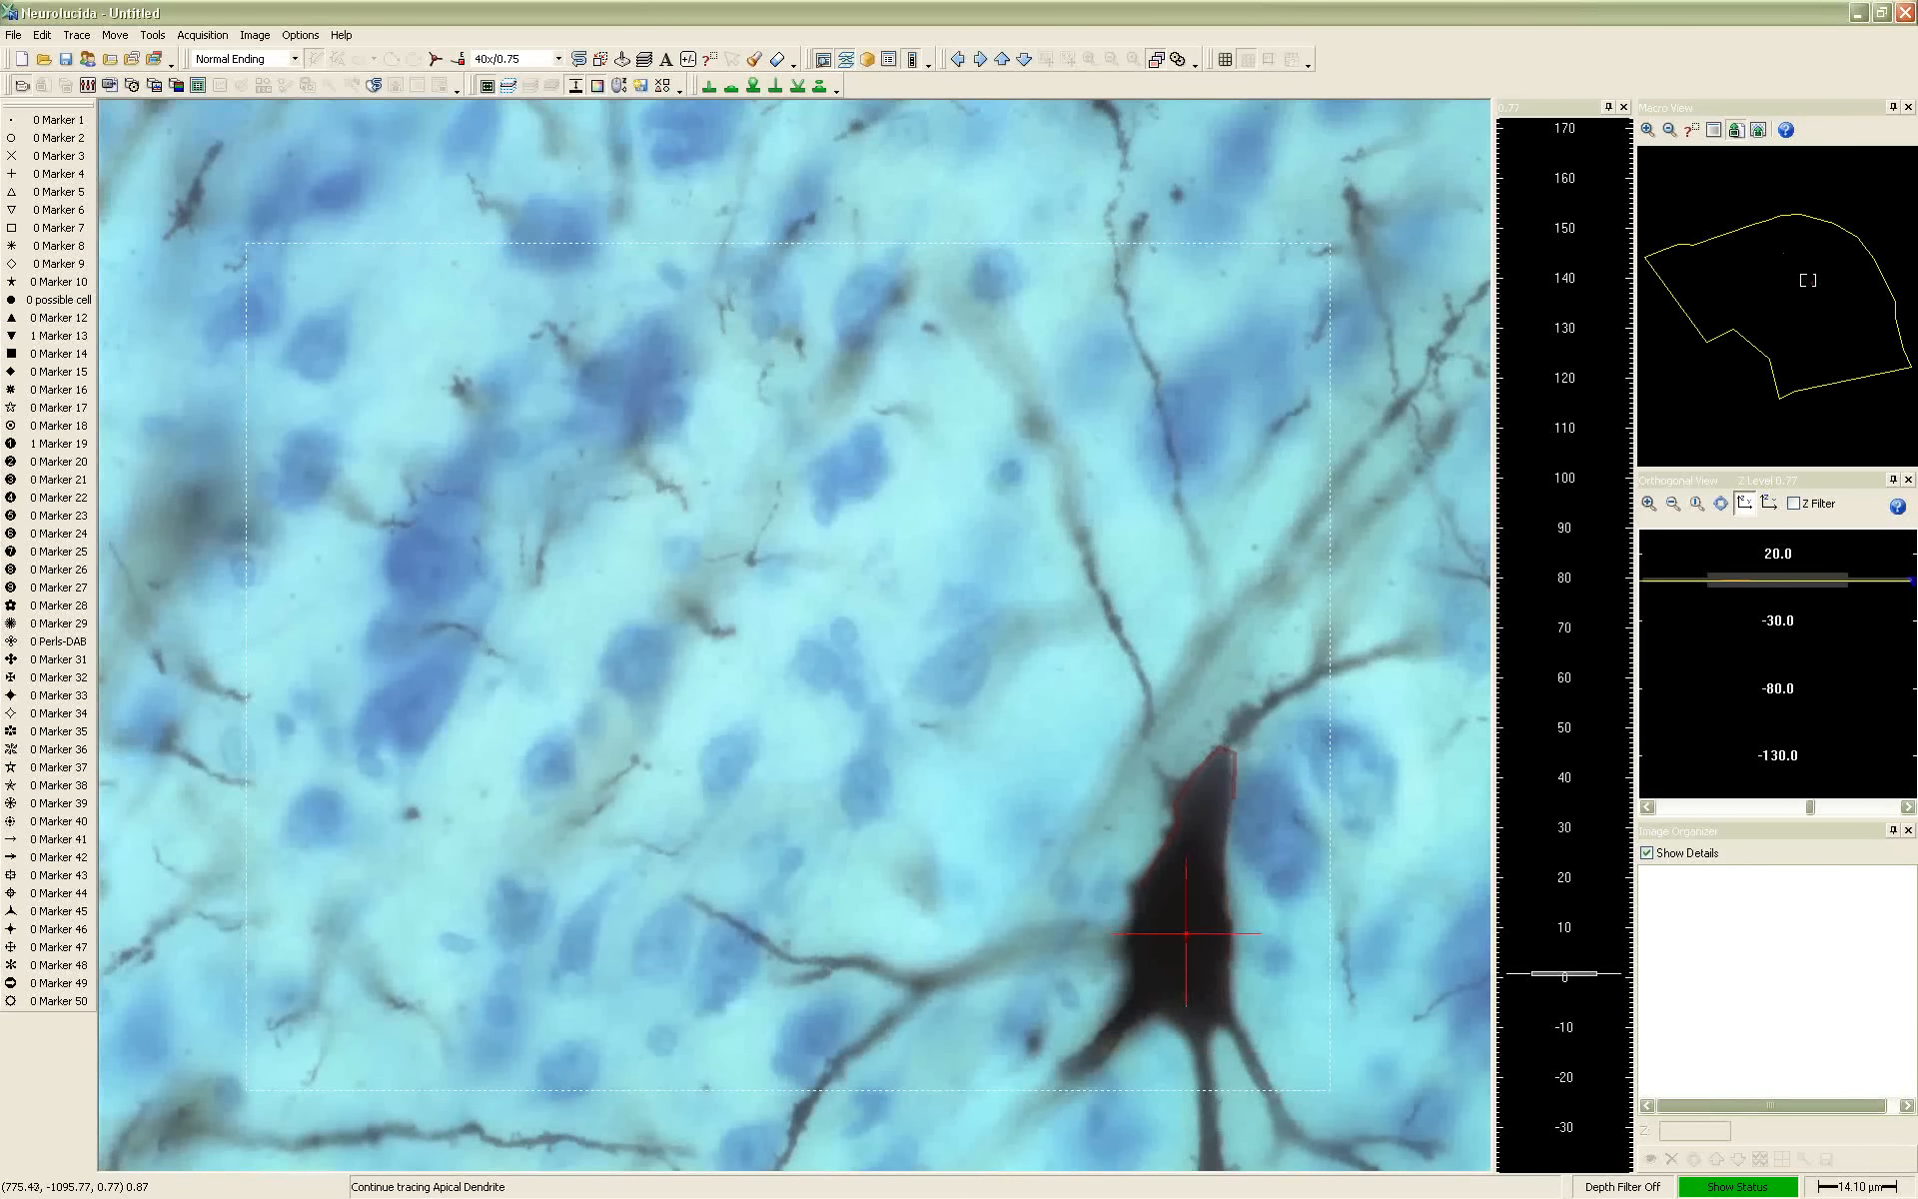
{"action": "key", "text": "ctrl+z"}
{"action": "key", "text": "ctrl+z"}
{"action": "key", "text": "ctrl+z"}
{"action": "key", "text": "ctrl+z"}
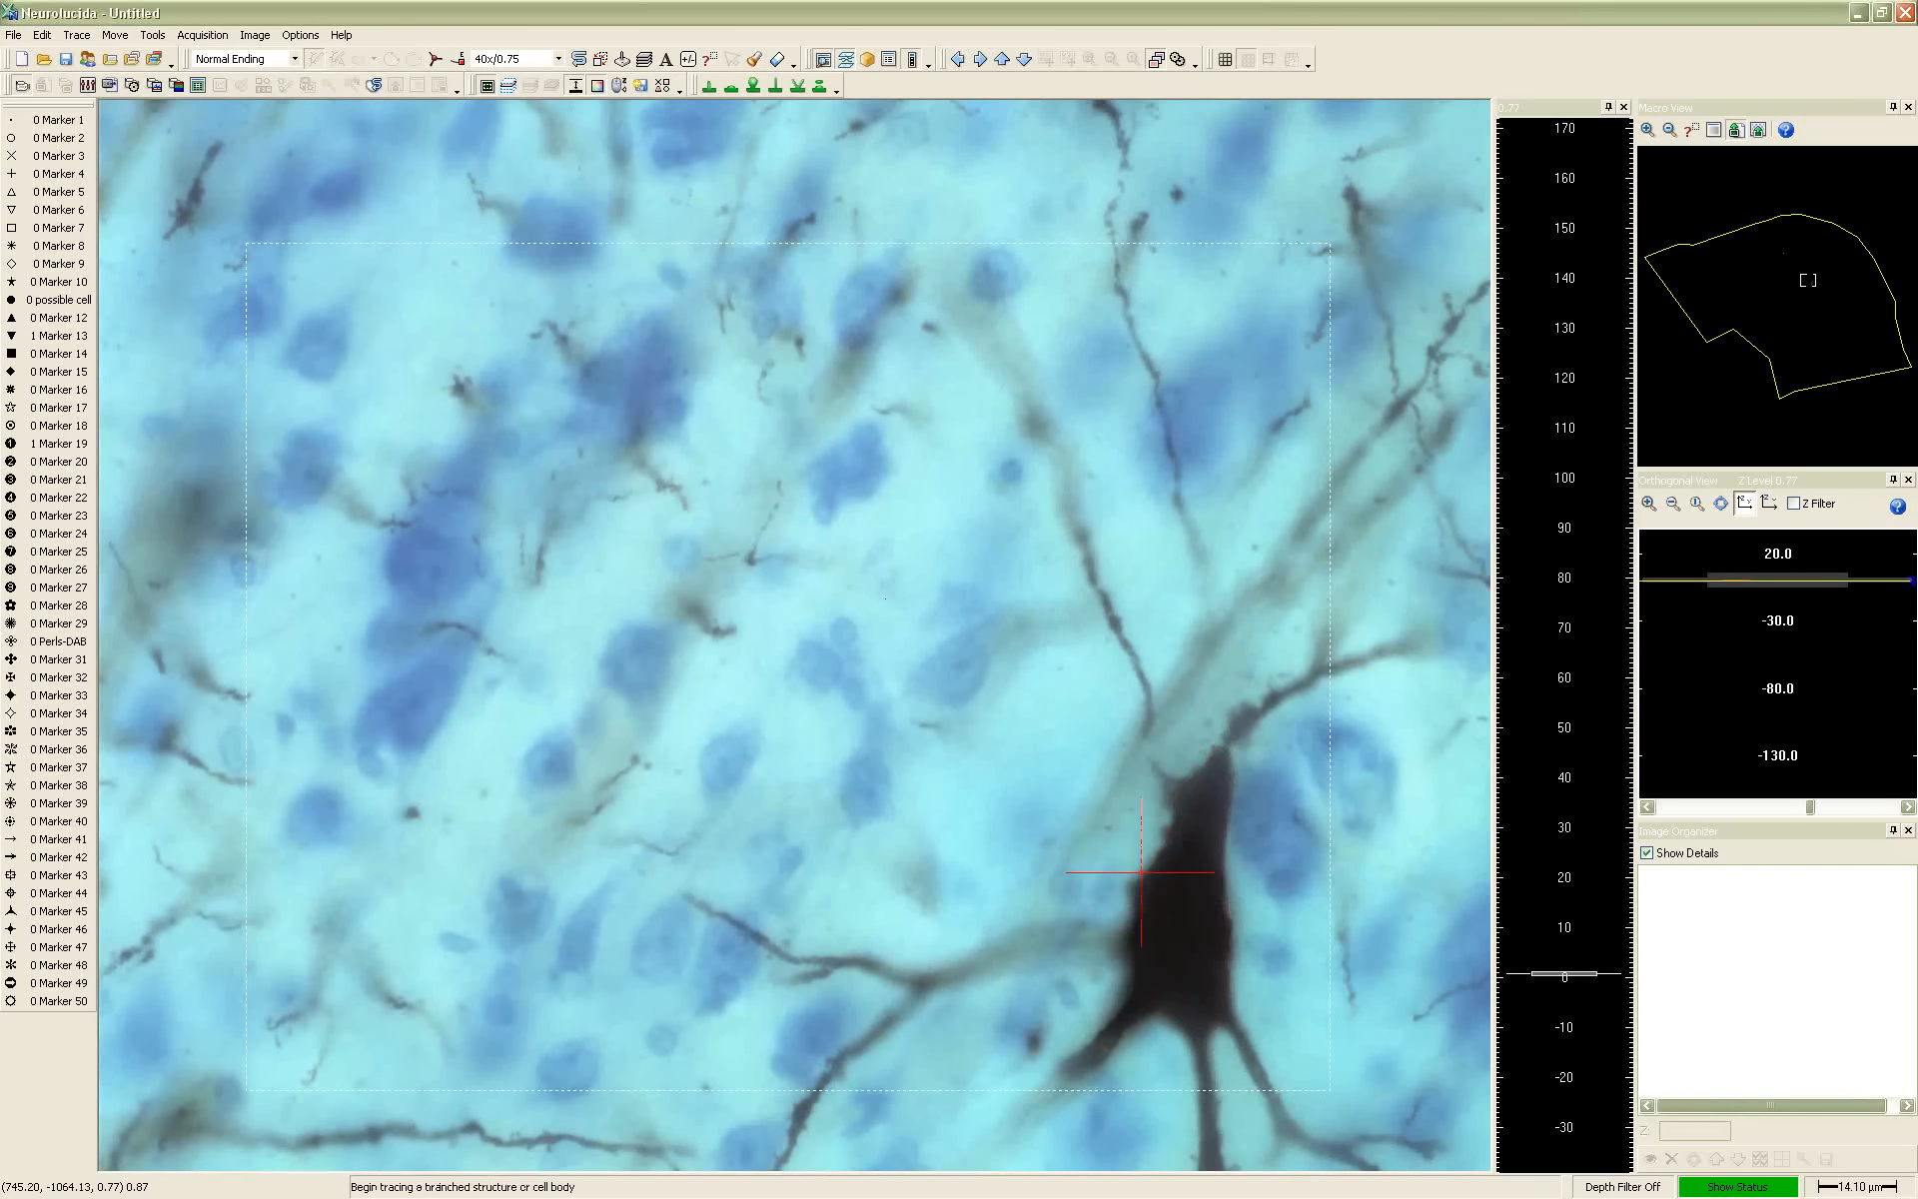
Outline the large black neuron's soma as a Cell Body and end the tracing to close the outline
{"action": "left_click", "coordinate": [293, 58]}
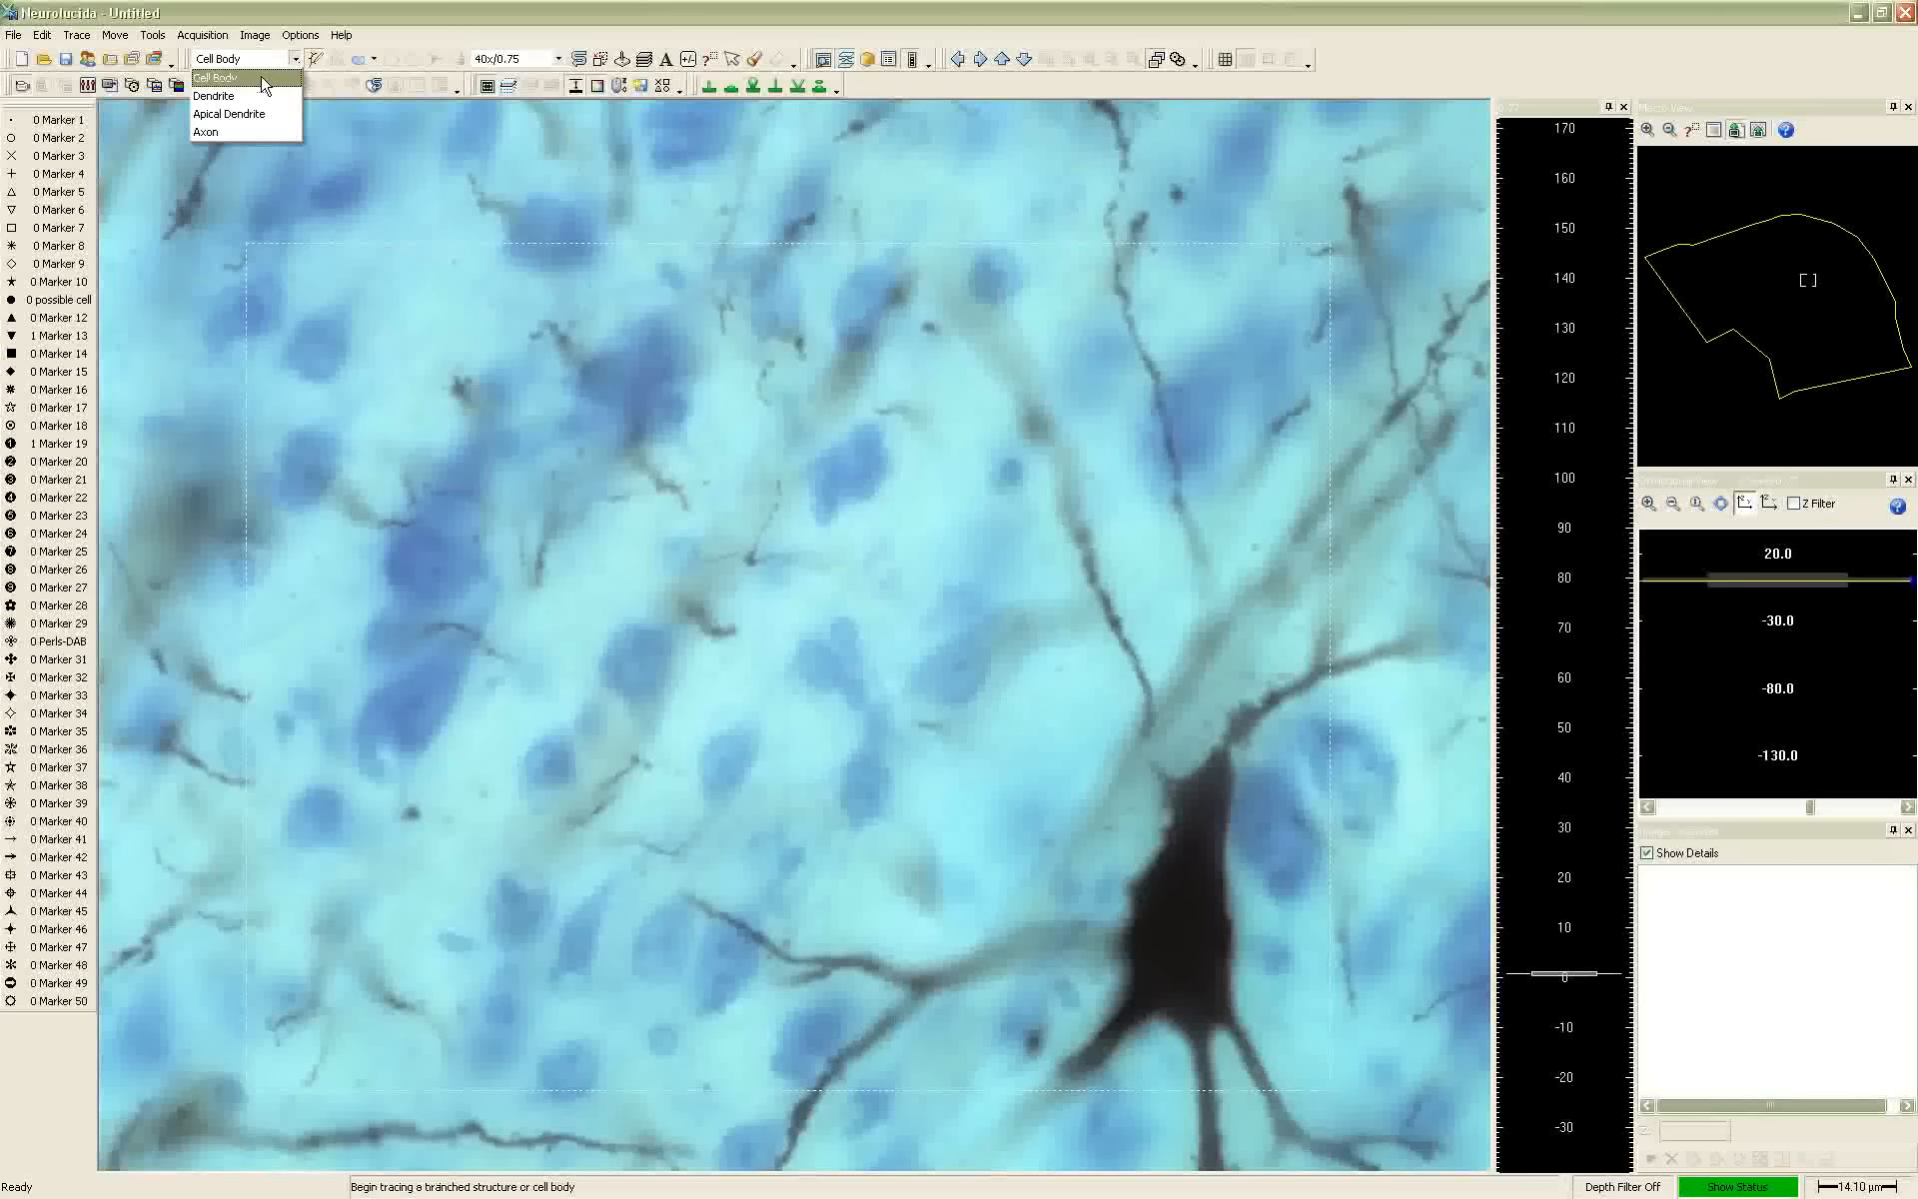
{"action": "left_click", "coordinate": [216, 77]}
{"action": "left_click", "coordinate": [1133, 911]}
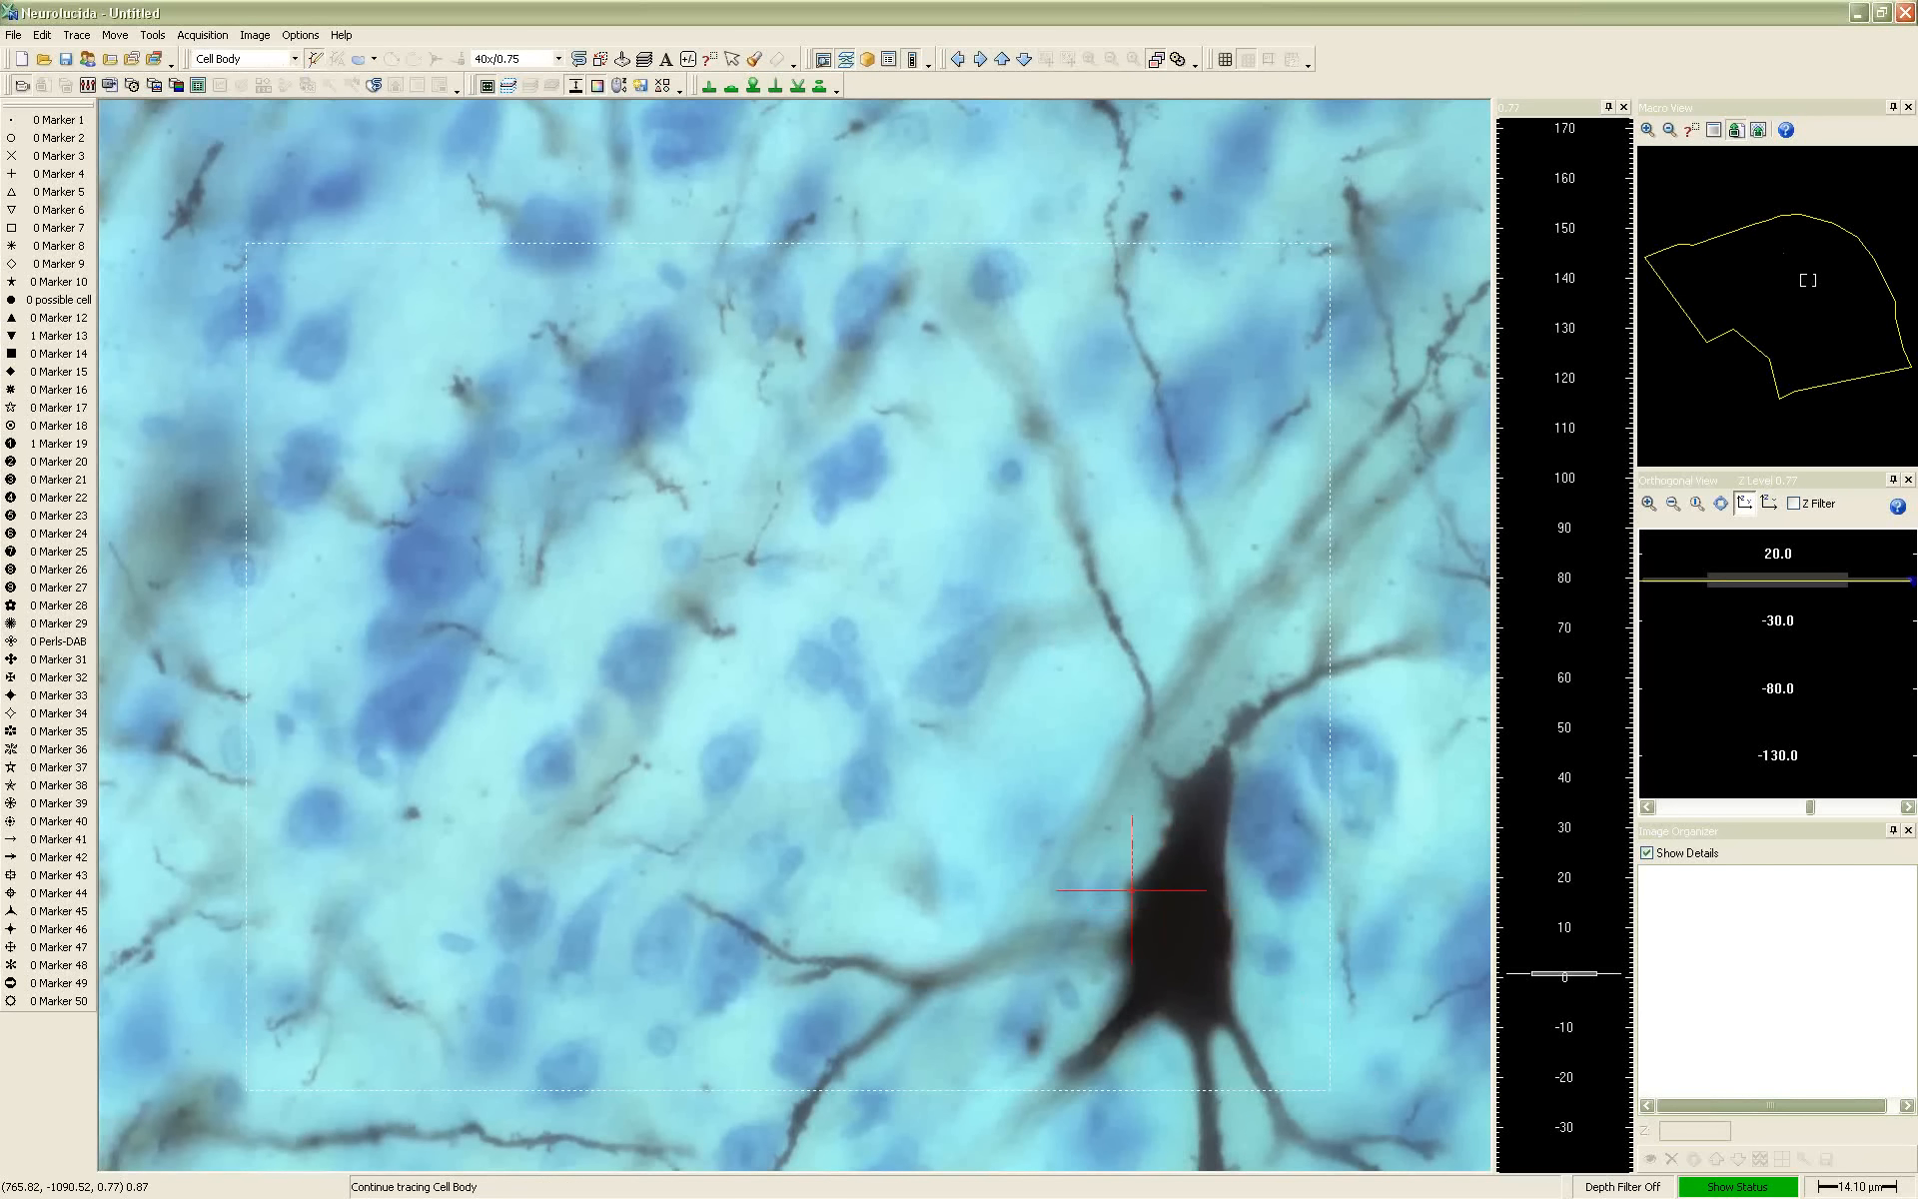
{"action": "mouse_move", "coordinate": [1135, 985]}
{"action": "left_mouse_down"}
{"action": "mouse_move", "coordinate": [1202, 1030]}
{"action": "mouse_move", "coordinate": [1237, 1003]}
{"action": "mouse_move", "coordinate": [1229, 747]}
{"action": "mouse_move", "coordinate": [1178, 774]}
{"action": "mouse_move", "coordinate": [1160, 872]}
{"action": "left_mouse_up"}
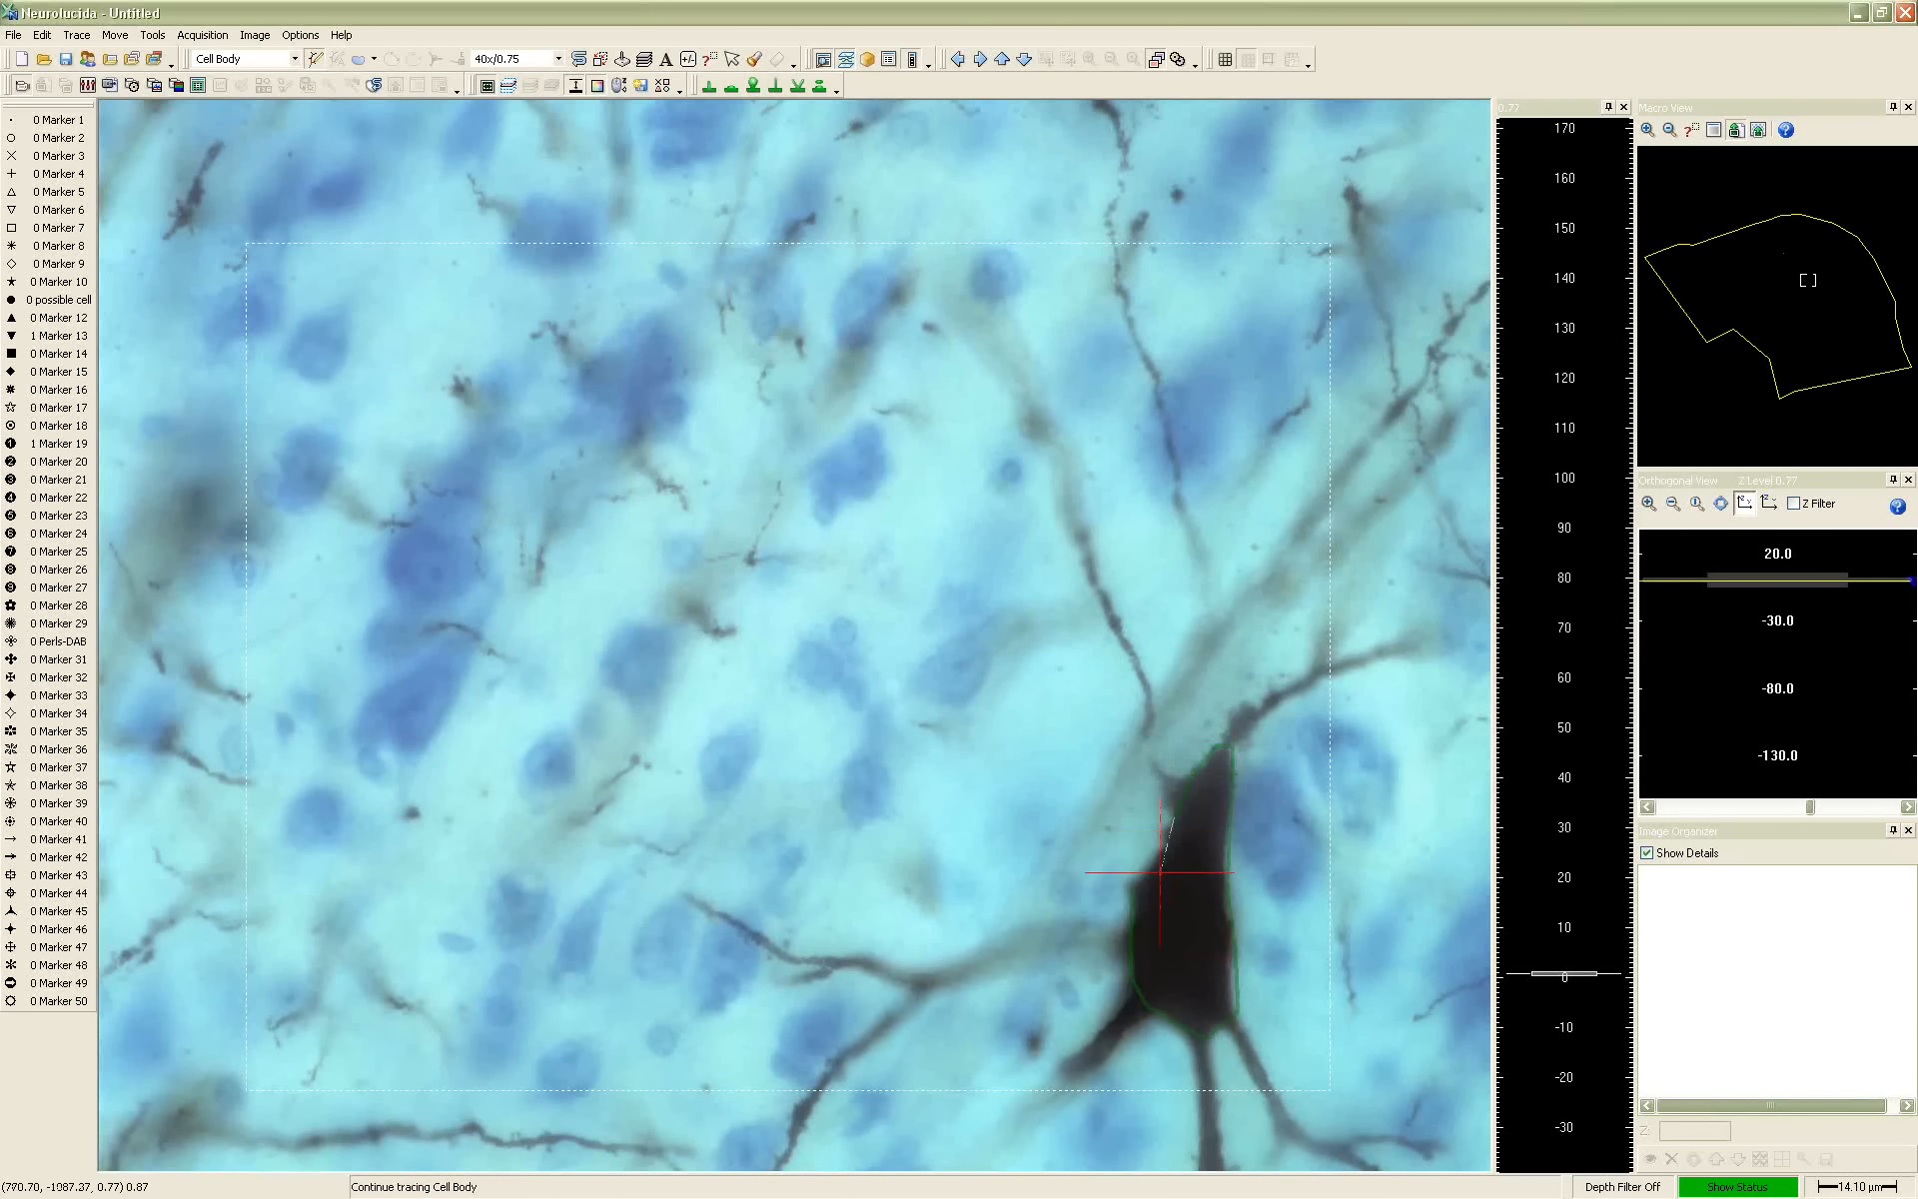
{"action": "right_click", "coordinate": [1159, 872]}
{"action": "left_click", "coordinate": [1179, 880]}
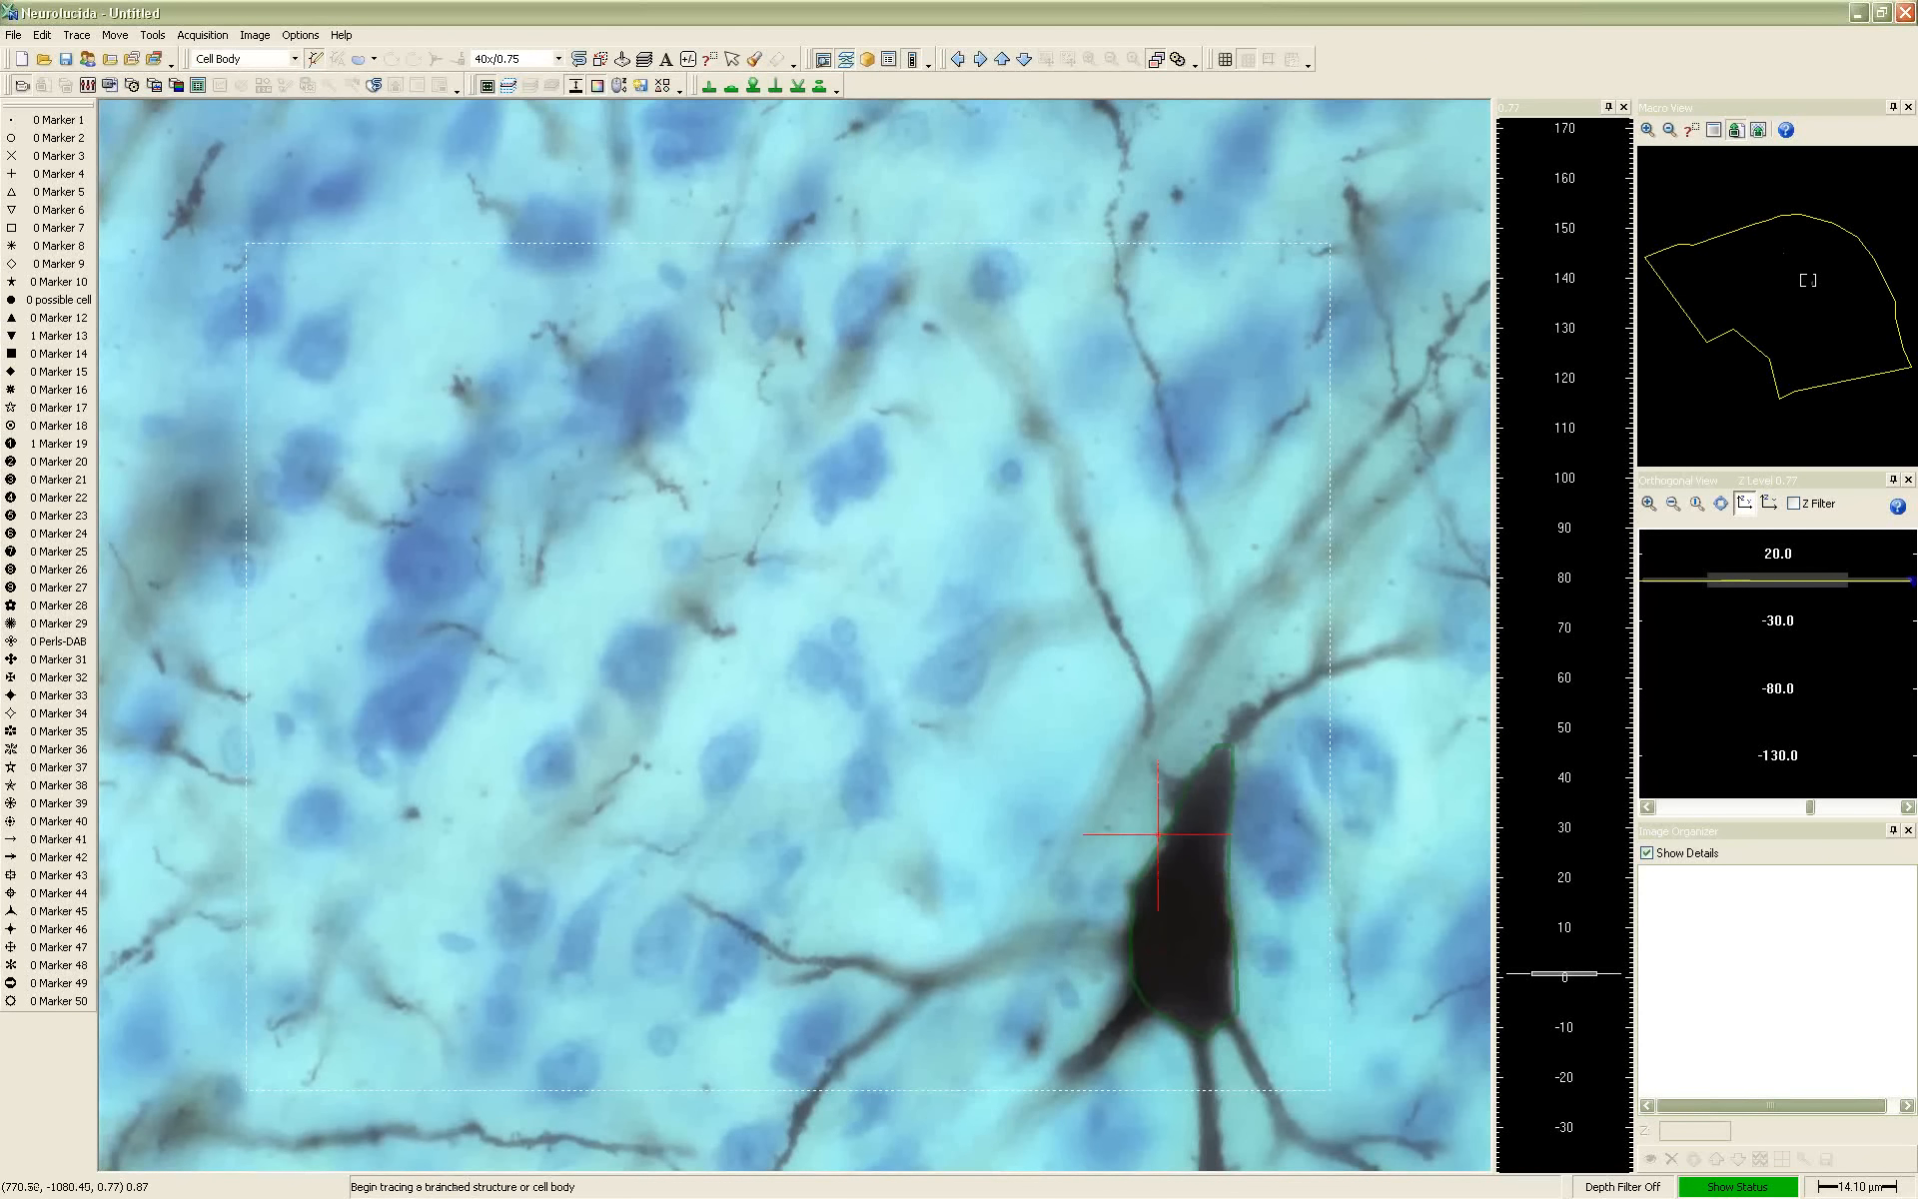
Set the tracing type to Dendrite, match the thickness to the process below the soma, and start tracing at its base
{"action": "left_click", "coordinate": [294, 59]}
{"action": "left_click", "coordinate": [230, 77]}
{"action": "scroll", "coordinate": [1201, 1040], "scroll_direction": "down", "scroll_amount": 1}
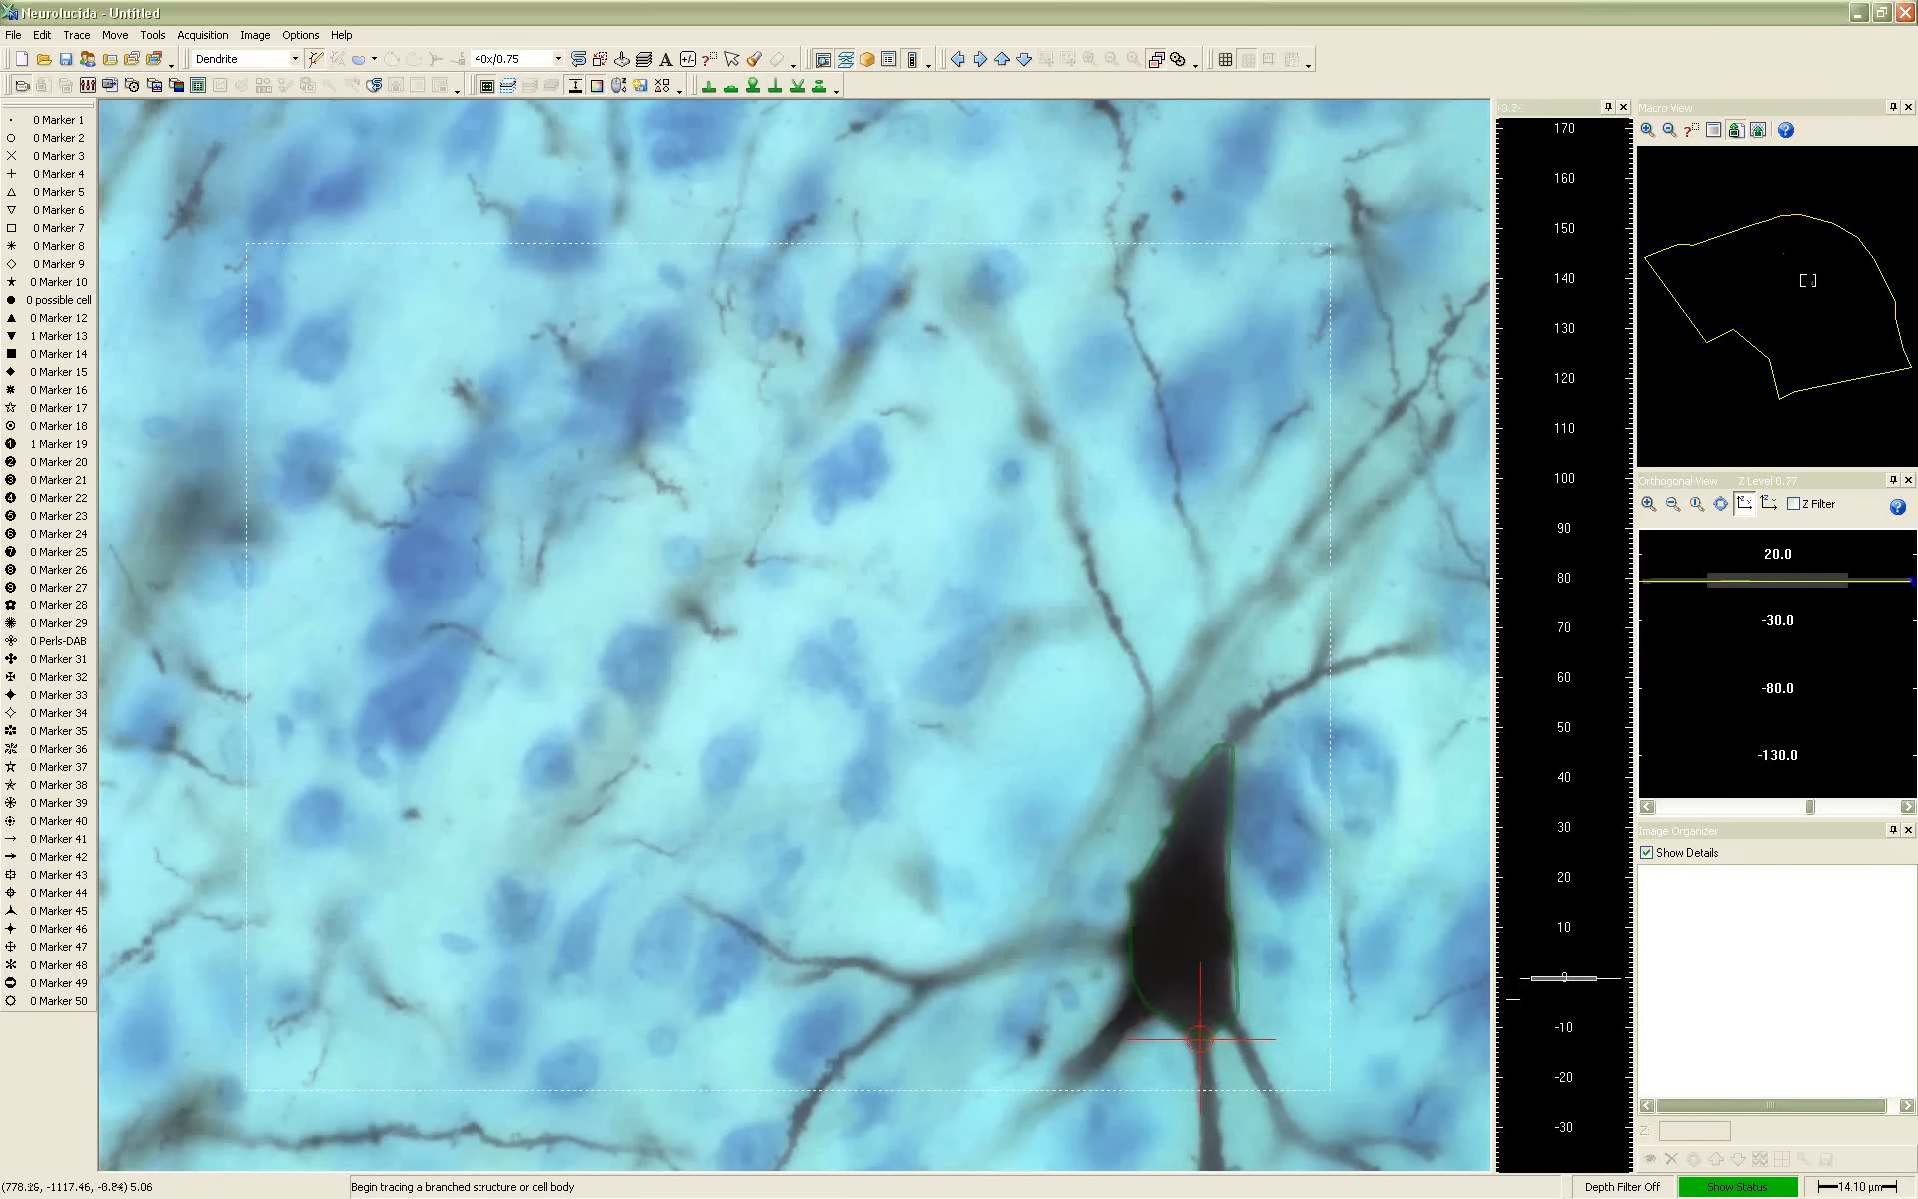
{"action": "scroll", "coordinate": [1201, 1040], "scroll_direction": "down", "scroll_amount": 1}
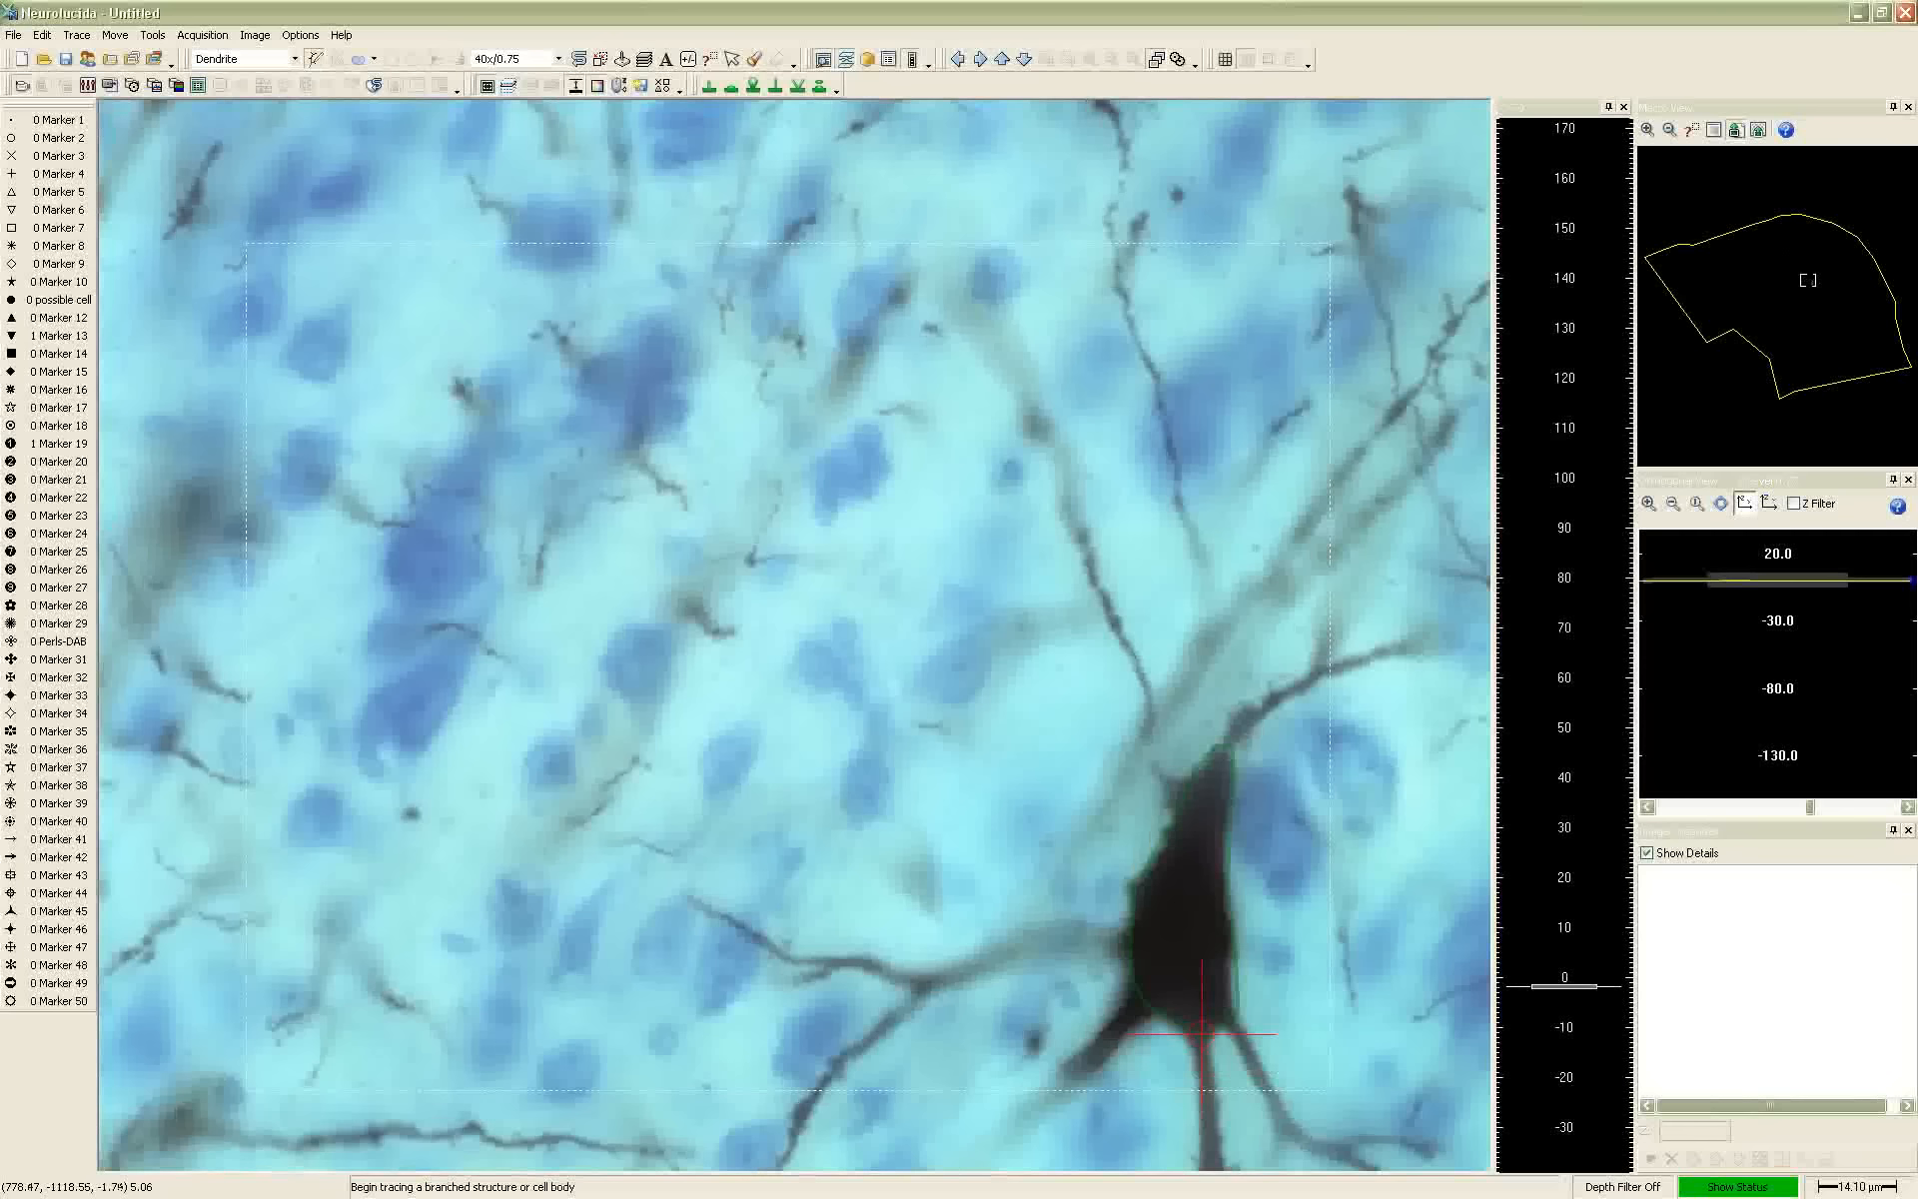
{"action": "scroll", "coordinate": [1211, 1062], "scroll_direction": "down", "scroll_amount": 1}
{"action": "scroll", "coordinate": [1206, 1055], "scroll_direction": "down", "scroll_amount": 1}
{"action": "left_click", "coordinate": [1201, 1035]}
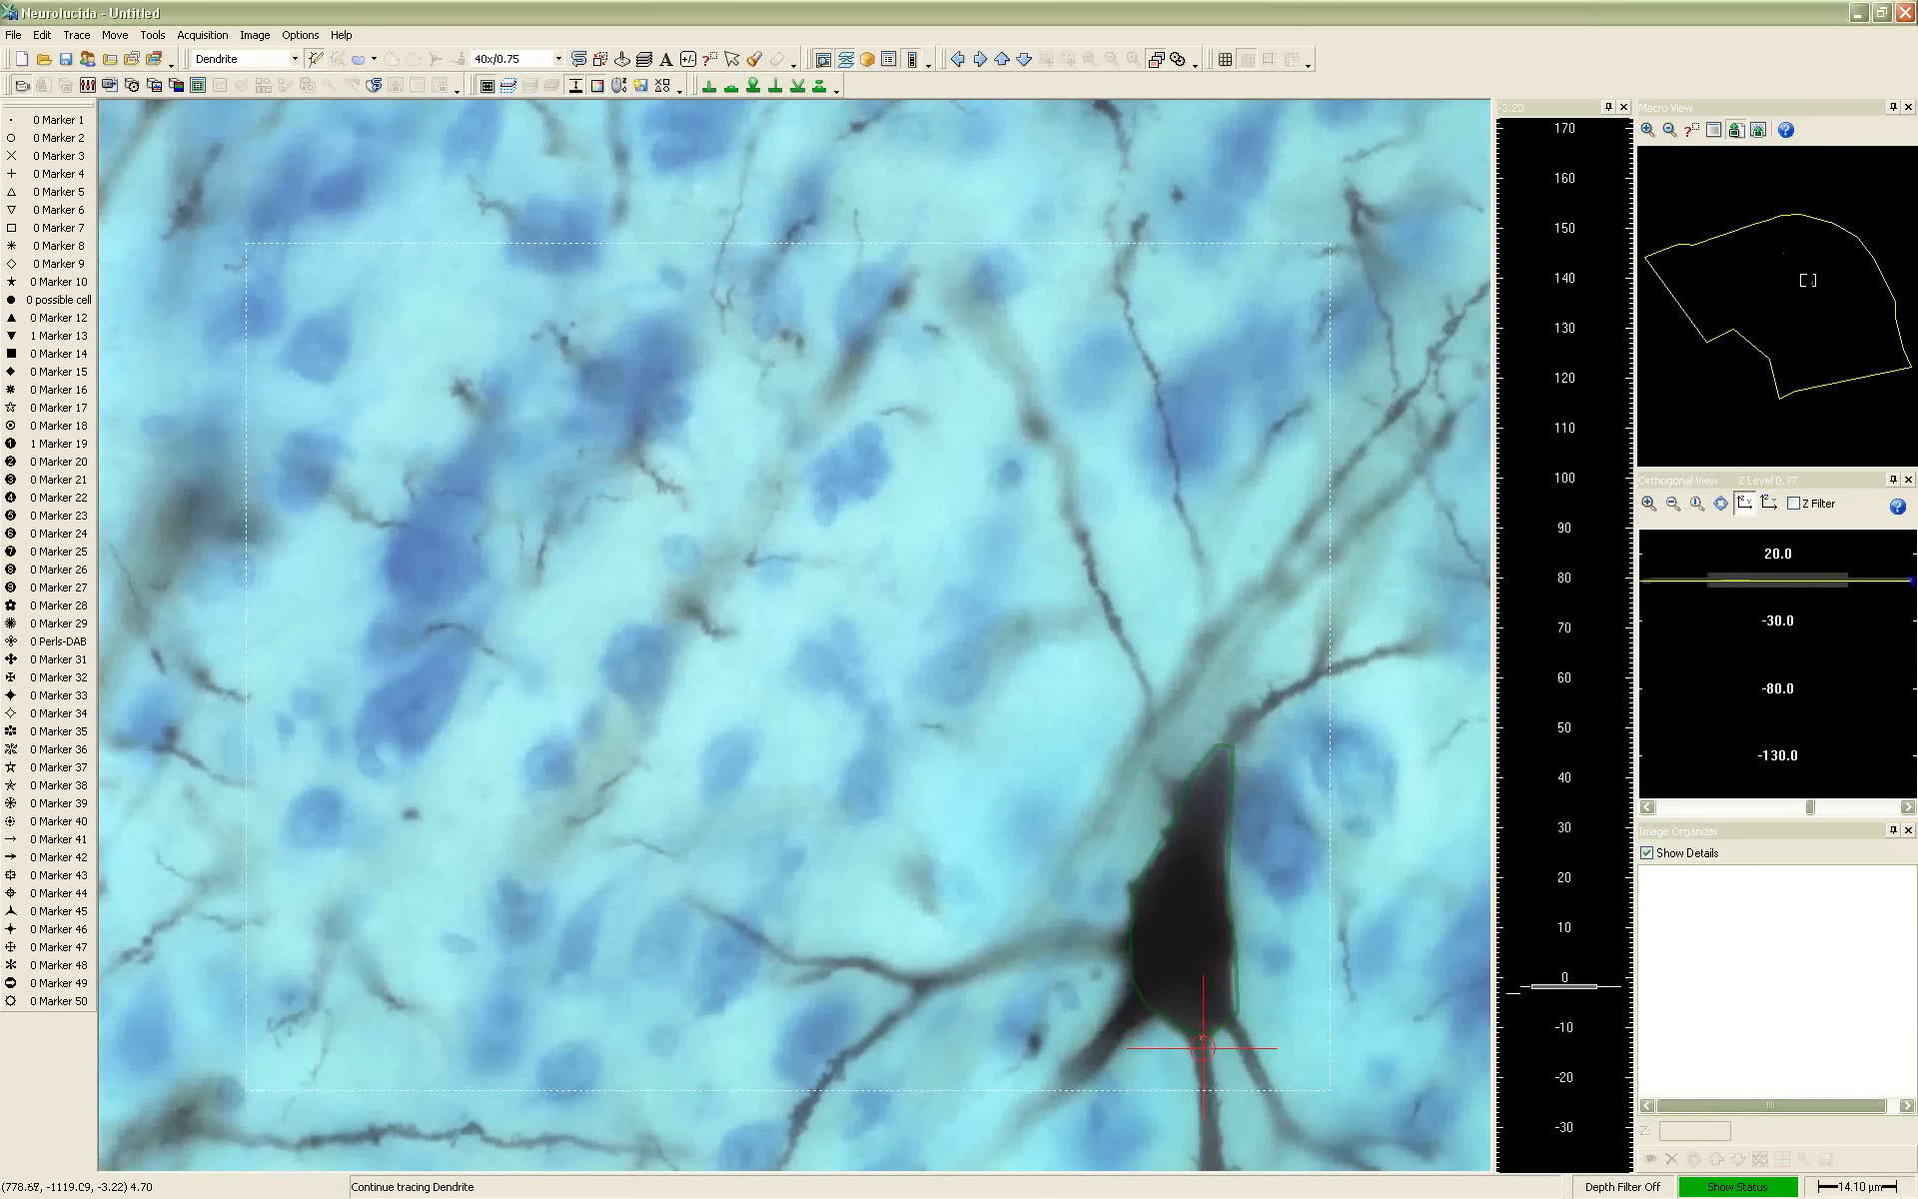
Continue the dendrite downward from the soma, tapering its thickness to about 4 µm and keeping it in focus
{"action": "scroll", "coordinate": [1204, 1053], "scroll_direction": "down", "scroll_amount": 1}
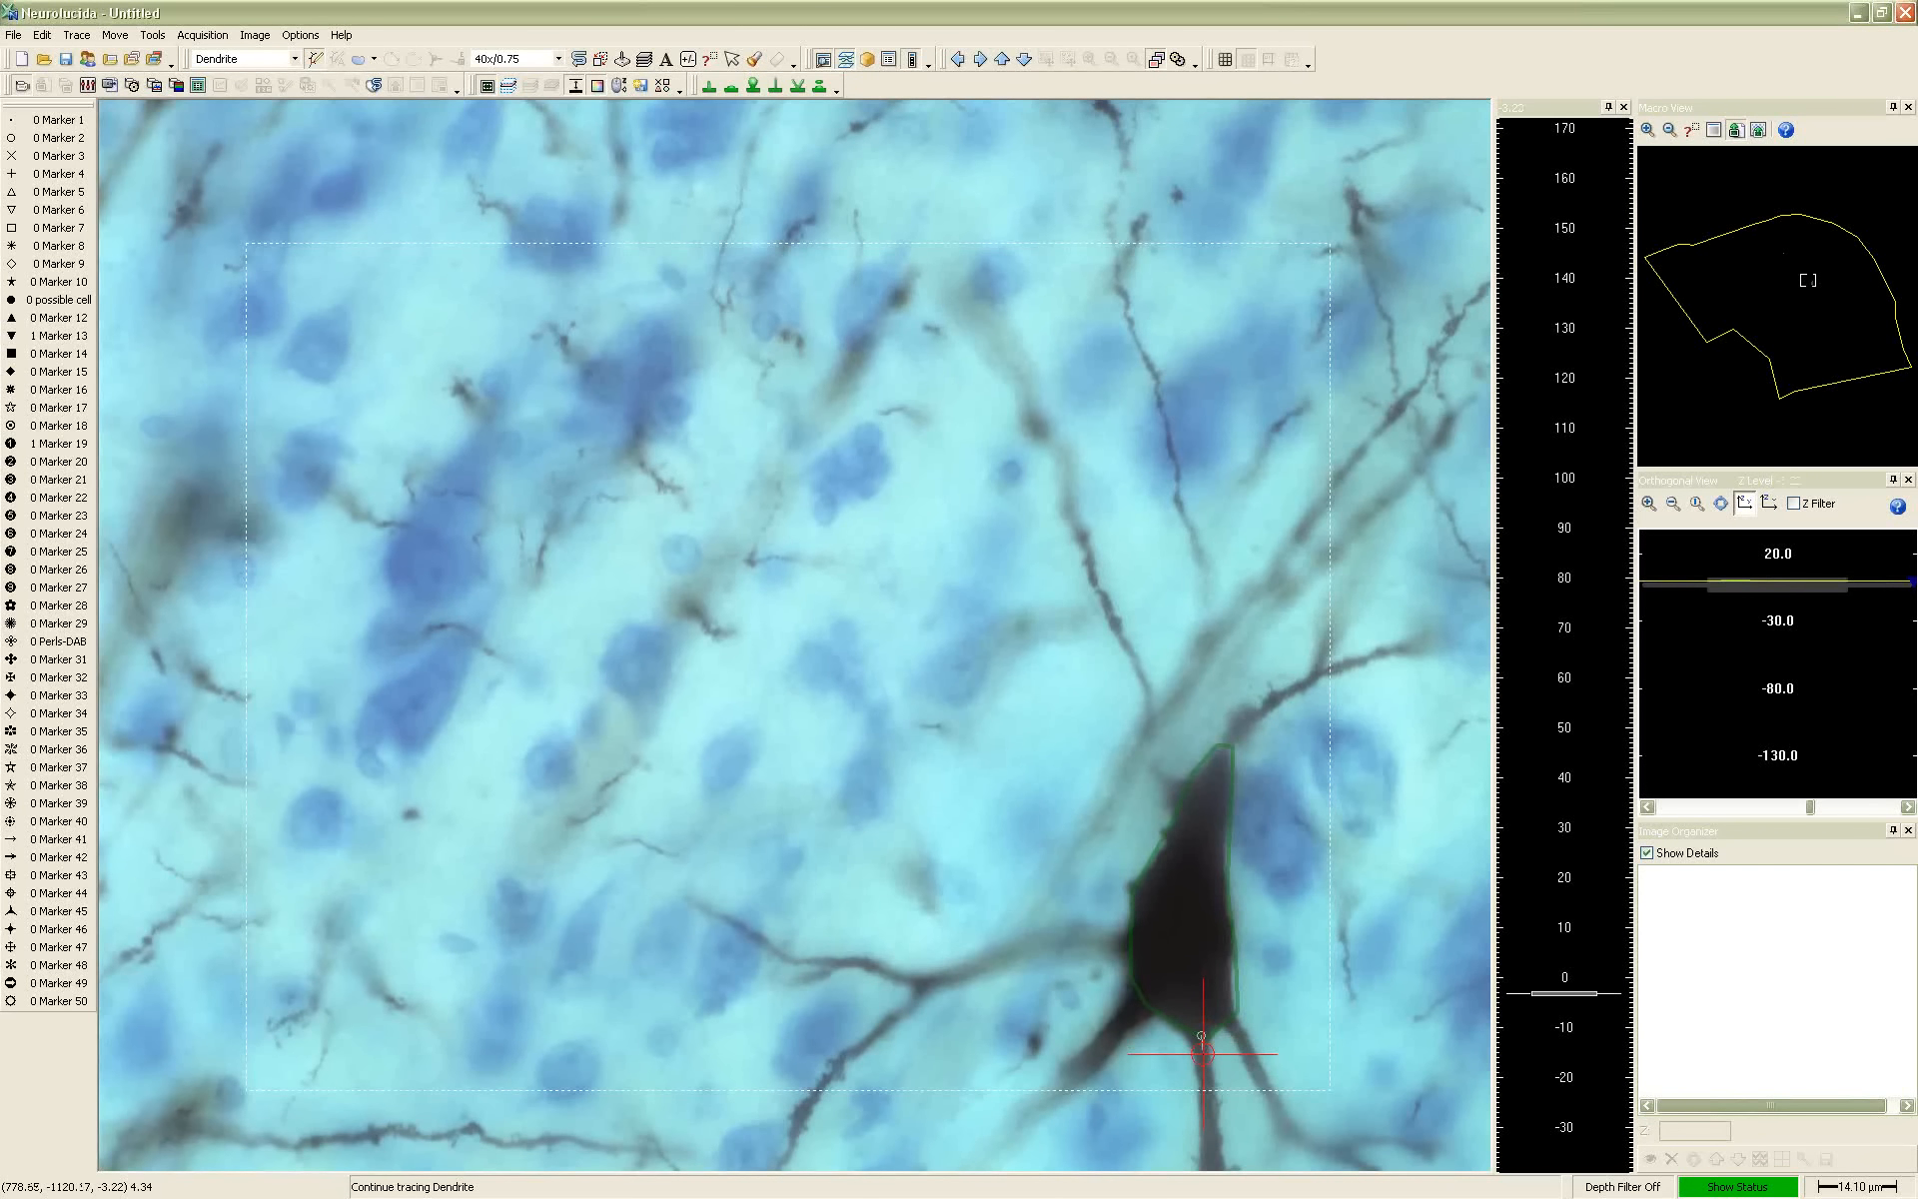
{"action": "left_click", "coordinate": [1203, 1053]}
{"action": "scroll", "coordinate": [1203, 1059], "scroll_direction": "up", "scroll_amount": 1}
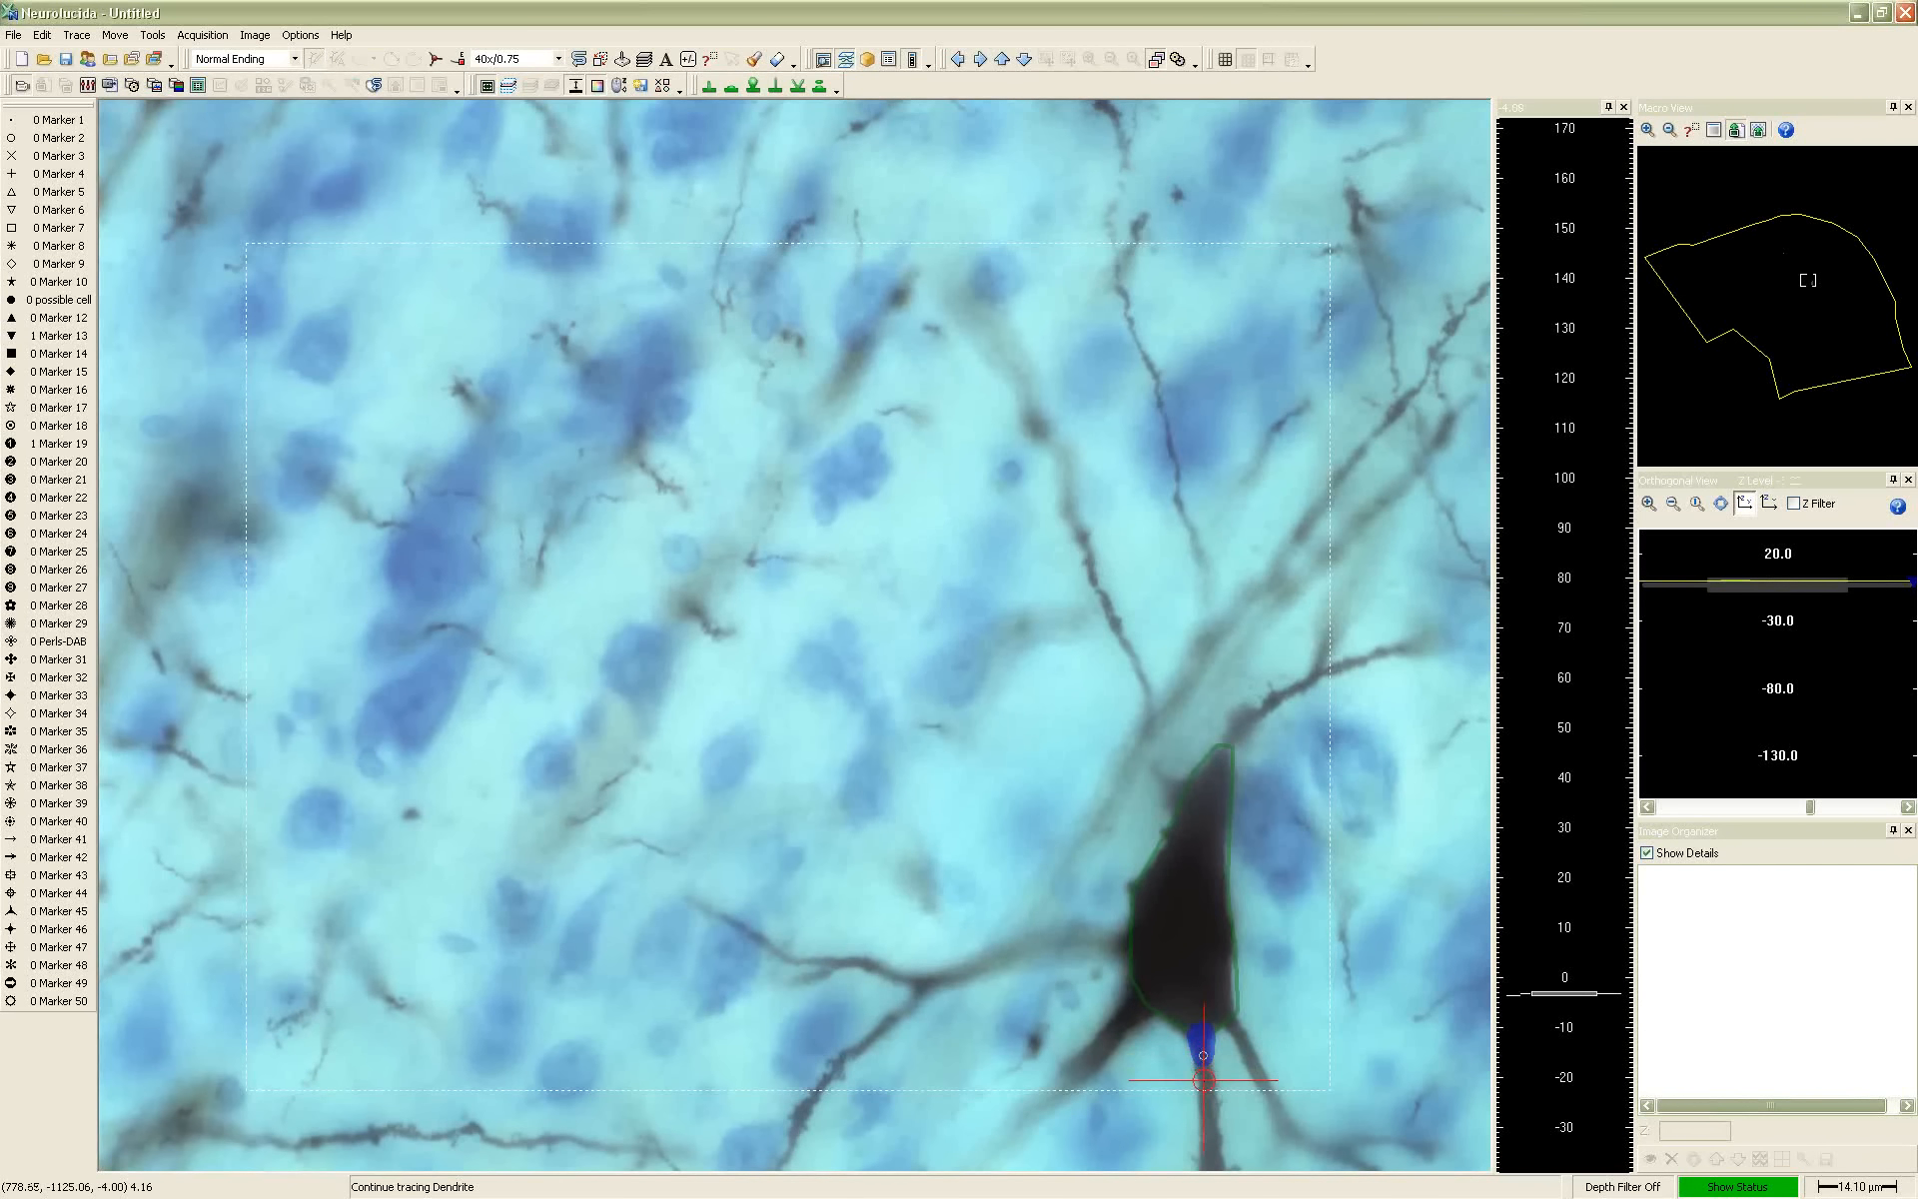
{"action": "left_click", "coordinate": [1204, 1081]}
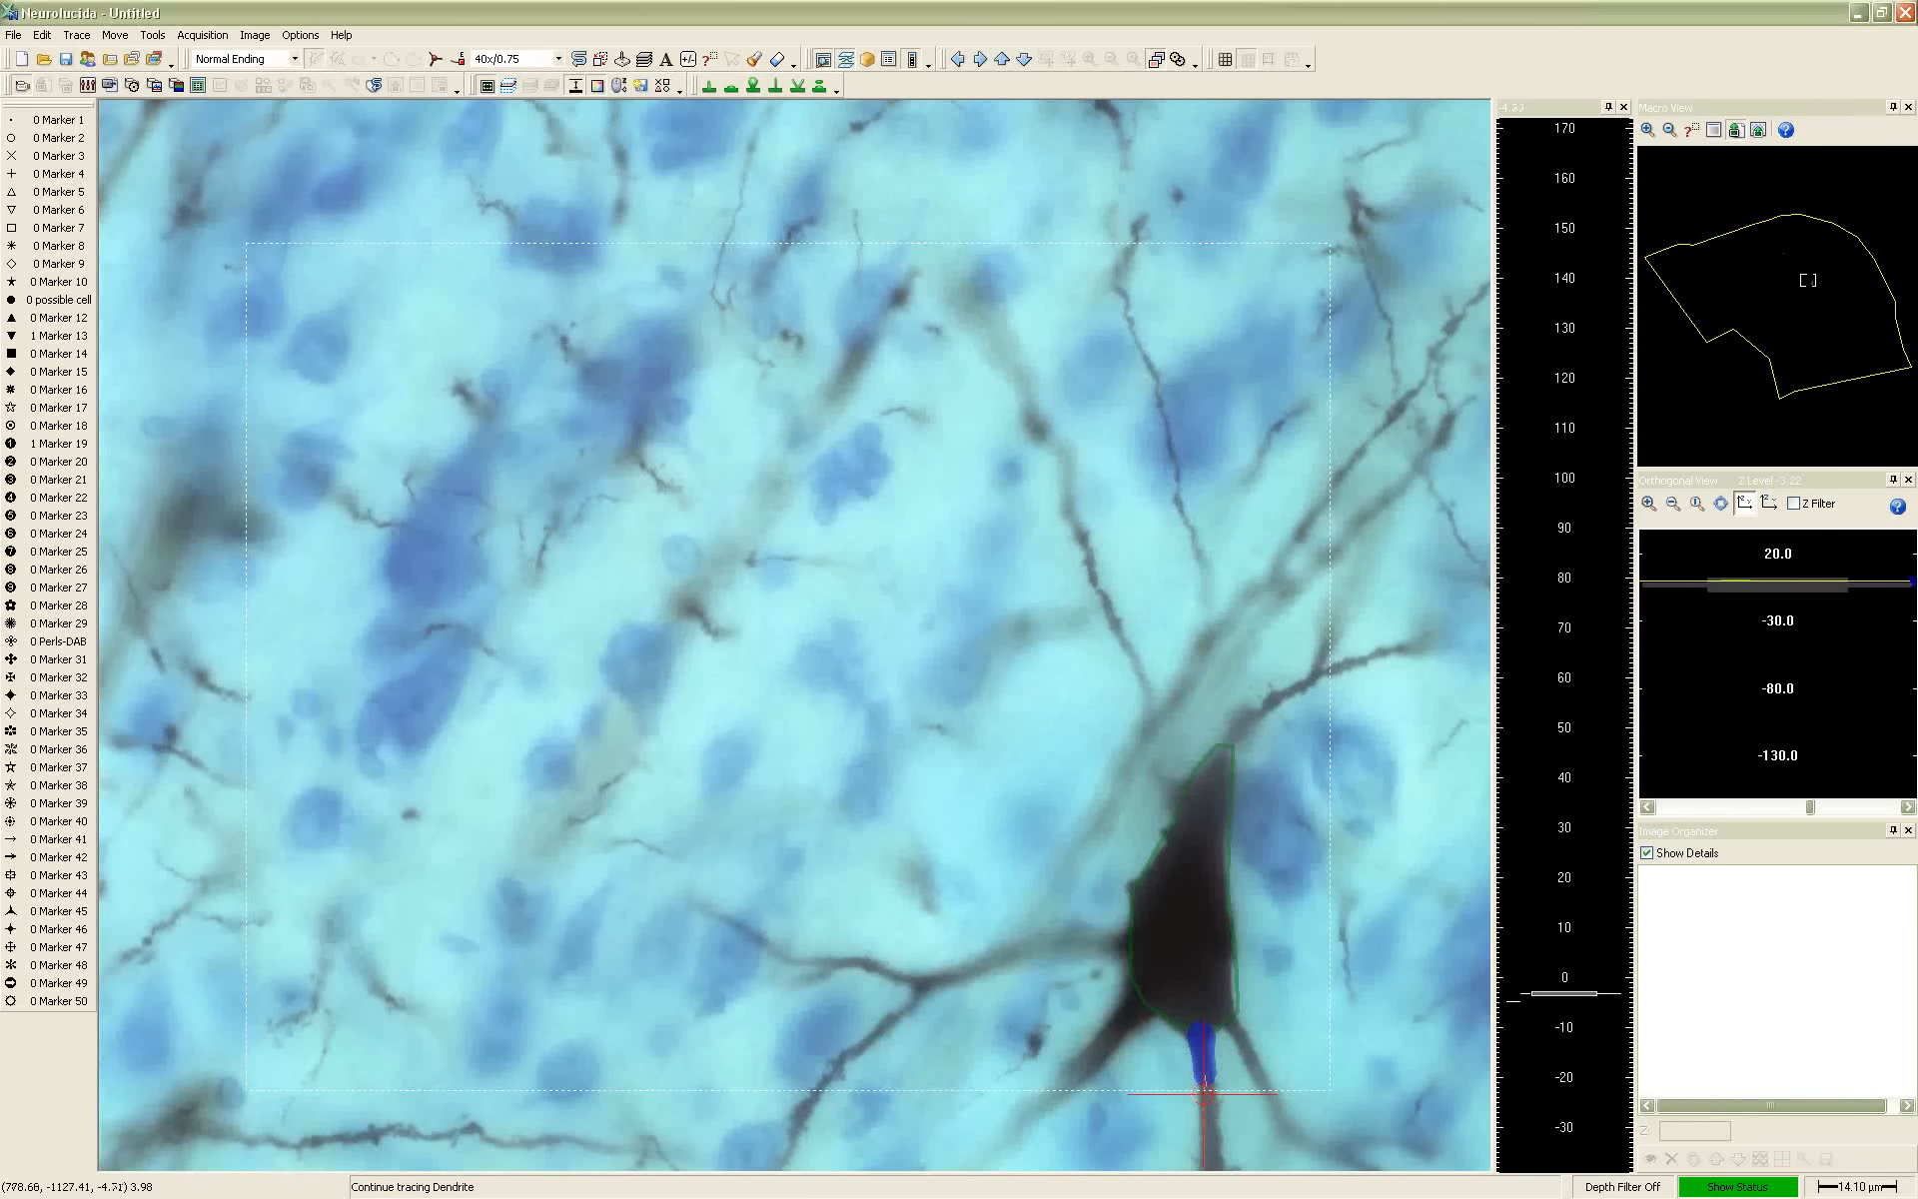
{"action": "left_click", "coordinate": [1207, 1092]}
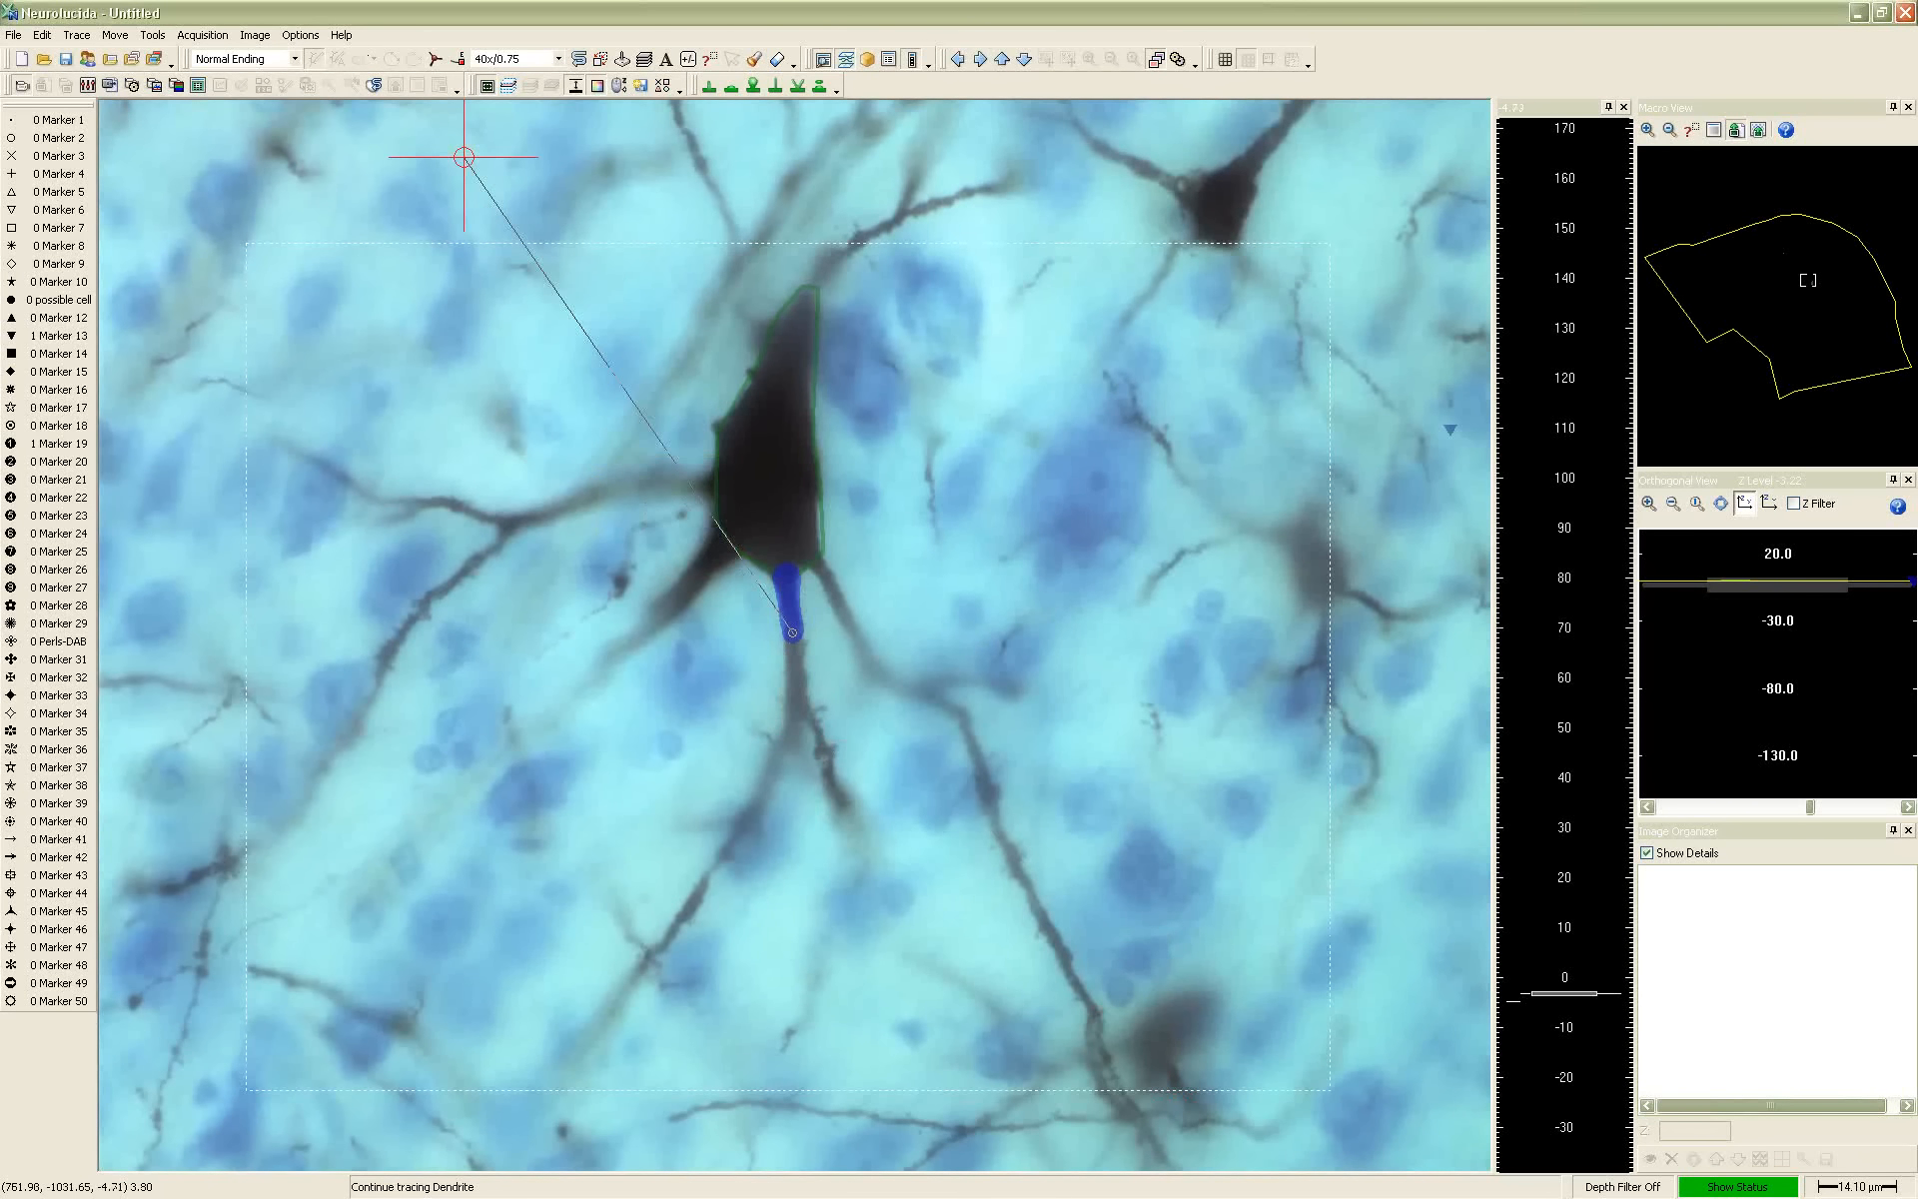
Increase the tracing transparency in the Display Preferences so the tissue shows through the traced dendrite
{"action": "left_click", "coordinate": [299, 35]}
{"action": "left_click", "coordinate": [346, 167]}
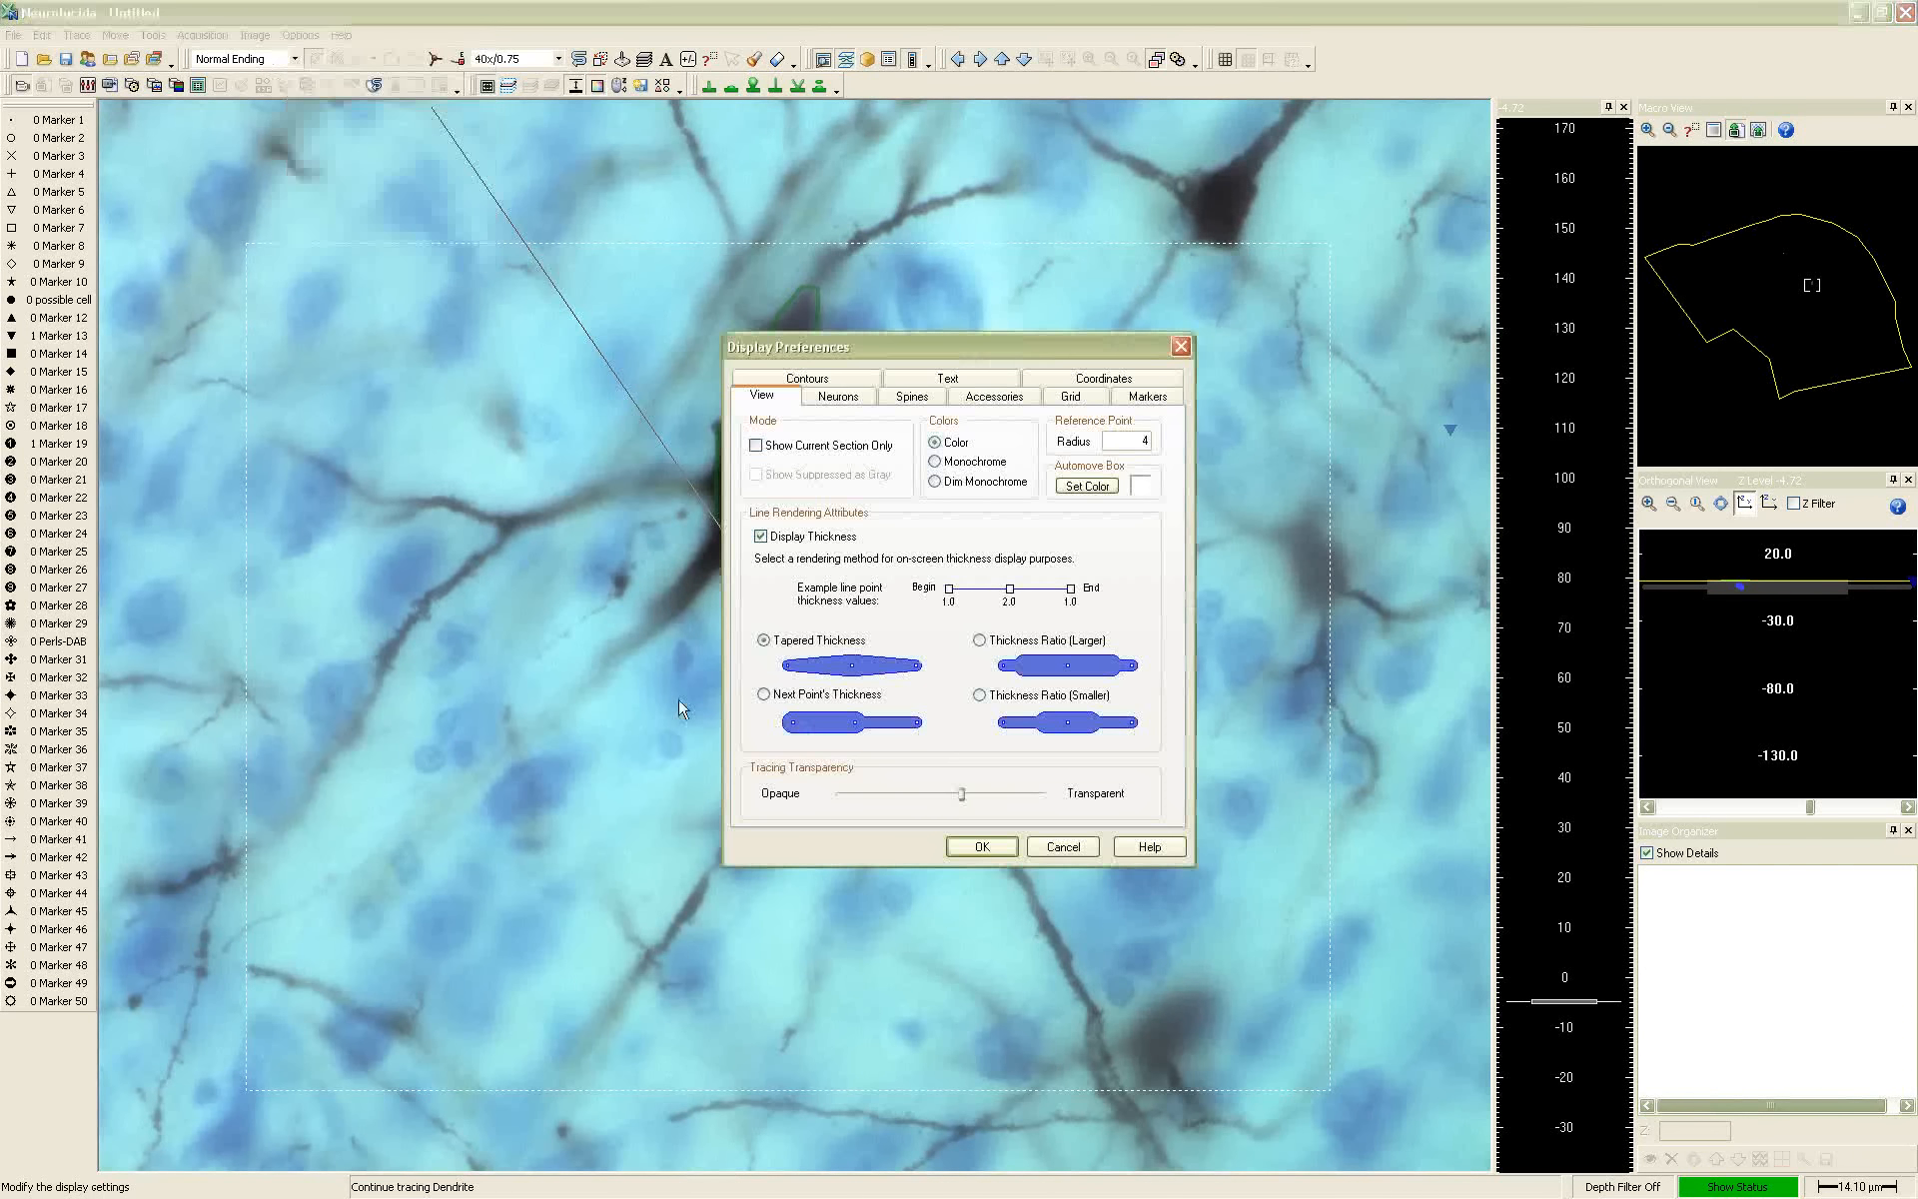
{"action": "left_click_drag", "start_coordinate": [968, 795], "coordinate": [978, 796]}
{"action": "left_click_drag", "start_coordinate": [974, 337], "coordinate": [431, 297]}
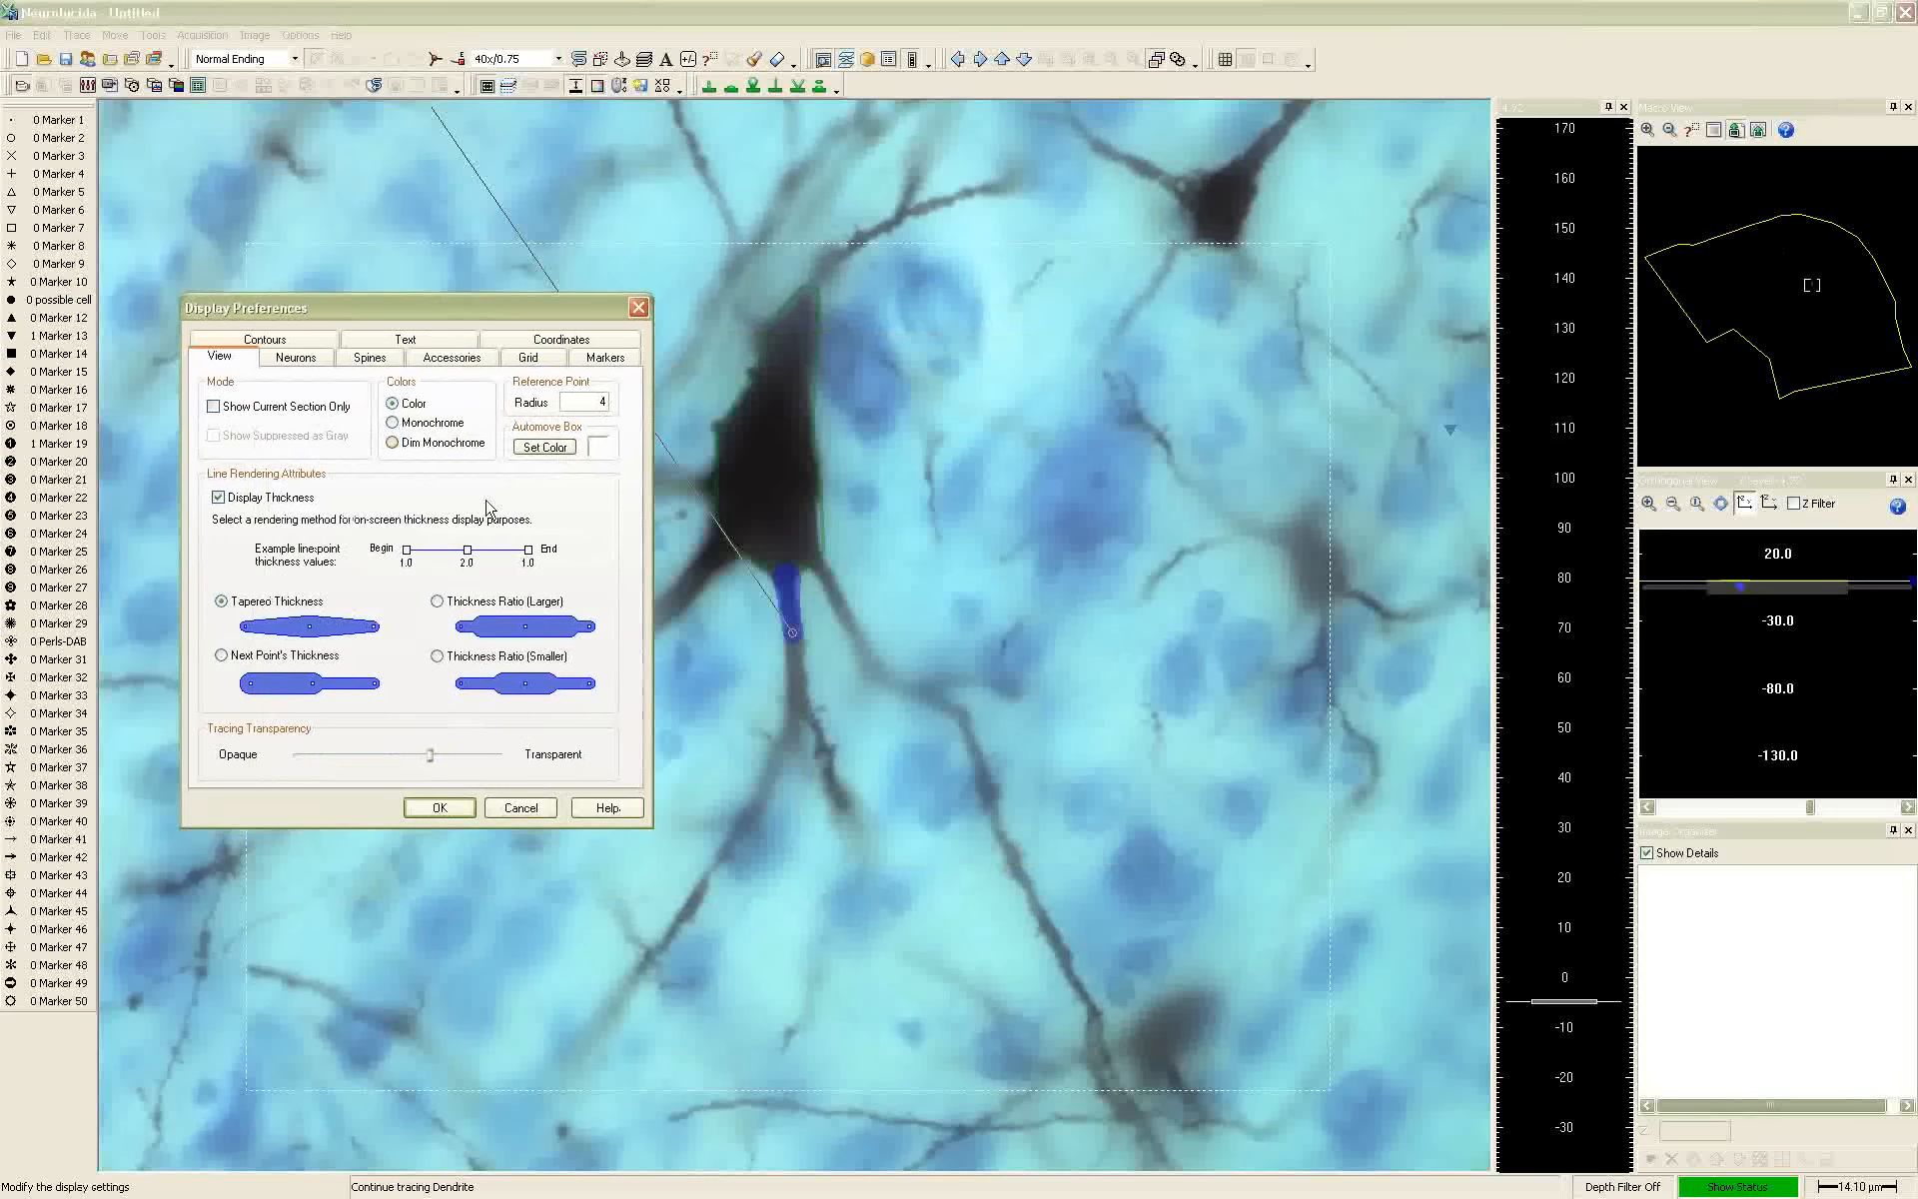
{"action": "left_click_drag", "start_coordinate": [431, 755], "coordinate": [460, 759]}
{"action": "left_click", "coordinate": [440, 808]}
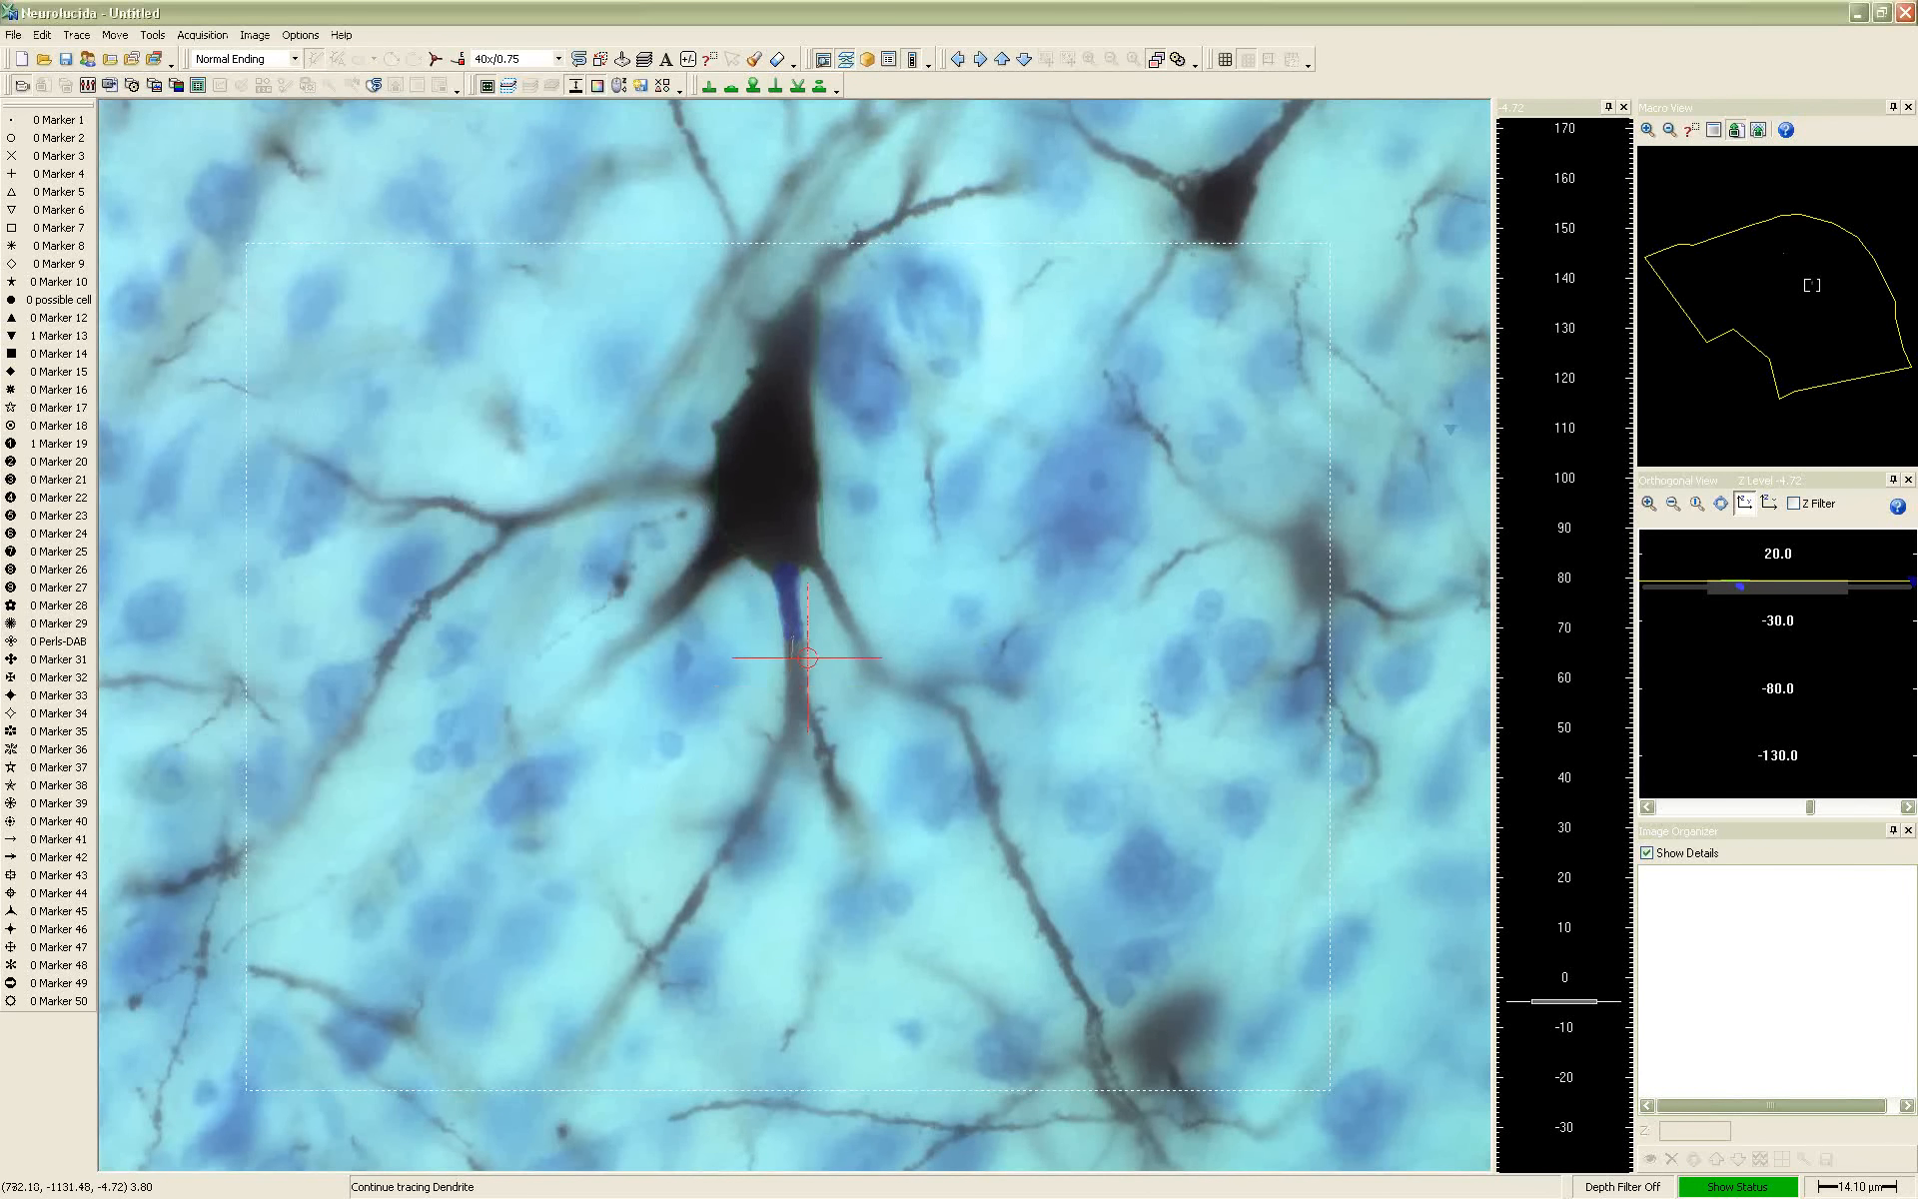
Extend the dendrite by another point, place a mushroom spine on its right side, and return to dendrite tracing
{"action": "left_click", "coordinate": [794, 650]}
{"action": "left_click", "coordinate": [753, 85]}
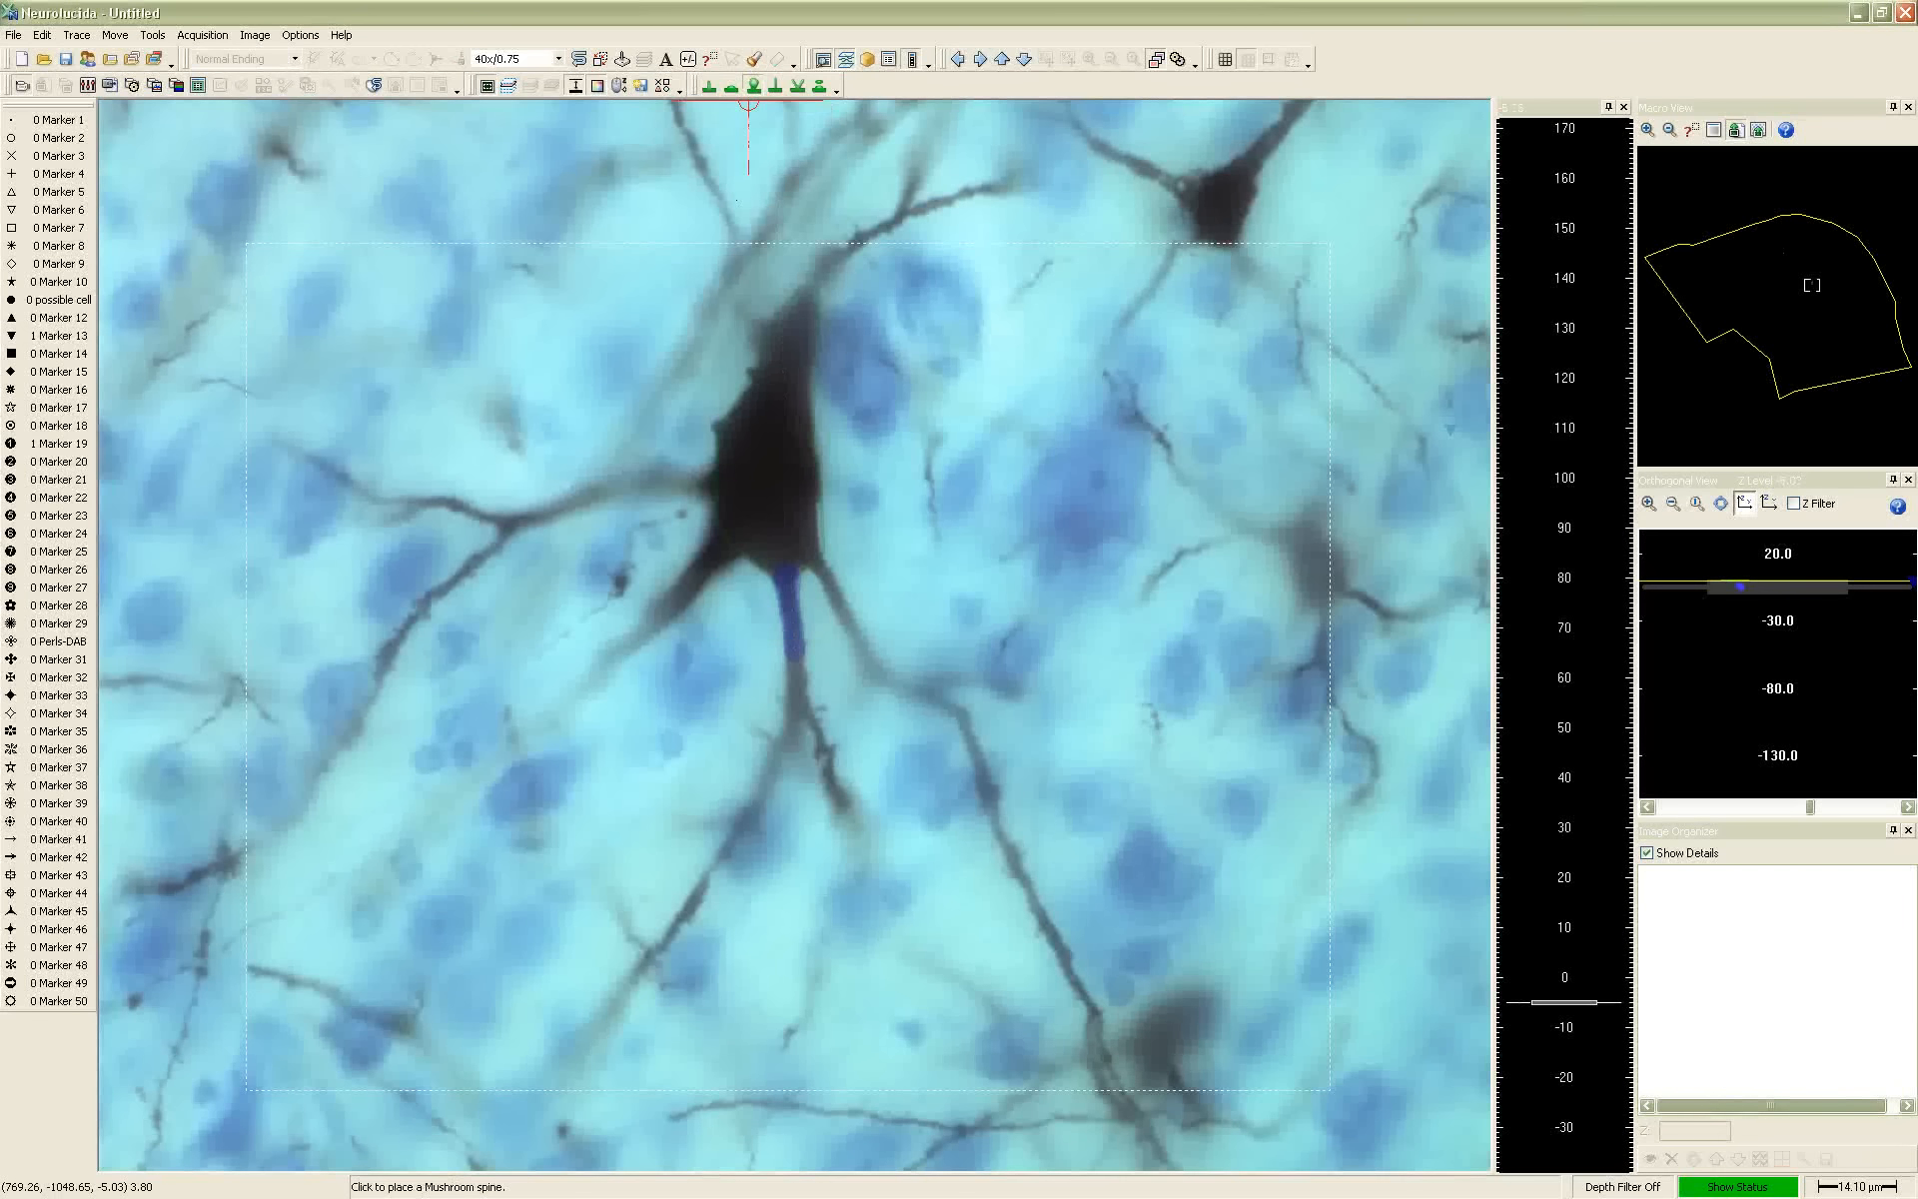
{"action": "left_click", "coordinate": [810, 637]}
{"action": "right_click", "coordinate": [843, 601]}
{"action": "left_click", "coordinate": [867, 645]}
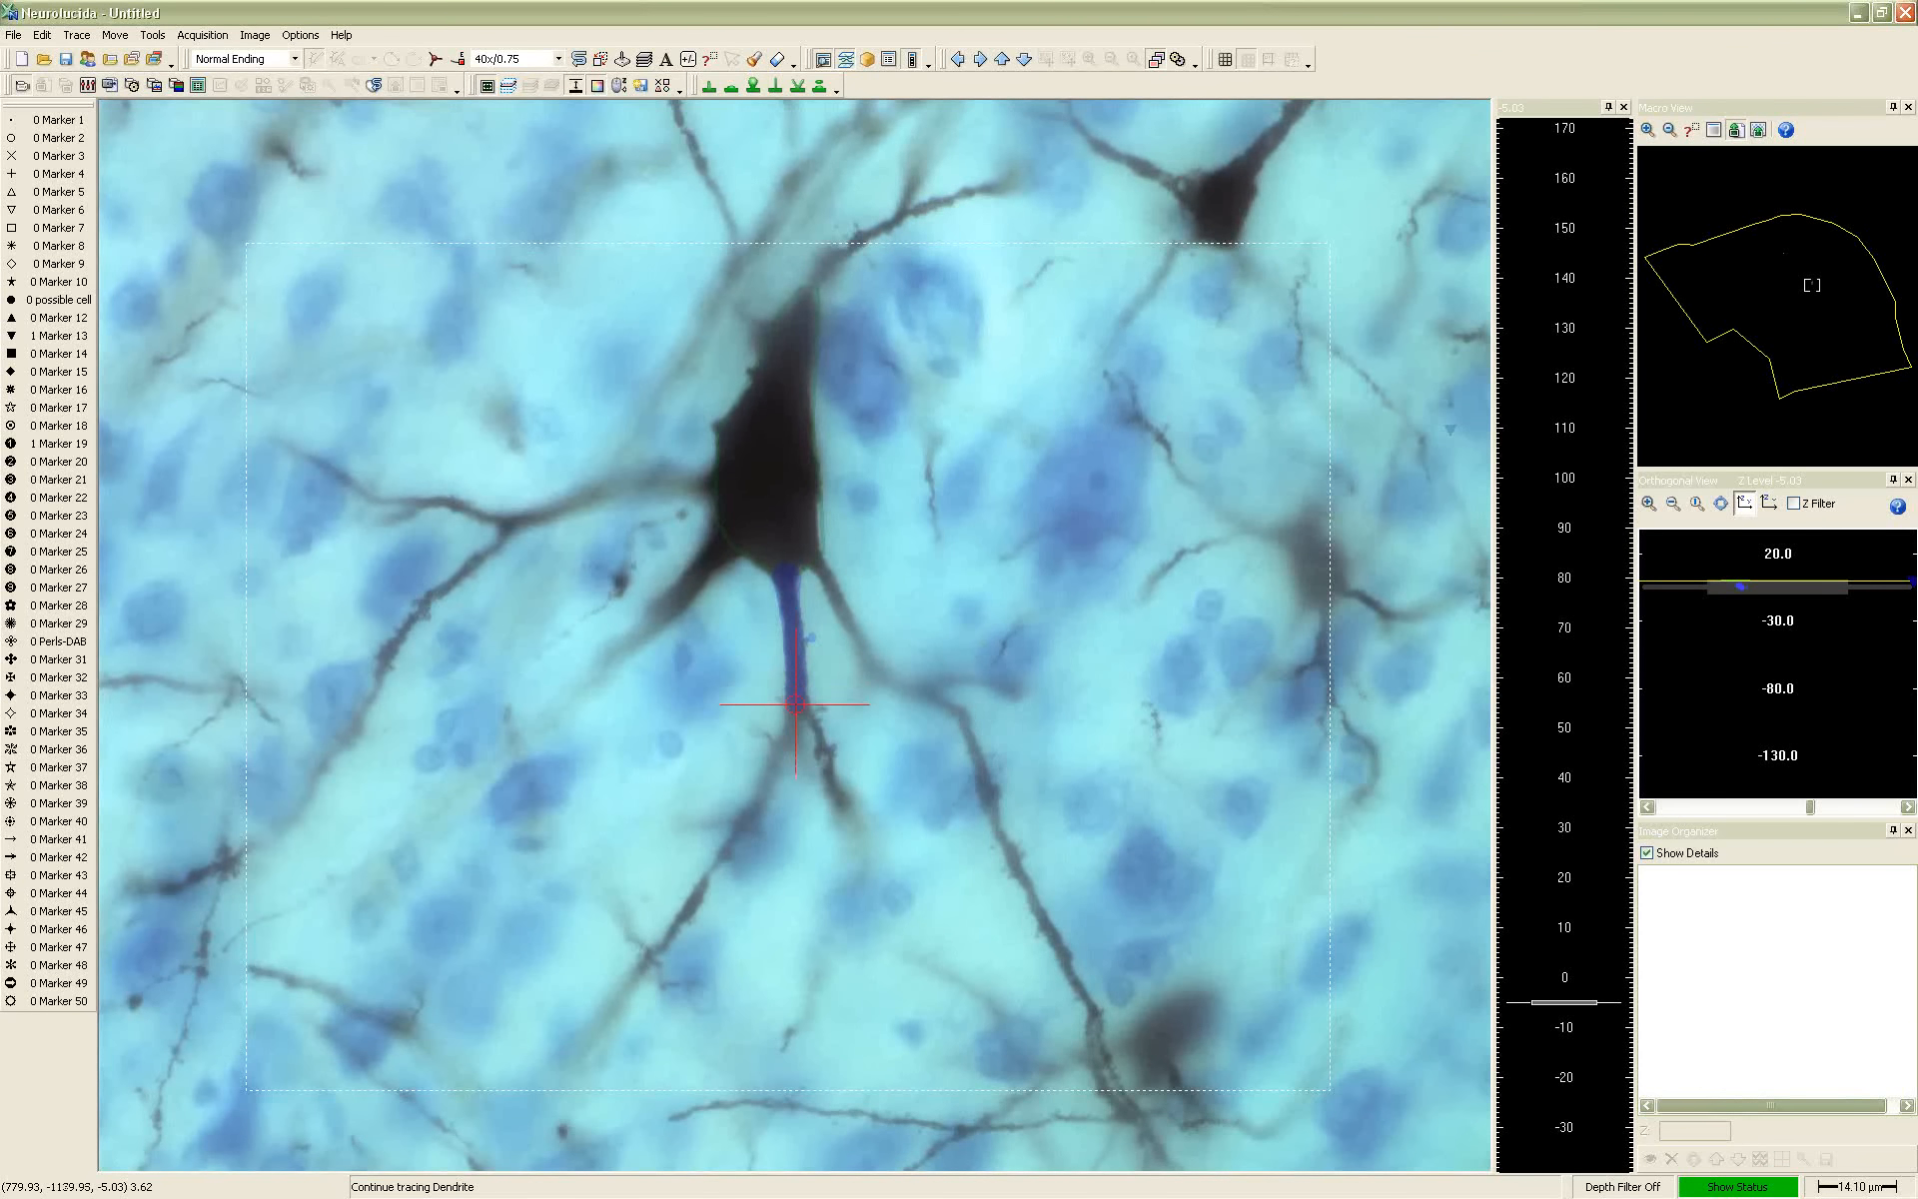
Insert a bifurcating node where the dendrite splits and trace the first points of the right-hand branch, matching thickness and focus
{"action": "right_click", "coordinate": [796, 704]}
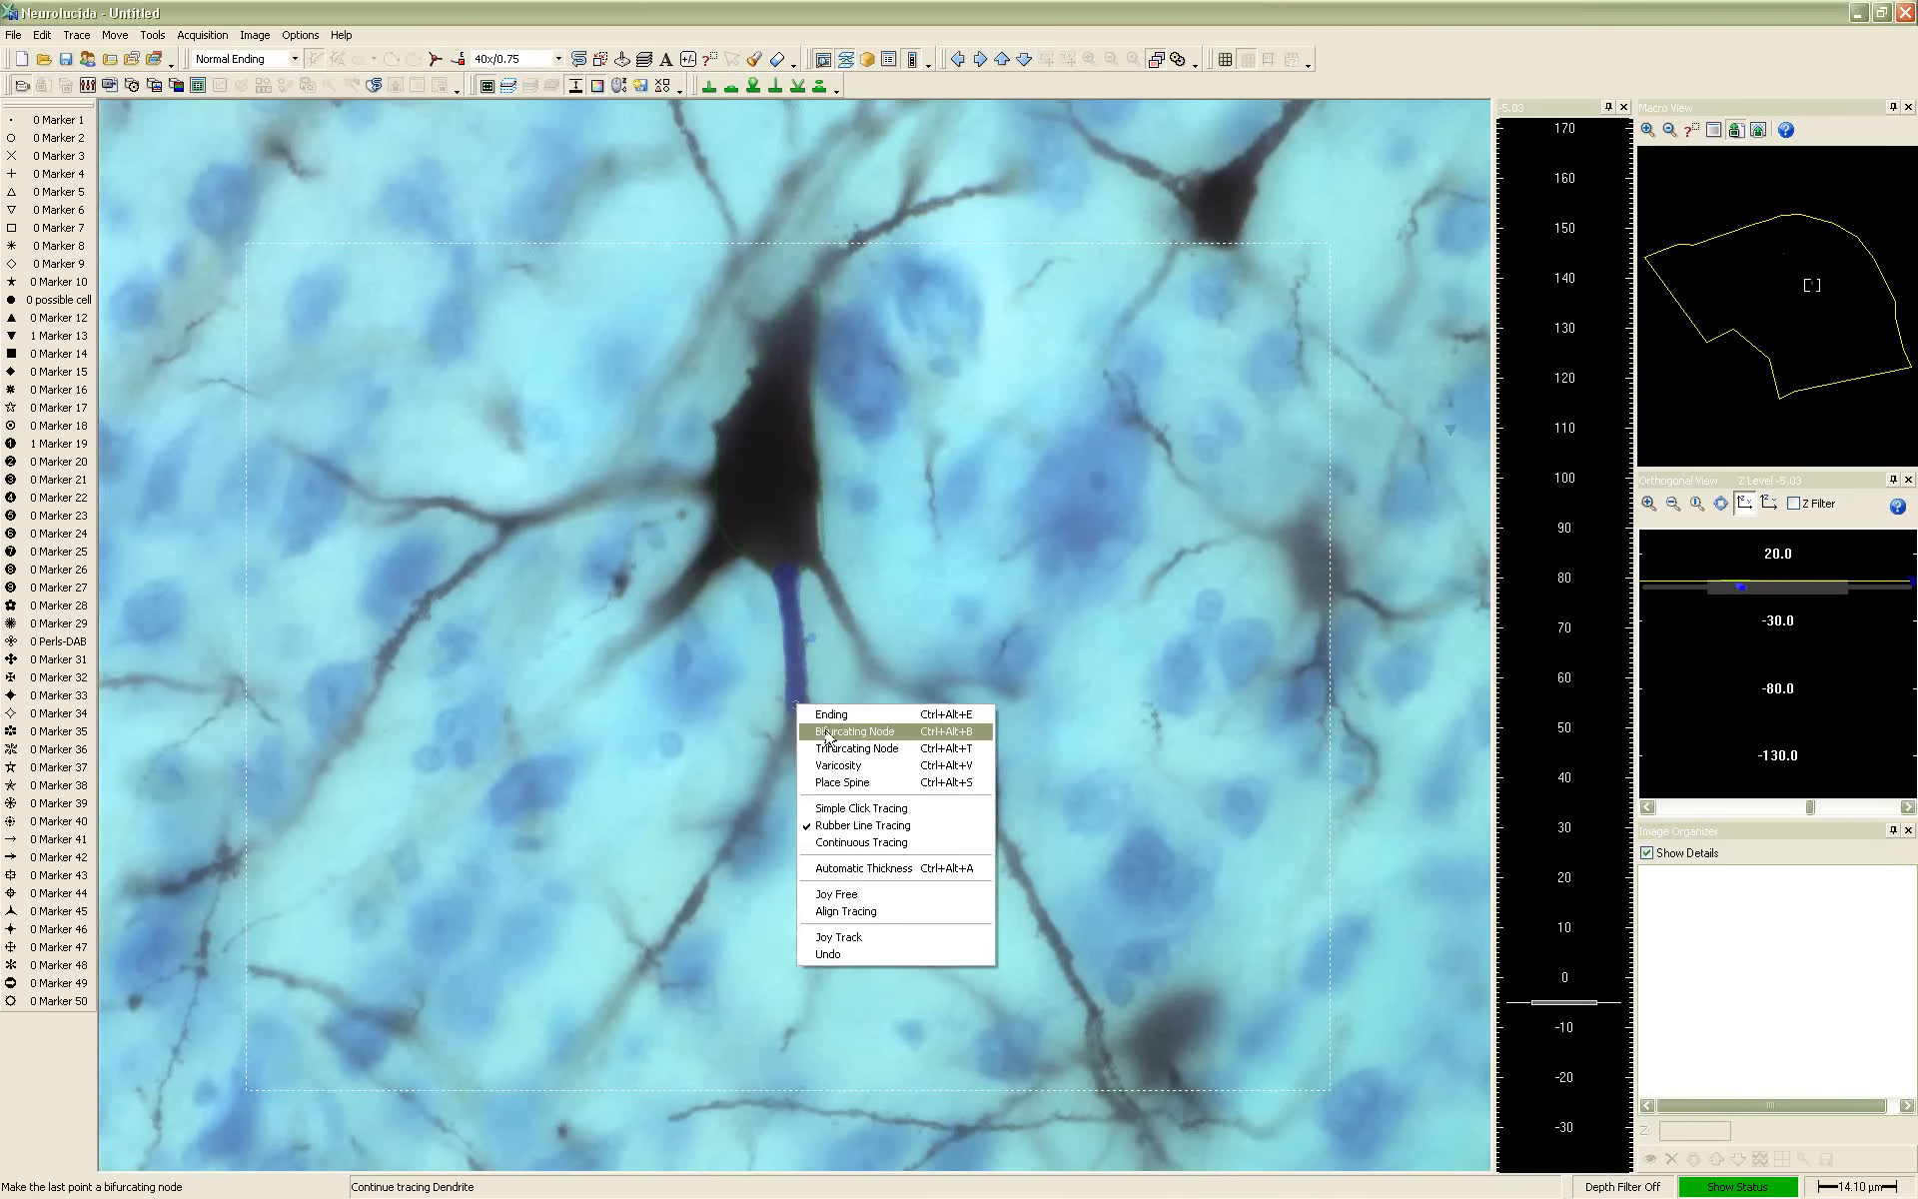
{"action": "left_click", "coordinate": [827, 737]}
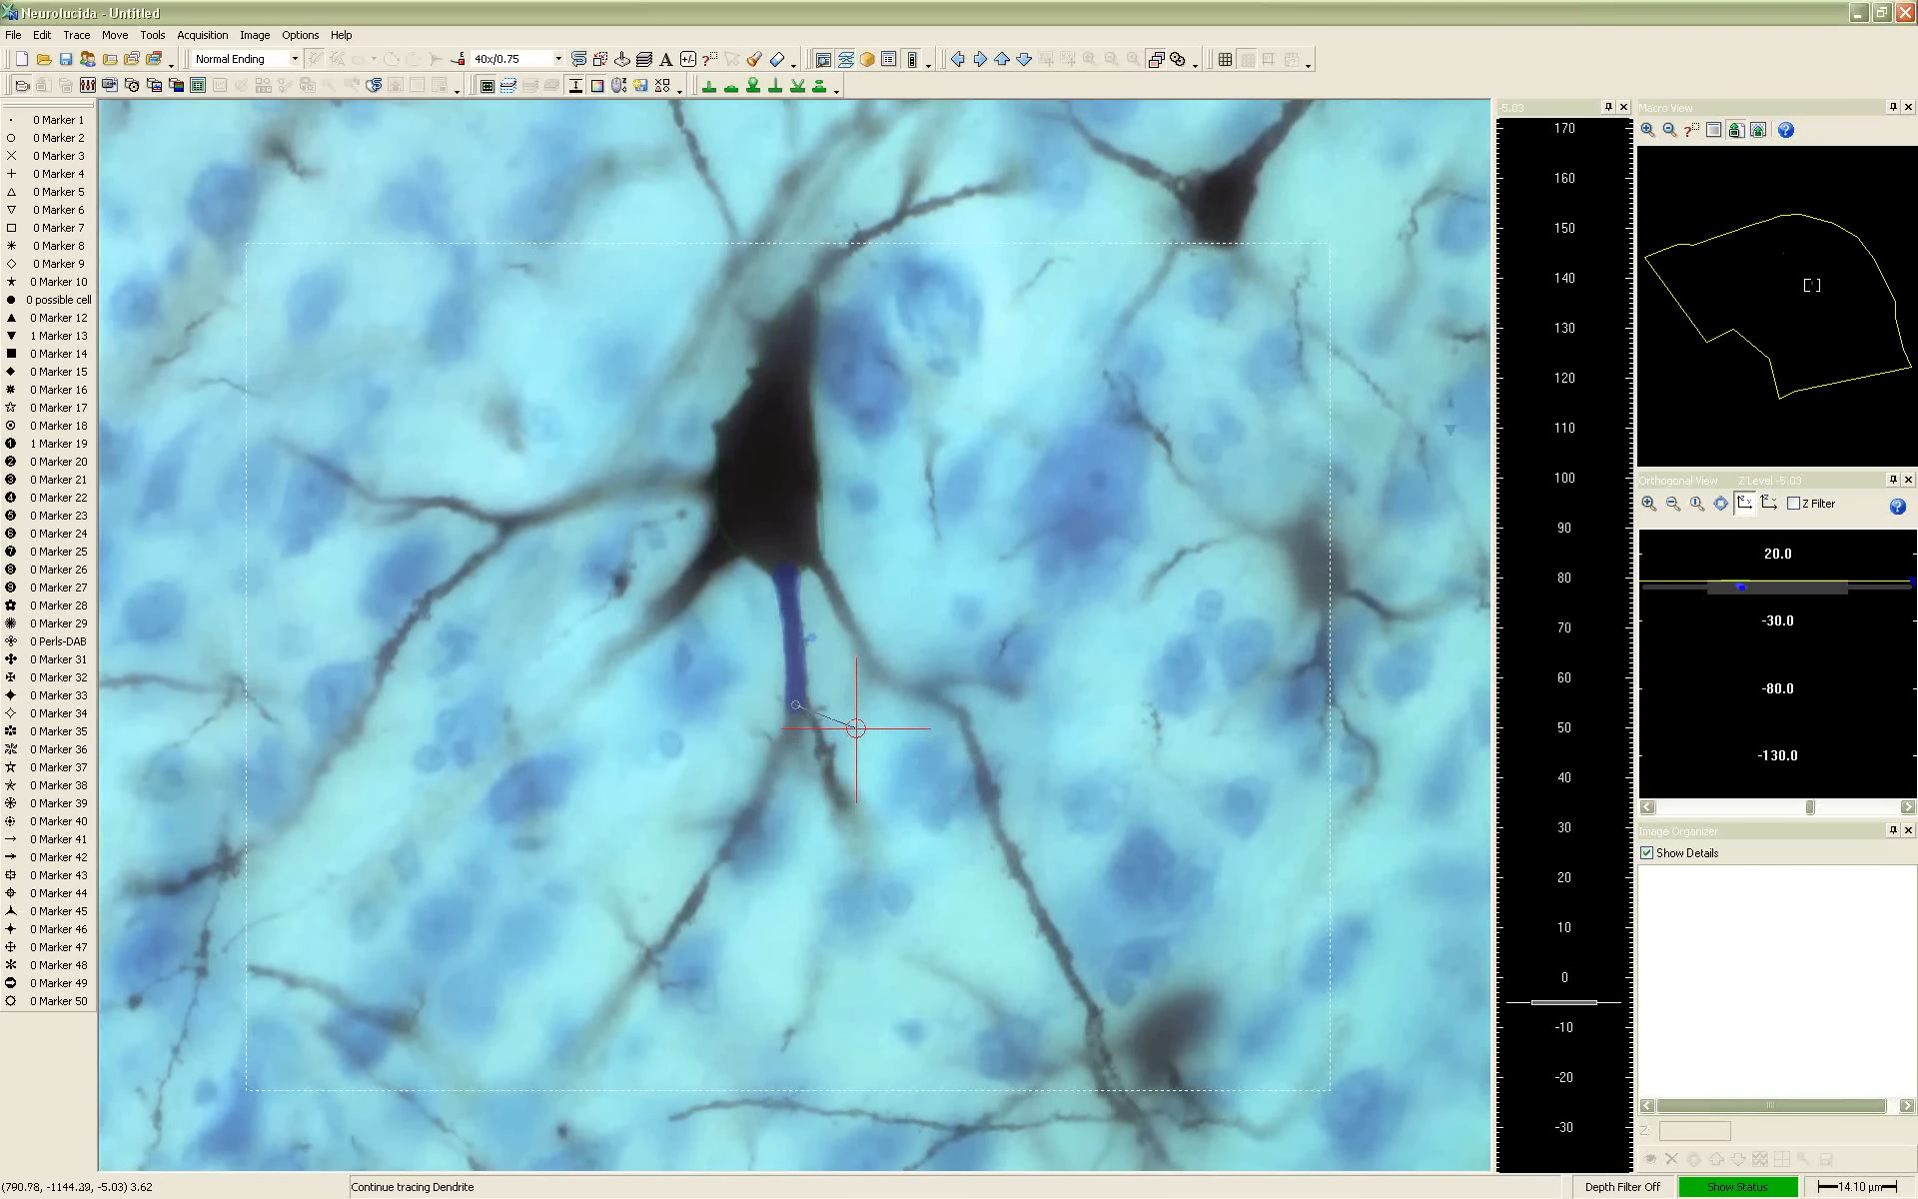
{"action": "scroll", "coordinate": [823, 735], "scroll_direction": "down", "scroll_amount": 2}
{"action": "scroll", "coordinate": [823, 736], "scroll_direction": "up", "scroll_amount": 4}
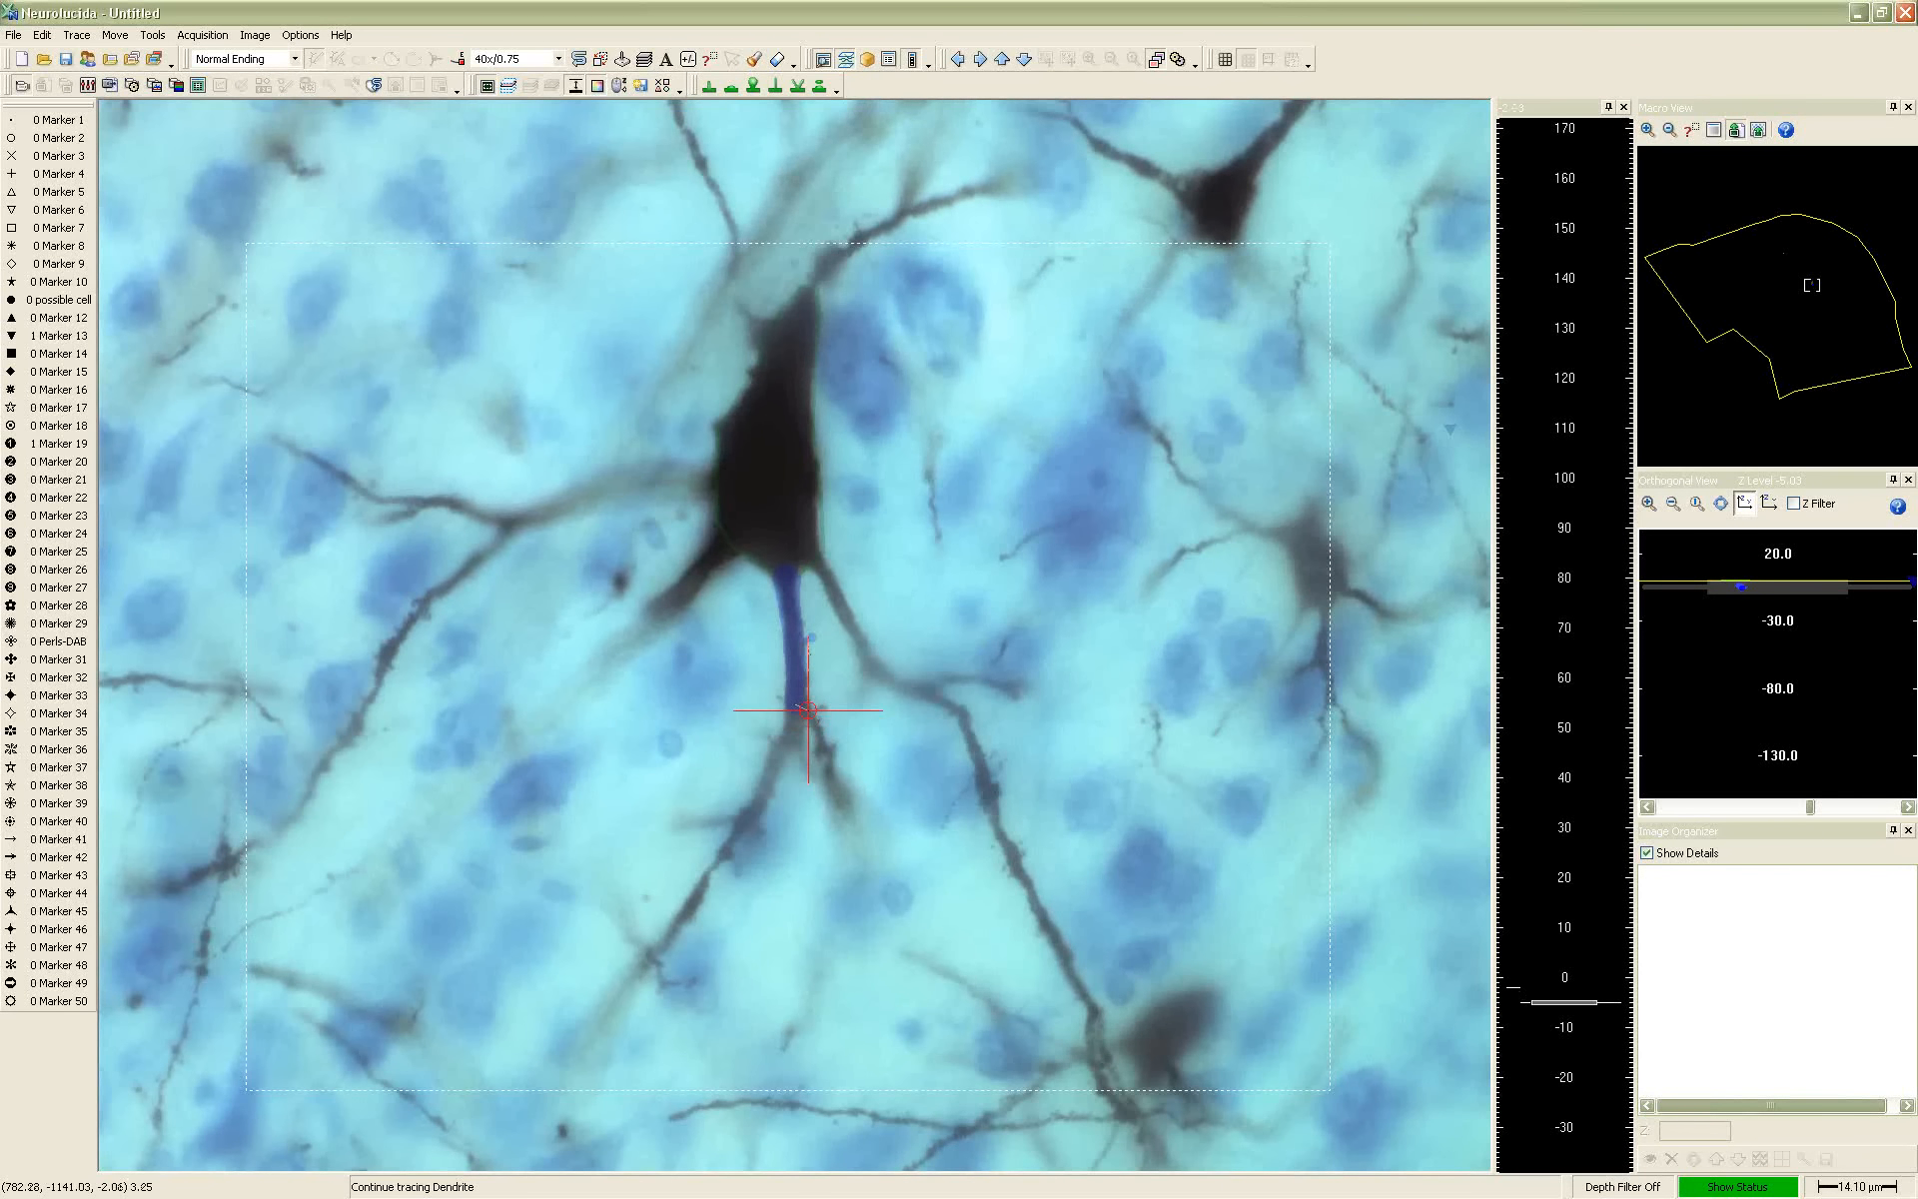
{"action": "left_click", "coordinate": [805, 709]}
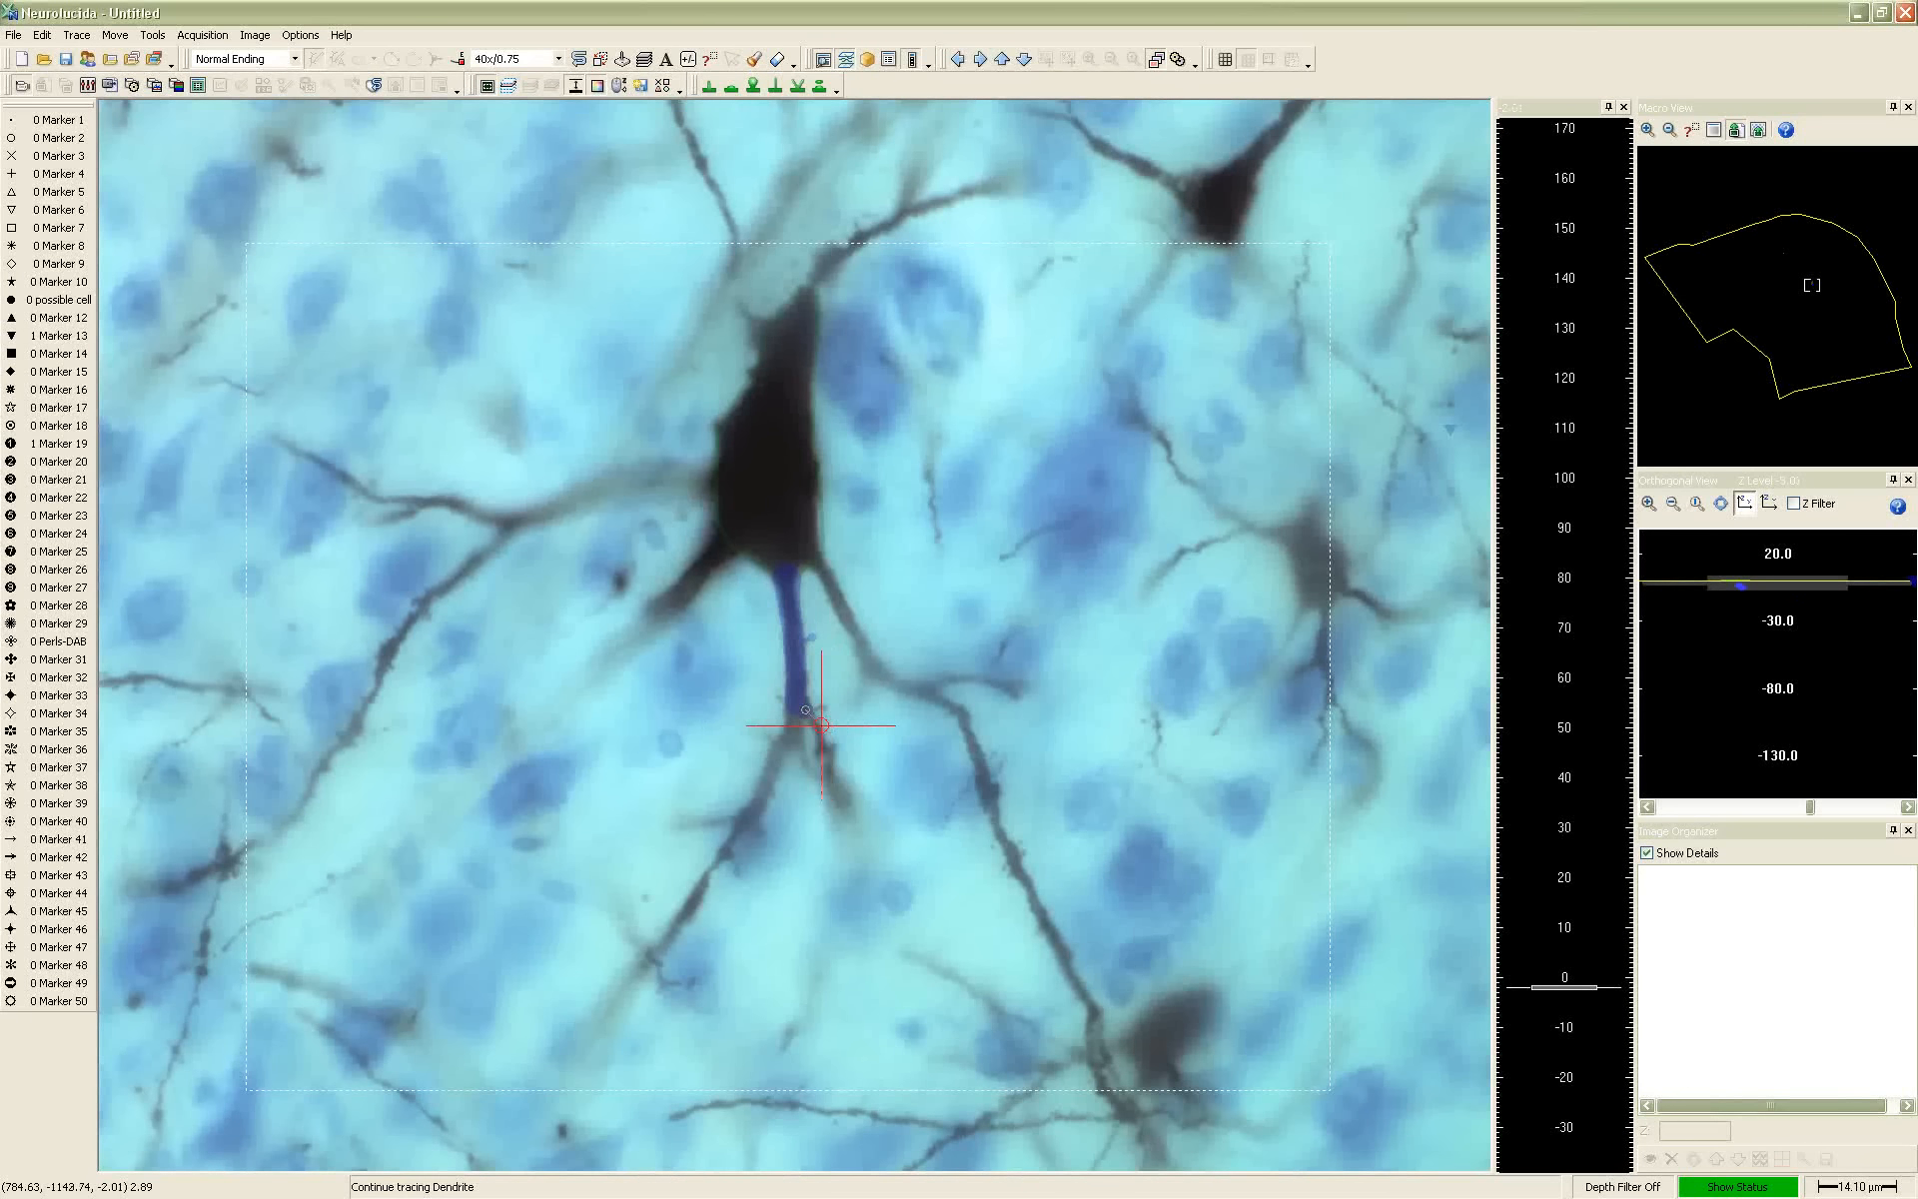
{"action": "scroll", "coordinate": [817, 727], "scroll_direction": "down", "scroll_amount": 3}
{"action": "left_click", "coordinate": [817, 727]}
{"action": "scroll", "coordinate": [822, 742], "scroll_direction": "up", "scroll_amount": 7}
{"action": "left_click", "coordinate": [822, 747]}
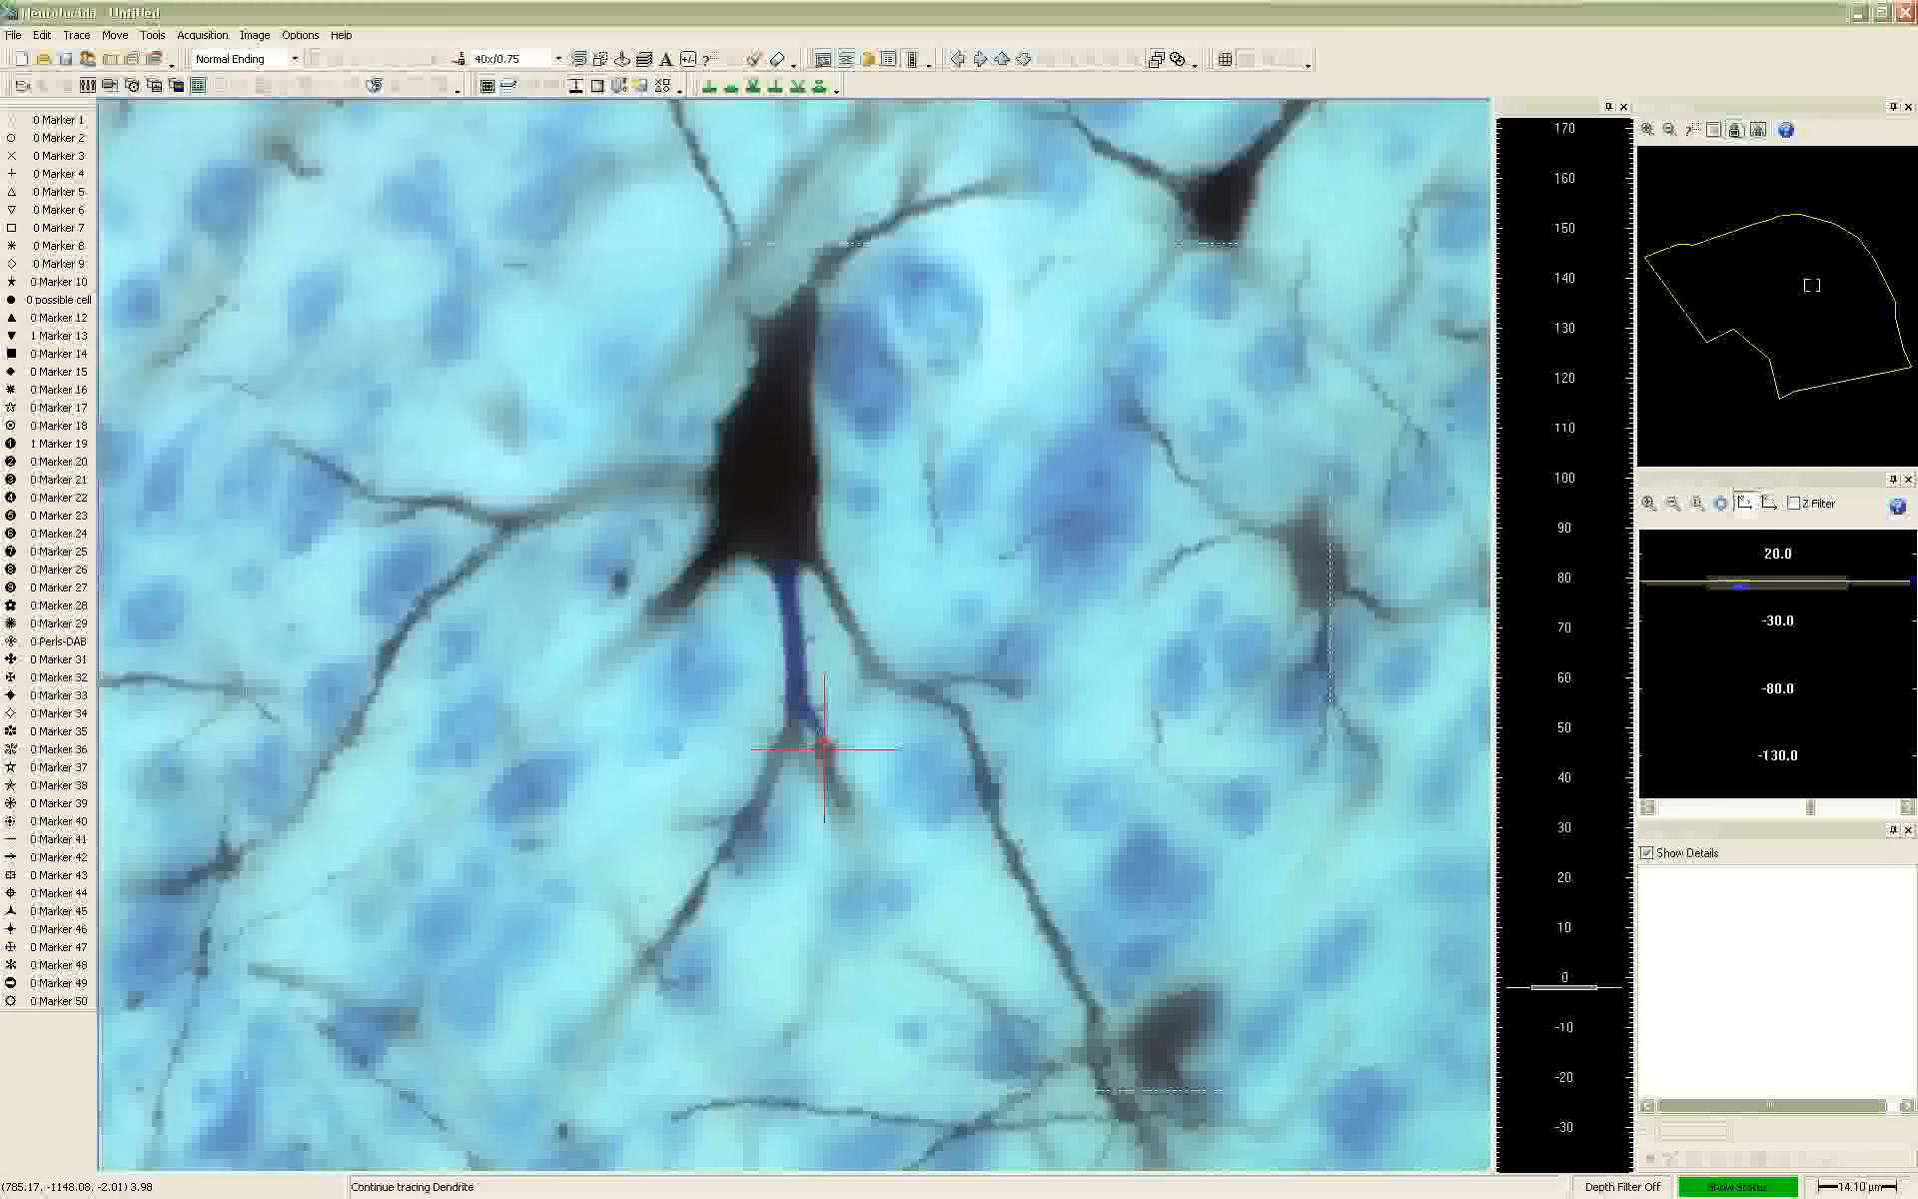
Extend the dendrite's right-hand branch downward by another point, narrowing its thickness to about 2.9 µm and bringing the fibre into focus
{"action": "scroll", "coordinate": [788, 756], "scroll_direction": "up", "scroll_amount": 2}
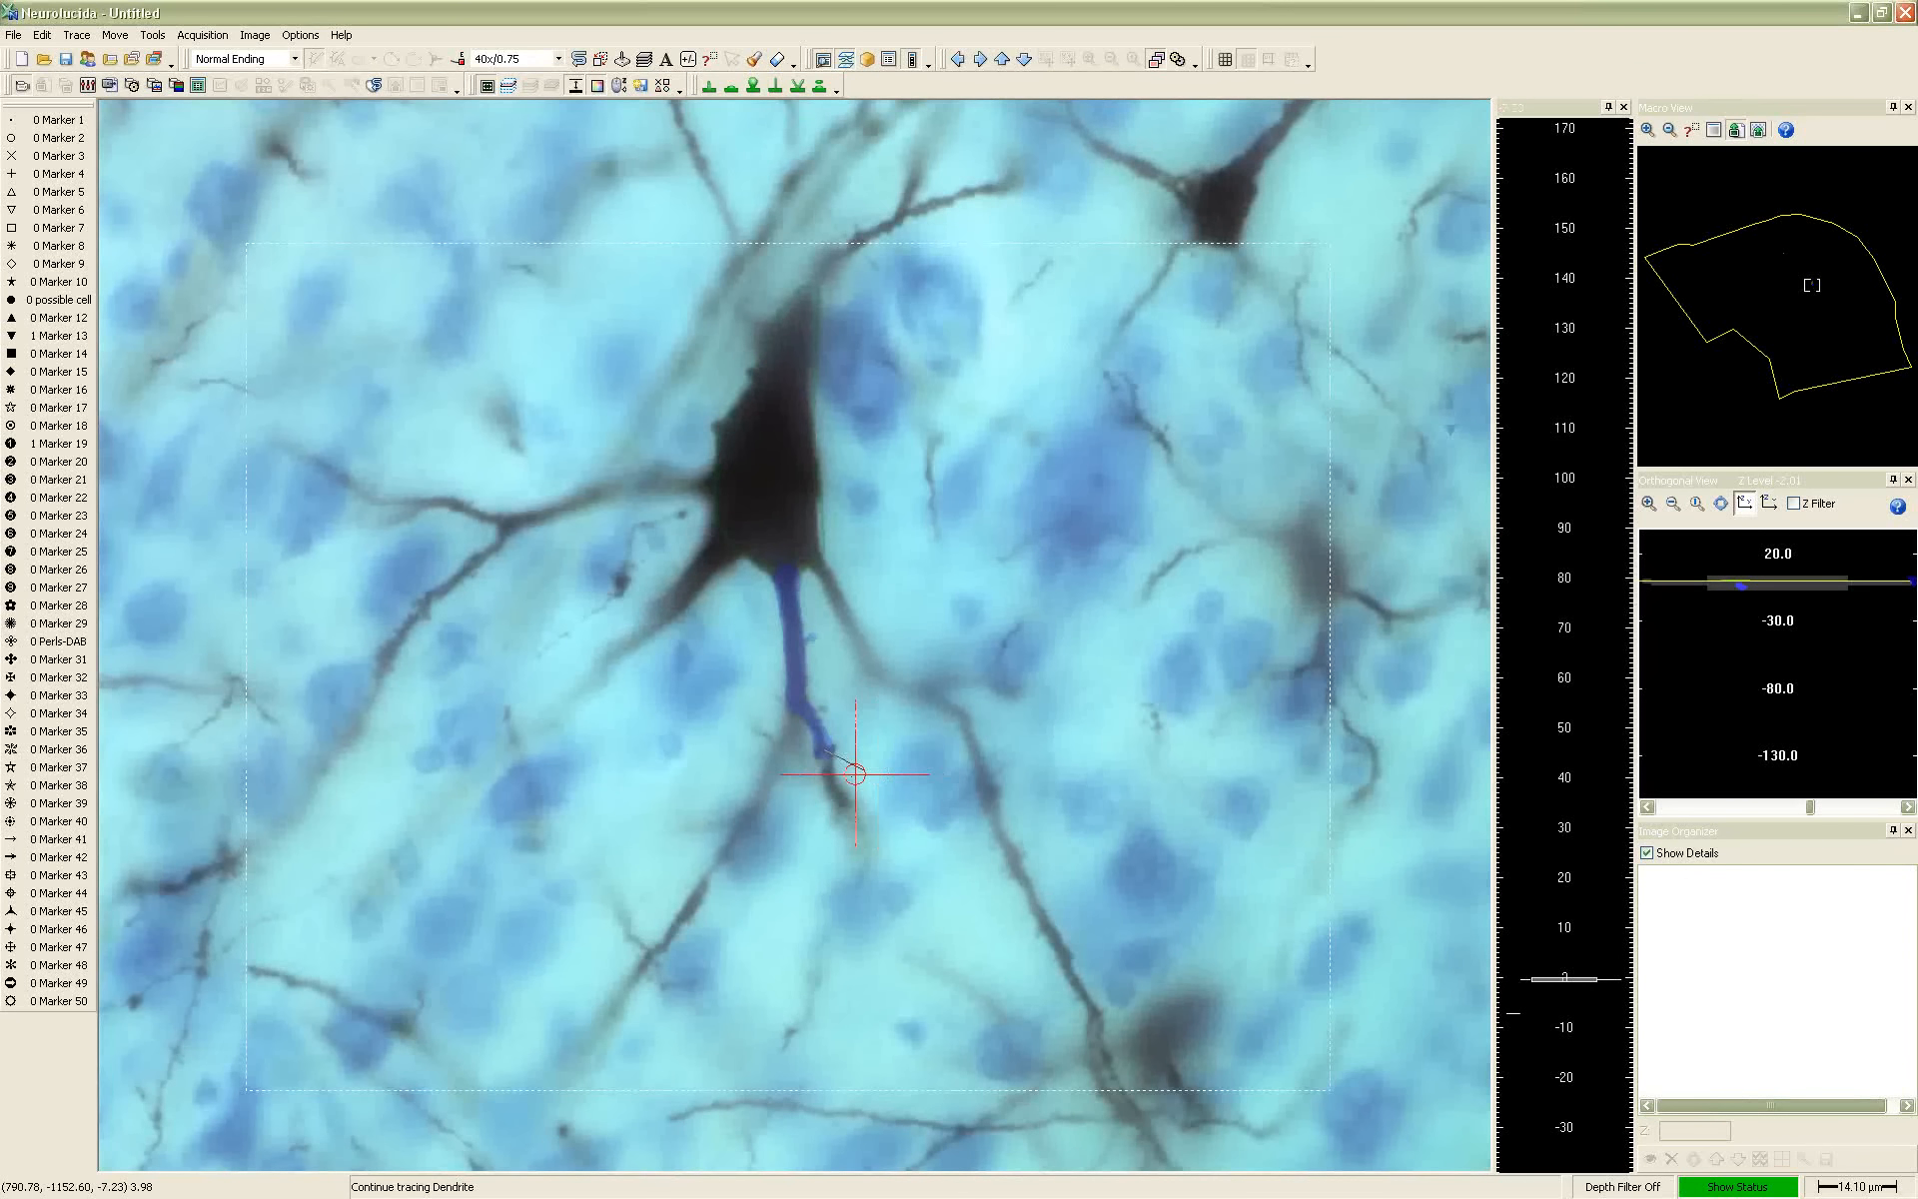
{"action": "scroll", "coordinate": [827, 766], "scroll_direction": "down", "scroll_amount": 7}
{"action": "scroll", "coordinate": [823, 770], "scroll_direction": "down", "scroll_amount": 3}
{"action": "scroll", "coordinate": [826, 769], "scroll_direction": "down", "scroll_amount": 3}
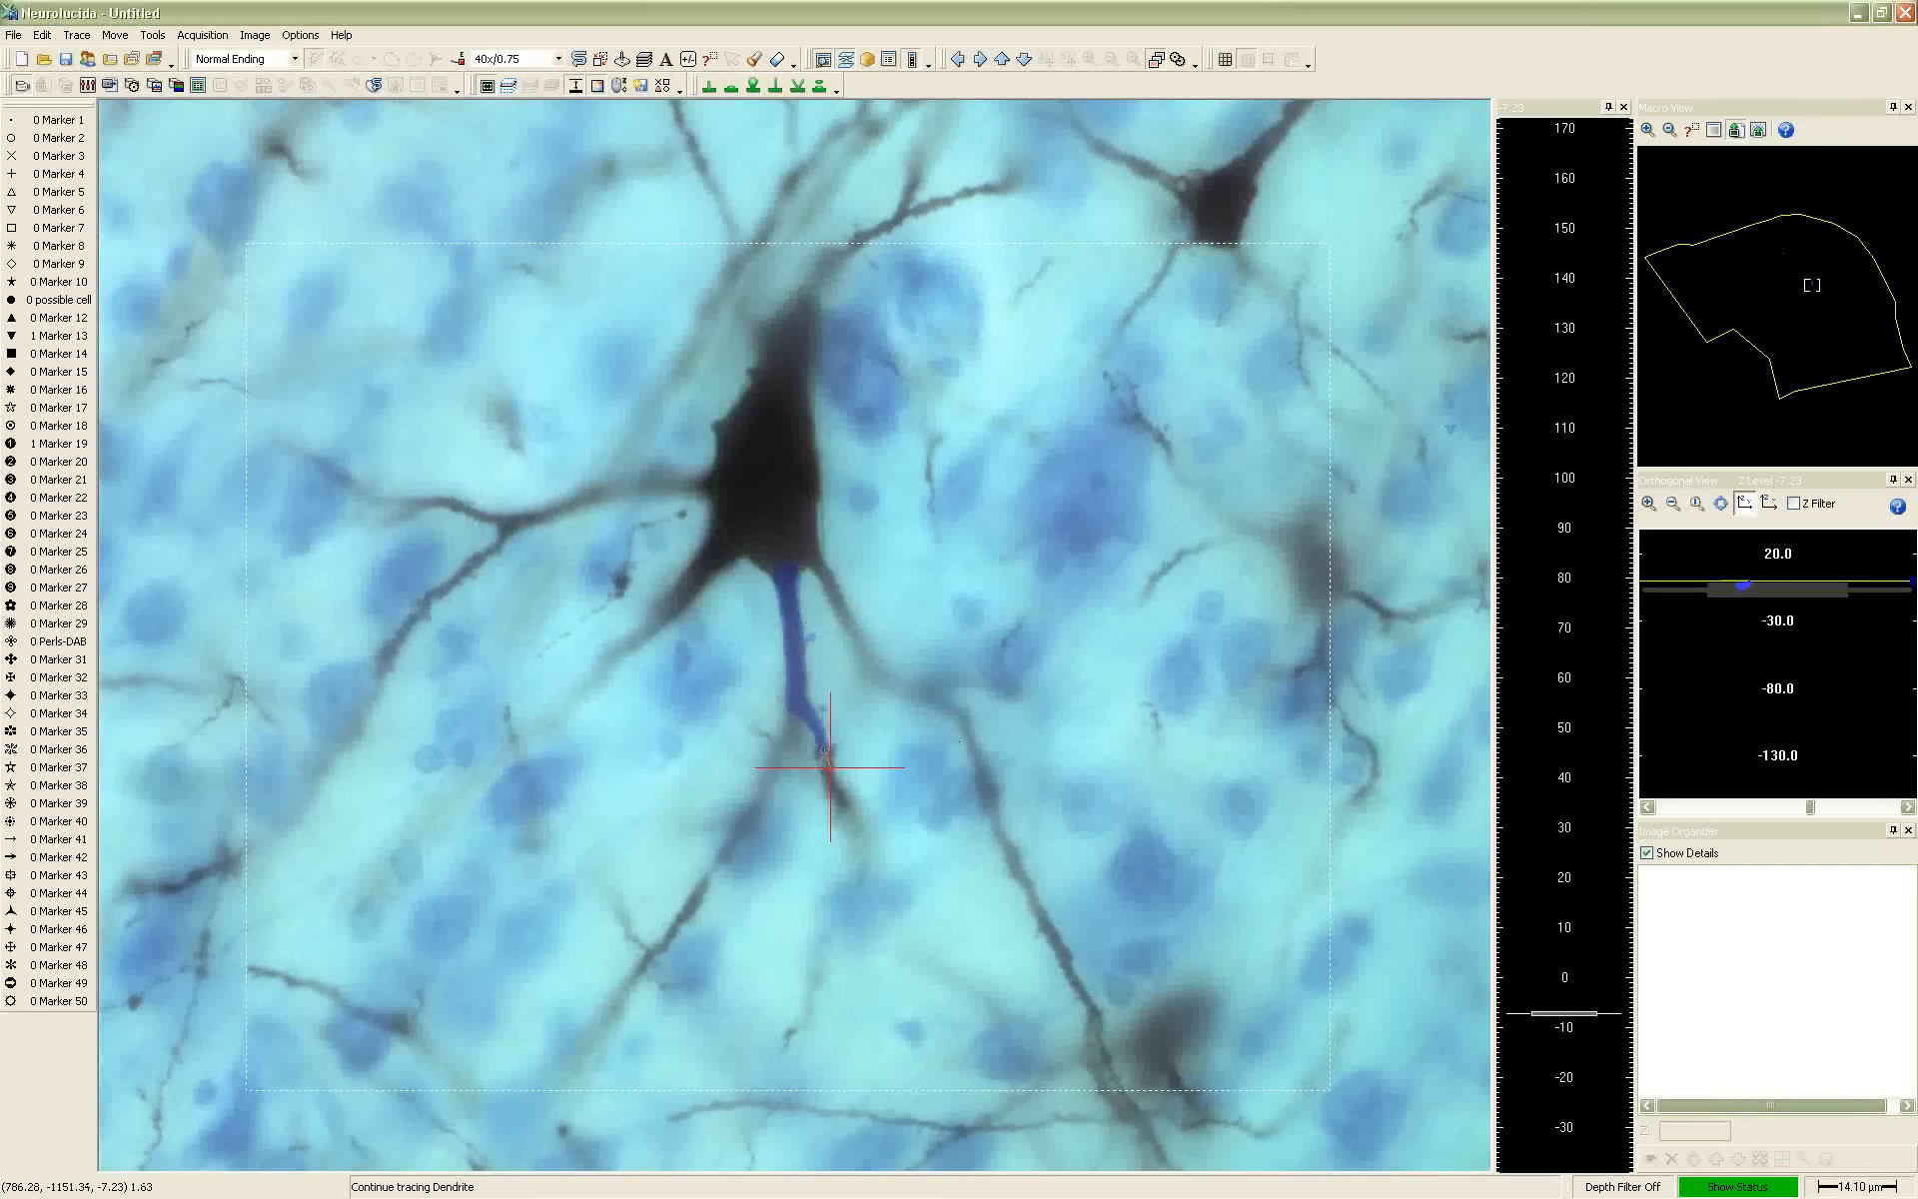
{"action": "scroll", "coordinate": [1216, 879], "scroll_direction": "up", "scroll_amount": 3}
{"action": "scroll", "coordinate": [989, 854], "scroll_direction": "up", "scroll_amount": 3}
{"action": "scroll", "coordinate": [872, 793], "scroll_direction": "up", "scroll_amount": 4}
{"action": "scroll", "coordinate": [829, 765], "scroll_direction": "down", "scroll_amount": 2}
{"action": "scroll", "coordinate": [845, 805], "scroll_direction": "down", "scroll_amount": 1}
{"action": "scroll", "coordinate": [907, 808], "scroll_direction": "down", "scroll_amount": 2}
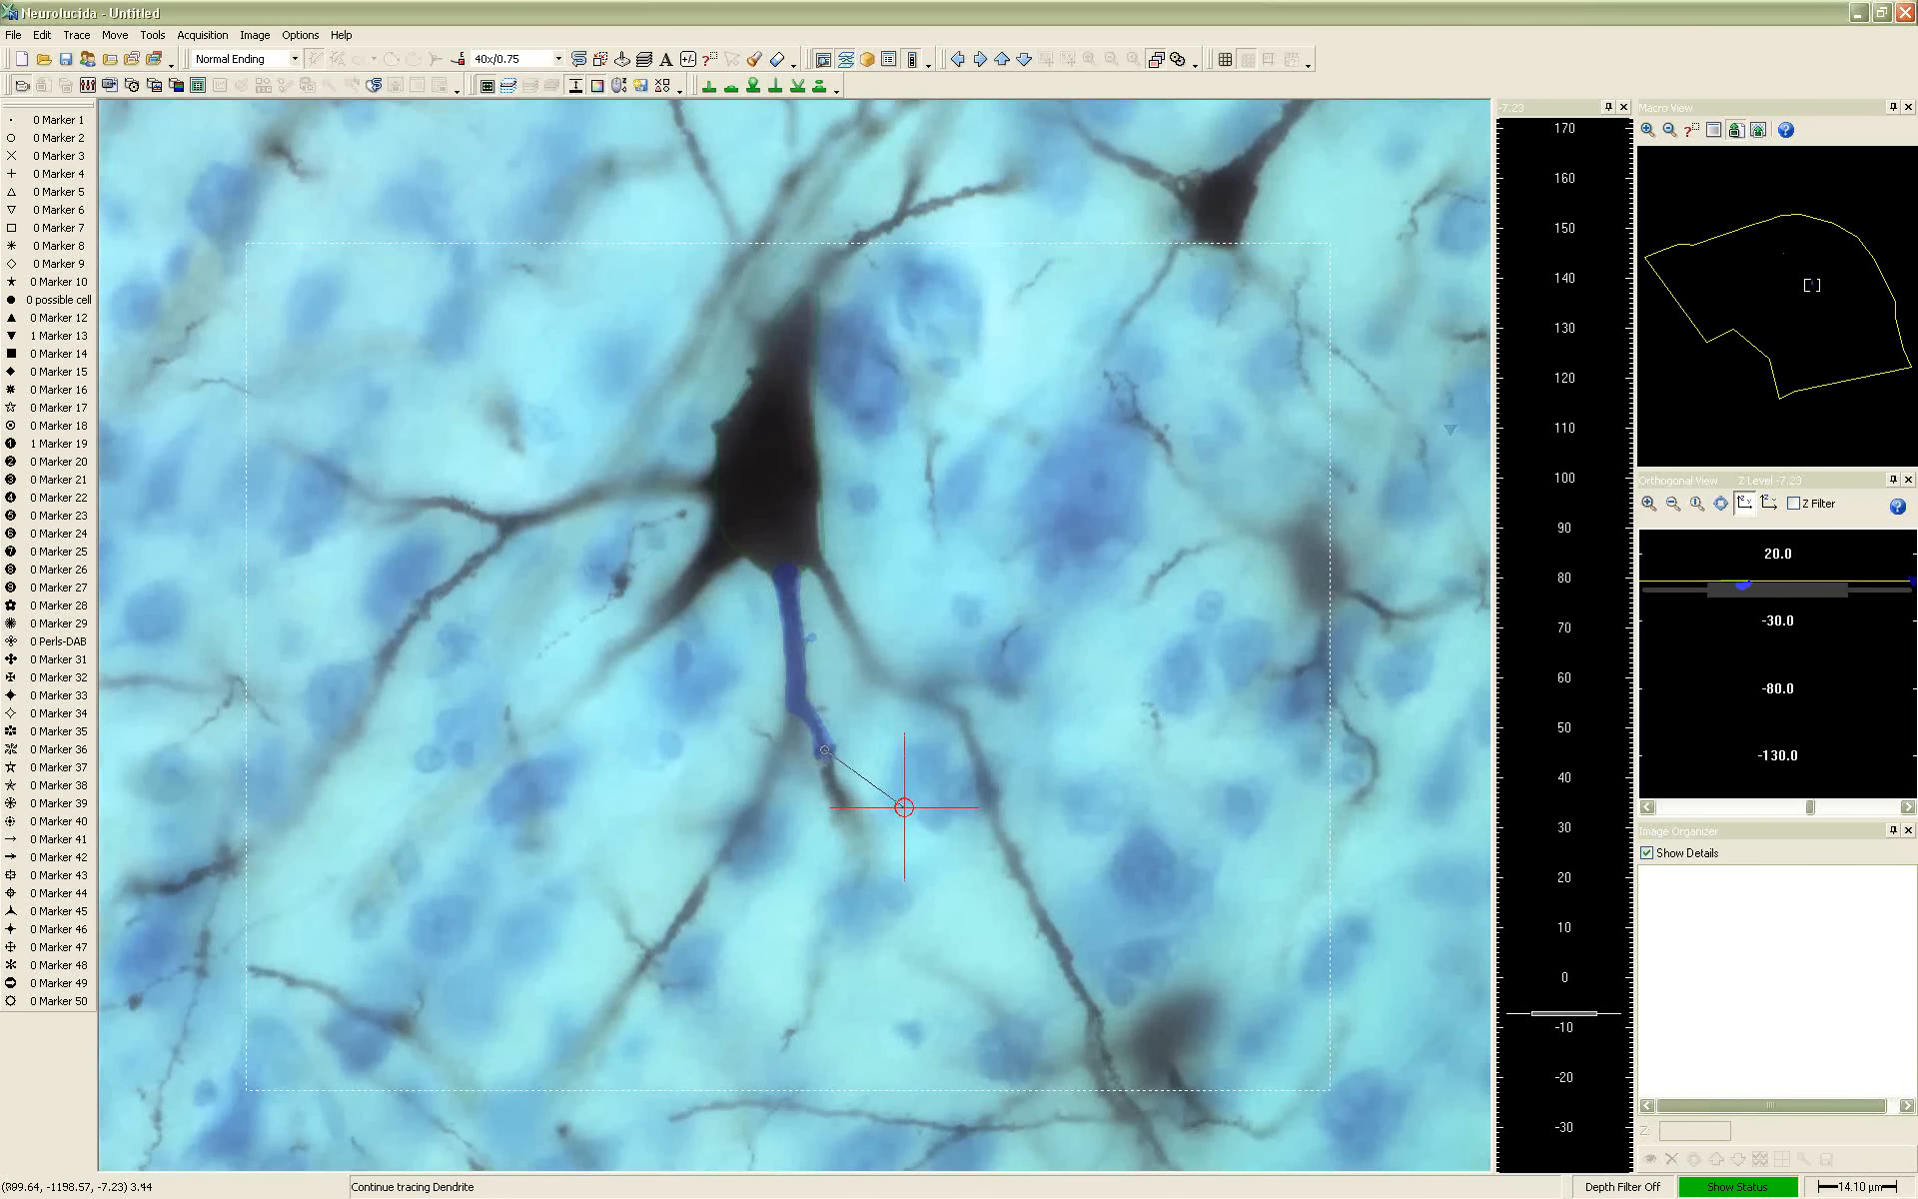
{"action": "scroll", "coordinate": [827, 769], "scroll_direction": "down", "scroll_amount": 1}
{"action": "left_click", "coordinate": [828, 769]}
Refocus deeper, trace the right-hand branch to its tip and mark the last point as an ending
{"action": "scroll", "coordinate": [849, 796], "scroll_direction": "down", "scroll_amount": 3}
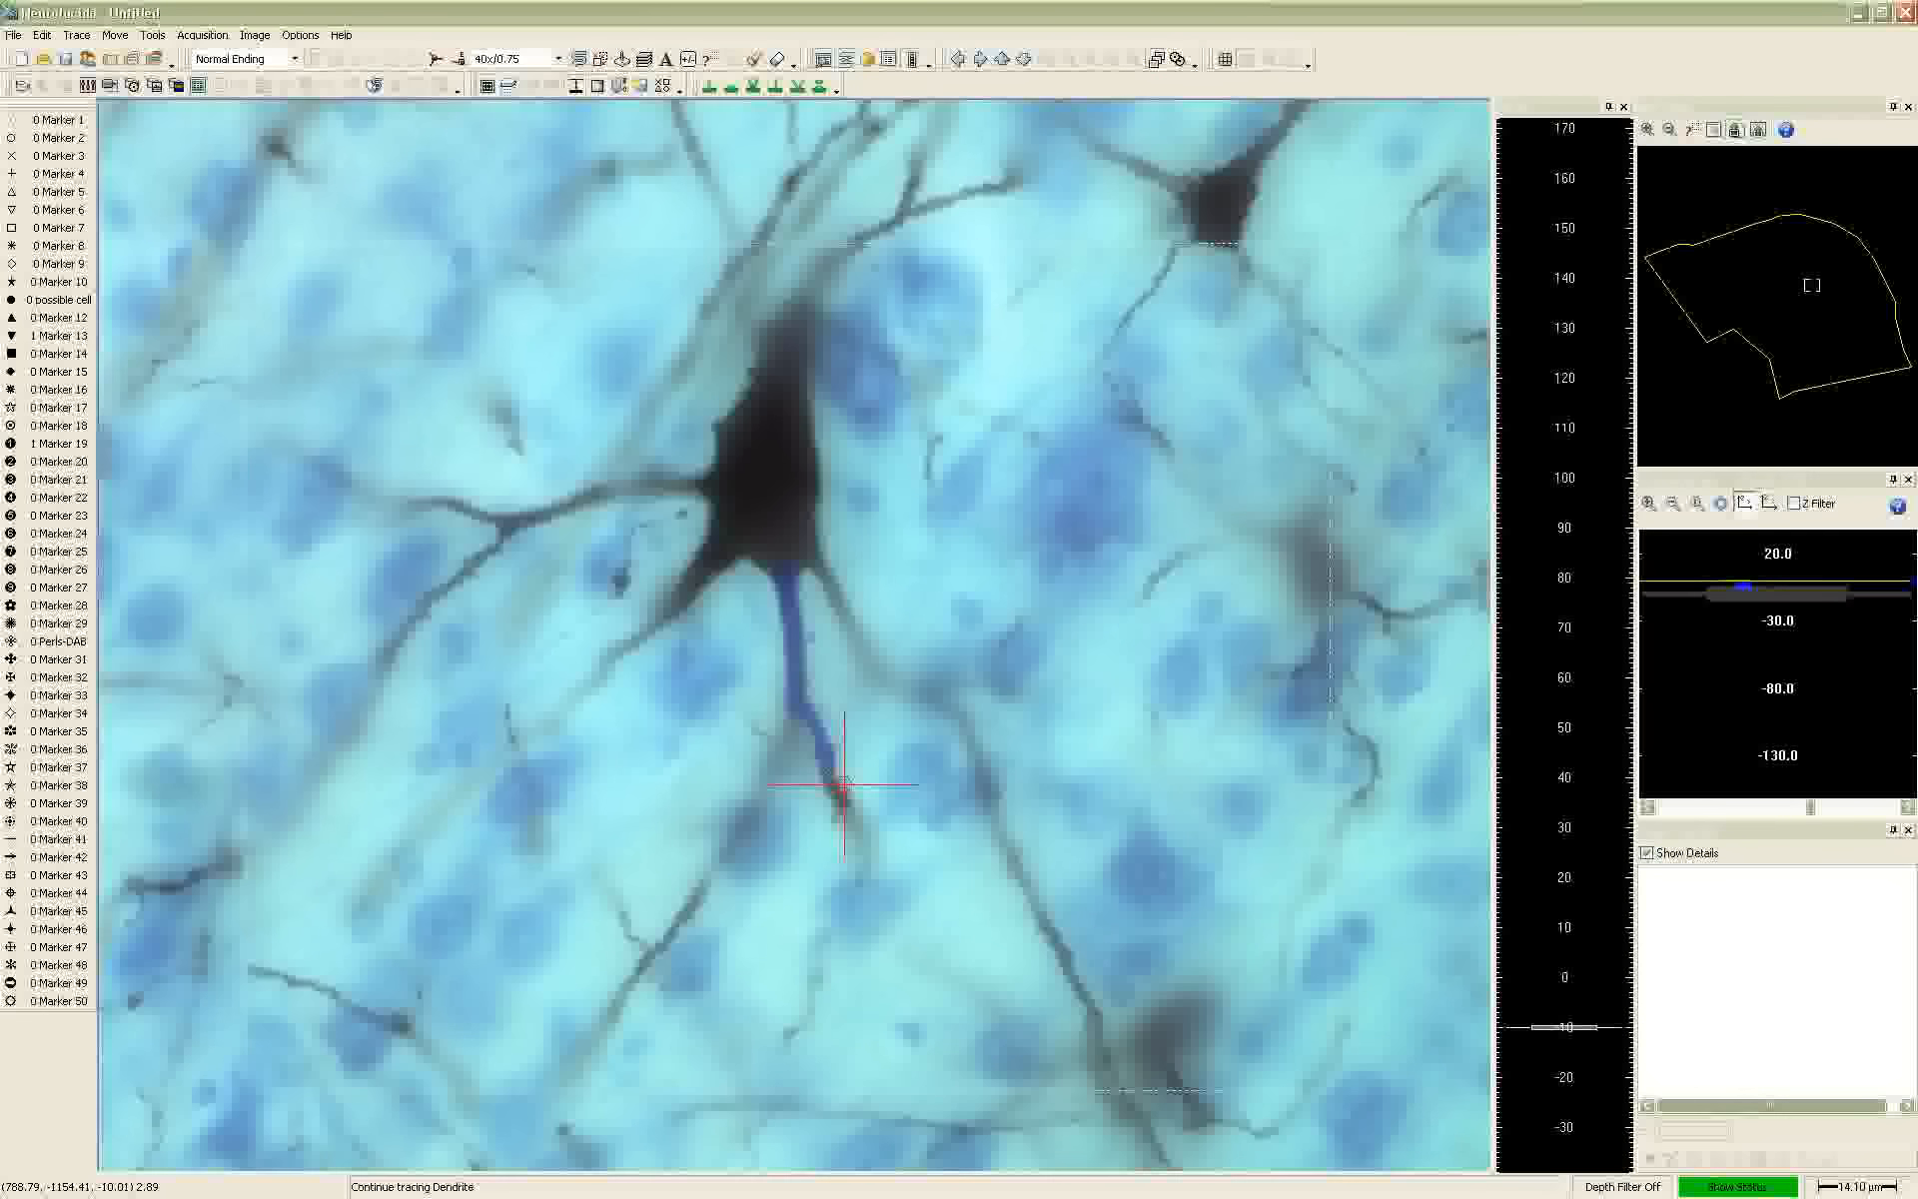
{"action": "scroll", "coordinate": [859, 820], "scroll_direction": "down", "scroll_amount": 1}
{"action": "left_click", "coordinate": [834, 788]}
{"action": "right_click", "coordinate": [855, 816]}
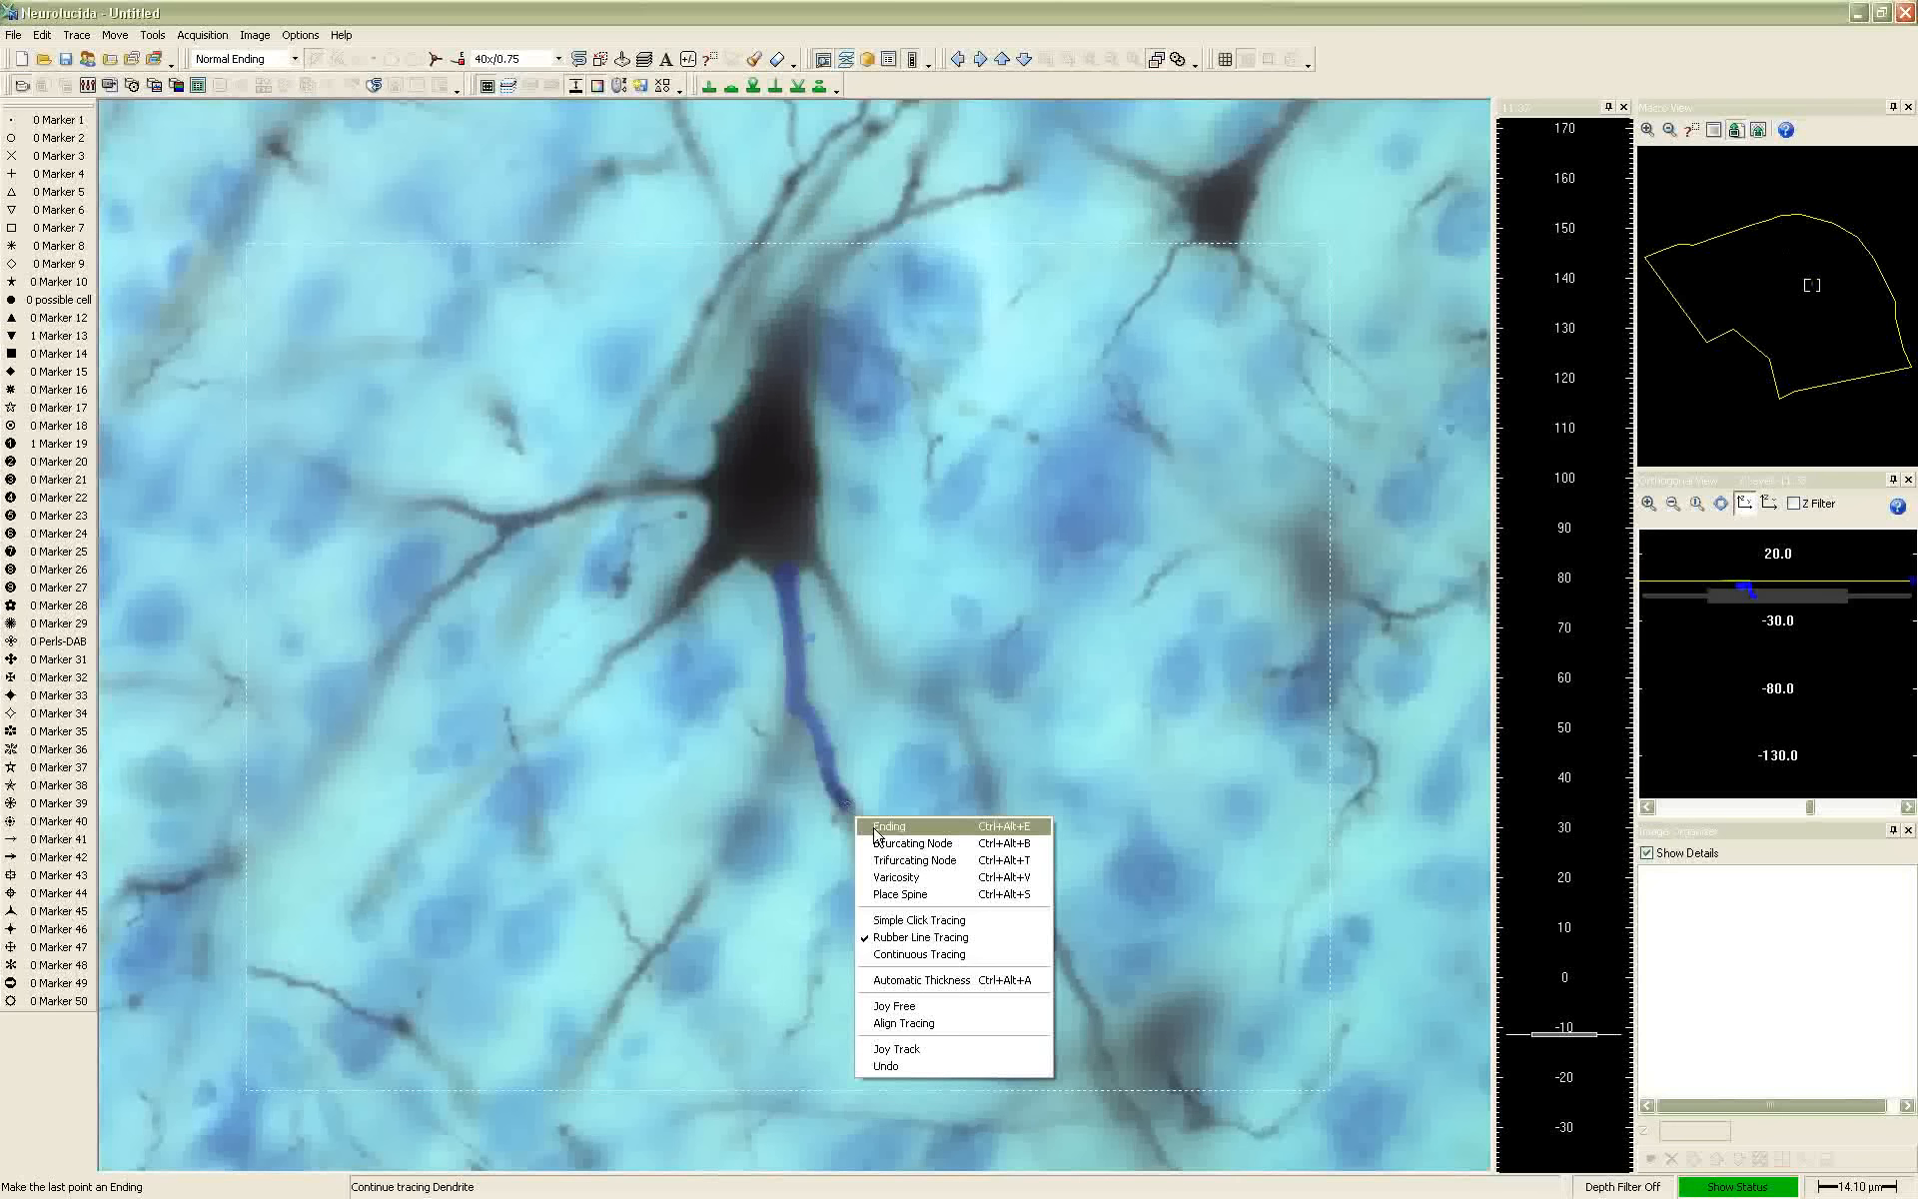
{"action": "left_click", "coordinate": [874, 829]}
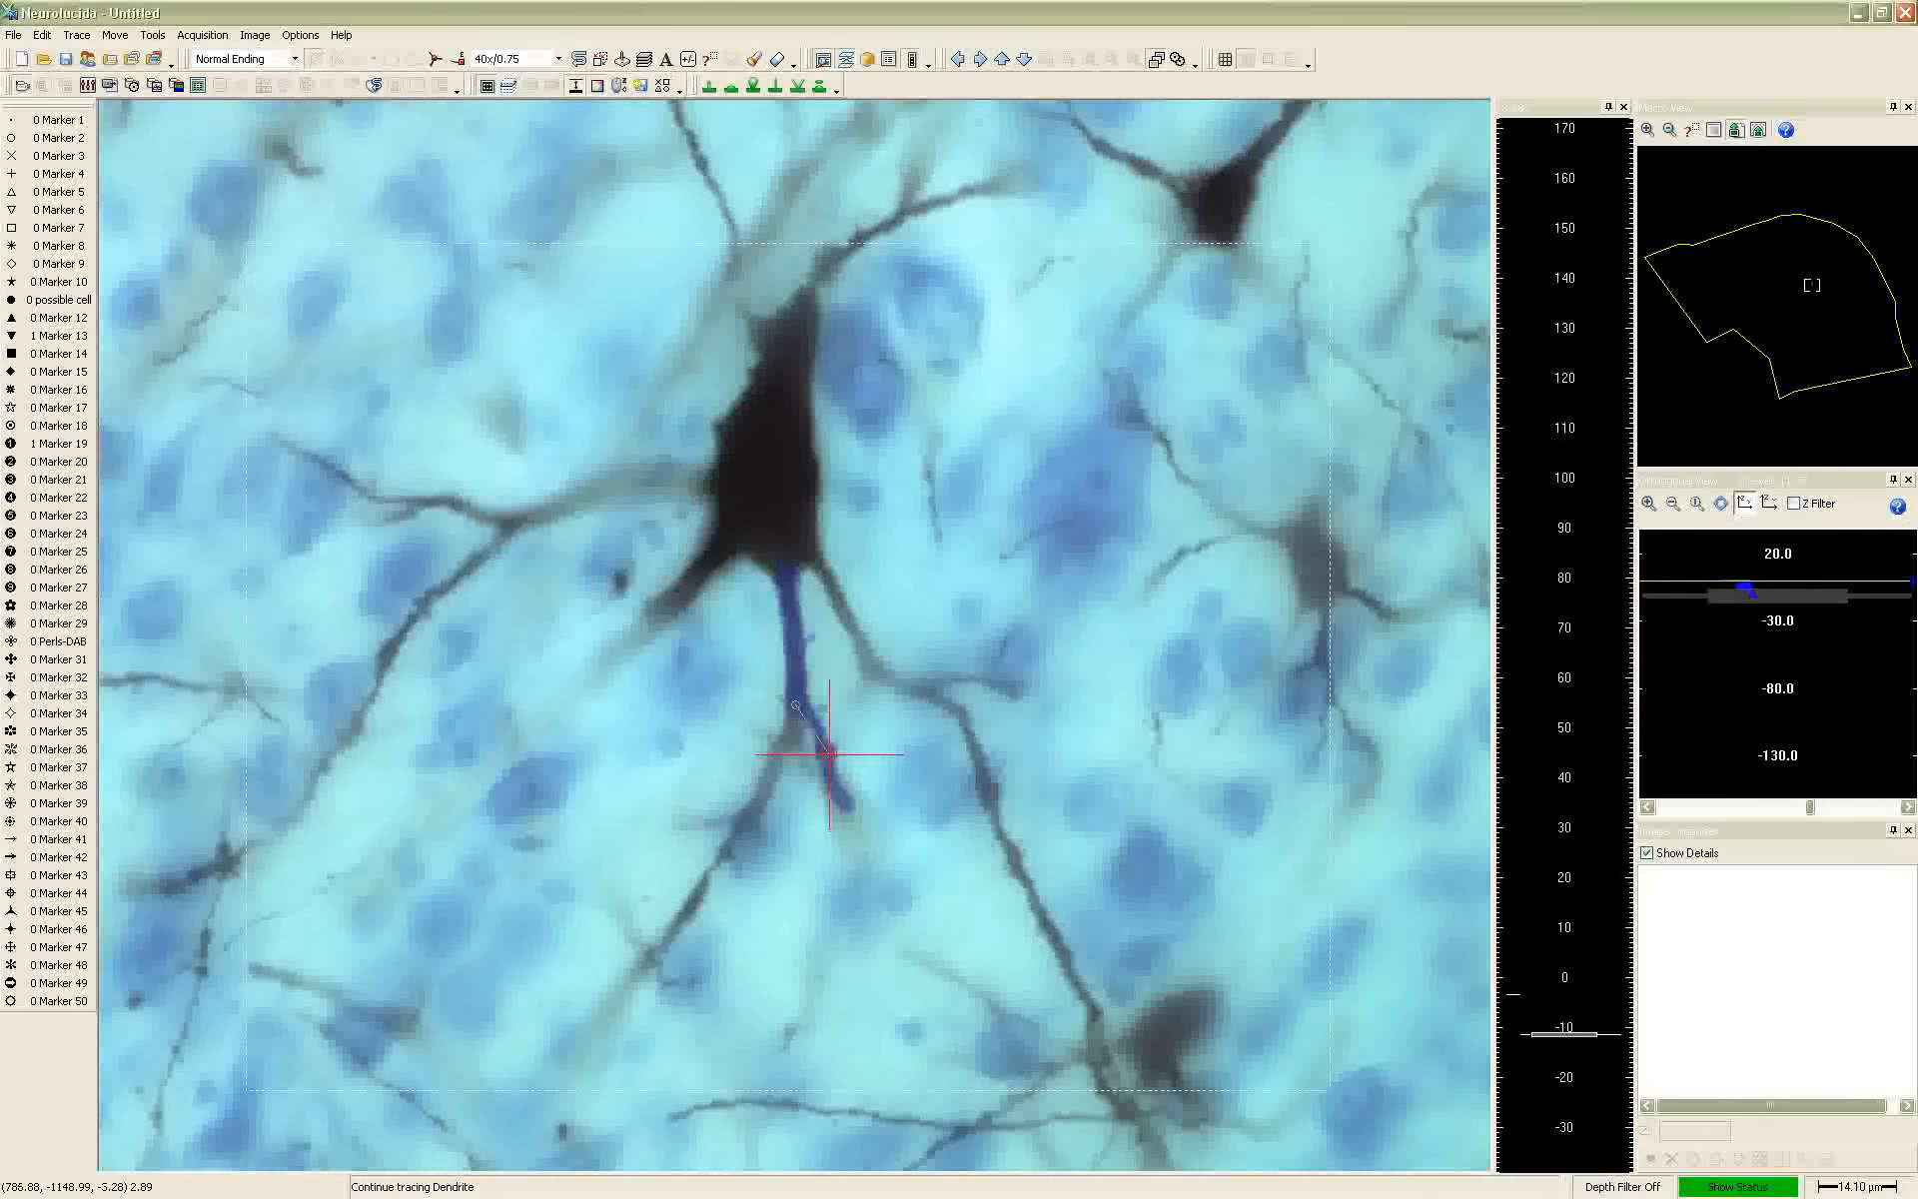
Refocus on the left-hand branch and insert a bifurcating node just below the first branch point
{"action": "scroll", "coordinate": [829, 755], "scroll_direction": "up", "scroll_amount": 4}
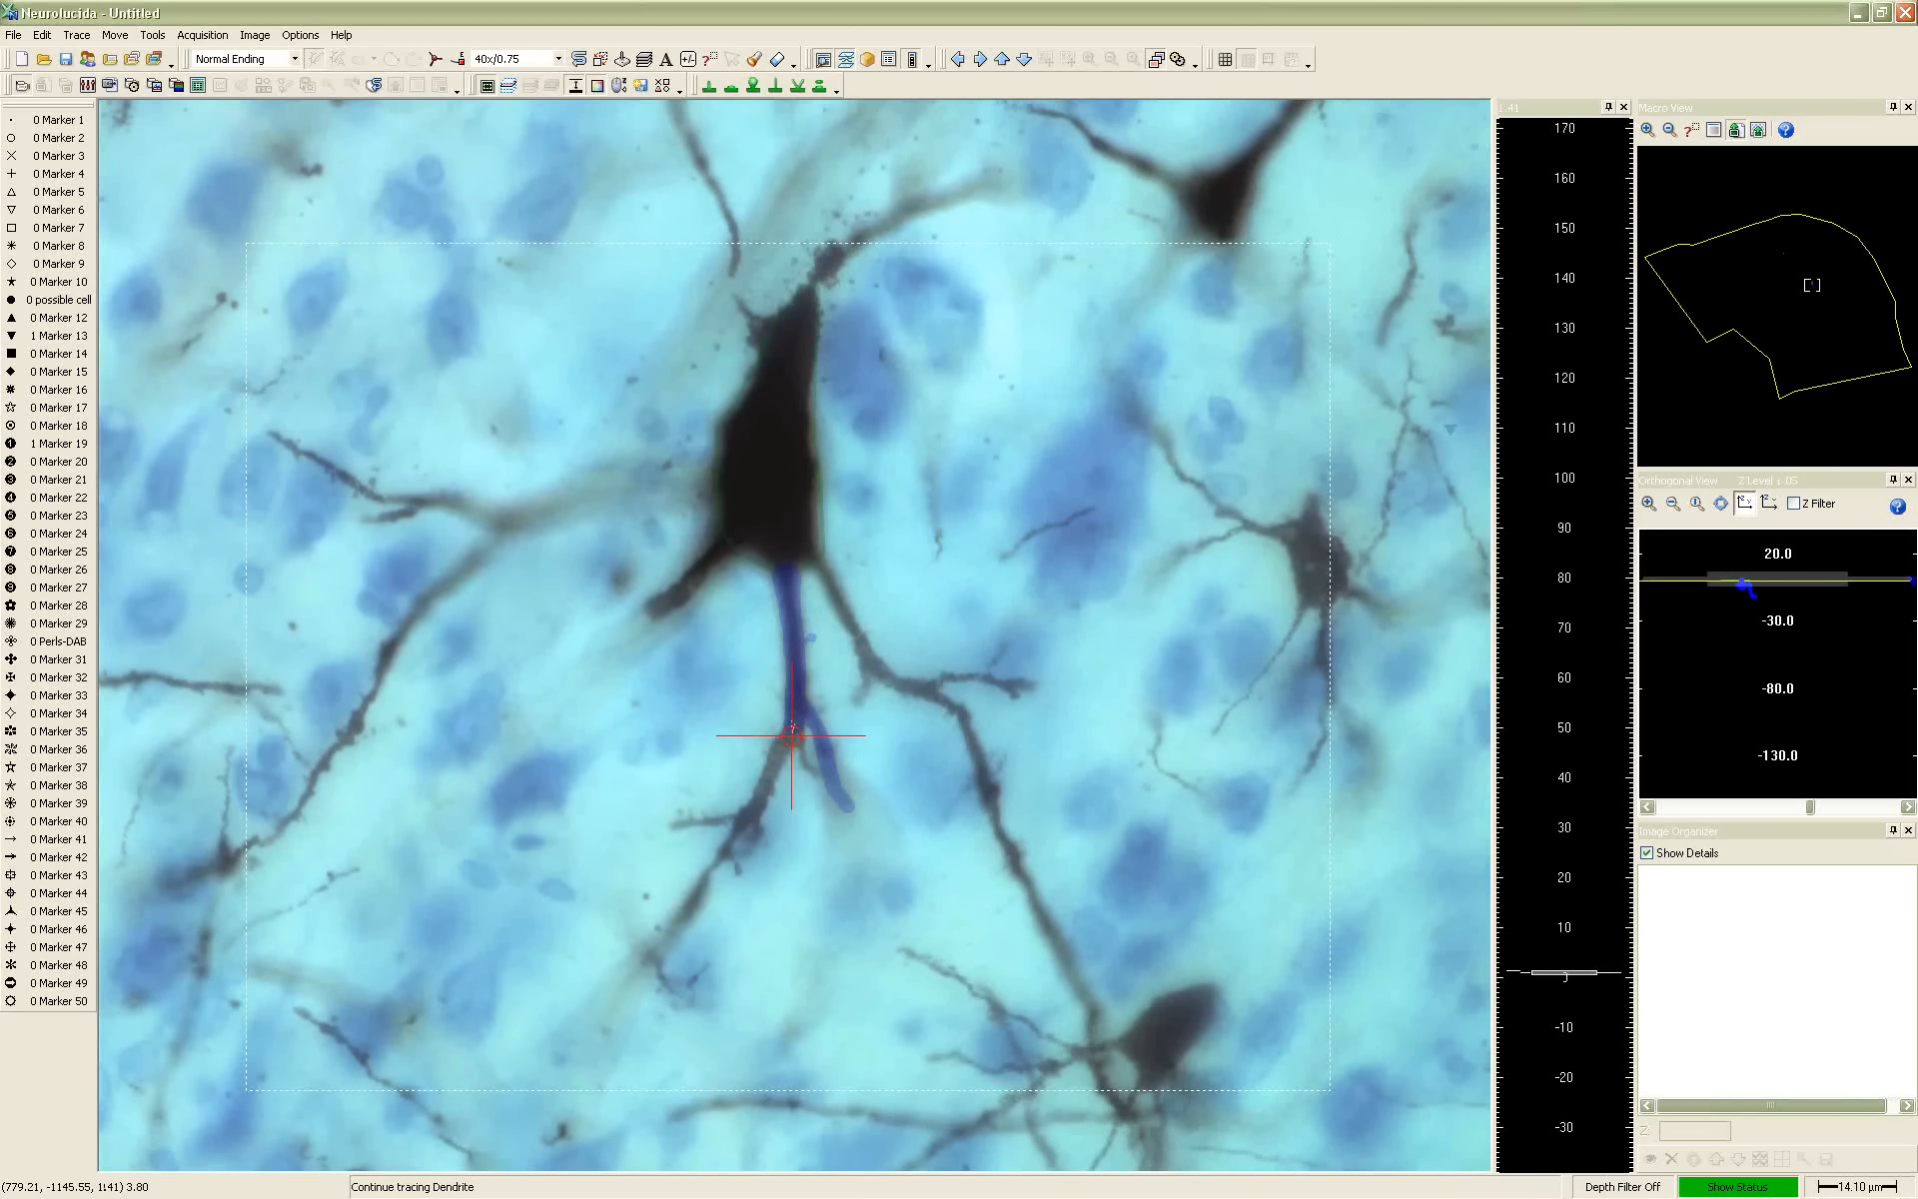
{"action": "right_click", "coordinate": [792, 736]}
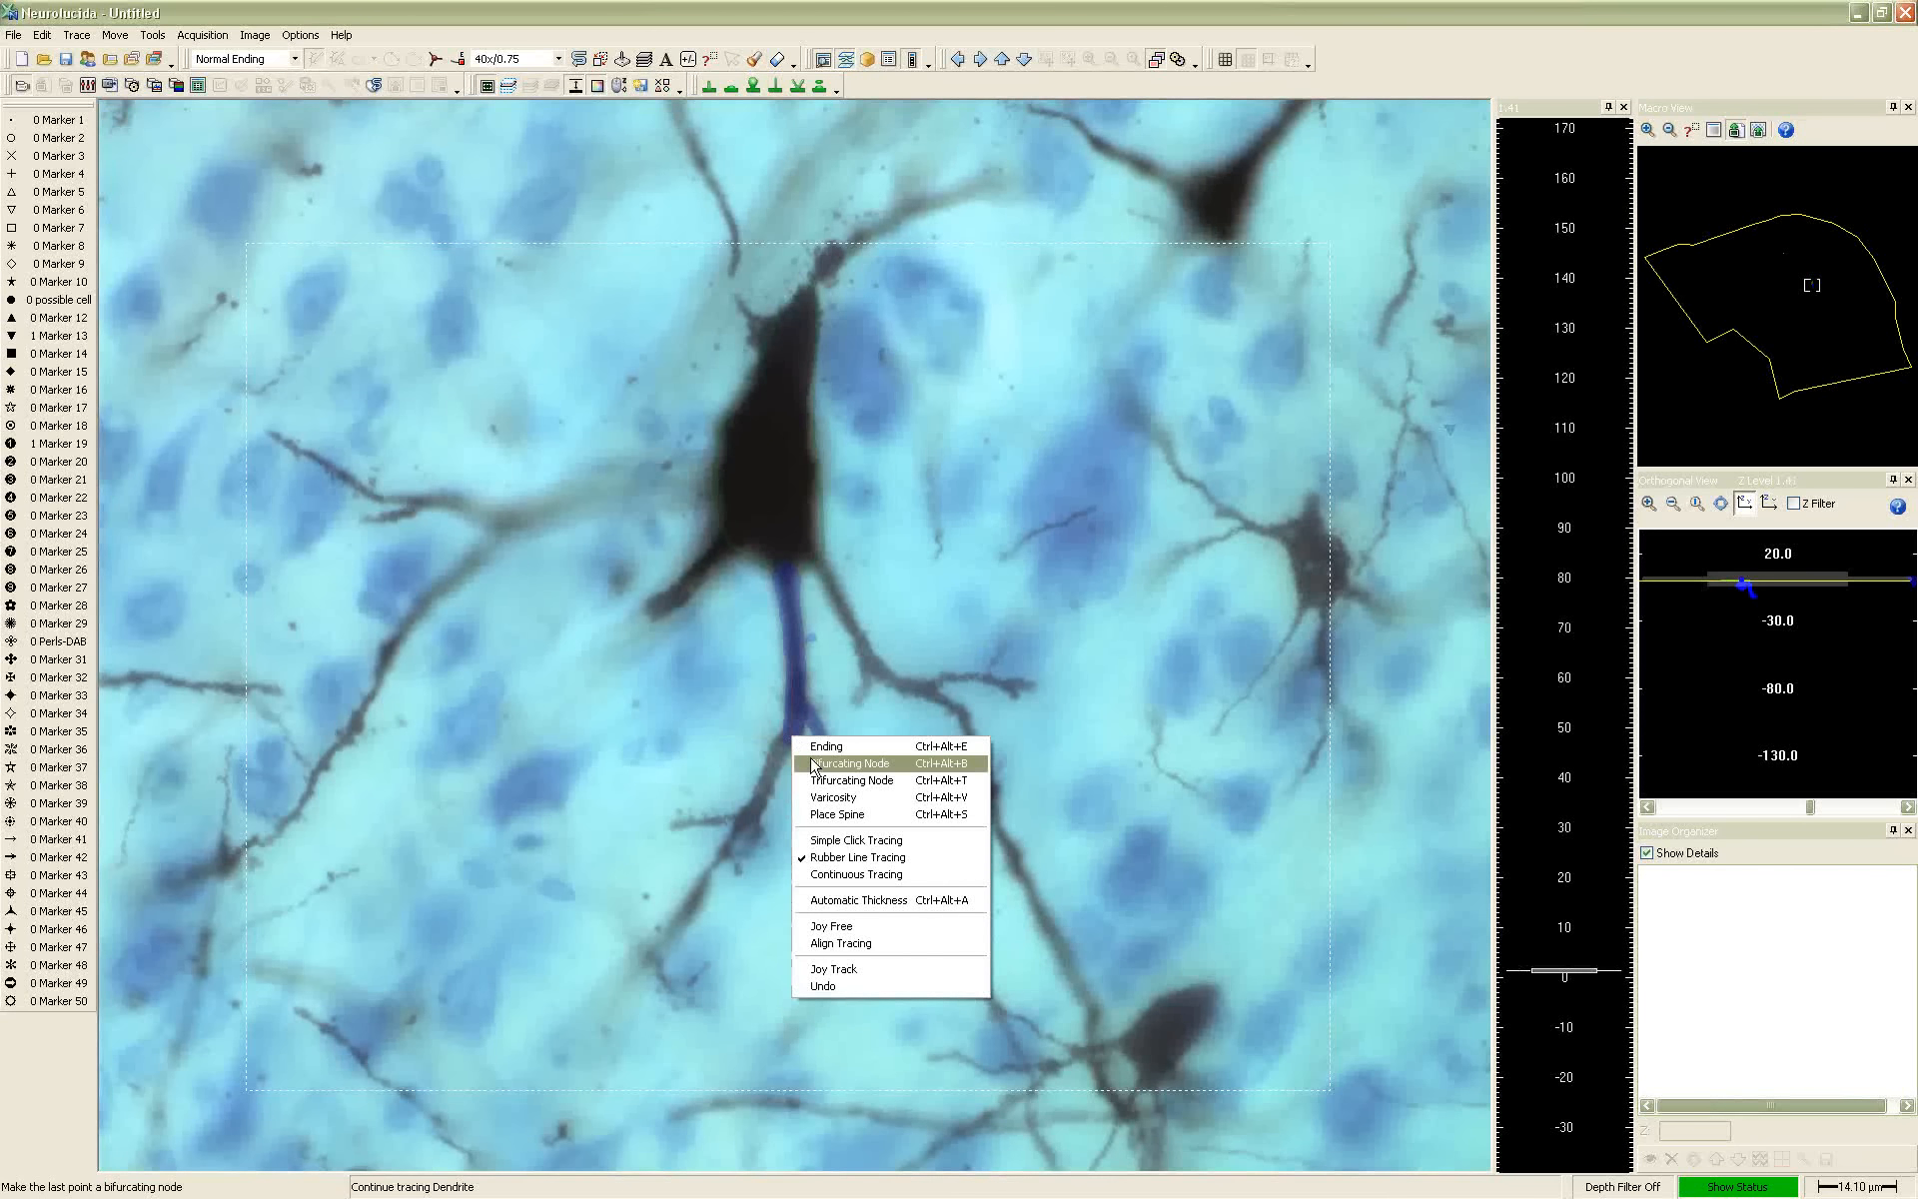
{"action": "left_click", "coordinate": [815, 765]}
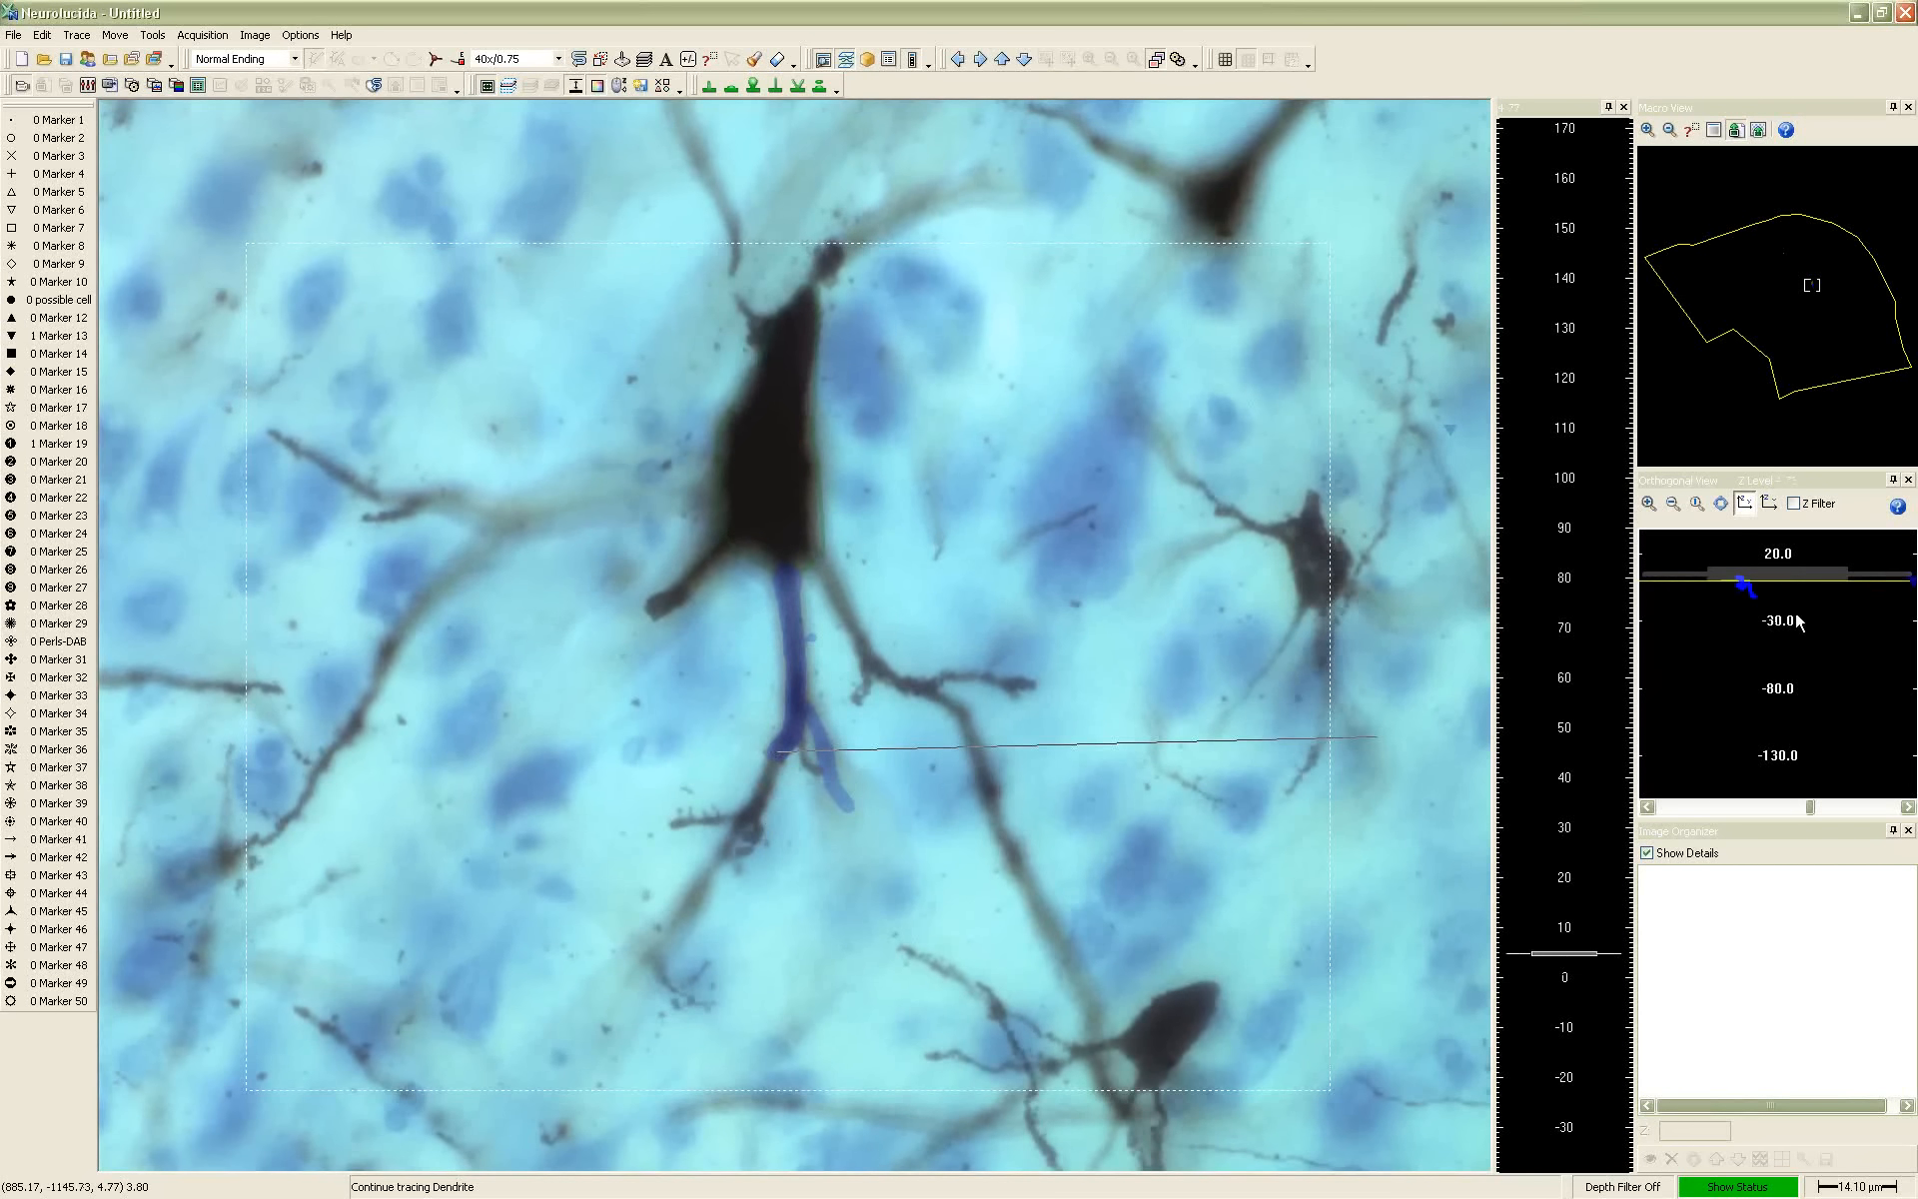
Enable the Z Filter in the Orthogonal View with a symmetric range of 2.0
{"action": "left_click", "coordinate": [1794, 505]}
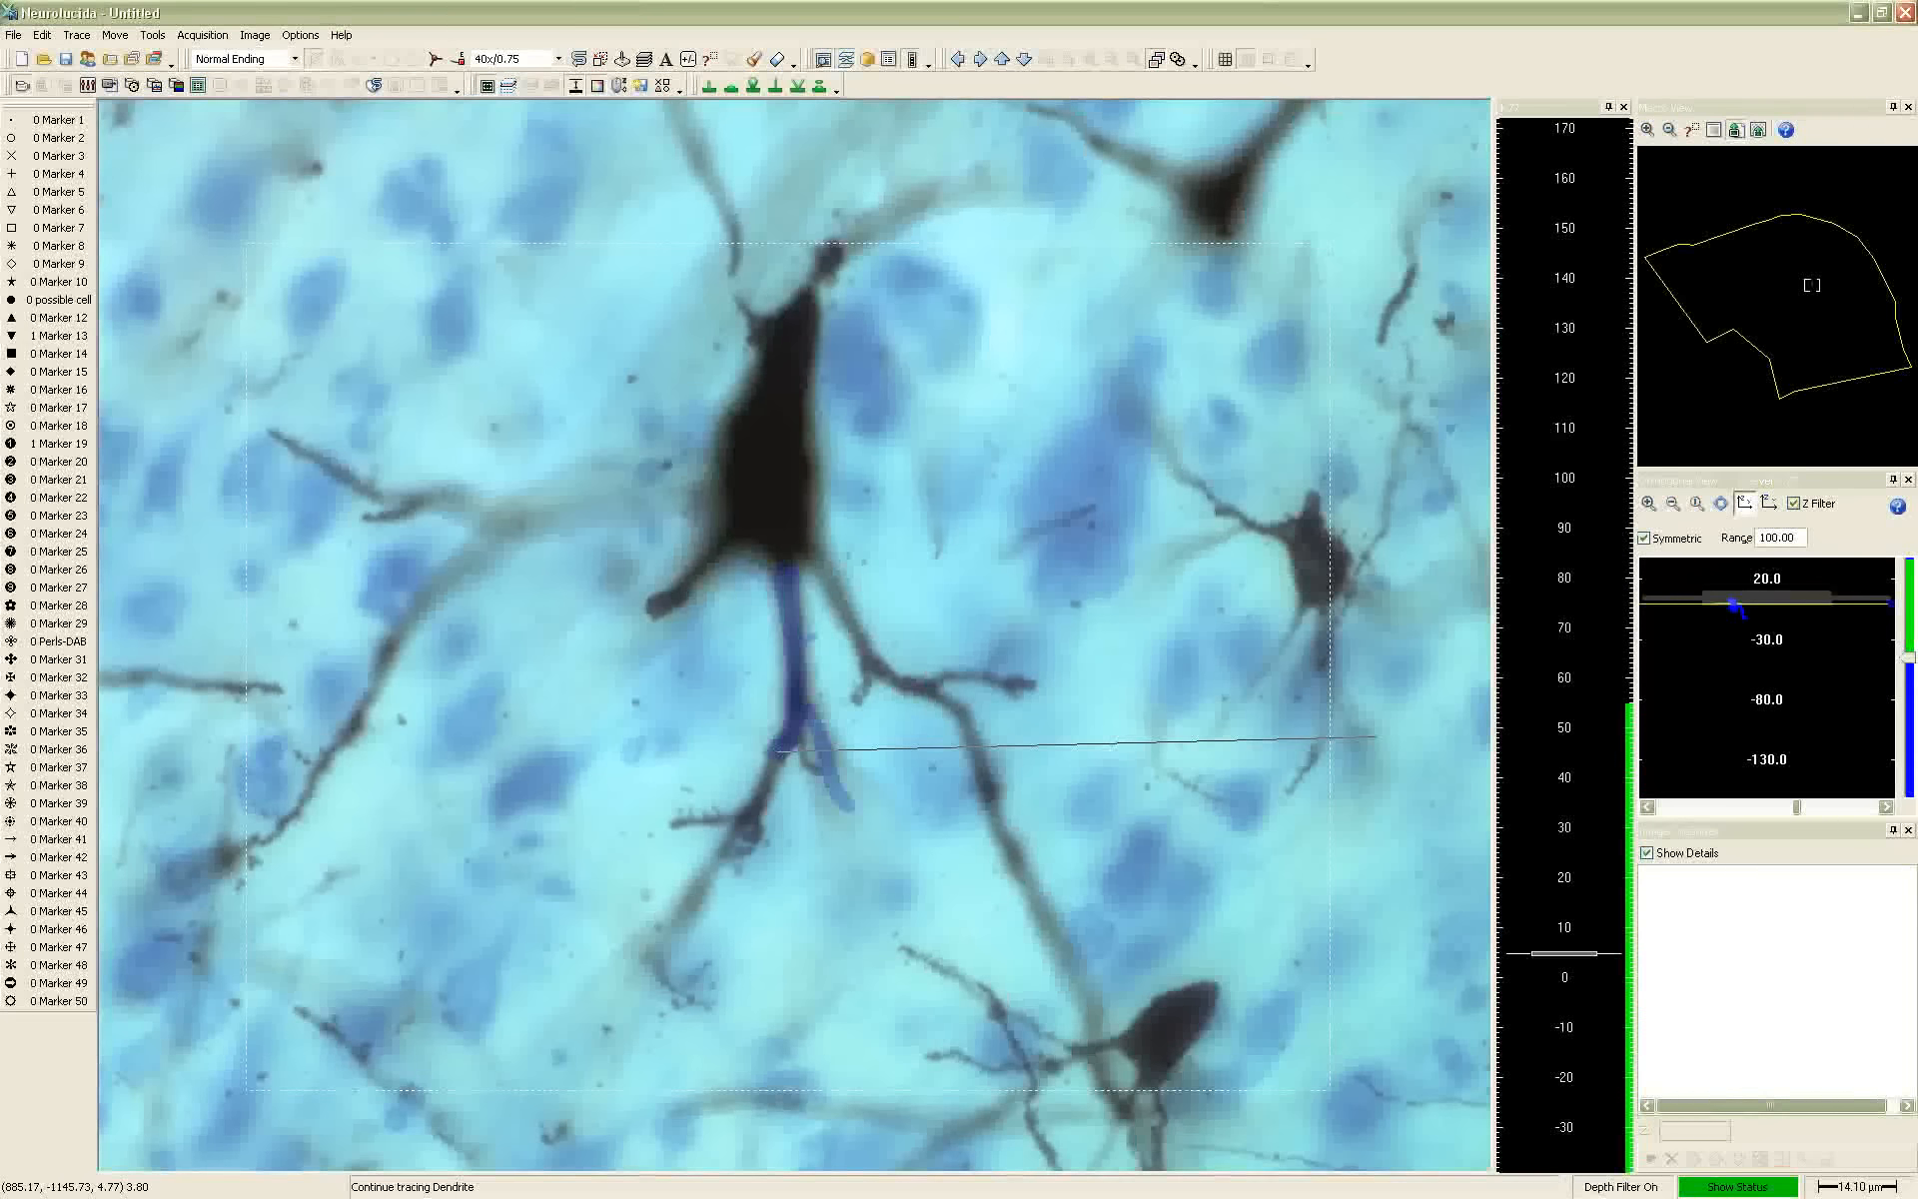
{"action": "left_click_drag", "start_coordinate": [1796, 539], "coordinate": [1748, 540]}
{"action": "type", "text": "2.0"}
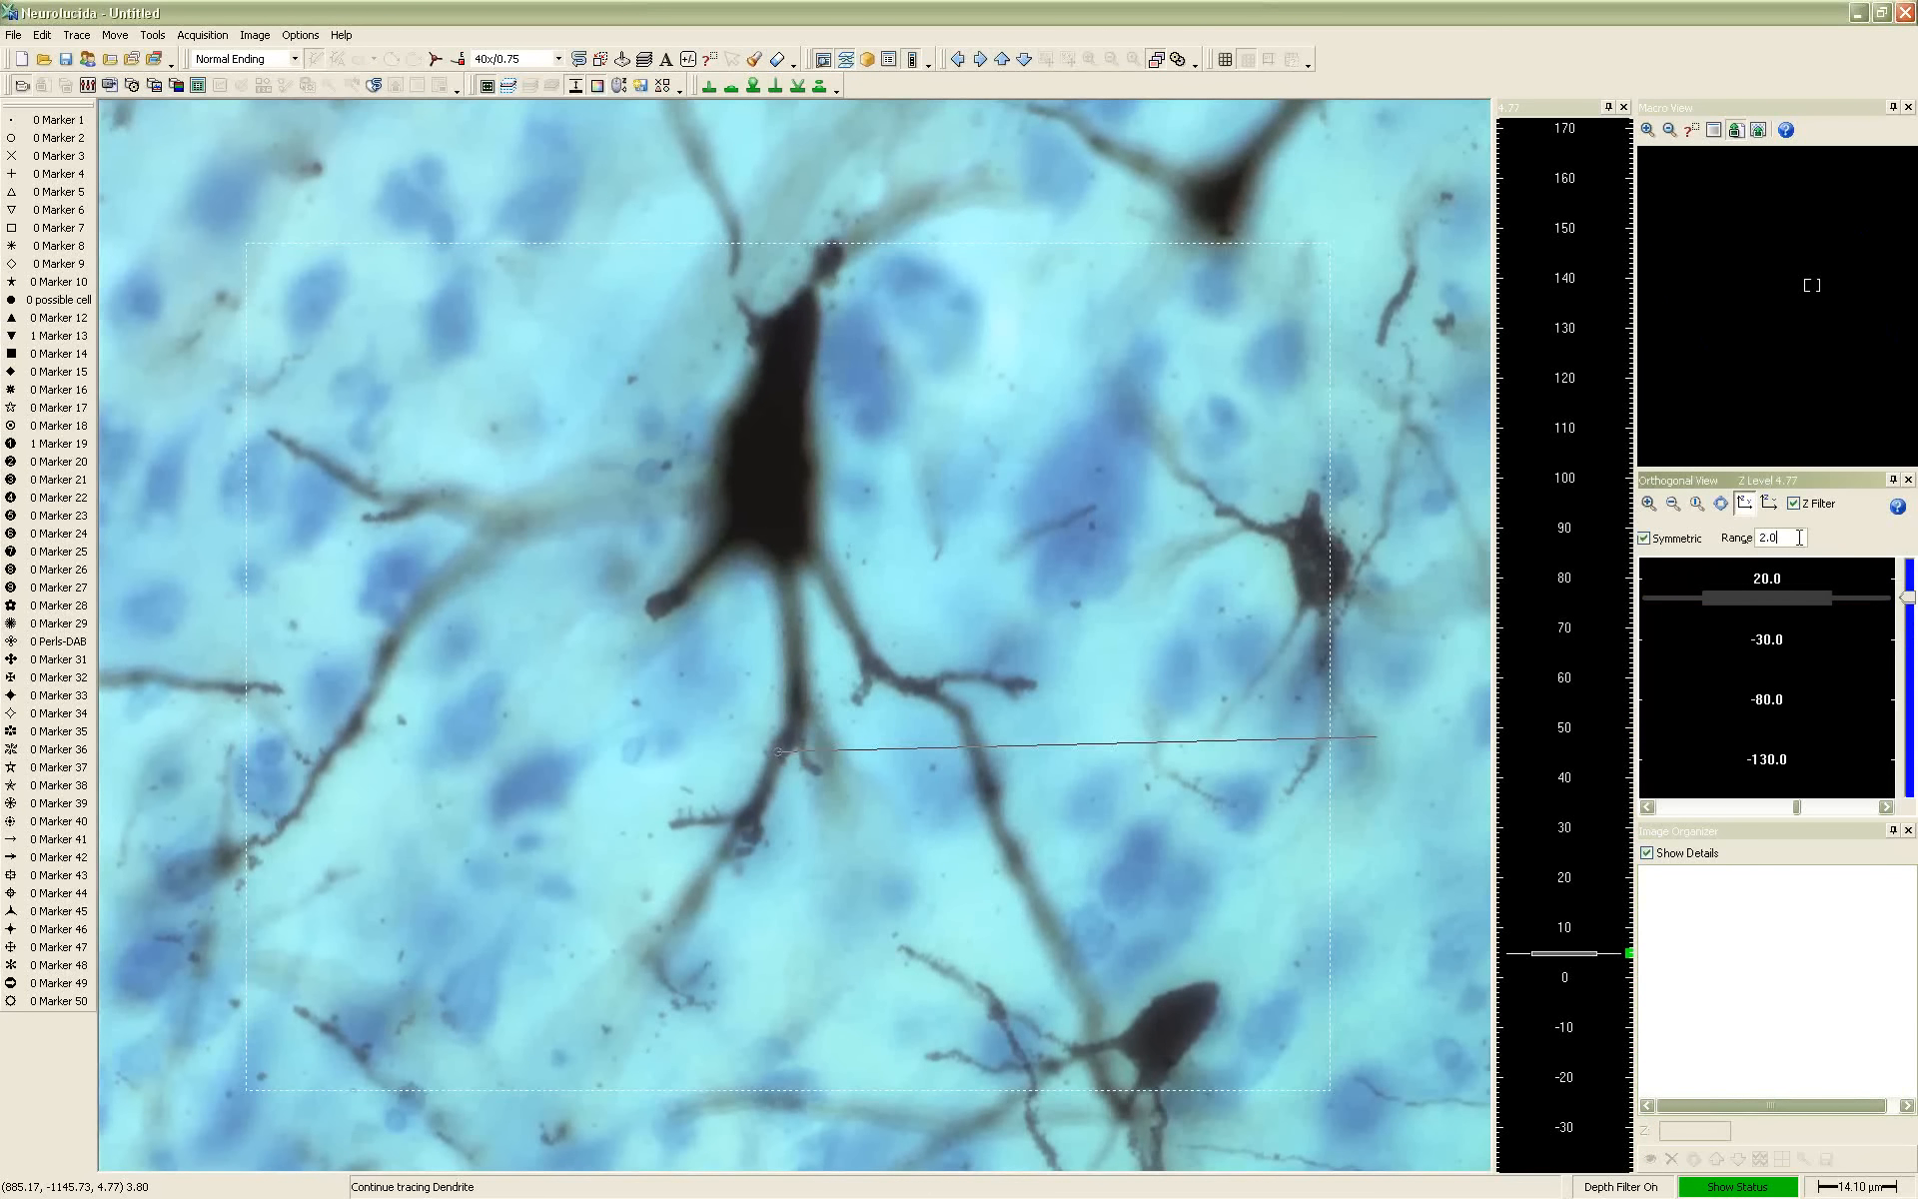
{"action": "left_click", "coordinate": [1748, 501]}
{"action": "left_click", "coordinate": [1749, 506]}
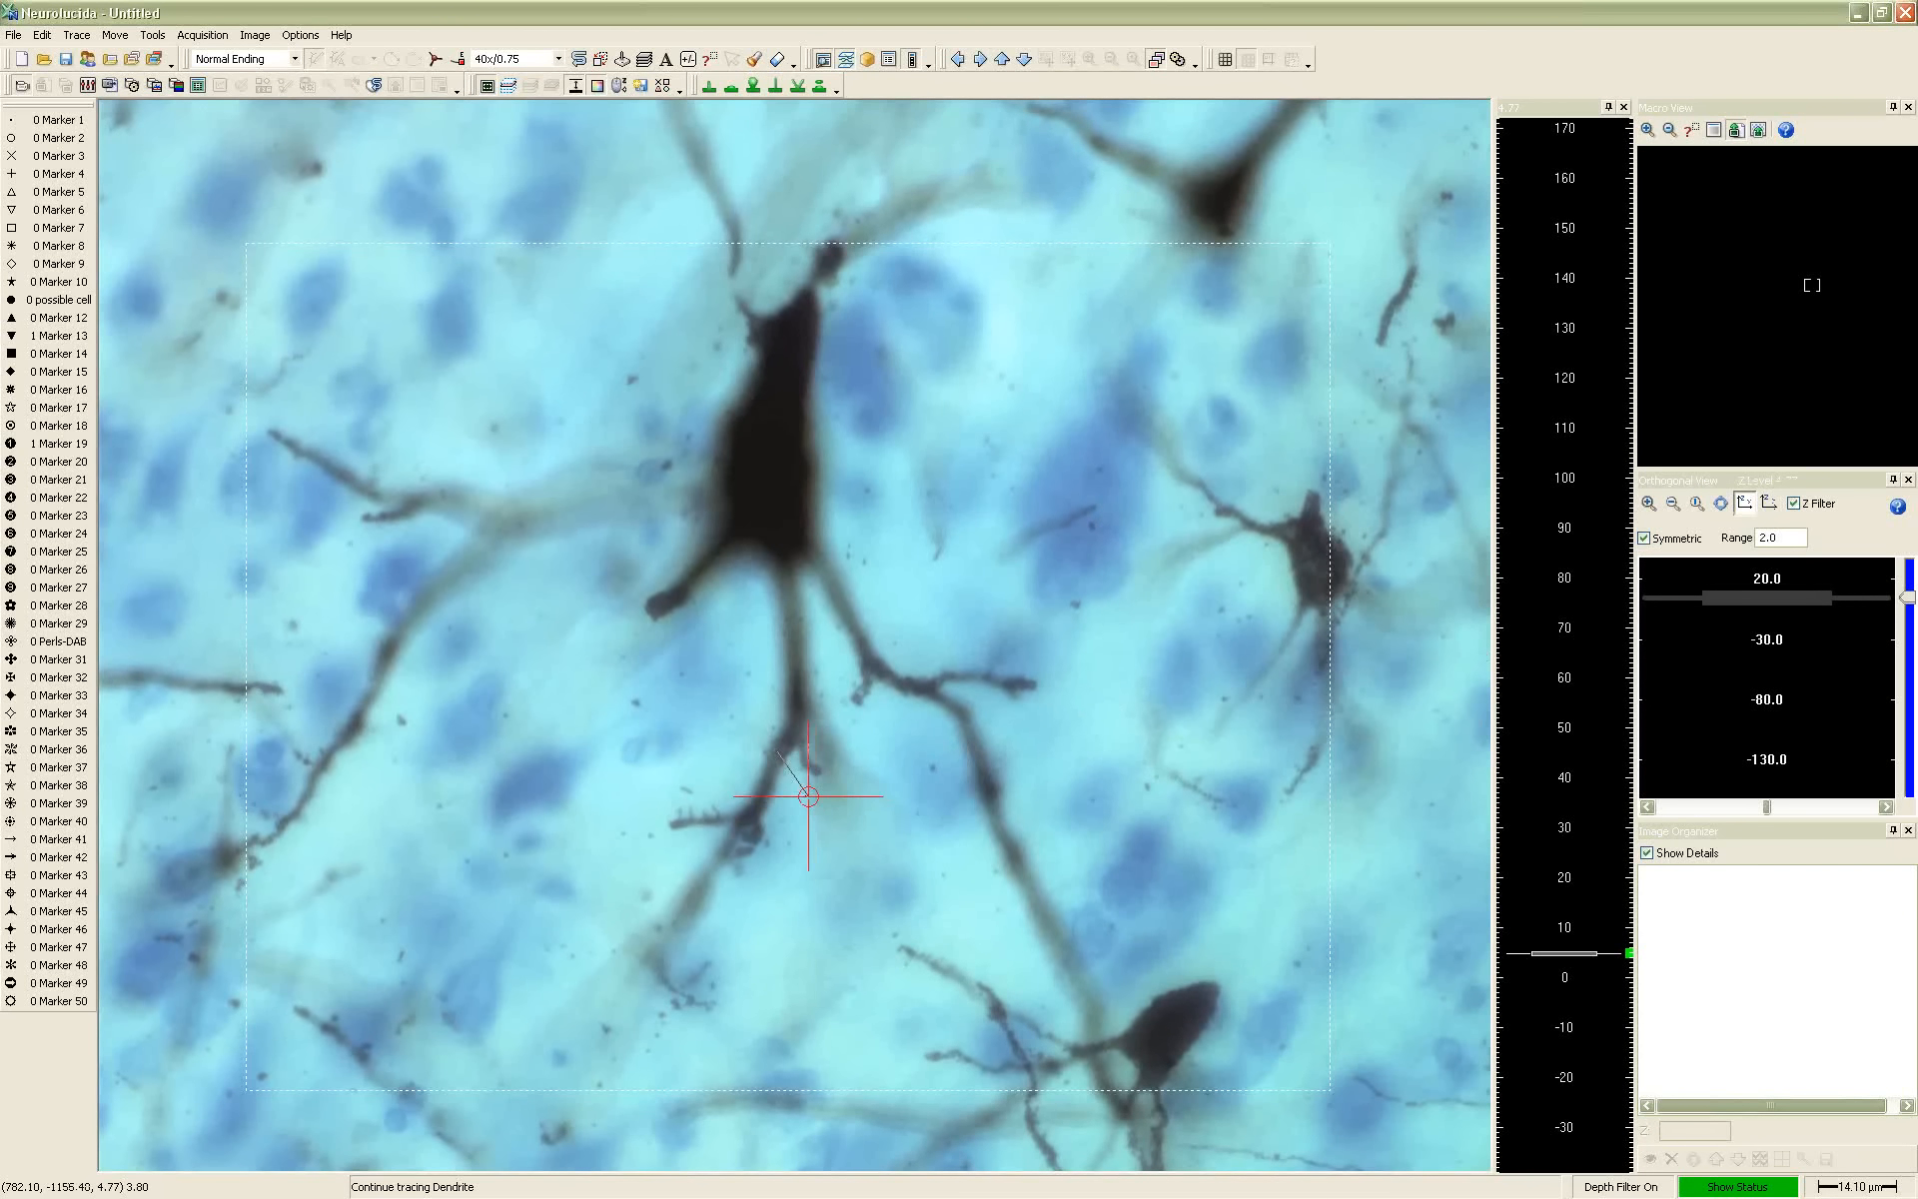
Trace the left-hand branch down to its next split, keeping it in focus, and insert a bifurcating node there
{"action": "scroll", "coordinate": [792, 782], "scroll_direction": "up", "scroll_amount": 2}
{"action": "scroll", "coordinate": [788, 778], "scroll_direction": "down", "scroll_amount": 2}
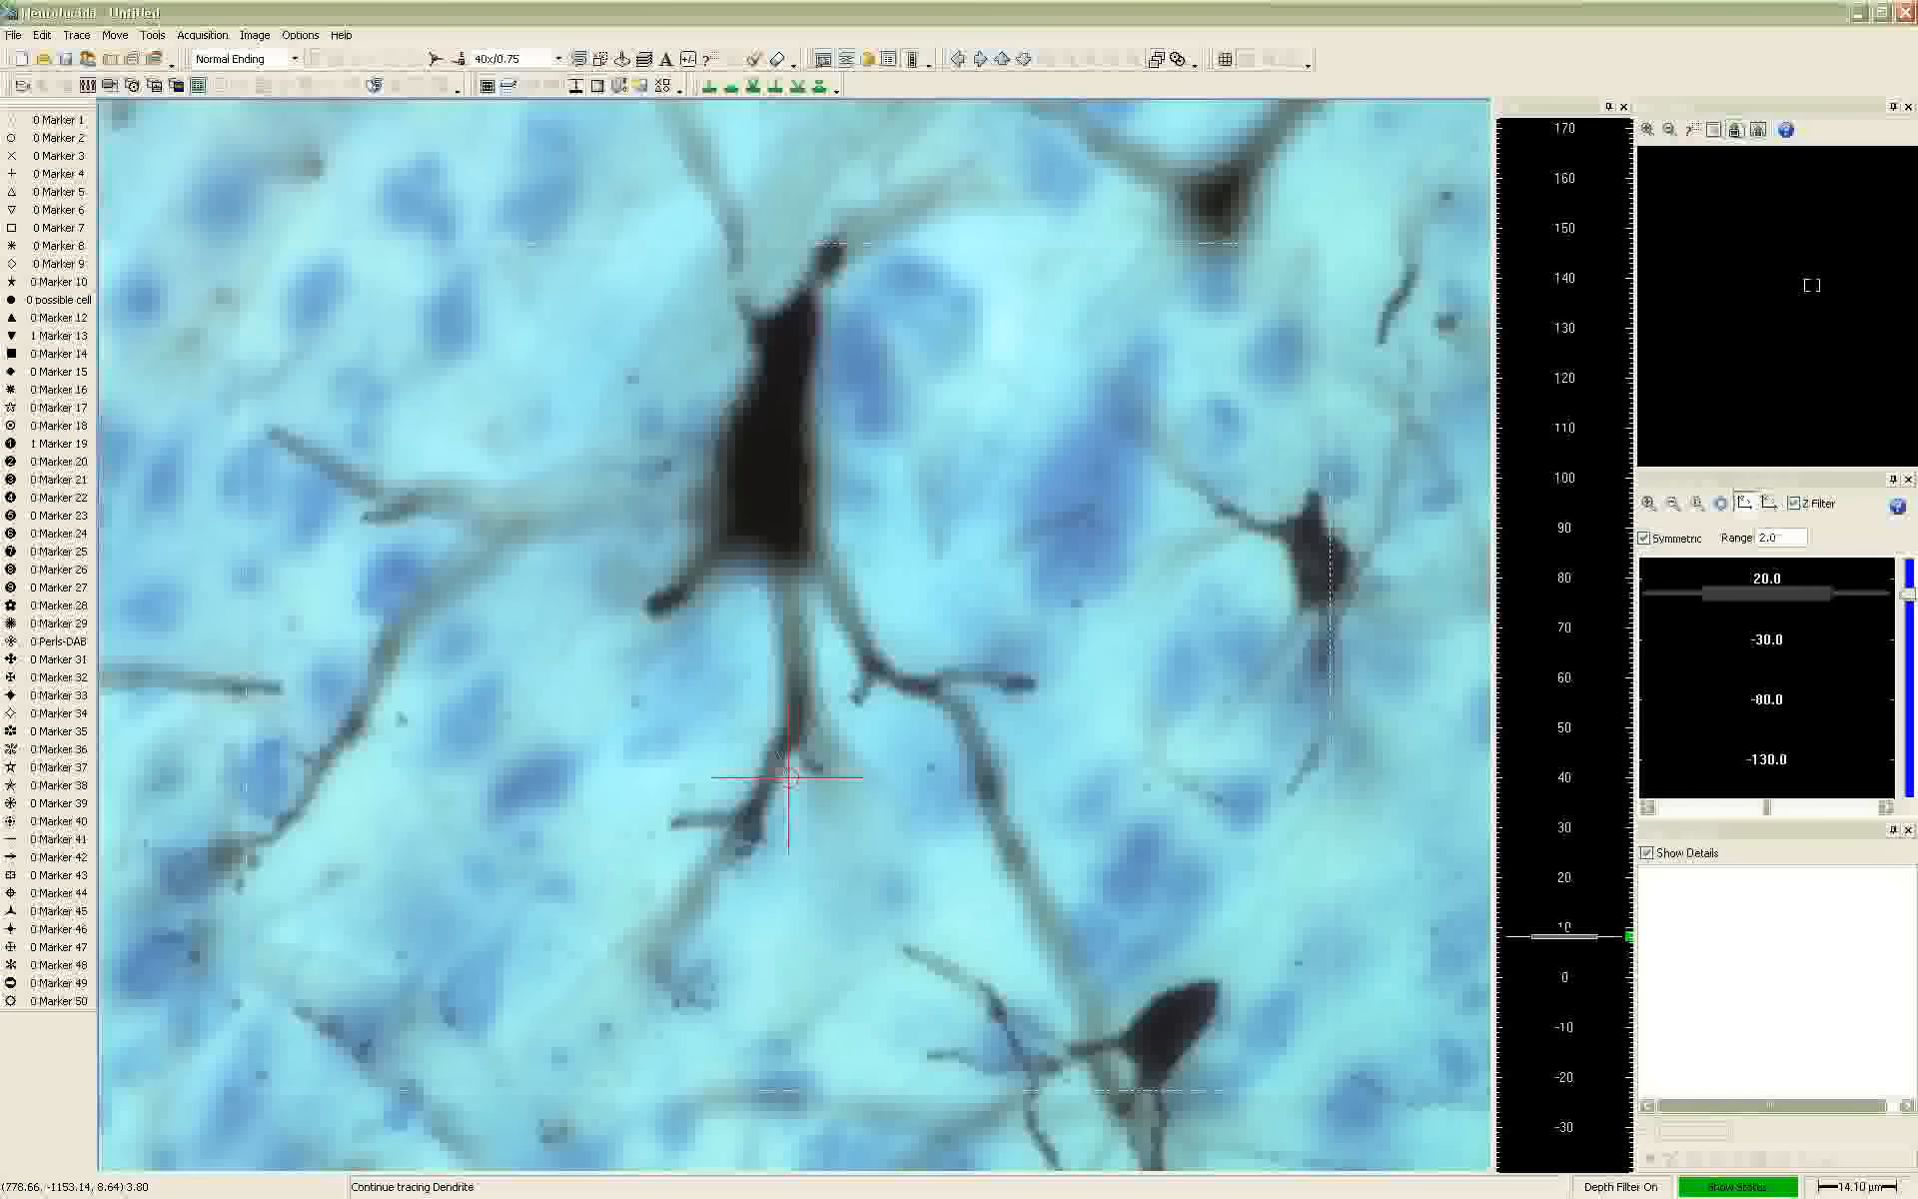
{"action": "scroll", "coordinate": [785, 769], "scroll_direction": "down", "scroll_amount": 3}
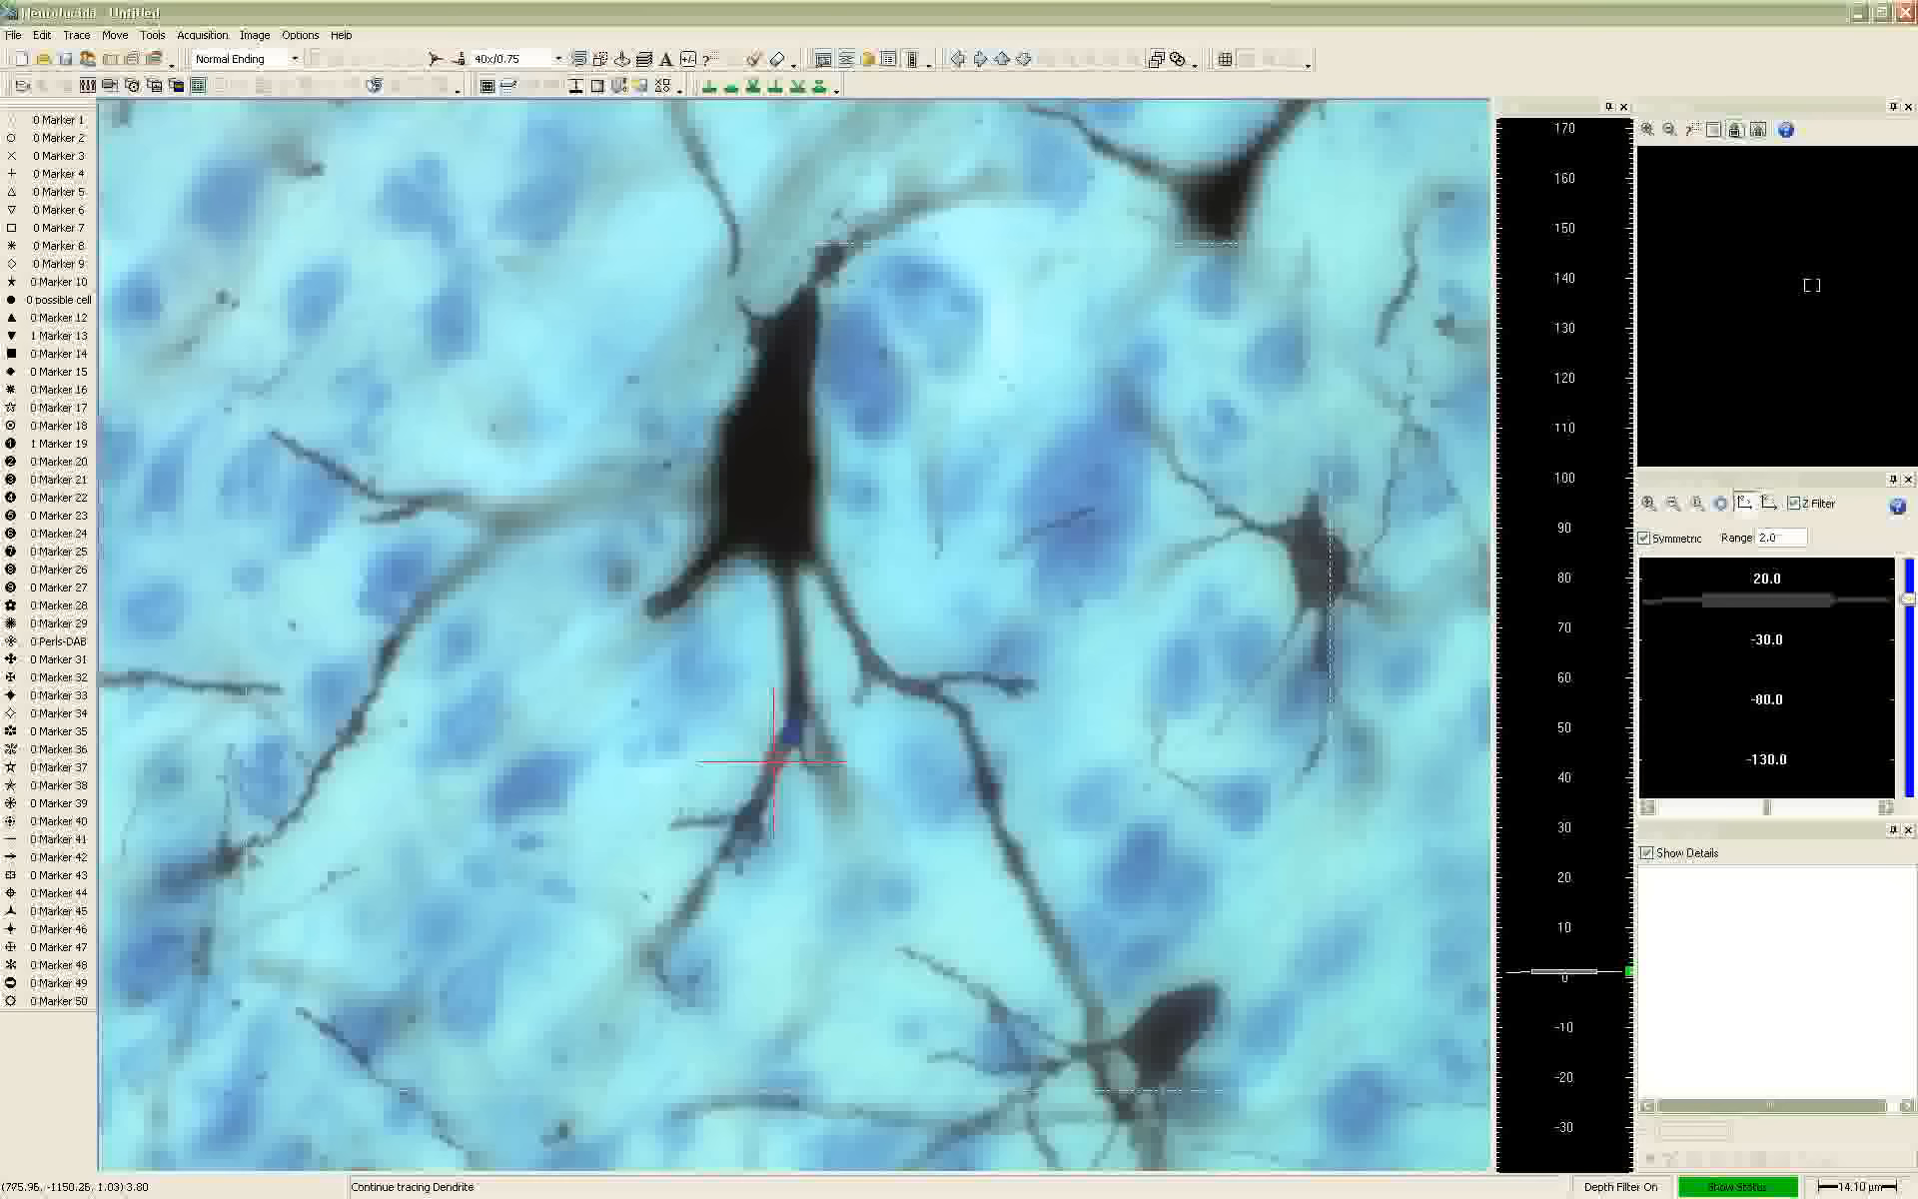
{"action": "scroll", "coordinate": [768, 779], "scroll_direction": "down", "scroll_amount": 3}
{"action": "left_click", "coordinate": [768, 779]}
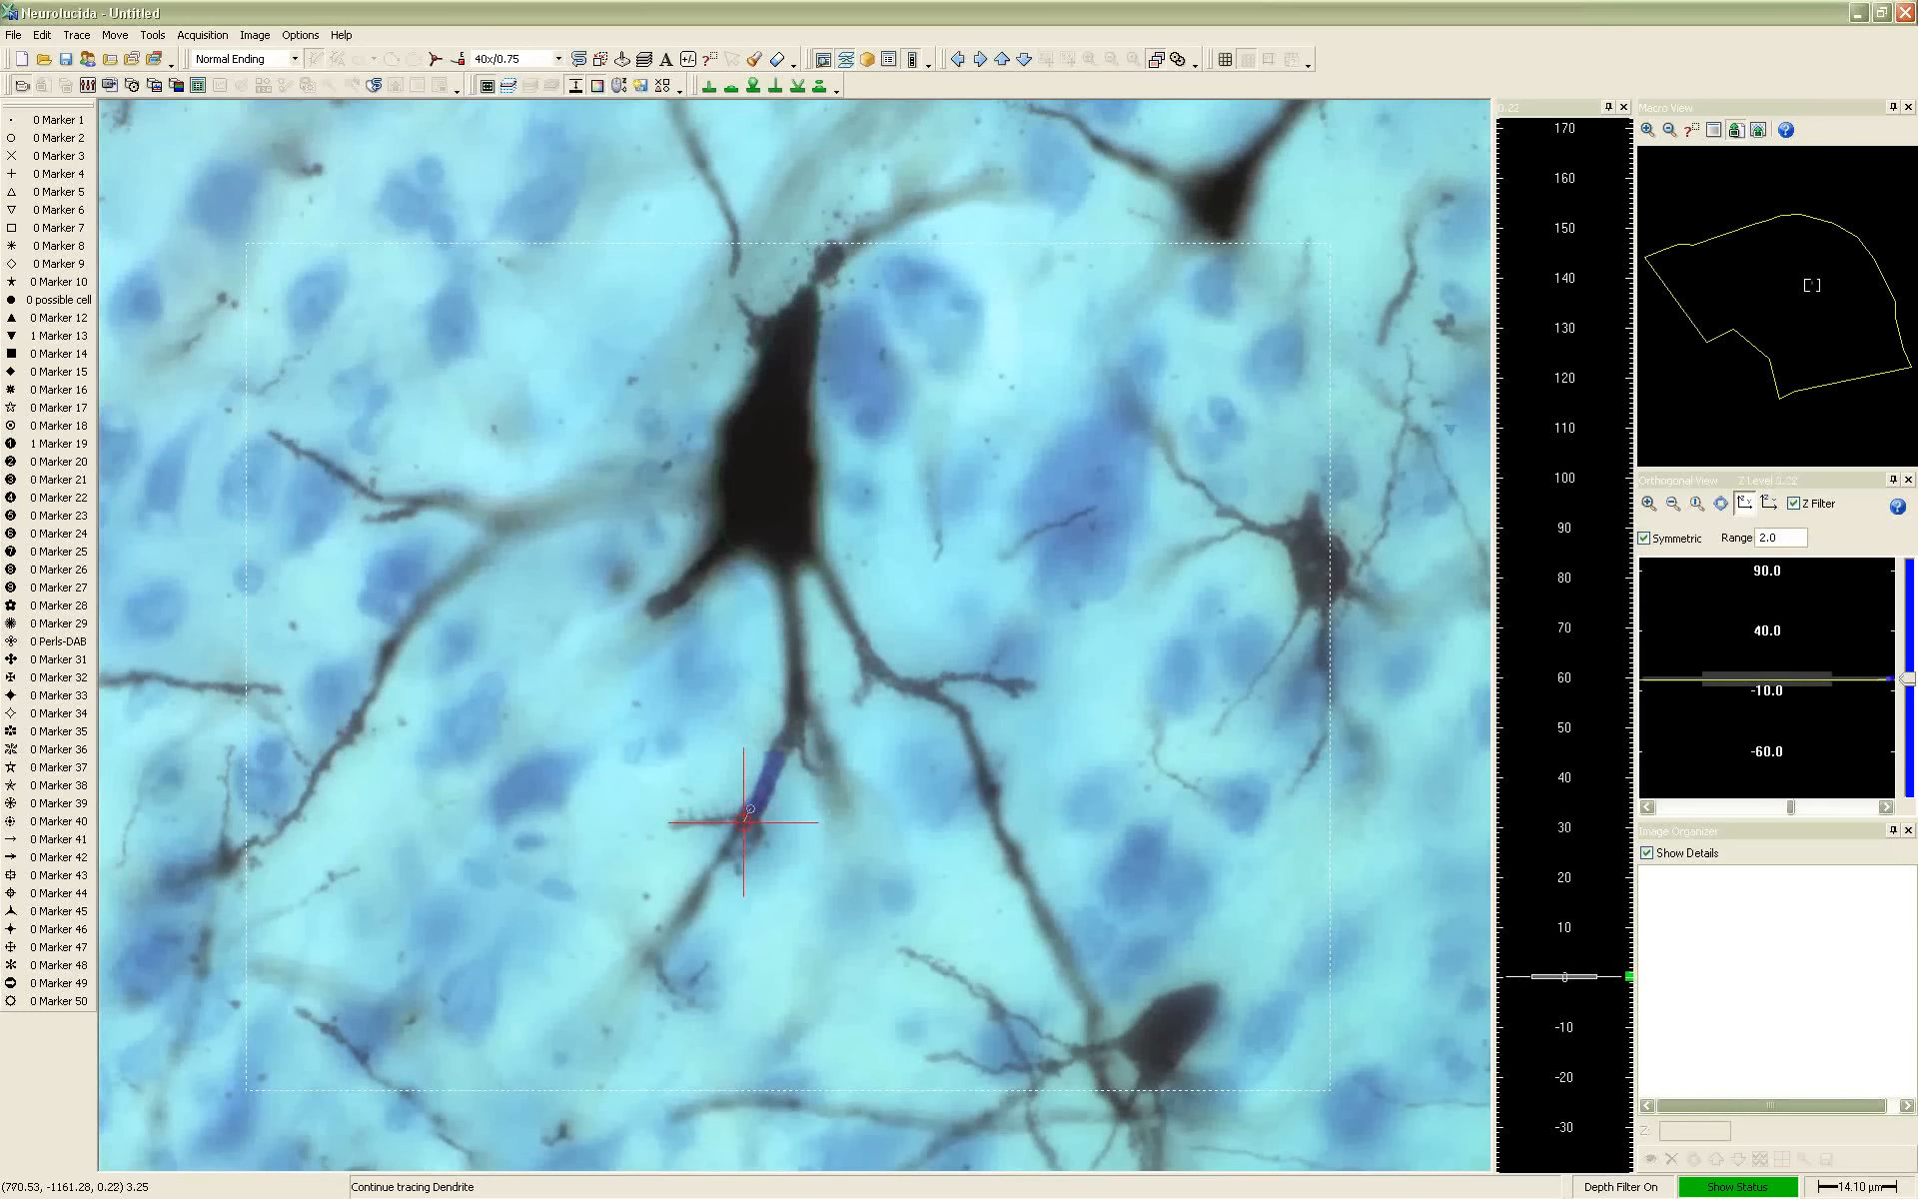
{"action": "right_click", "coordinate": [746, 815]}
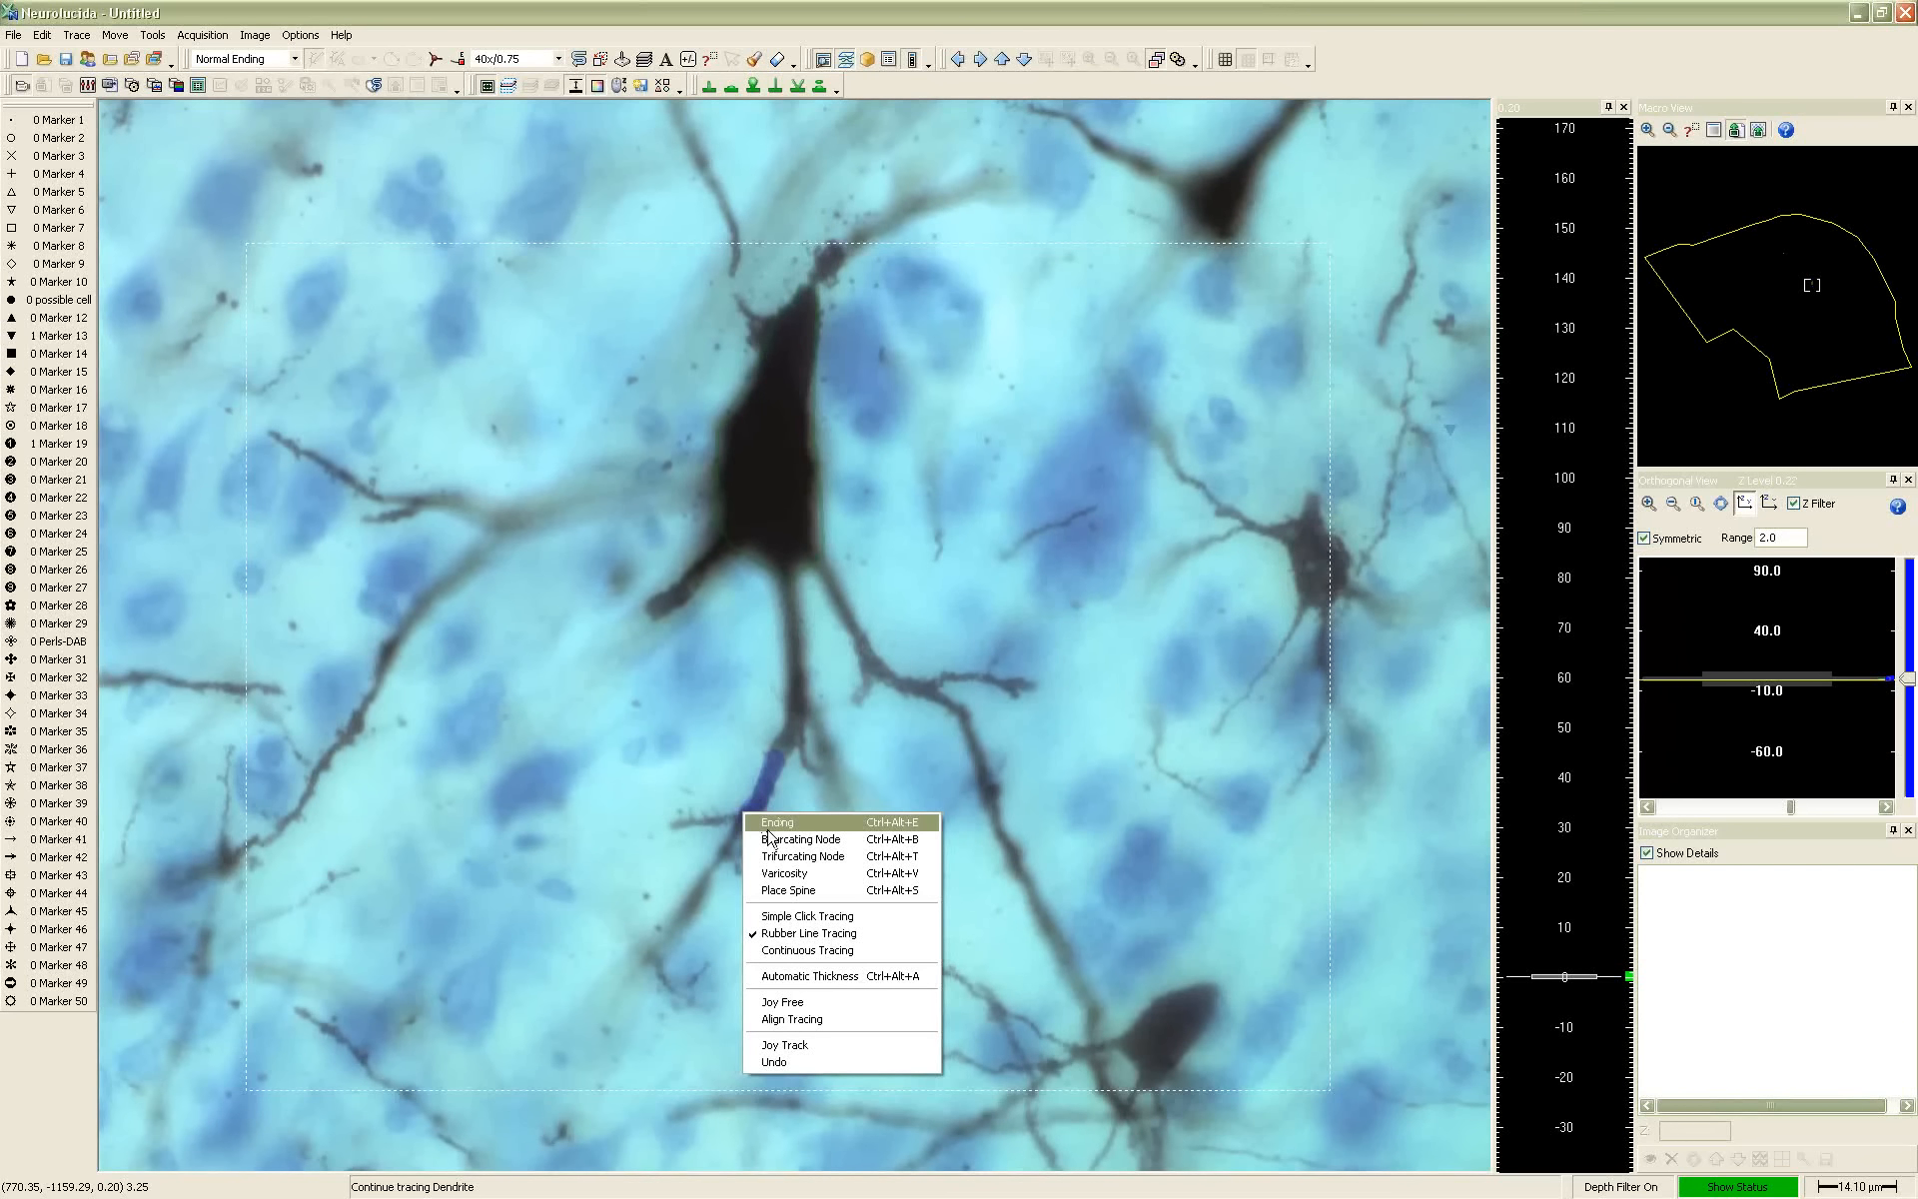
{"action": "left_click", "coordinate": [764, 822]}
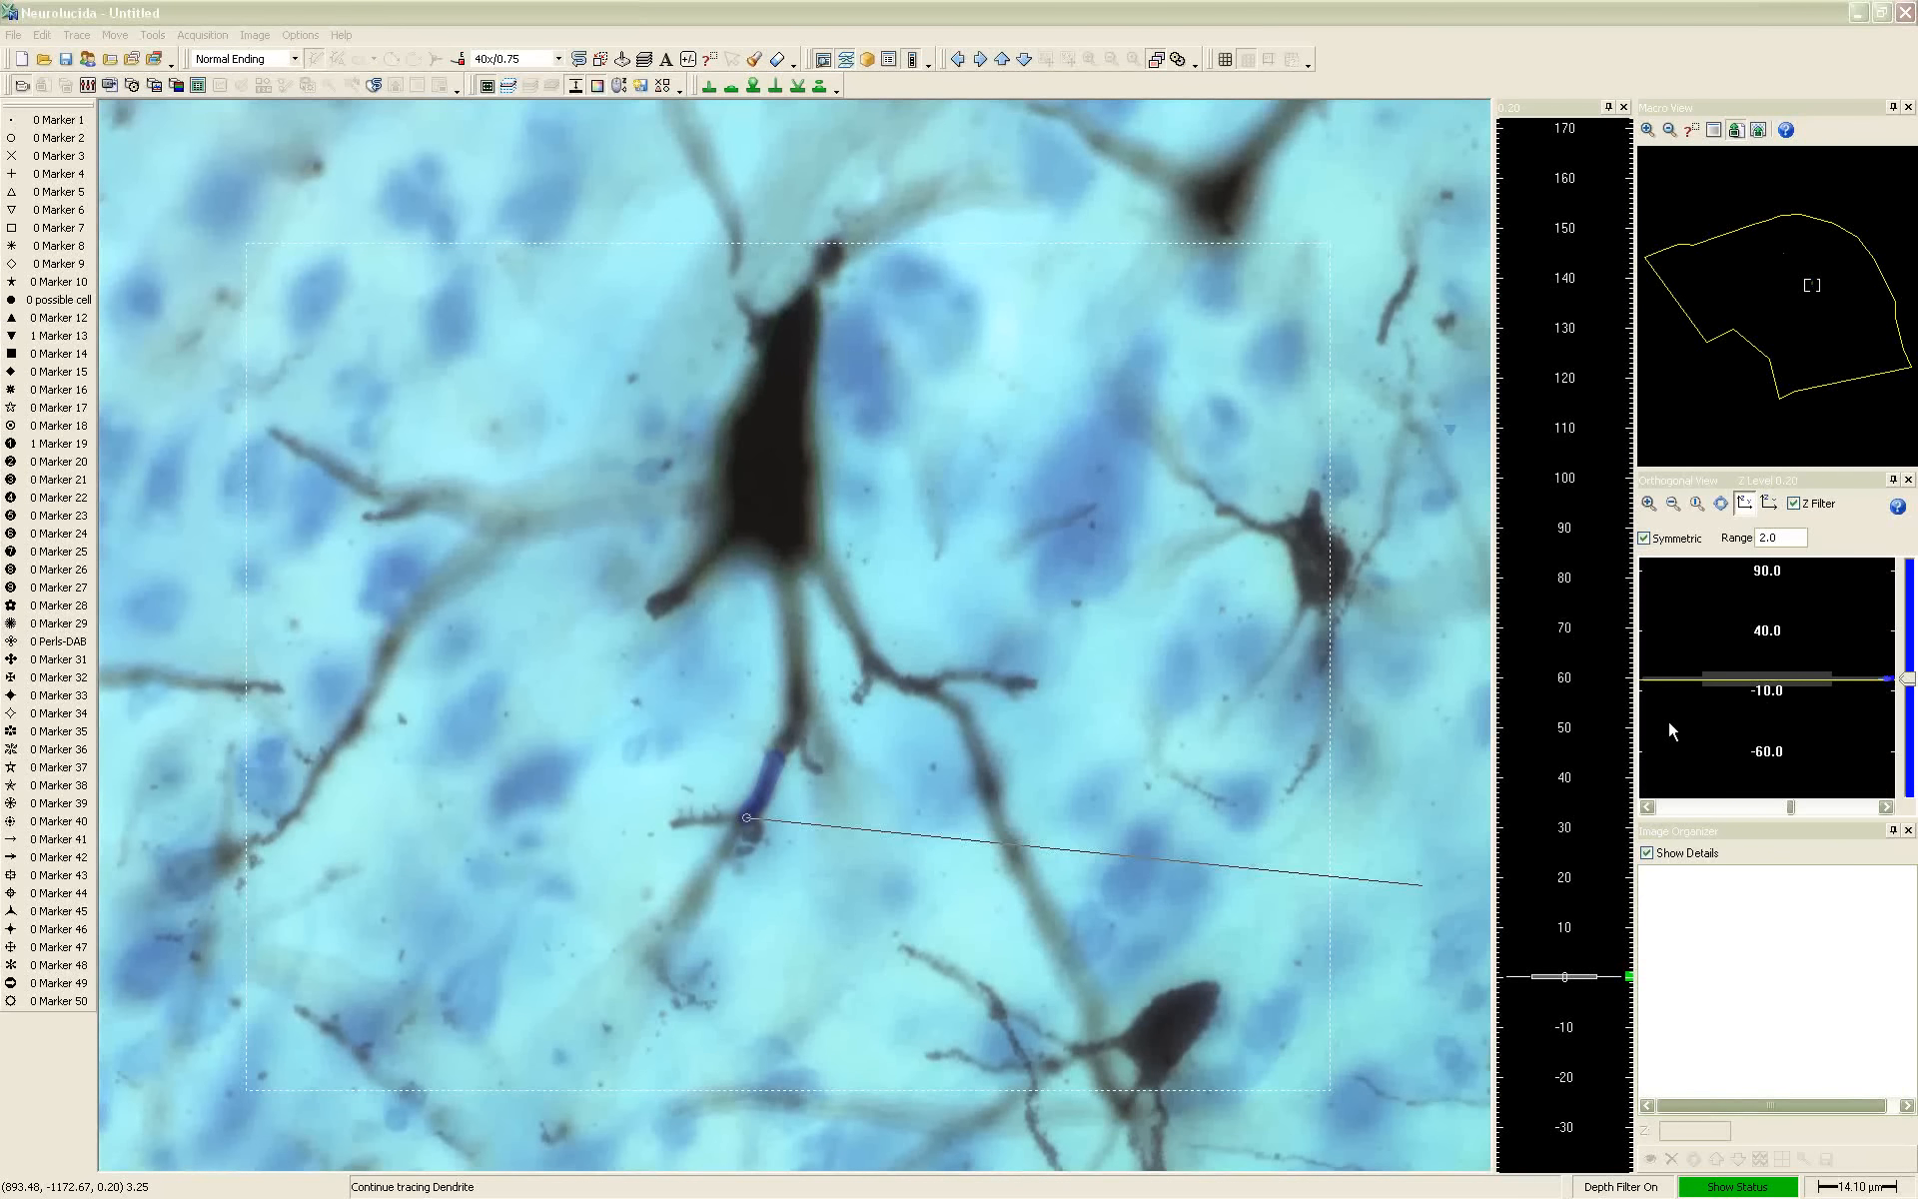
Focus up and down through the tissue around the left-hand branch's last point and mark it as an ending
{"action": "left_click", "coordinate": [746, 817]}
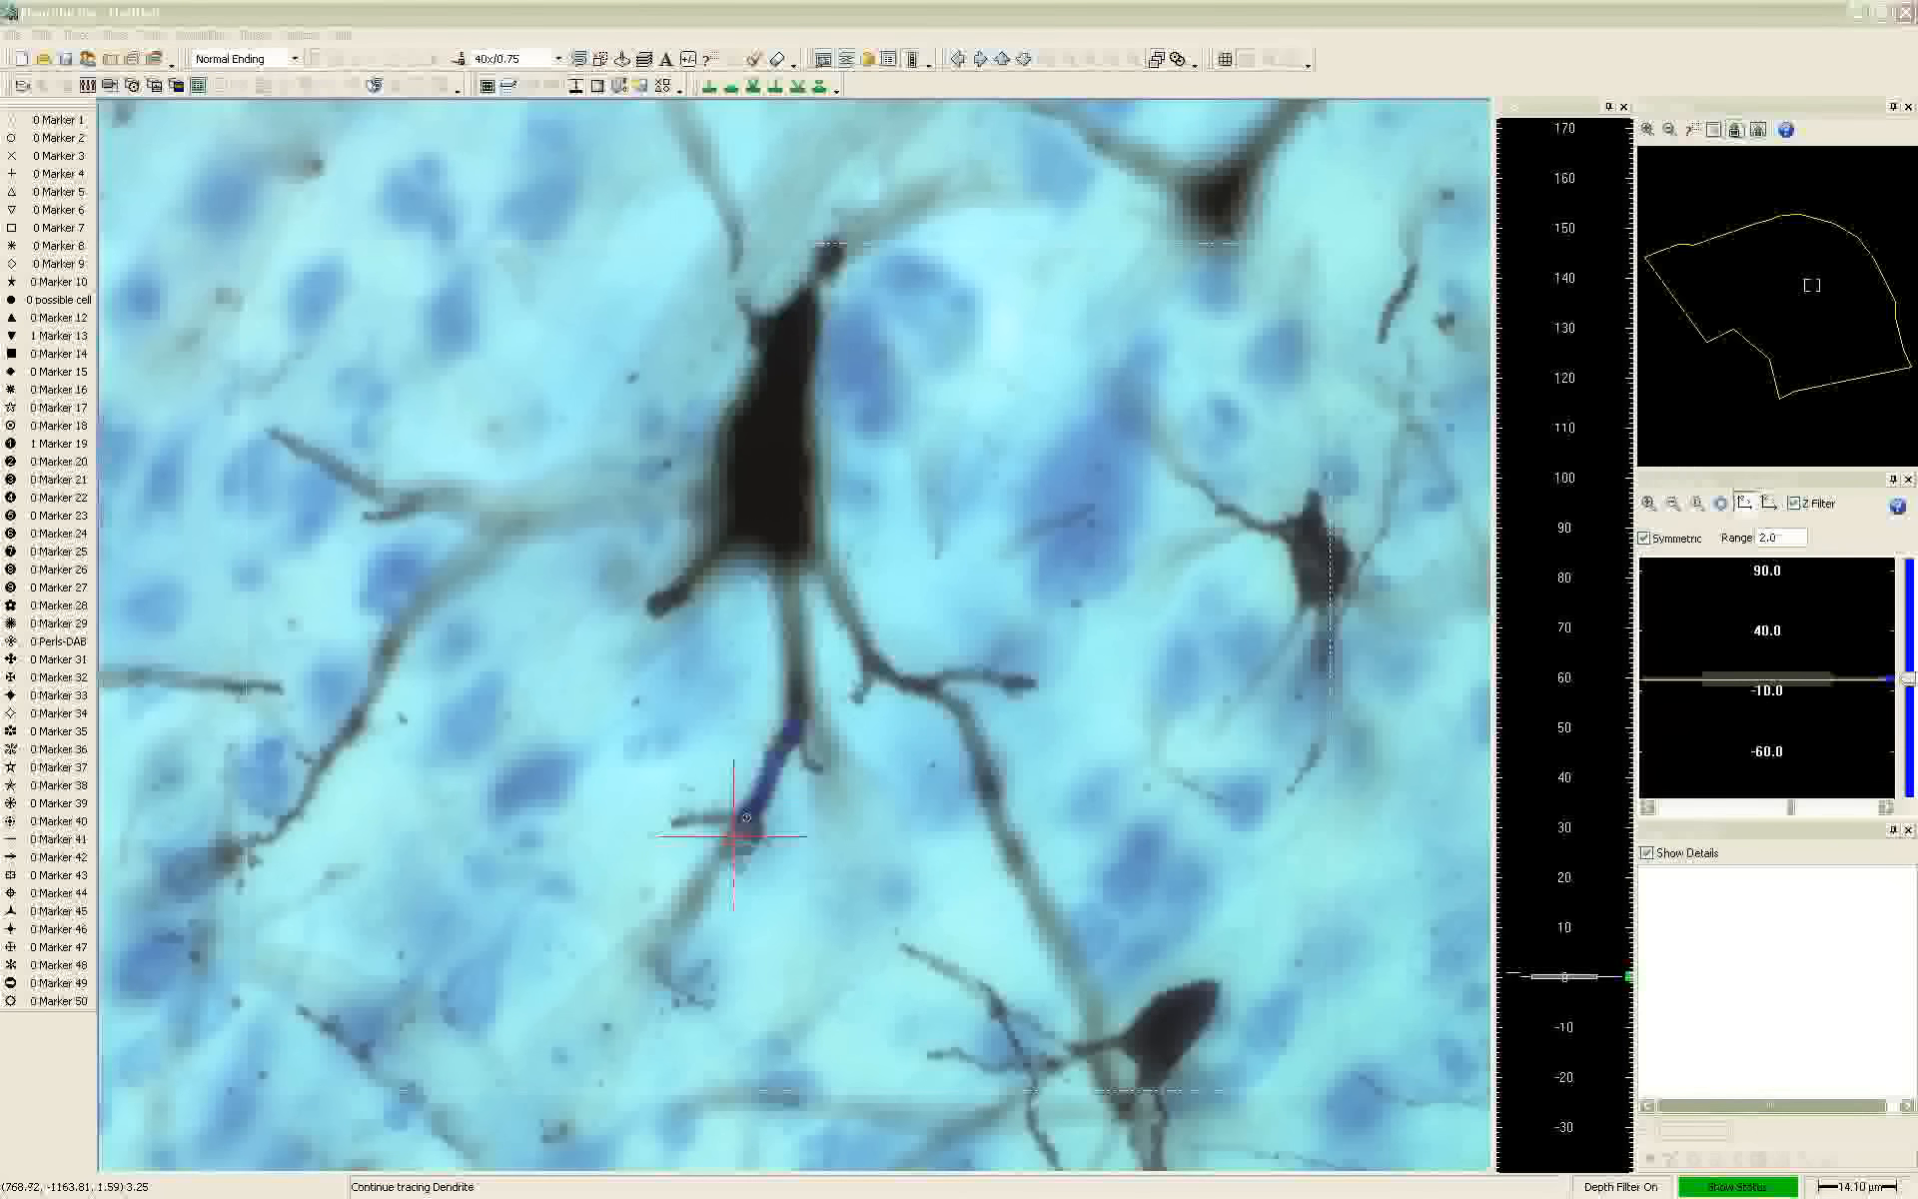
{"action": "scroll", "coordinate": [745, 819], "scroll_direction": "up", "scroll_amount": 2}
{"action": "scroll", "coordinate": [743, 835], "scroll_direction": "up", "scroll_amount": 4}
{"action": "scroll", "coordinate": [743, 836], "scroll_direction": "down", "scroll_amount": 4}
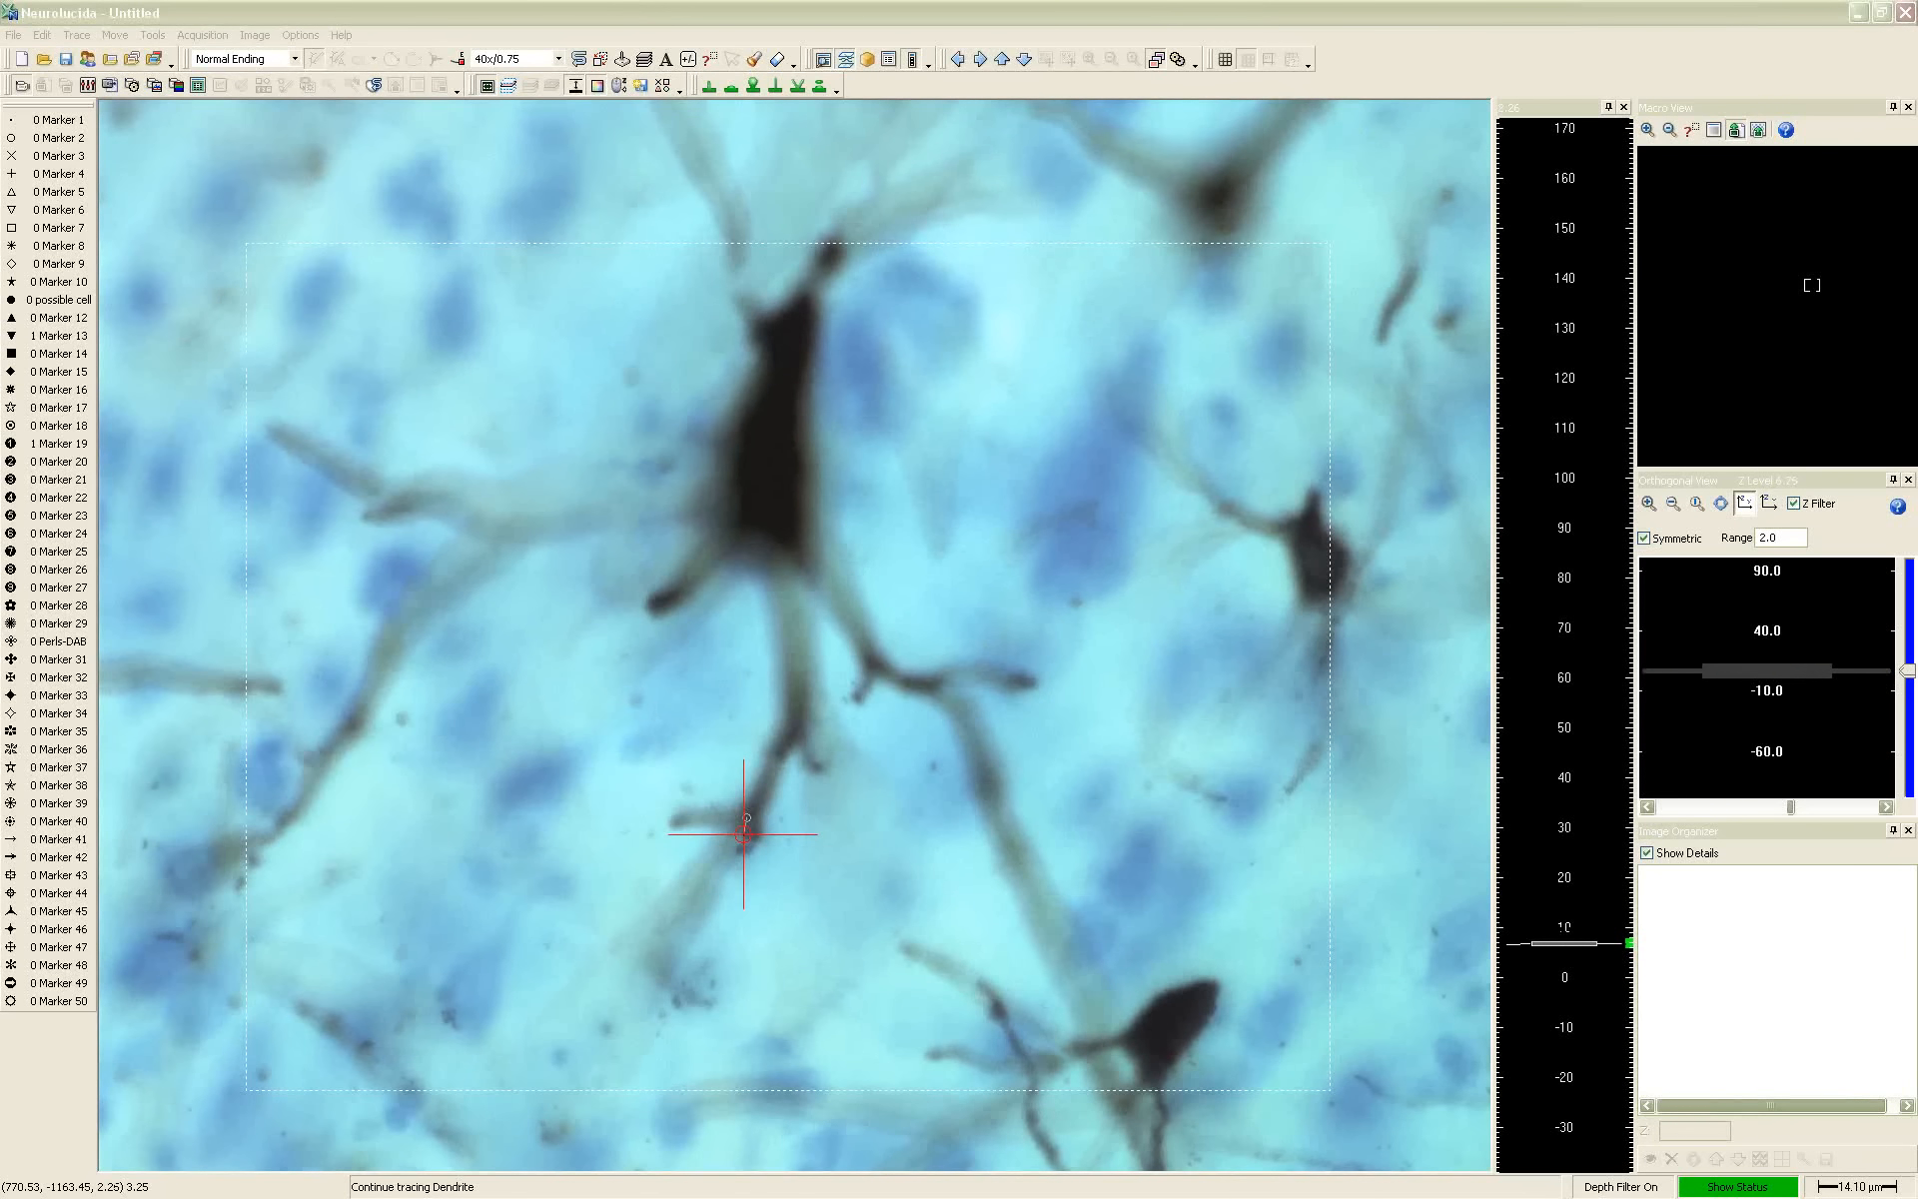
{"action": "scroll", "coordinate": [743, 835], "scroll_direction": "down", "scroll_amount": 5}
{"action": "scroll", "coordinate": [739, 834], "scroll_direction": "down", "scroll_amount": 3}
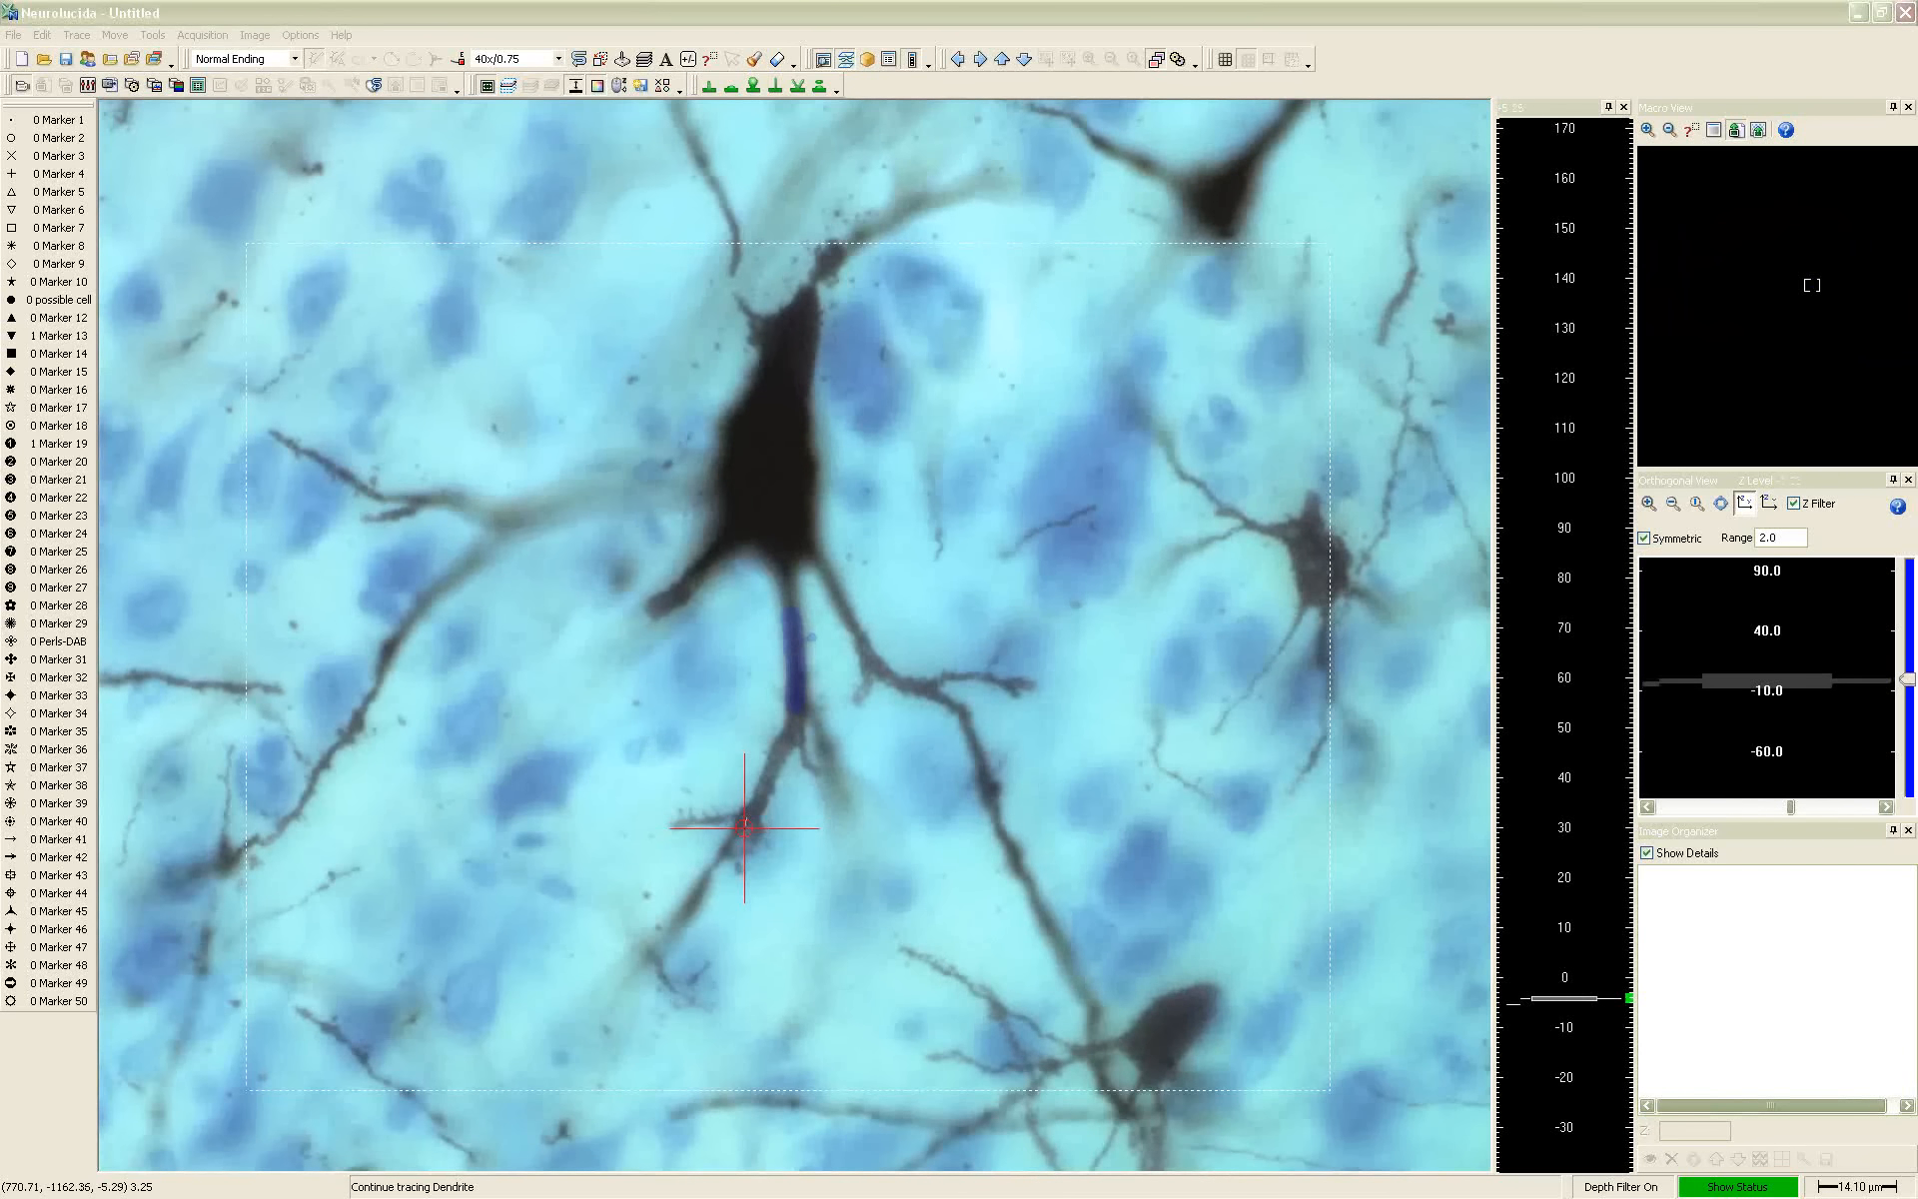
{"action": "right_click", "coordinate": [744, 827]}
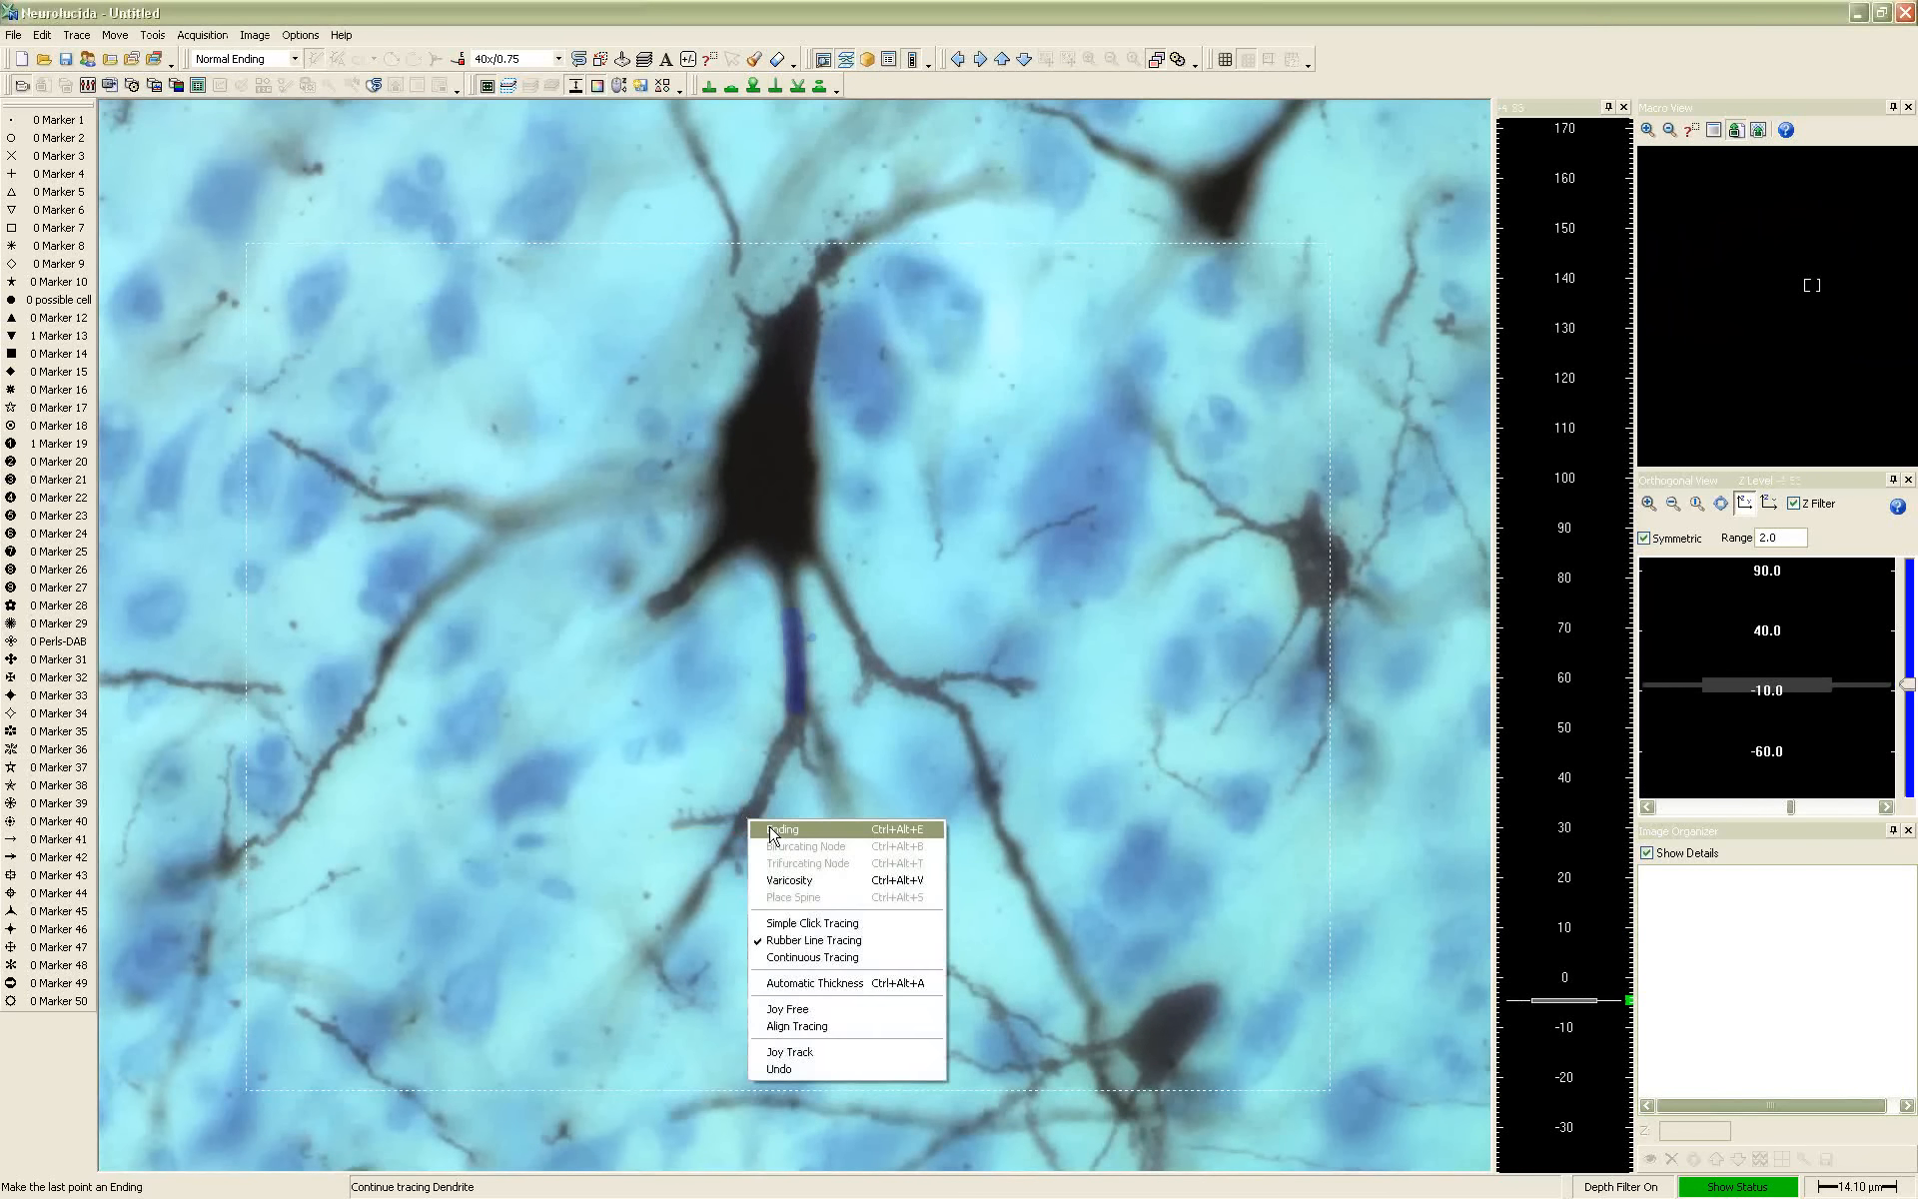
{"action": "left_click", "coordinate": [789, 837]}
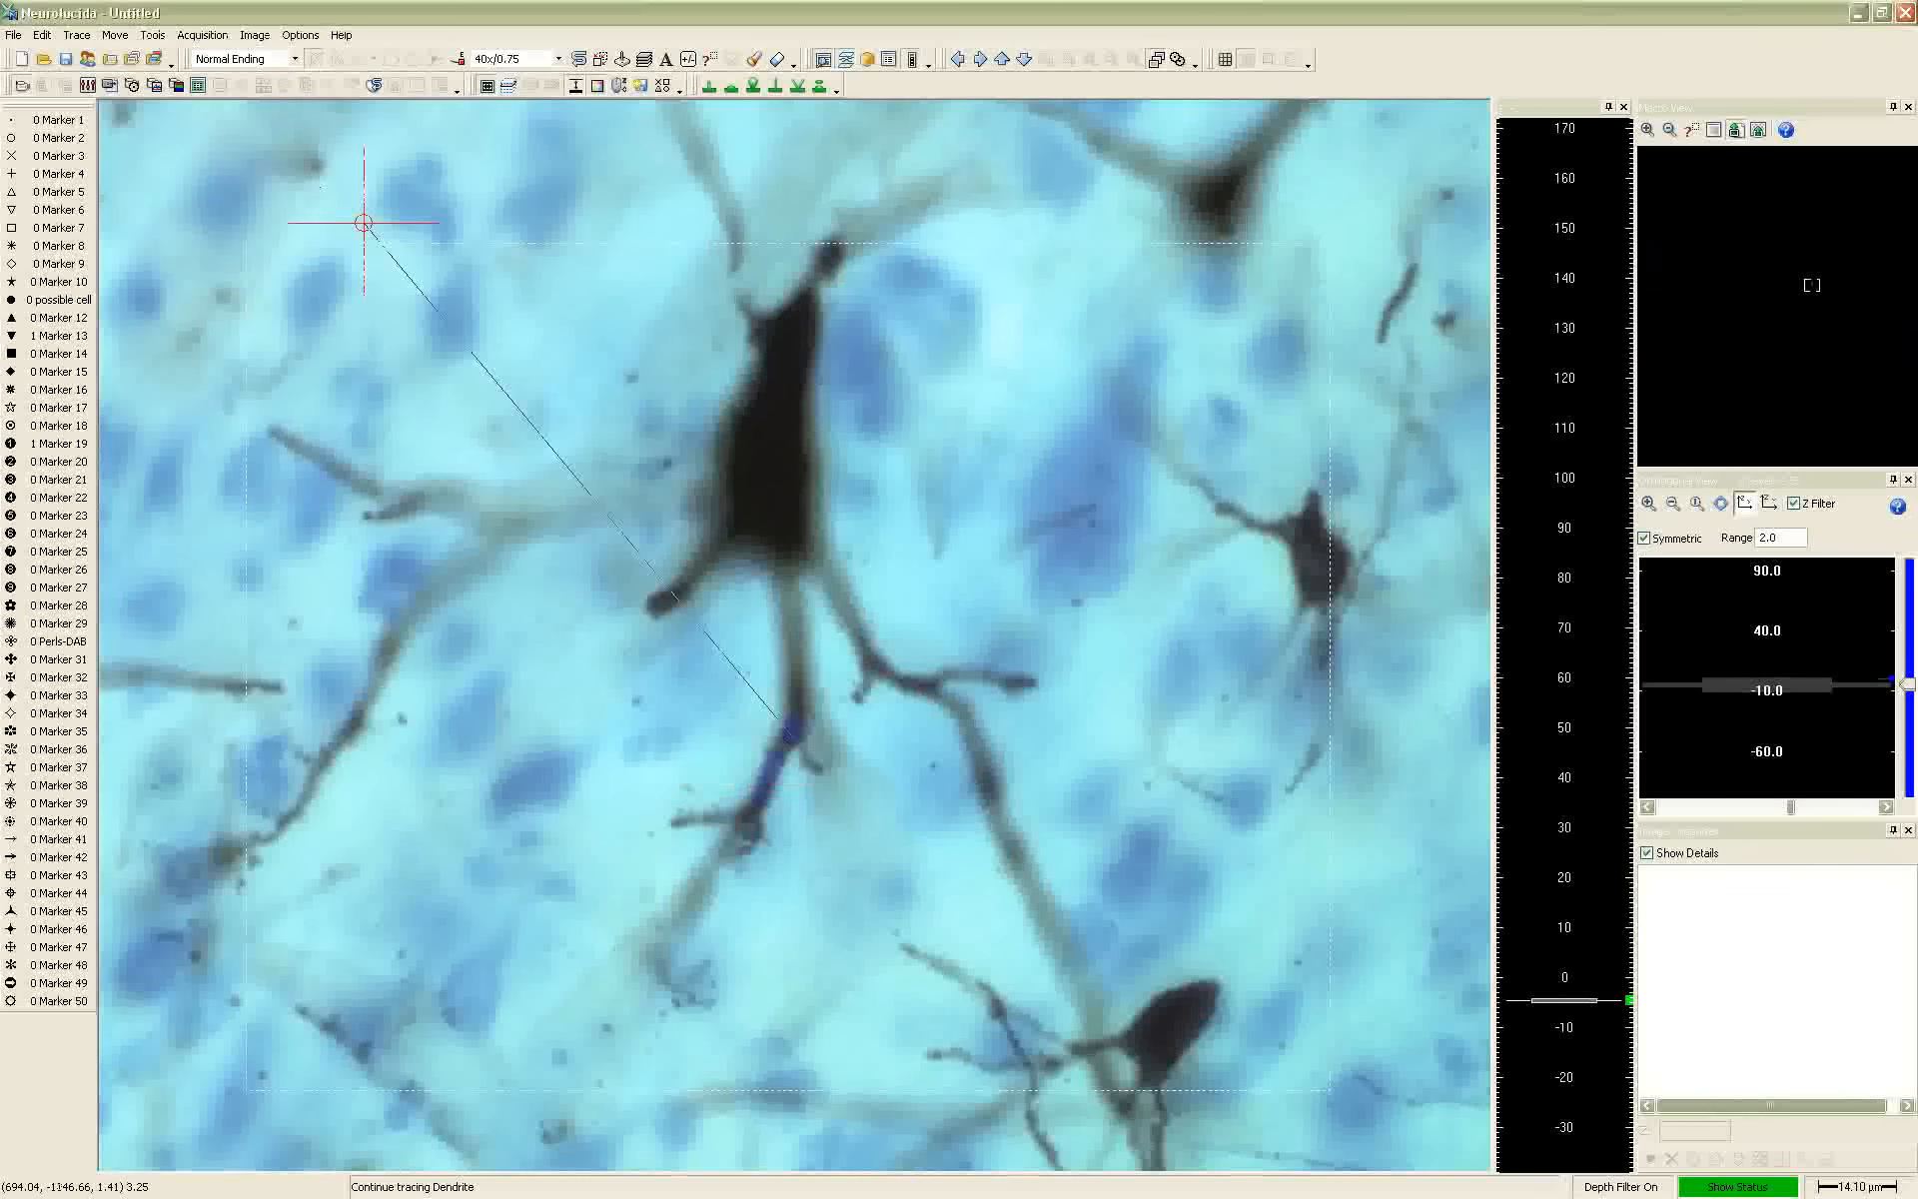
Review the neuron display options in the Display Preferences
{"action": "left_click", "coordinate": [301, 35]}
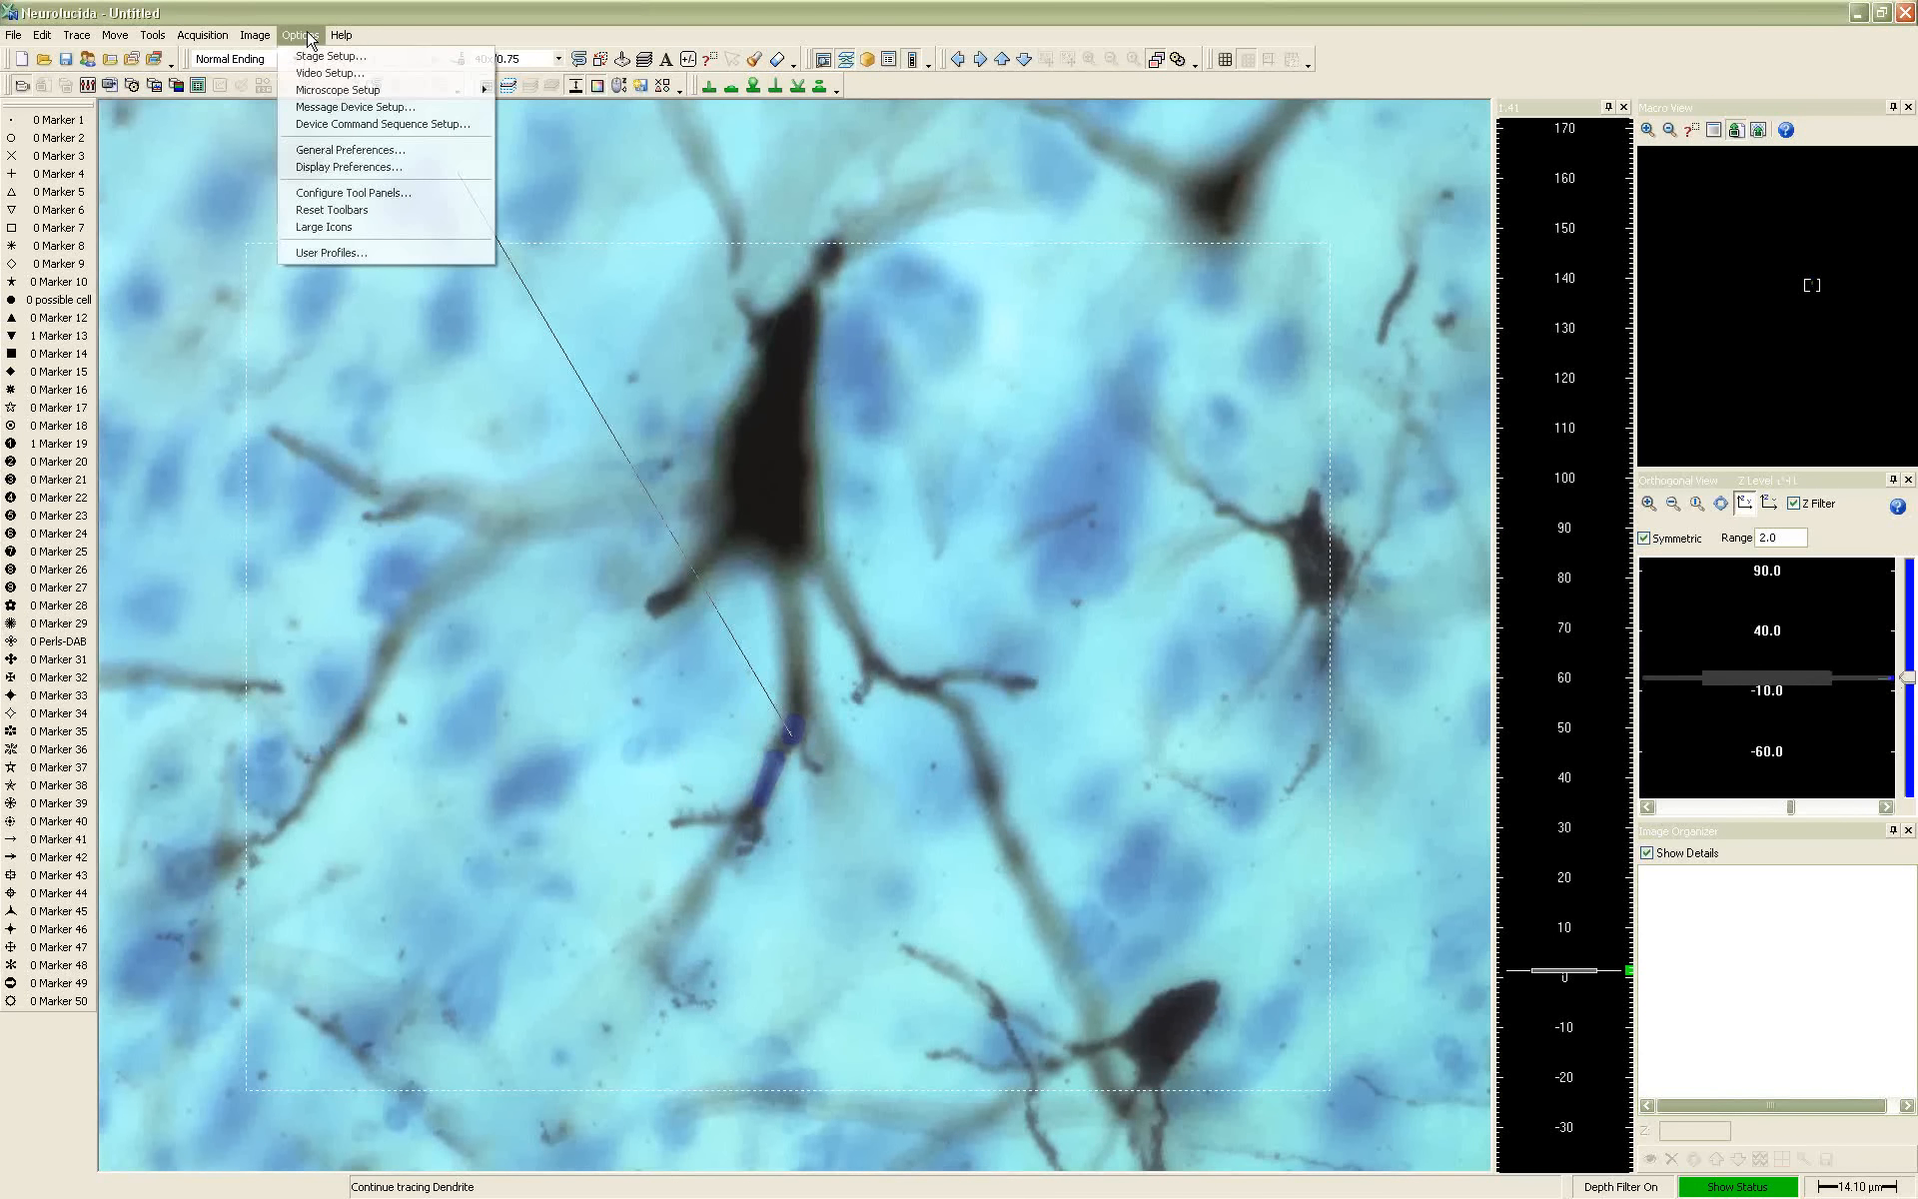
{"action": "left_click", "coordinate": [367, 168]}
{"action": "left_click", "coordinate": [841, 397]}
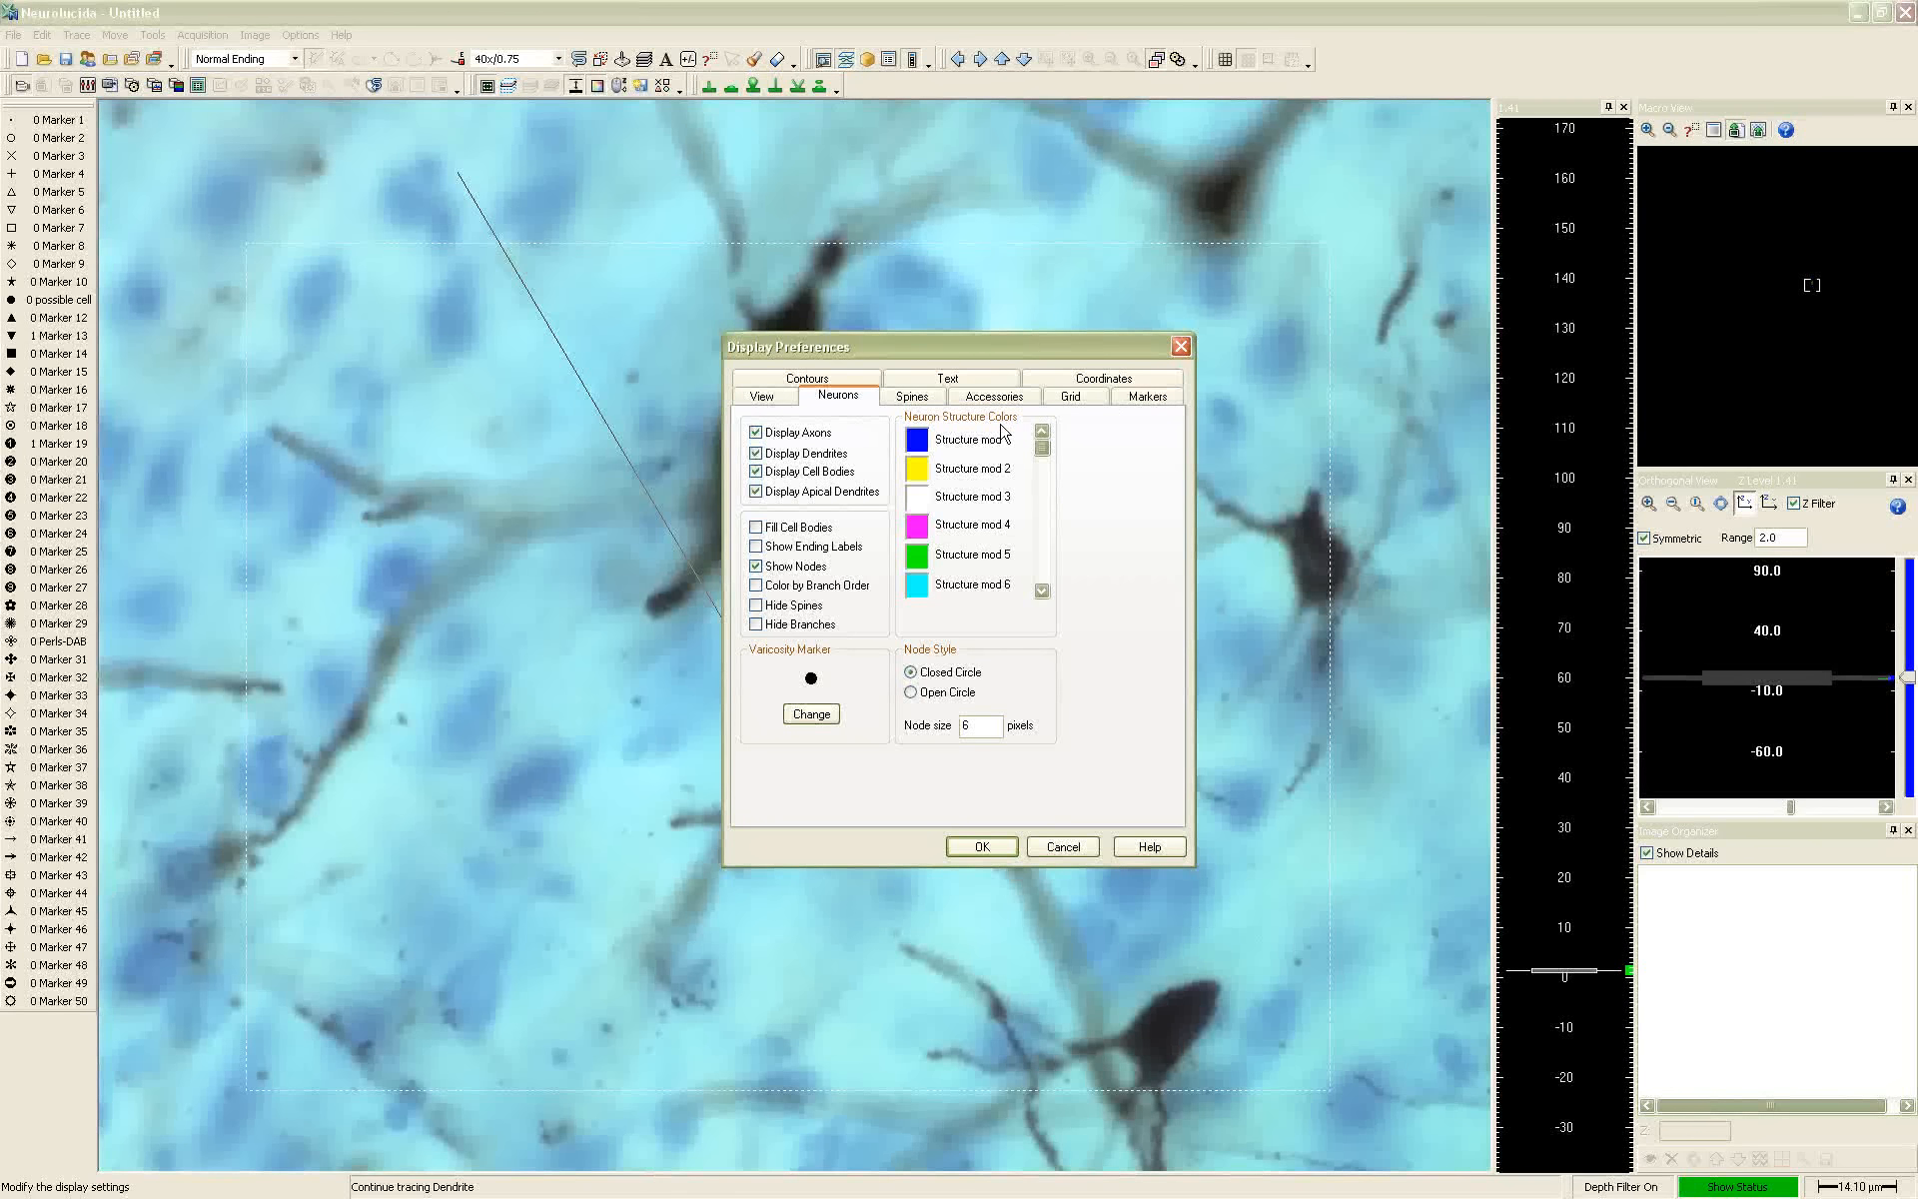
{"action": "left_click", "coordinate": [982, 846]}
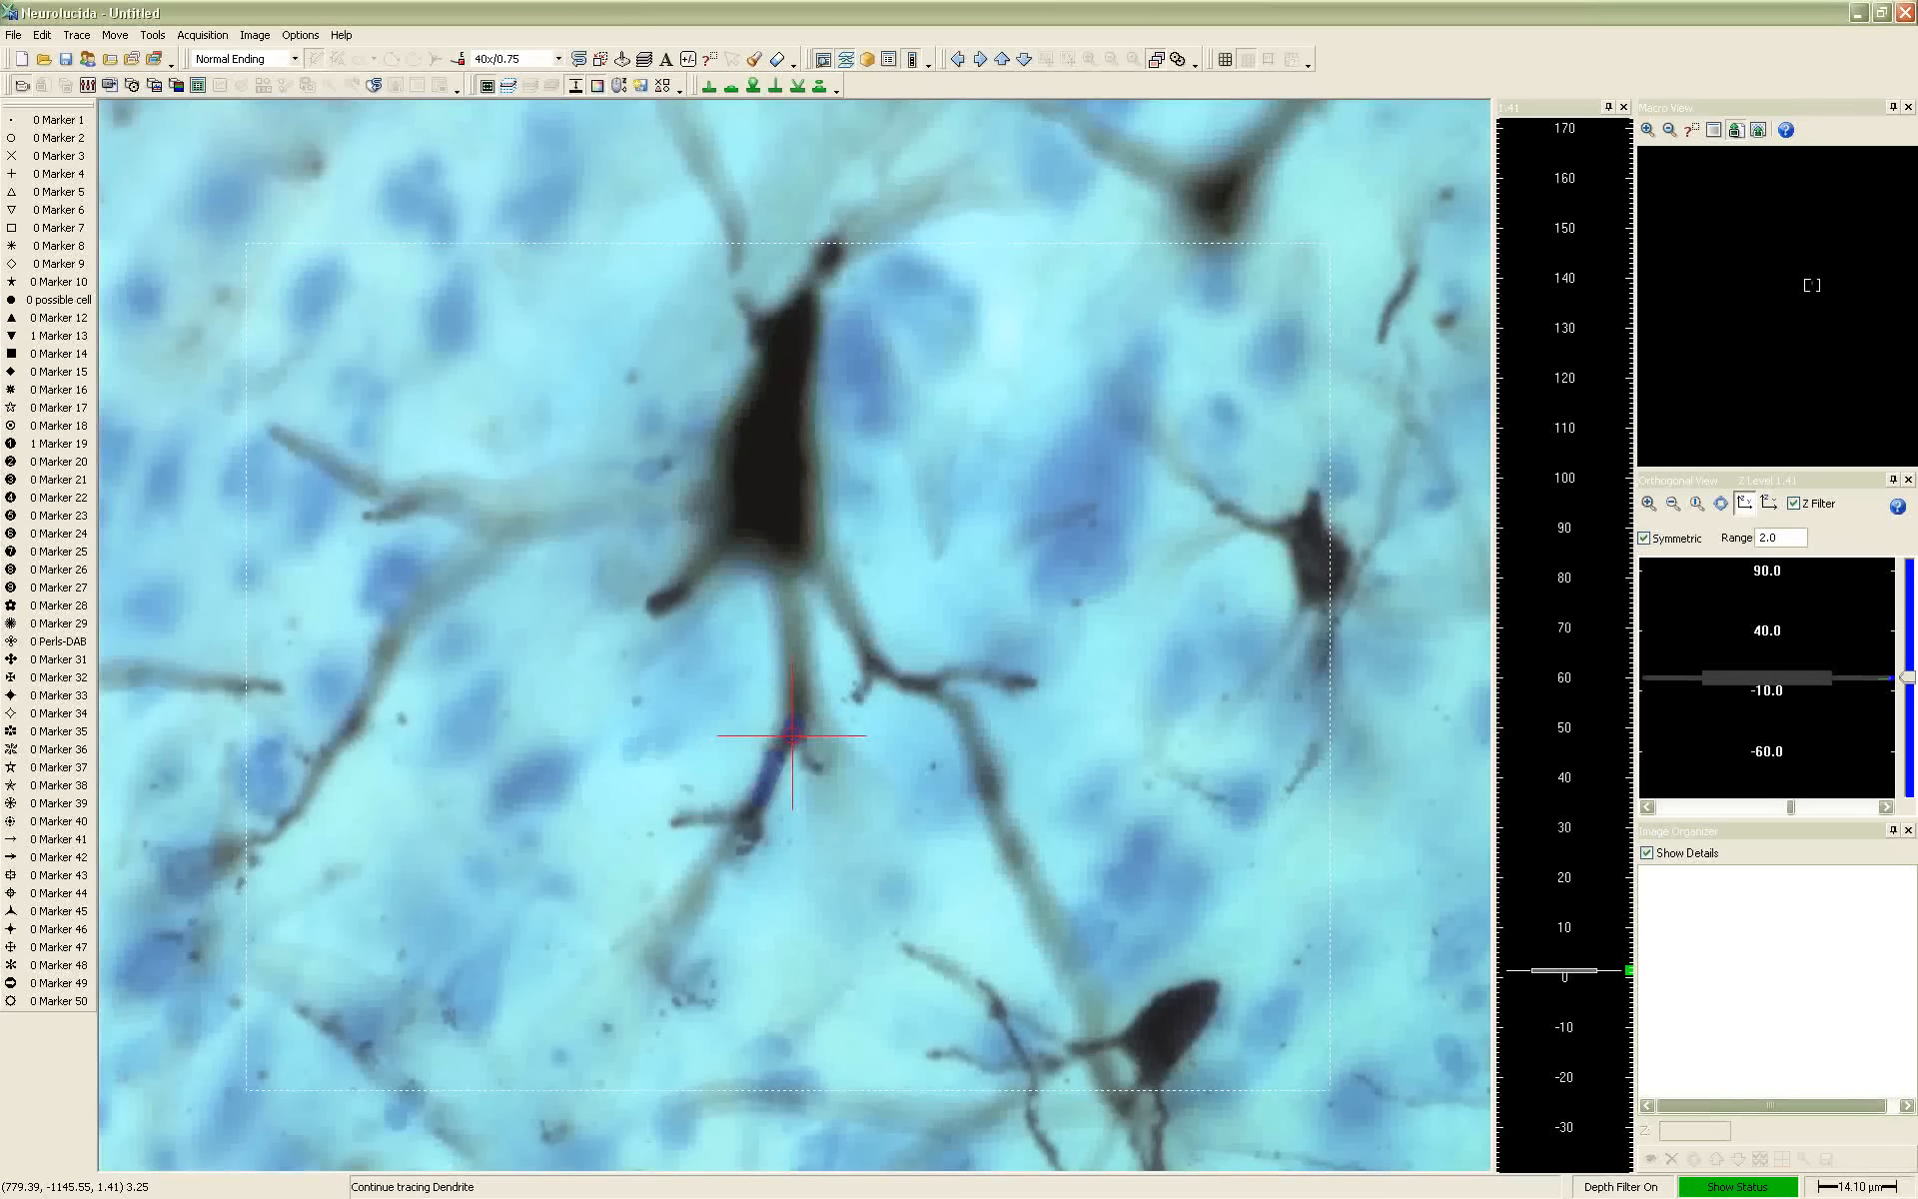
Trace the short remaining branch from the lower node in focus, taper it to about 1.8 µm and mark its ending
{"action": "scroll", "coordinate": [824, 761], "scroll_direction": "up", "scroll_amount": 5}
{"action": "scroll", "coordinate": [824, 750], "scroll_direction": "down", "scroll_amount": 8}
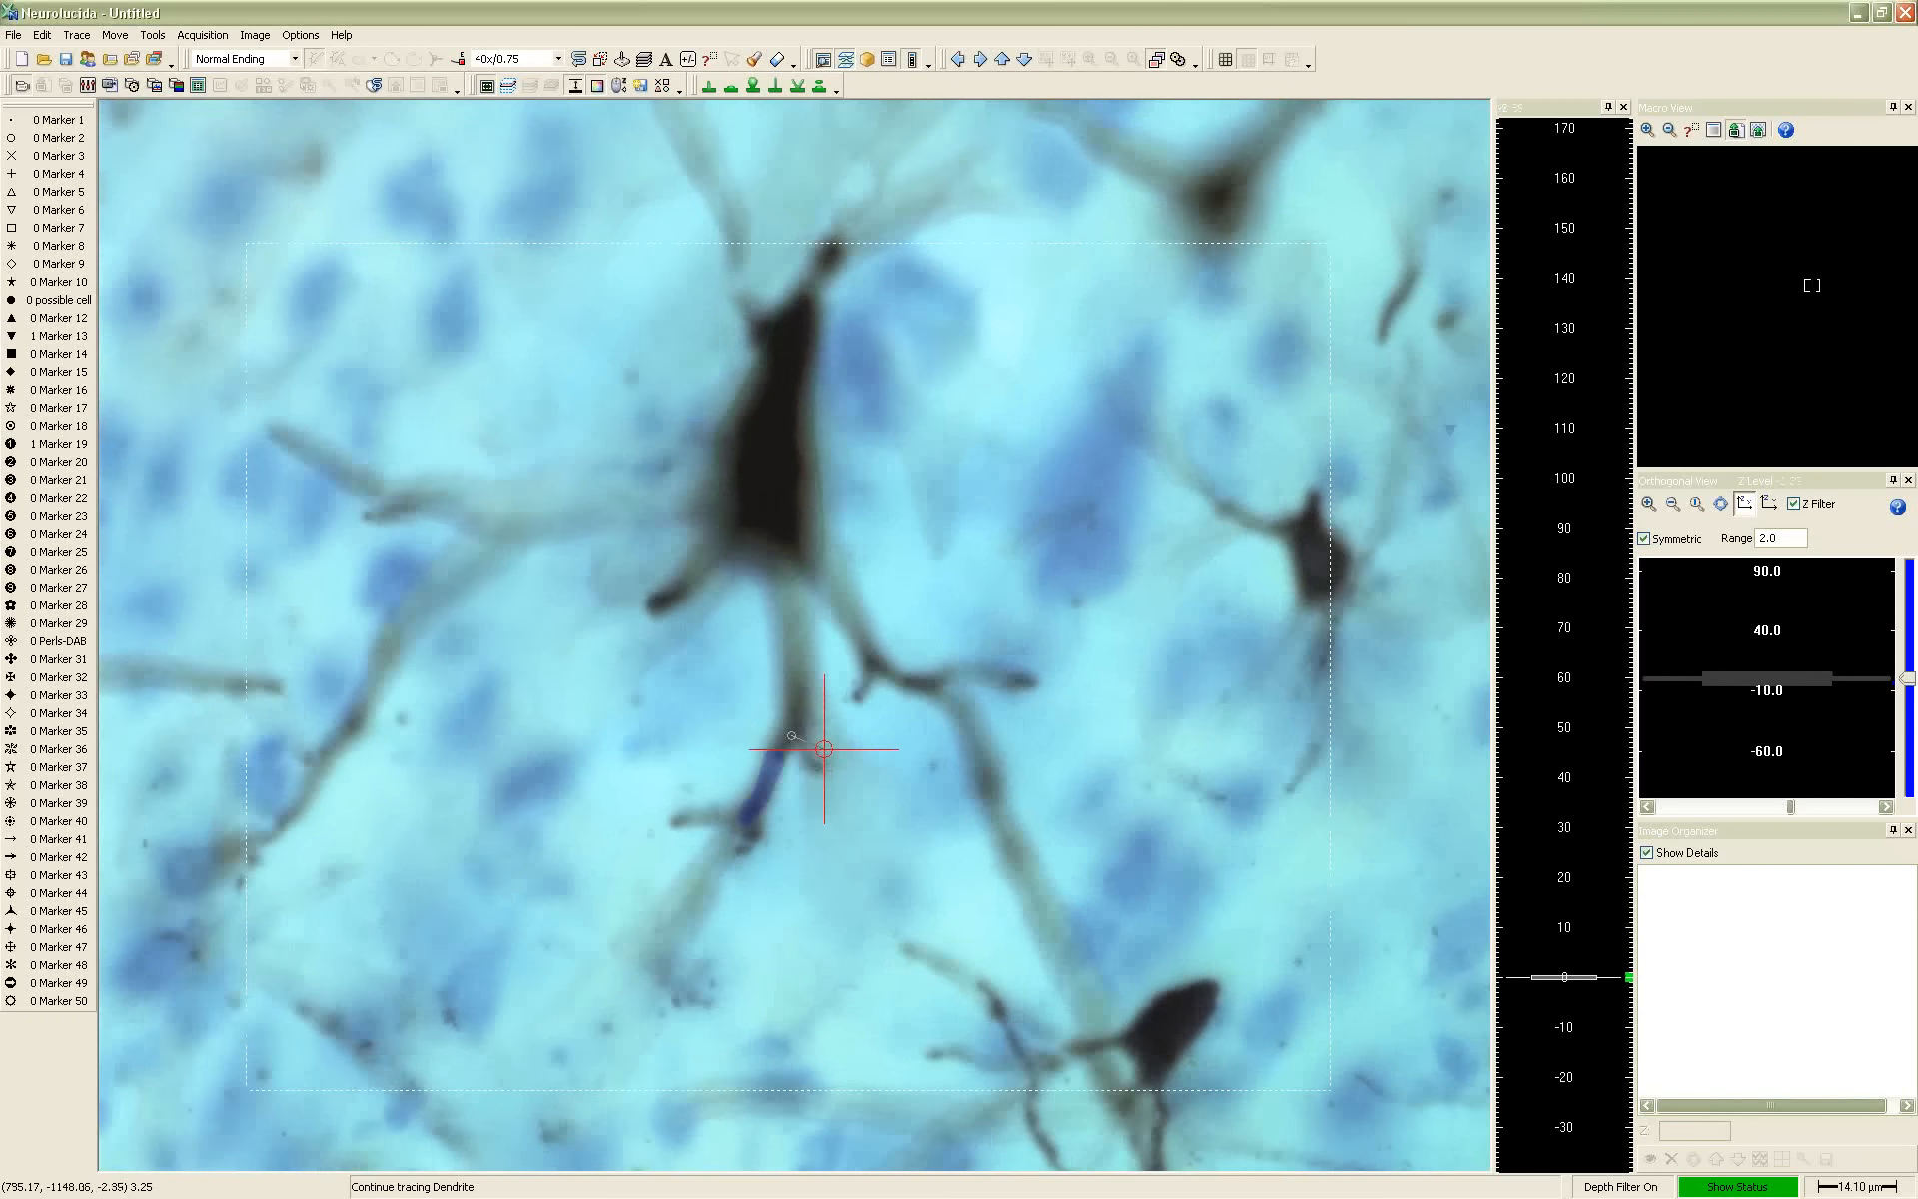
{"action": "scroll", "coordinate": [824, 749], "scroll_direction": "up", "scroll_amount": 2}
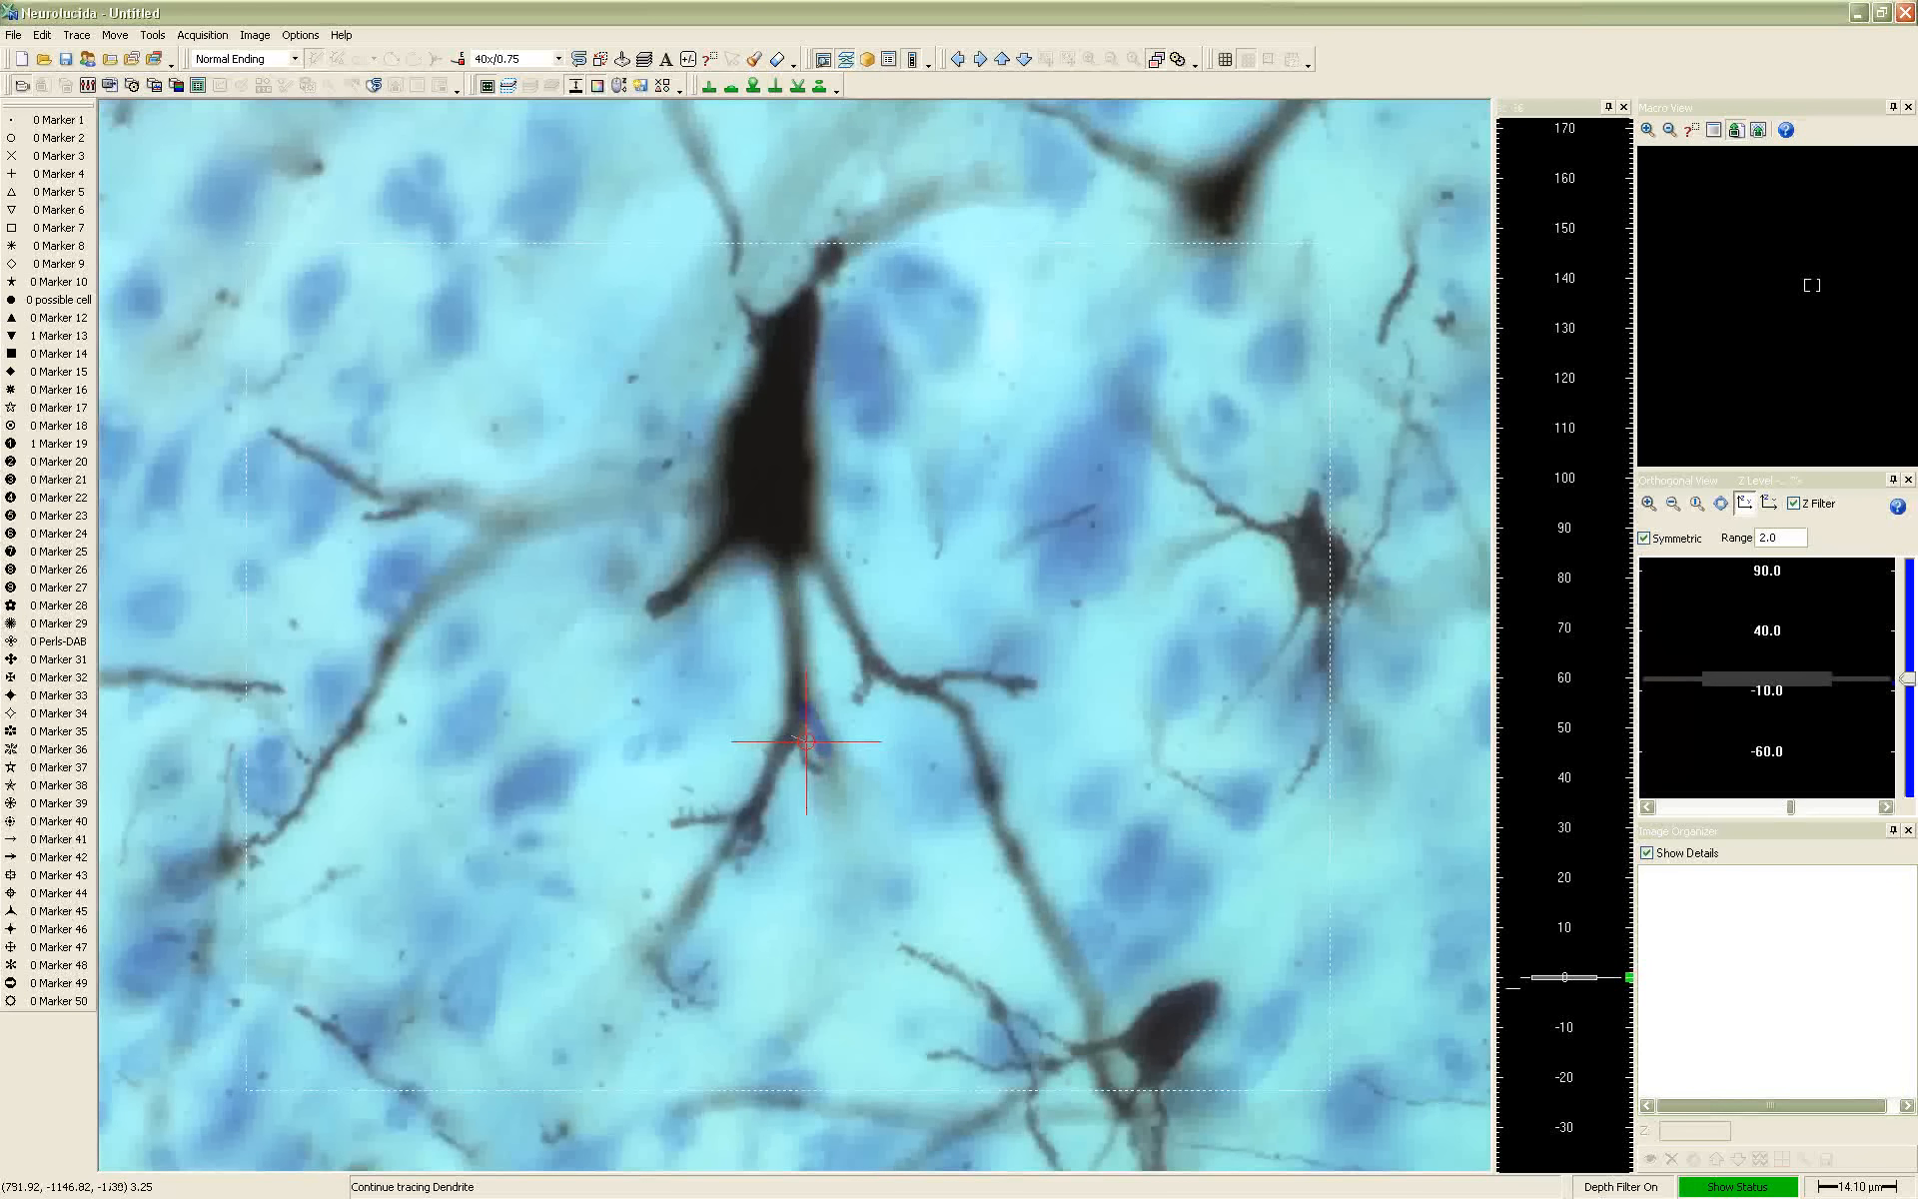
{"action": "scroll", "coordinate": [806, 741], "scroll_direction": "up", "scroll_amount": 2}
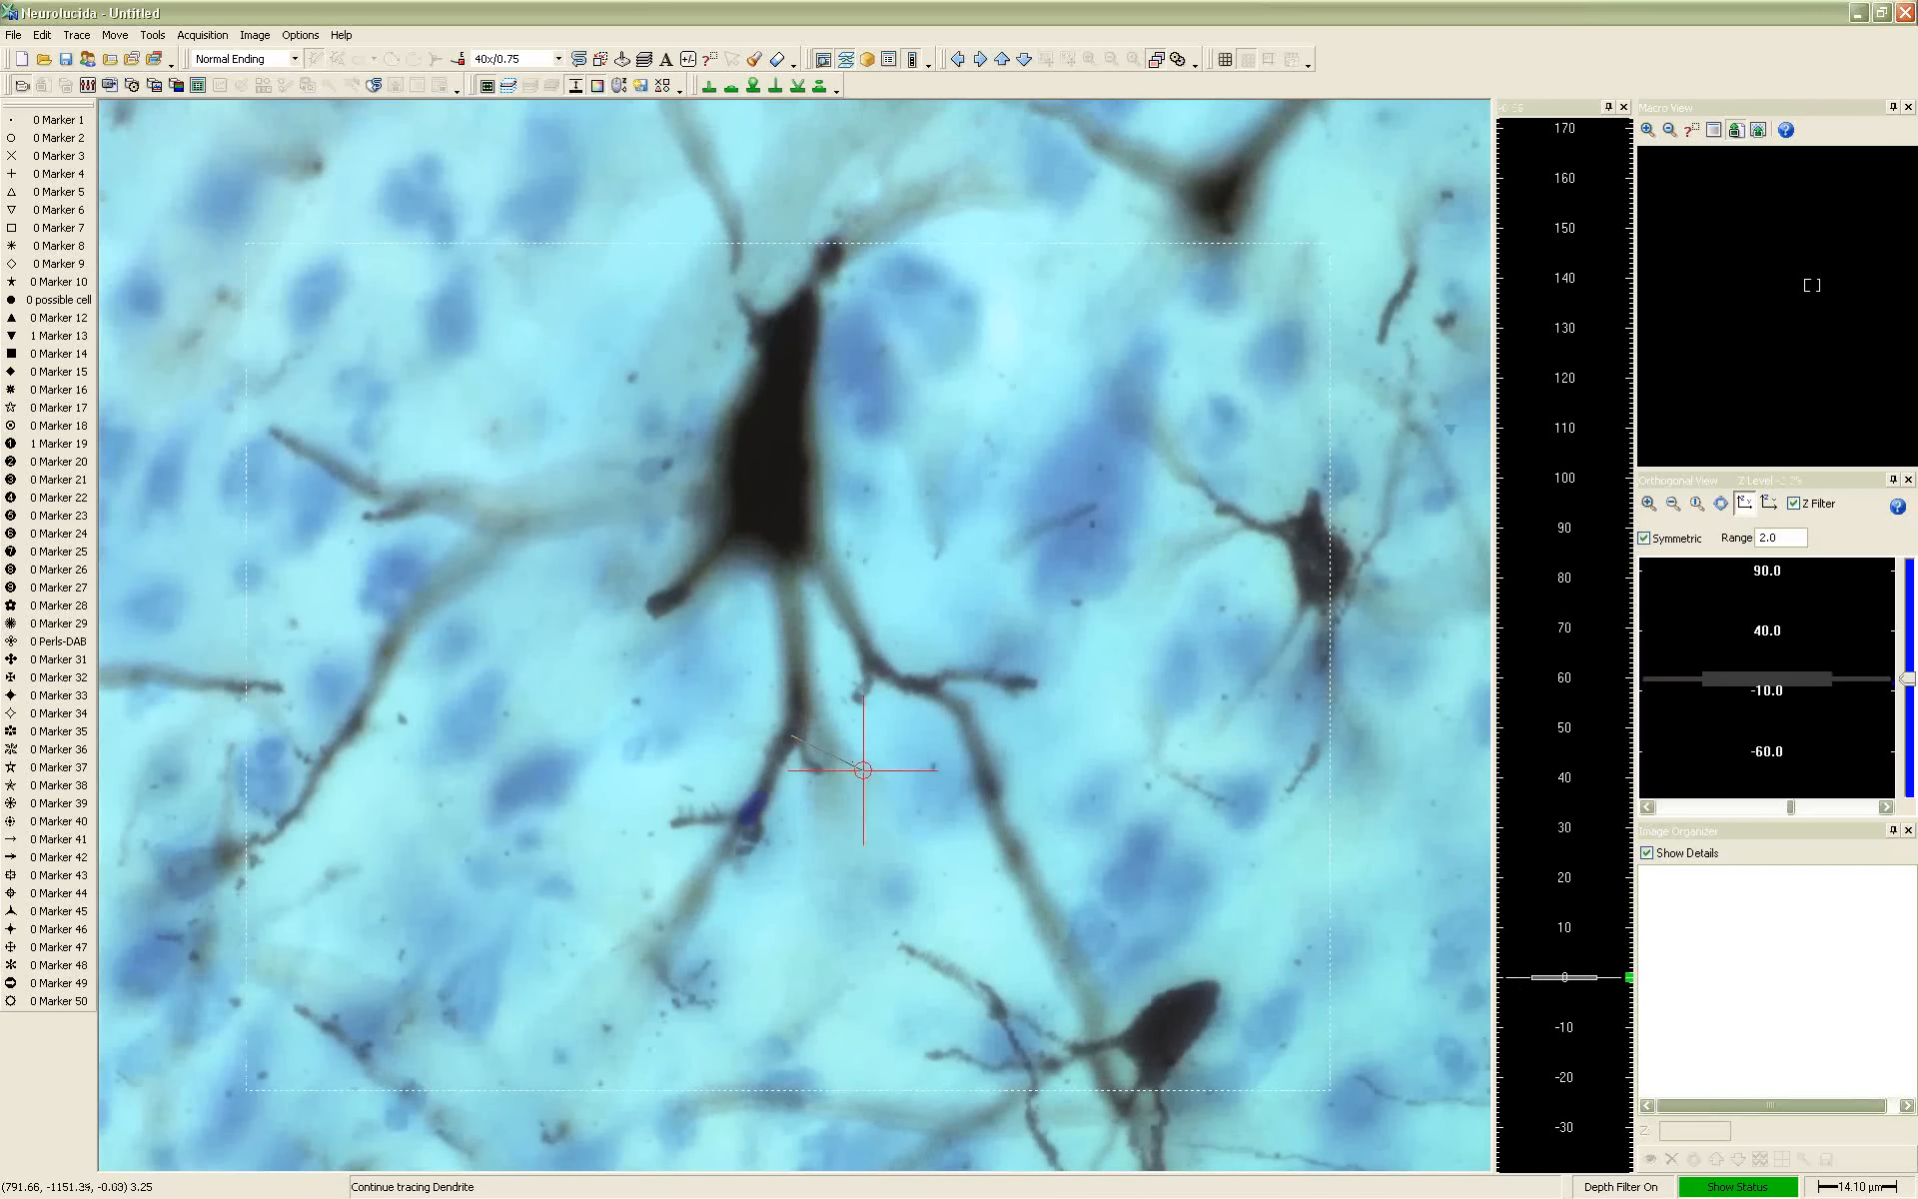
{"action": "scroll", "coordinate": [809, 743], "scroll_direction": "up", "scroll_amount": 6}
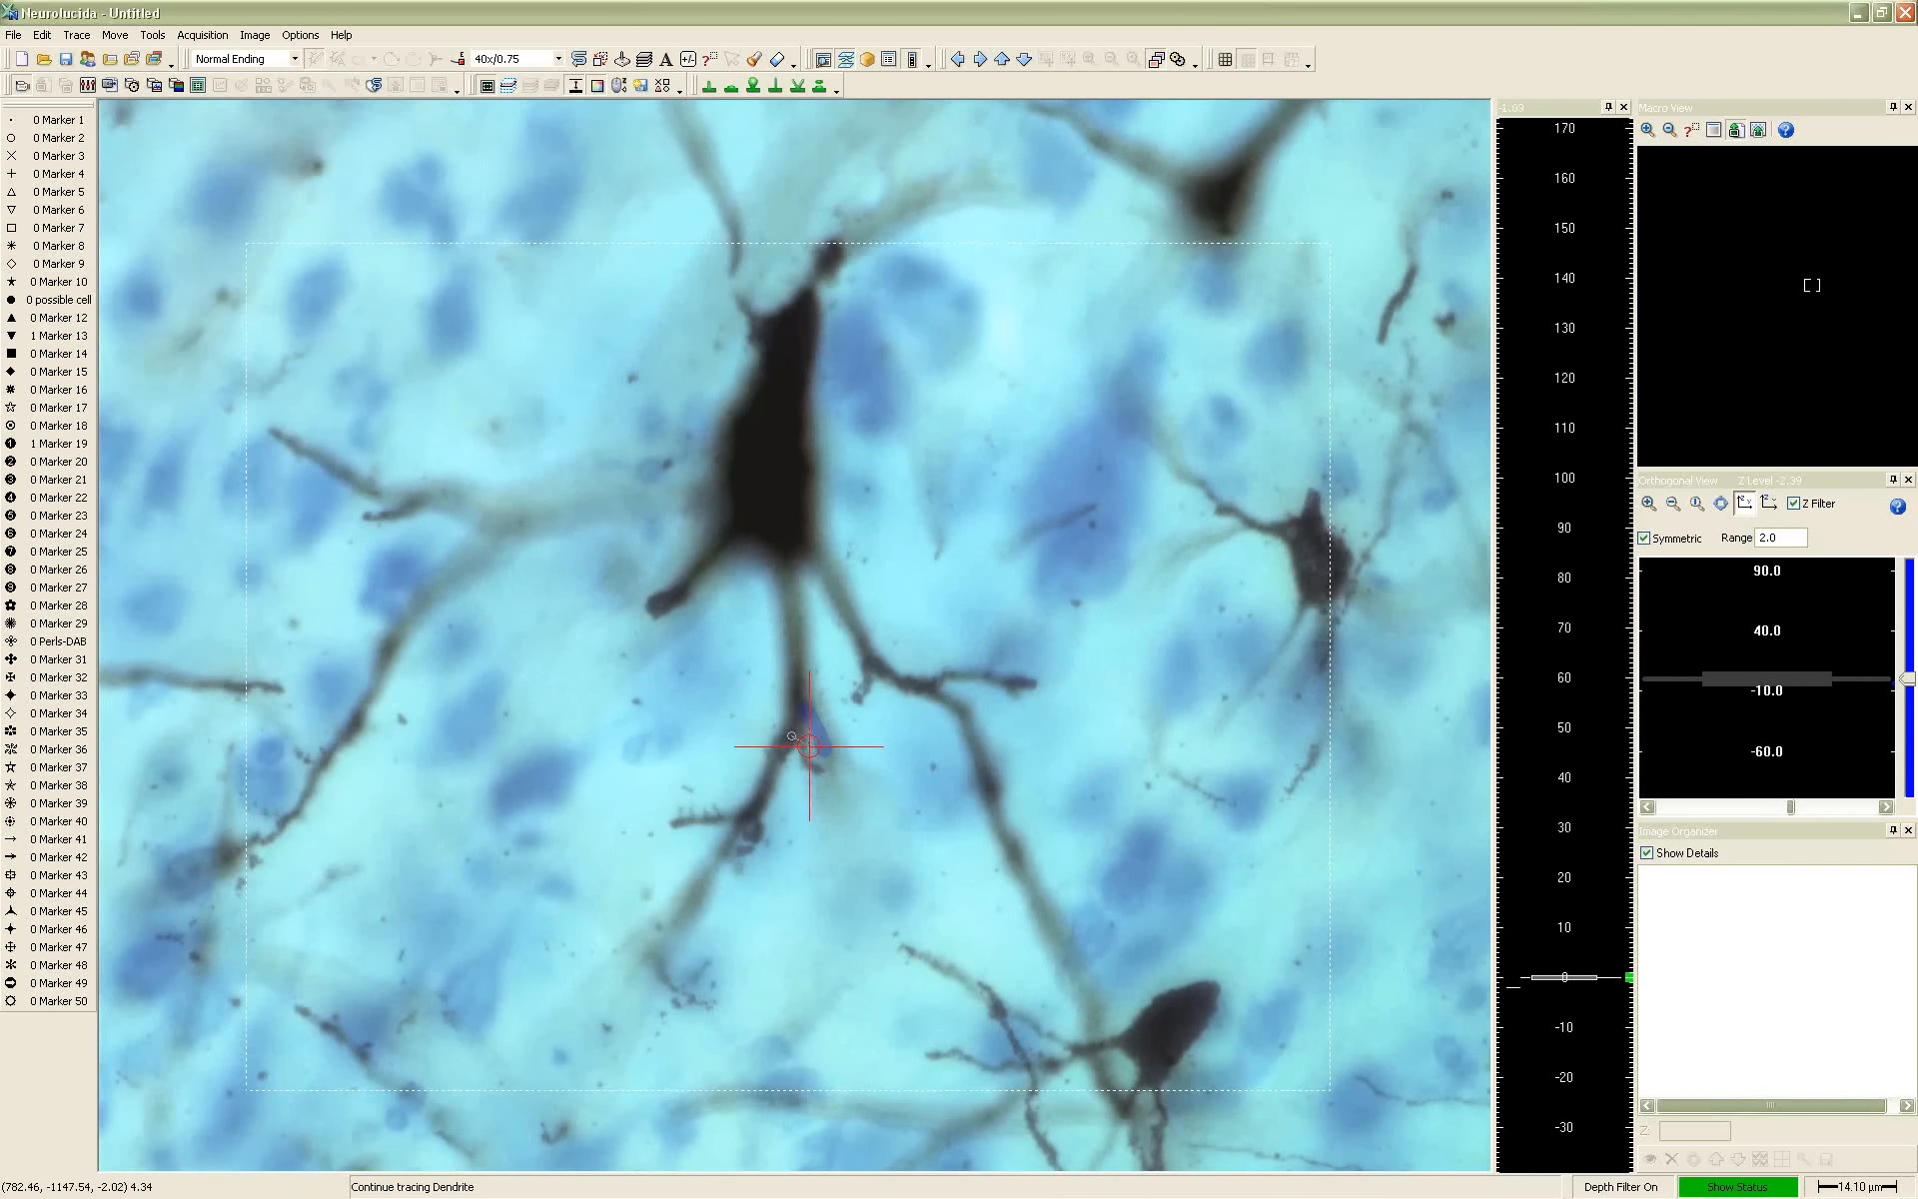
{"action": "scroll", "coordinate": [794, 737], "scroll_direction": "down", "scroll_amount": 6}
{"action": "left_click", "coordinate": [804, 762]}
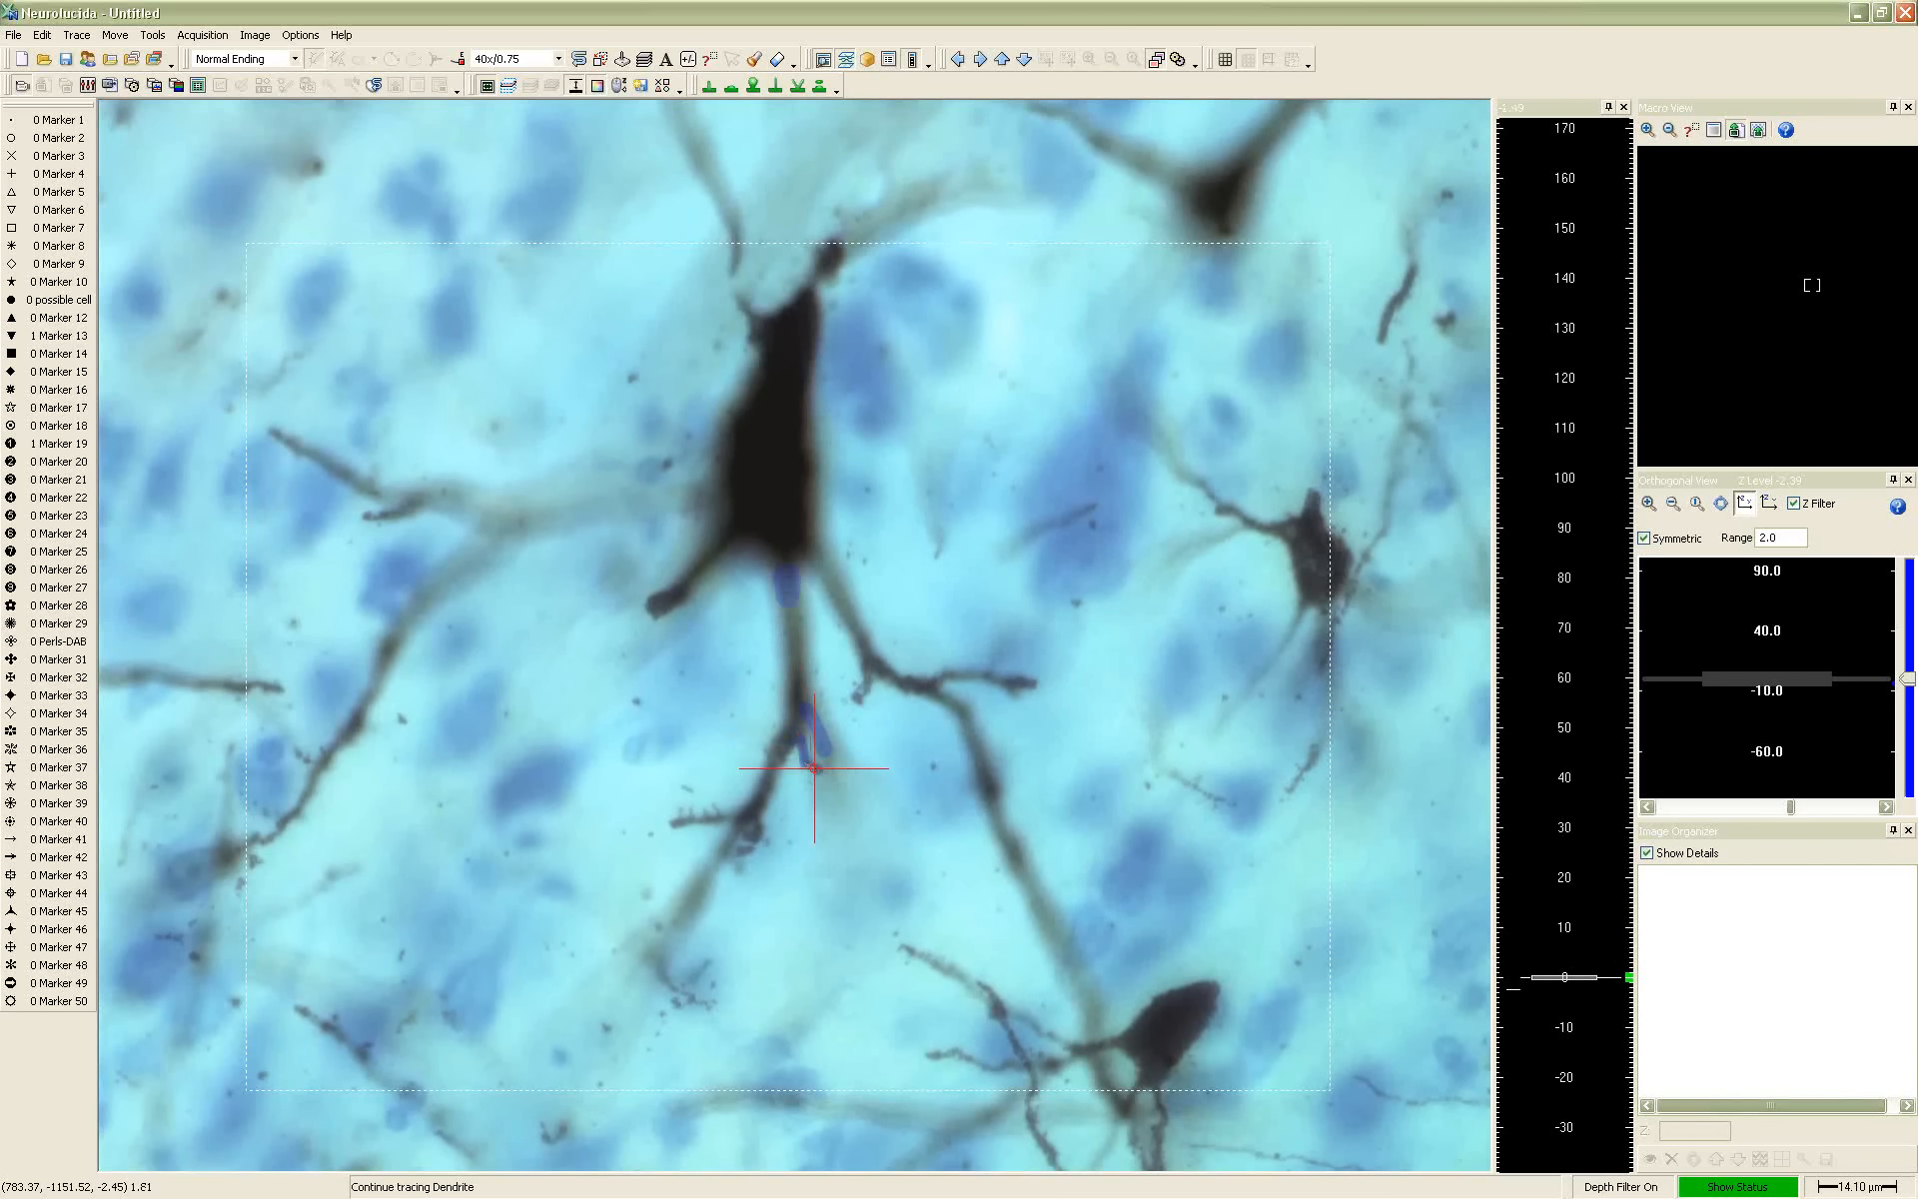
{"action": "right_click", "coordinate": [817, 759]}
{"action": "left_click", "coordinate": [833, 769]}
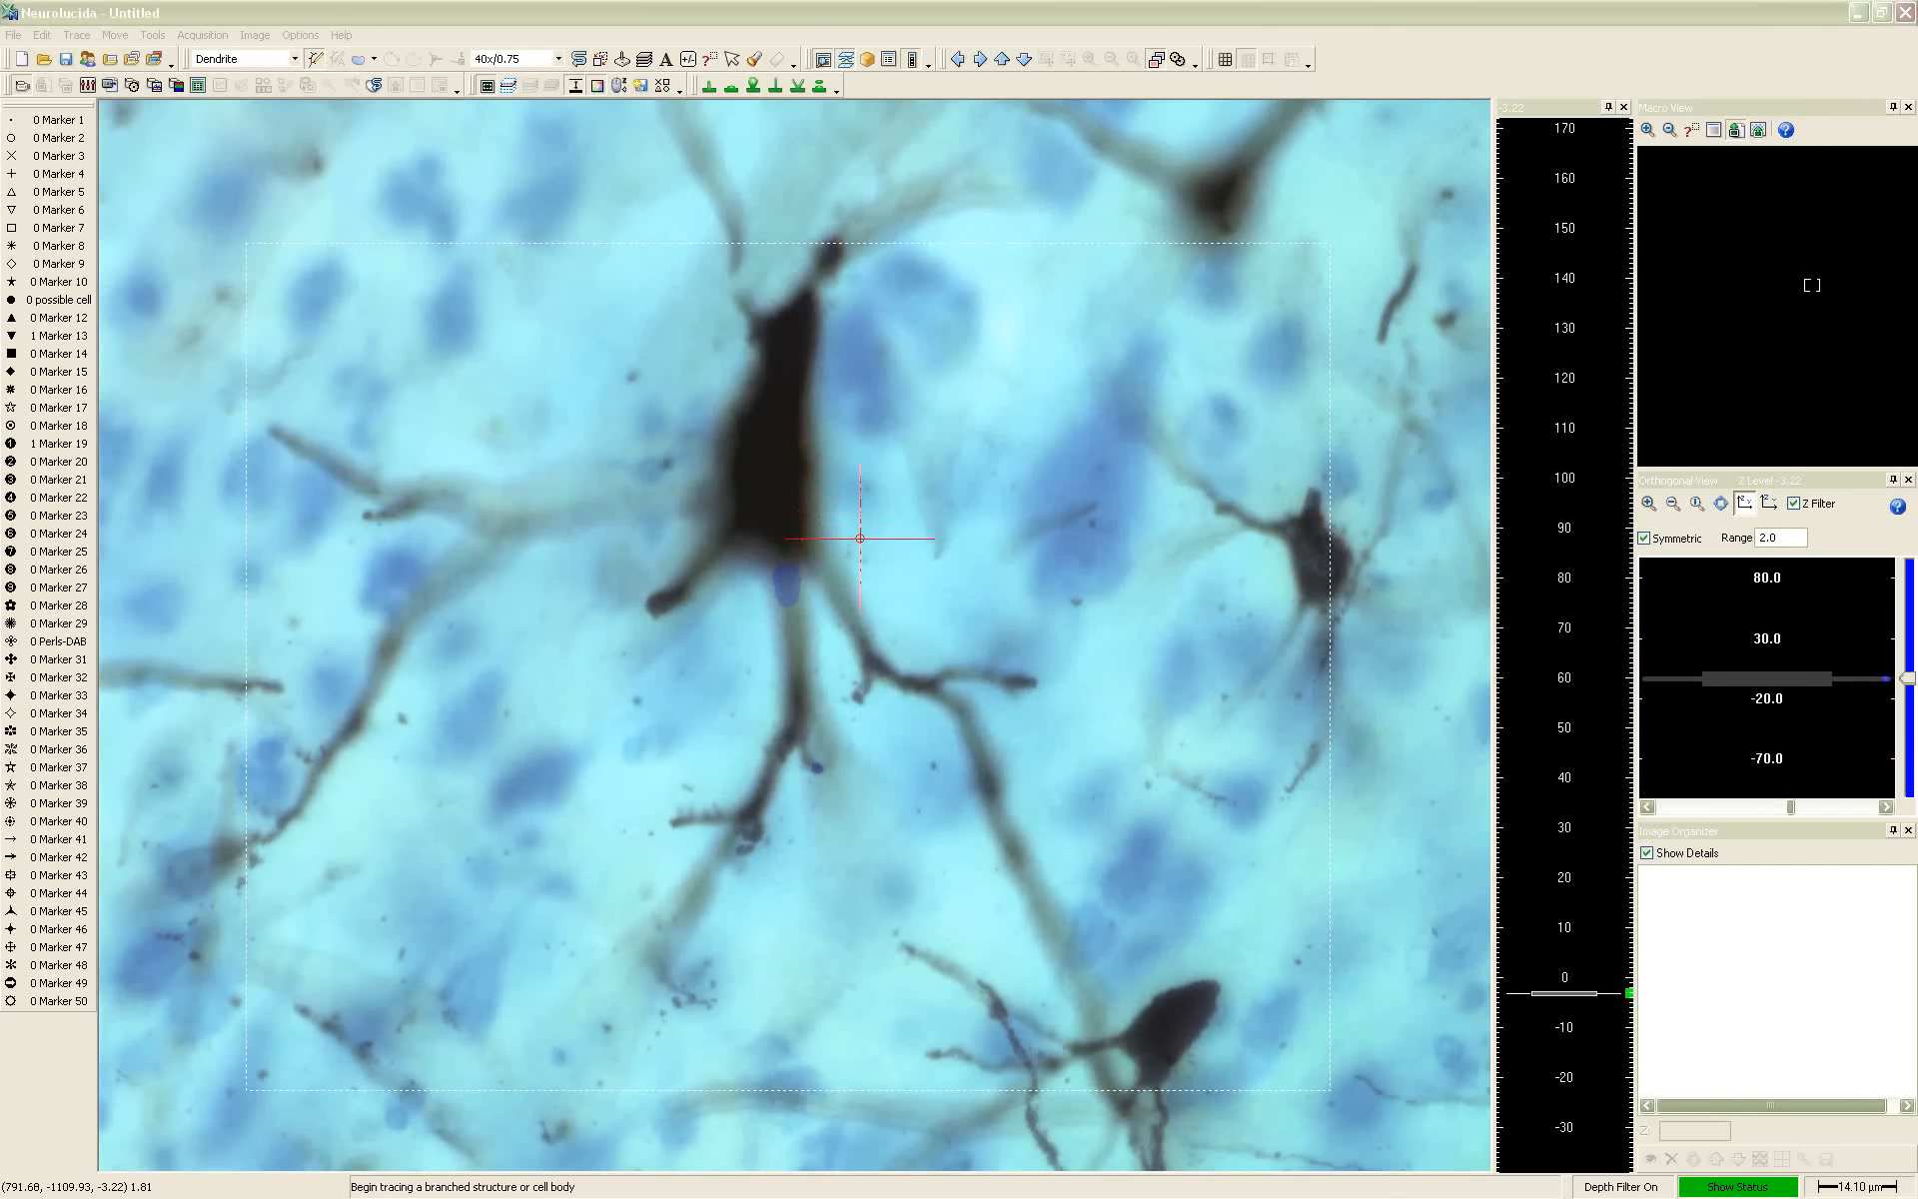
Focus deeper into the tissue and turn off the Z Filter so the whole tracing is displayed
{"action": "scroll", "coordinate": [858, 538], "scroll_direction": "down", "scroll_amount": 5}
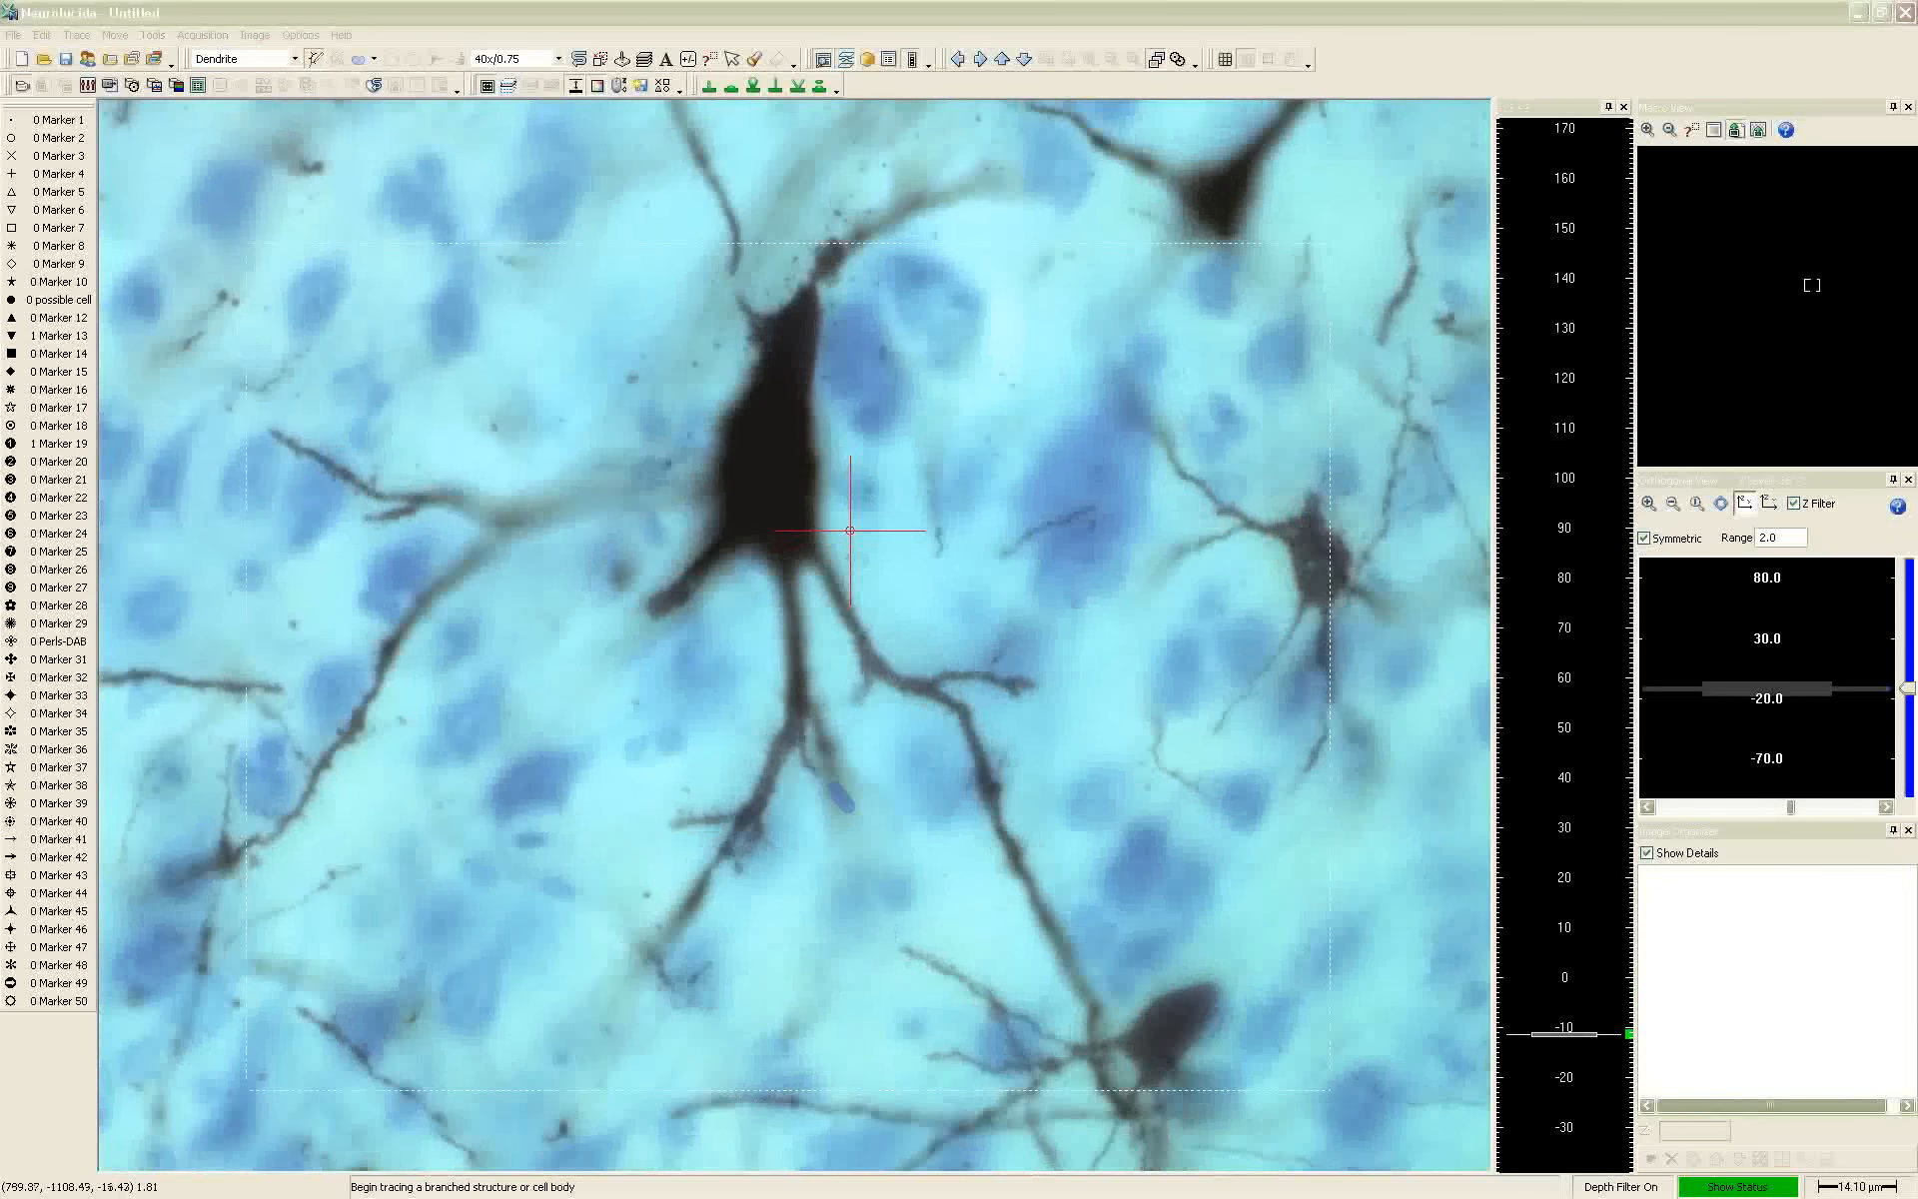
{"action": "scroll", "coordinate": [785, 530], "scroll_direction": "down", "scroll_amount": 2}
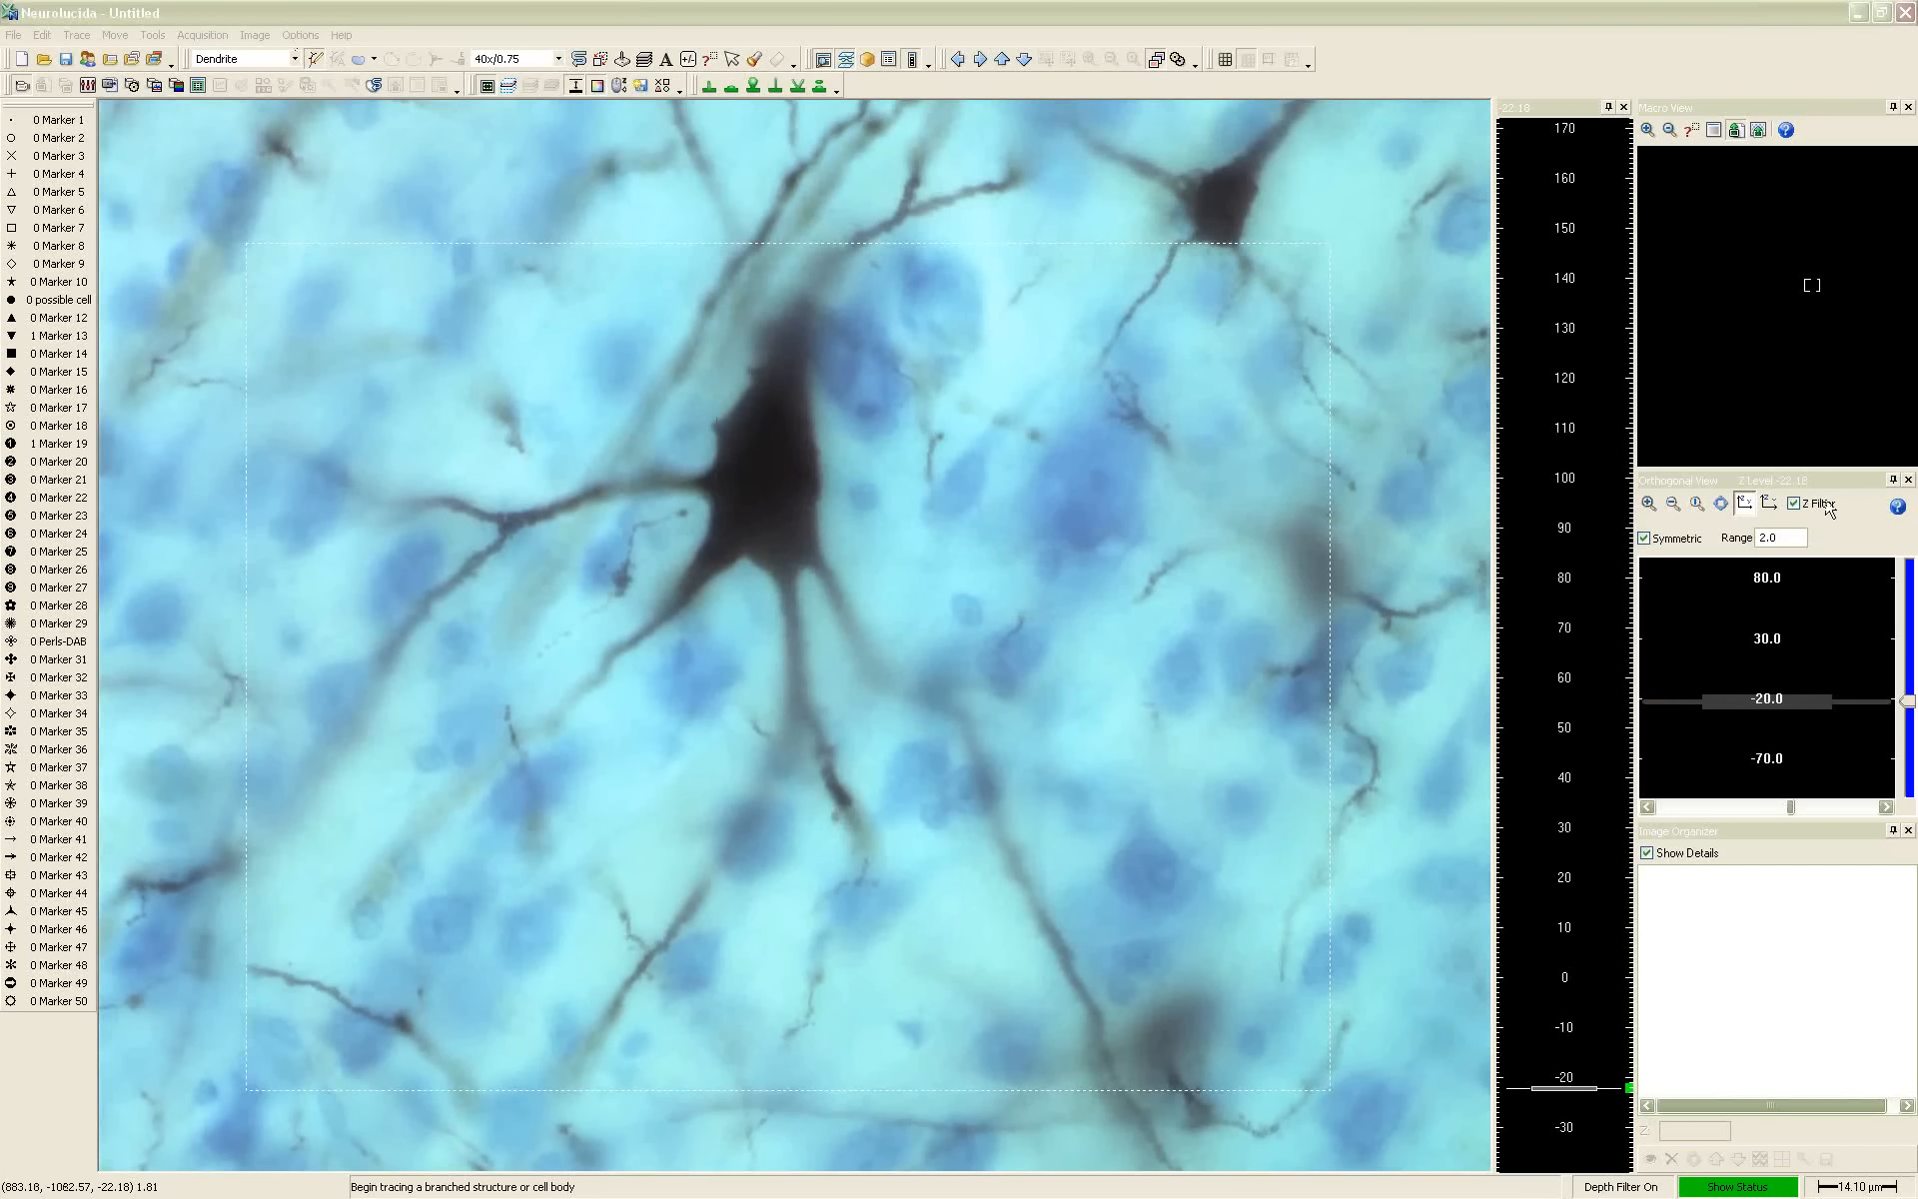
{"action": "left_click", "coordinate": [1826, 504]}
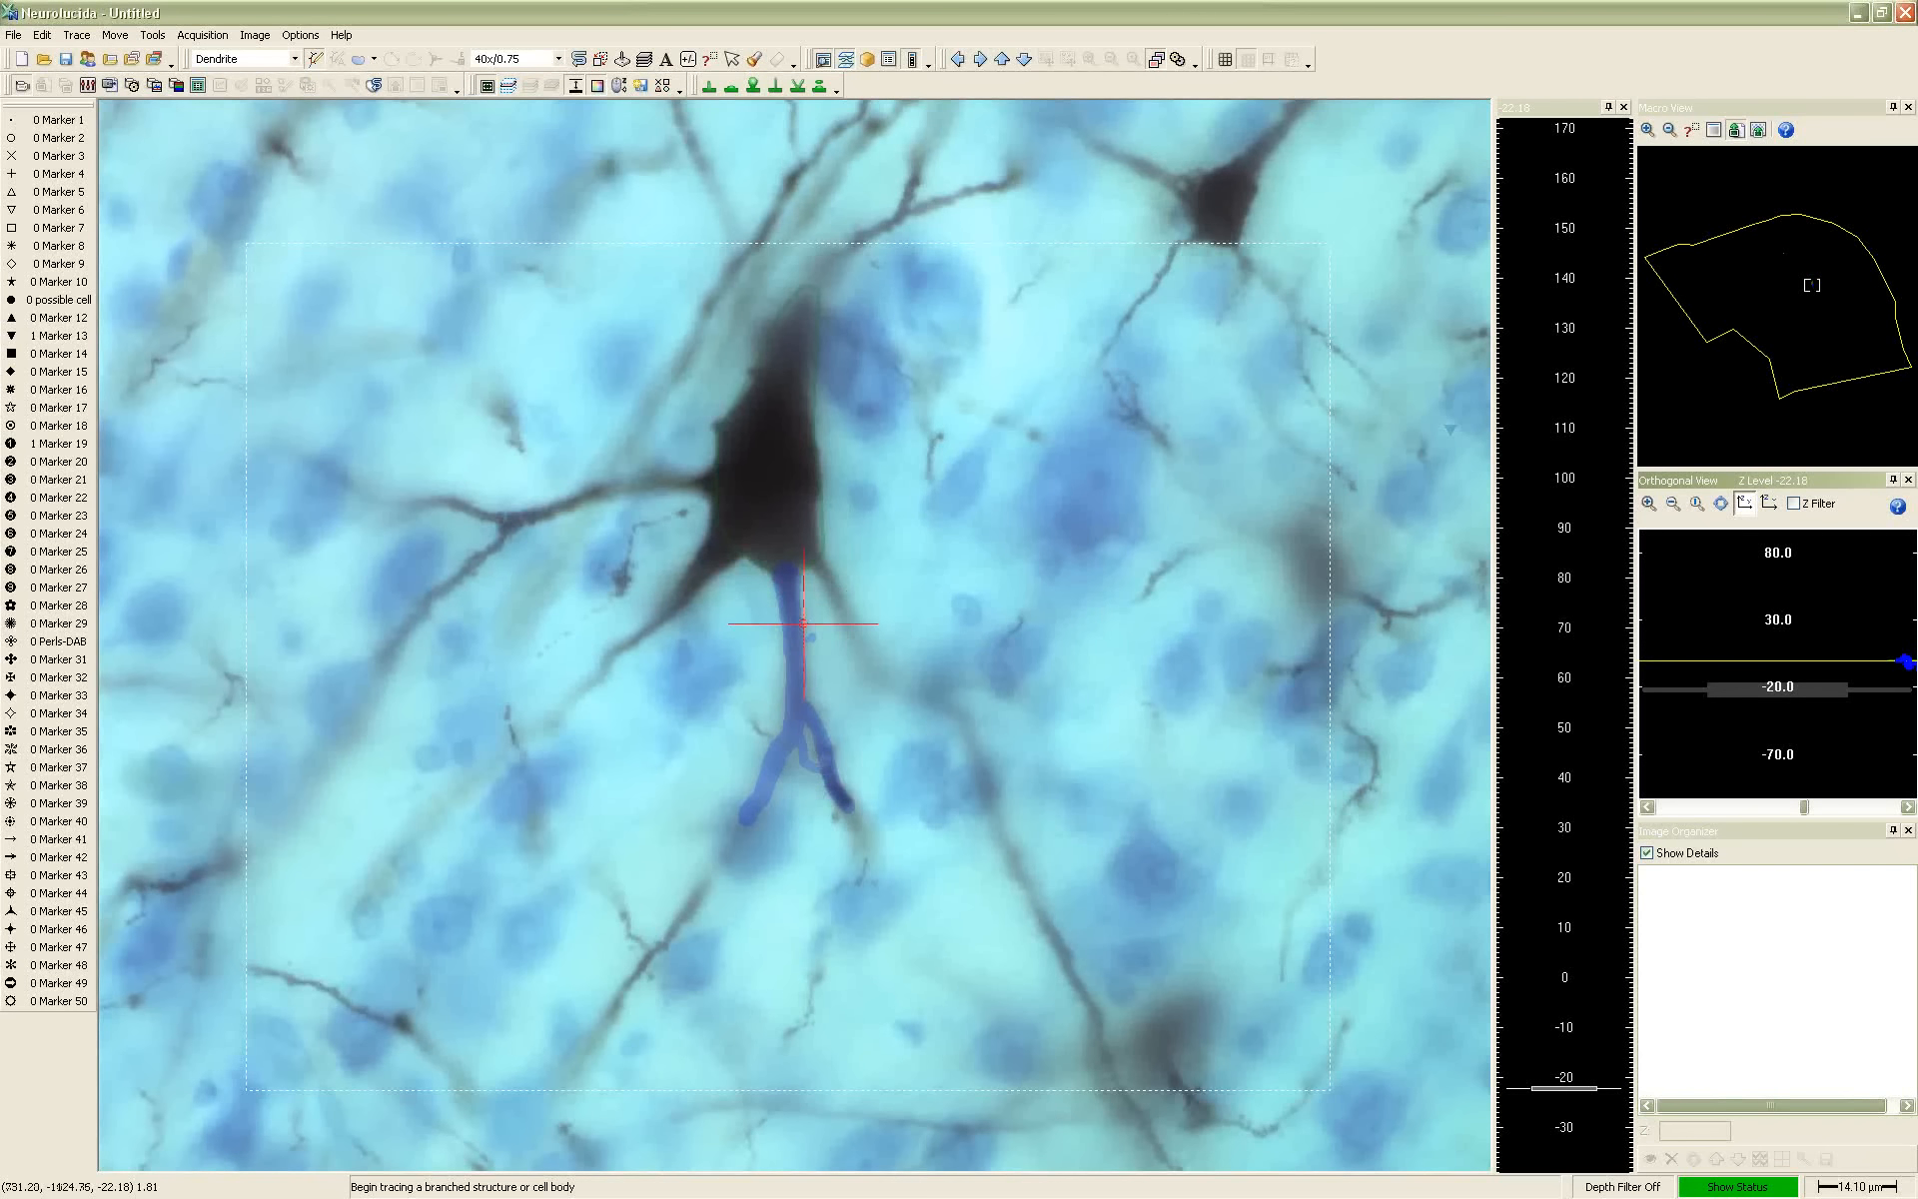
Start a new dendrite at the cell body's lower-left corner and trace its thick base in focus, tapering to about 4.7 µm
{"action": "scroll", "coordinate": [768, 597], "scroll_direction": "down", "scroll_amount": 4}
{"action": "scroll", "coordinate": [768, 597], "scroll_direction": "down", "scroll_amount": 3}
{"action": "scroll", "coordinate": [714, 546], "scroll_direction": "up", "scroll_amount": 5}
{"action": "scroll", "coordinate": [722, 543], "scroll_direction": "up", "scroll_amount": 6}
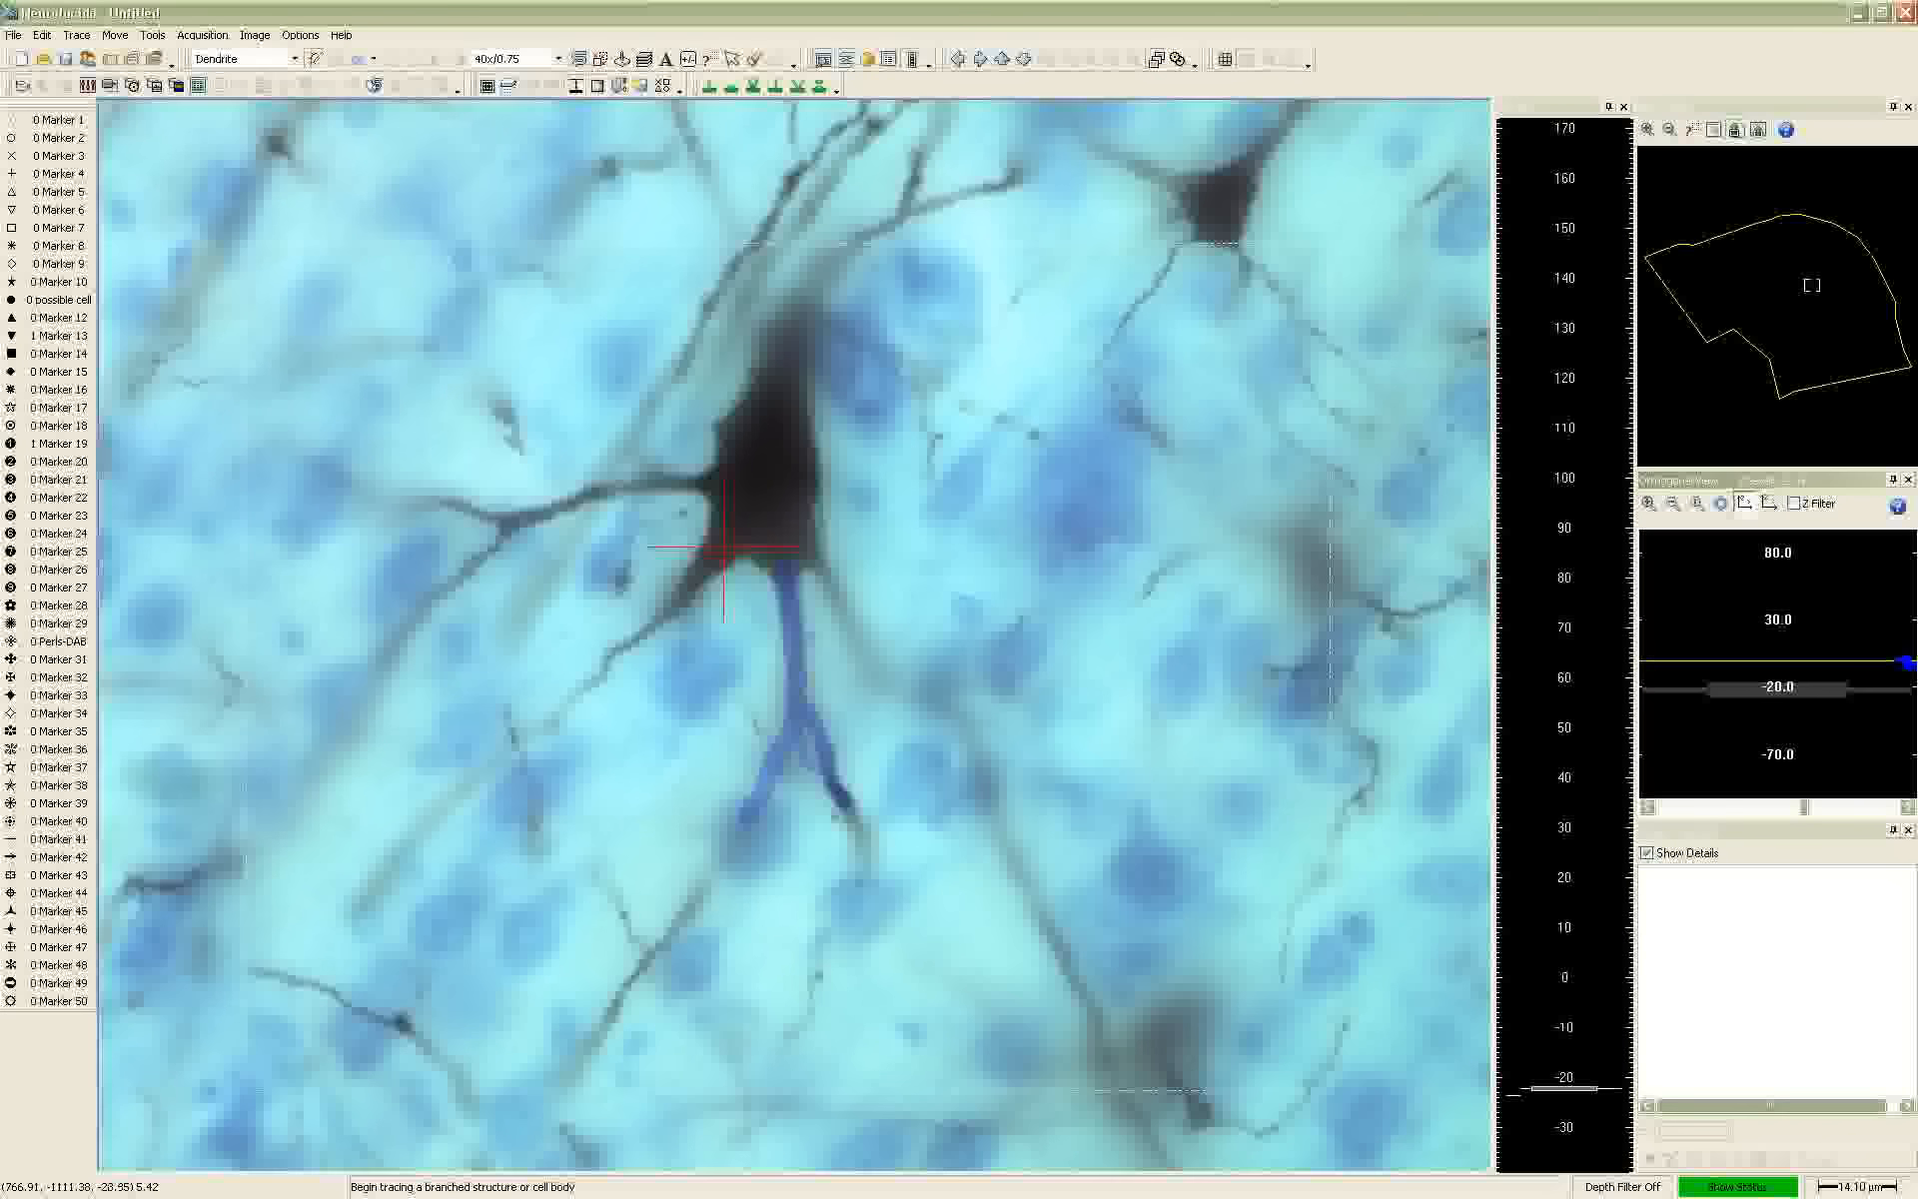
{"action": "left_click", "coordinate": [734, 547]}
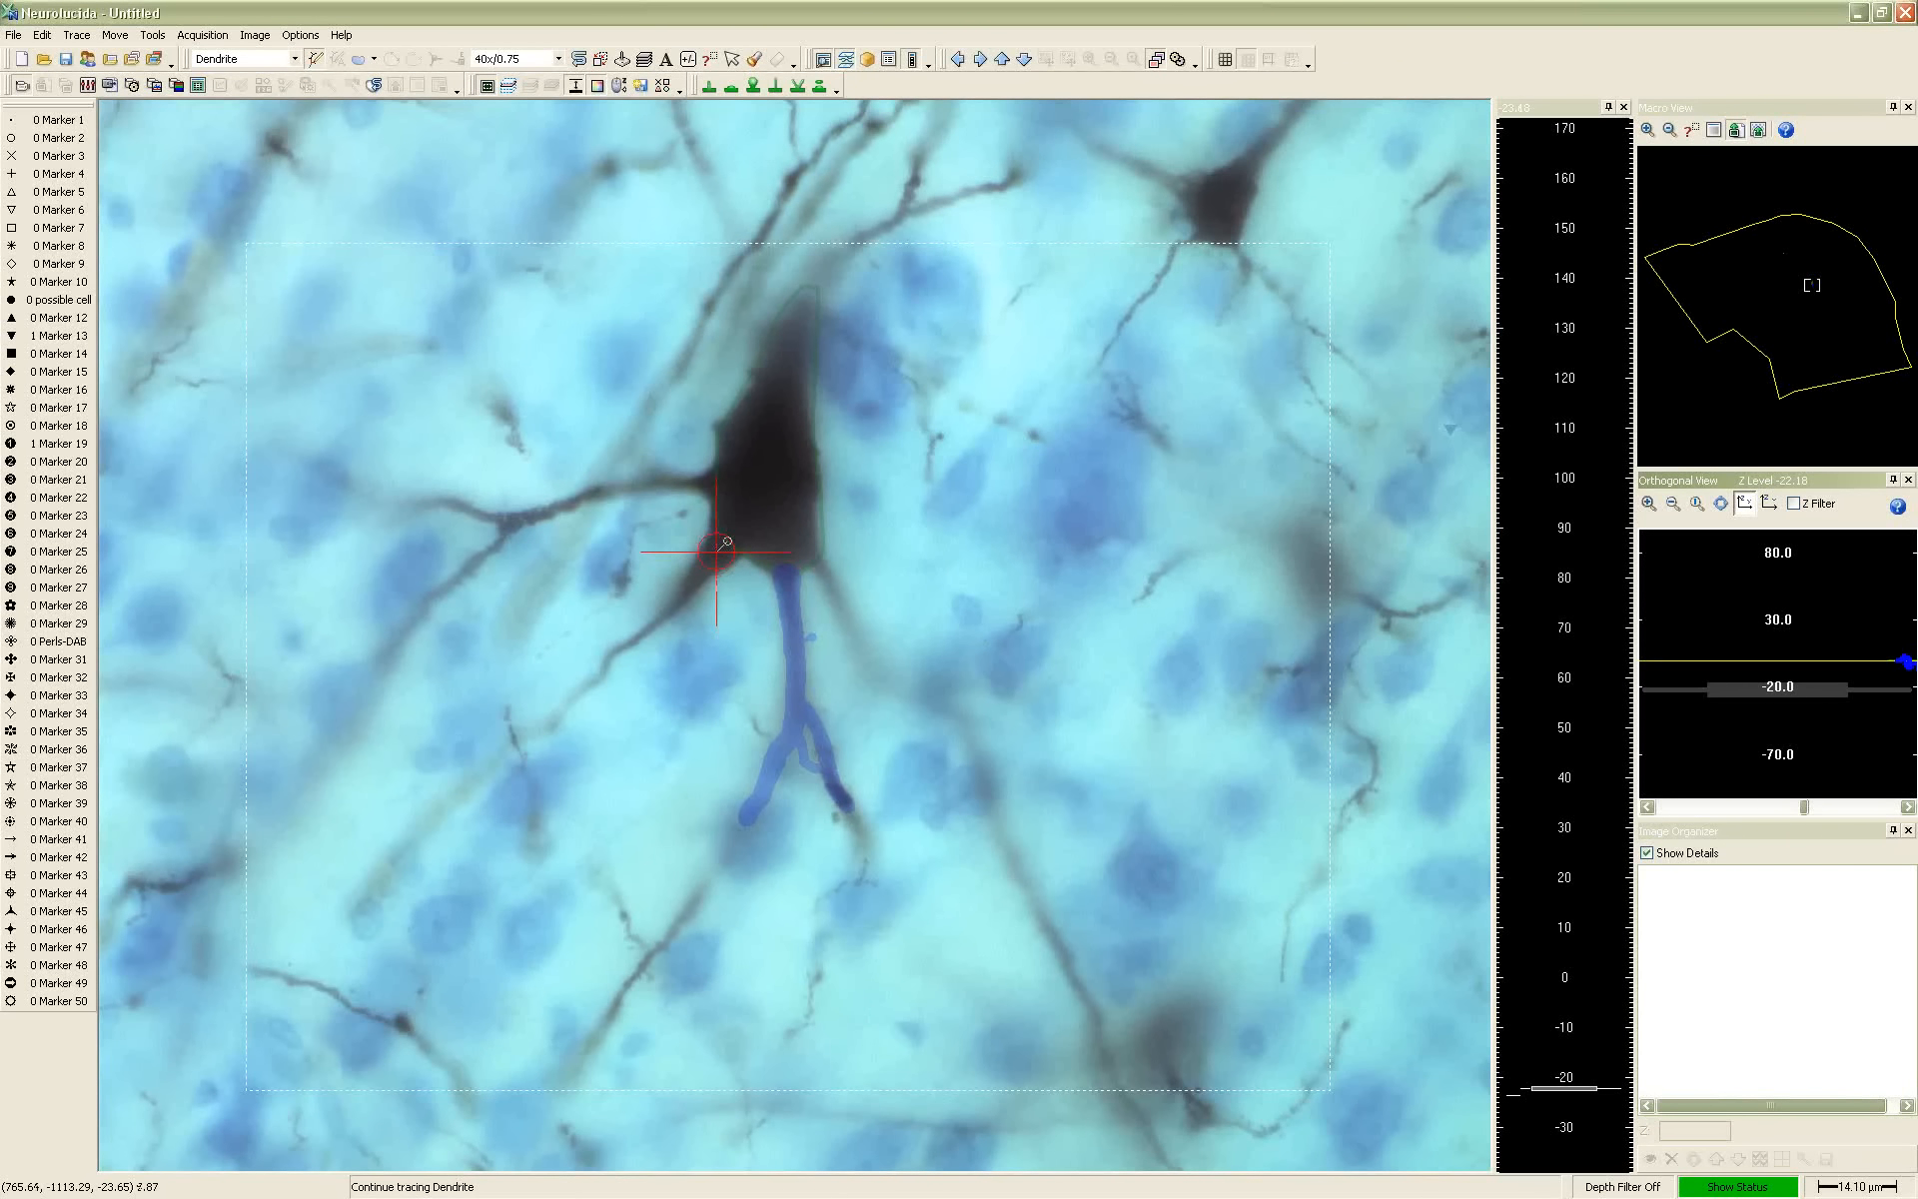
{"action": "scroll", "coordinate": [716, 554], "scroll_direction": "down", "scroll_amount": 3}
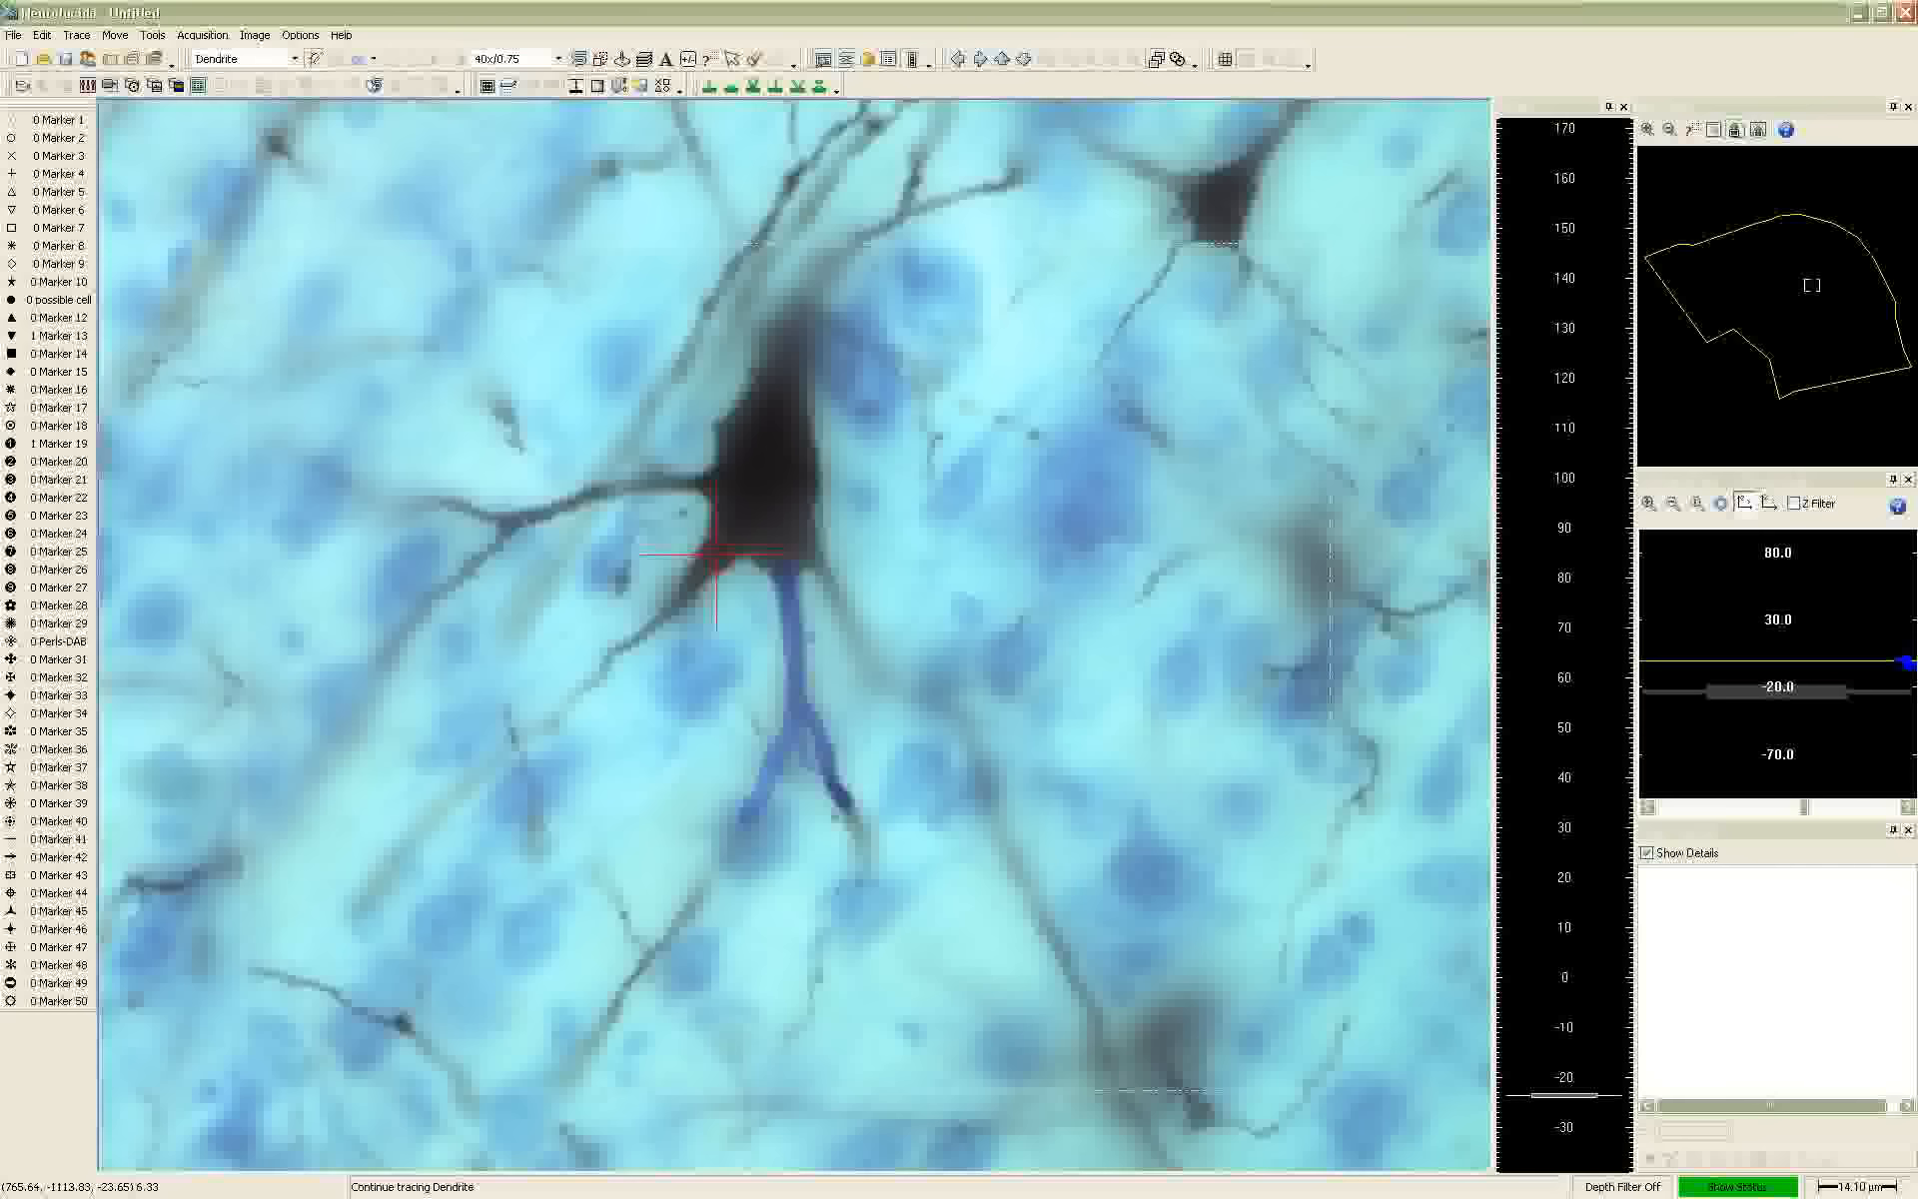
{"action": "left_click", "coordinate": [716, 554]}
{"action": "scroll", "coordinate": [706, 572], "scroll_direction": "down", "scroll_amount": 3}
{"action": "scroll", "coordinate": [705, 571], "scroll_direction": "down", "scroll_amount": 3}
{"action": "left_click", "coordinate": [702, 569]}
{"action": "scroll", "coordinate": [698, 575], "scroll_direction": "down", "scroll_amount": 6}
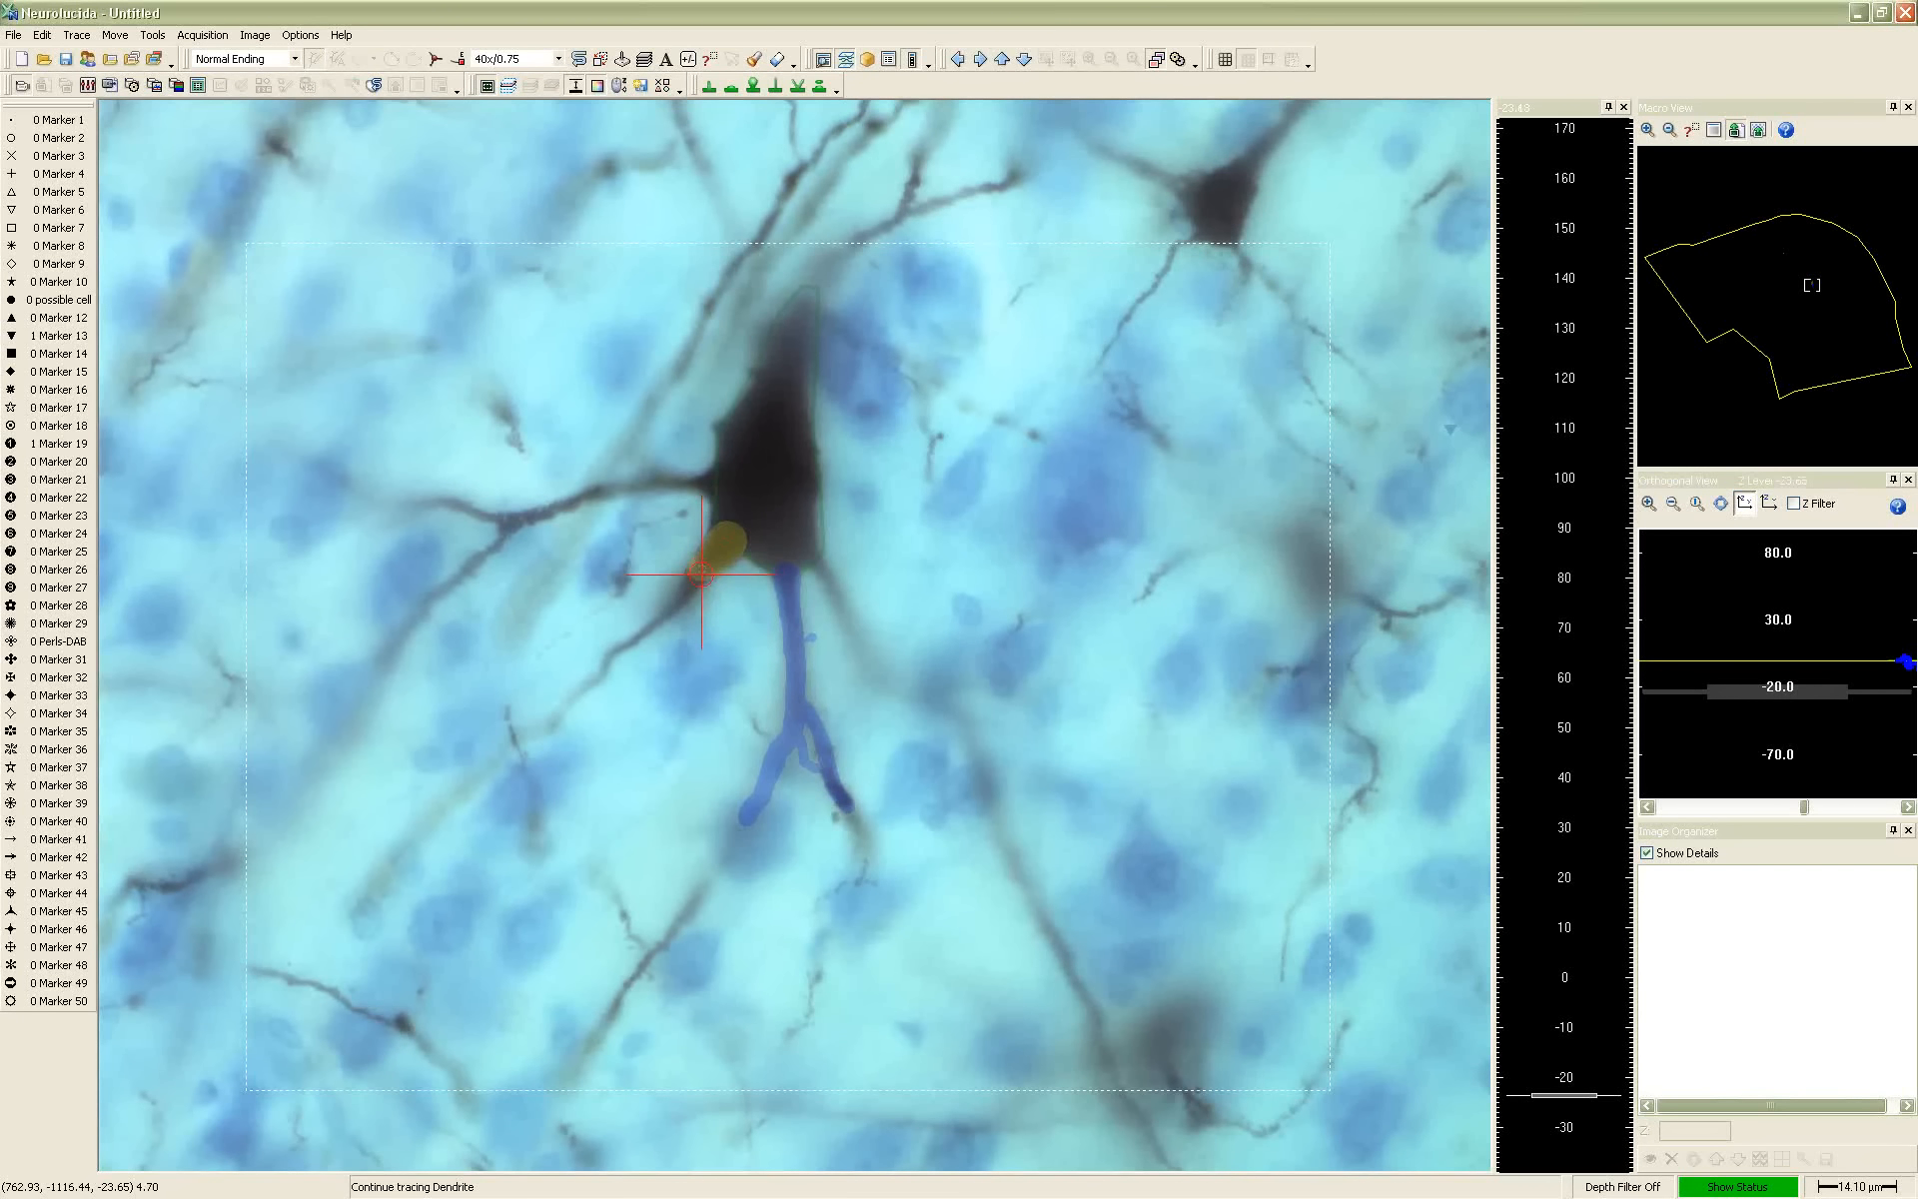
Continue tracing the lower-left dendrite outward in focus, tapering its thickness to about 1.63 µm
{"action": "scroll", "coordinate": [693, 579], "scroll_direction": "down", "scroll_amount": 3}
{"action": "left_click", "coordinate": [687, 593]}
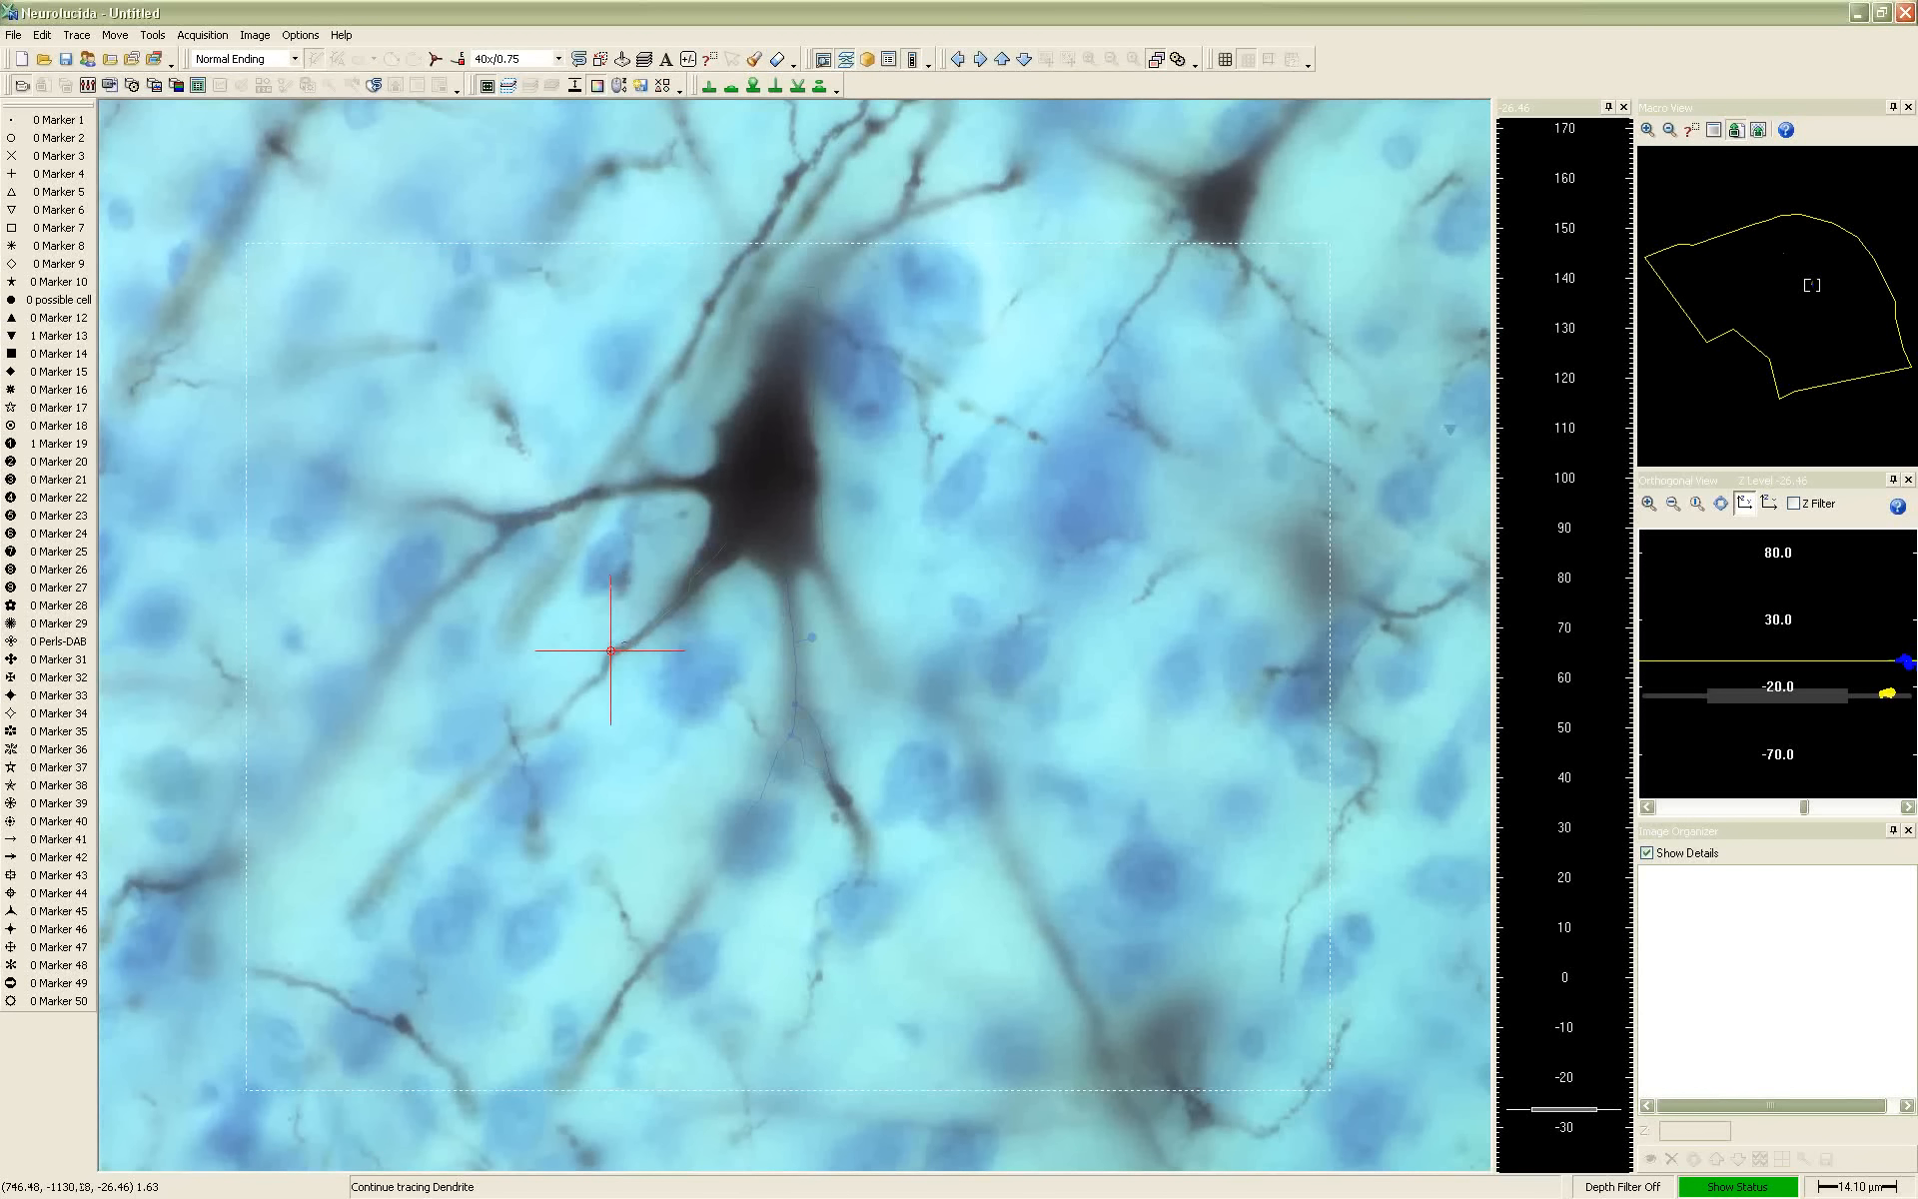
{"action": "left_click", "coordinate": [607, 663]}
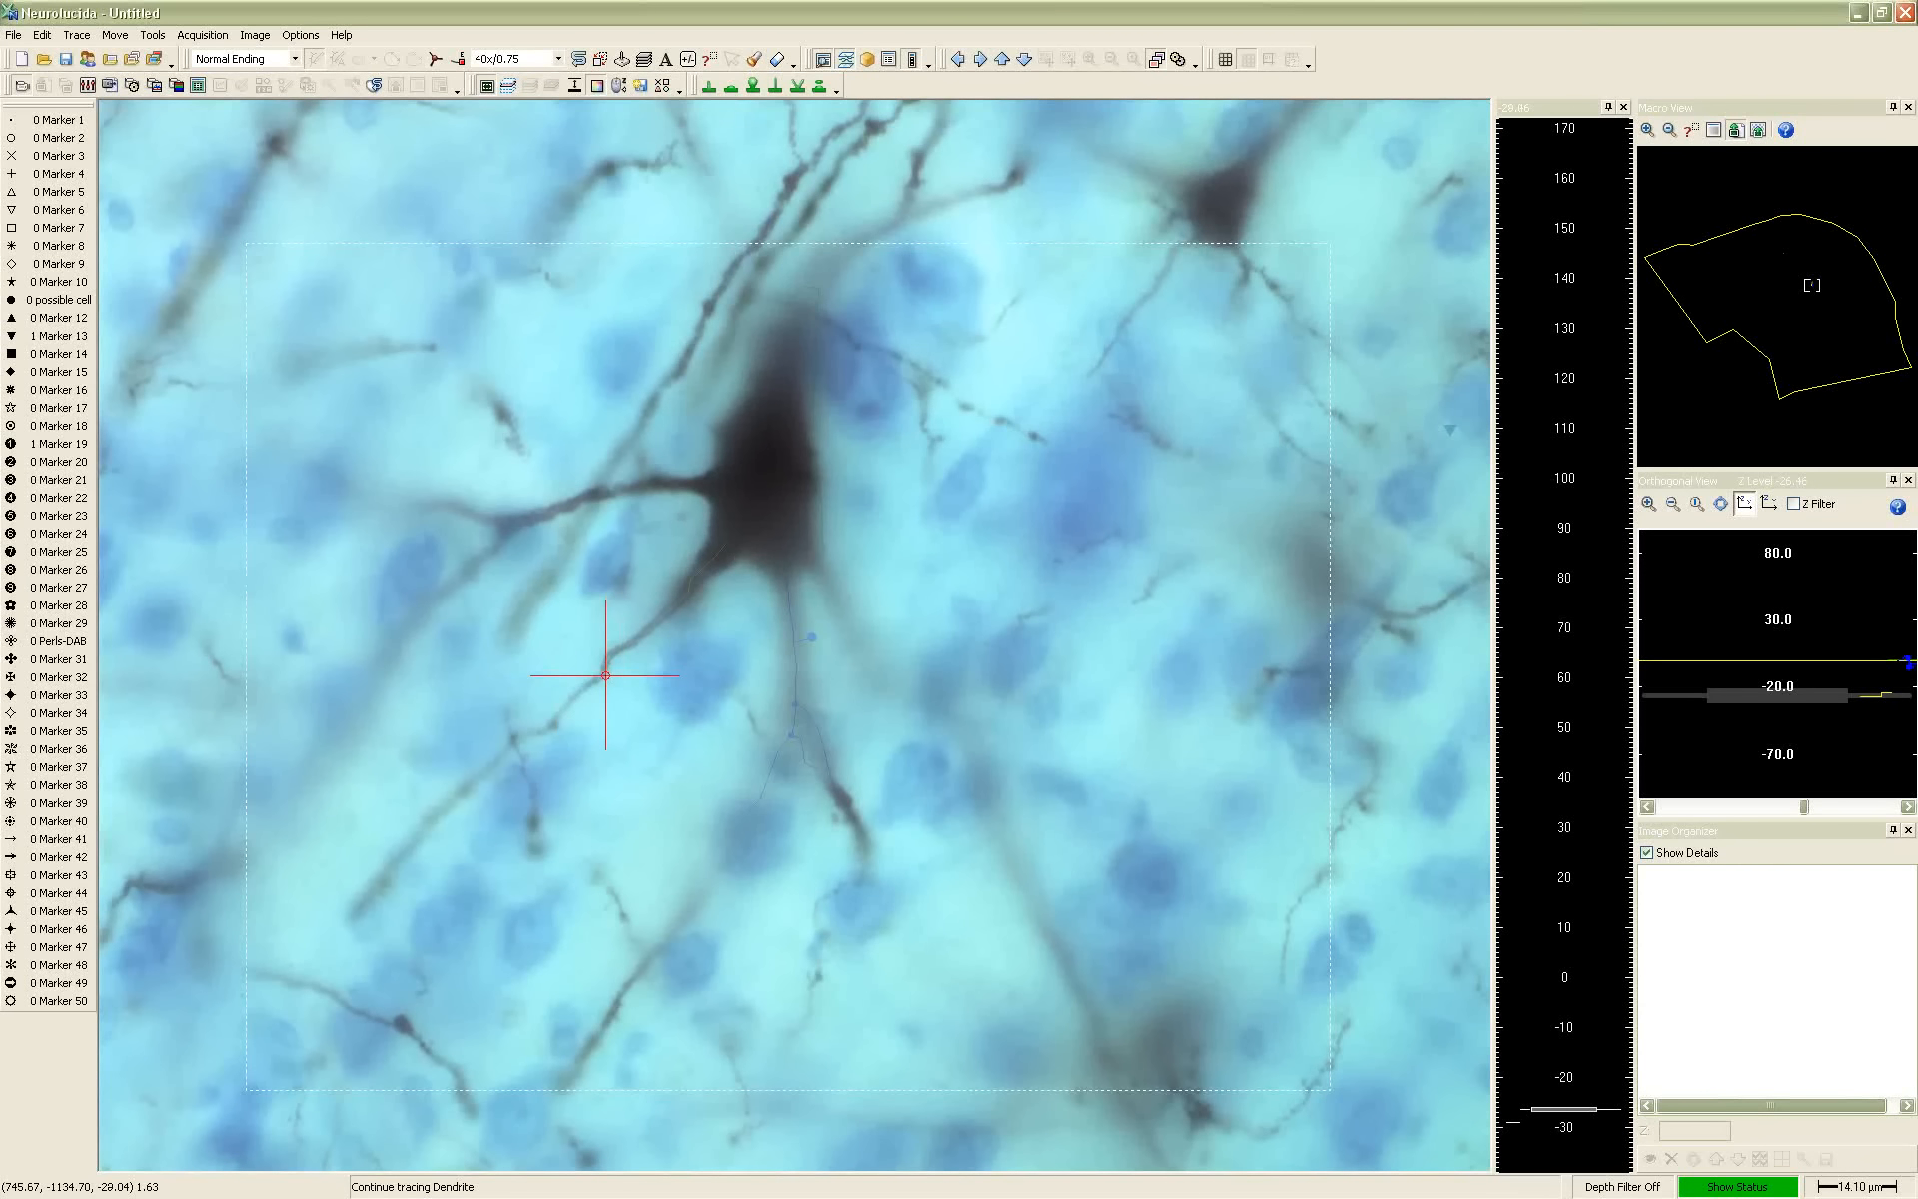
{"action": "left_click", "coordinate": [602, 678]}
{"action": "left_click", "coordinate": [554, 722]}
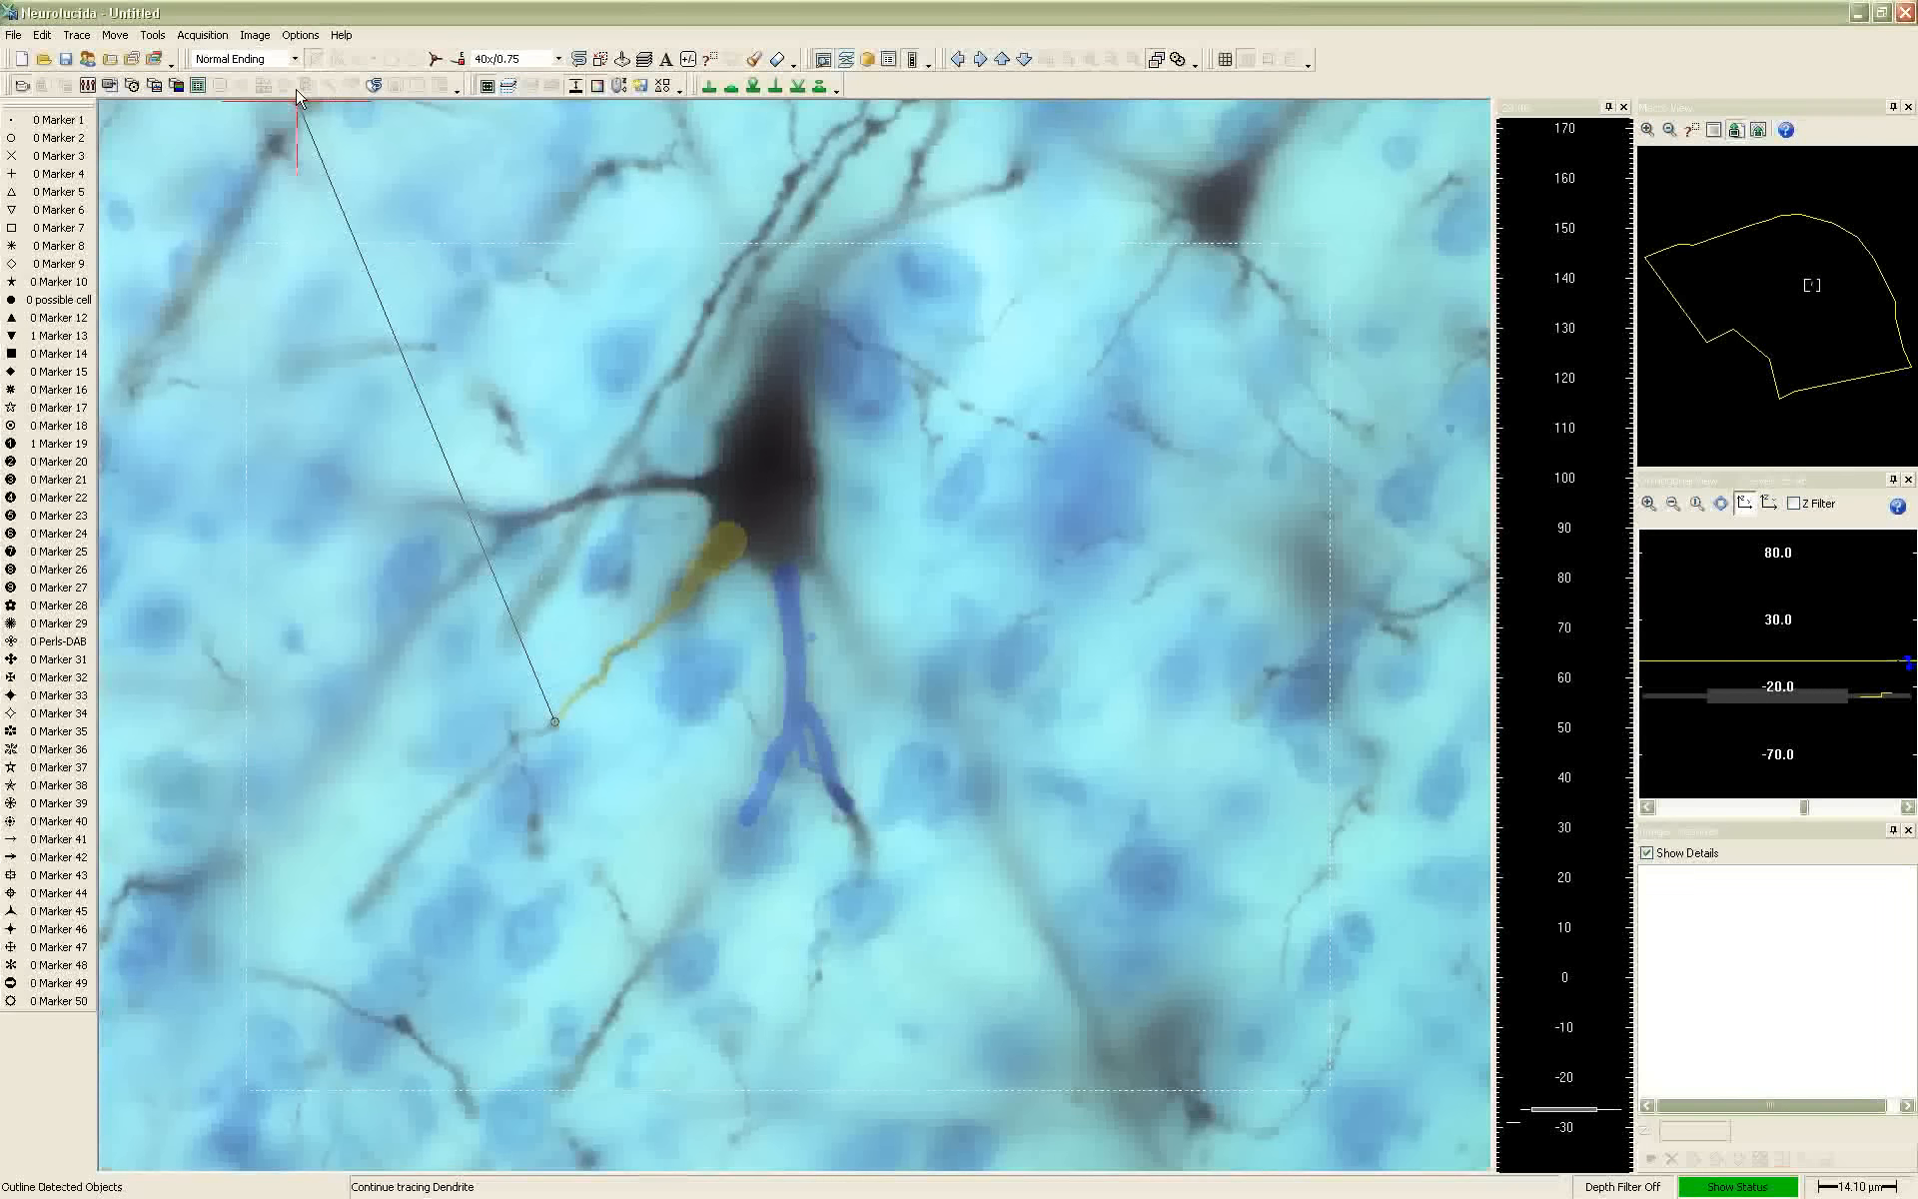
Make the tracing fully opaque in the Display Preferences and place the dialog clear of the neuron
{"action": "left_click", "coordinate": [301, 35]}
{"action": "left_click", "coordinate": [348, 166]}
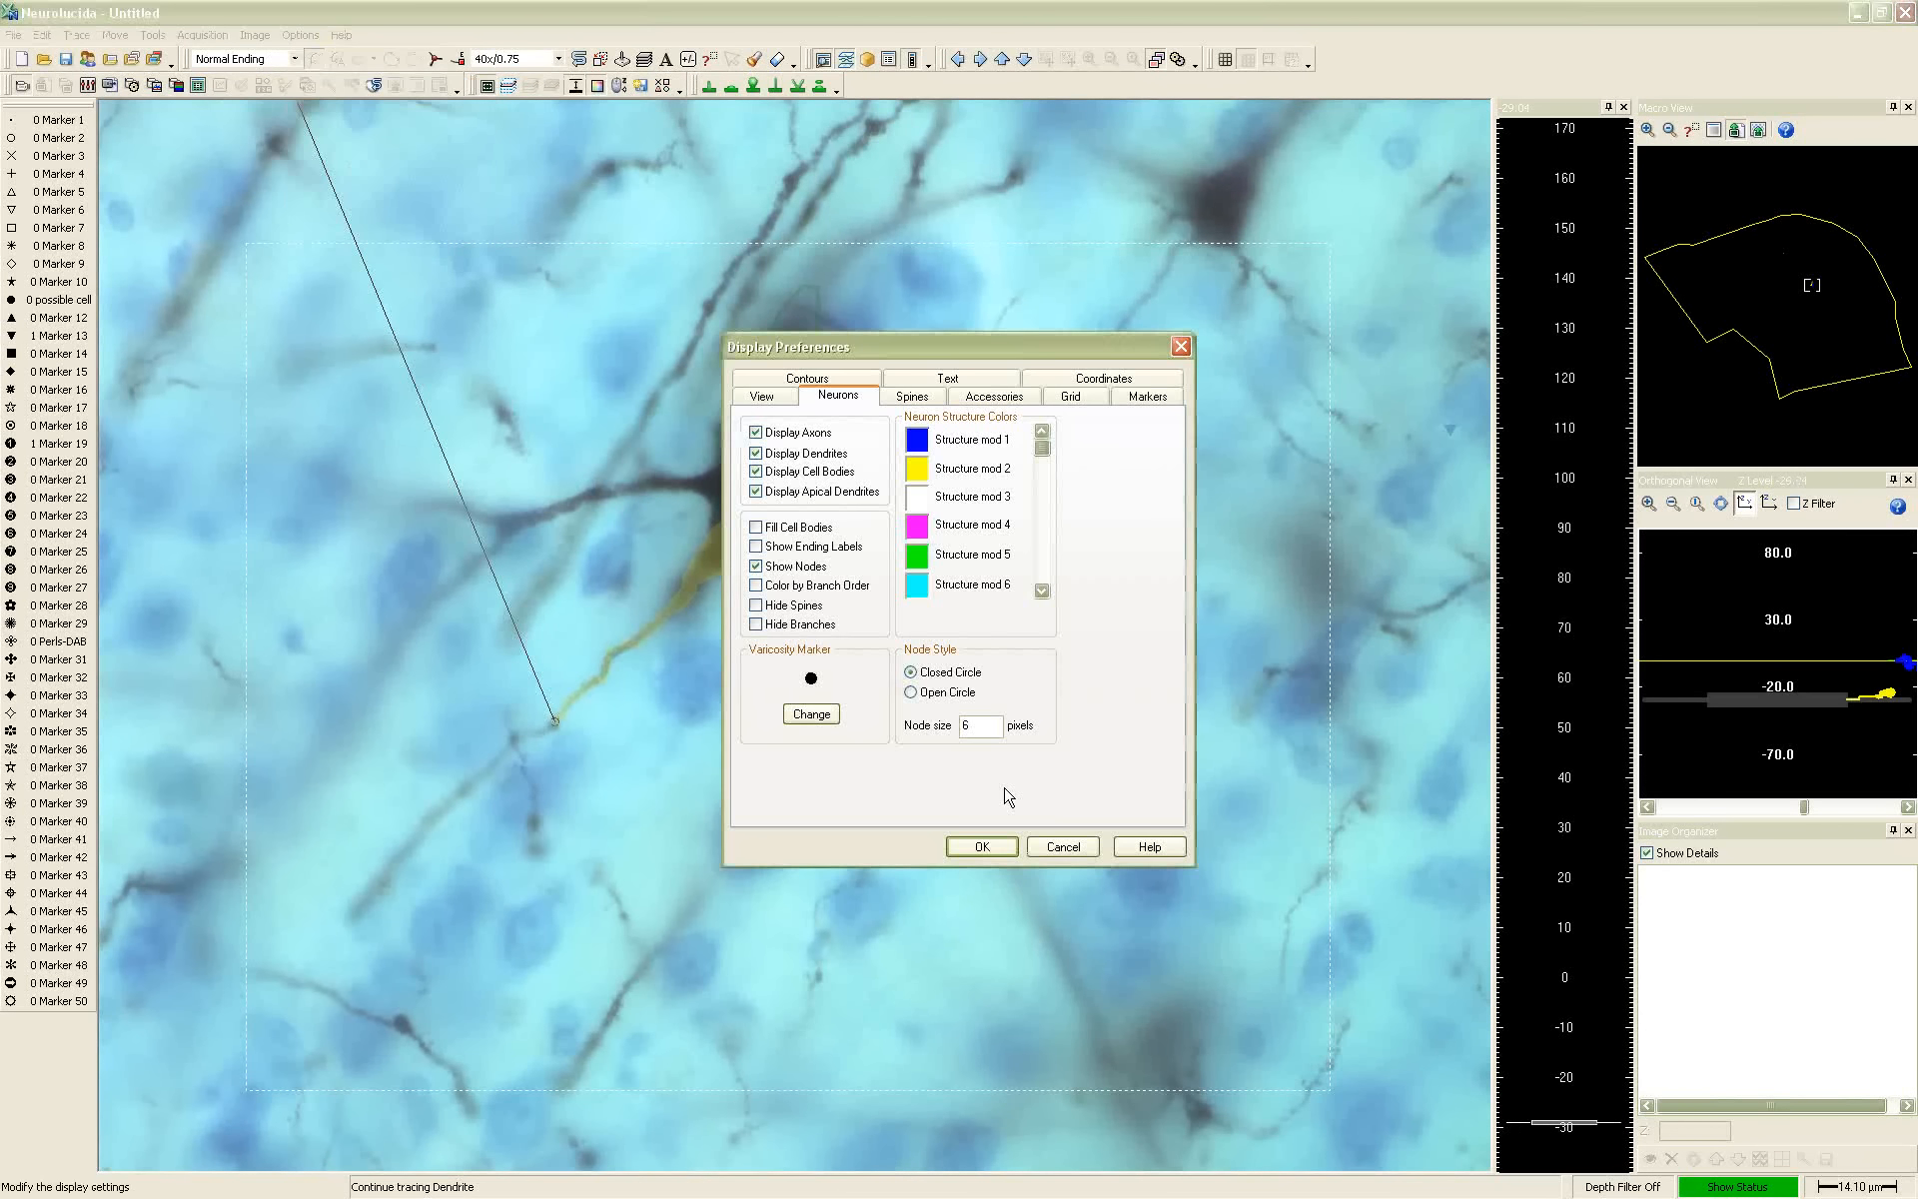
{"action": "left_click", "coordinate": [765, 397]}
{"action": "left_click_drag", "start_coordinate": [1046, 794], "coordinate": [837, 800]}
{"action": "mouse_move", "coordinate": [921, 356]}
{"action": "left_mouse_down"}
{"action": "mouse_move", "coordinate": [1268, 417]}
{"action": "mouse_move", "coordinate": [1089, 257]}
{"action": "left_mouse_up"}
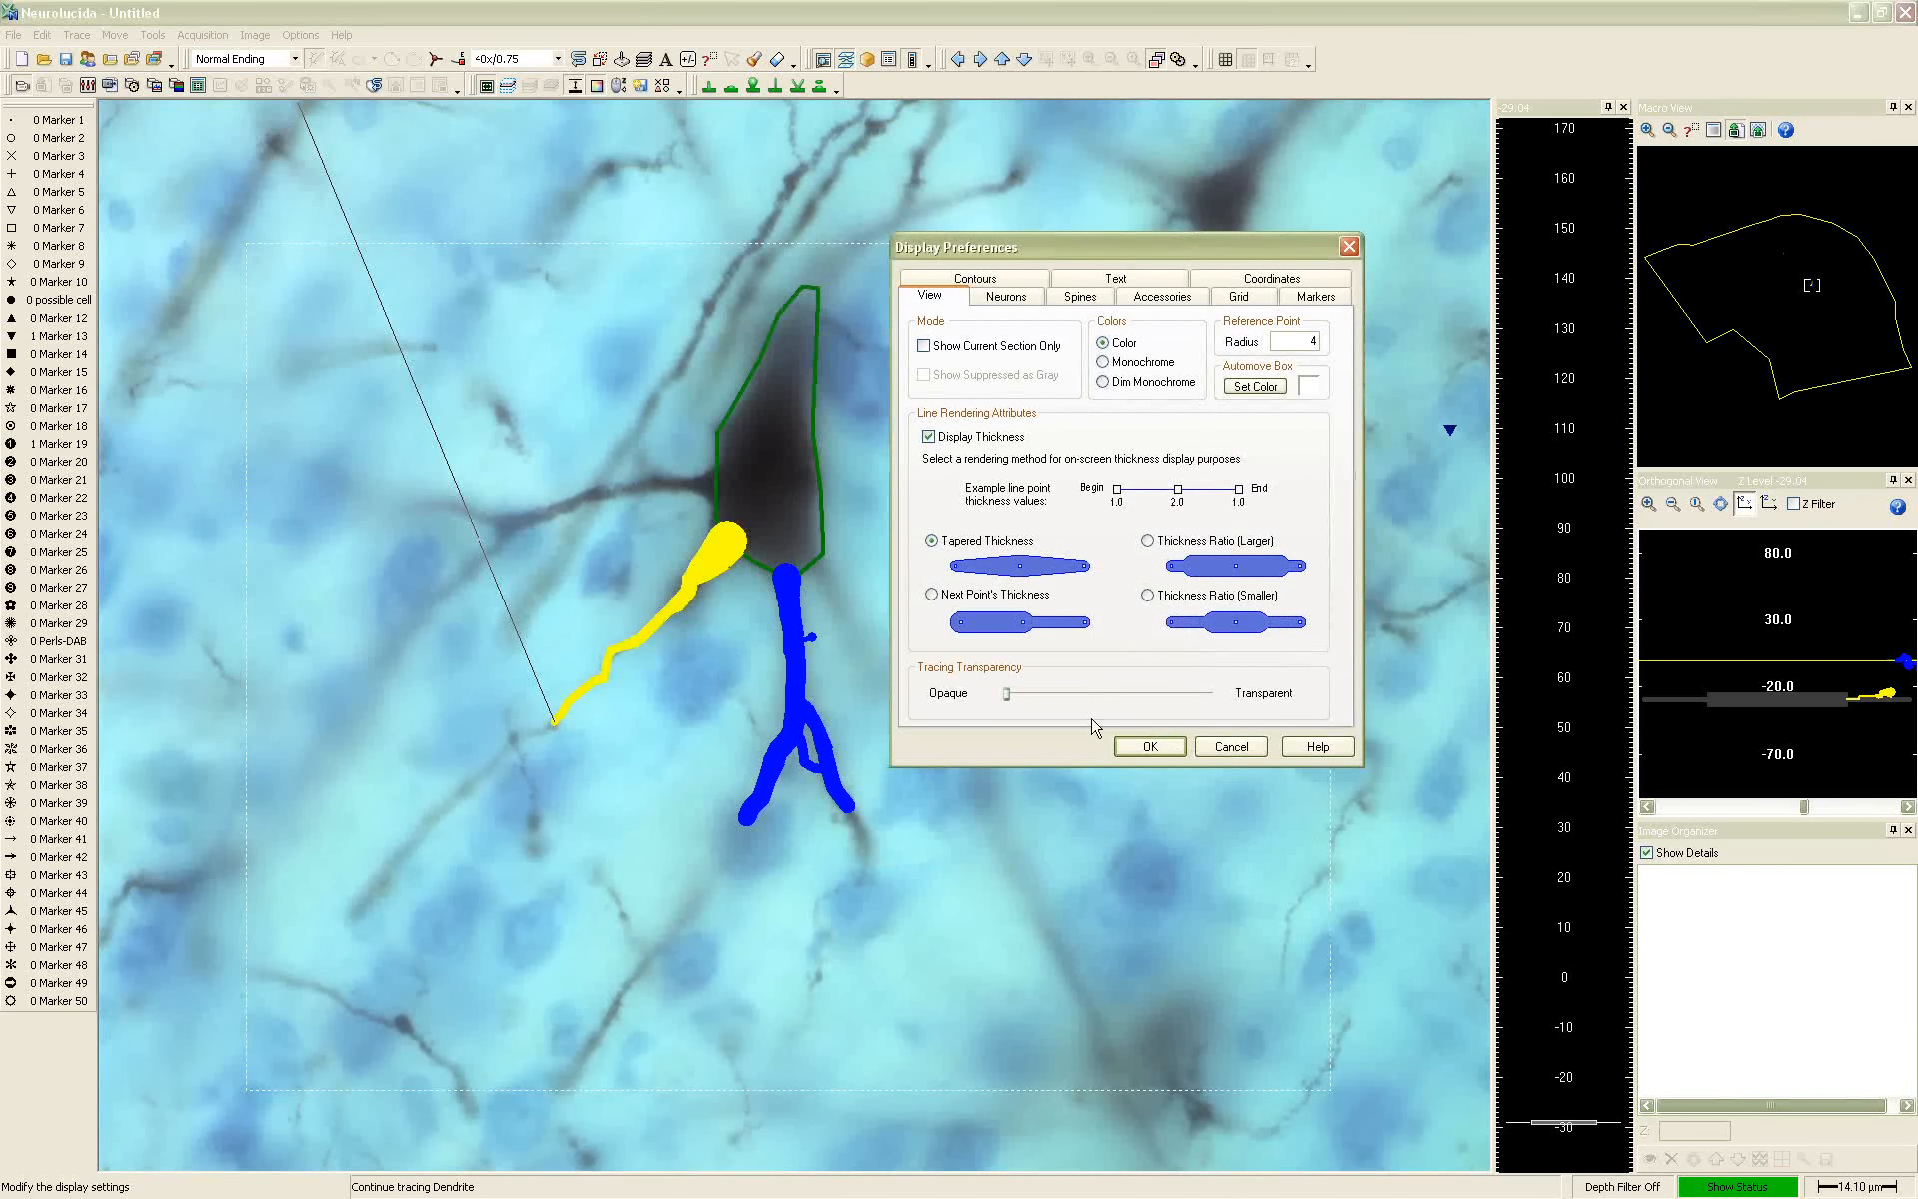
Compare several tracing transparency levels between opaque and transparent, and close the Display Preferences
{"action": "left_click", "coordinate": [1068, 699]}
{"action": "left_click", "coordinate": [1084, 695]}
{"action": "left_click", "coordinate": [1127, 694]}
{"action": "left_click", "coordinate": [1174, 695]}
{"action": "left_click", "coordinate": [1078, 696]}
{"action": "left_click", "coordinate": [1053, 698]}
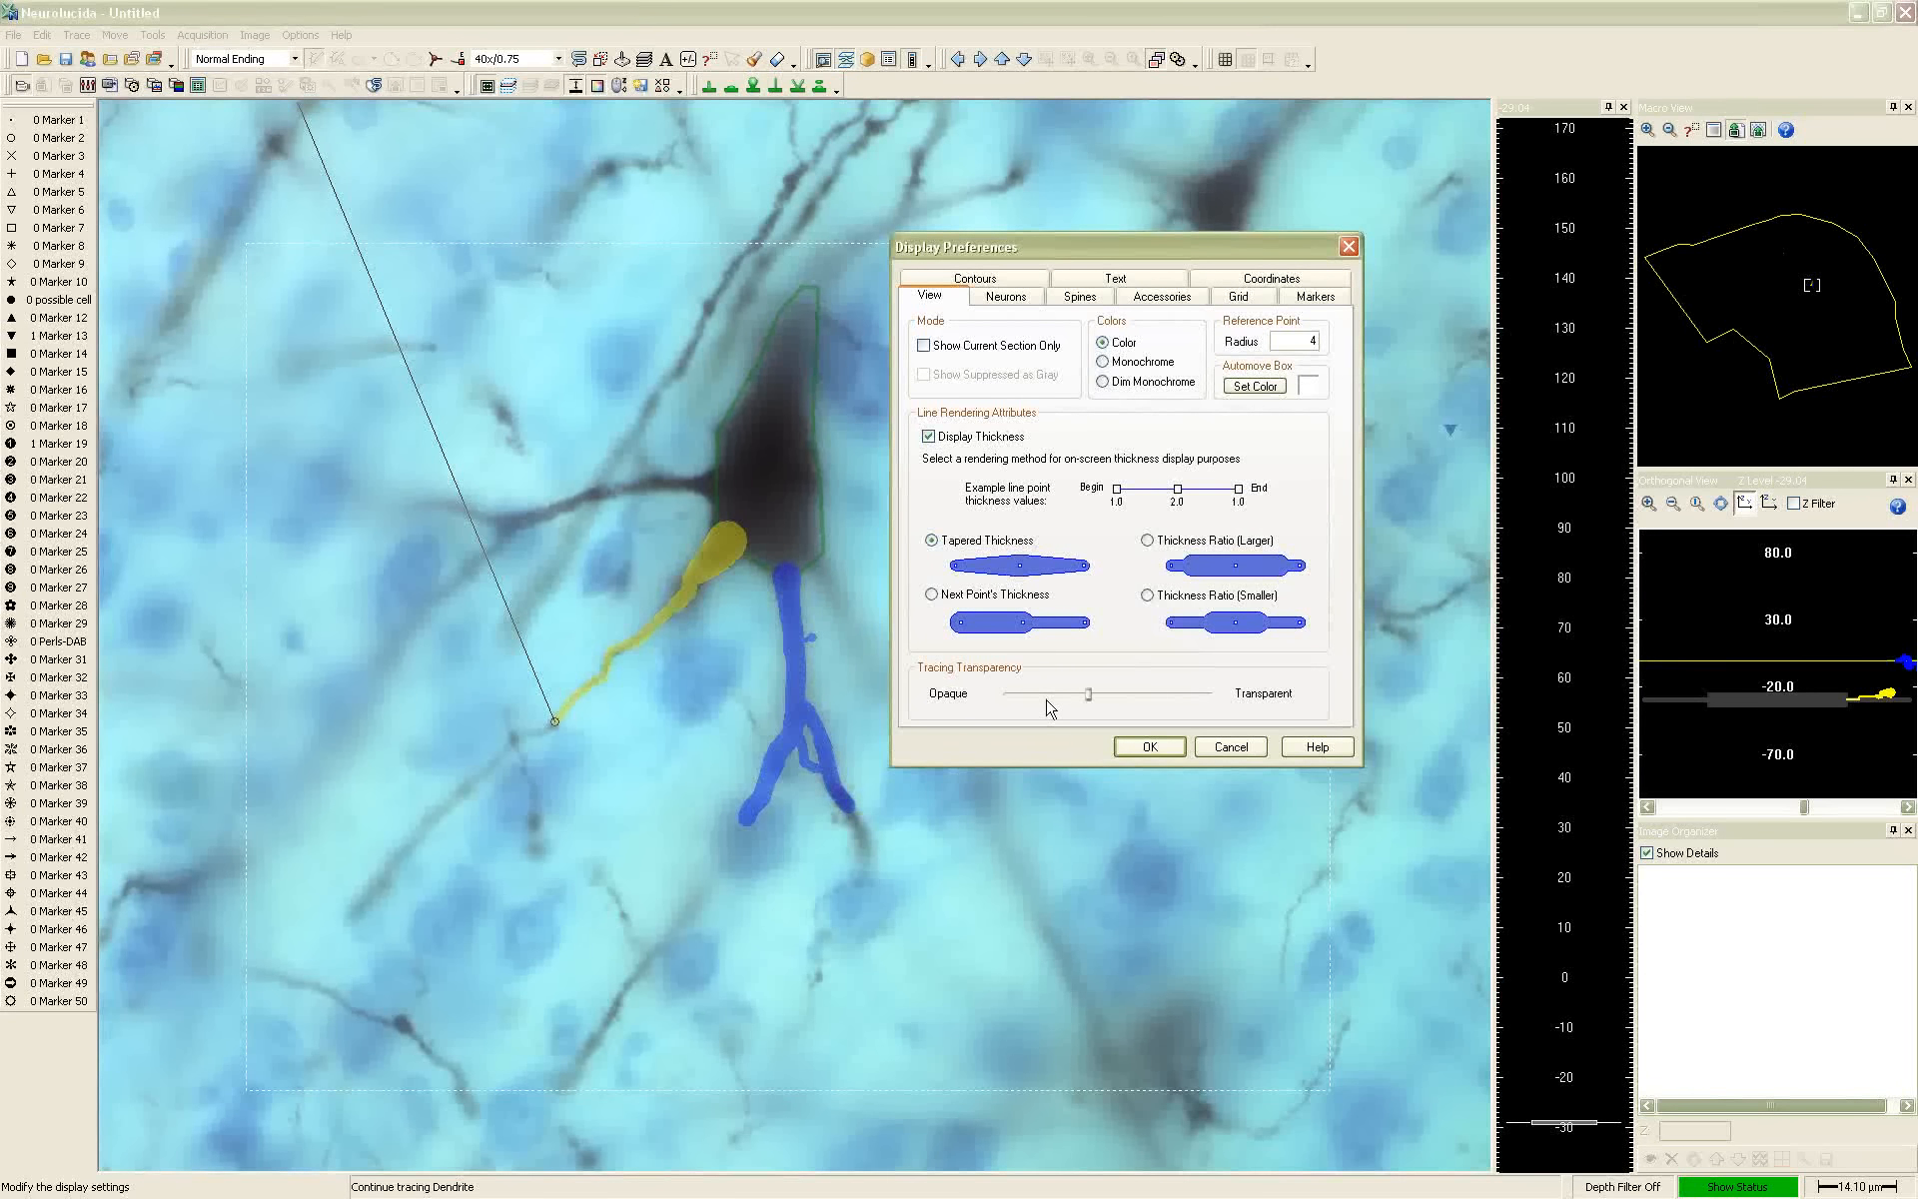
{"action": "left_click", "coordinate": [1053, 705]}
{"action": "left_click", "coordinate": [1052, 704]}
{"action": "left_click", "coordinate": [1087, 701]}
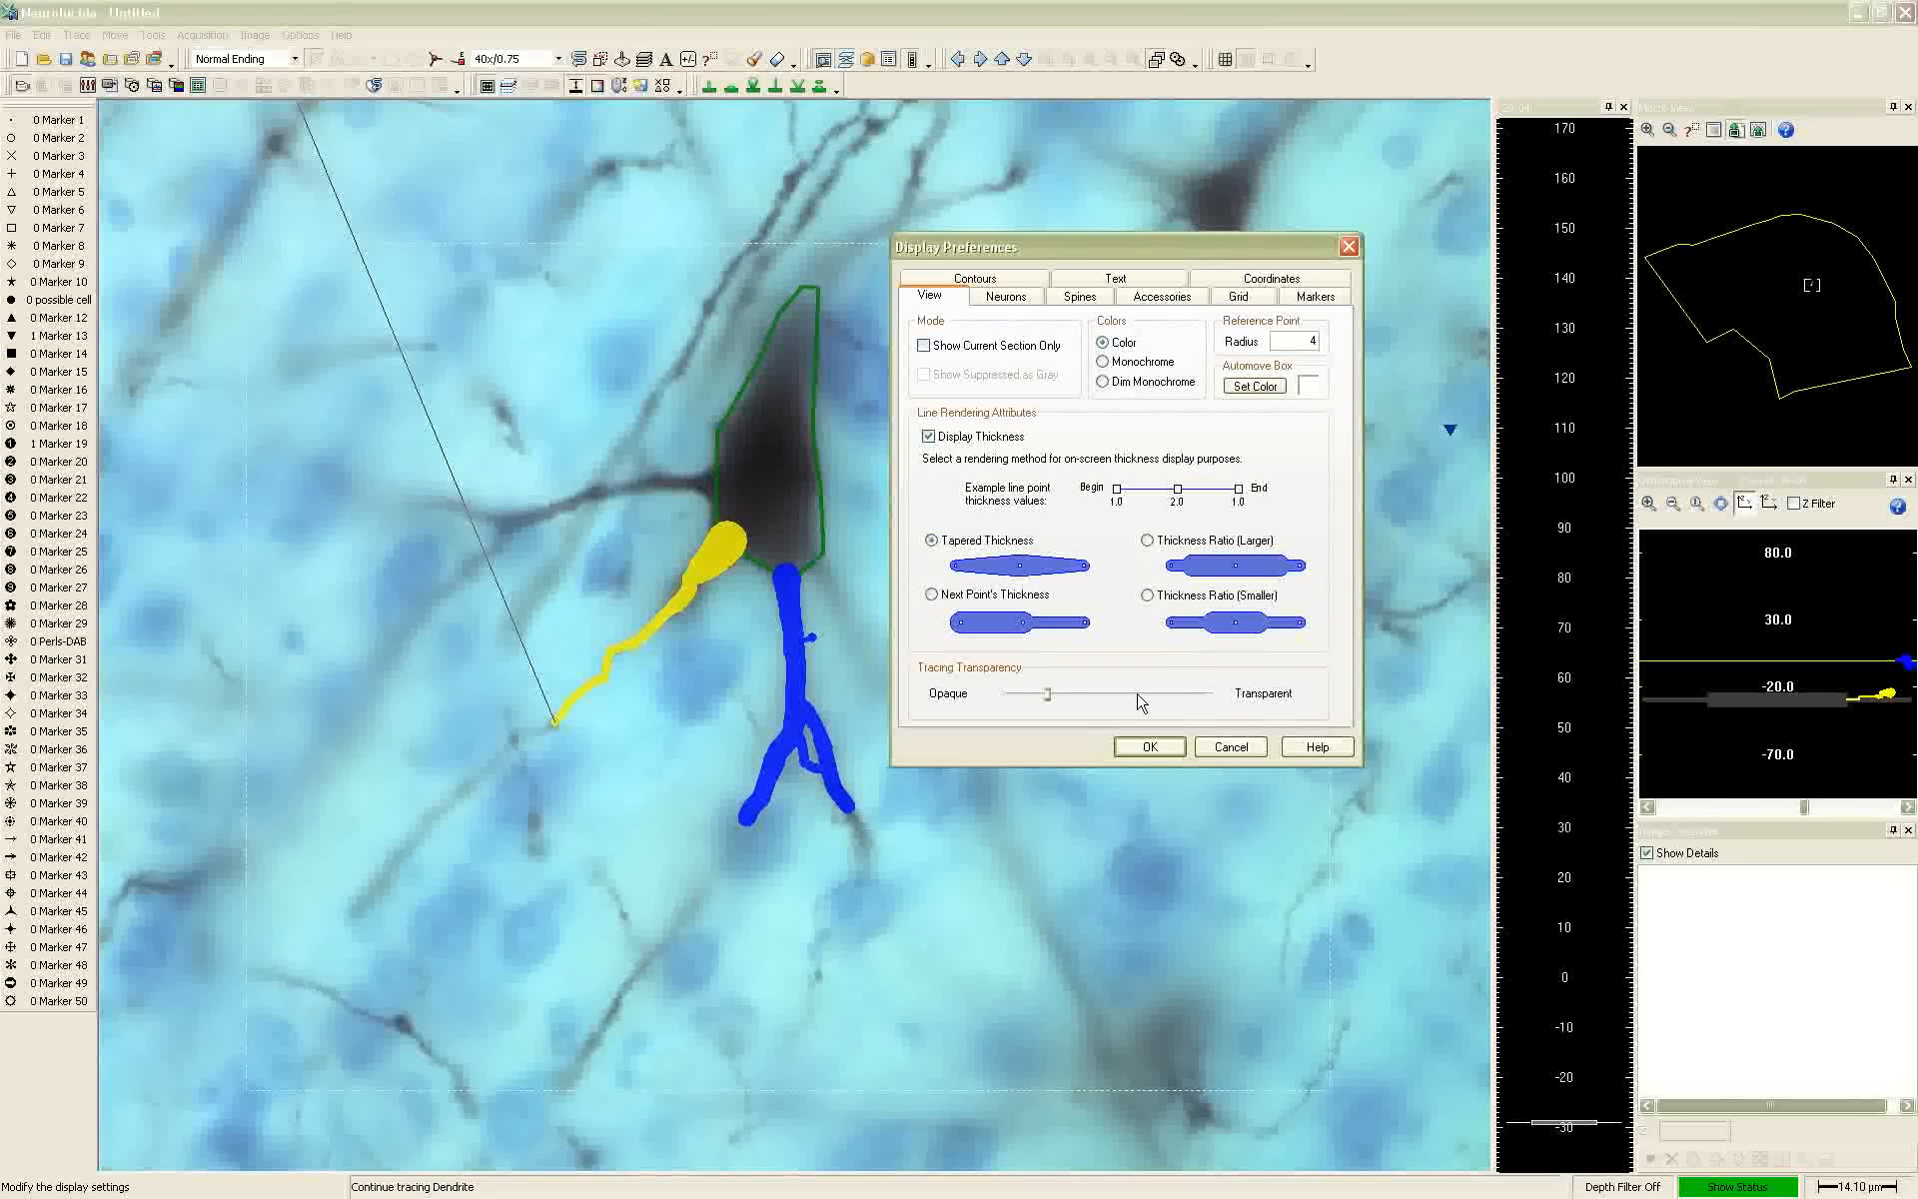
{"action": "left_click", "coordinate": [1141, 702]}
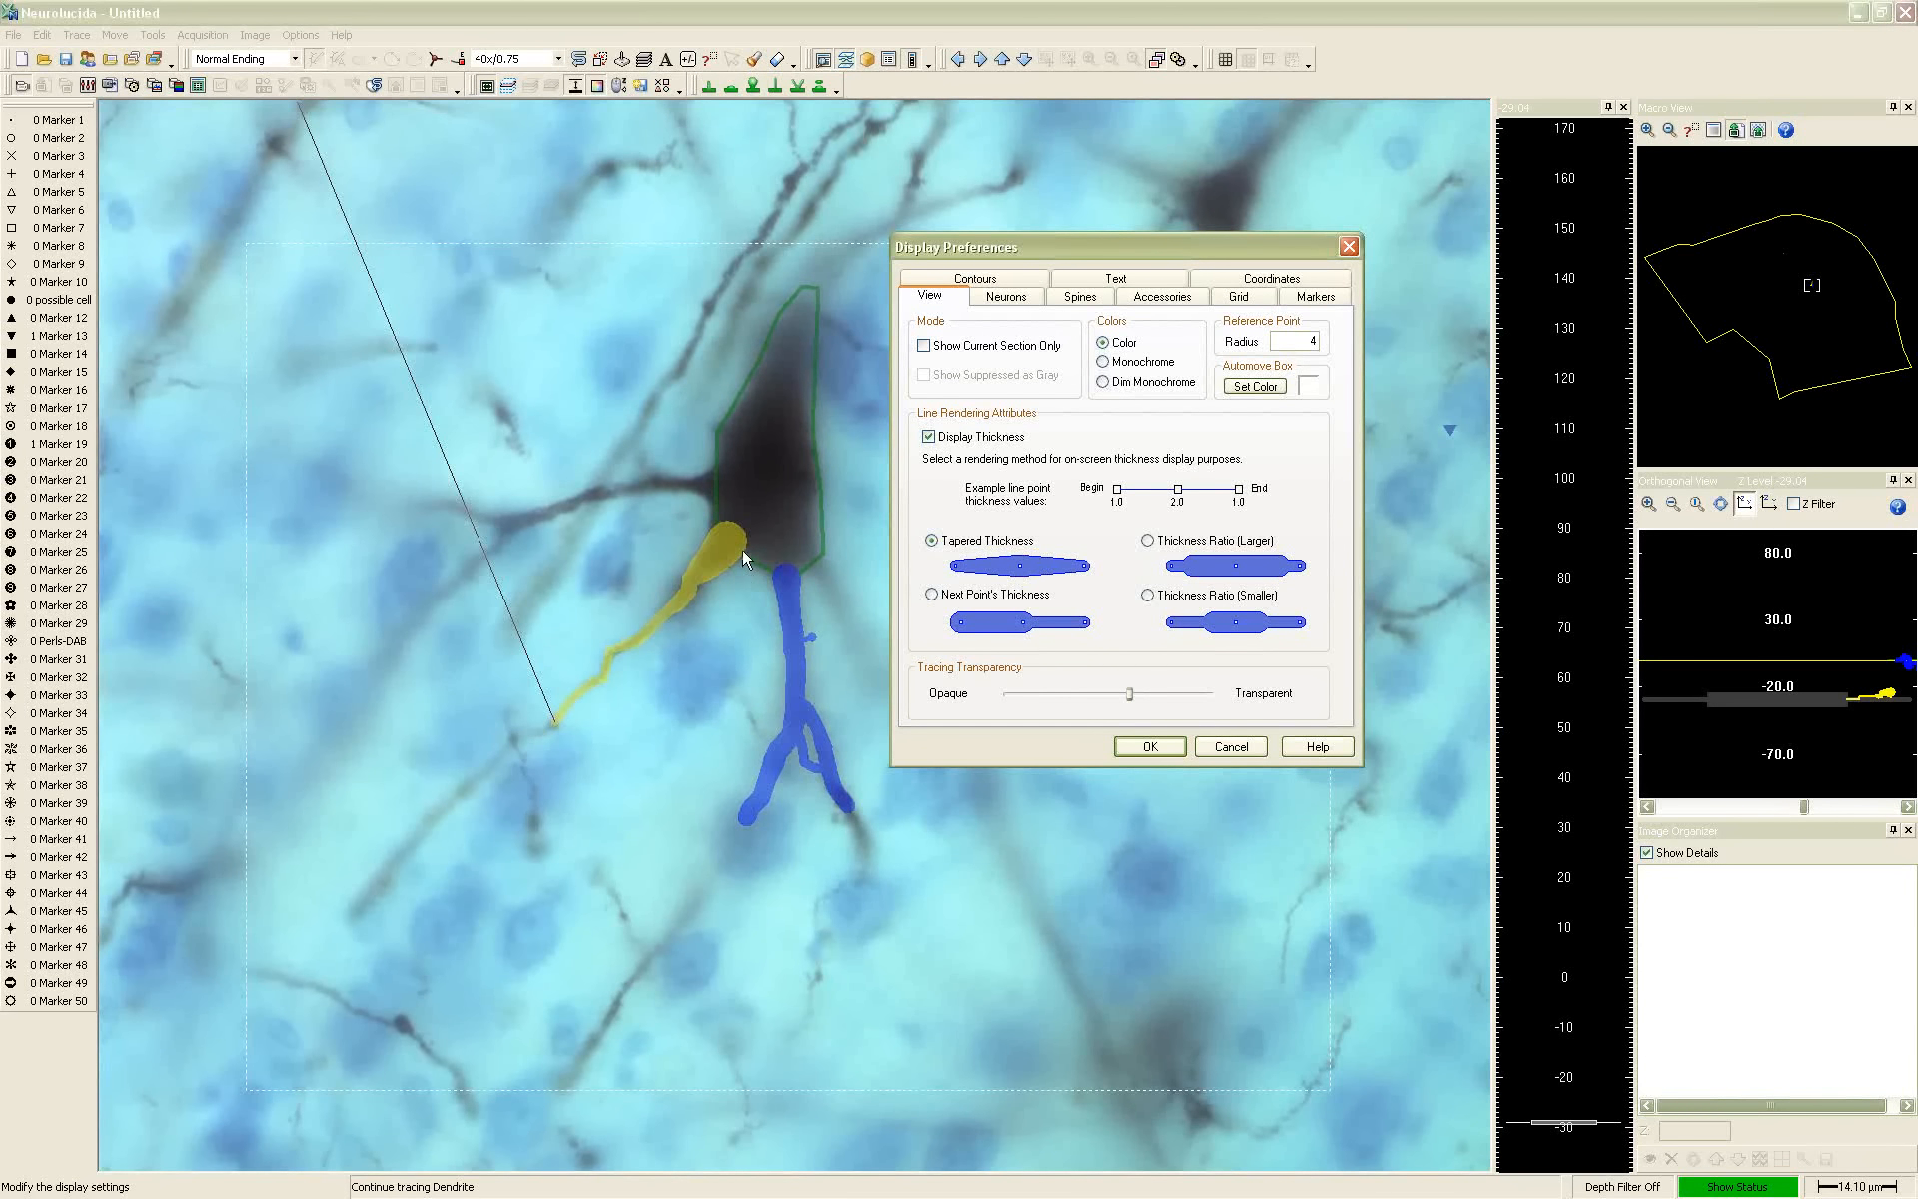
{"action": "left_click", "coordinate": [1231, 747]}
{"action": "left_click", "coordinate": [1214, 751]}
Mark the last point of the lower-left dendrite as an ending
{"action": "right_click", "coordinate": [606, 715]}
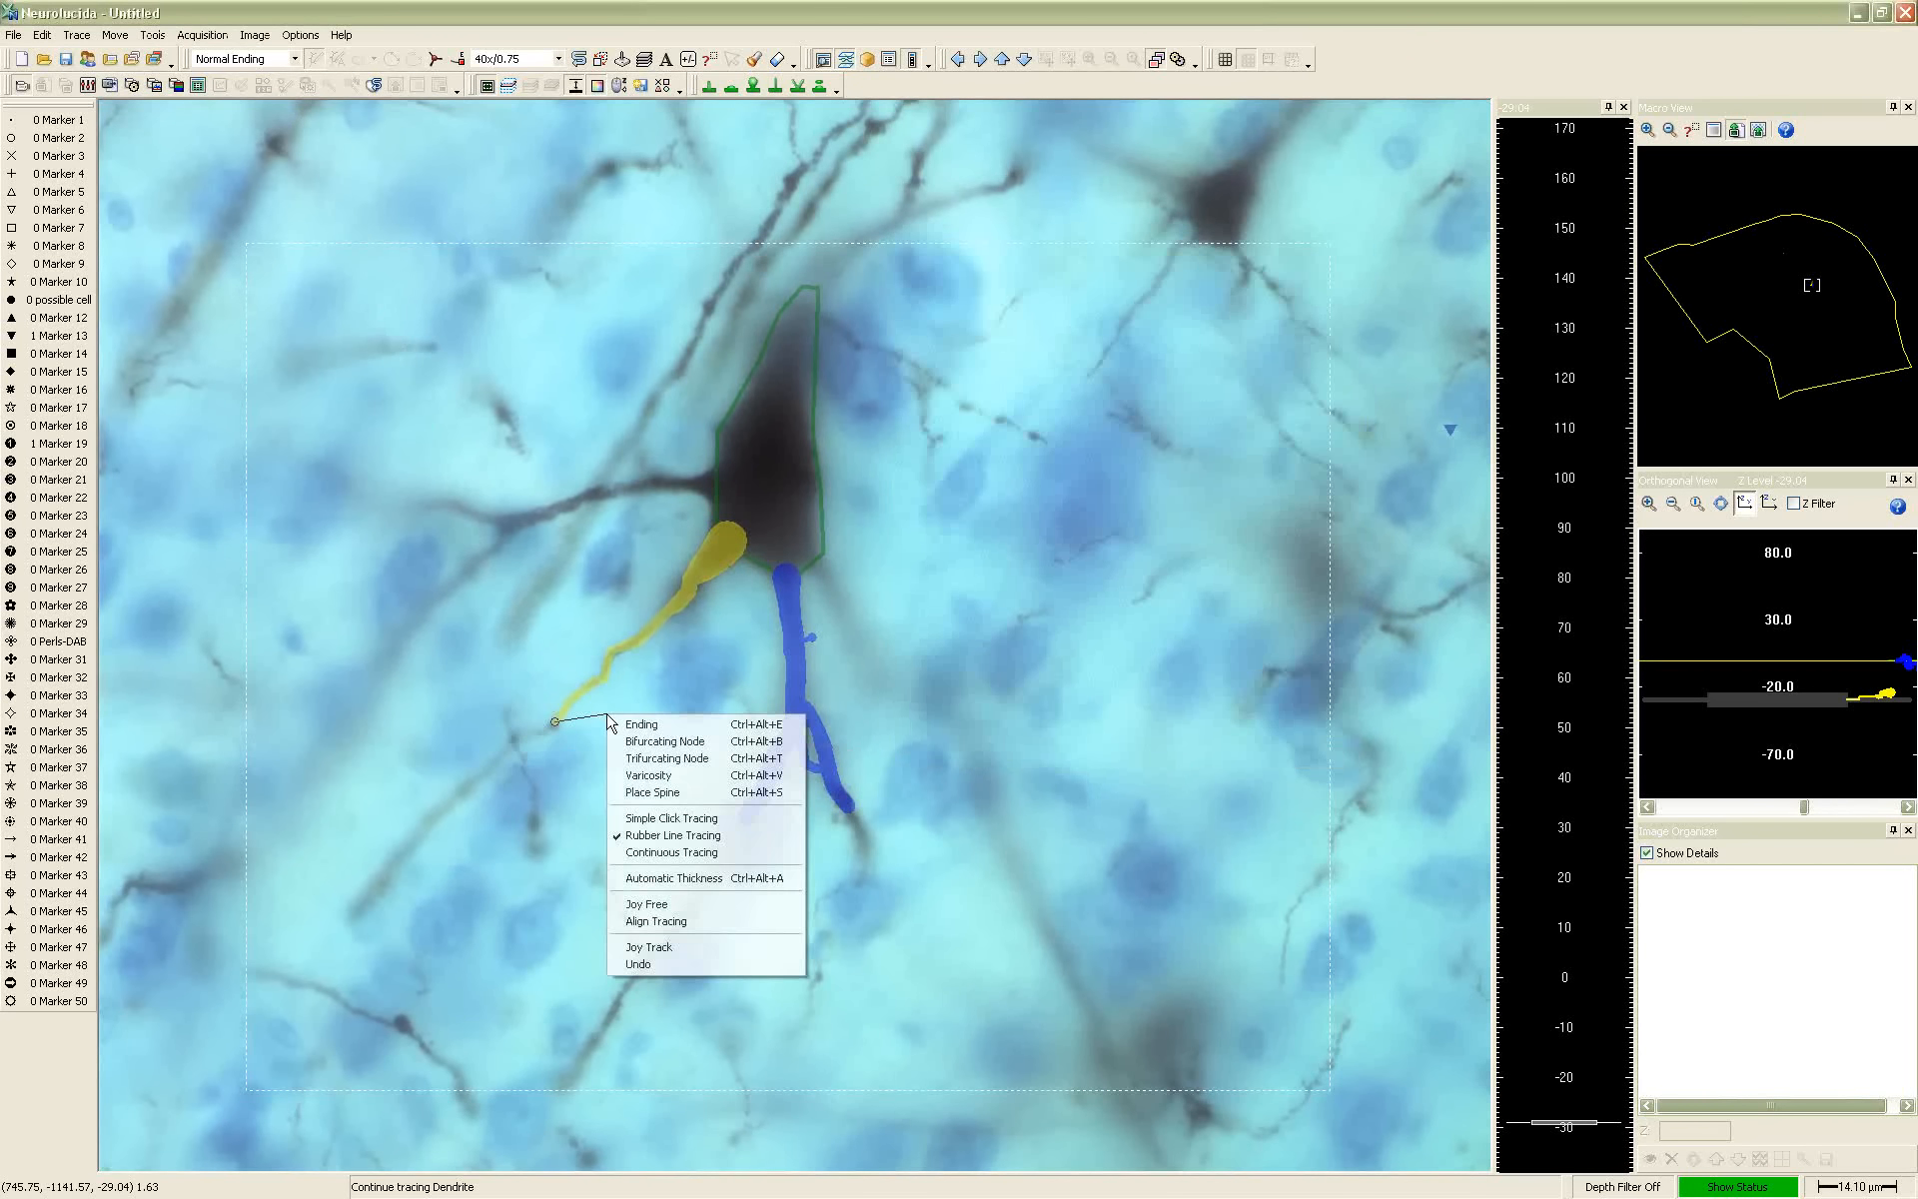
{"action": "left_click", "coordinate": [624, 734]}
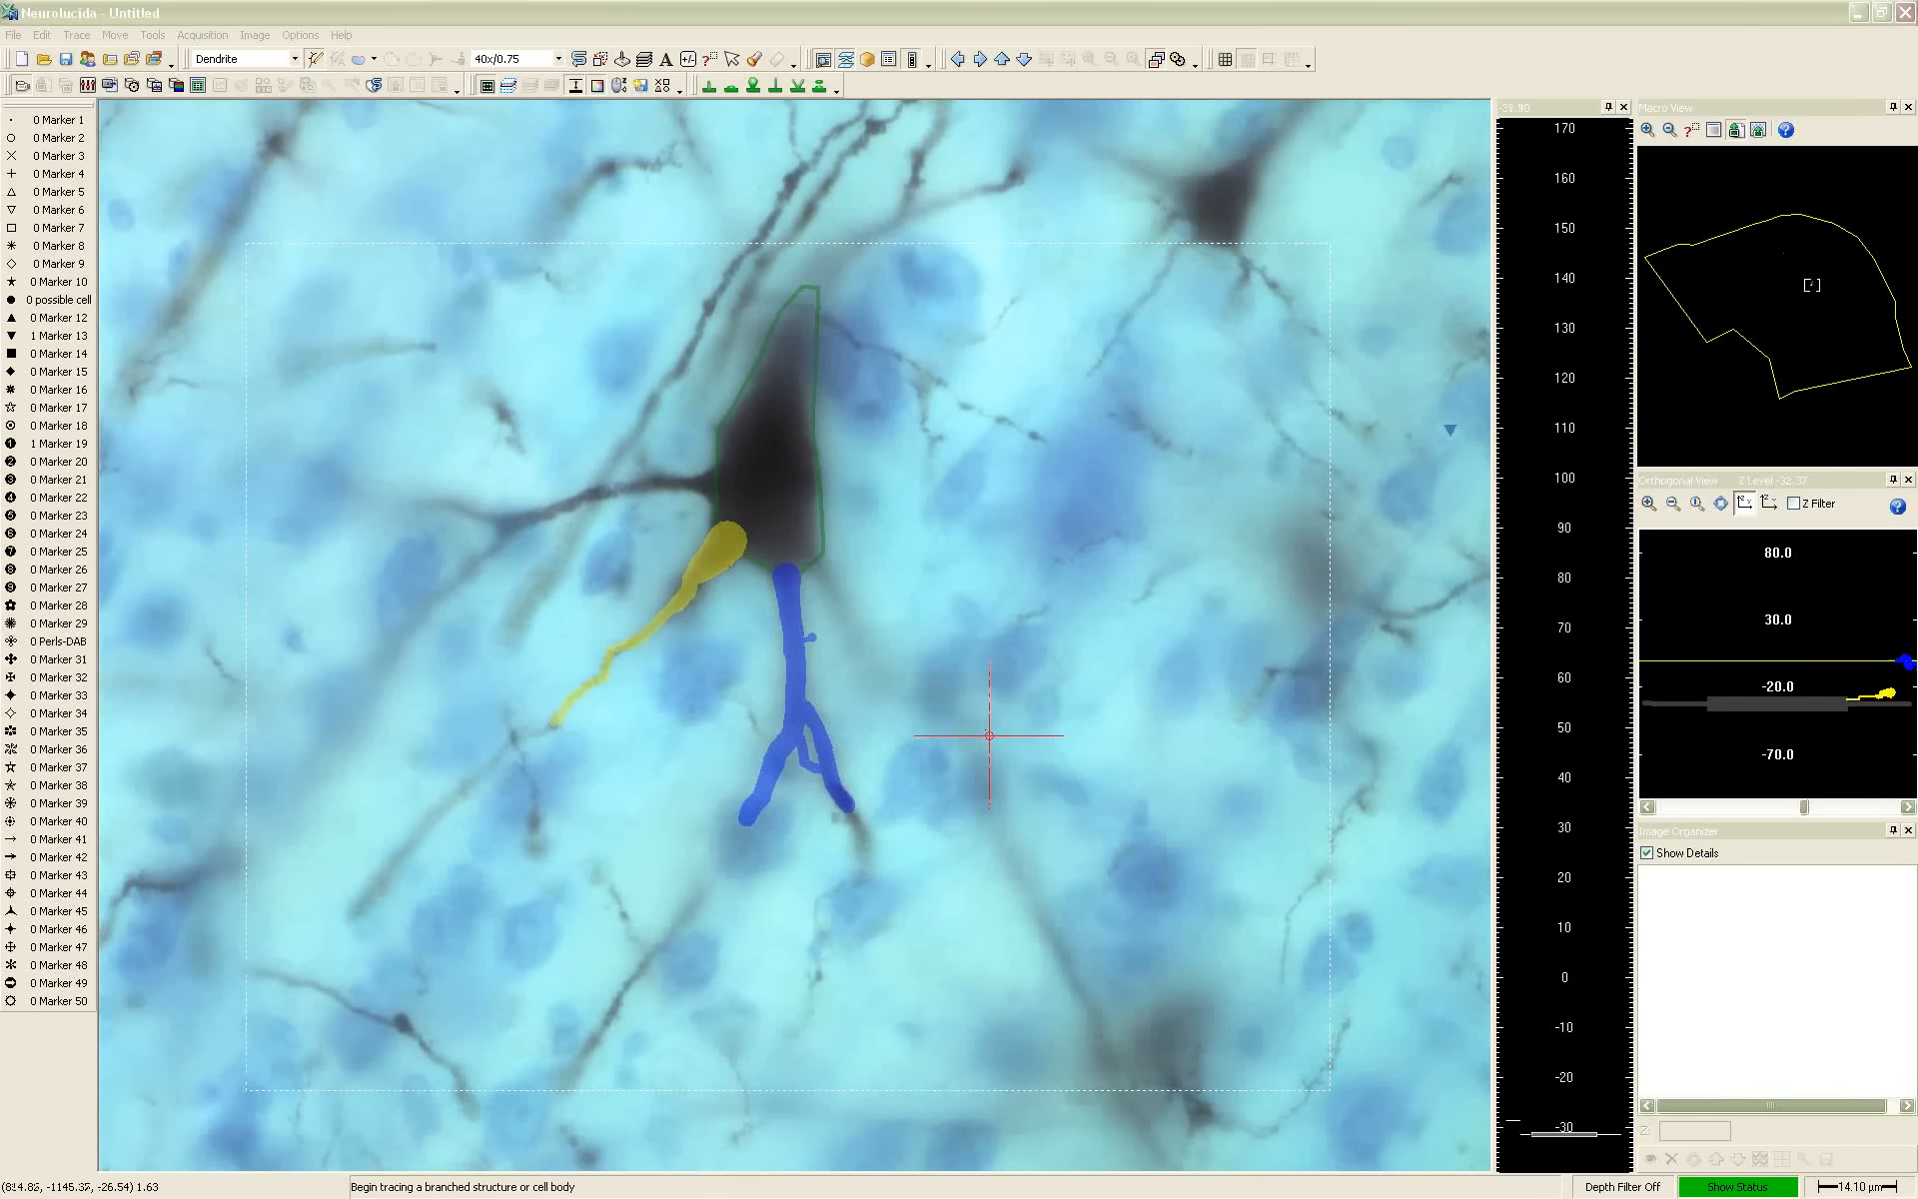
Focus up and down through the tissue to examine the depths of the cell body and its dendrites
{"action": "scroll", "coordinate": [977, 711], "scroll_direction": "up", "scroll_amount": 6}
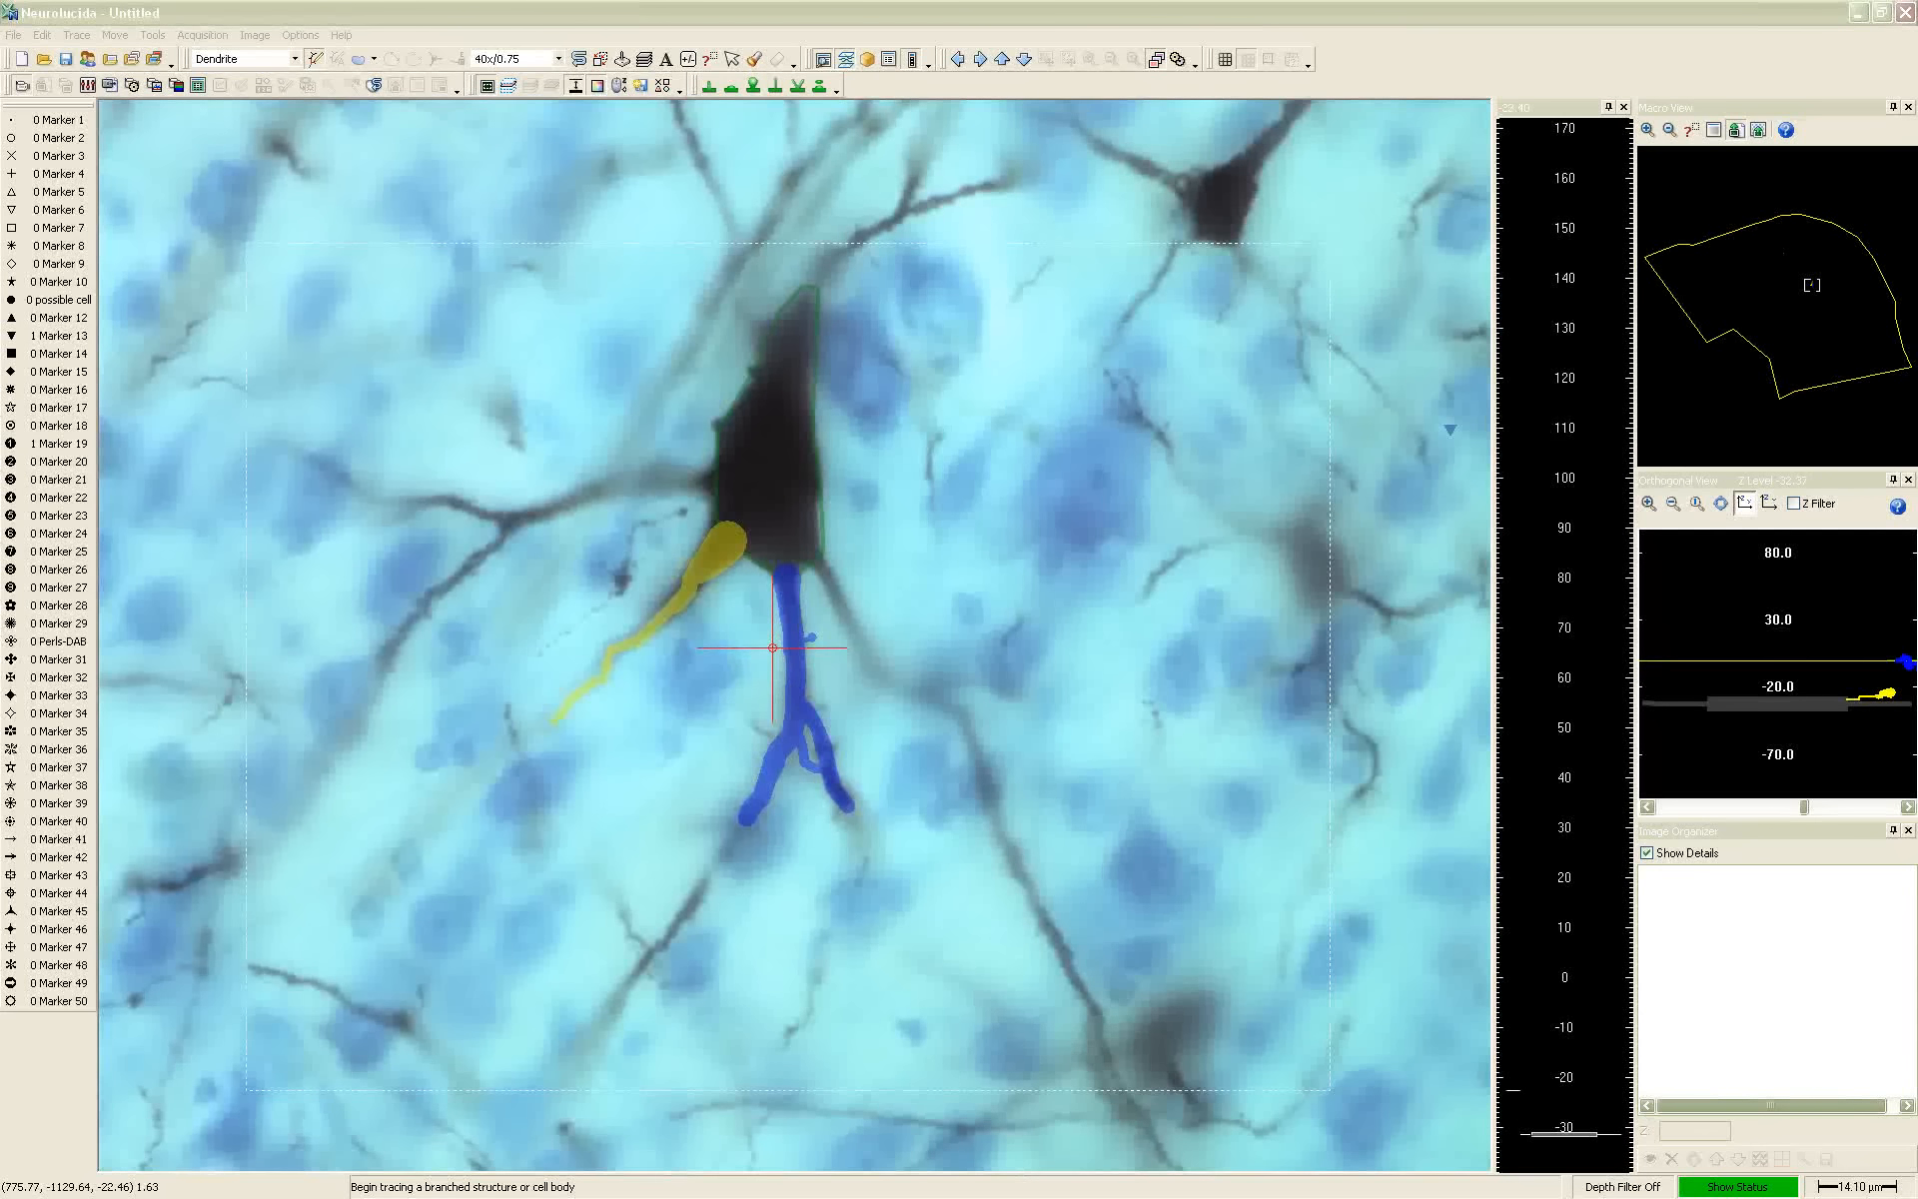
{"action": "scroll", "coordinate": [726, 546], "scroll_direction": "up", "scroll_amount": 4}
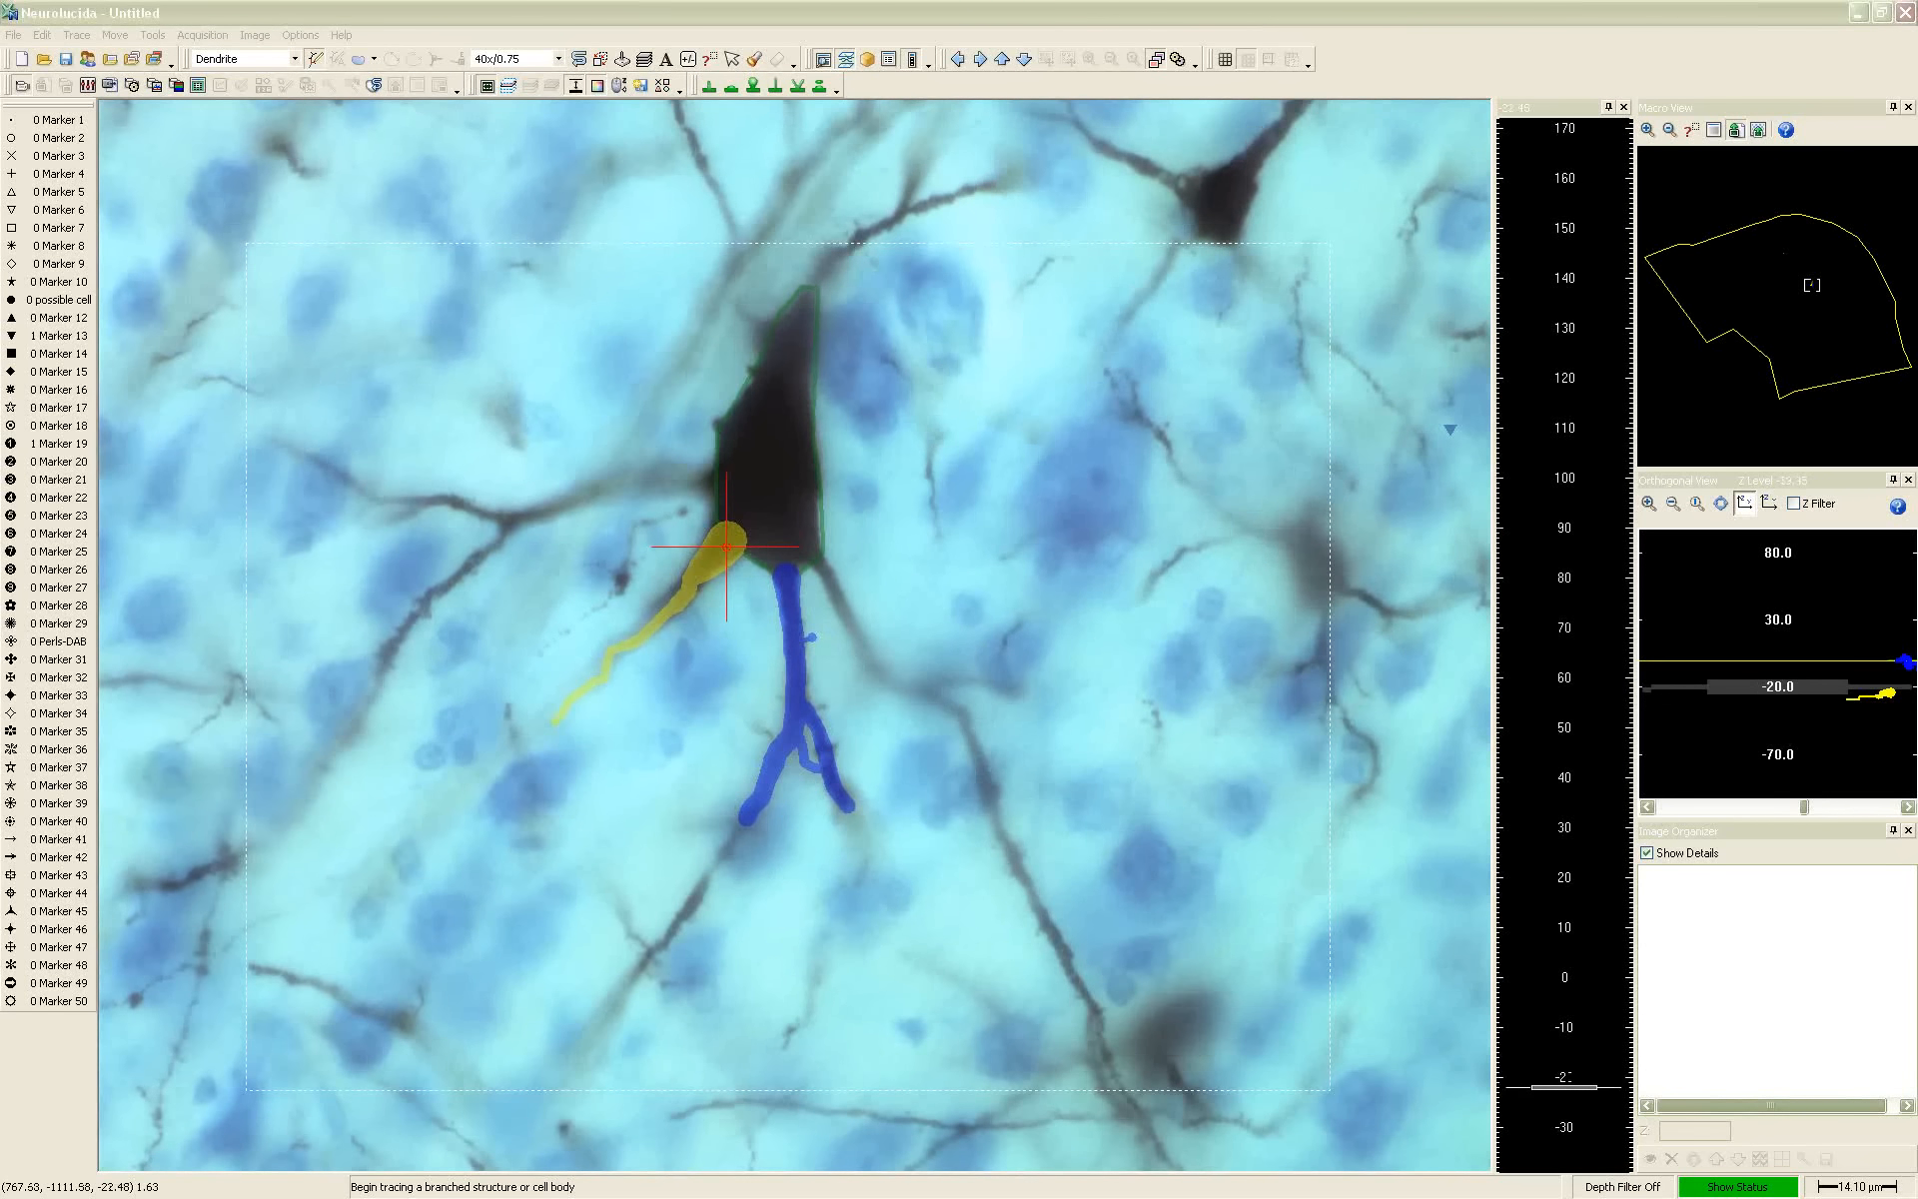
{"action": "scroll", "coordinate": [788, 586], "scroll_direction": "down", "scroll_amount": 2}
{"action": "scroll", "coordinate": [788, 585], "scroll_direction": "up", "scroll_amount": 2}
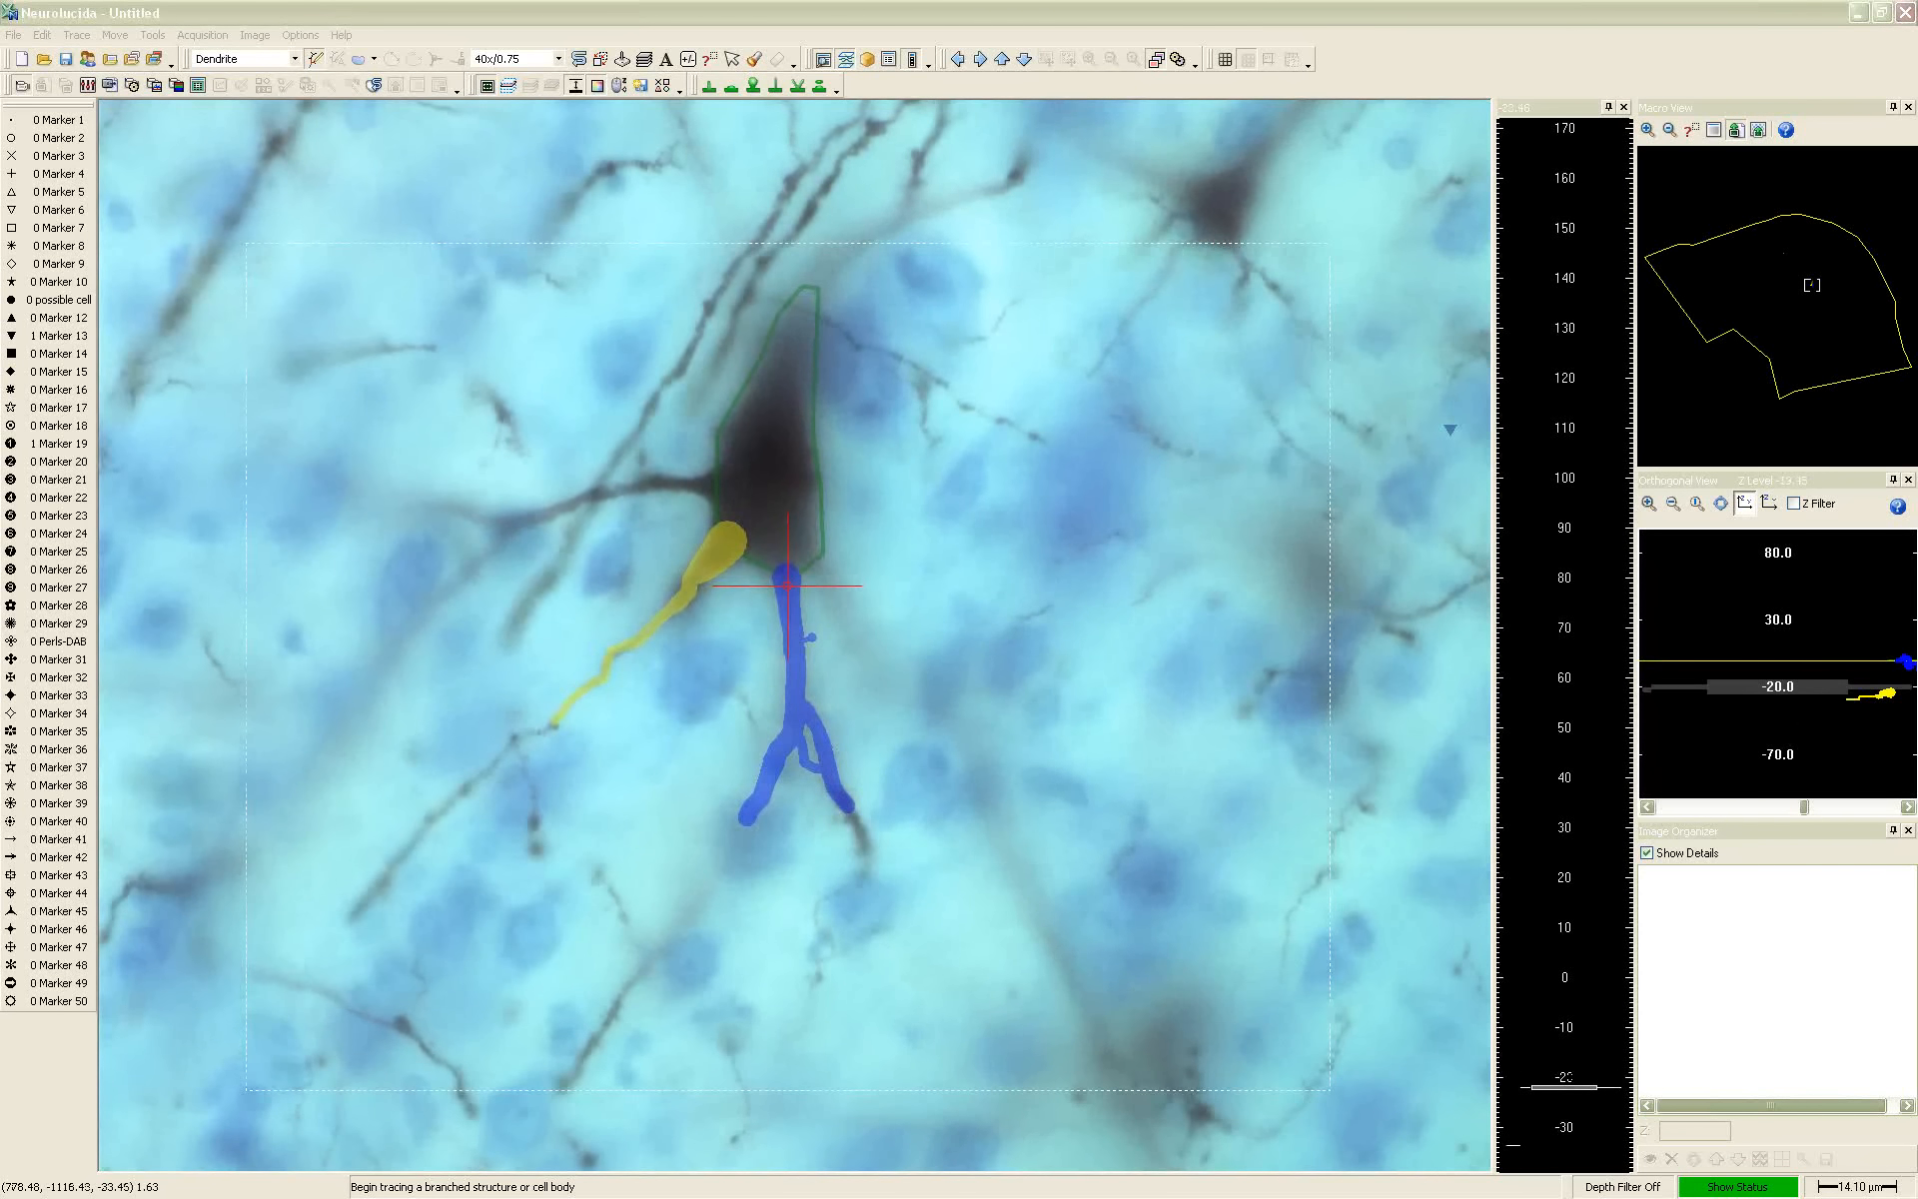
{"action": "scroll", "coordinate": [789, 585], "scroll_direction": "up", "scroll_amount": 2}
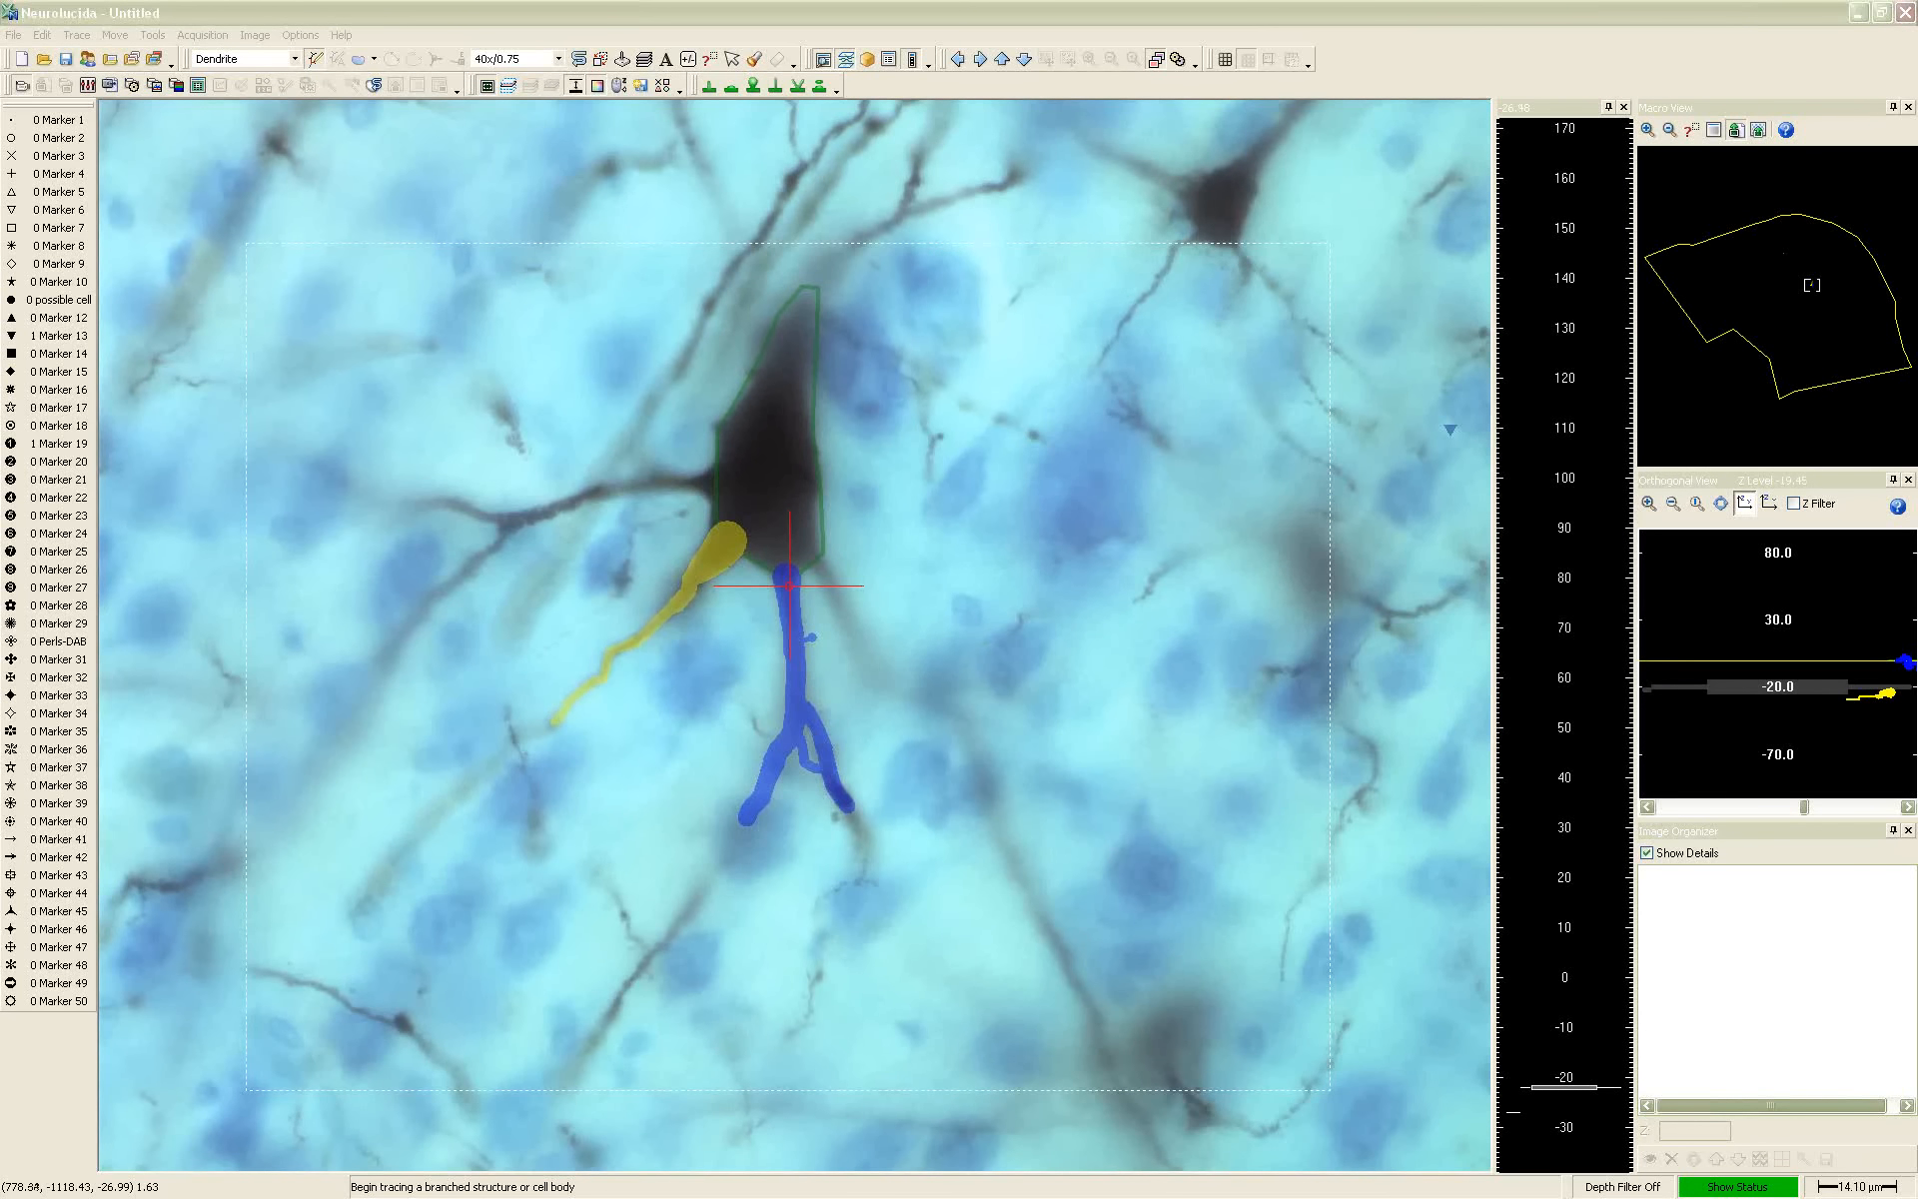
{"action": "scroll", "coordinate": [789, 585], "scroll_direction": "up", "scroll_amount": 1}
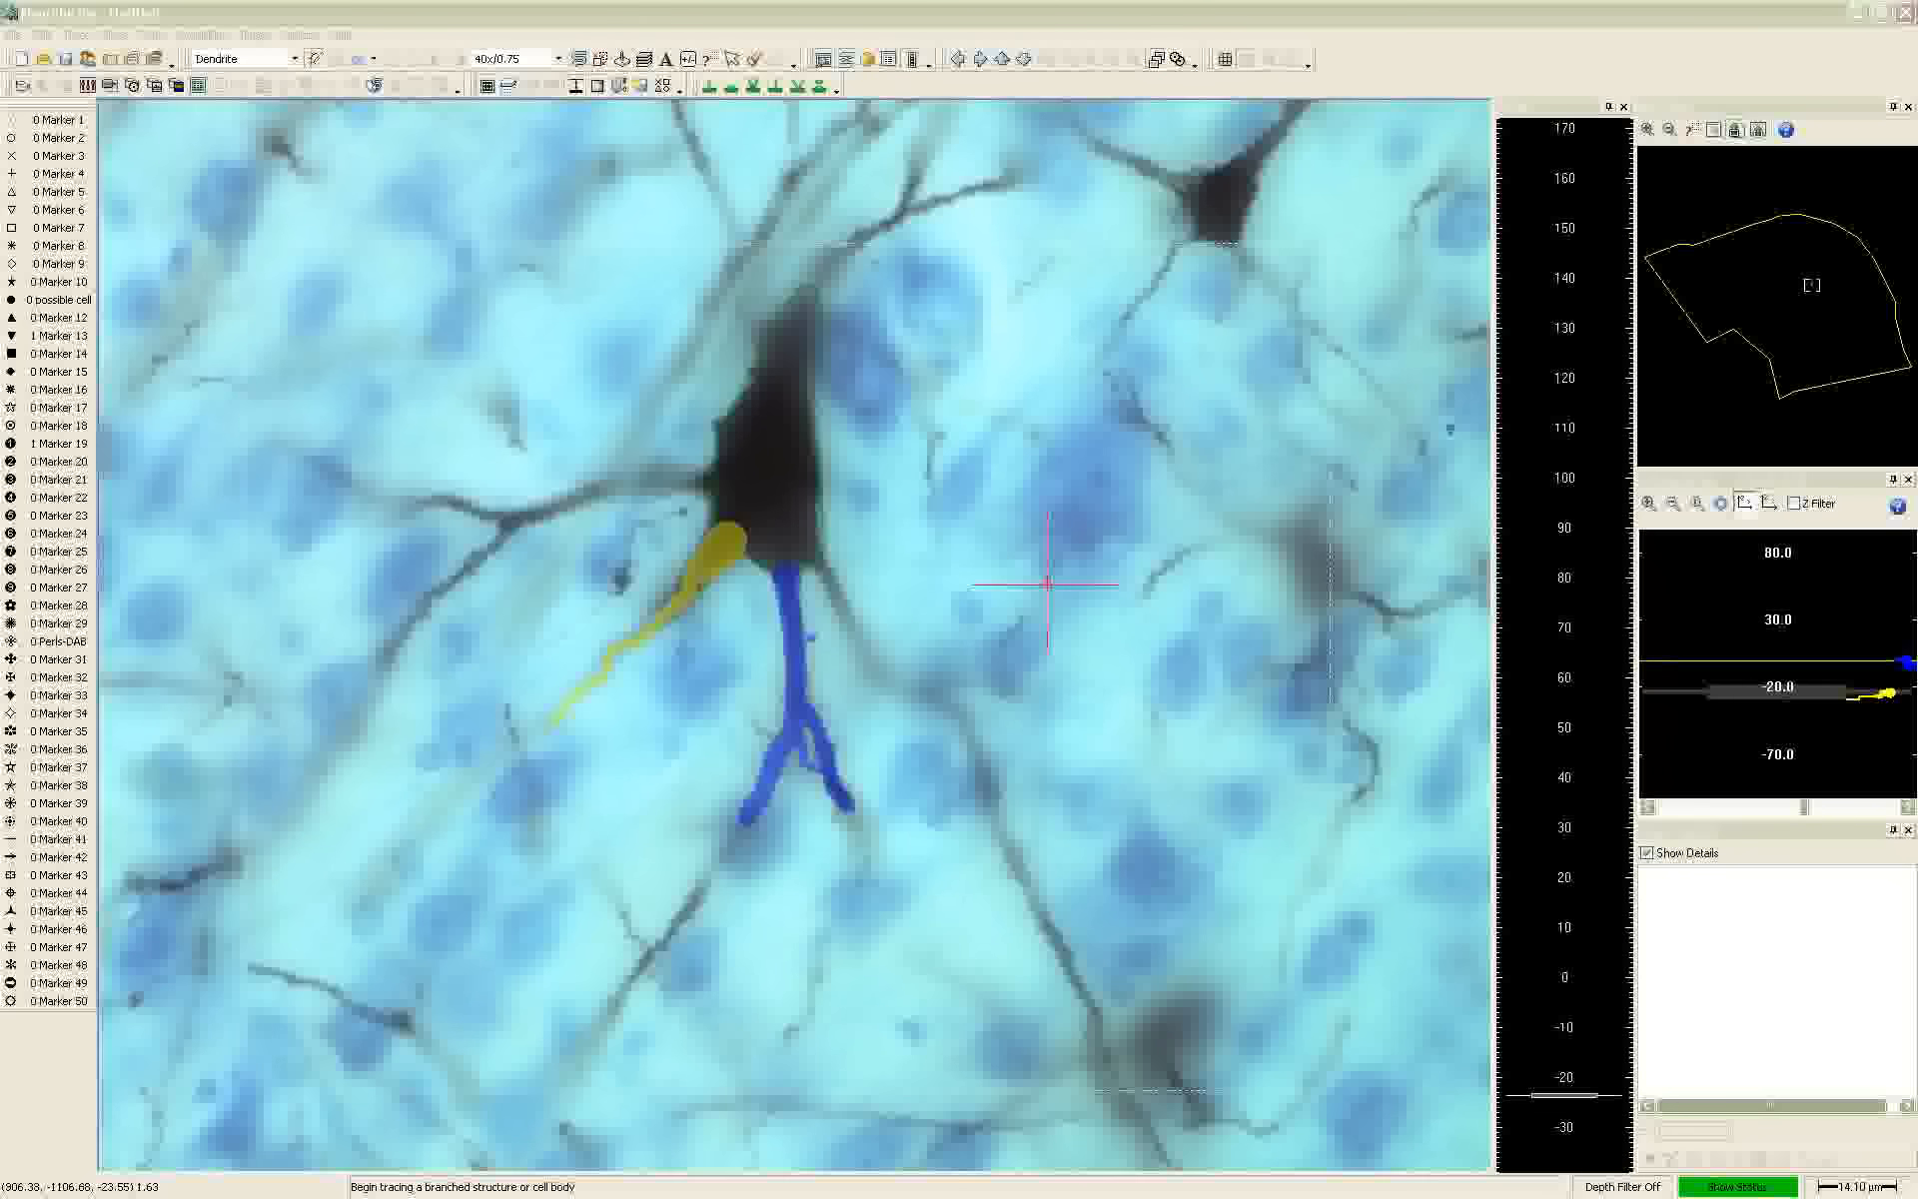
{"action": "scroll", "coordinate": [695, 387], "scroll_direction": "down", "scroll_amount": 8}
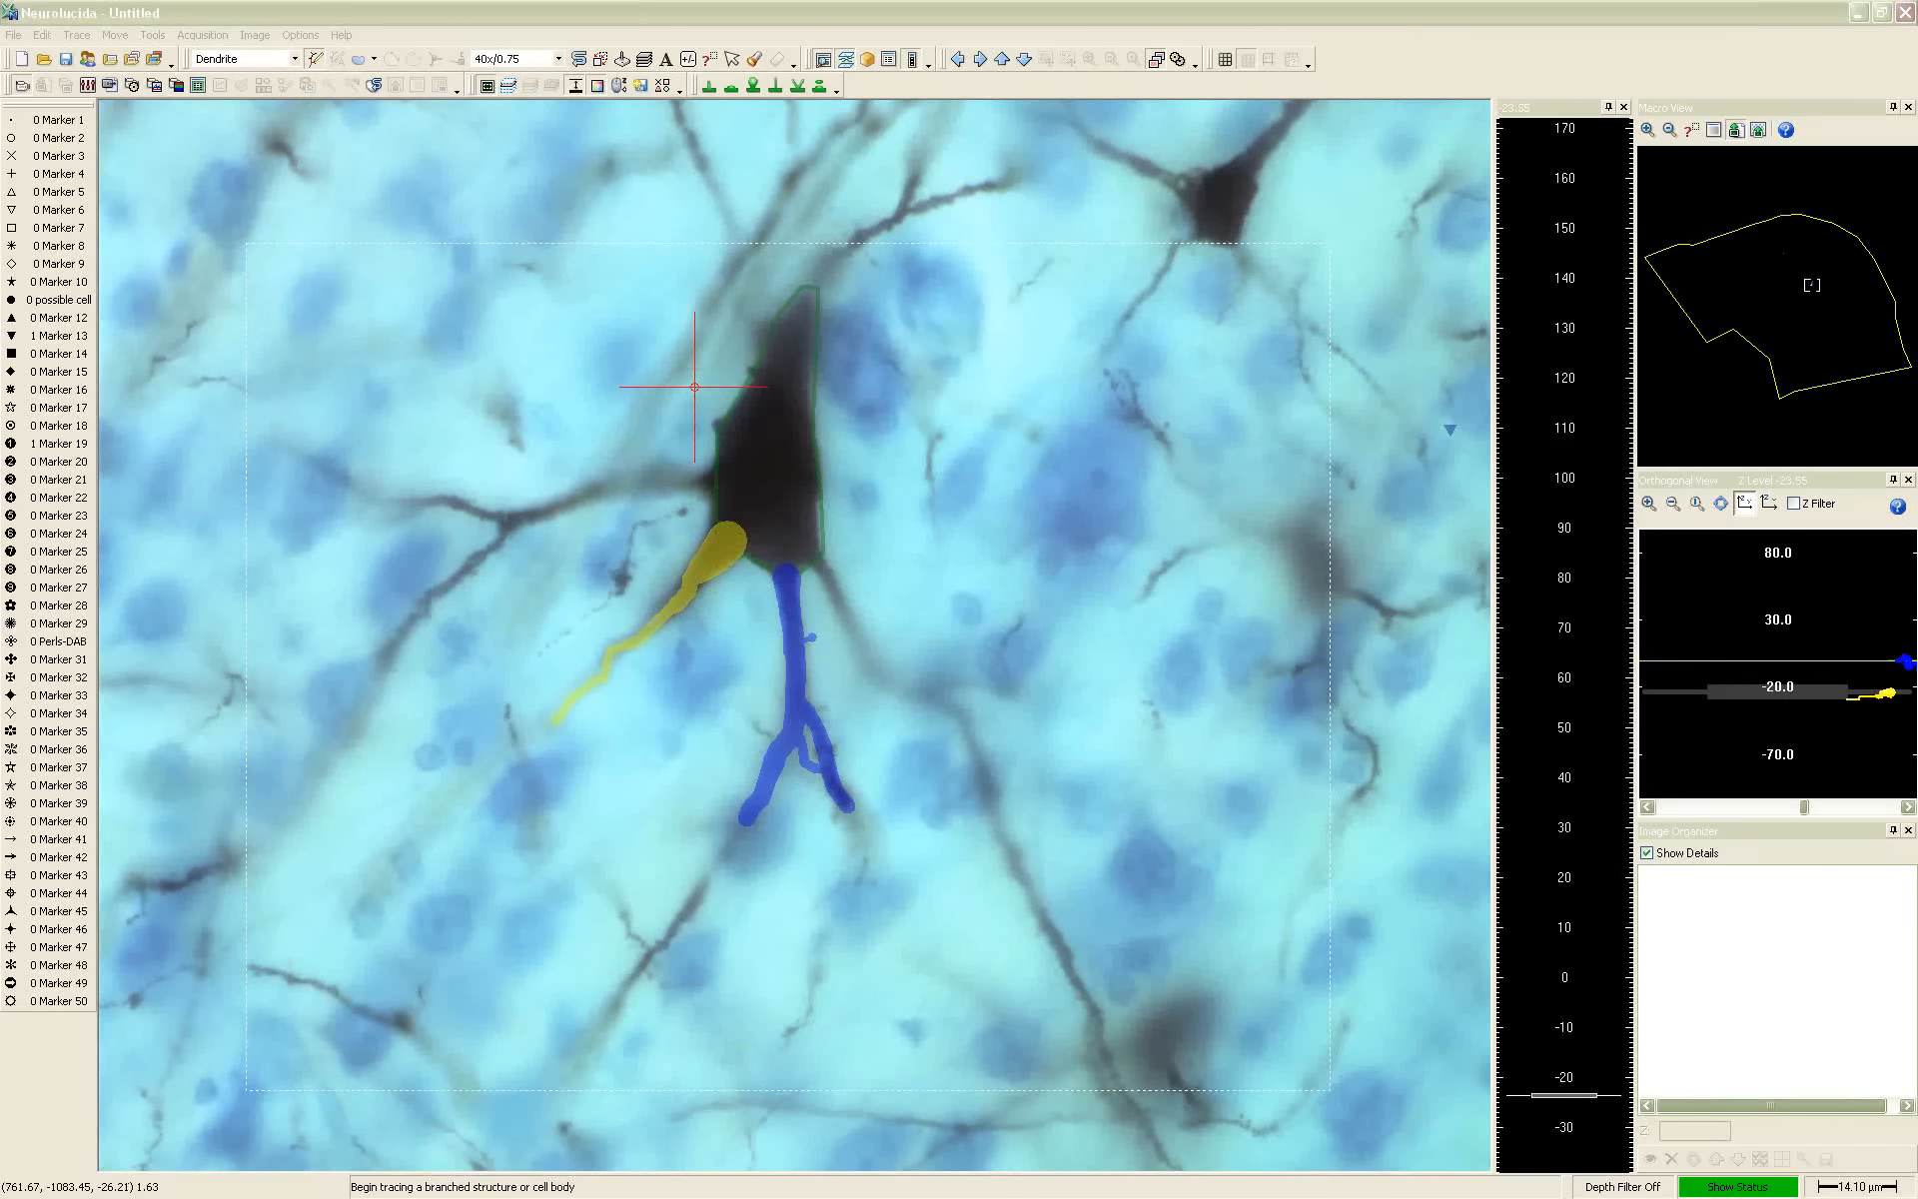
{"action": "scroll", "coordinate": [695, 387], "scroll_direction": "up", "scroll_amount": 15}
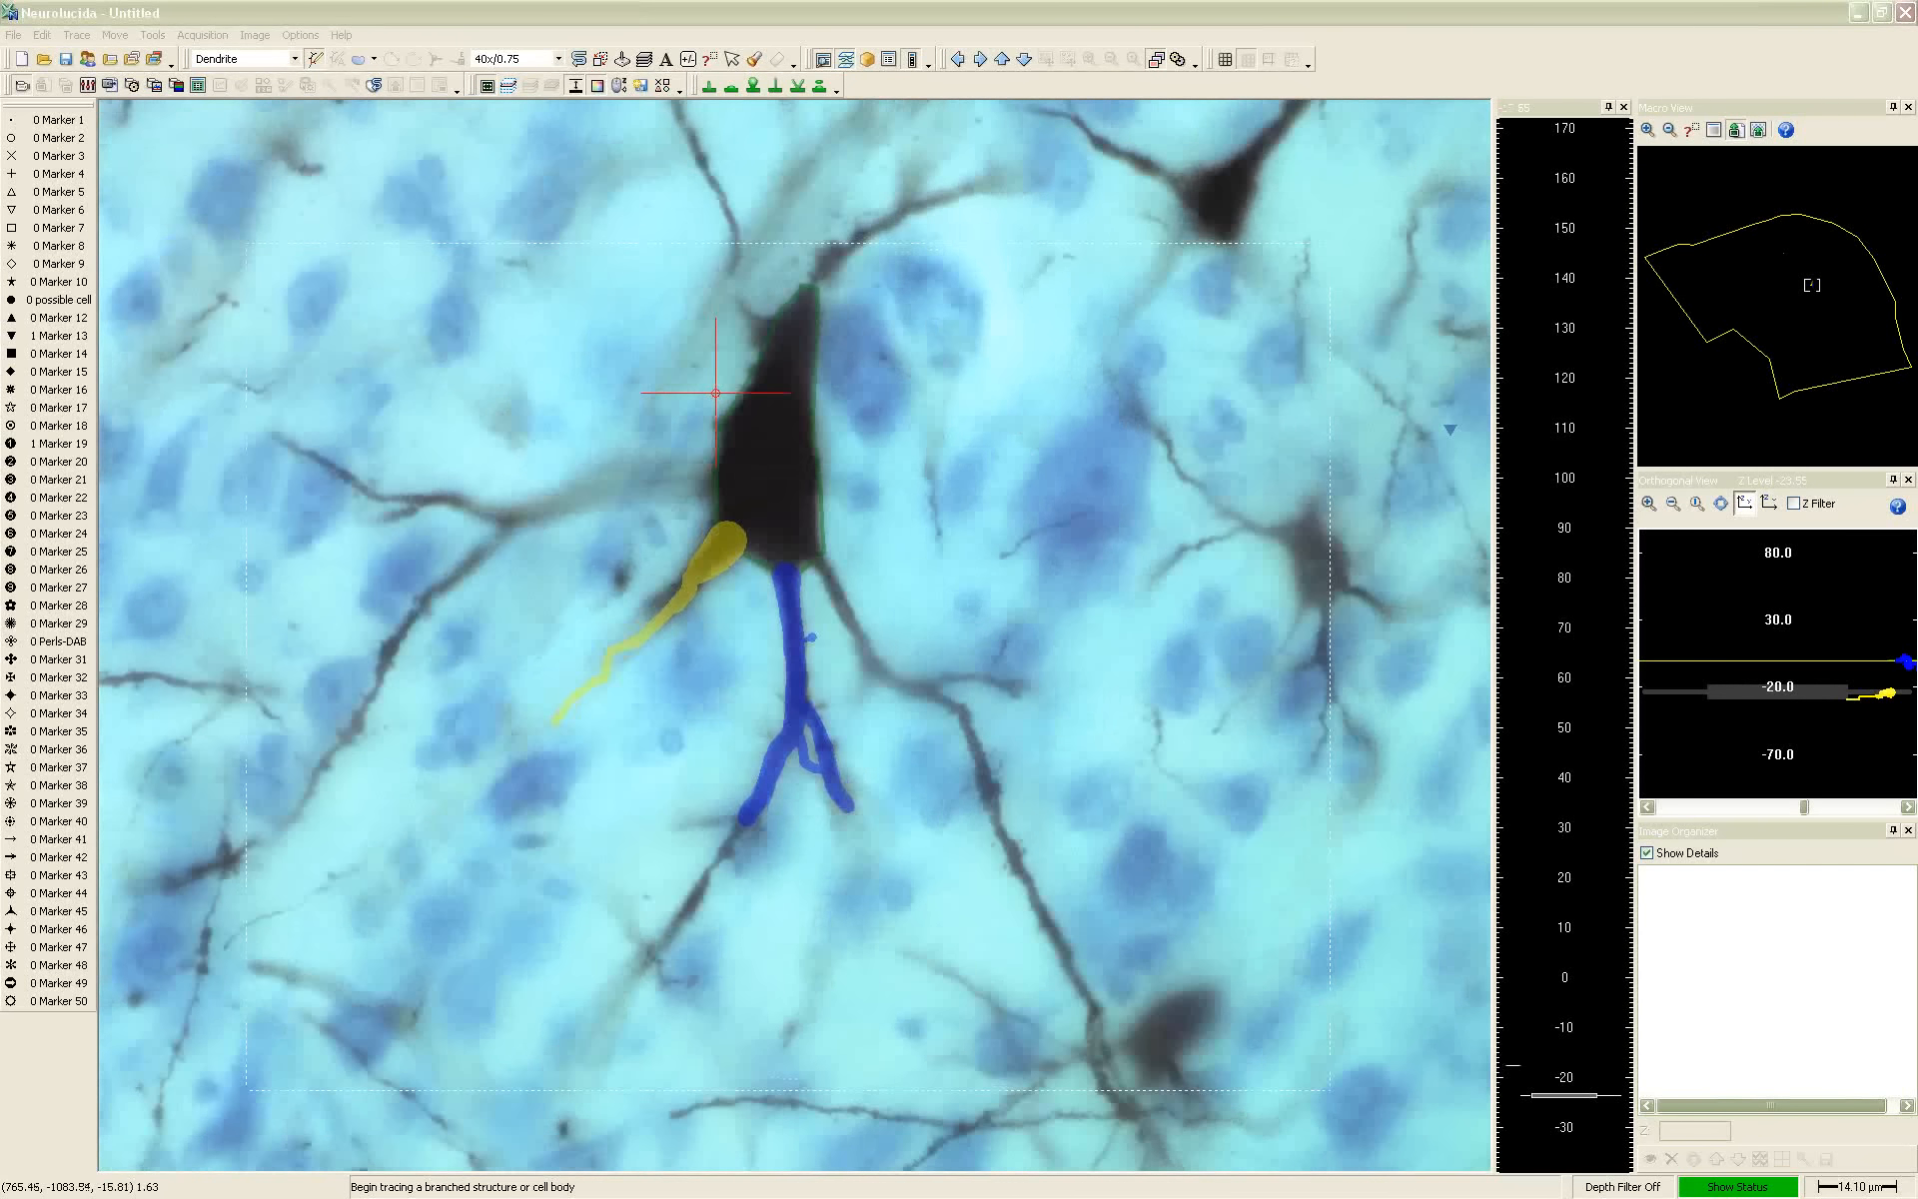
Focus up to a Z of about 12.5 and back down to -18, comparing the focal plane with the tracing's depth
{"action": "scroll", "coordinate": [727, 393], "scroll_direction": "up", "scroll_amount": 2}
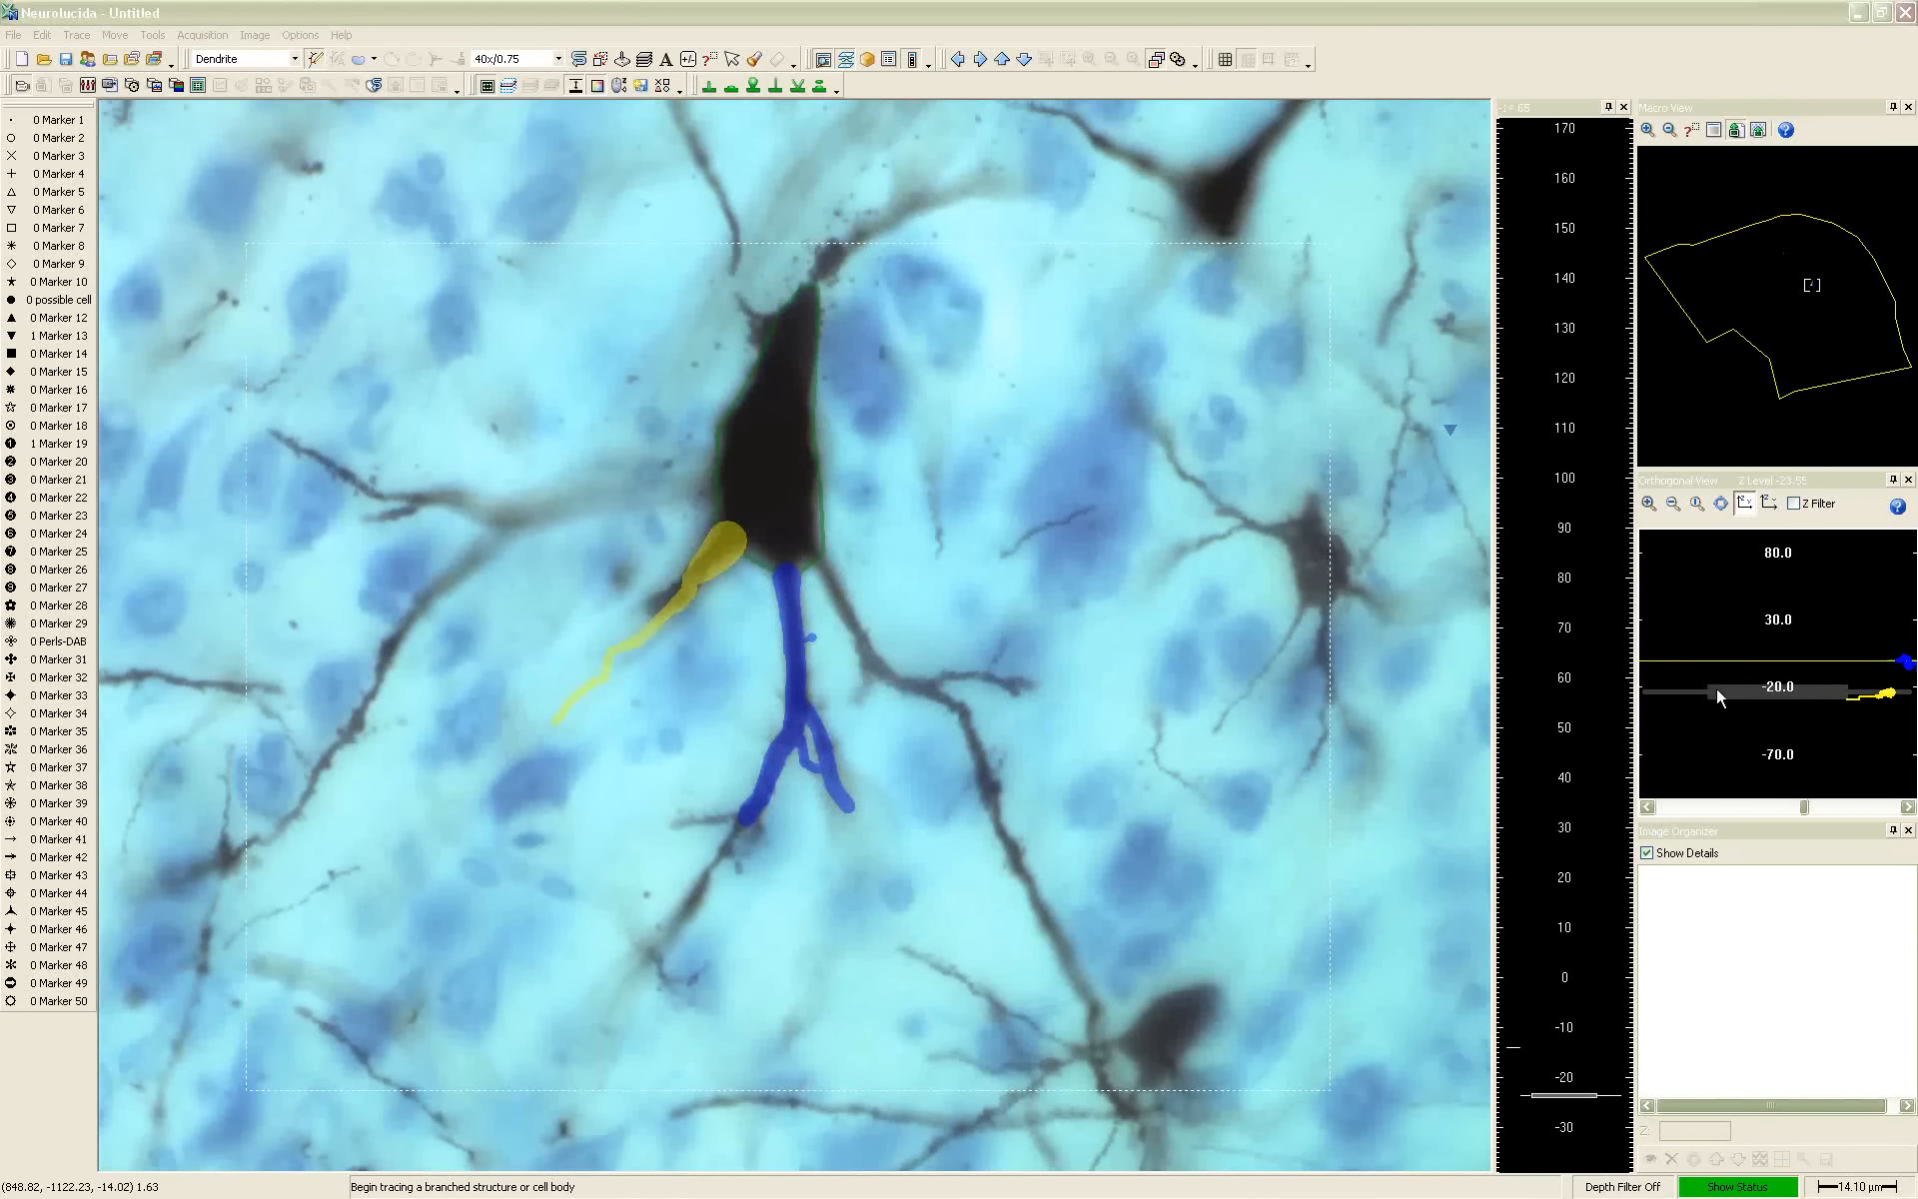
{"action": "scroll", "coordinate": [1786, 688], "scroll_direction": "up", "scroll_amount": 15}
{"action": "scroll", "coordinate": [1780, 659], "scroll_direction": "up", "scroll_amount": 8}
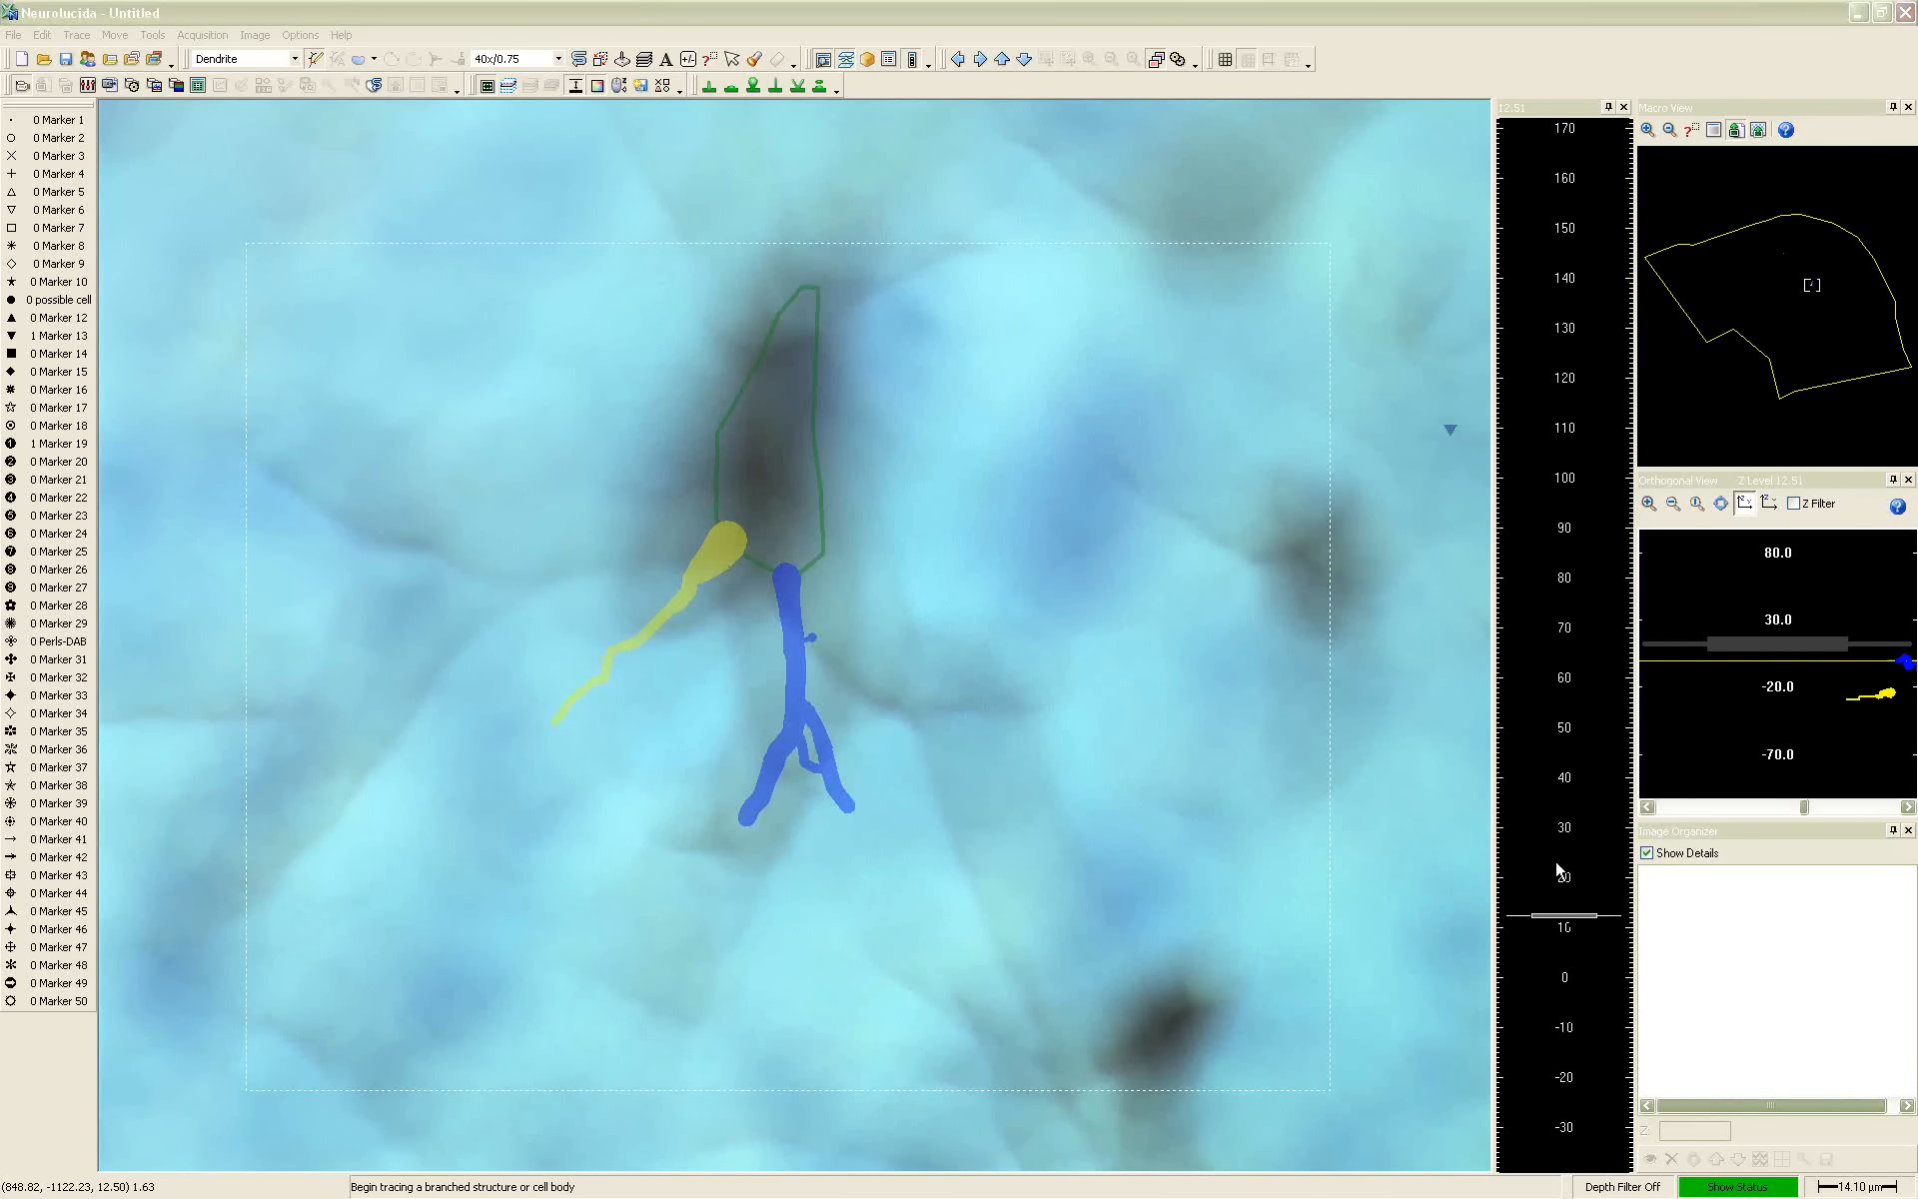
{"action": "scroll", "coordinate": [1632, 885], "scroll_direction": "down", "scroll_amount": 20}
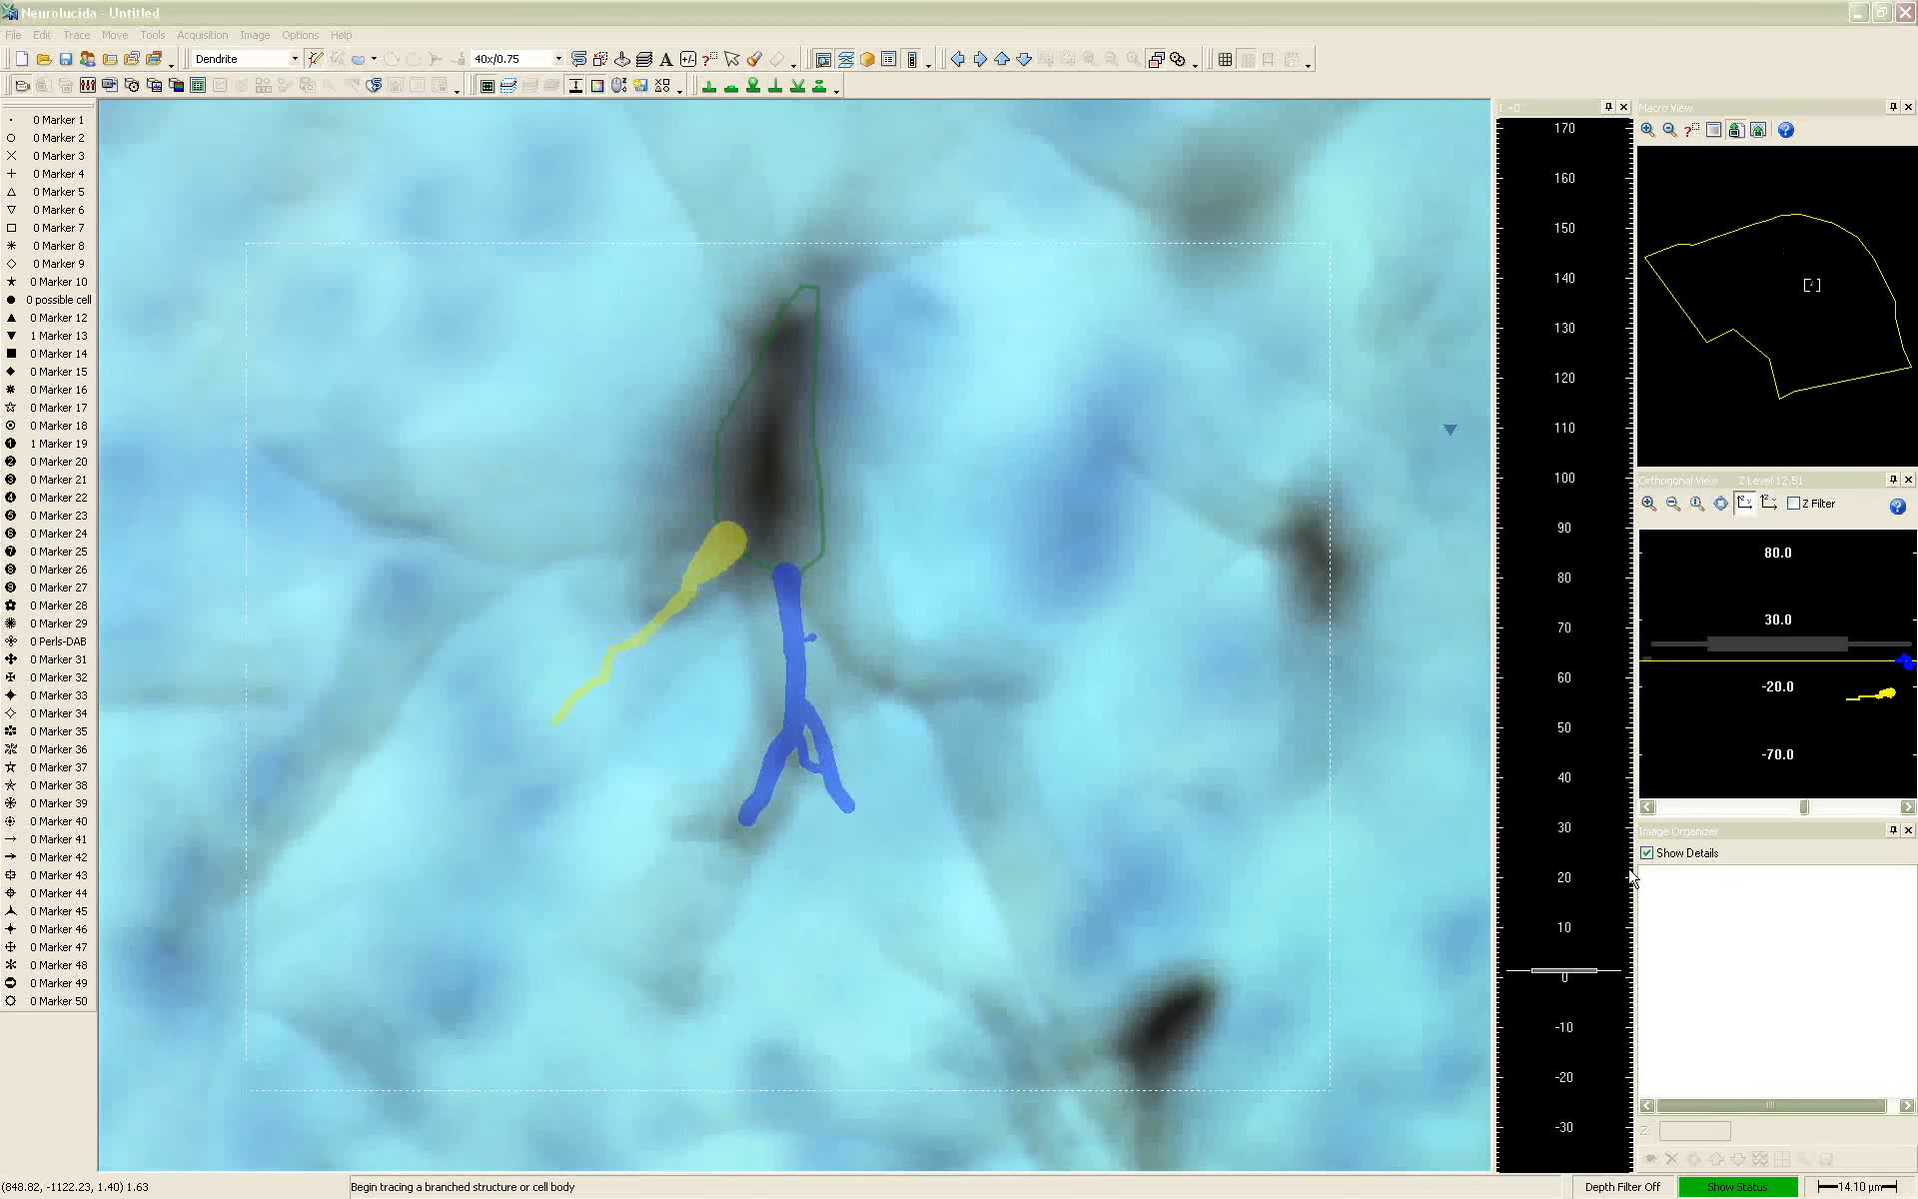
{"action": "scroll", "coordinate": [1647, 839], "scroll_direction": "down", "scroll_amount": 3}
{"action": "scroll", "coordinate": [1767, 674], "scroll_direction": "up", "scroll_amount": 14}
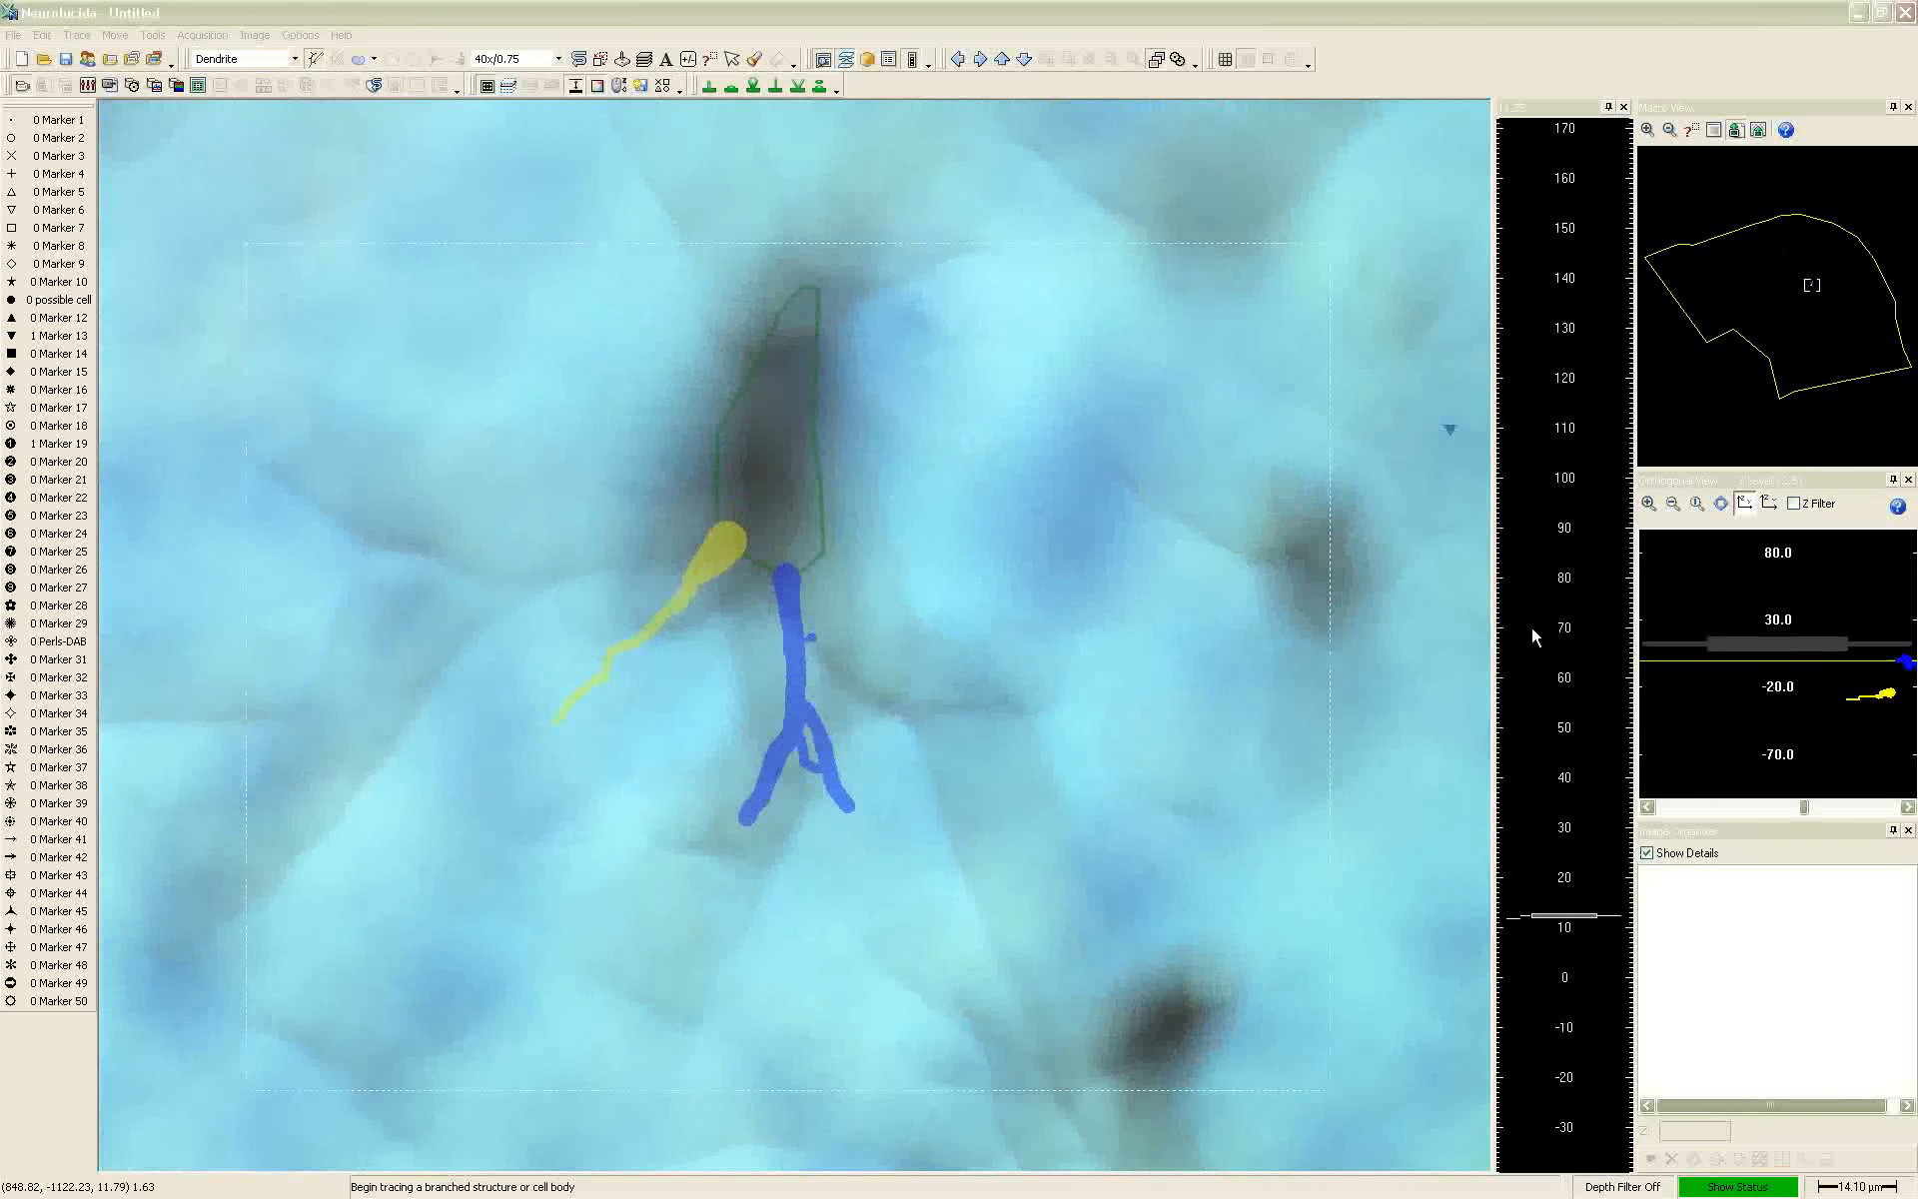
{"action": "scroll", "coordinate": [885, 444], "scroll_direction": "down", "scroll_amount": 12}
{"action": "scroll", "coordinate": [885, 444], "scroll_direction": "down", "scroll_amount": 8}
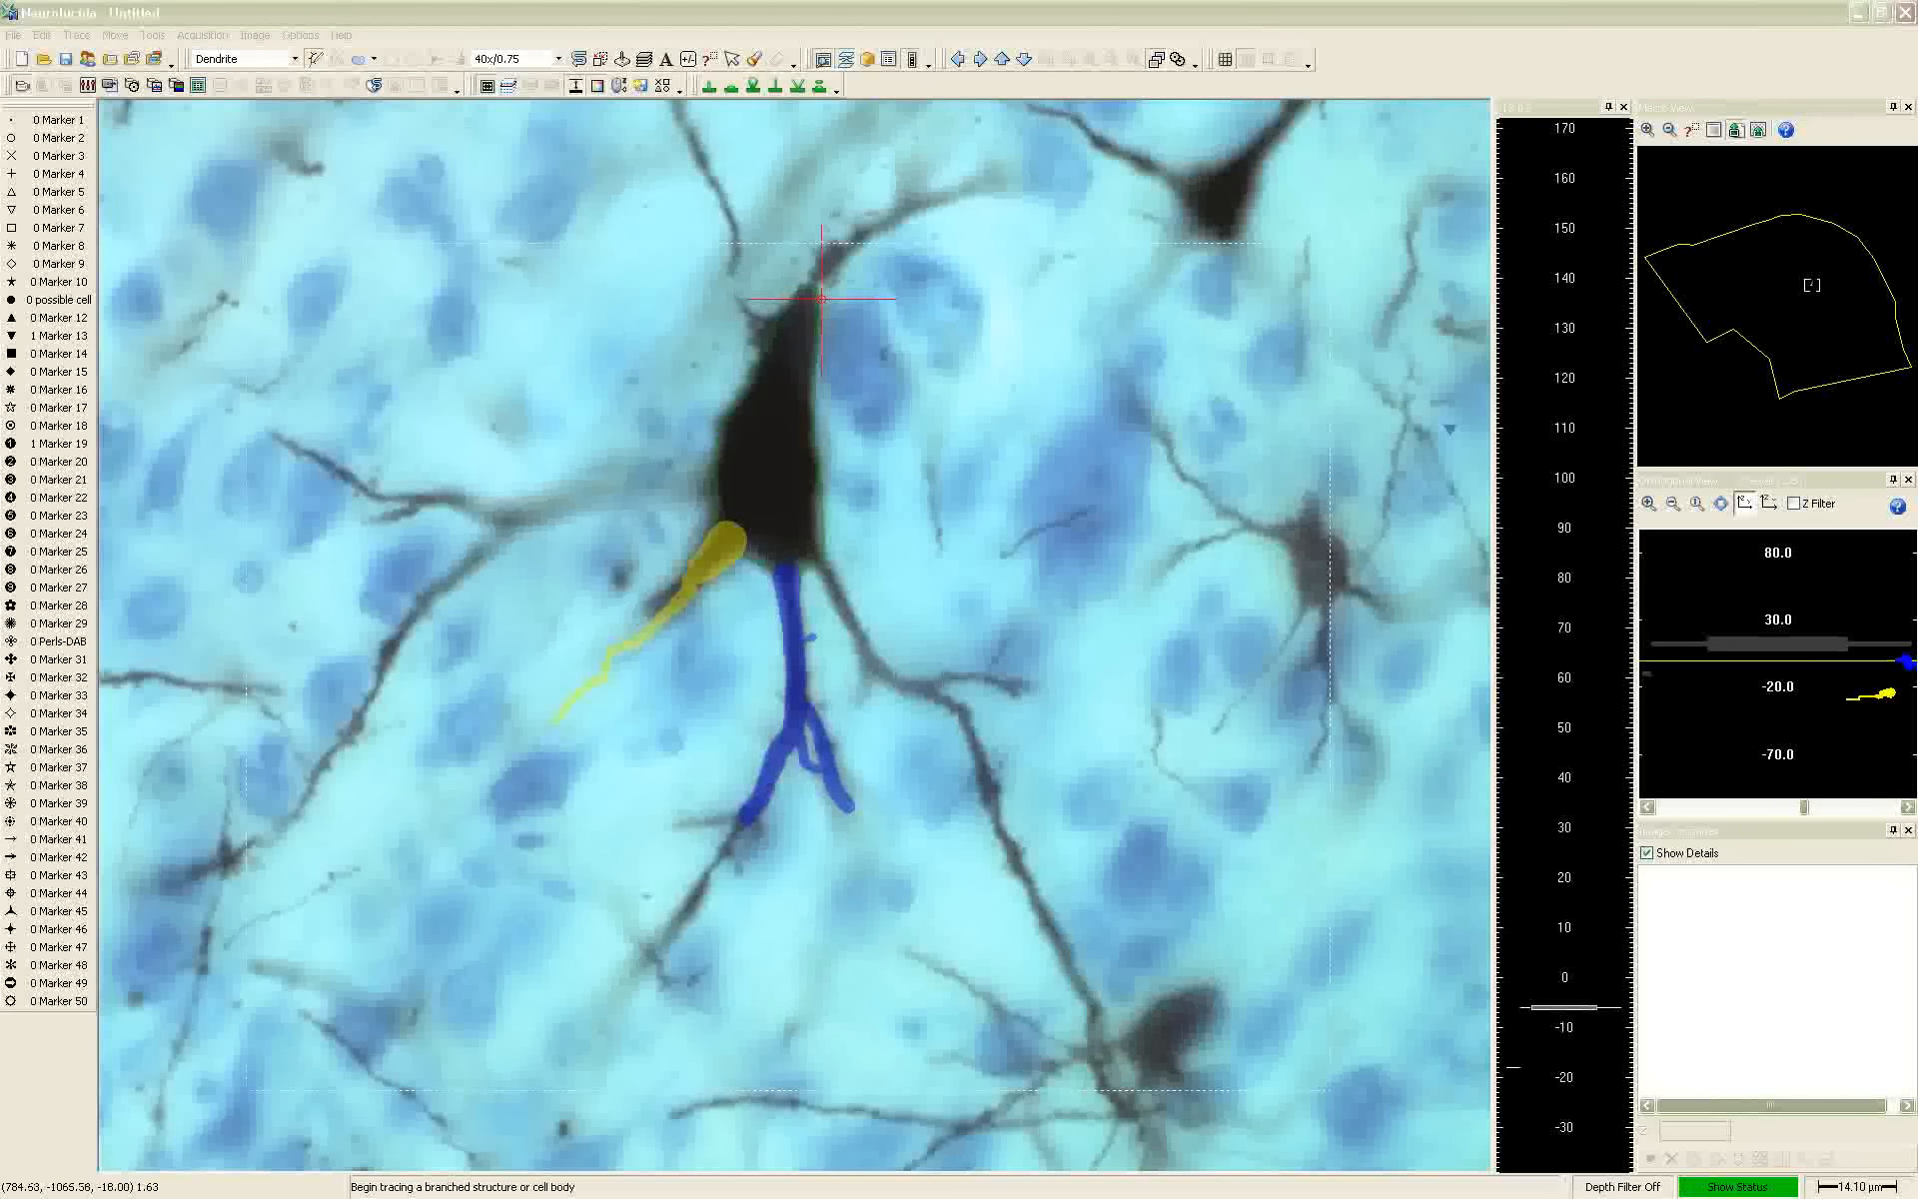
{"action": "scroll", "coordinate": [825, 296], "scroll_direction": "down", "scroll_amount": 2}
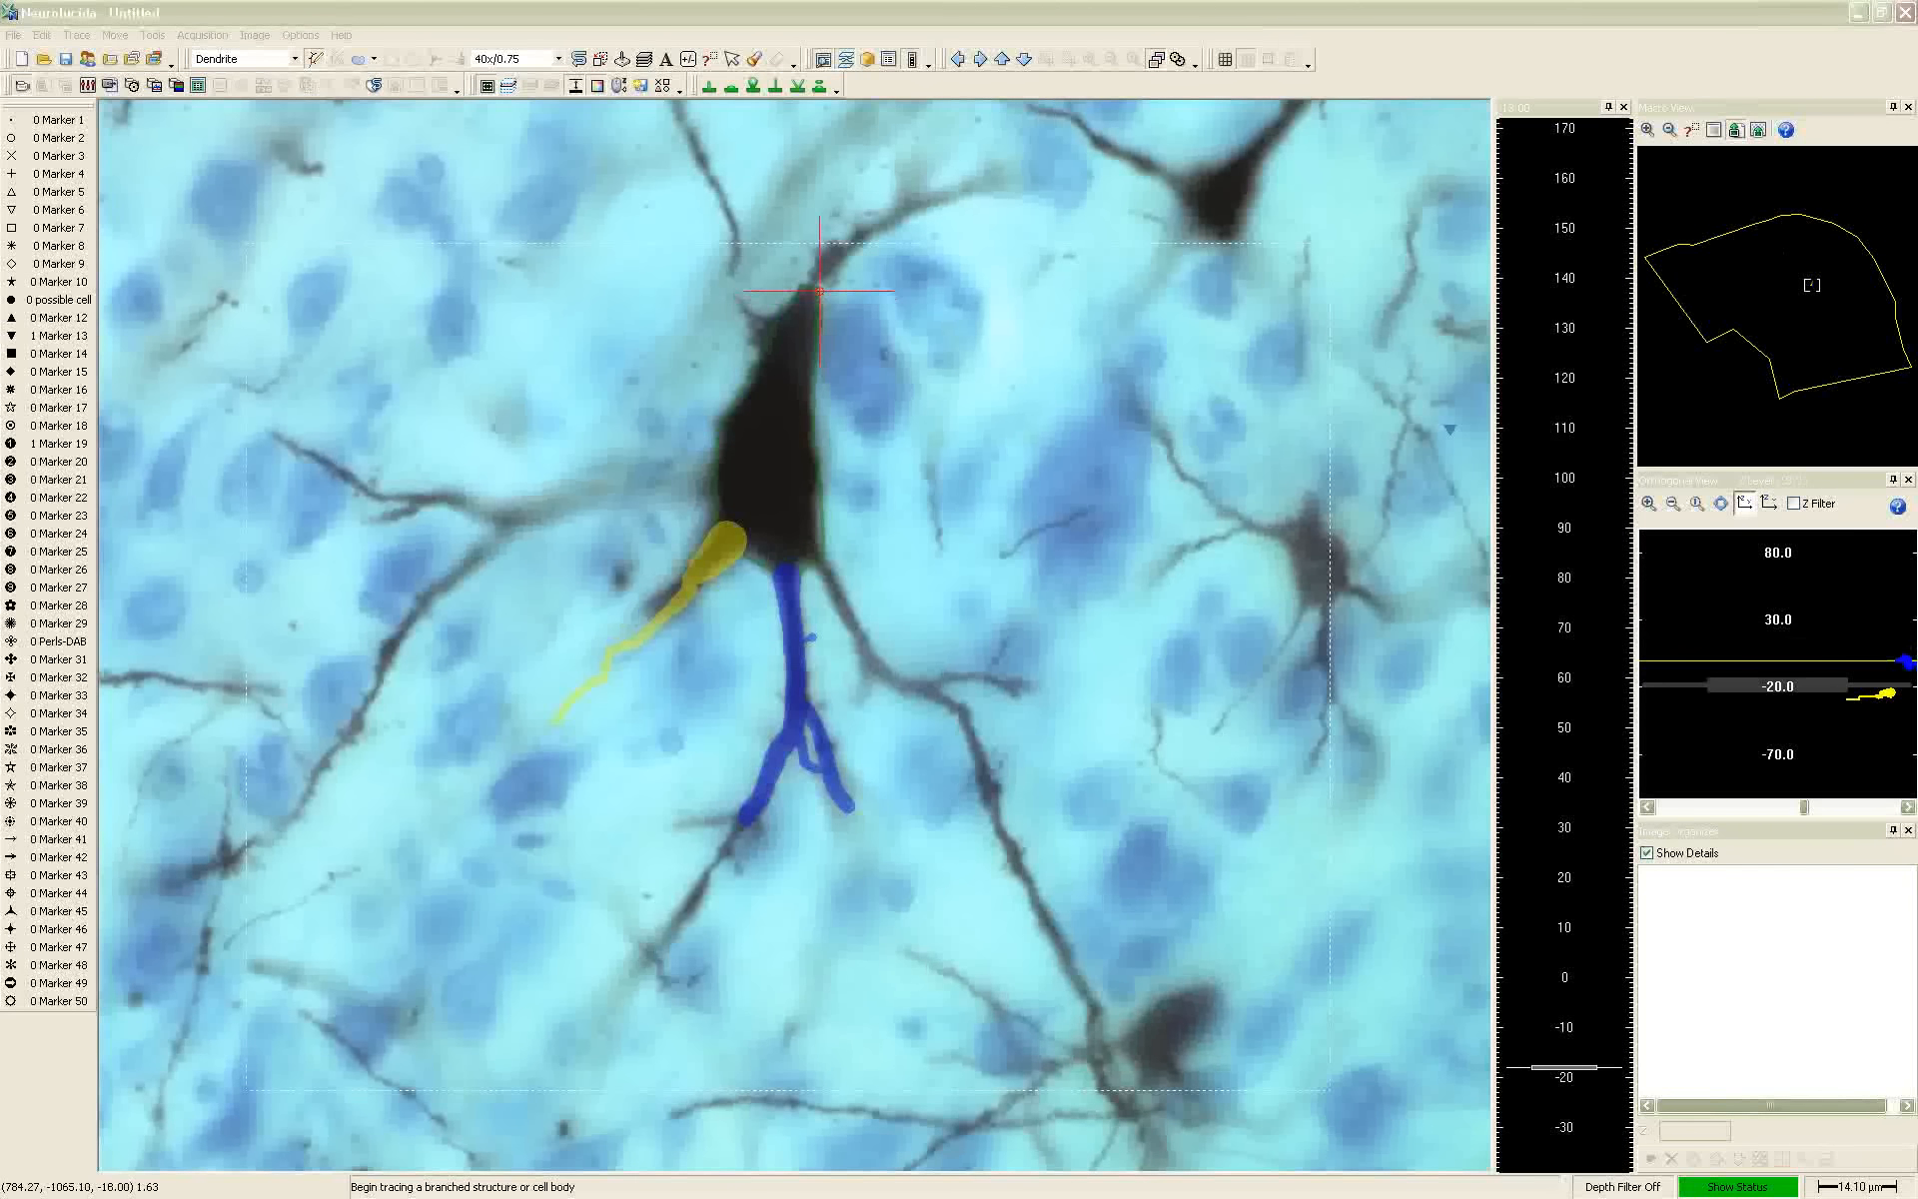
Trace a third dendrite from the cell body's left side to its first branch point, about 3.8 µm thick
{"action": "left_click", "coordinate": [981, 21]}
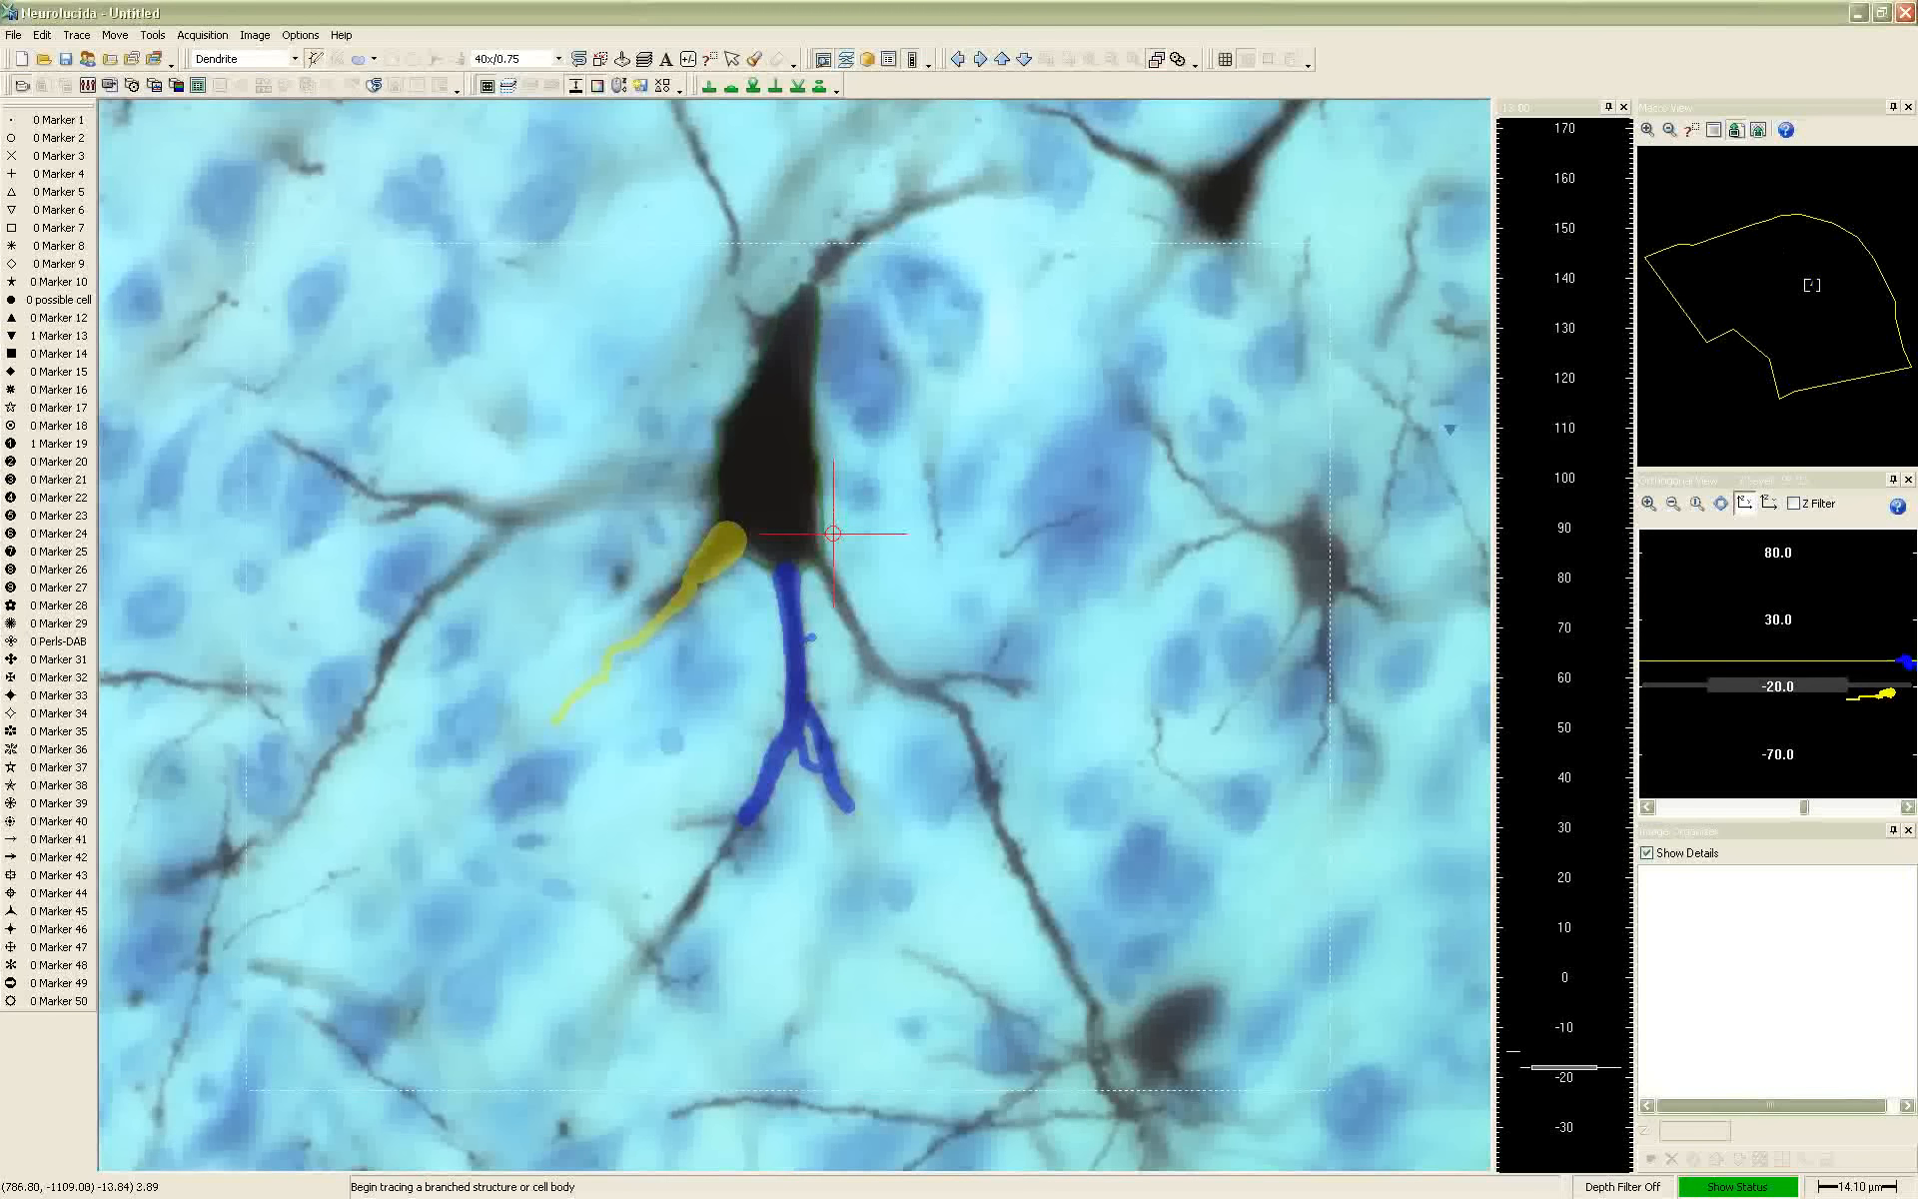
{"action": "scroll", "coordinate": [833, 533], "scroll_direction": "down", "scroll_amount": 15}
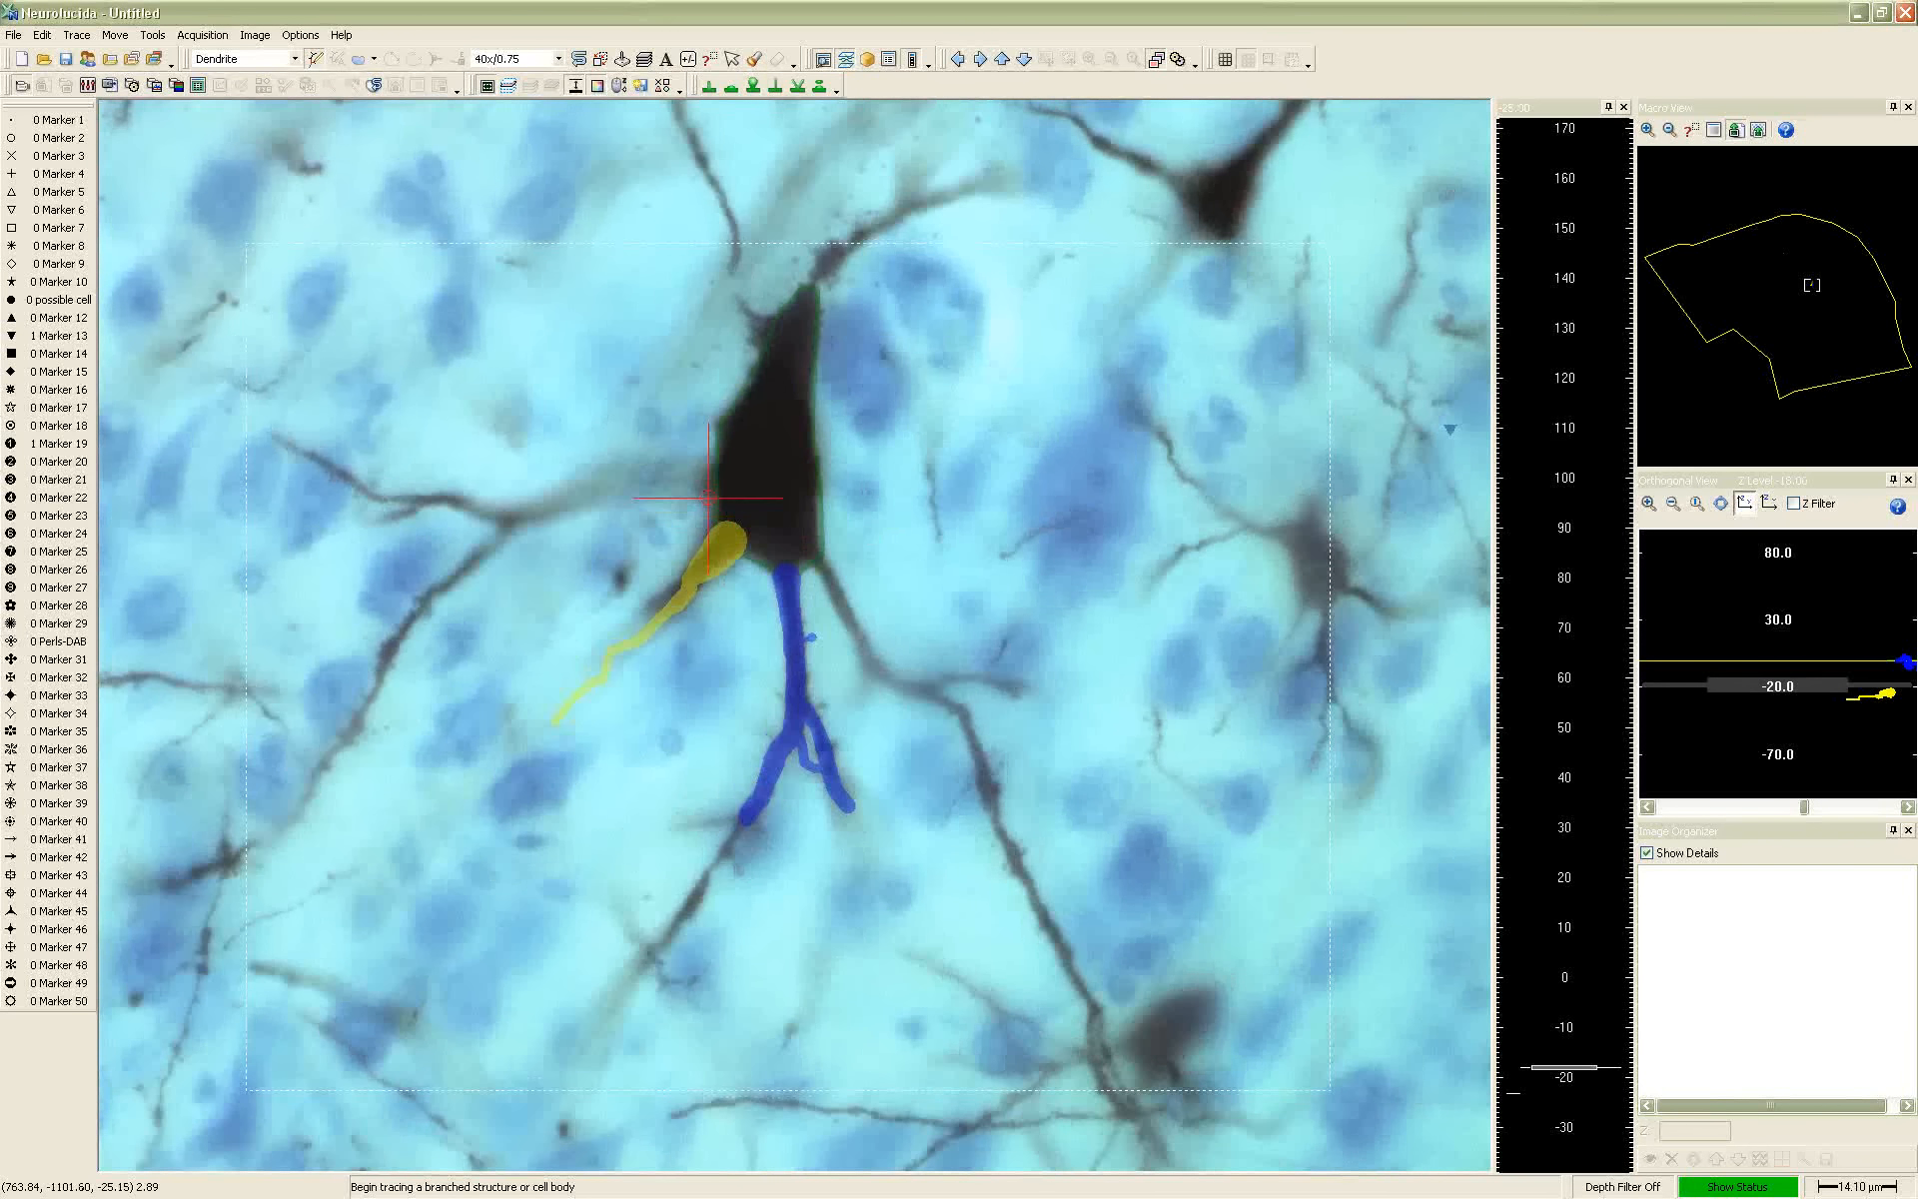
{"action": "scroll", "coordinate": [704, 490], "scroll_direction": "up", "scroll_amount": 8}
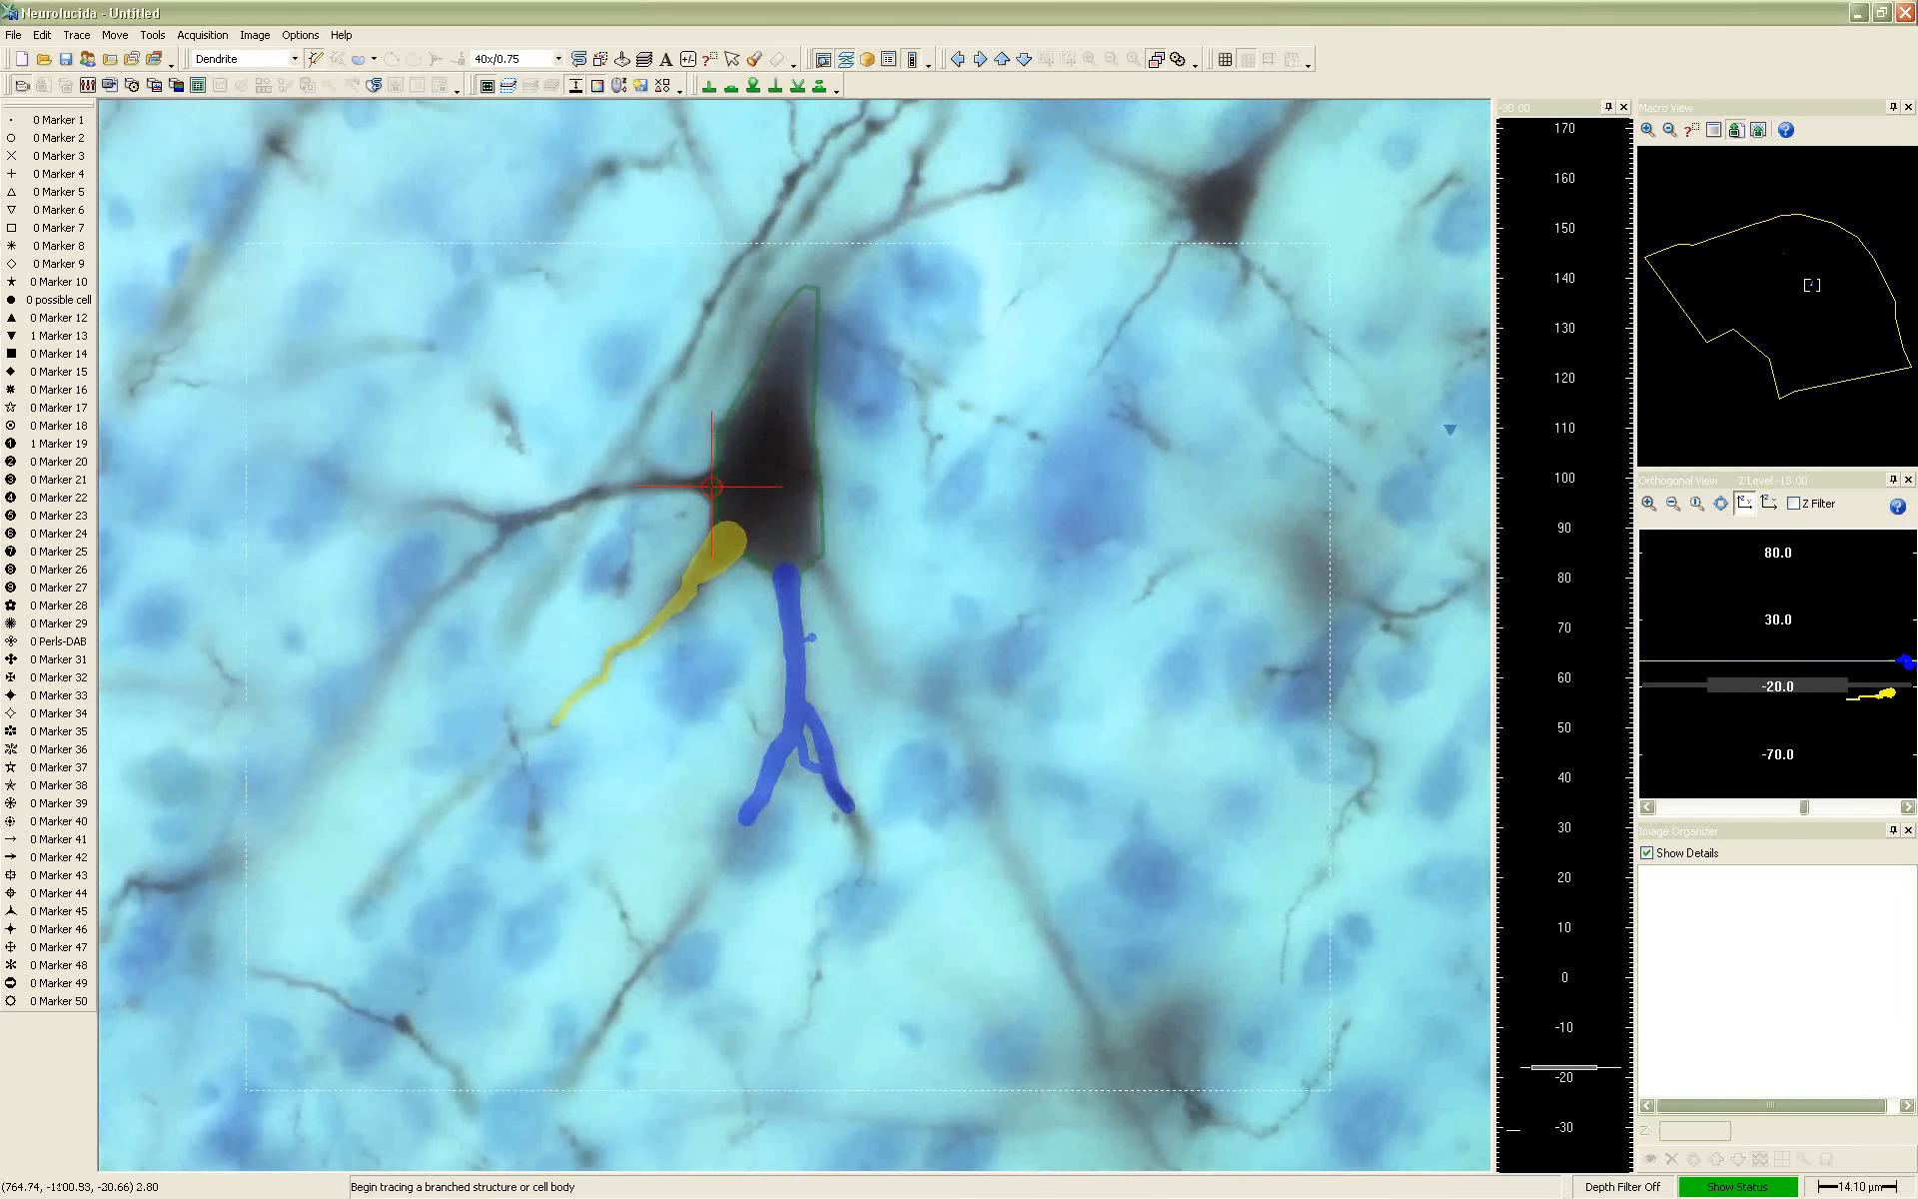
{"action": "left_click", "coordinate": [688, 486]}
{"action": "left_click", "coordinate": [687, 487]}
{"action": "scroll", "coordinate": [639, 485], "scroll_direction": "up", "scroll_amount": 2}
{"action": "left_click", "coordinate": [600, 490]}
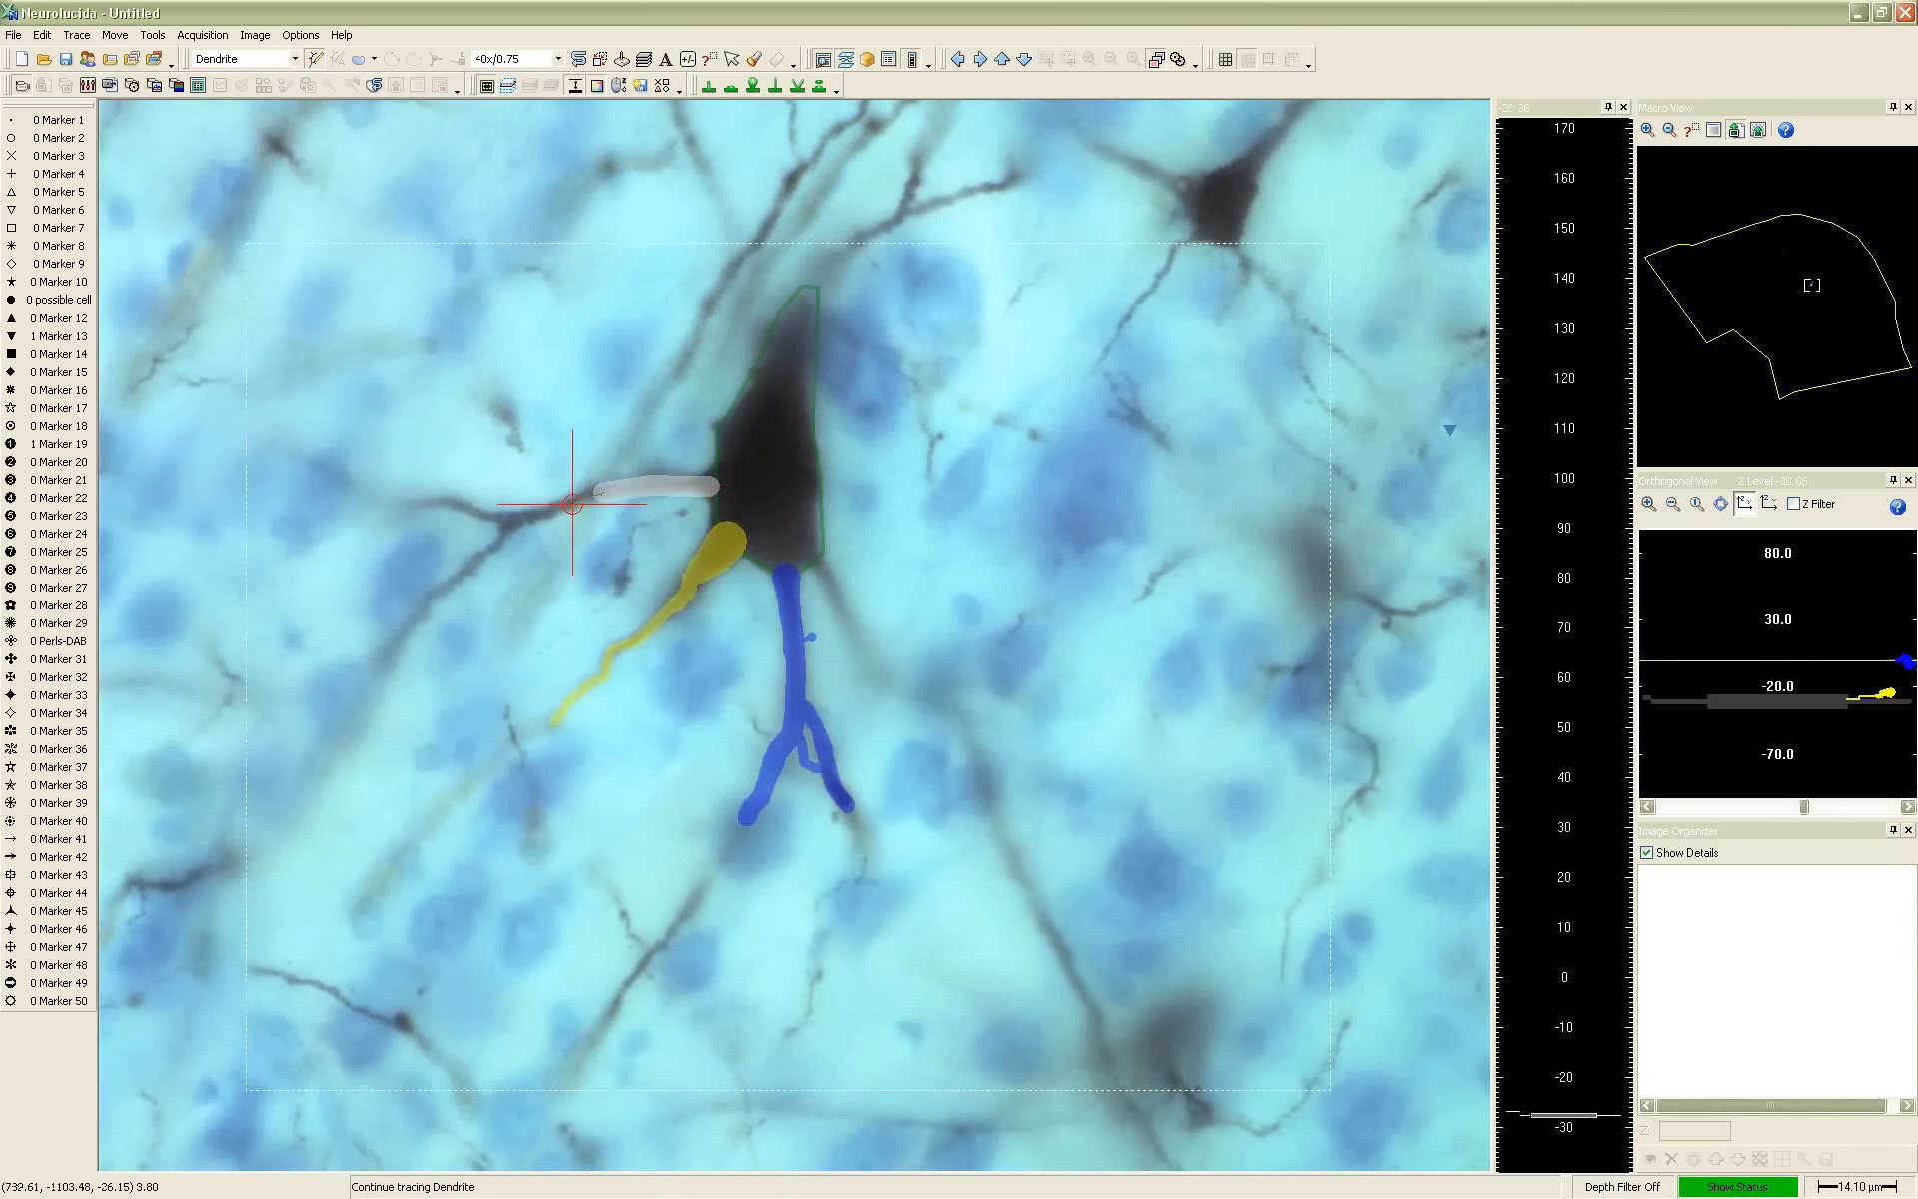
{"action": "scroll", "coordinate": [544, 515], "scroll_direction": "down", "scroll_amount": 1}
{"action": "left_click", "coordinate": [518, 521]}
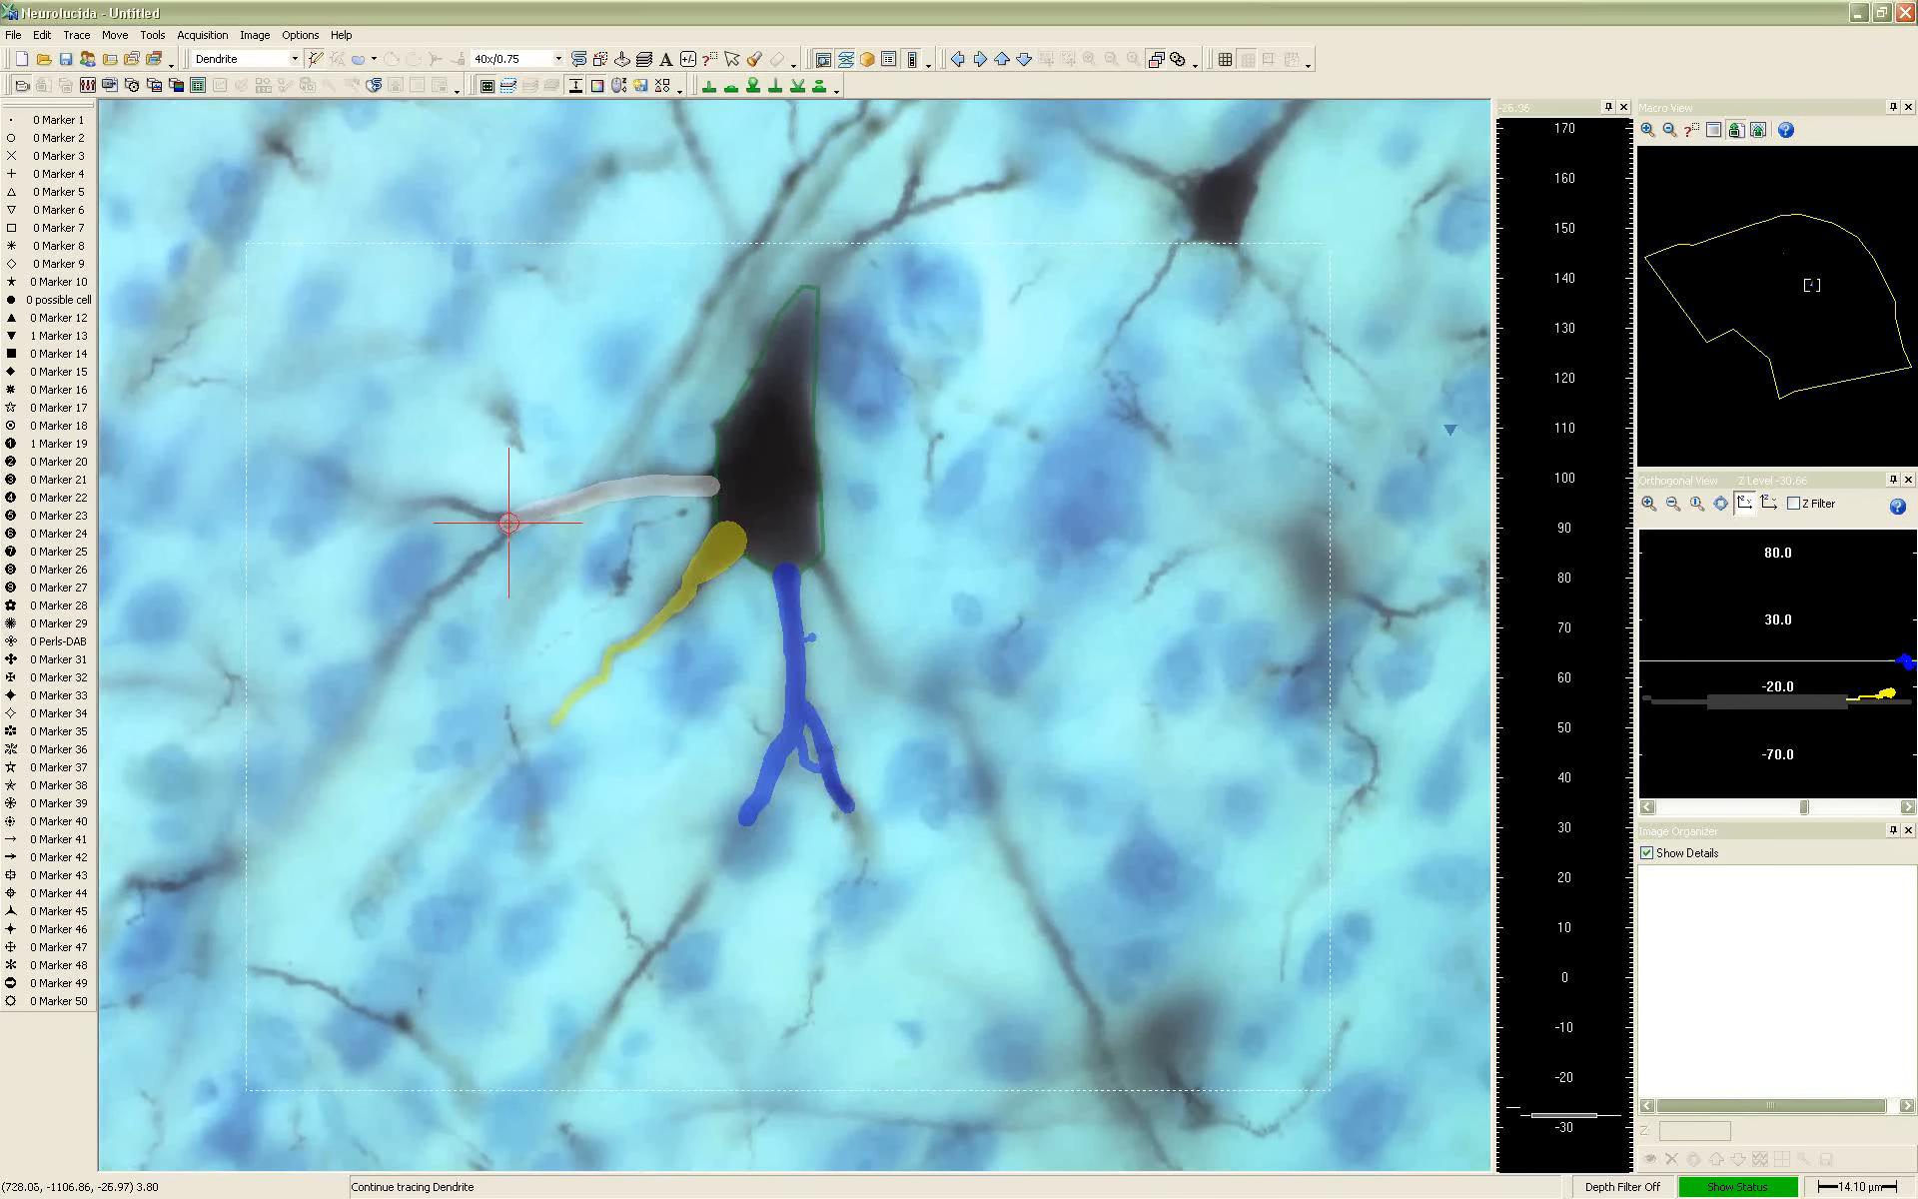
Make the third dendrite's first branch point a bifurcating node and continue tracing along its left branch, about 3.6 µm thick
{"action": "right_click", "coordinate": [509, 522]}
{"action": "left_click", "coordinate": [520, 533]}
{"action": "scroll", "coordinate": [497, 512], "scroll_direction": "down", "scroll_amount": 1}
{"action": "scroll", "coordinate": [495, 509], "scroll_direction": "up", "scroll_amount": 1}
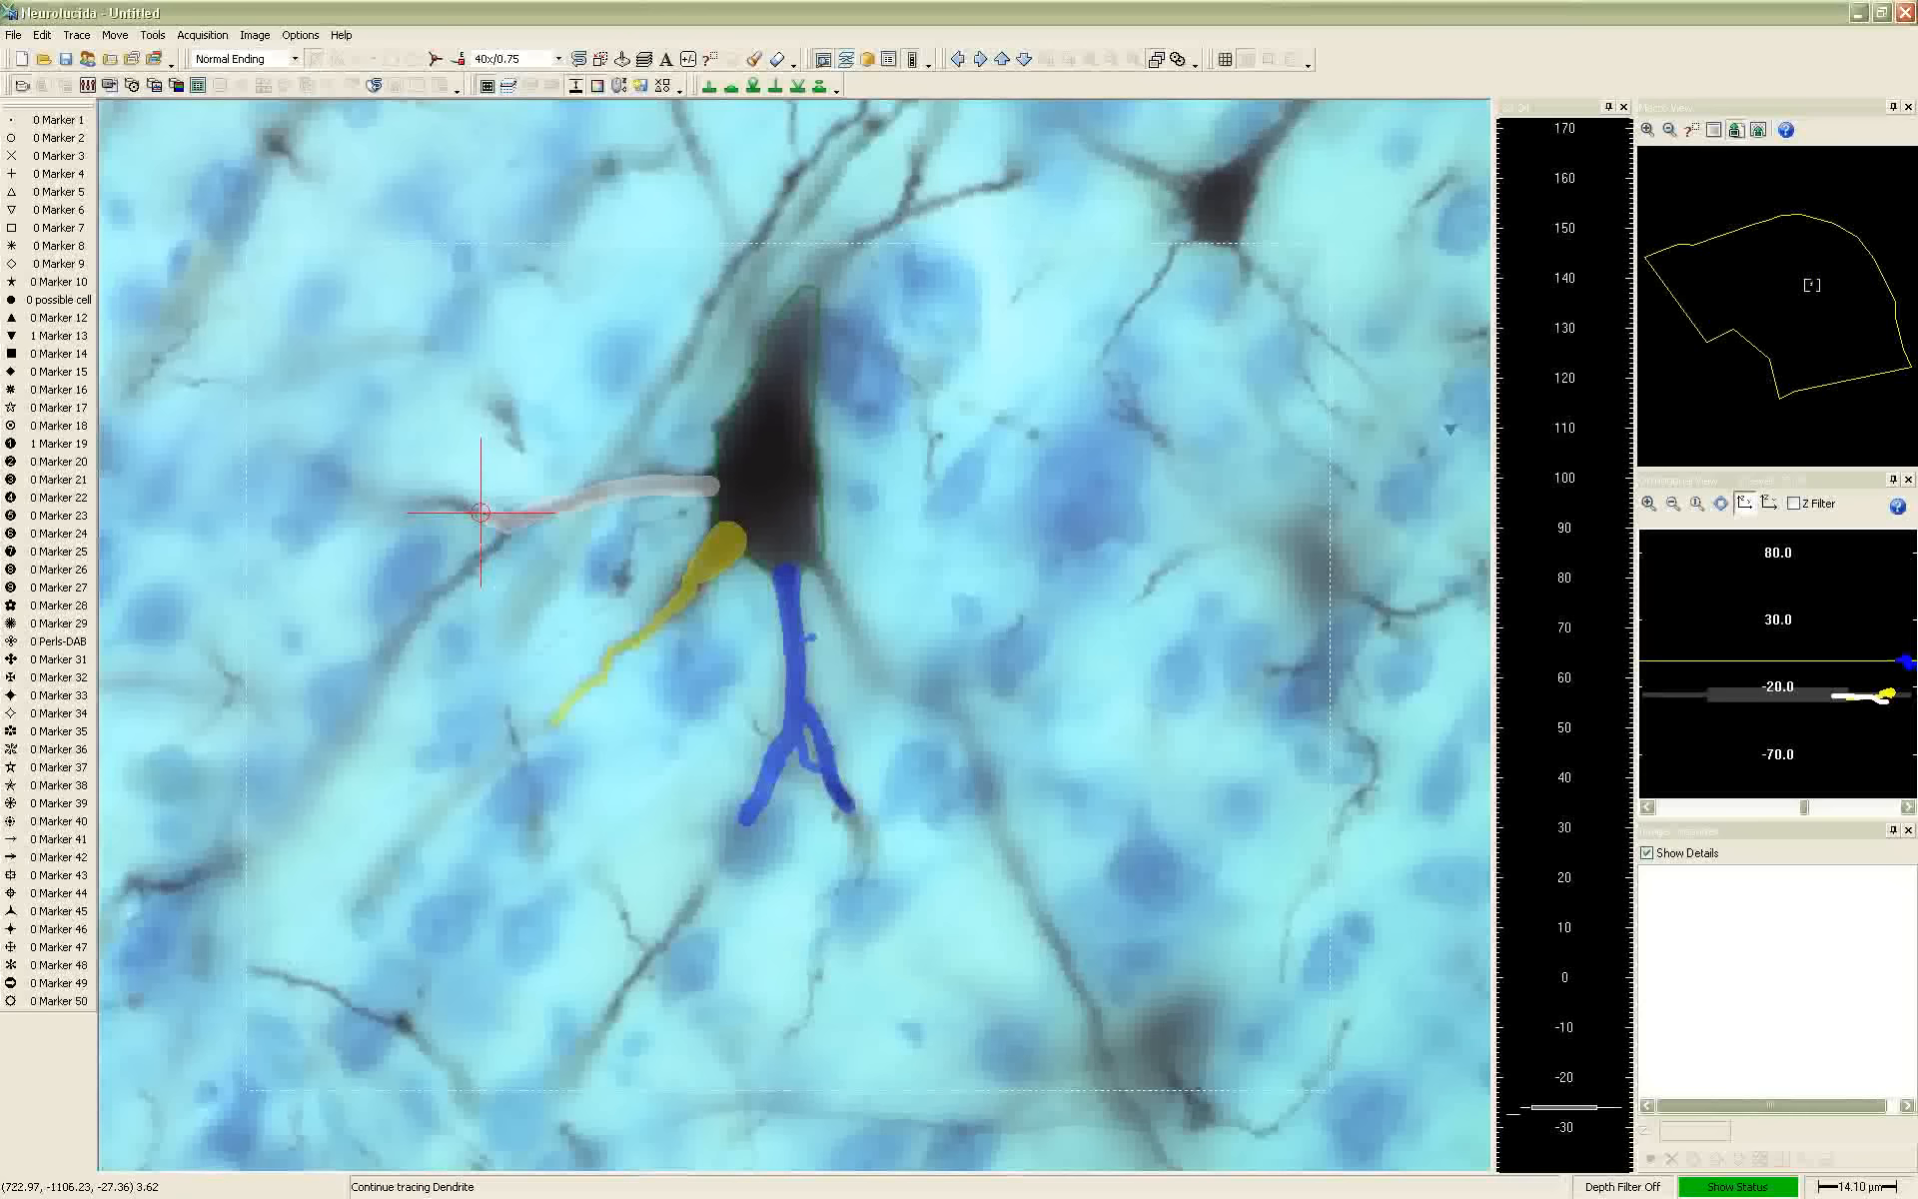
{"action": "scroll", "coordinate": [462, 507], "scroll_direction": "down", "scroll_amount": 1}
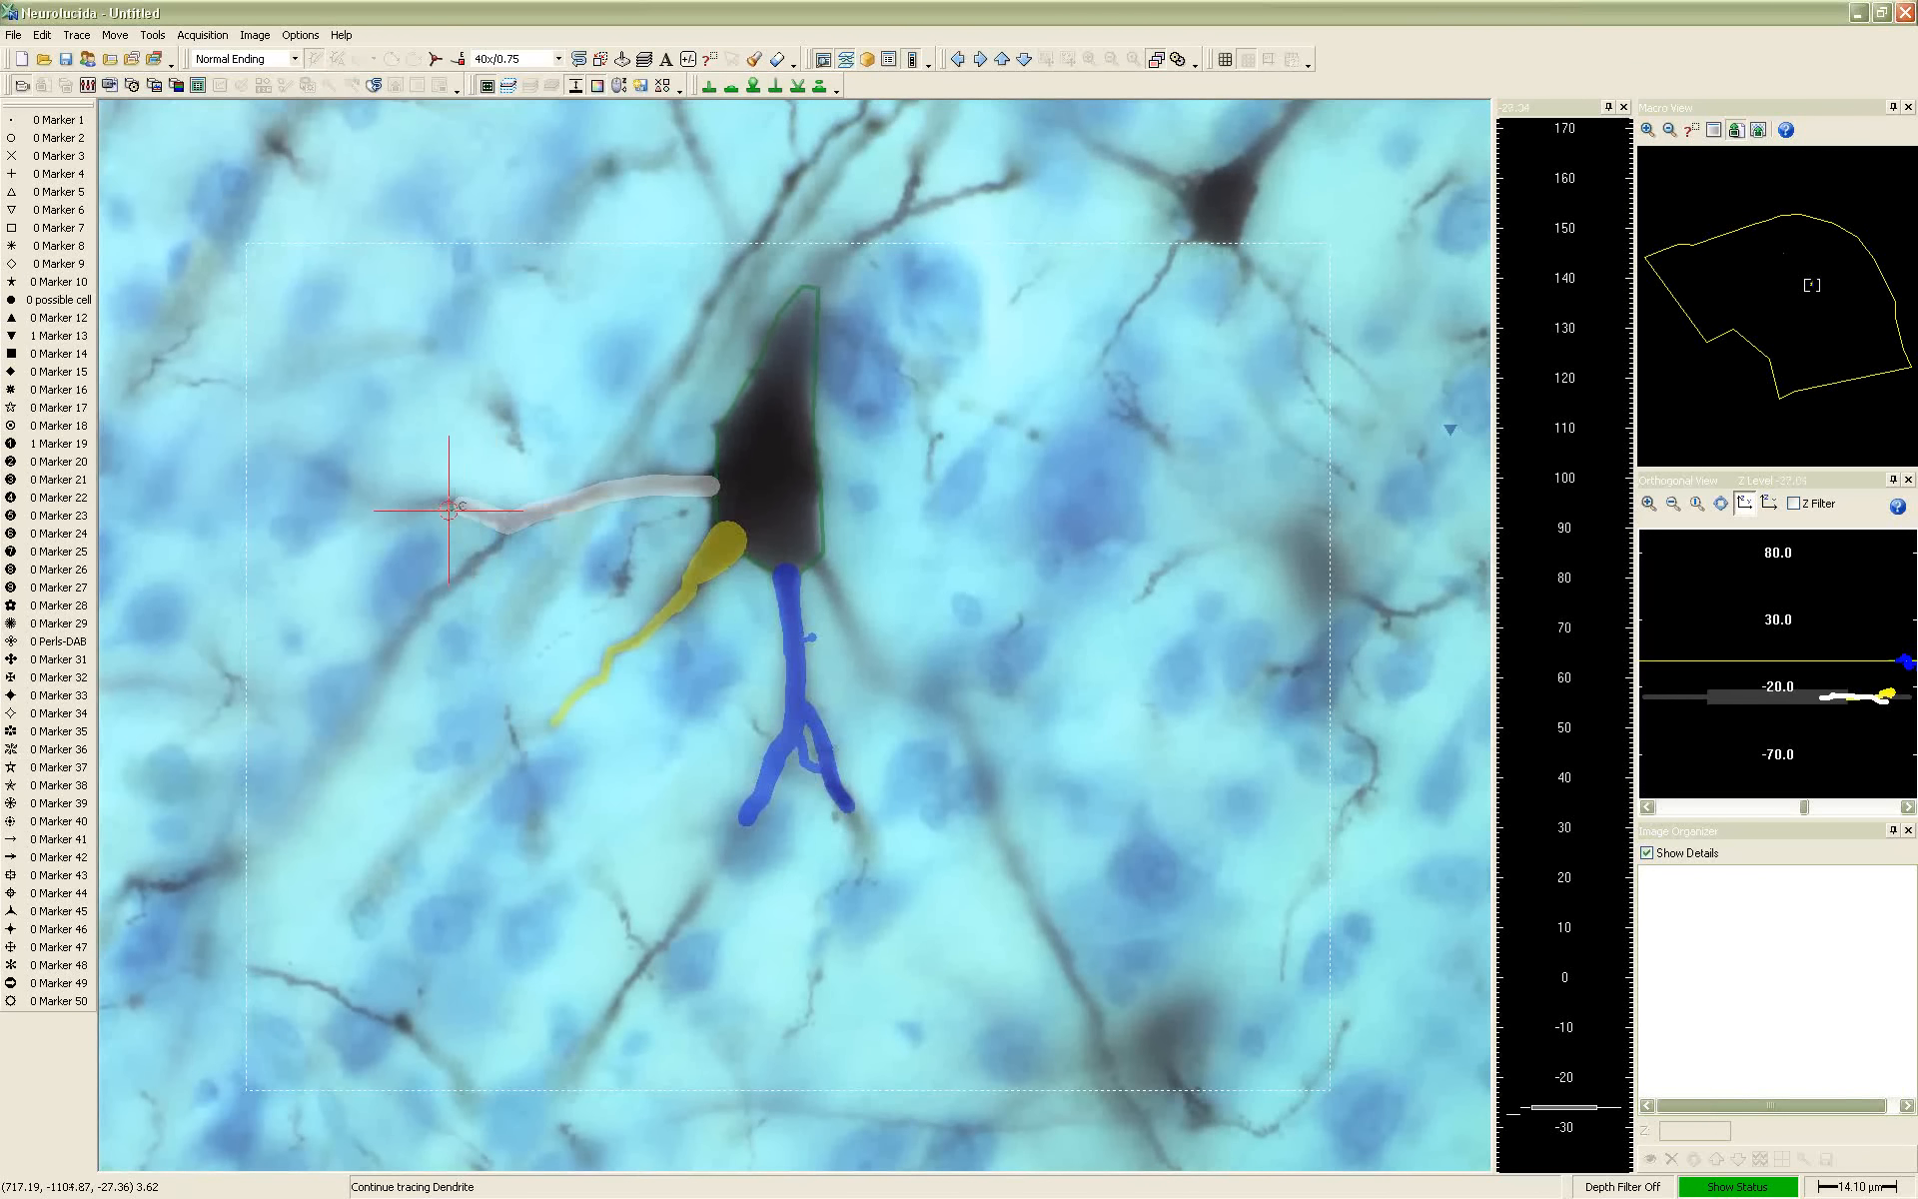
{"action": "scroll", "coordinate": [447, 509], "scroll_direction": "up", "scroll_amount": 4}
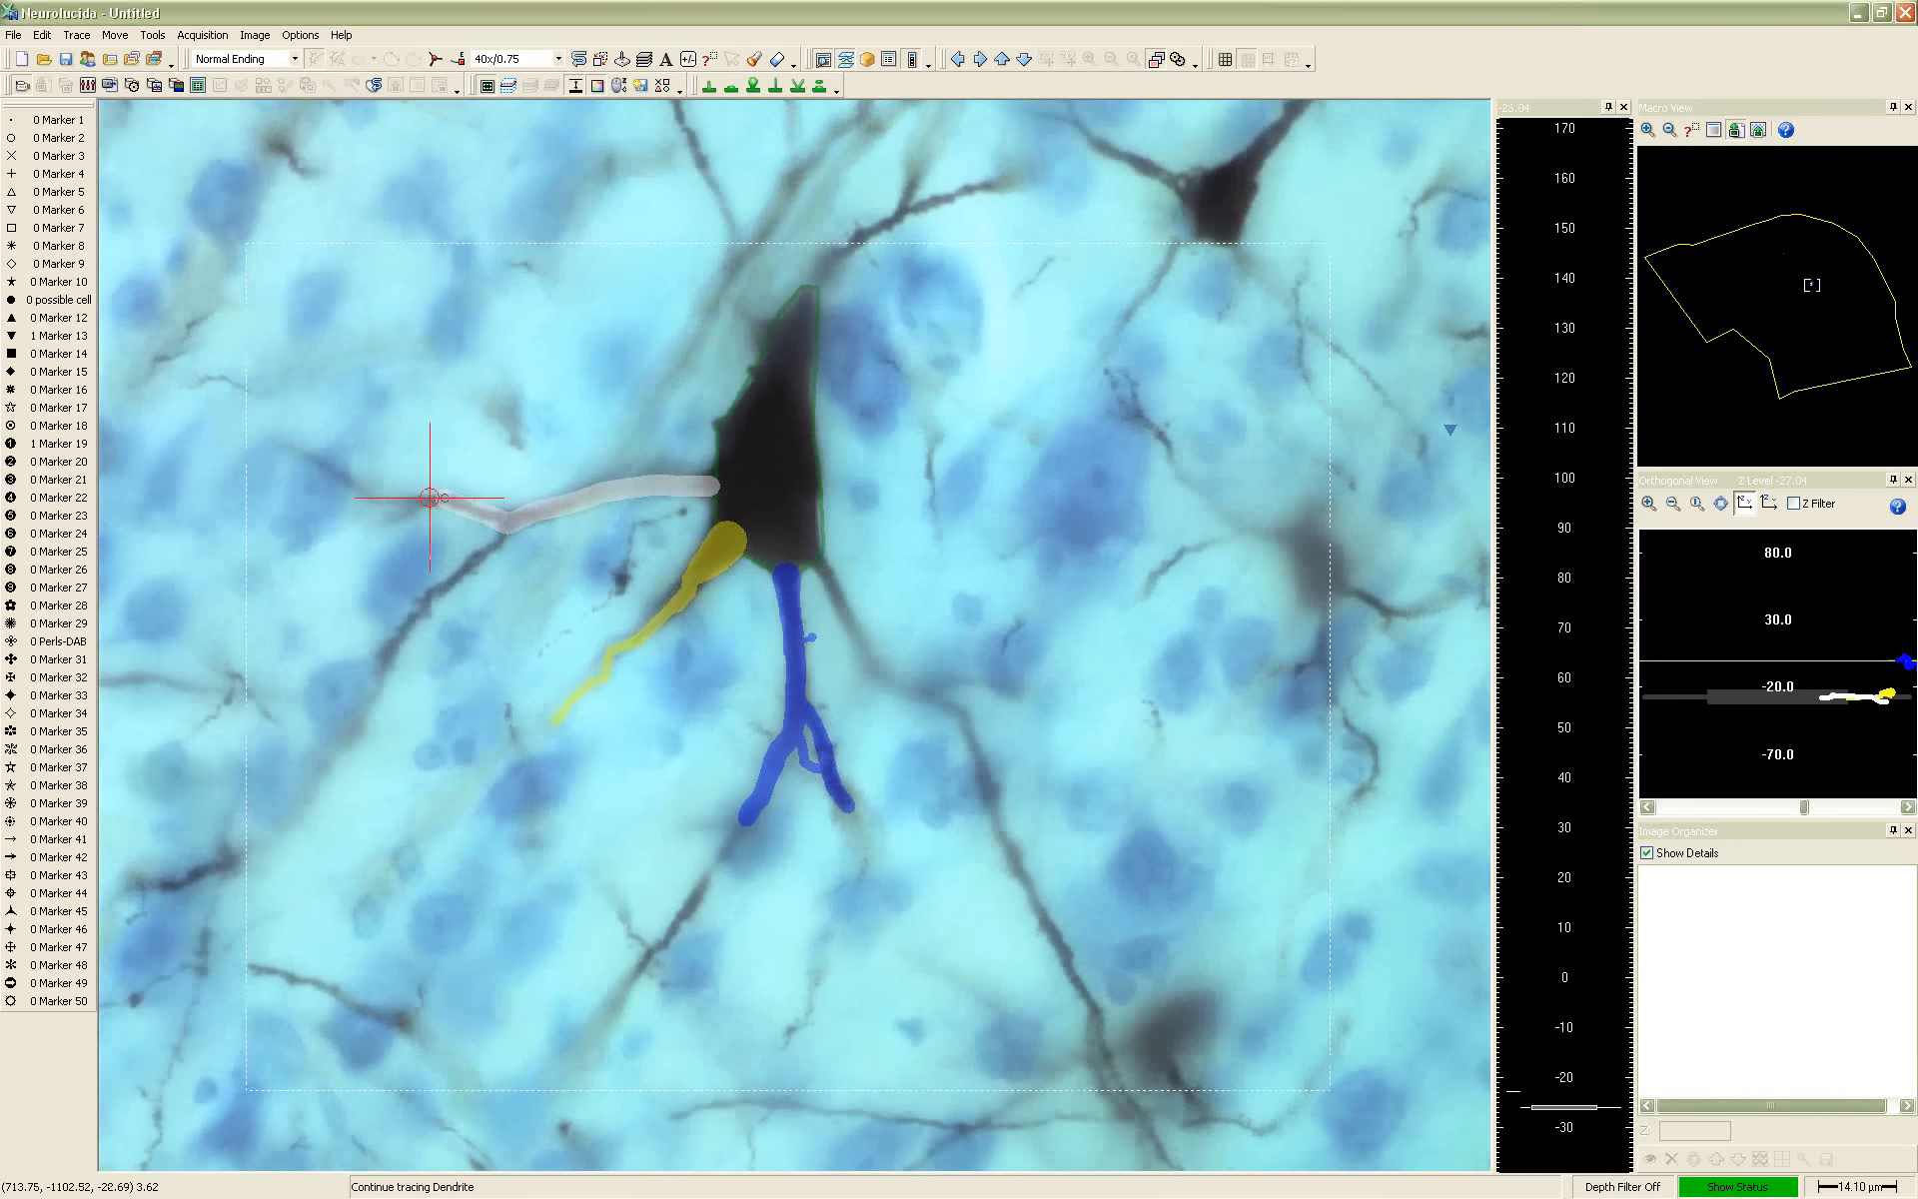
Add a bifurcating node at the left branch's fork and trace the fork's upper branch to an ending
{"action": "right_click", "coordinate": [430, 507]}
{"action": "left_click", "coordinate": [454, 528]}
{"action": "left_click", "coordinate": [409, 499]}
{"action": "scroll", "coordinate": [370, 492], "scroll_direction": "up", "scroll_amount": 4}
{"action": "left_click", "coordinate": [366, 483]}
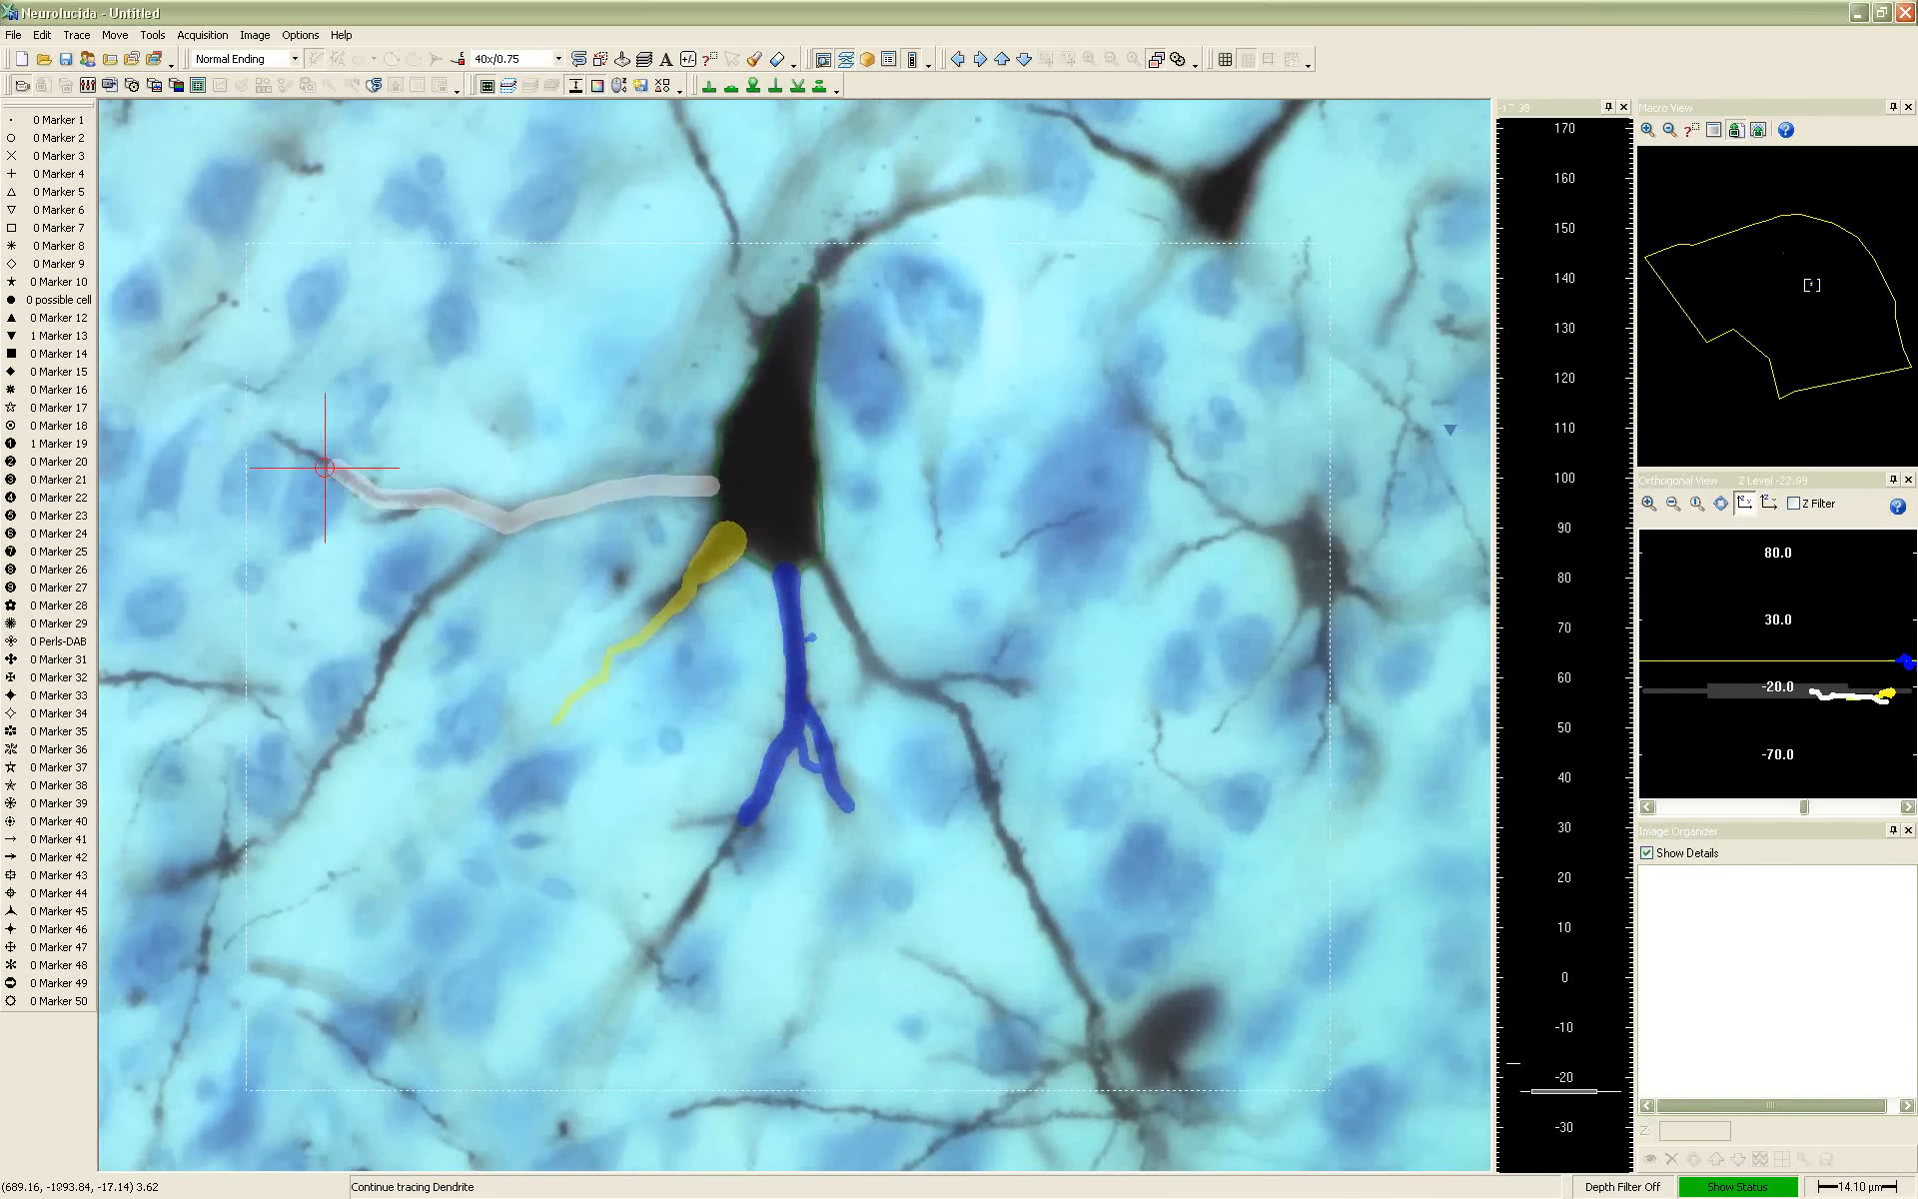
{"action": "left_click", "coordinate": [281, 436]}
{"action": "right_click", "coordinate": [281, 435]}
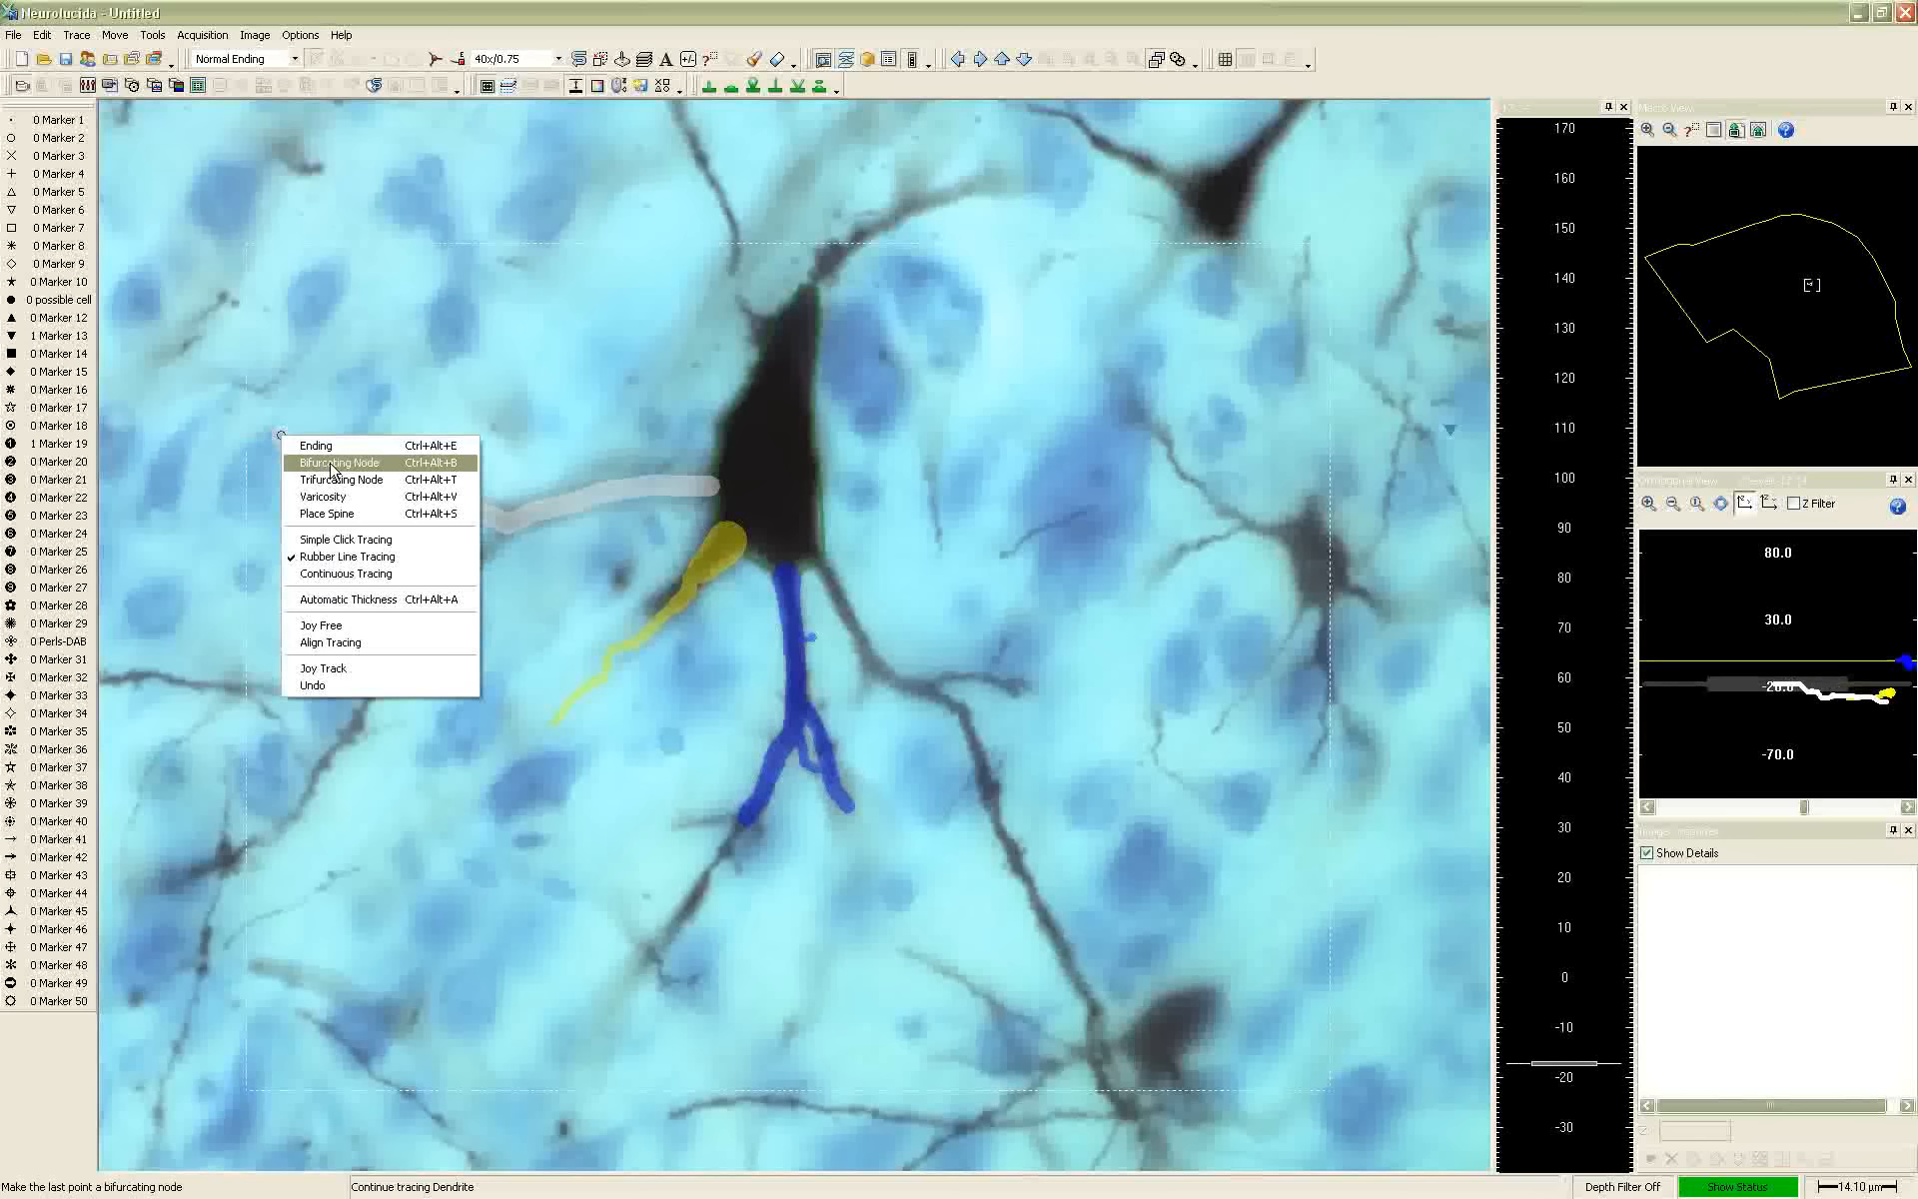
{"action": "left_click", "coordinate": [333, 464]}
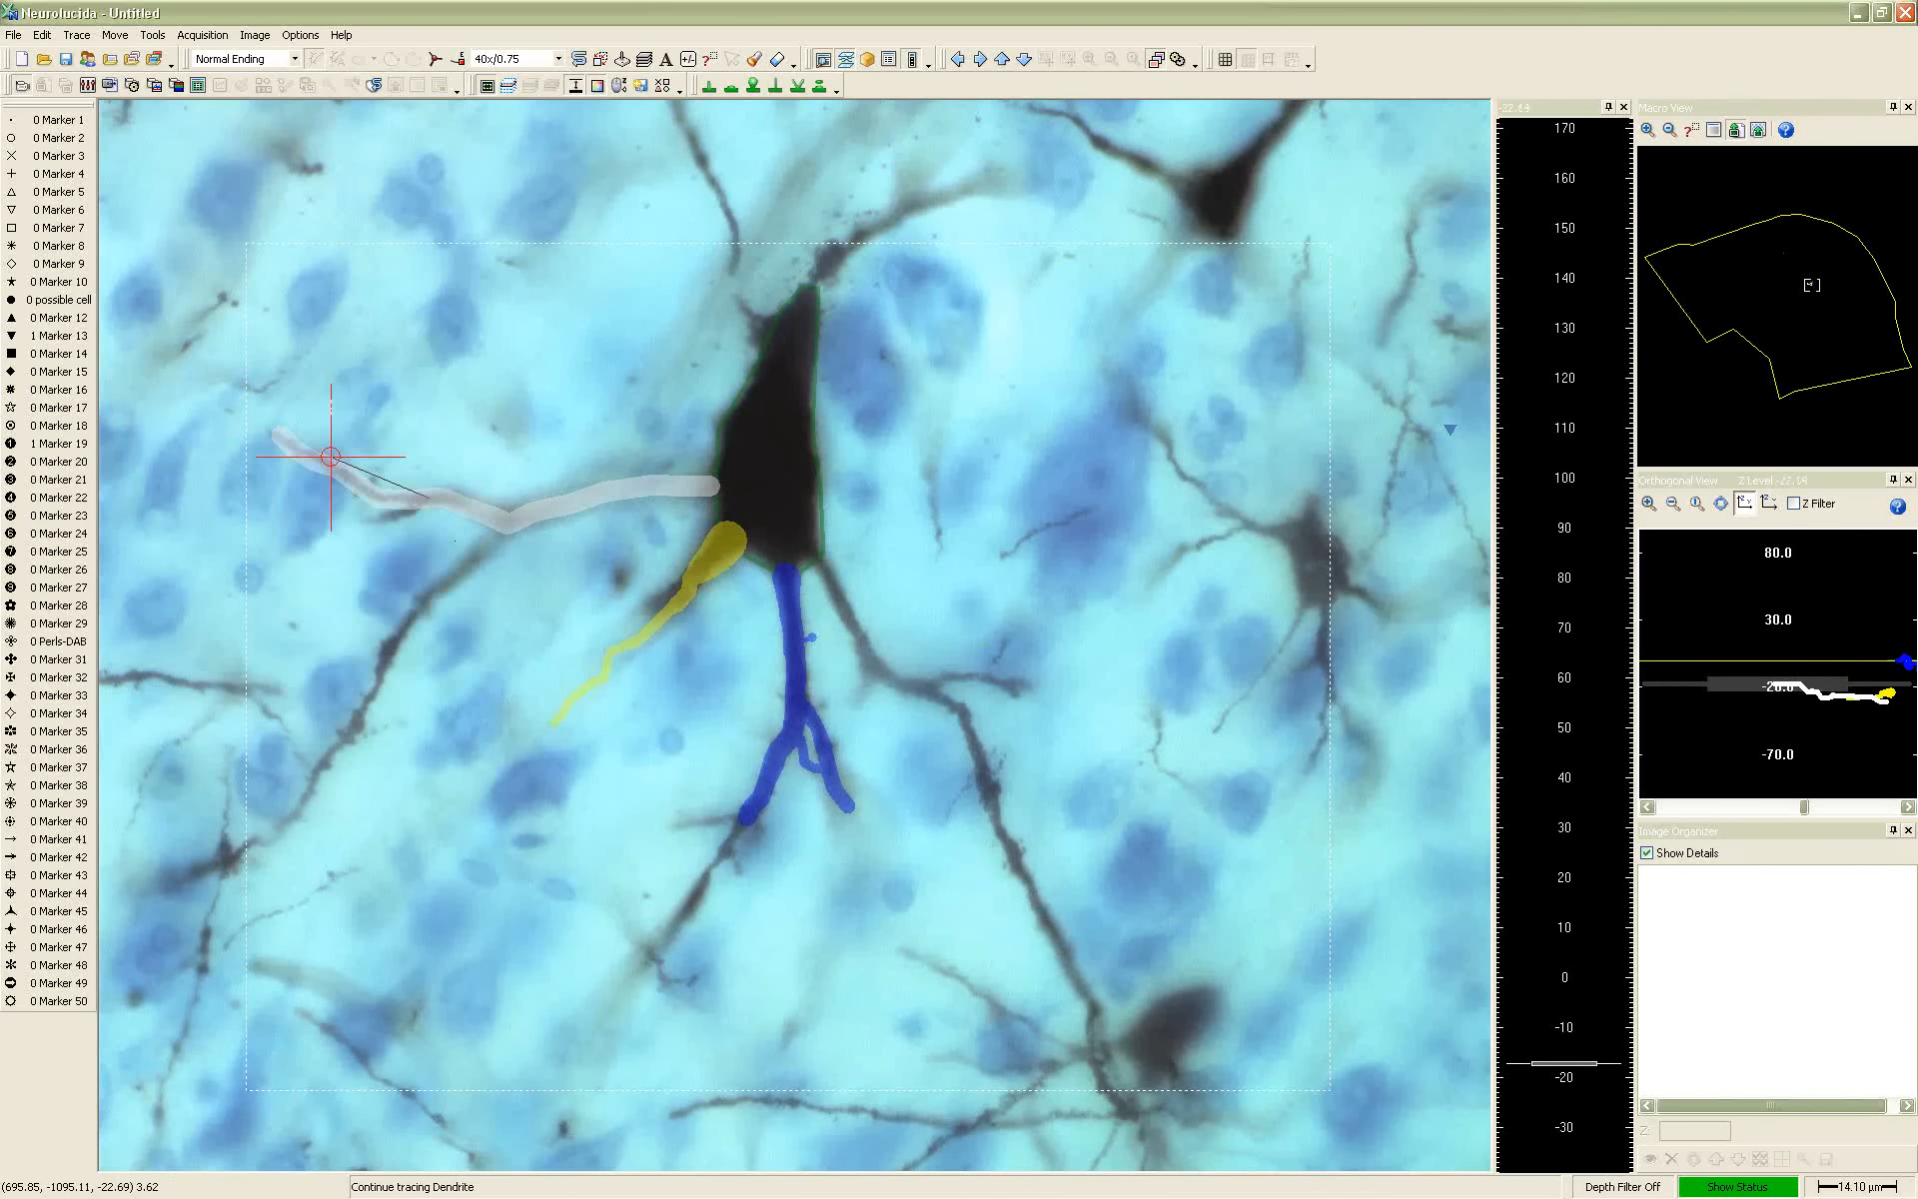
Trace the short lower branch from that fork and mark its last point as an ending
{"action": "scroll", "coordinate": [439, 514], "scroll_direction": "down", "scroll_amount": 4}
{"action": "scroll", "coordinate": [433, 521], "scroll_direction": "down", "scroll_amount": 4}
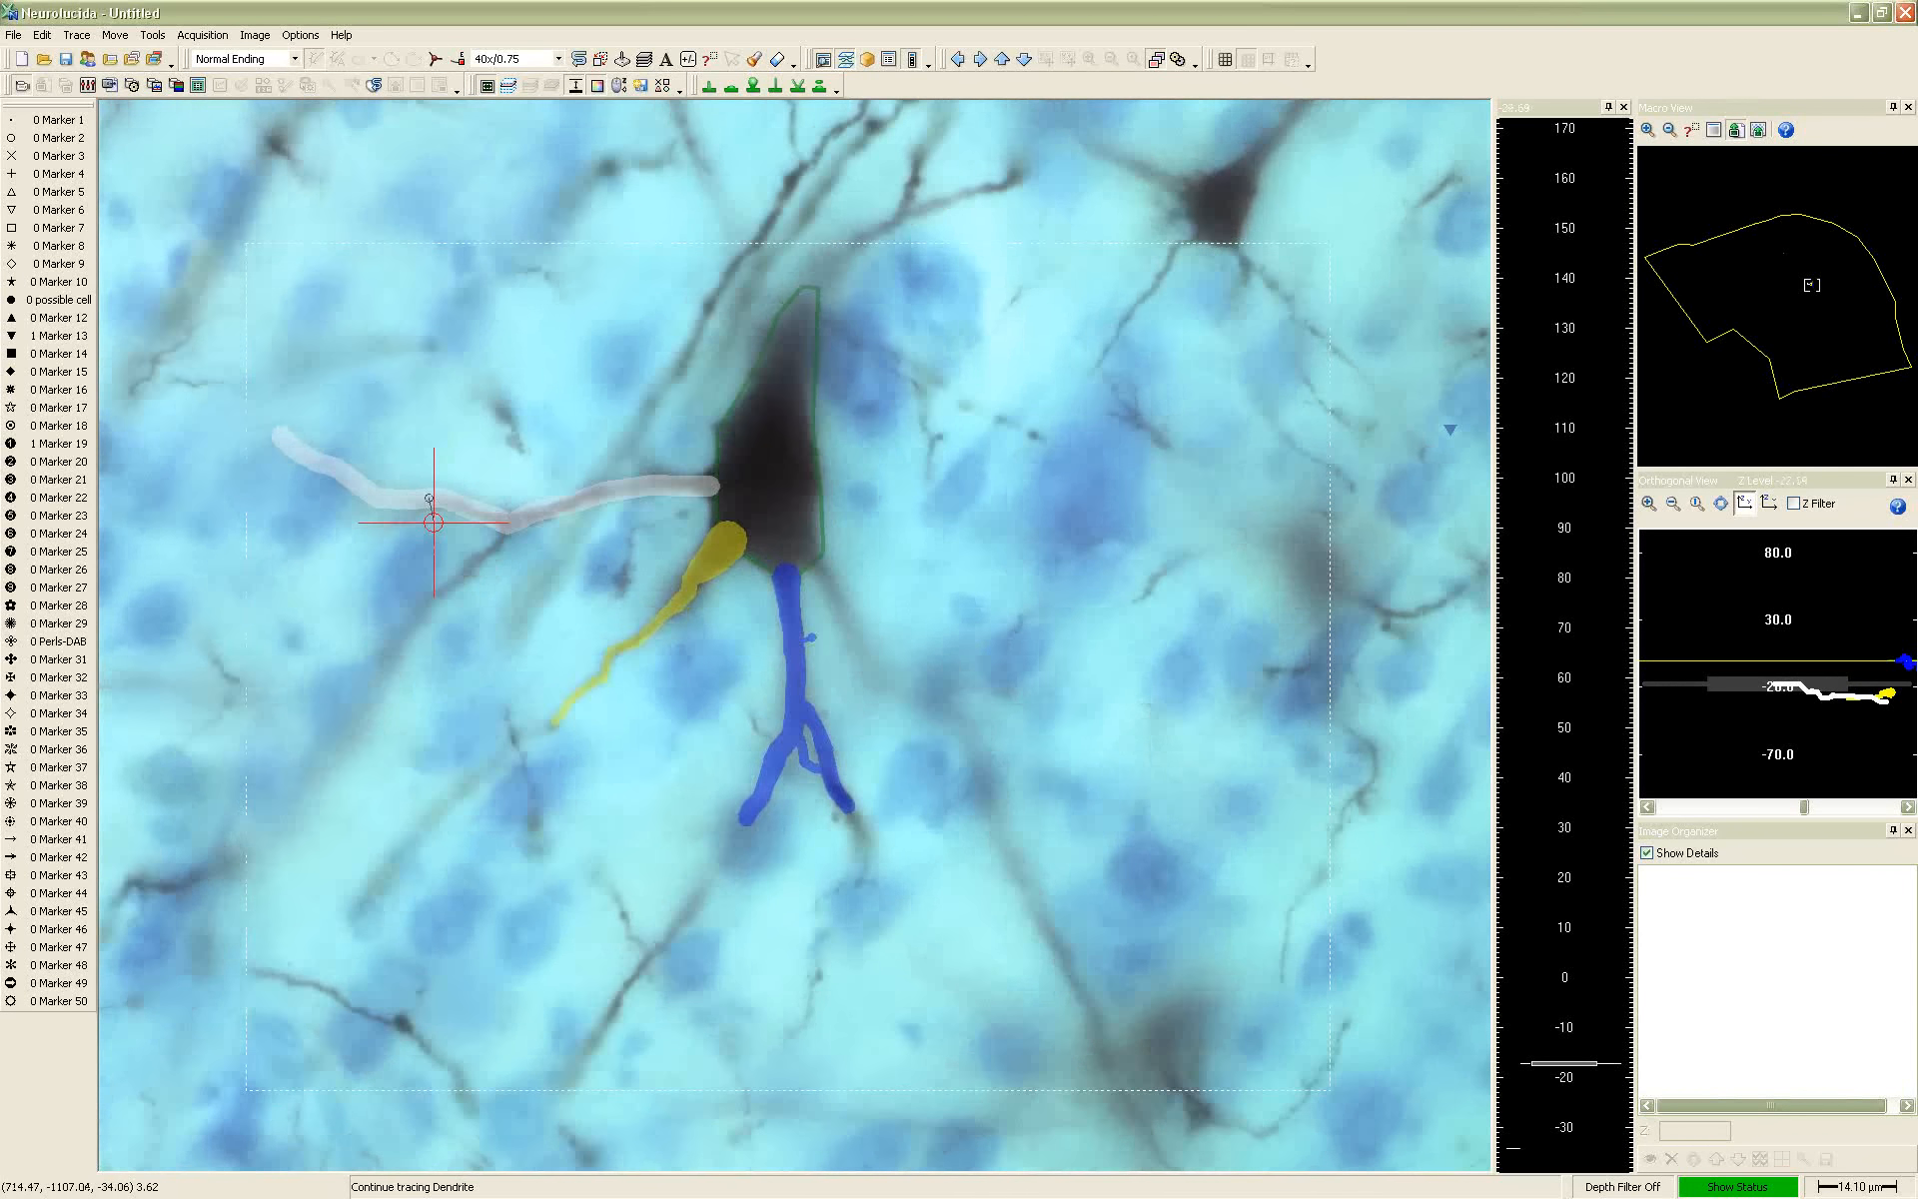
{"action": "scroll", "coordinate": [424, 517], "scroll_direction": "up", "scroll_amount": 8}
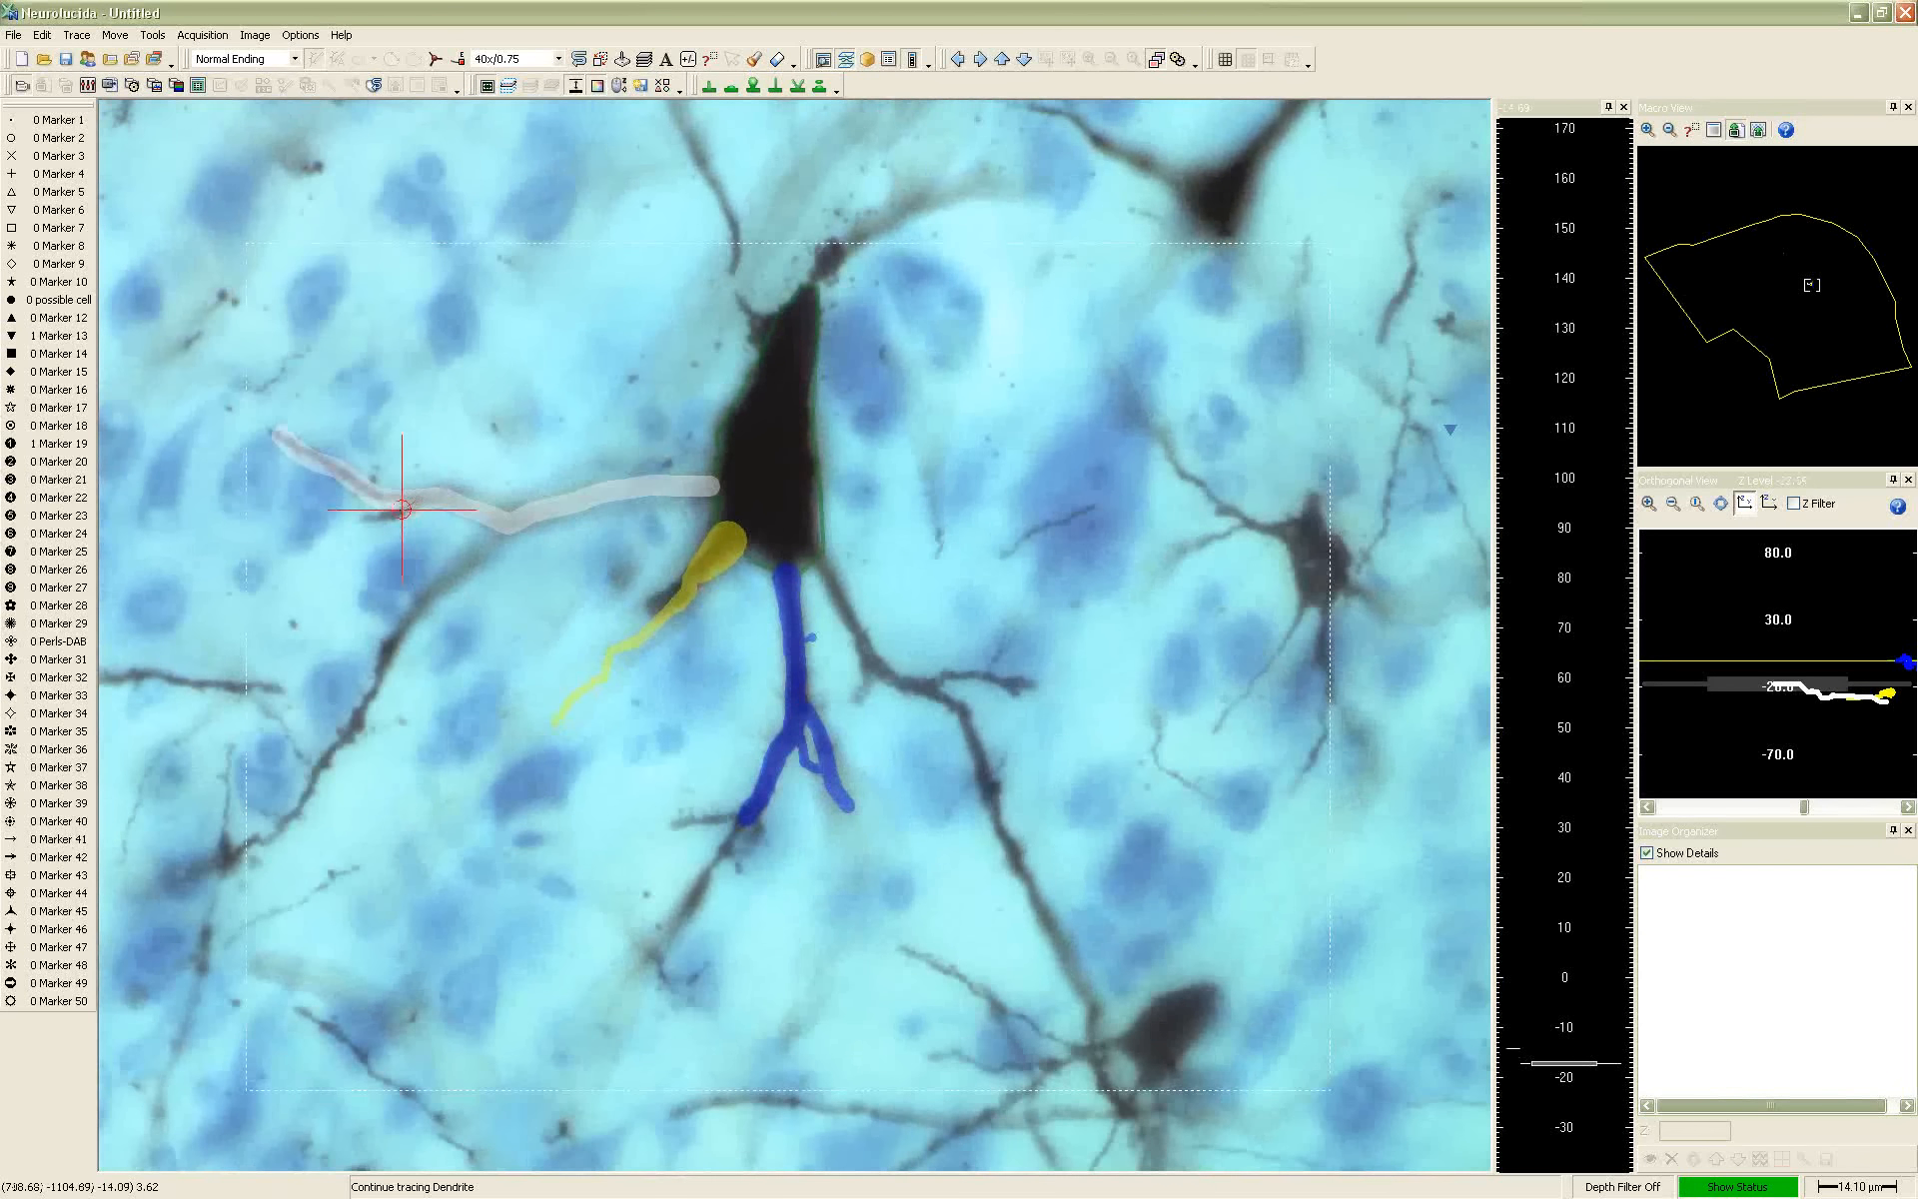
{"action": "scroll", "coordinate": [371, 518], "scroll_direction": "up", "scroll_amount": 1}
{"action": "right_click", "coordinate": [369, 515]}
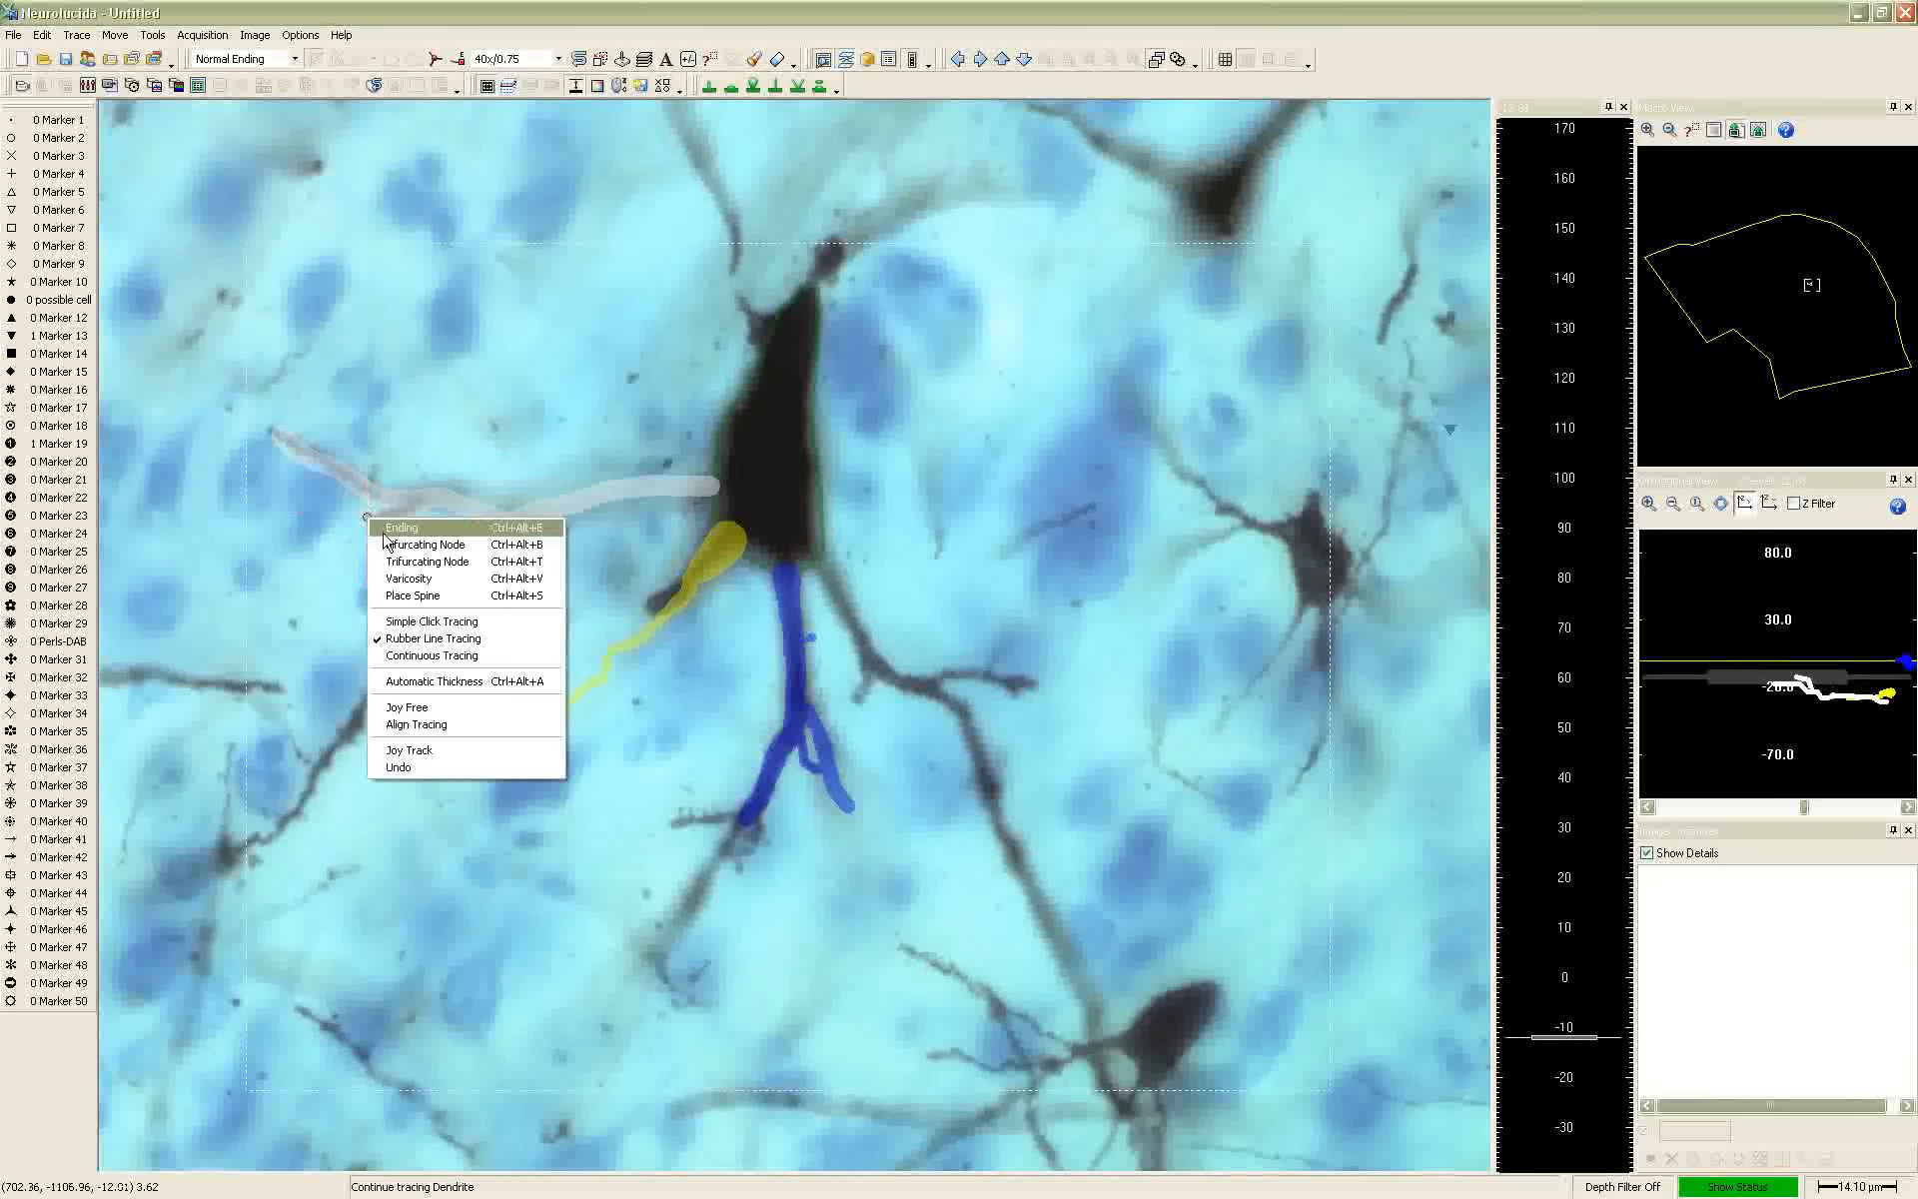
{"action": "left_click", "coordinate": [509, 552]}
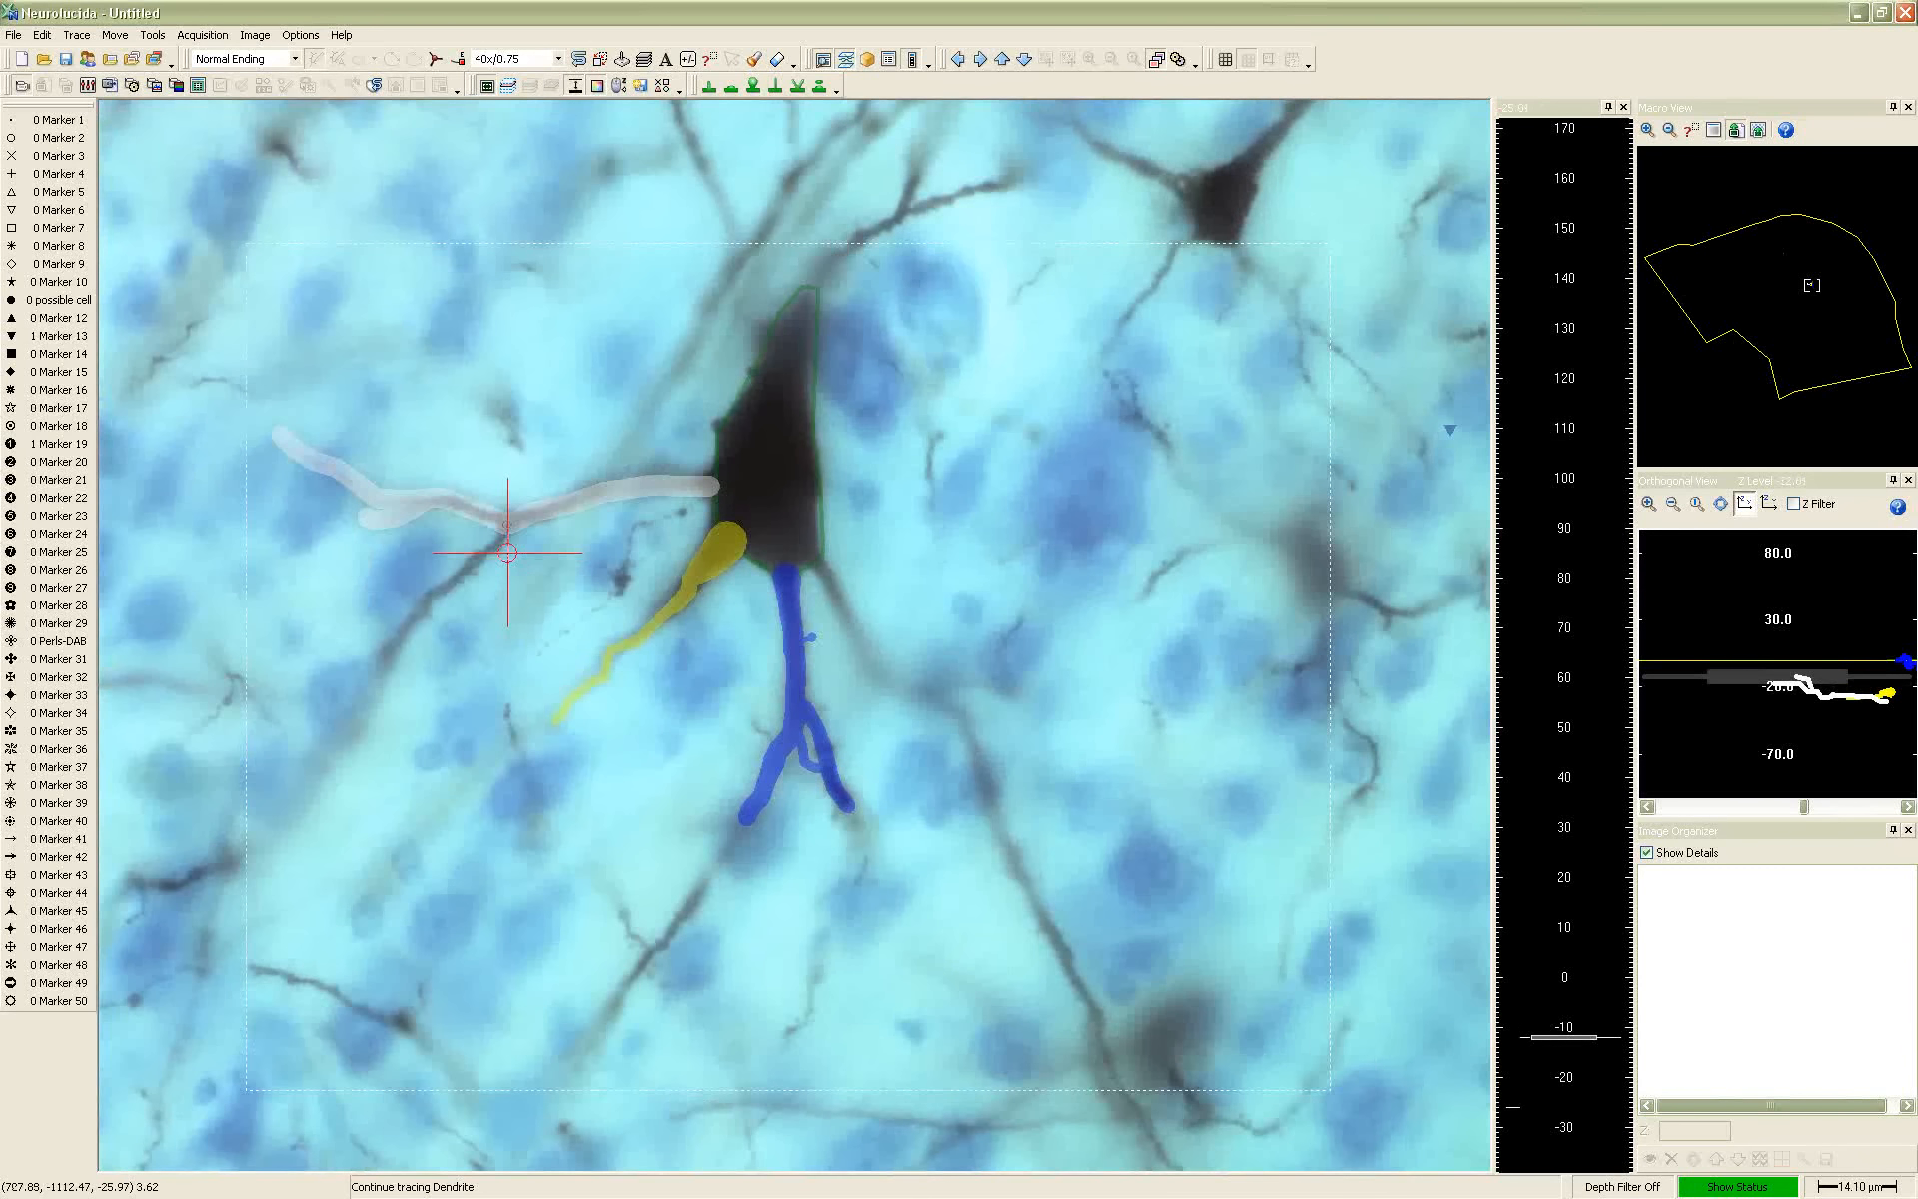
{"action": "left_click", "coordinate": [360, 518]}
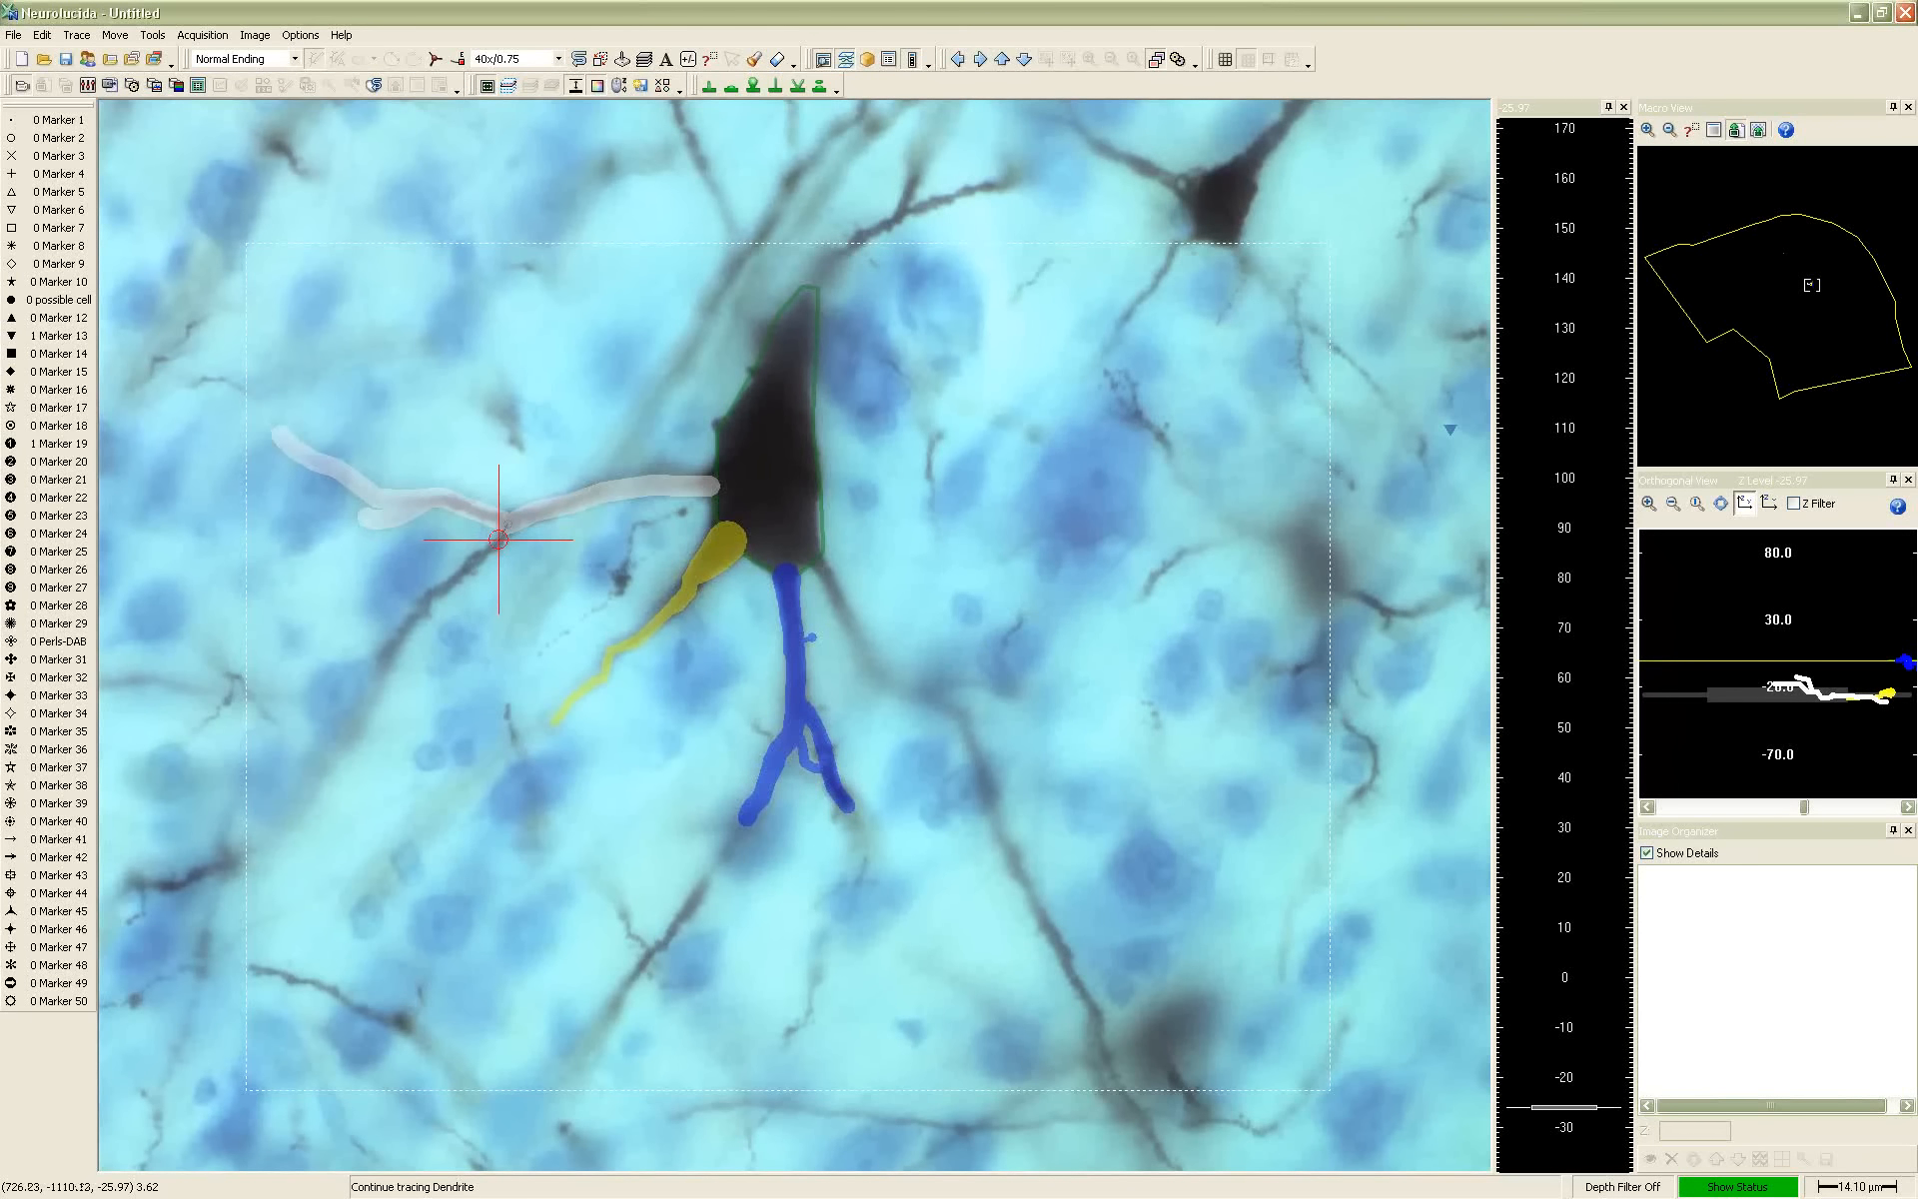
{"action": "left_click", "coordinate": [507, 523]}
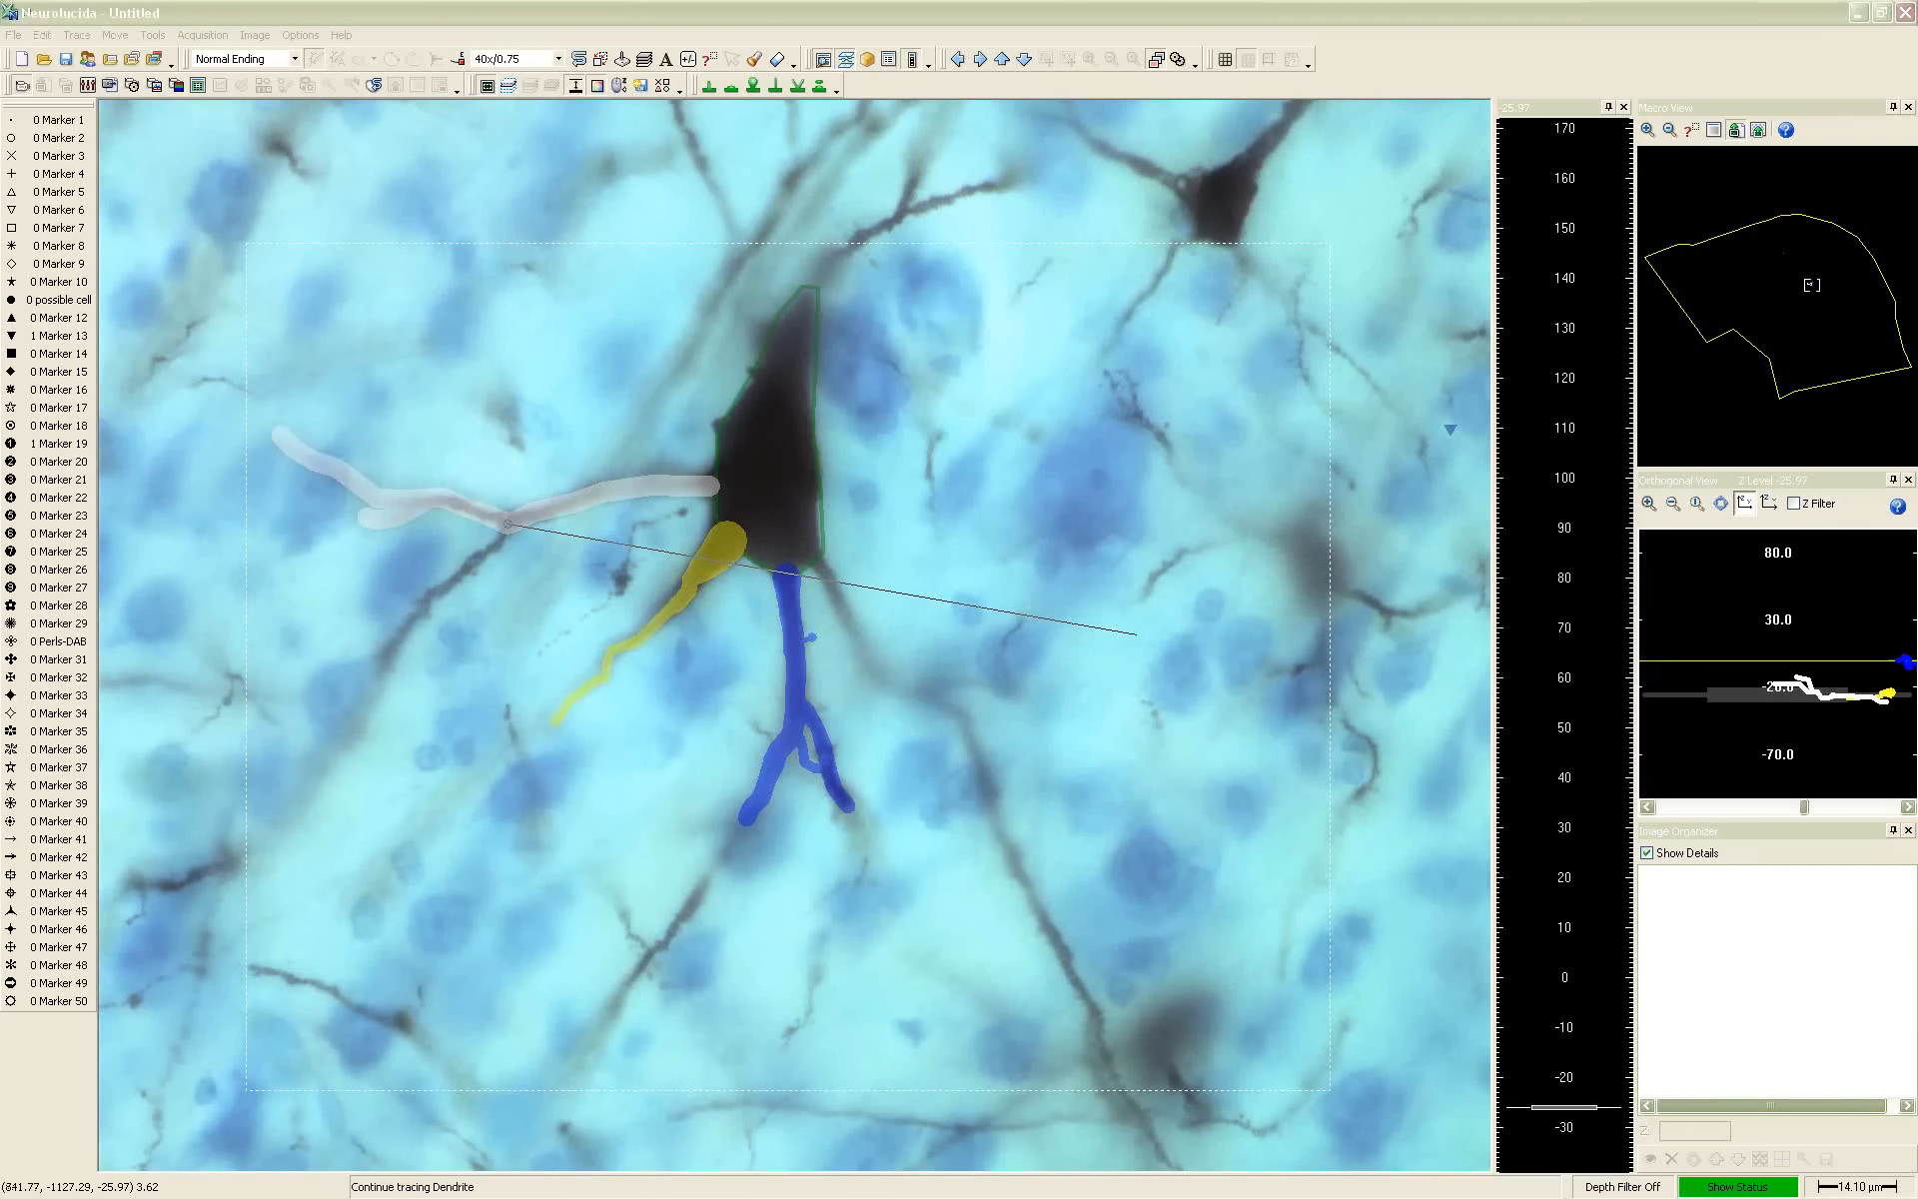
Trace the third dendrite's lower branch down and left from its first bifurcating node, about 3.1 µm thick, refocusing along its depth
{"action": "scroll", "coordinate": [938, 645], "scroll_direction": "down", "scroll_amount": 3}
{"action": "scroll", "coordinate": [639, 580], "scroll_direction": "up", "scroll_amount": 6}
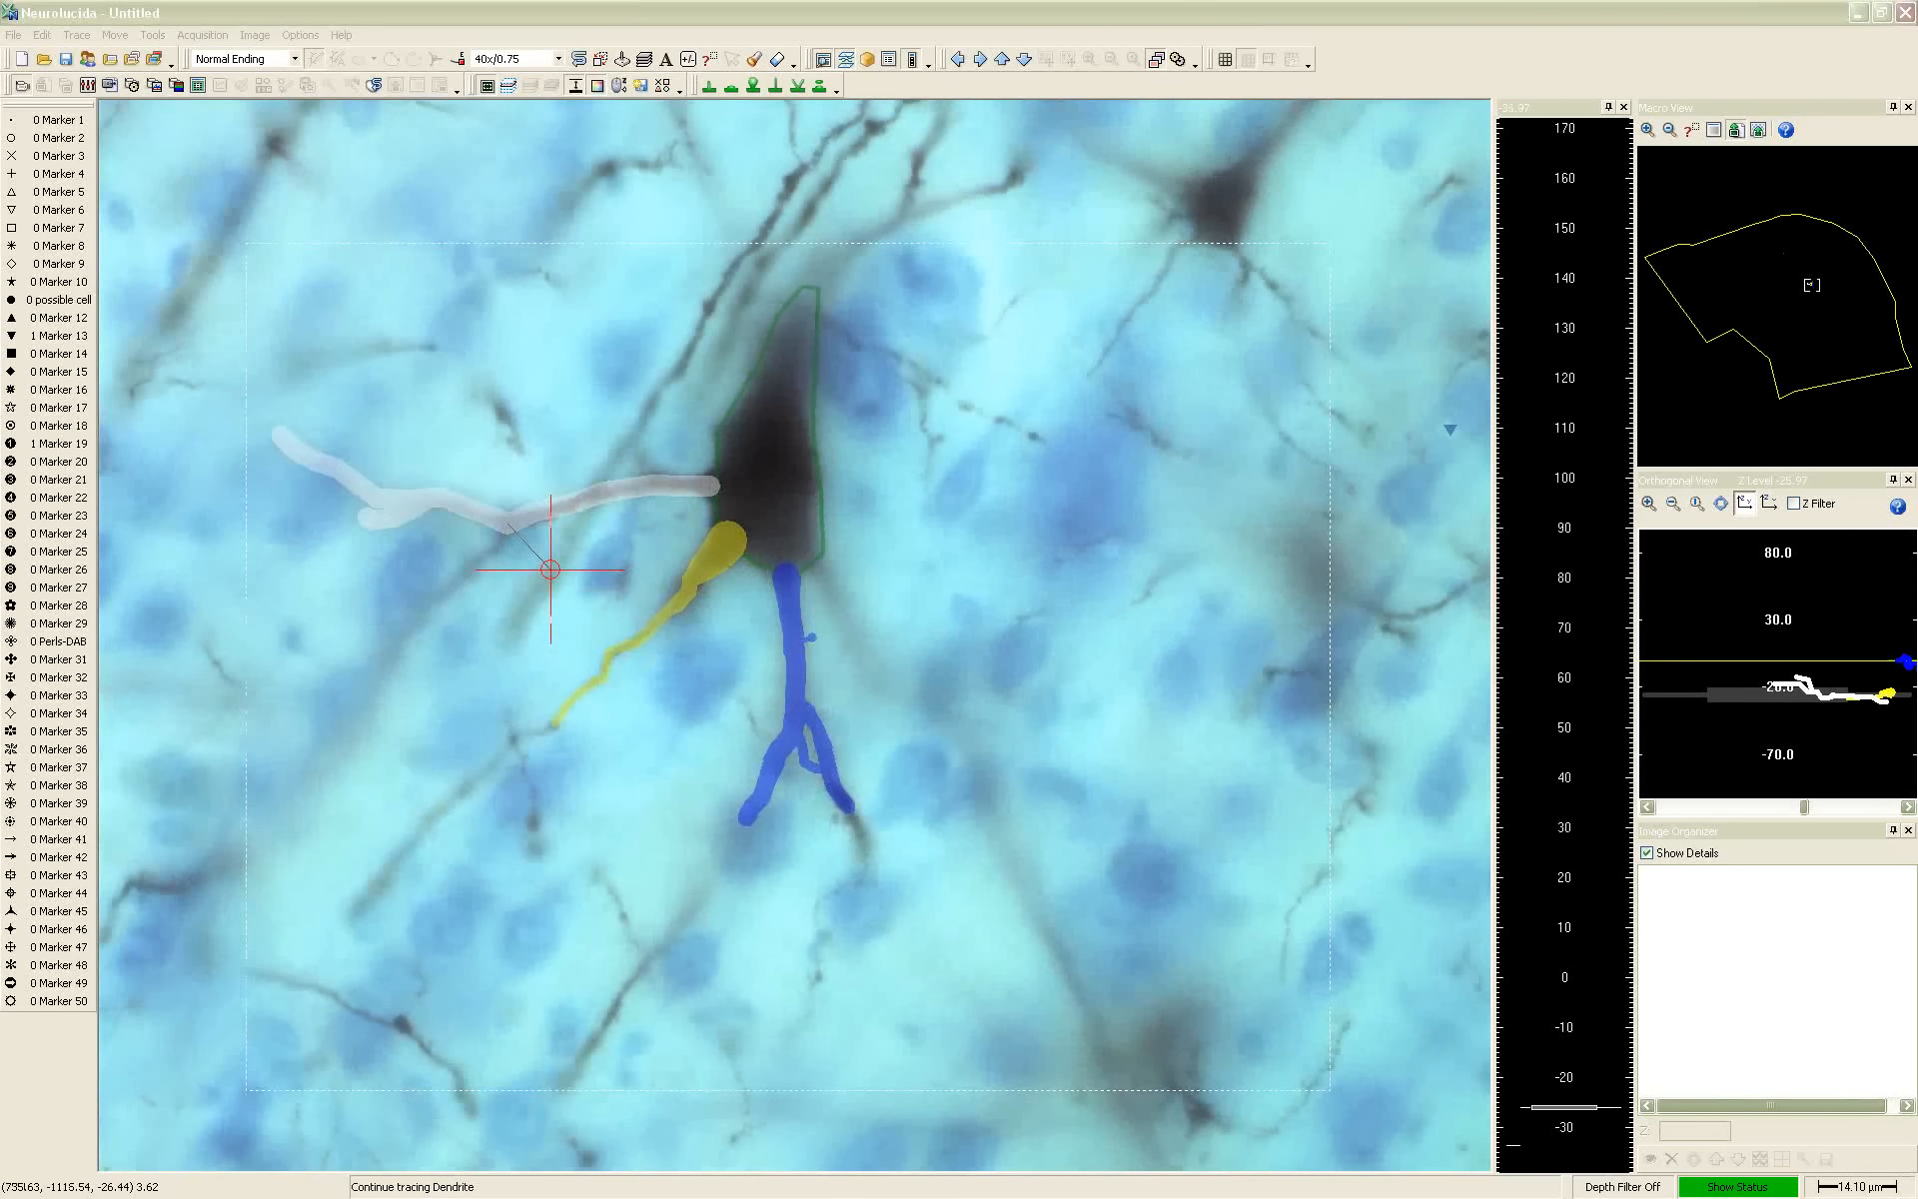
{"action": "scroll", "coordinate": [505, 547], "scroll_direction": "down", "scroll_amount": 3}
{"action": "scroll", "coordinate": [503, 540], "scroll_direction": "down", "scroll_amount": 3}
{"action": "left_click", "coordinate": [502, 541]}
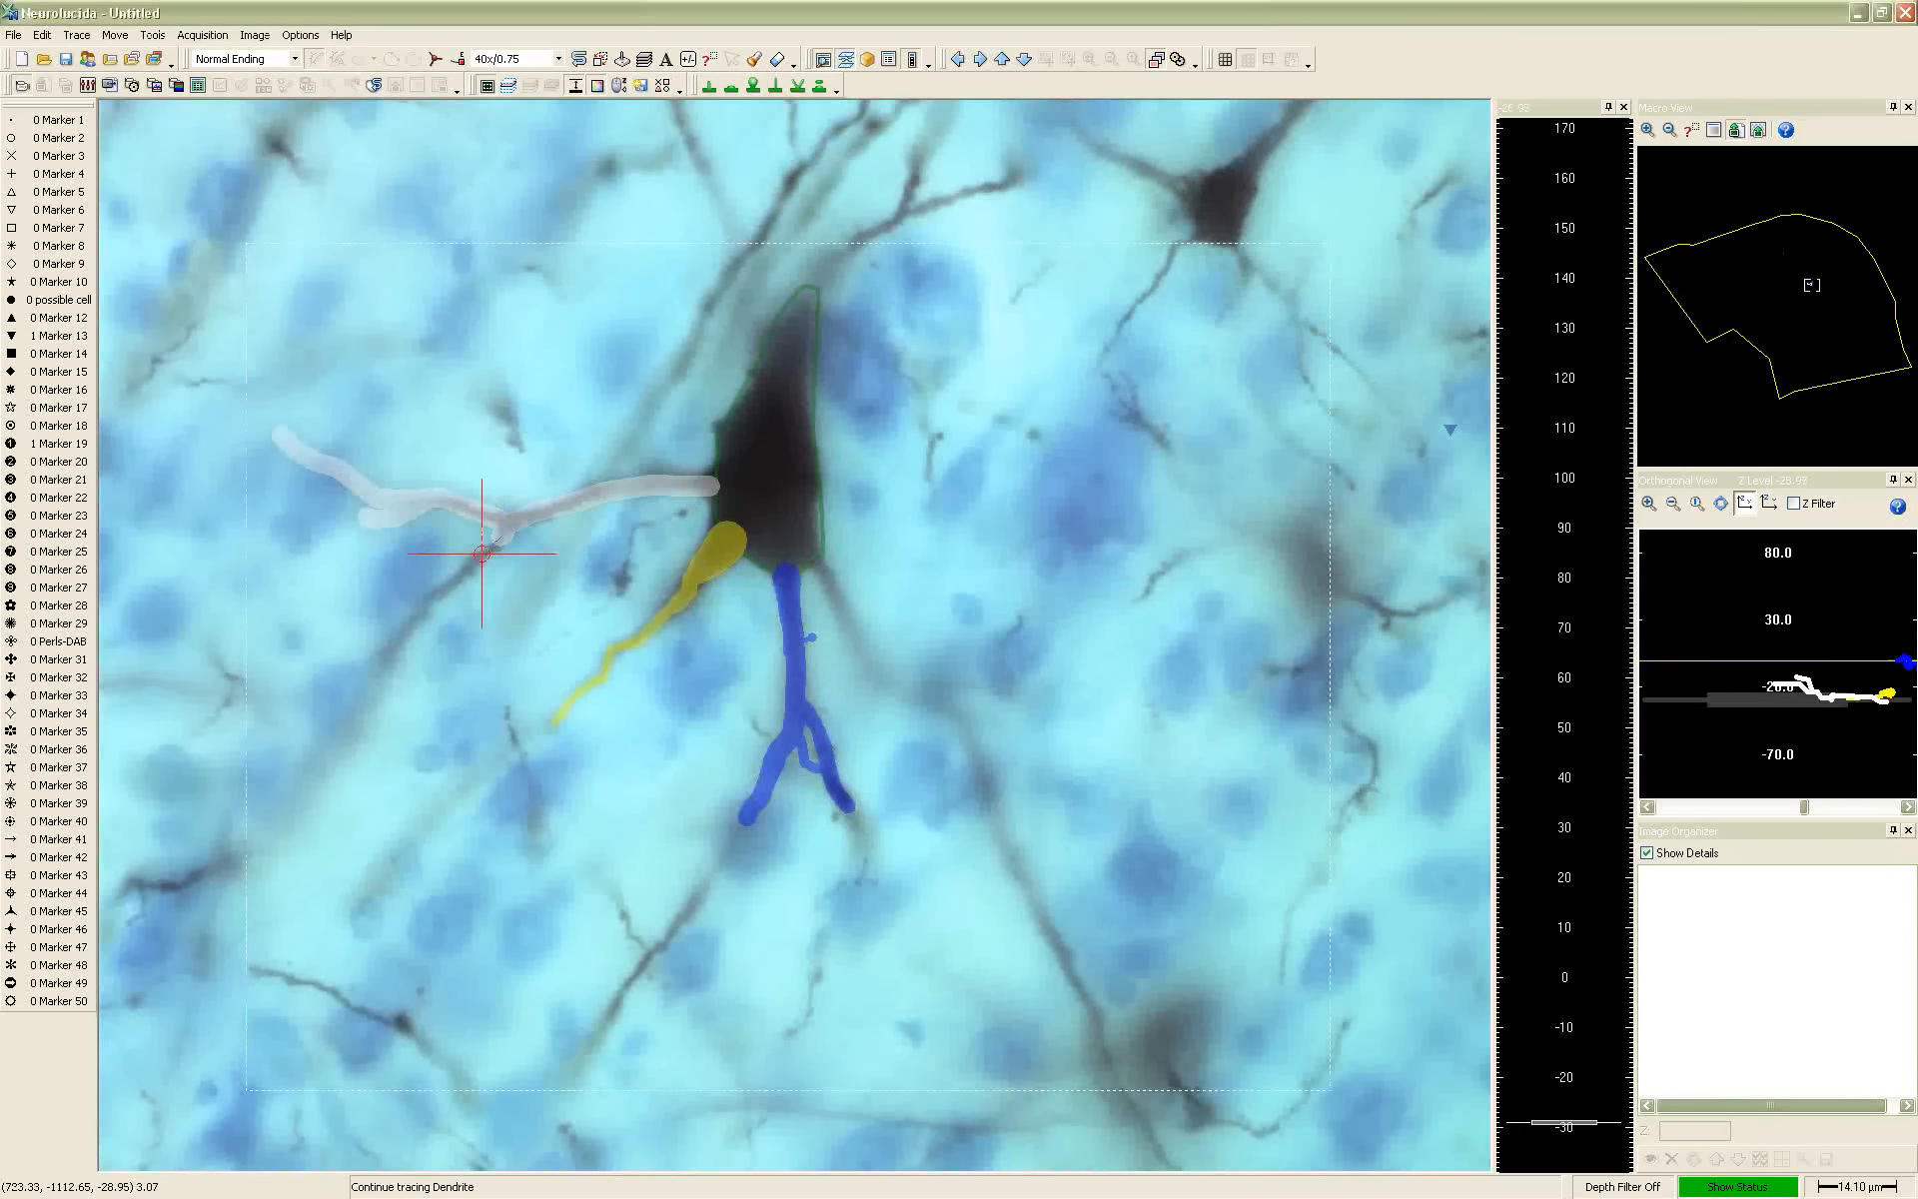
{"action": "scroll", "coordinate": [467, 565], "scroll_direction": "up", "scroll_amount": 3}
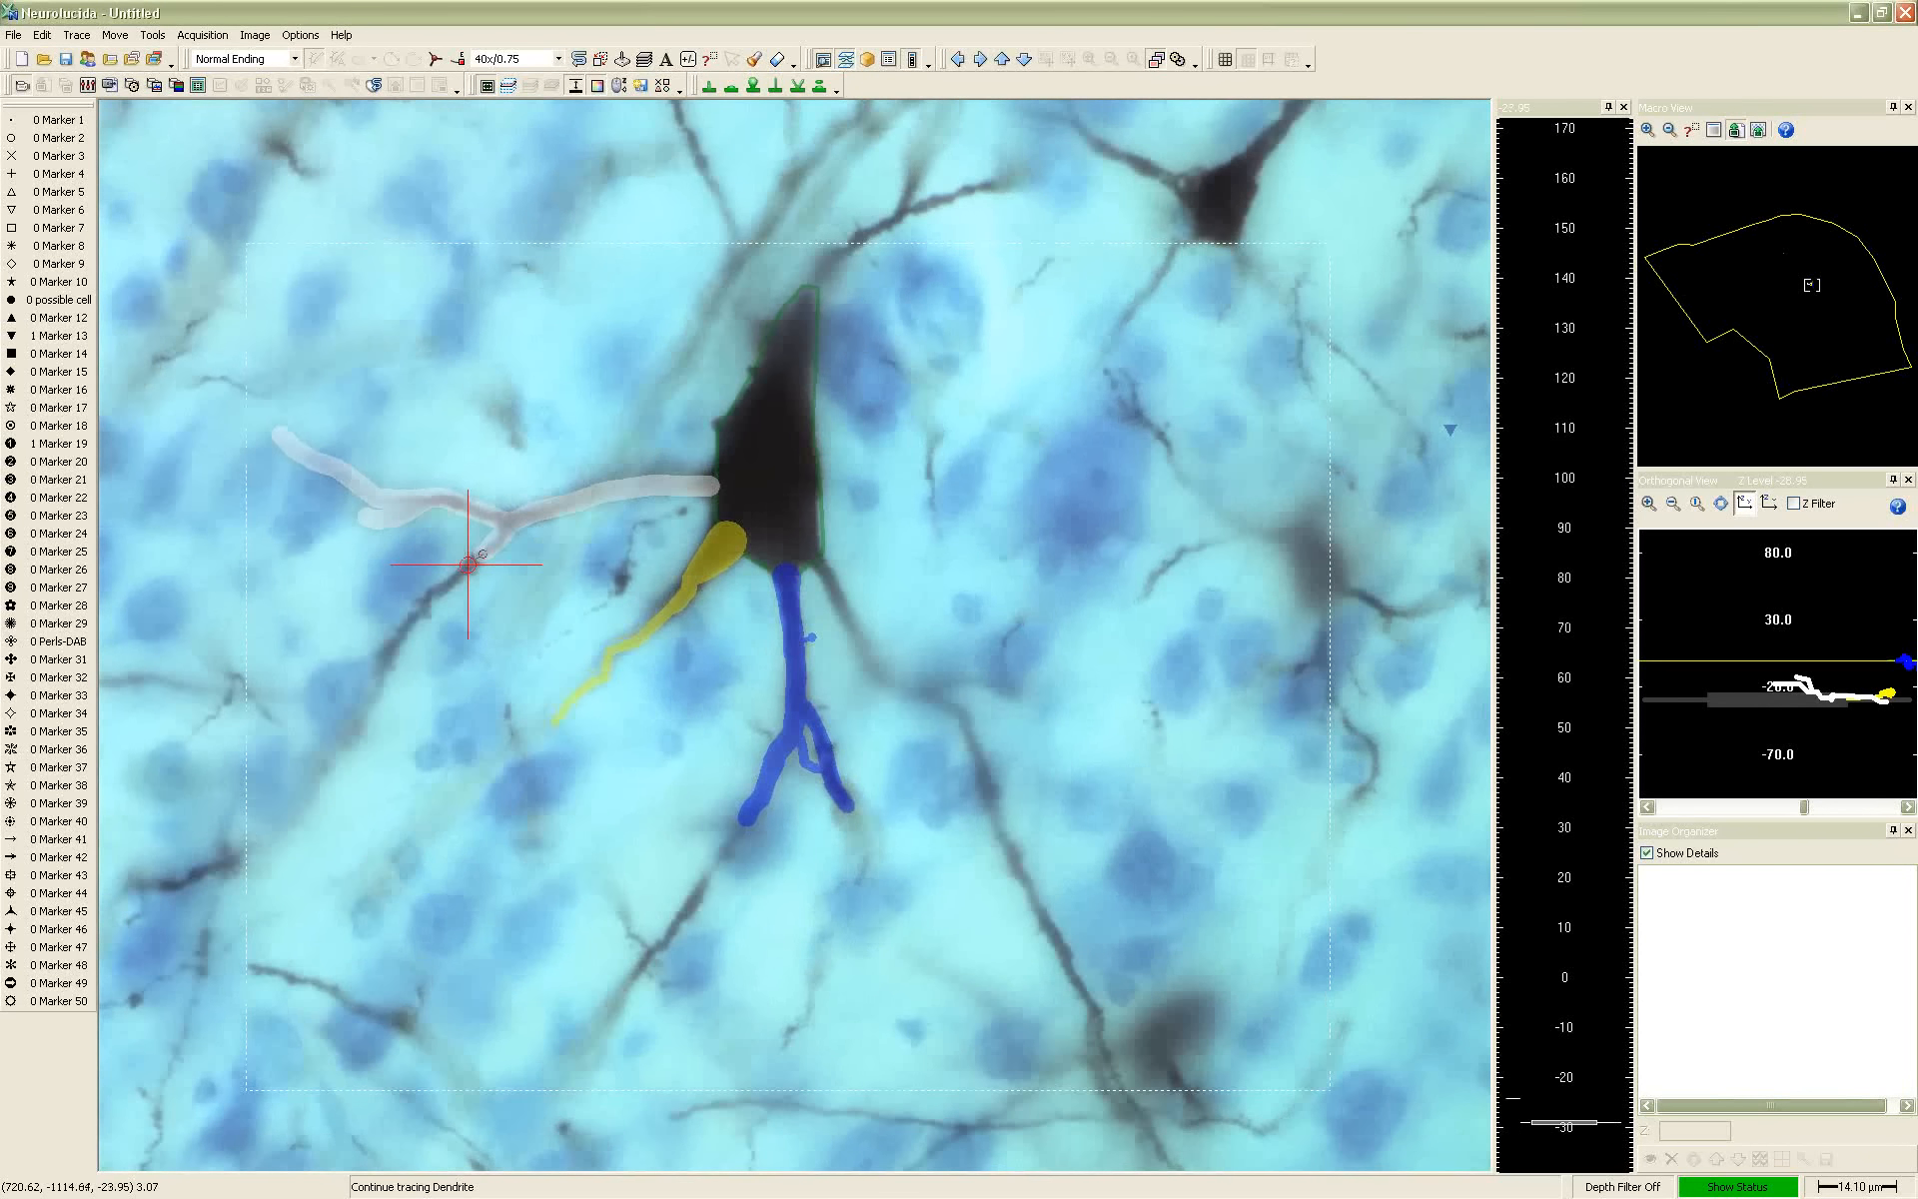
{"action": "left_click", "coordinate": [467, 564]}
{"action": "left_click", "coordinate": [420, 605]}
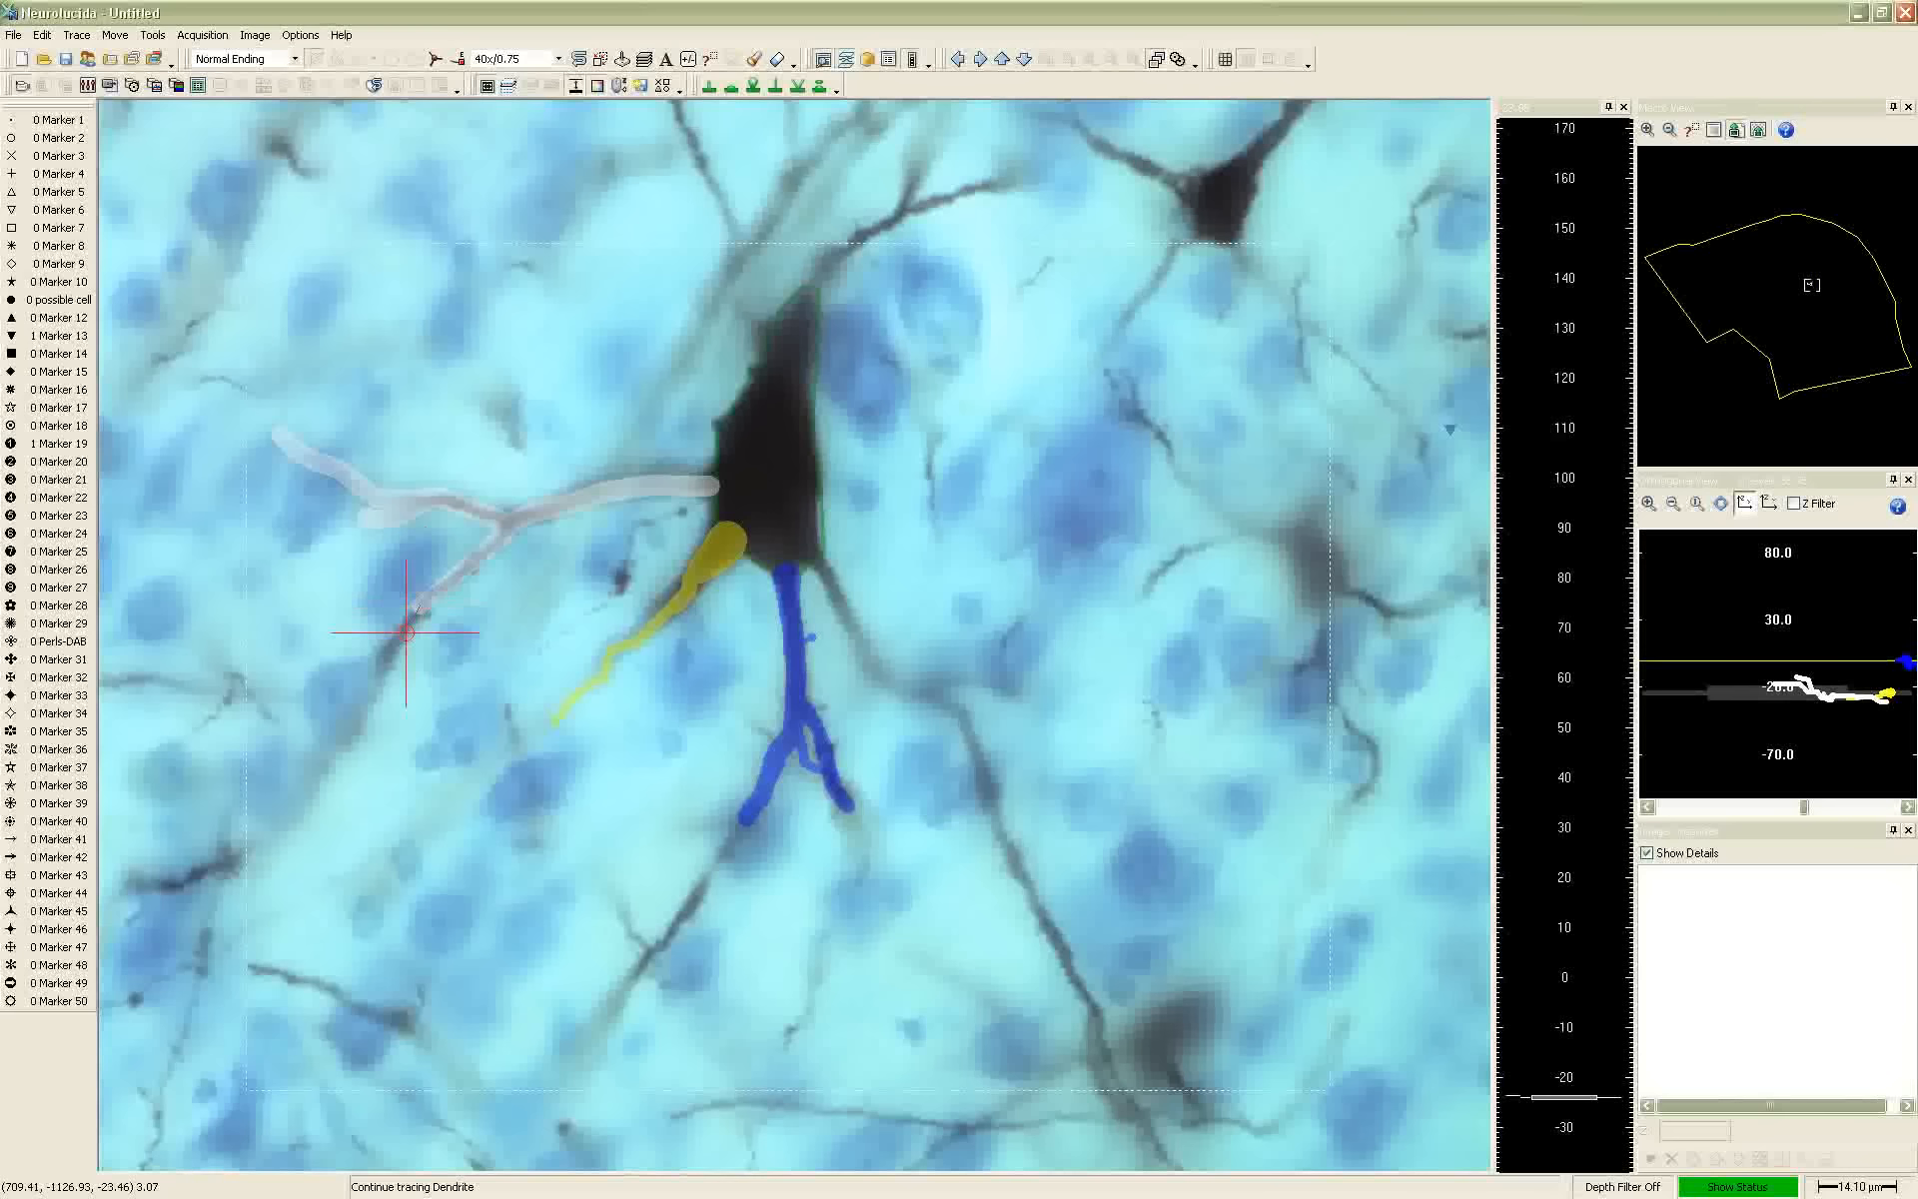
Follow the rest of the lower branch toward the dark crossing process, adjusting focus, and mark its last point as an ending
{"action": "scroll", "coordinate": [404, 631], "scroll_direction": "up", "scroll_amount": 2}
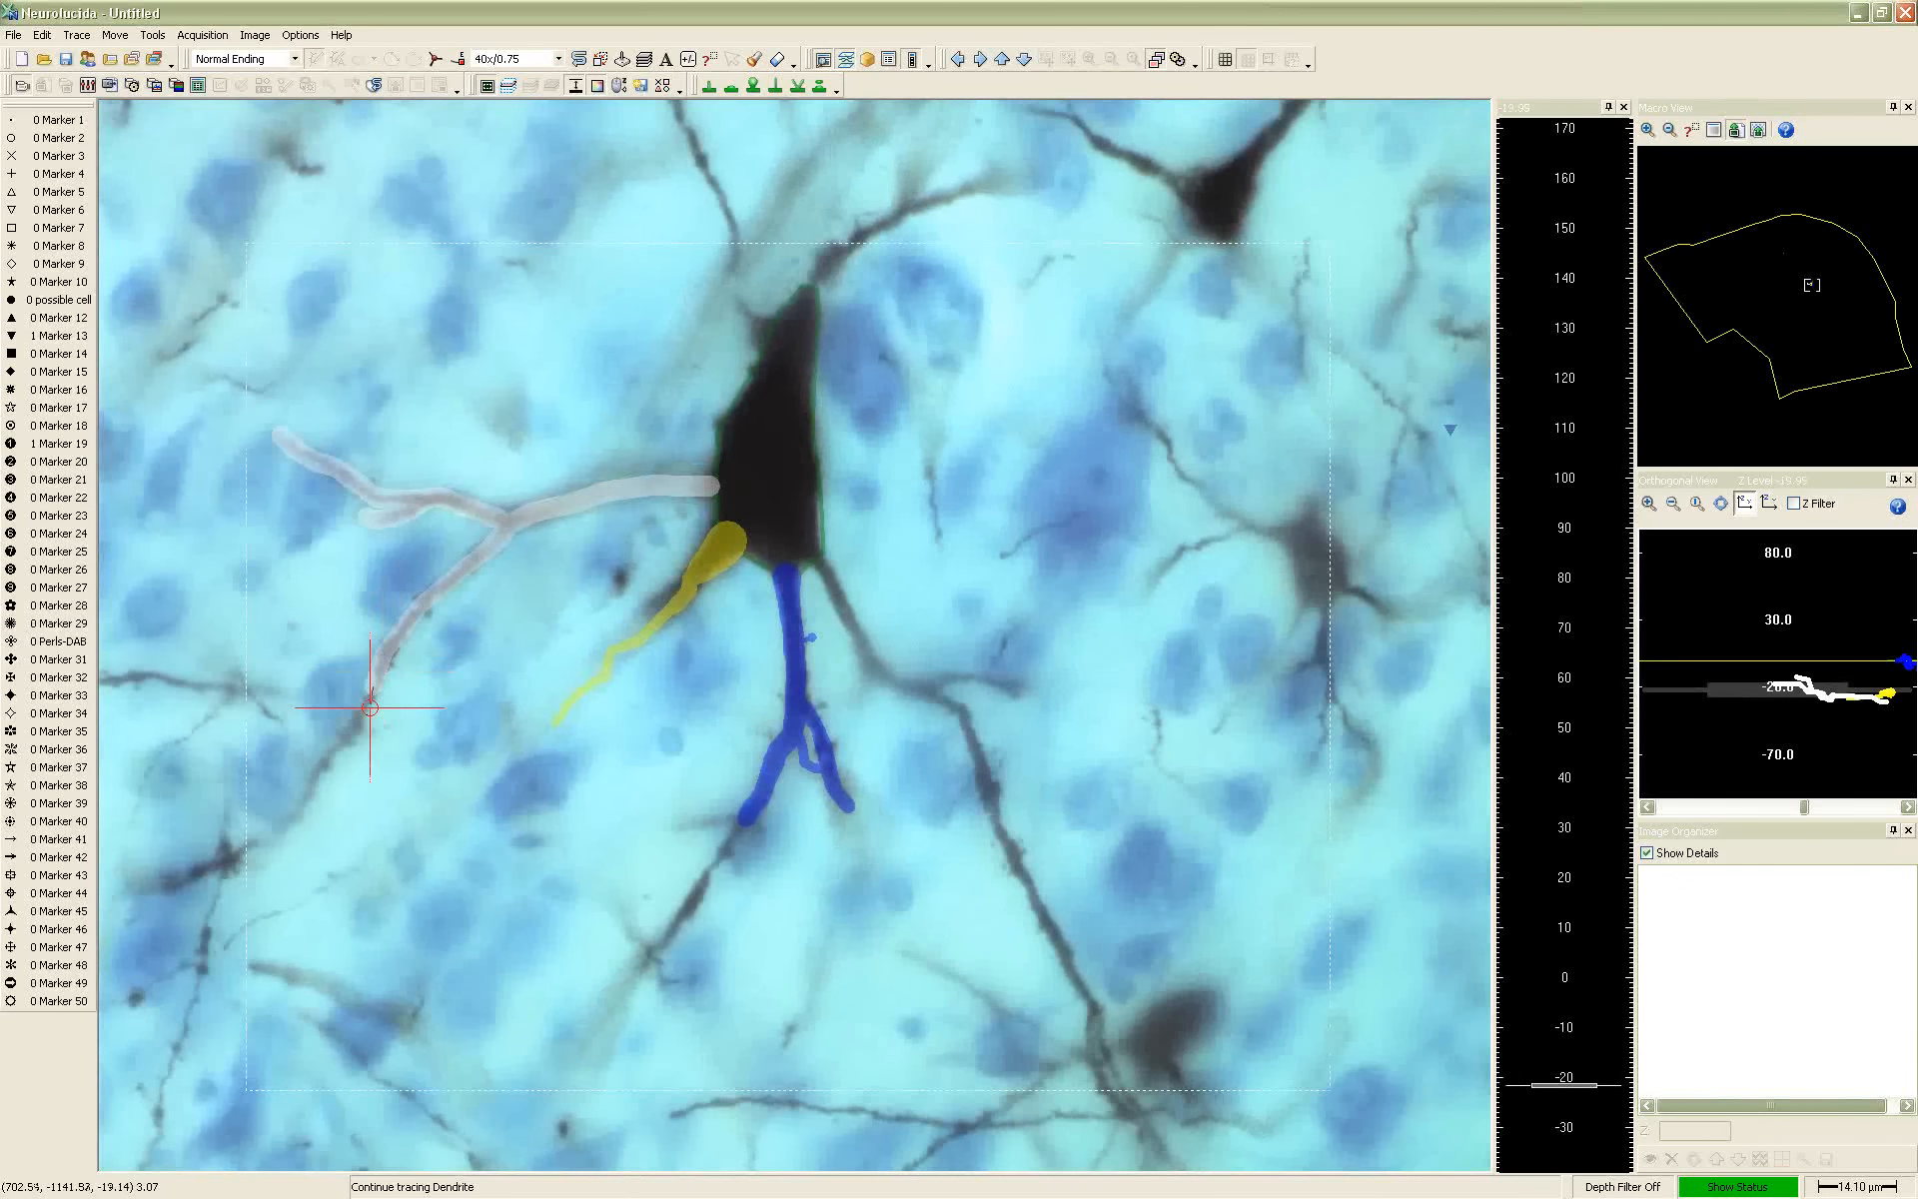
{"action": "left_click", "coordinate": [344, 746]}
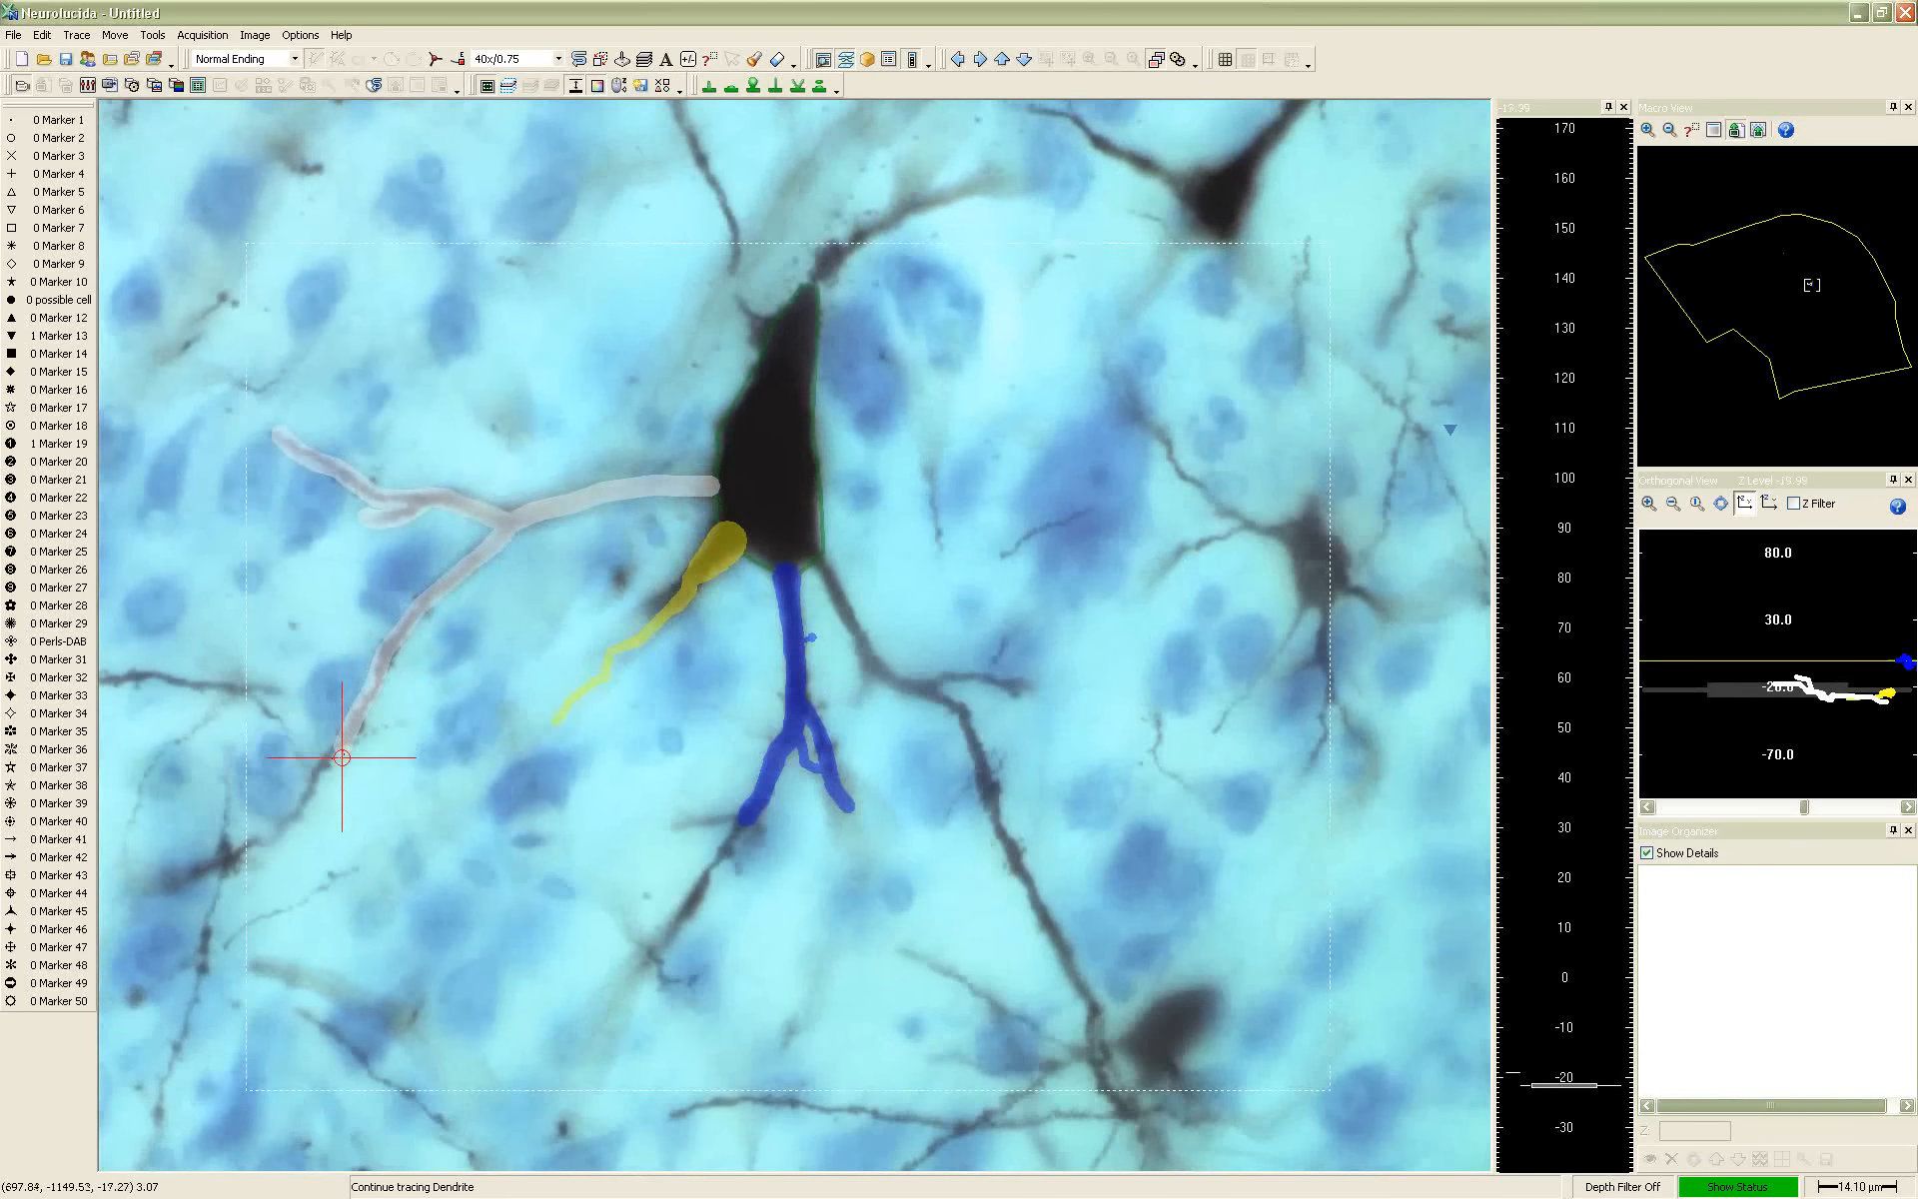
{"action": "scroll", "coordinate": [316, 763], "scroll_direction": "up", "scroll_amount": 2}
{"action": "left_click", "coordinate": [317, 764]}
{"action": "left_click", "coordinate": [307, 797]}
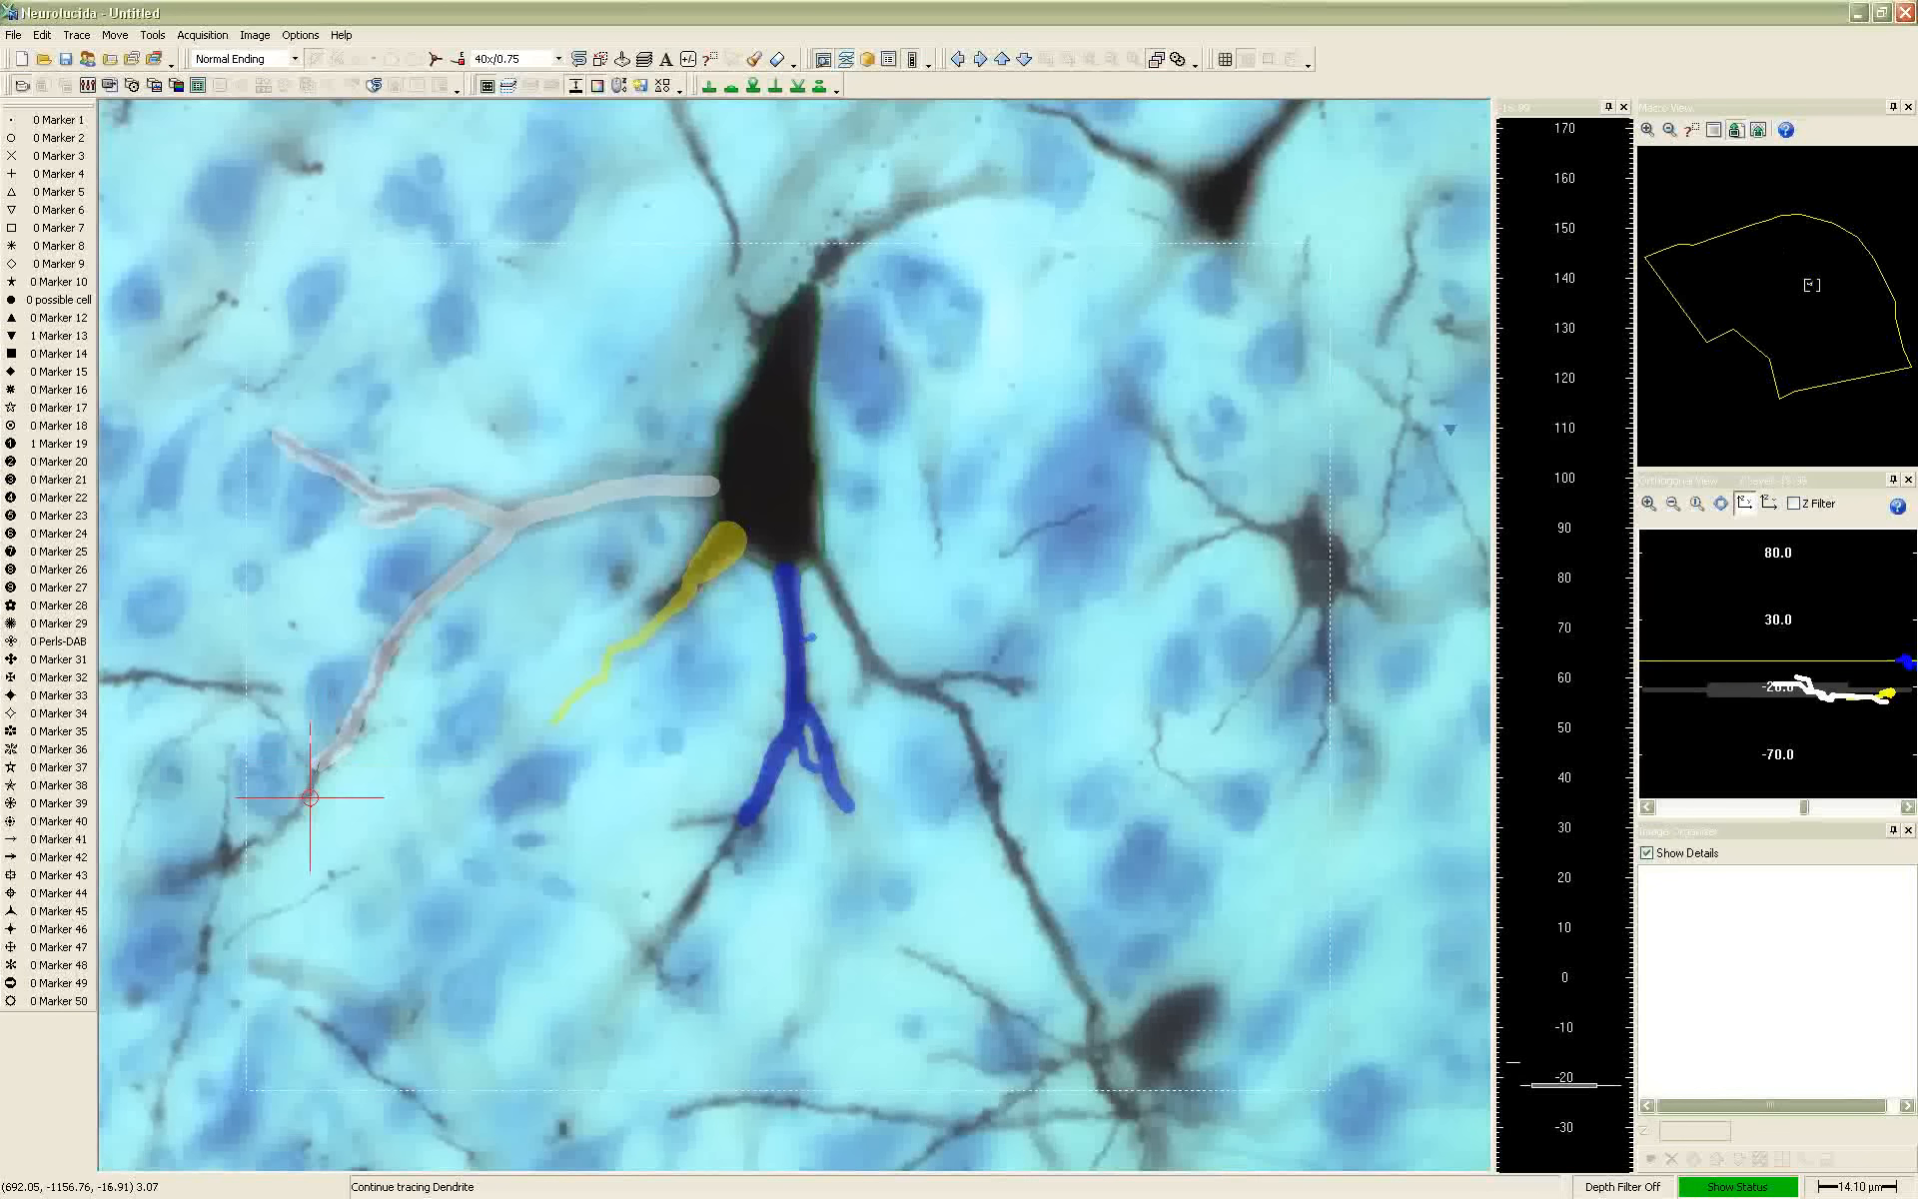
{"action": "scroll", "coordinate": [291, 810], "scroll_direction": "up", "scroll_amount": 2}
{"action": "left_click", "coordinate": [282, 824]}
{"action": "left_click", "coordinate": [259, 837]}
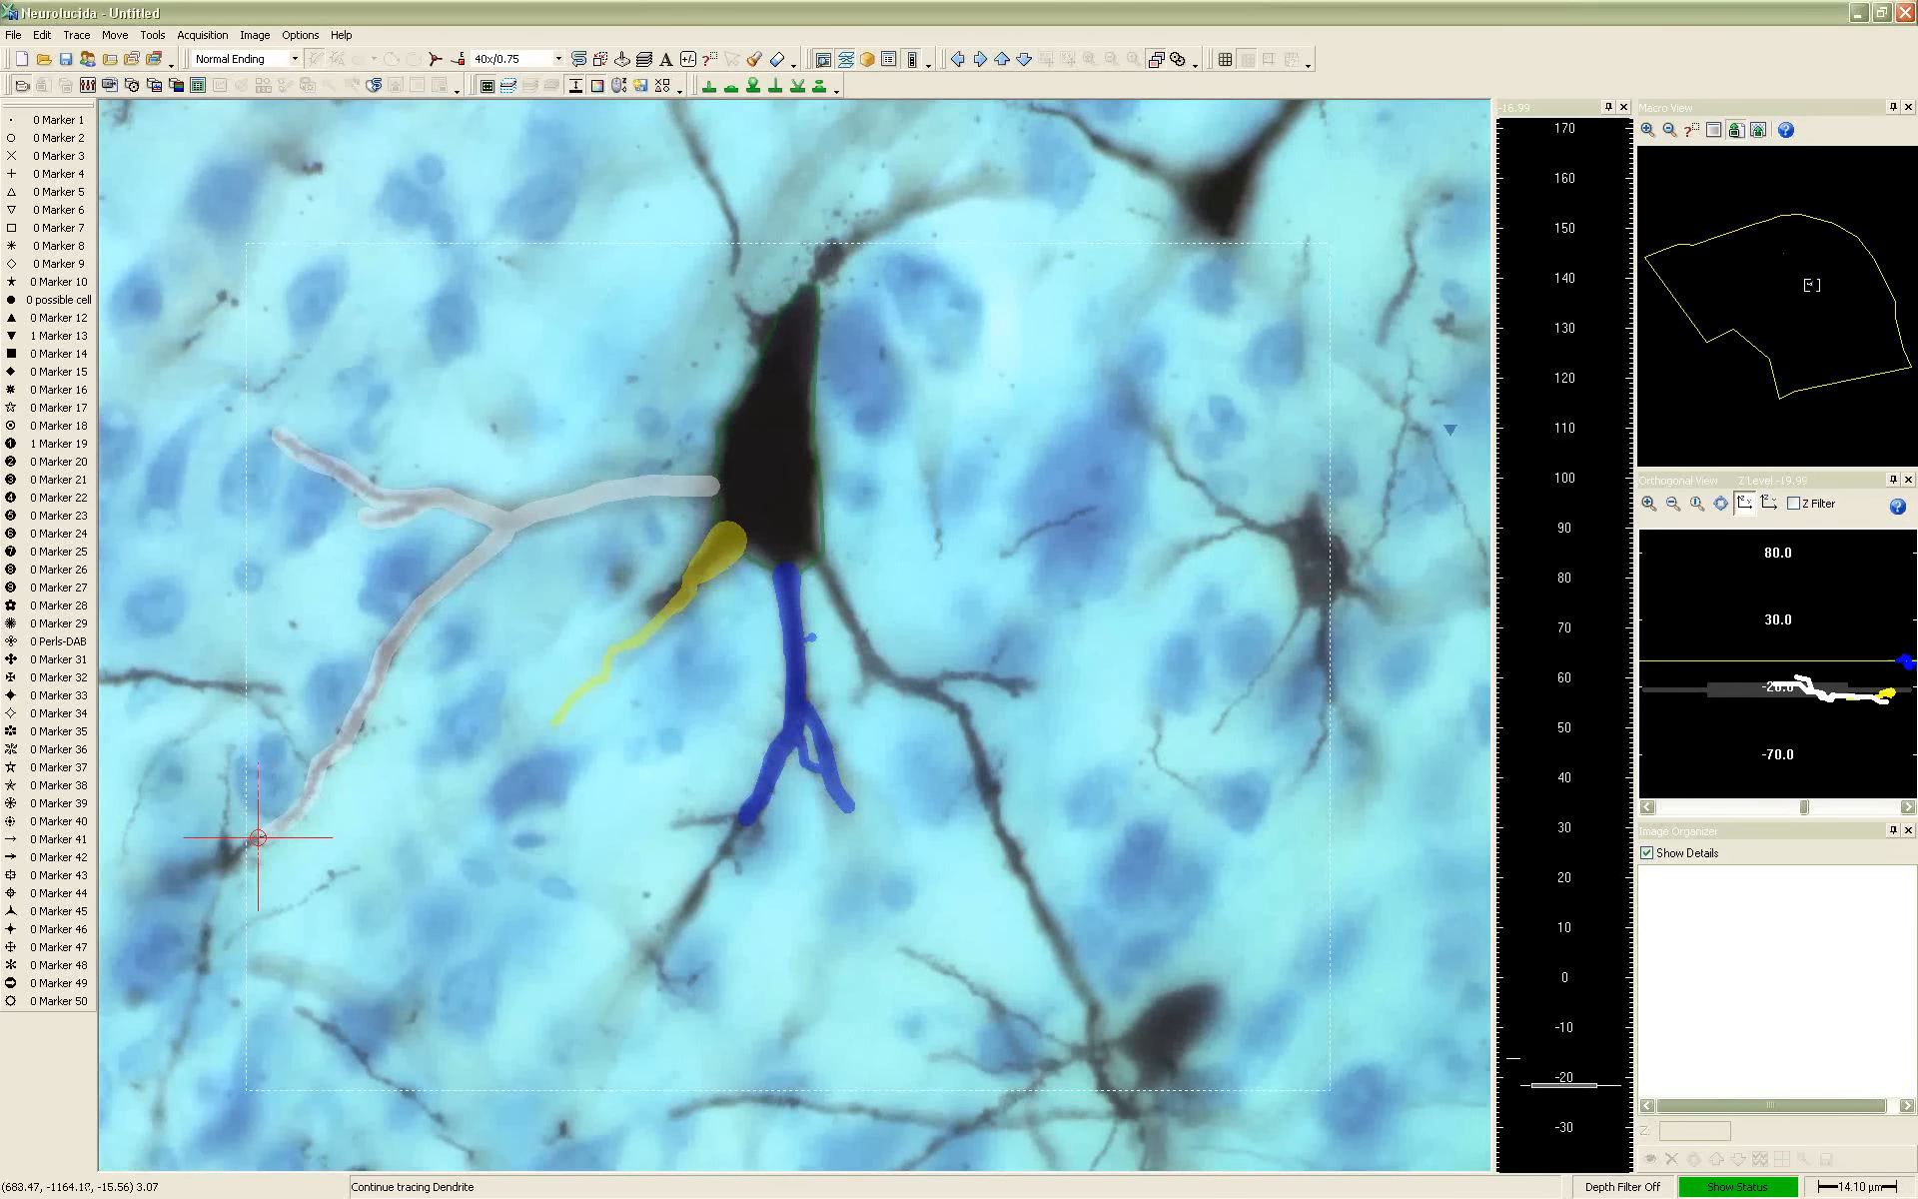
{"action": "scroll", "coordinate": [231, 856], "scroll_direction": "up", "scroll_amount": 3}
{"action": "left_click", "coordinate": [229, 856]}
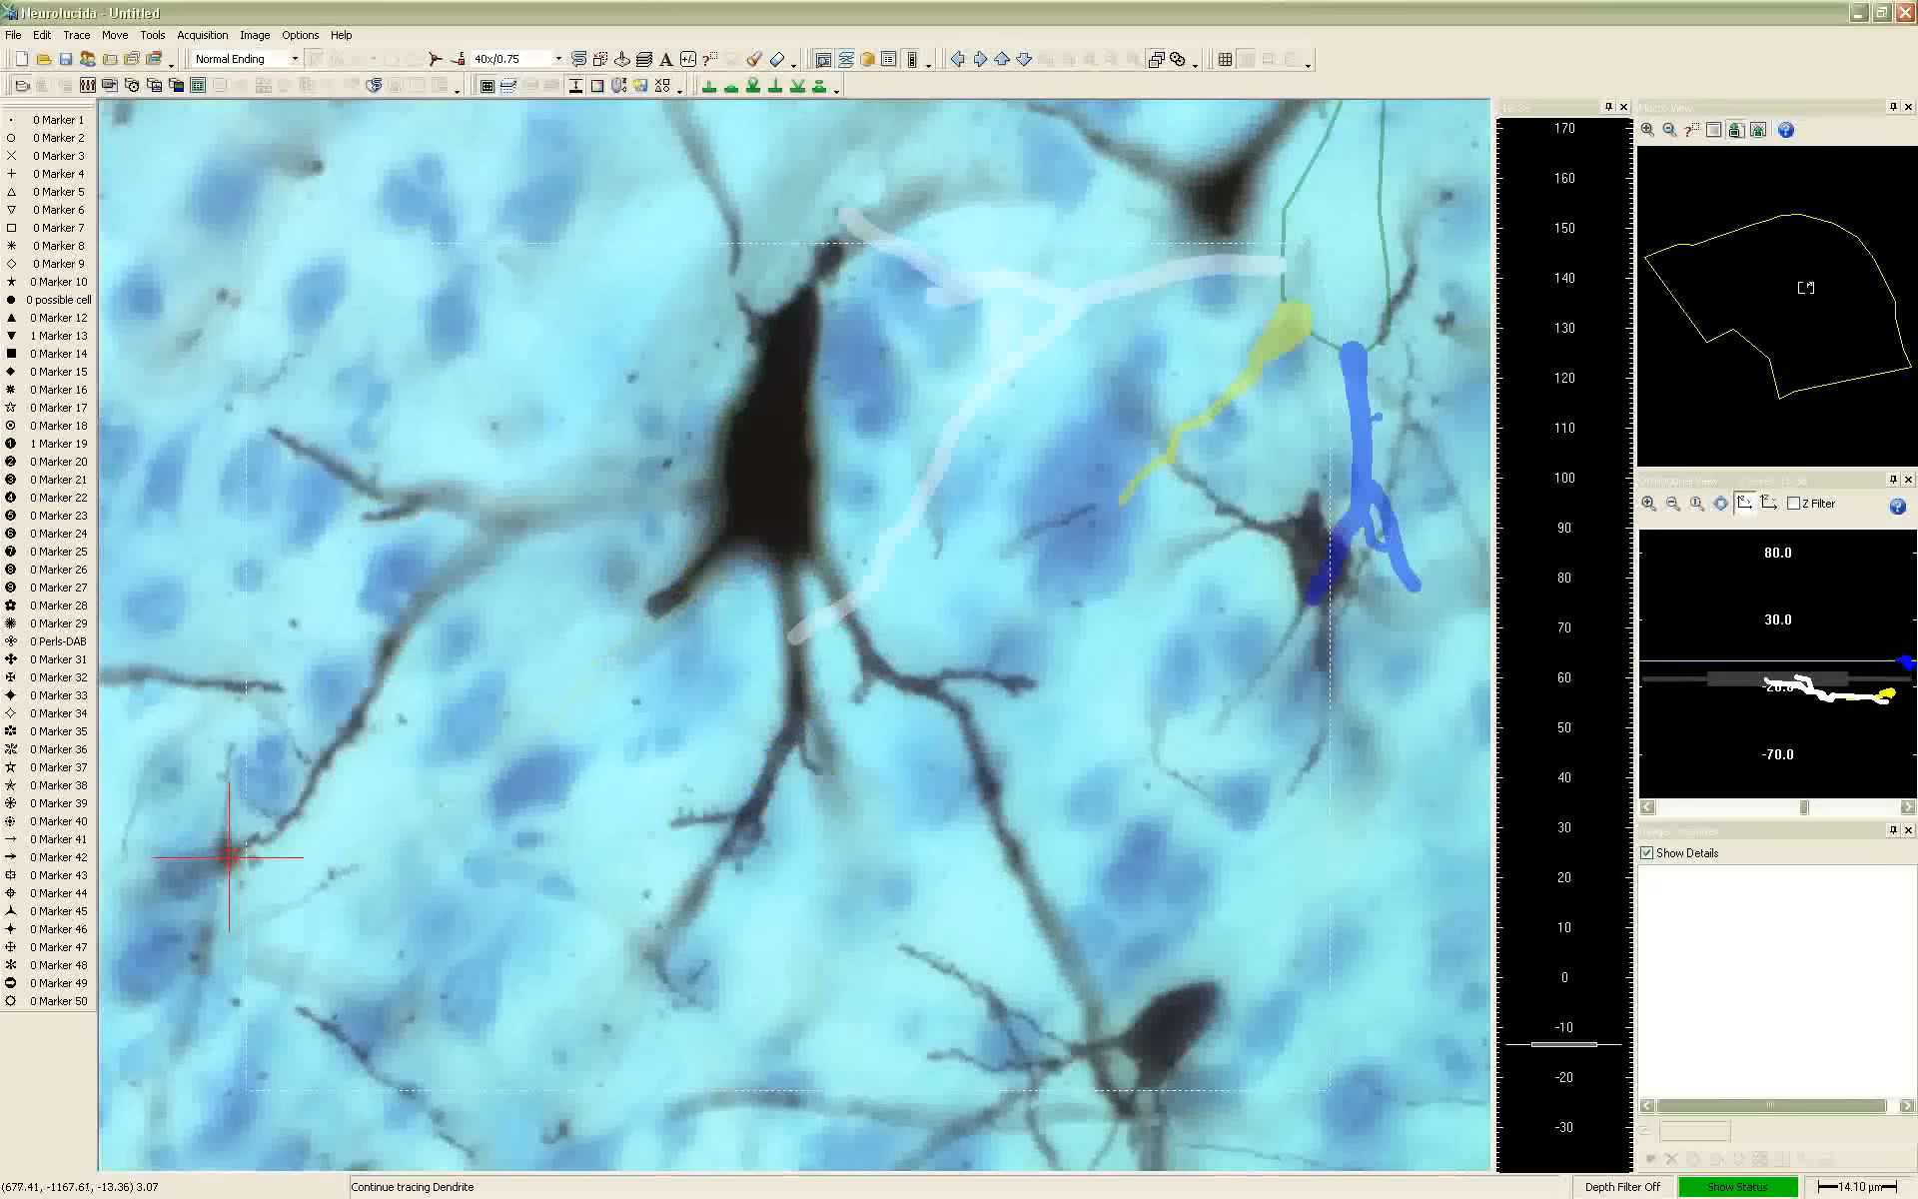
{"action": "right_click", "coordinate": [826, 608]}
{"action": "left_click", "coordinate": [848, 620]}
Save the tracing as reconstruction in MBF Ascii format on Local Disk (D:) and switch to the Neurolucida presentation slides
{"action": "left_click", "coordinate": [63, 59]}
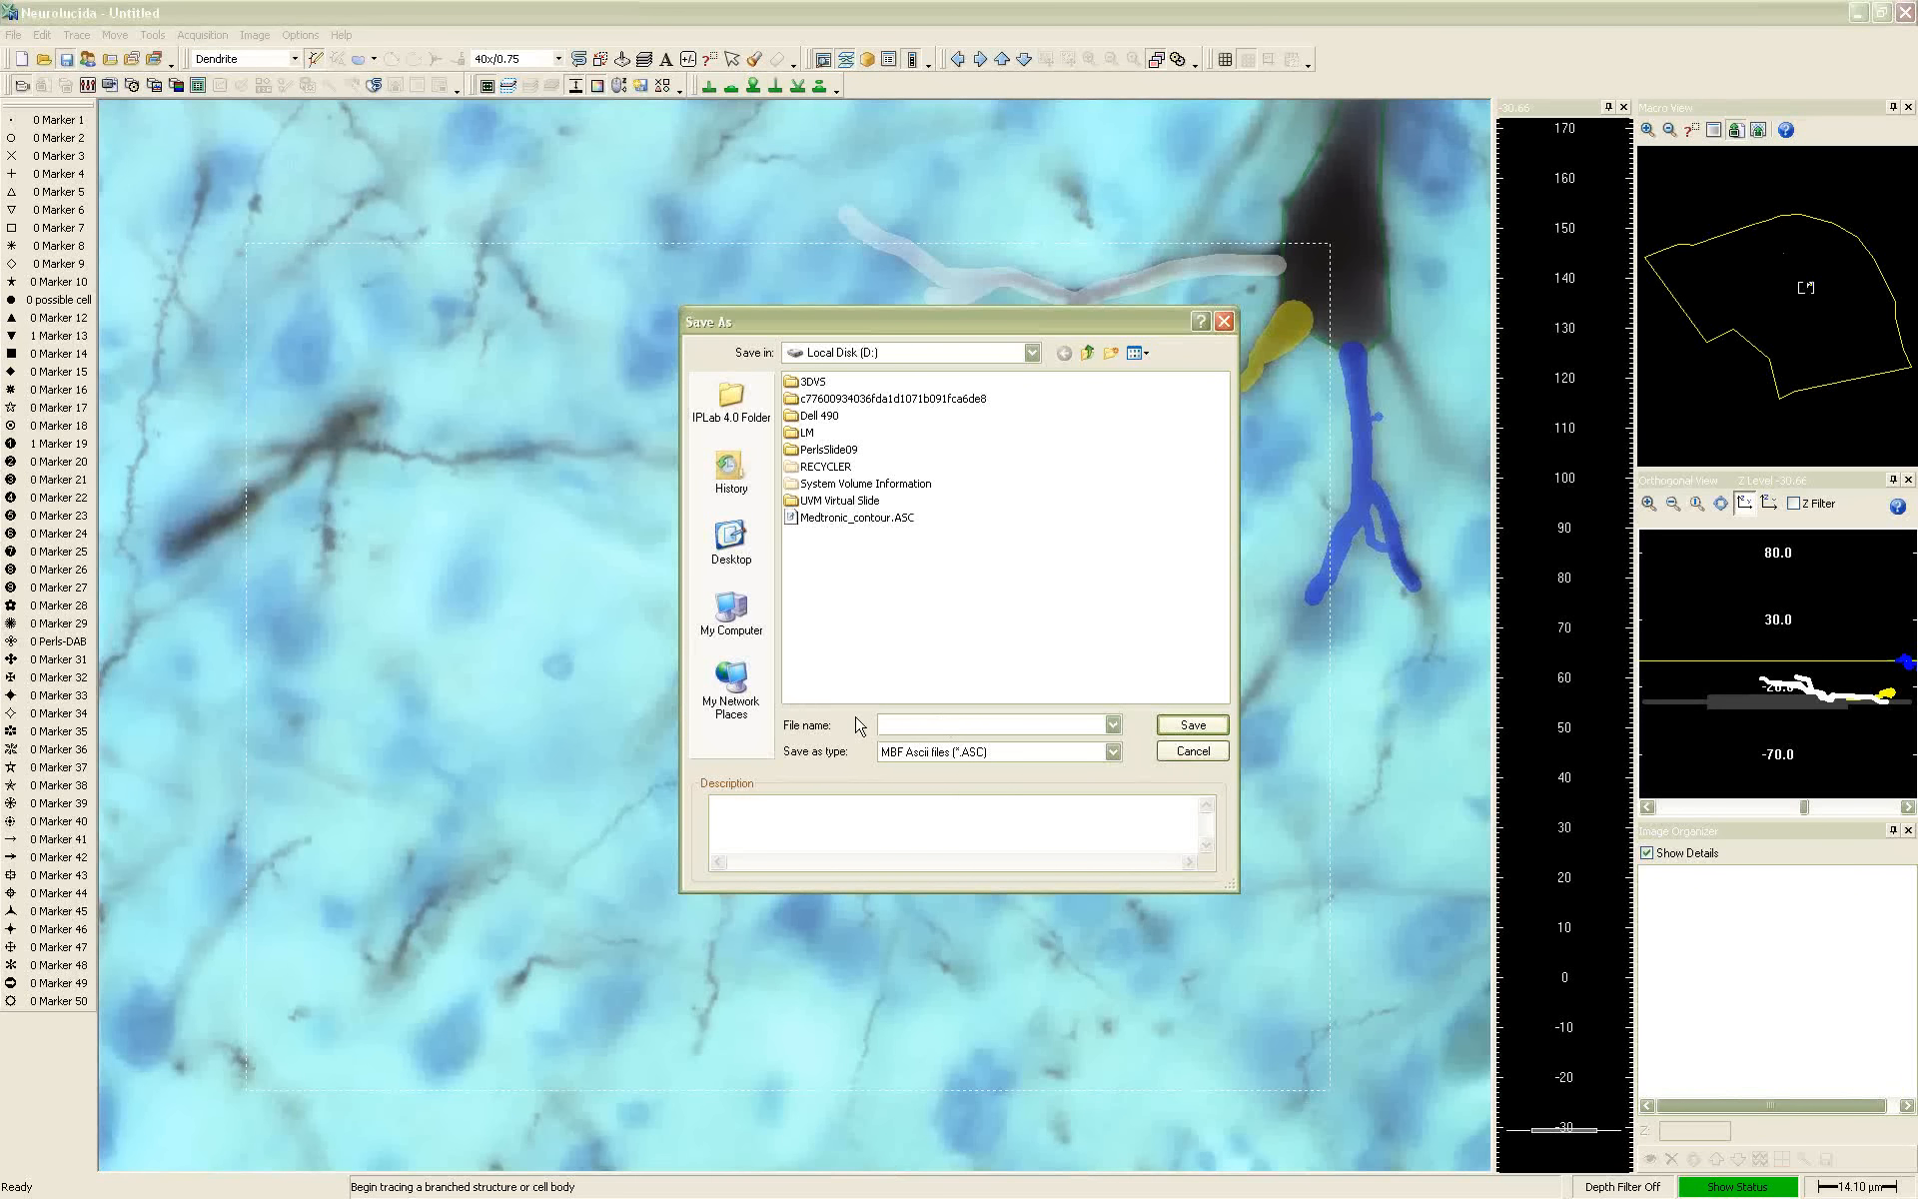
{"action": "type", "text": "reconstruction"}
{"action": "key", "text": "Return"}
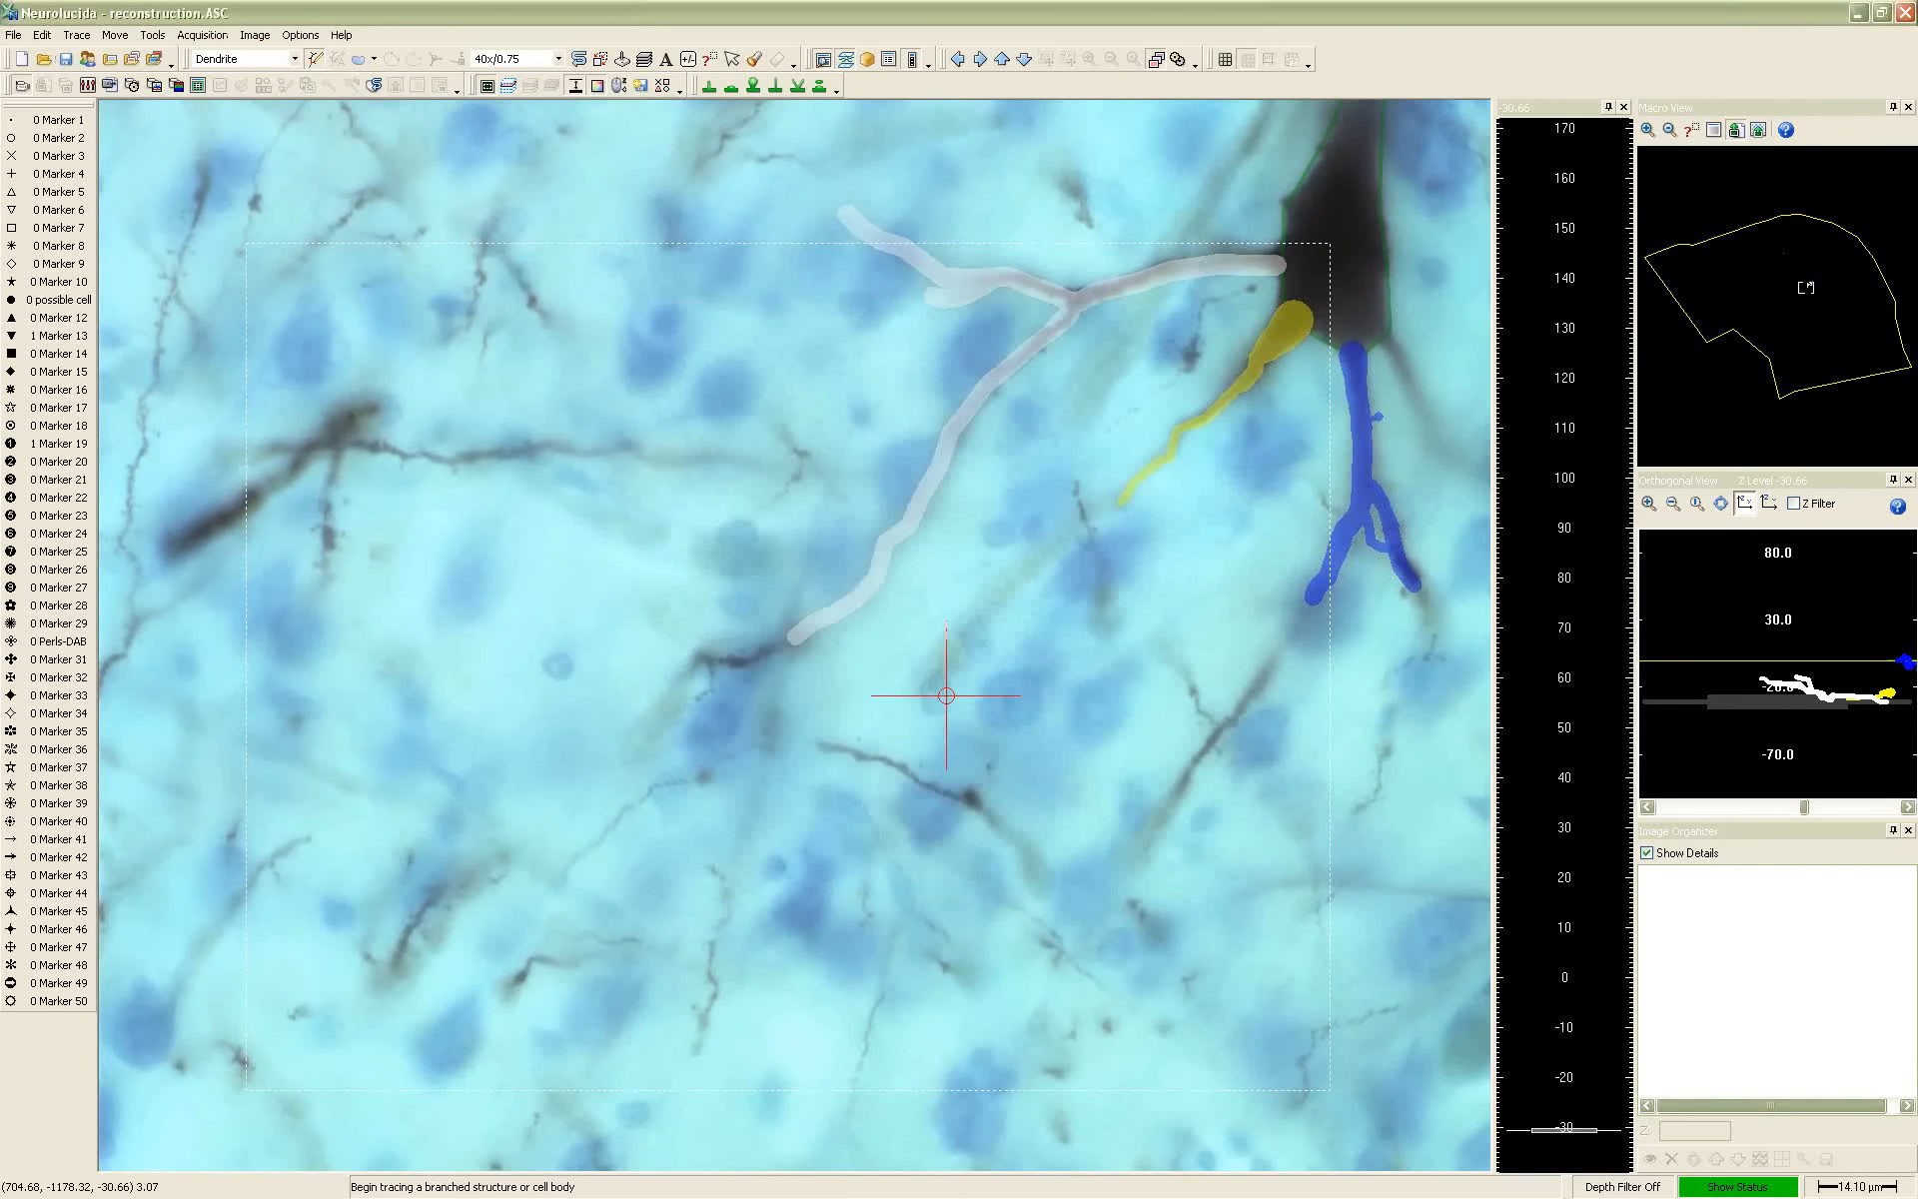
{"action": "key", "text": "alt+Tab"}
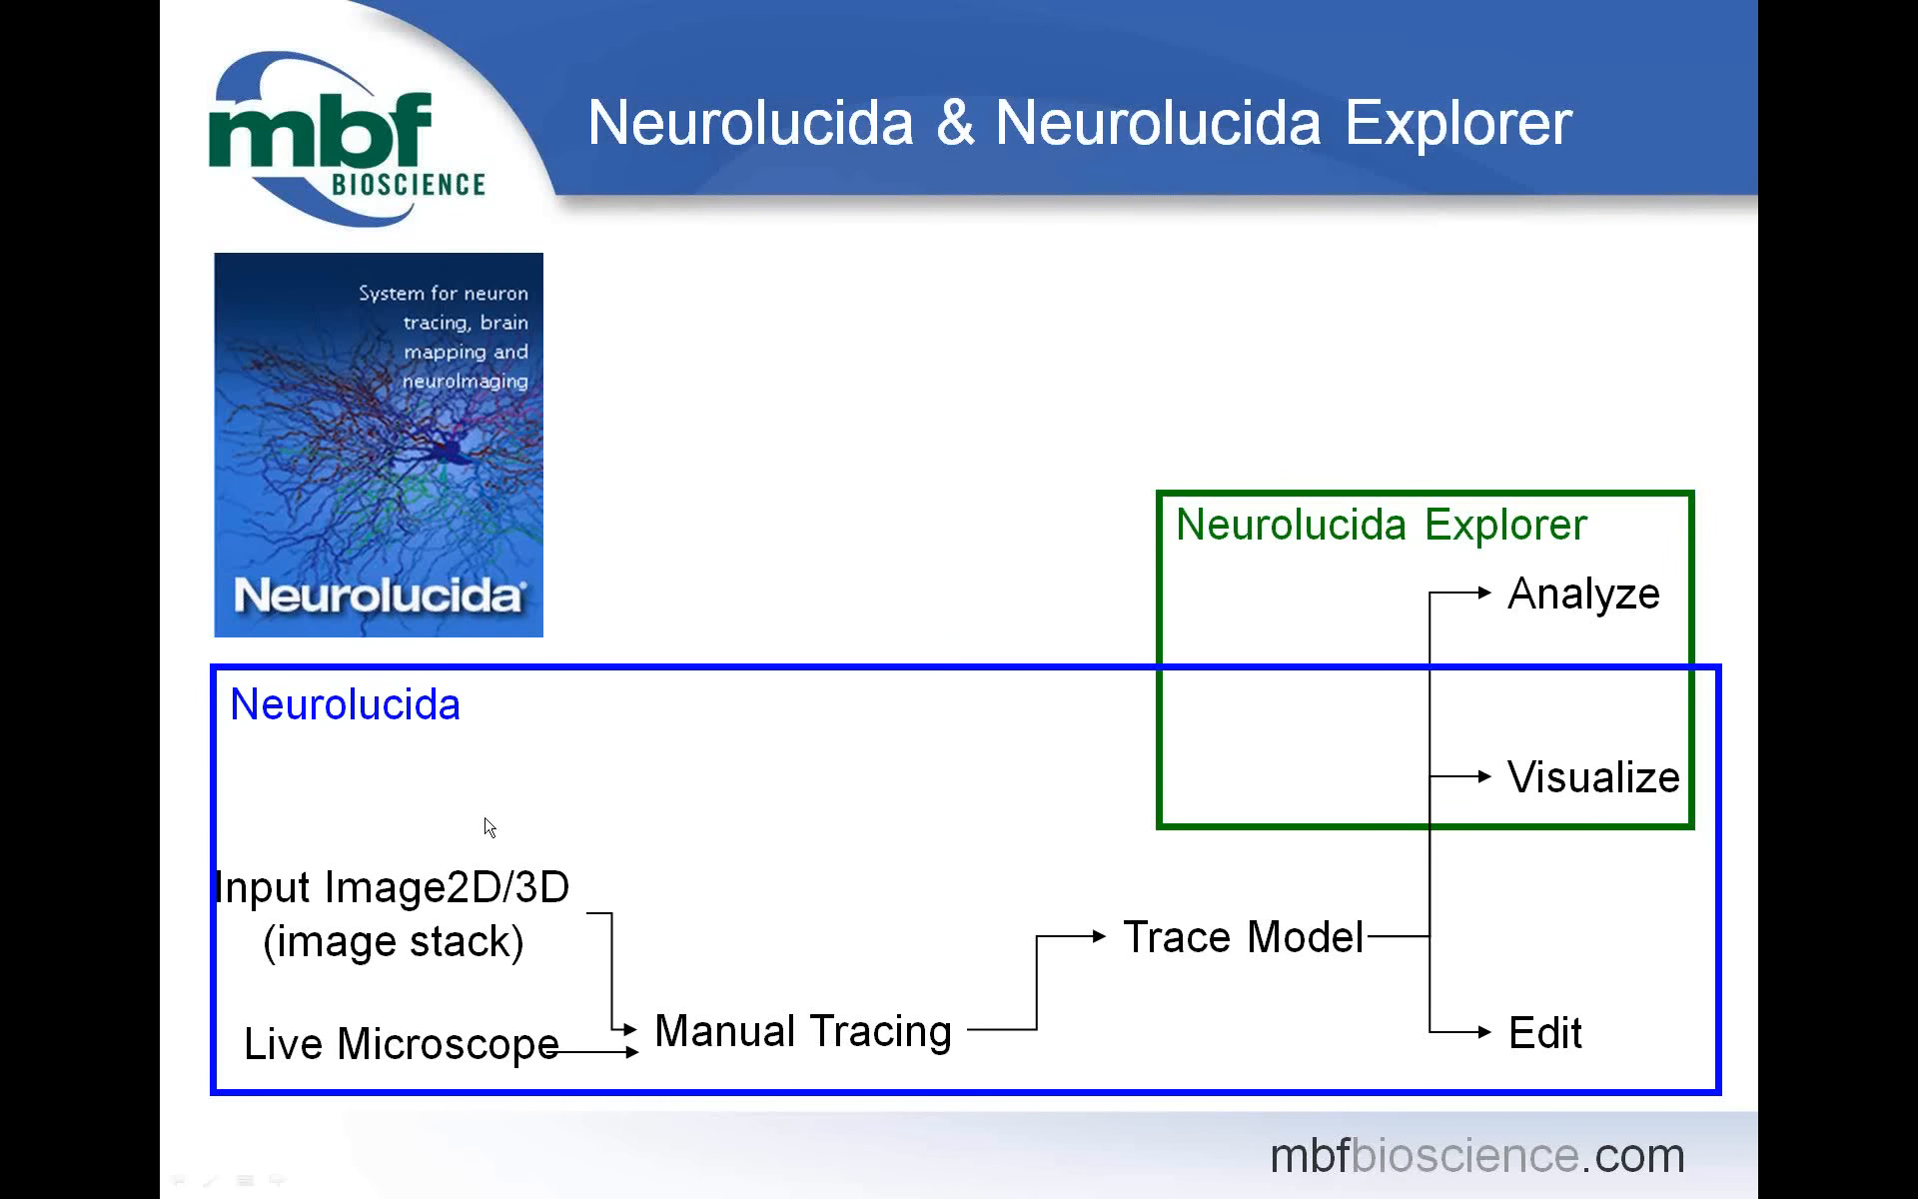
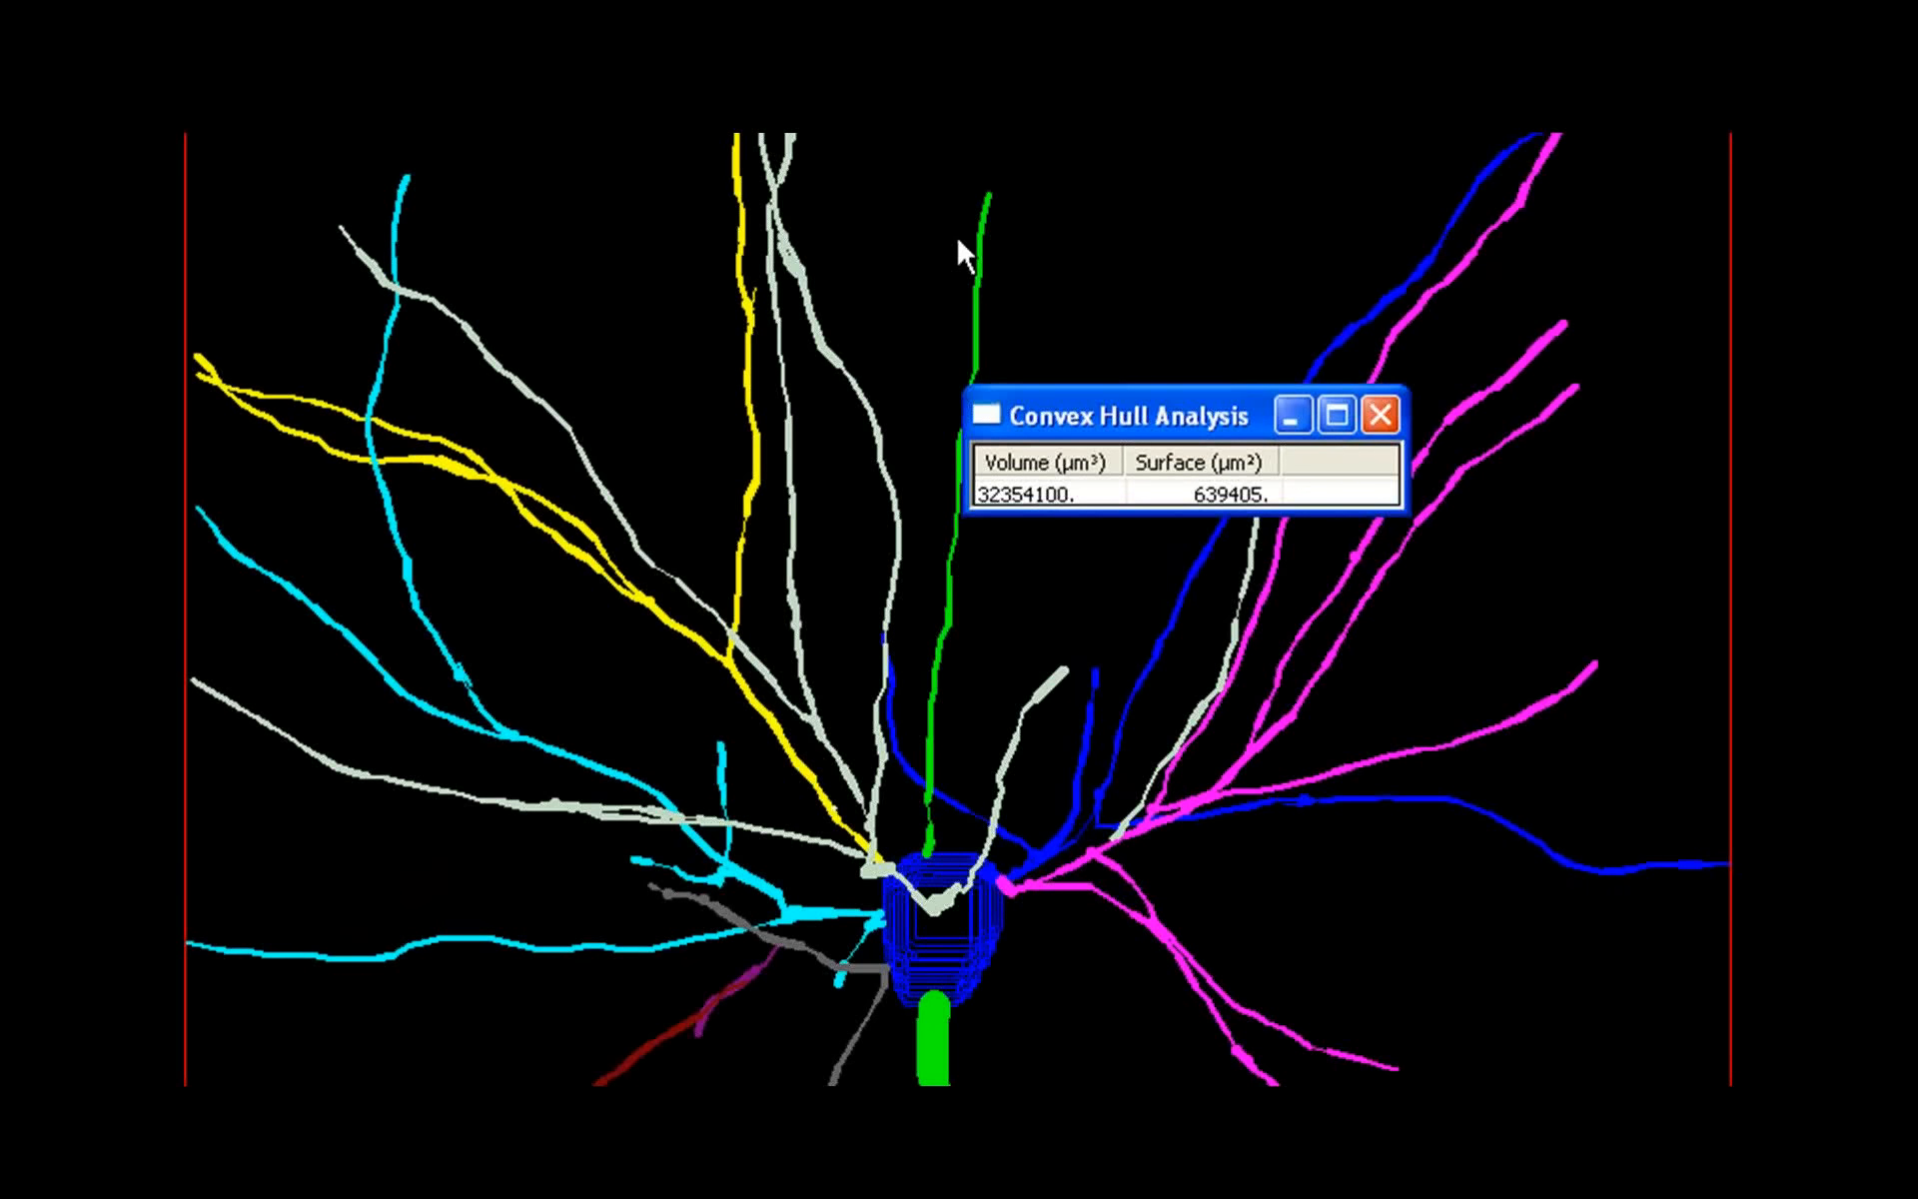
Switch back to Neurolucida, start object selection, and select the white dendrite and then the yellow dendrite as whole trees
{"action": "key", "text": "alt+Tab"}
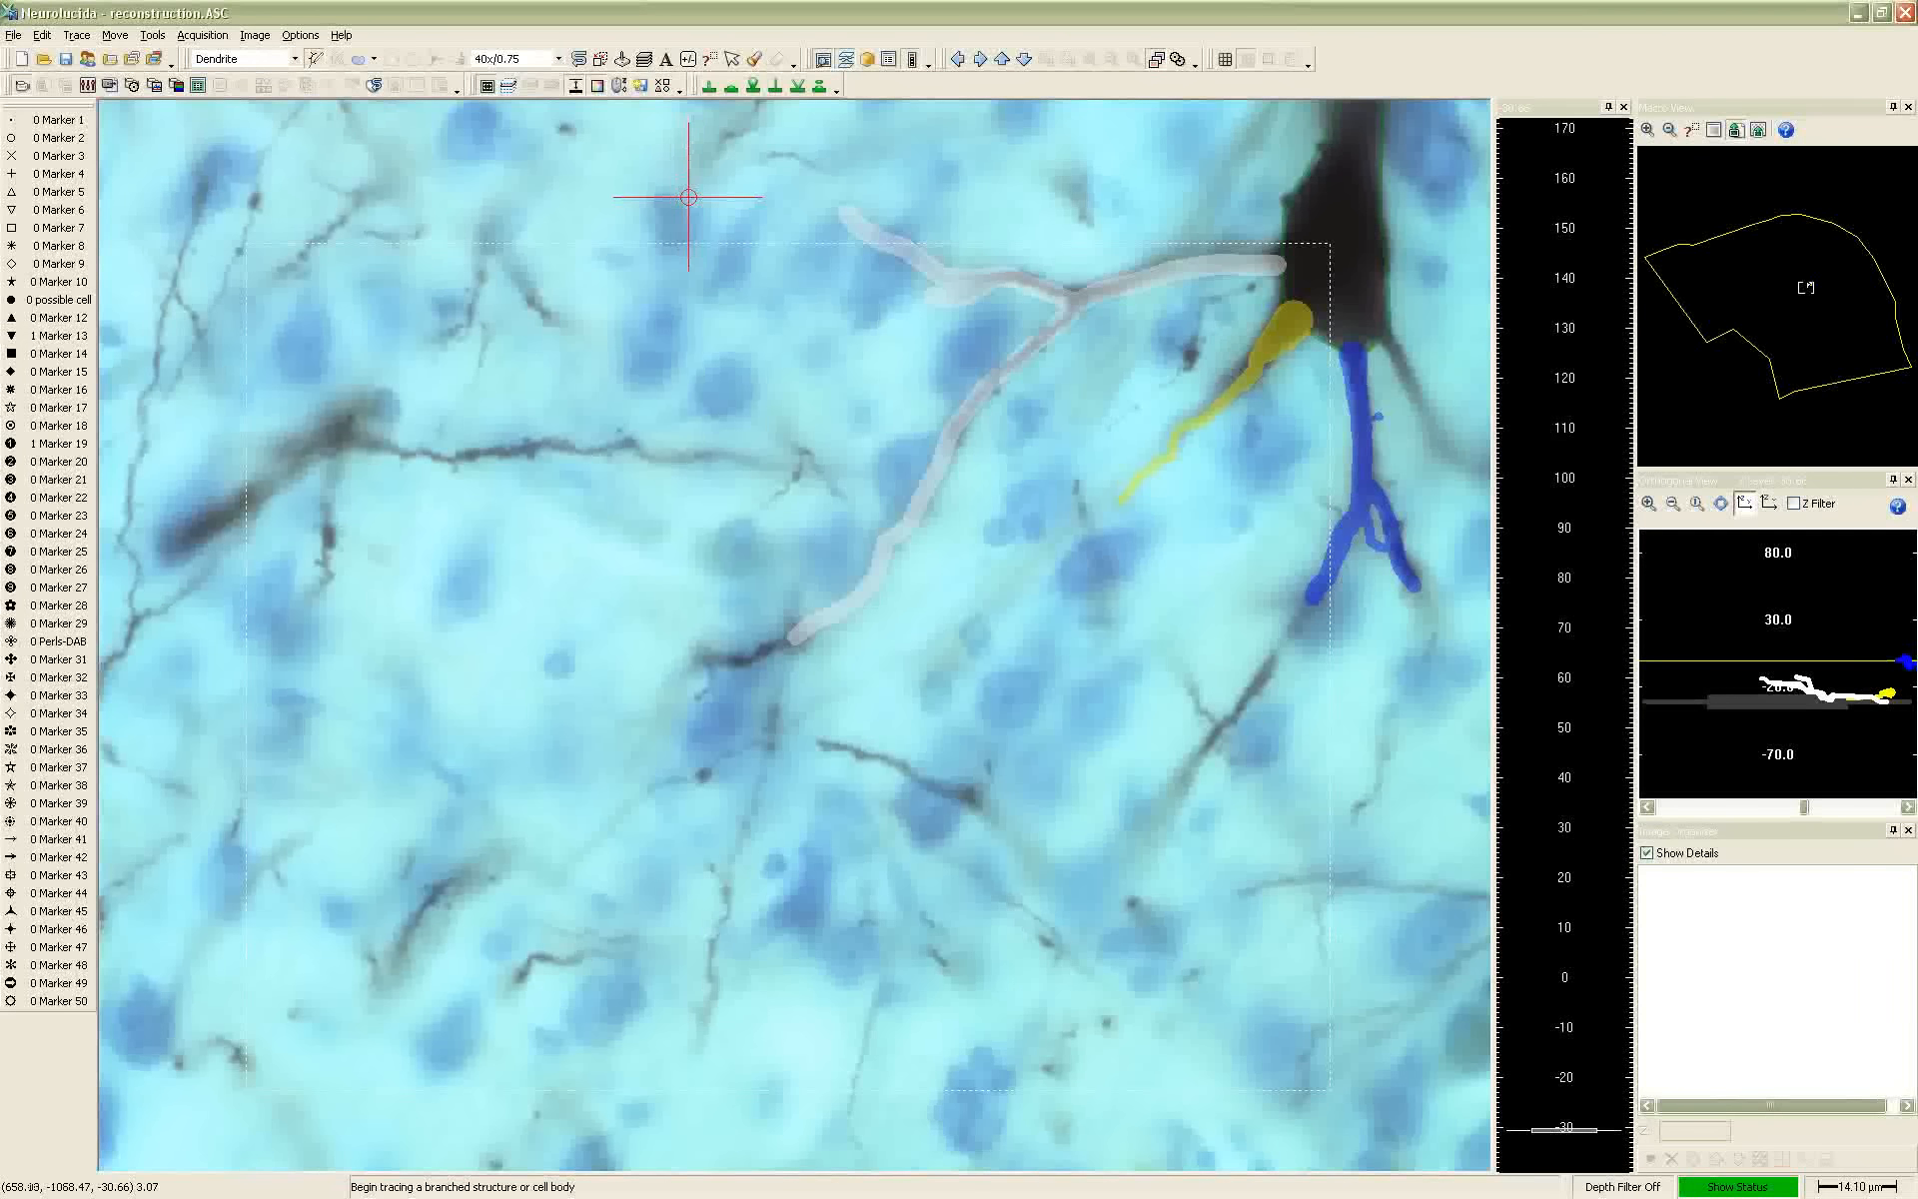
{"action": "left_click", "coordinate": [733, 61]}
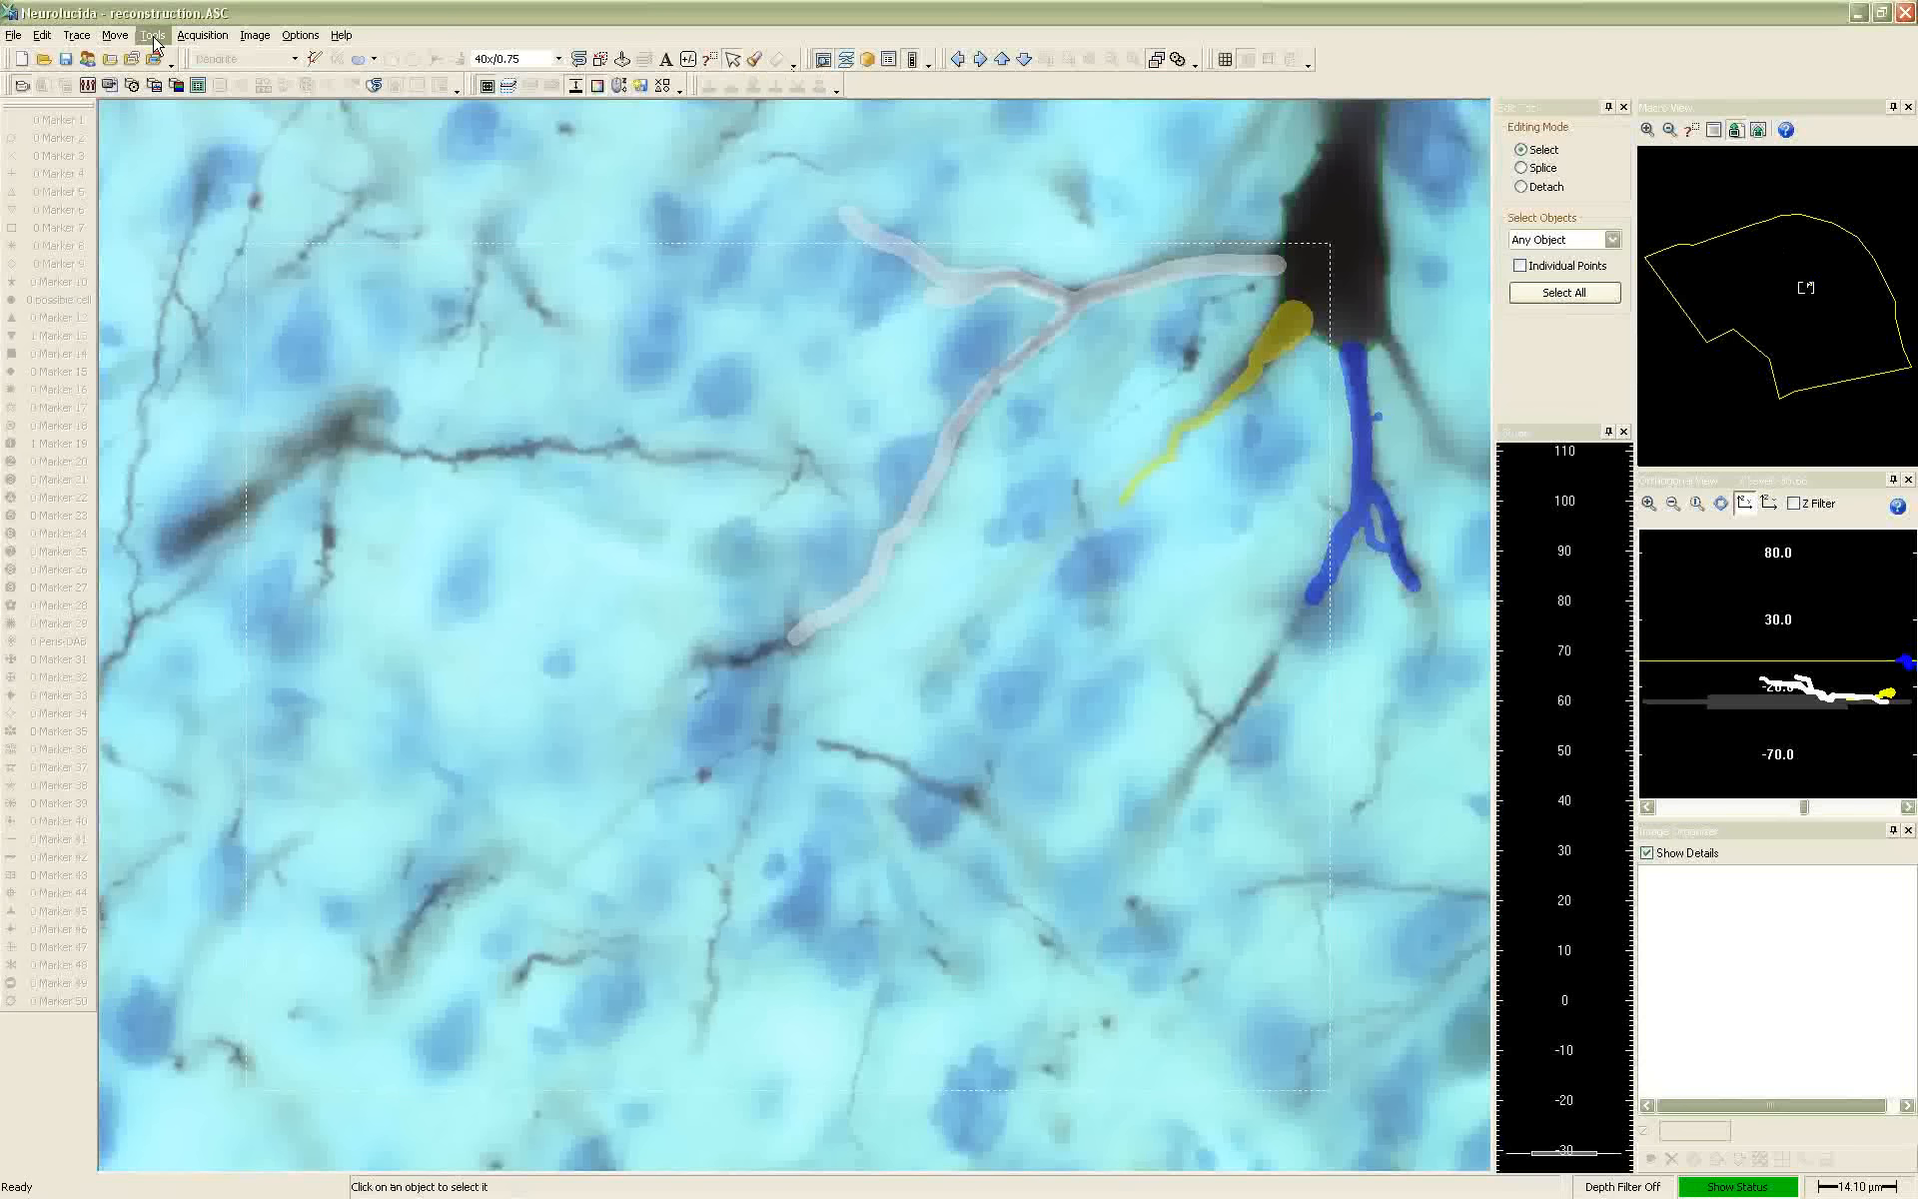
{"action": "left_click", "coordinate": [41, 36]}
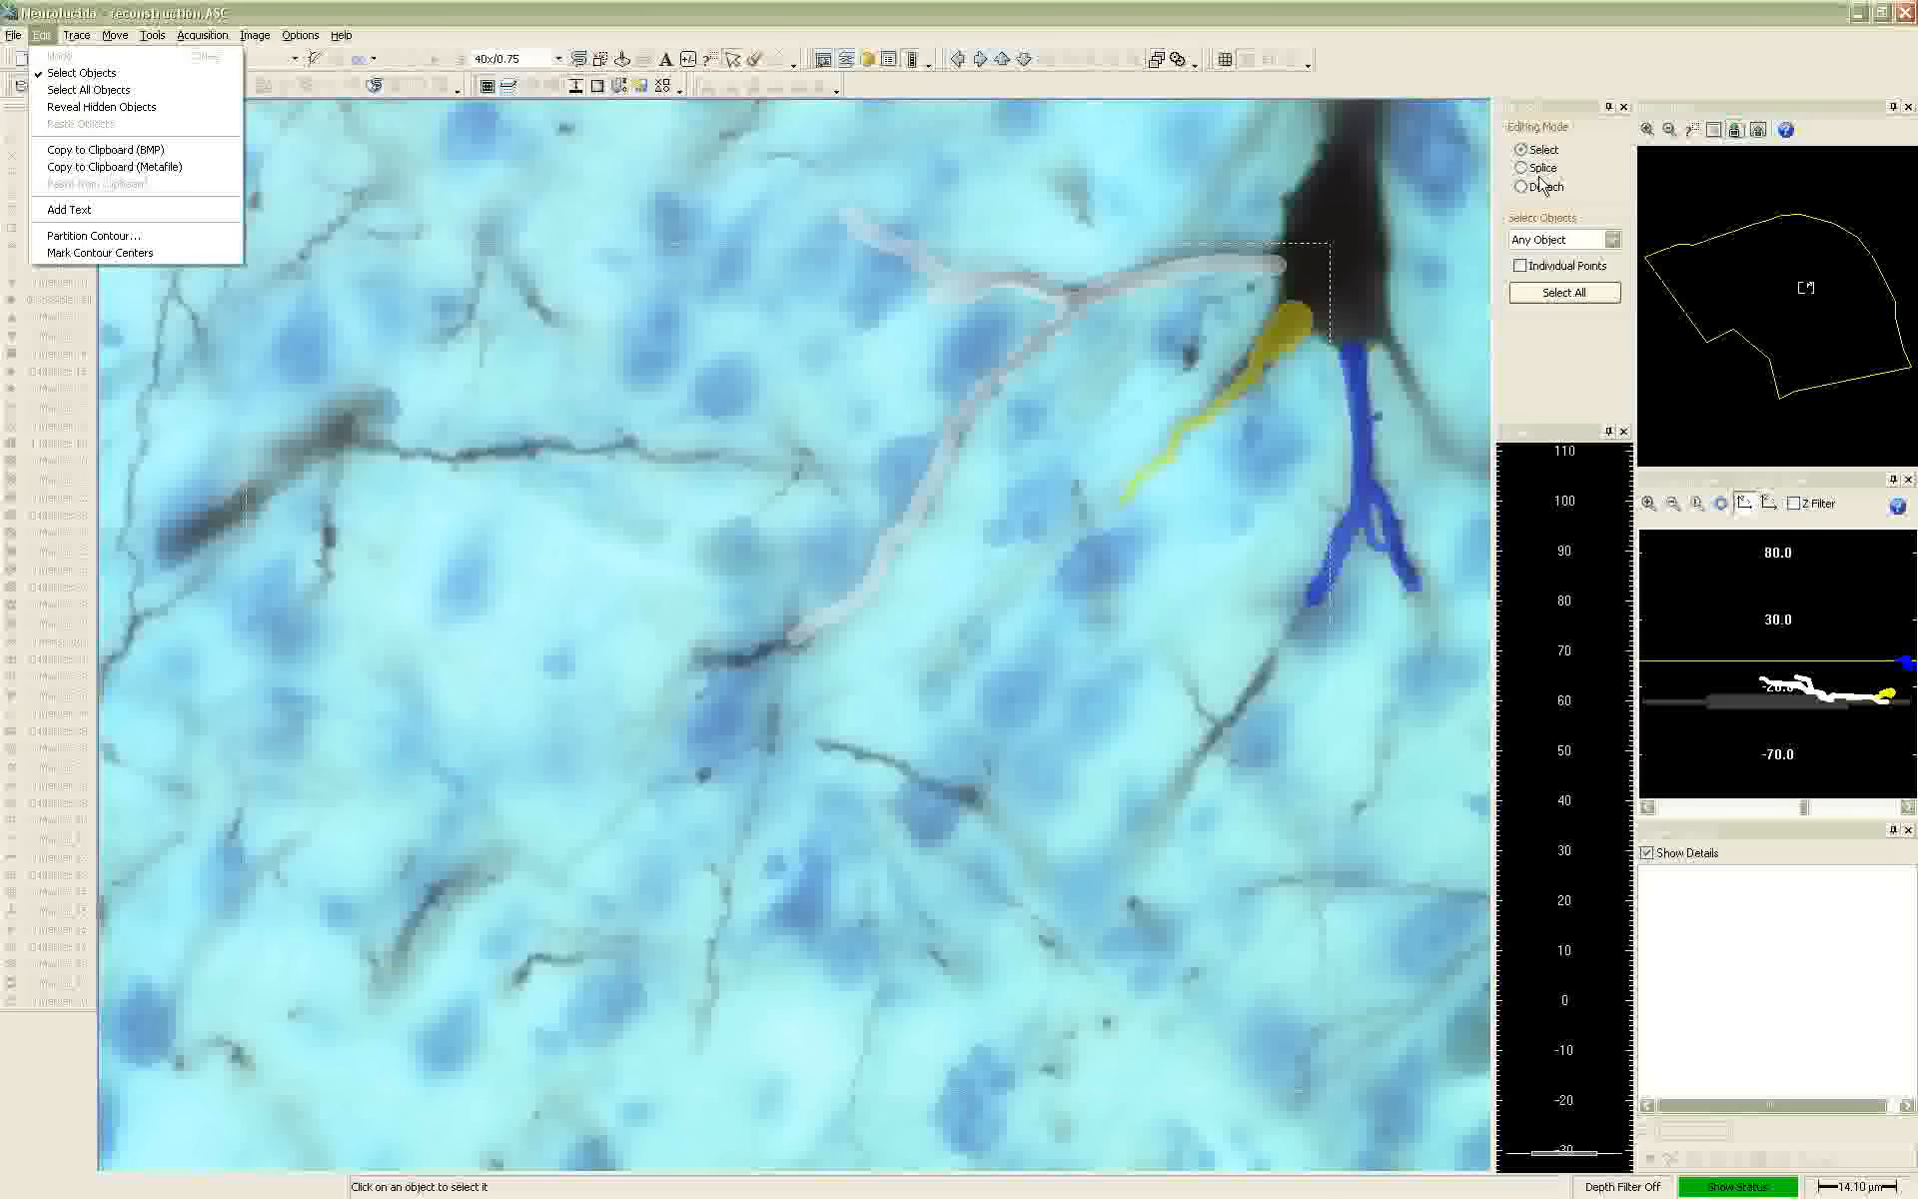
{"action": "left_click", "coordinate": [1555, 122]}
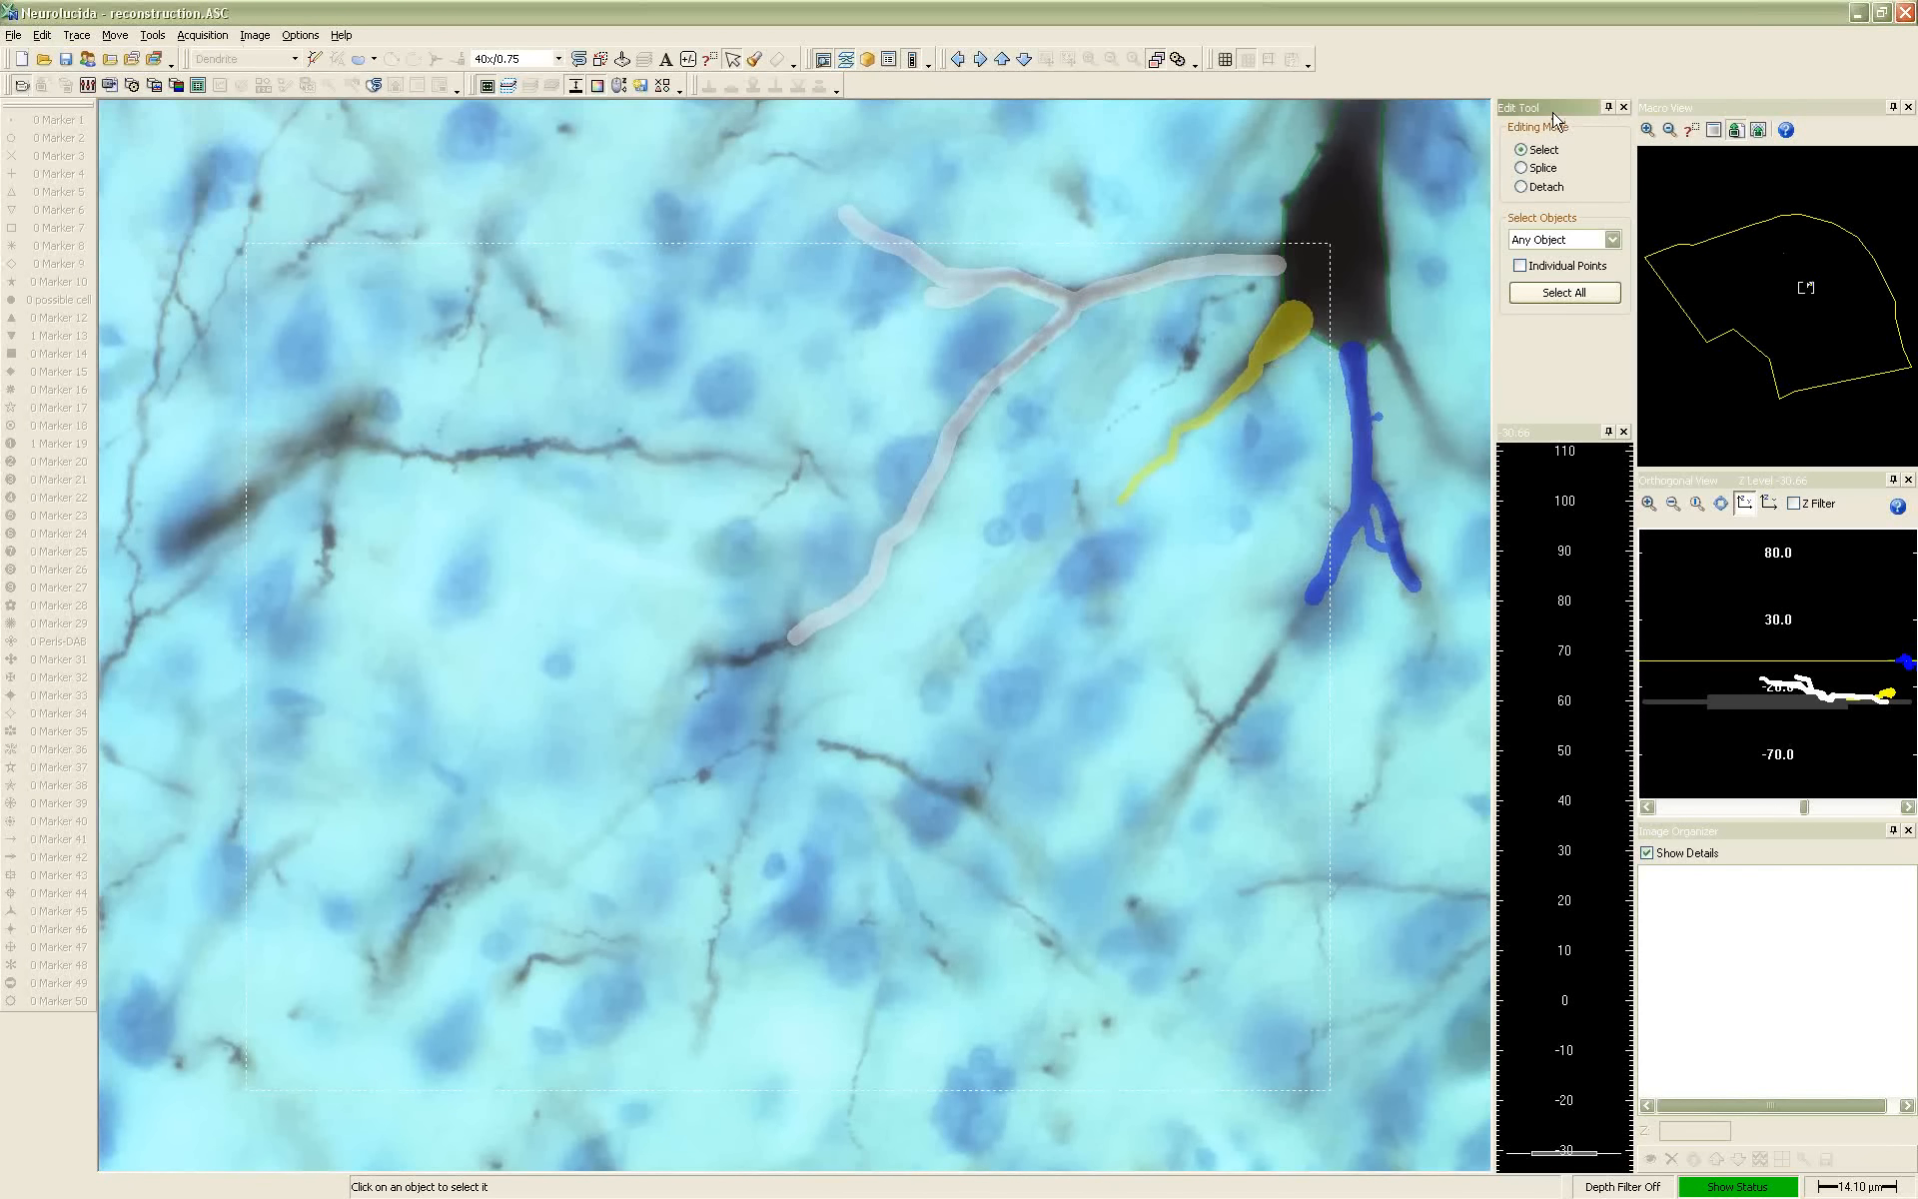
{"action": "left_click", "coordinate": [1219, 282]}
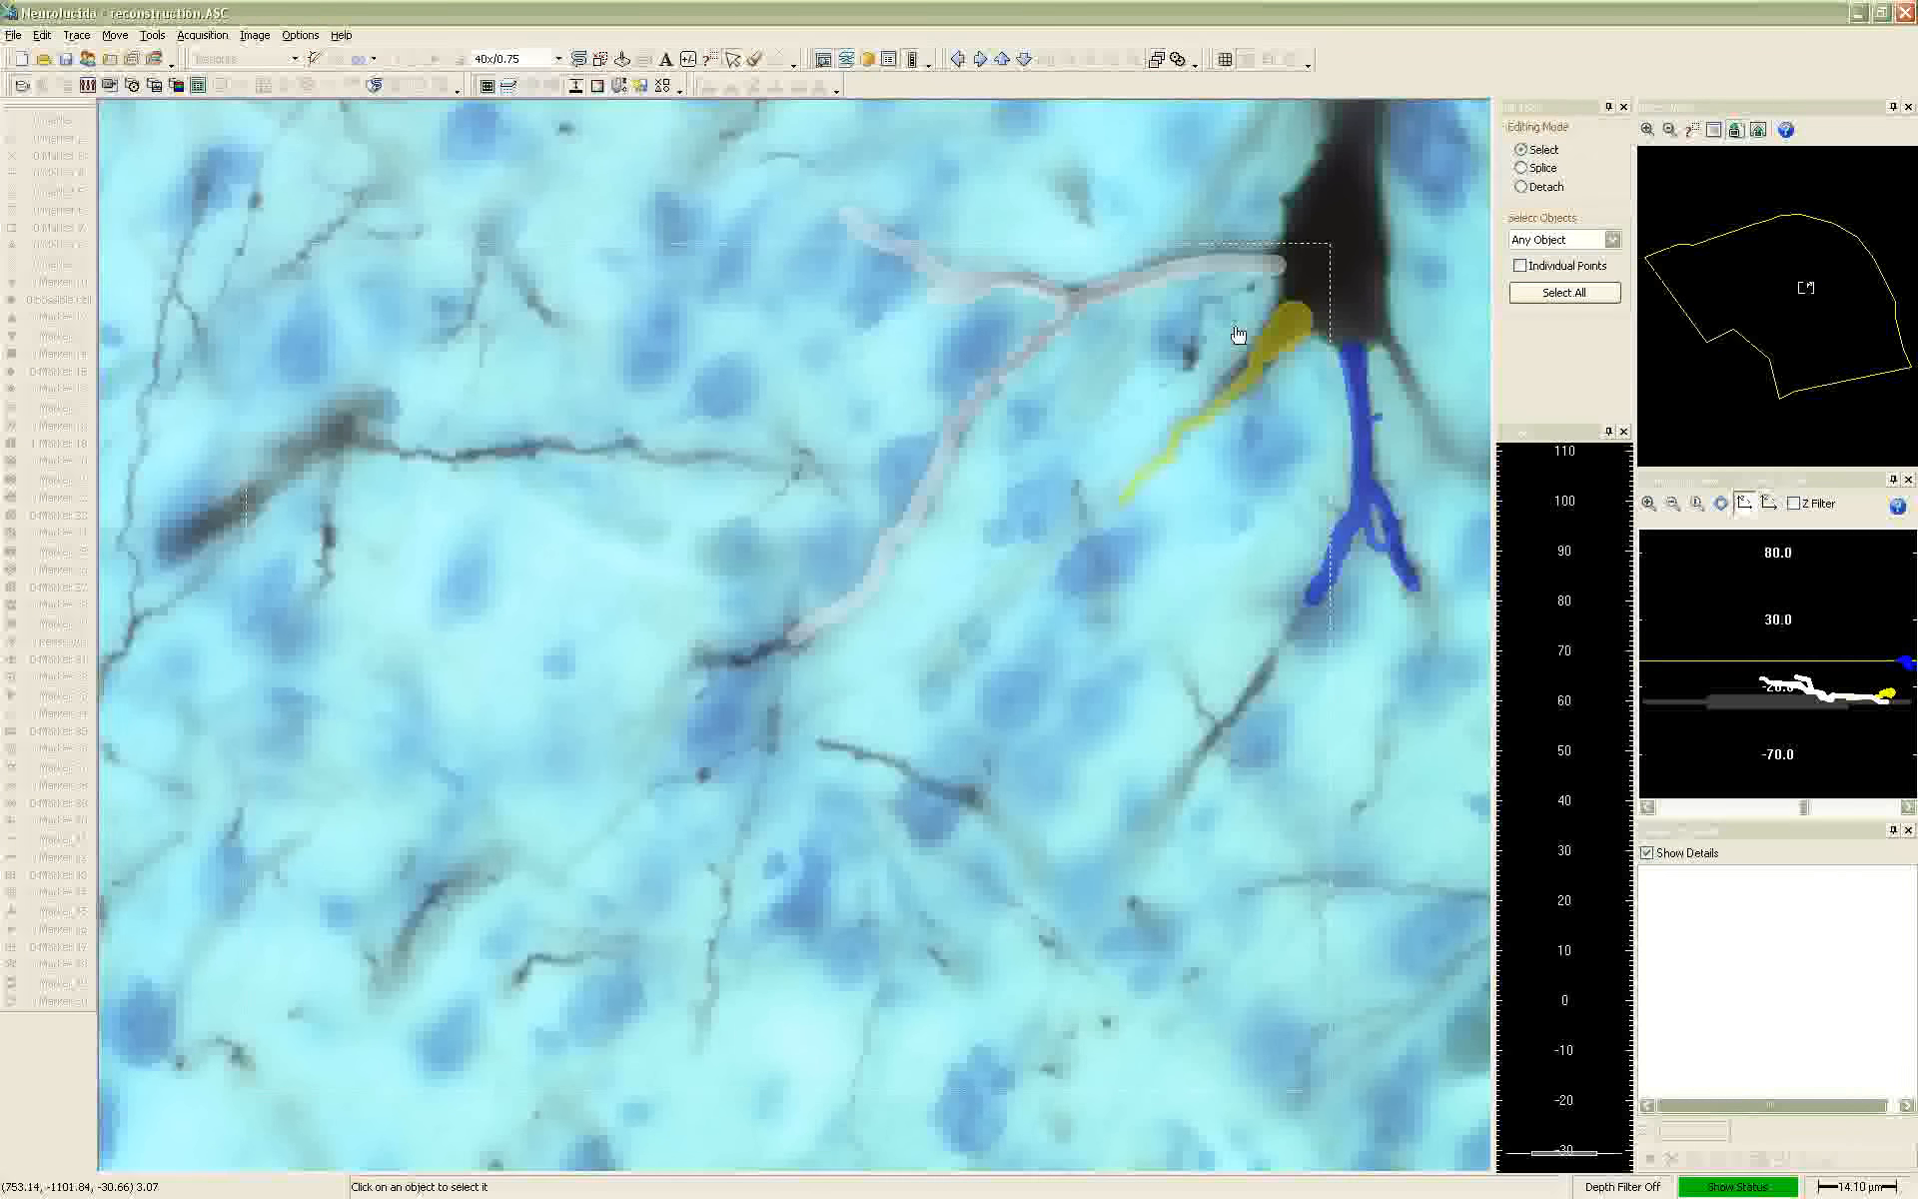
{"action": "left_click", "coordinate": [1257, 392]}
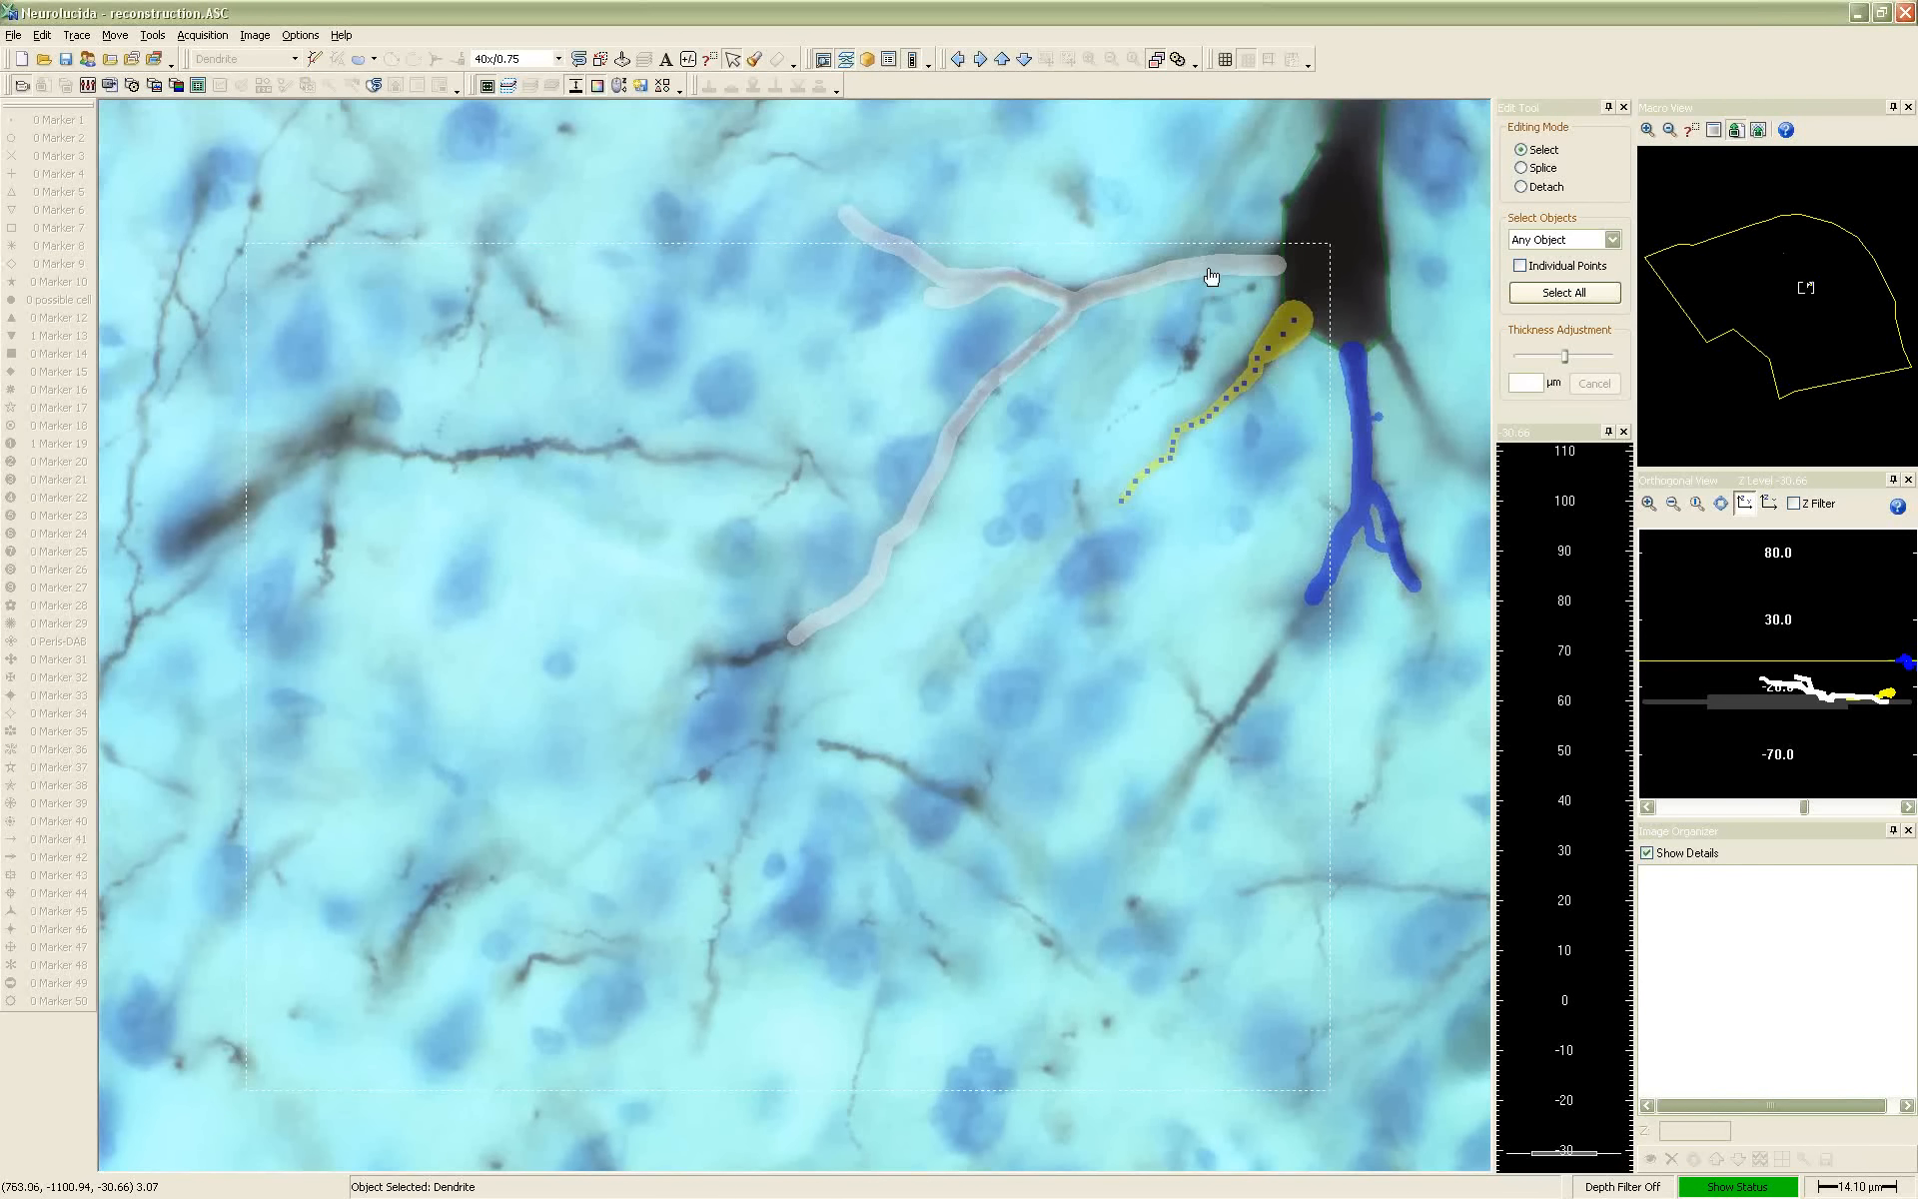
{"action": "mouse_move", "coordinate": [1233, 404]}
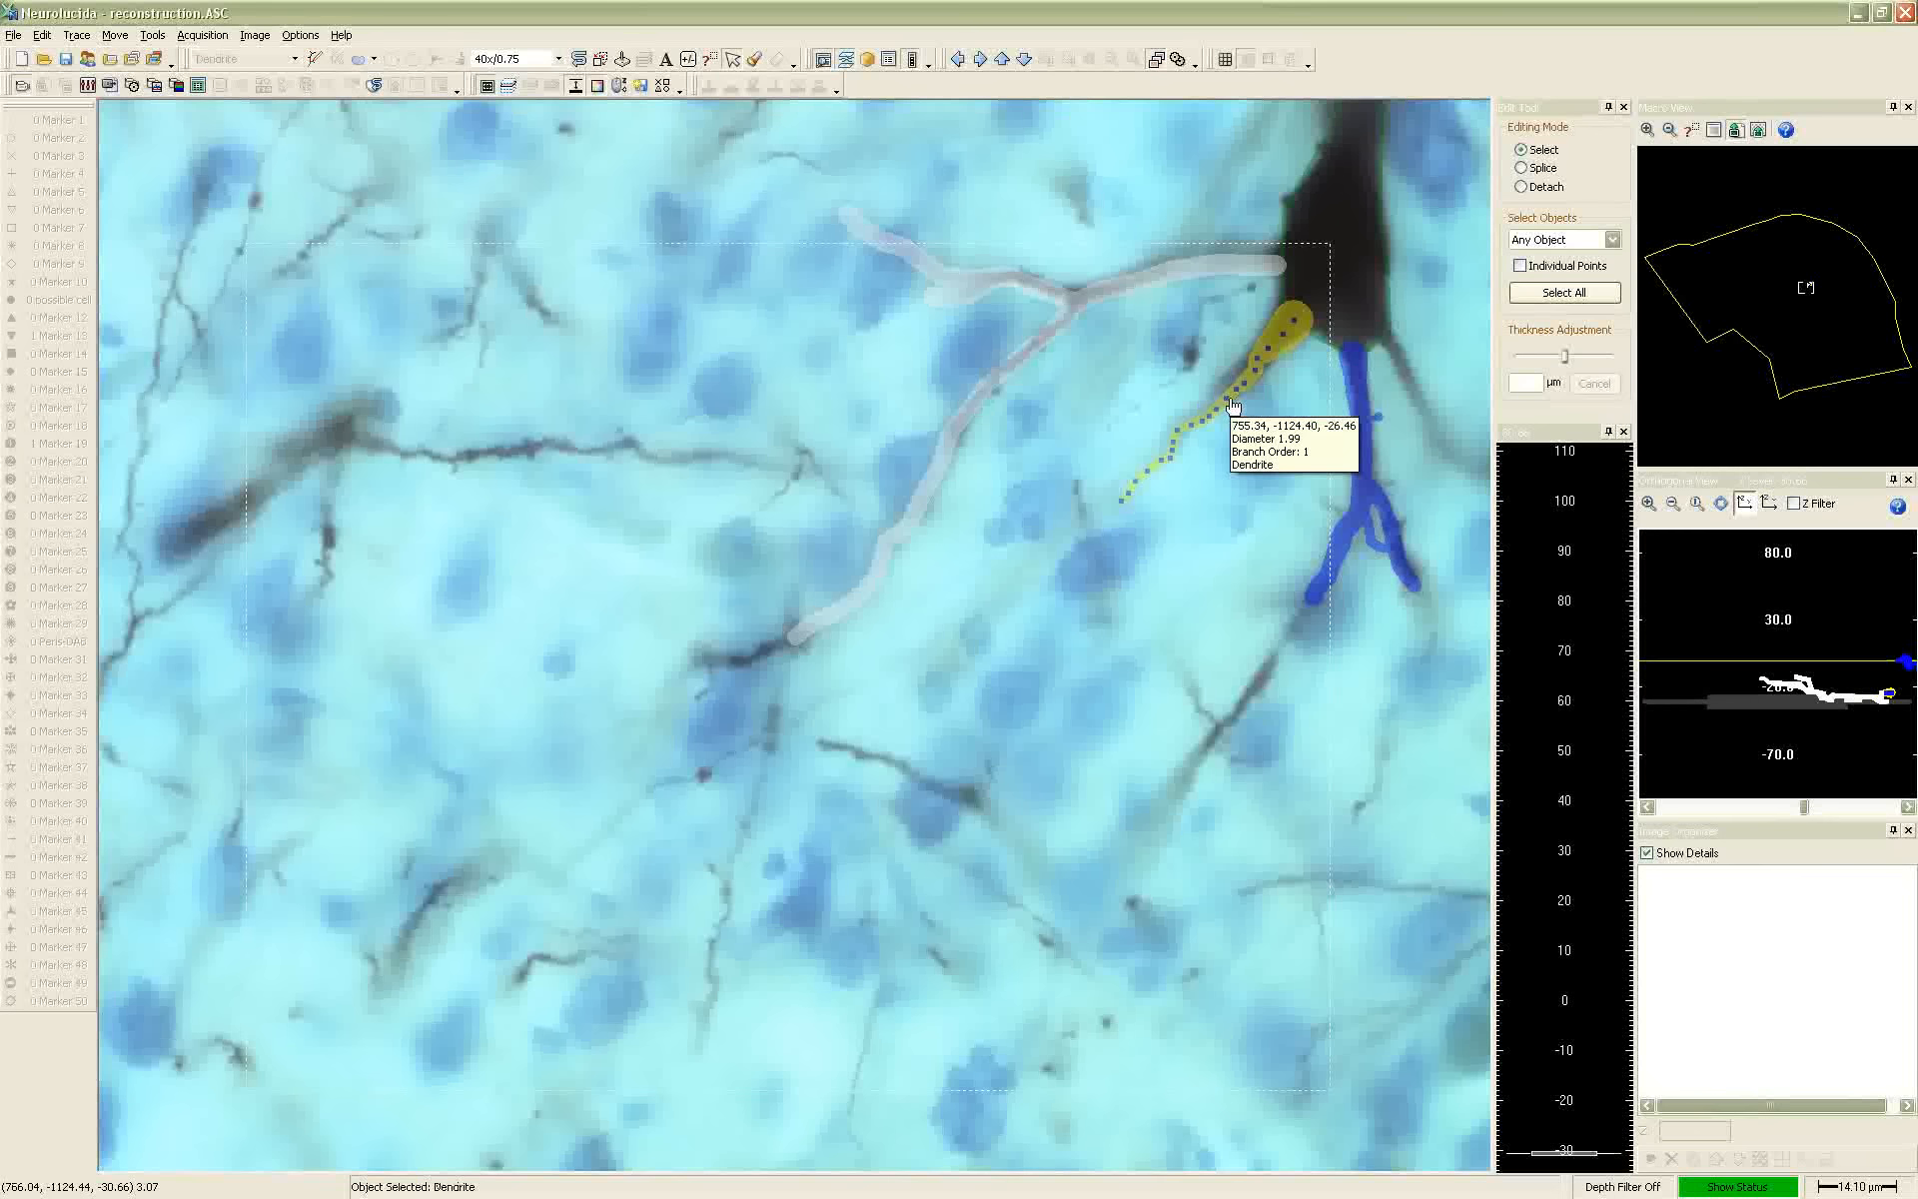
Limit selection to individual points on neurons, select a run of points midway along the yellow dendrite, and adjust their thickness
{"action": "left_click", "coordinate": [1534, 268]}
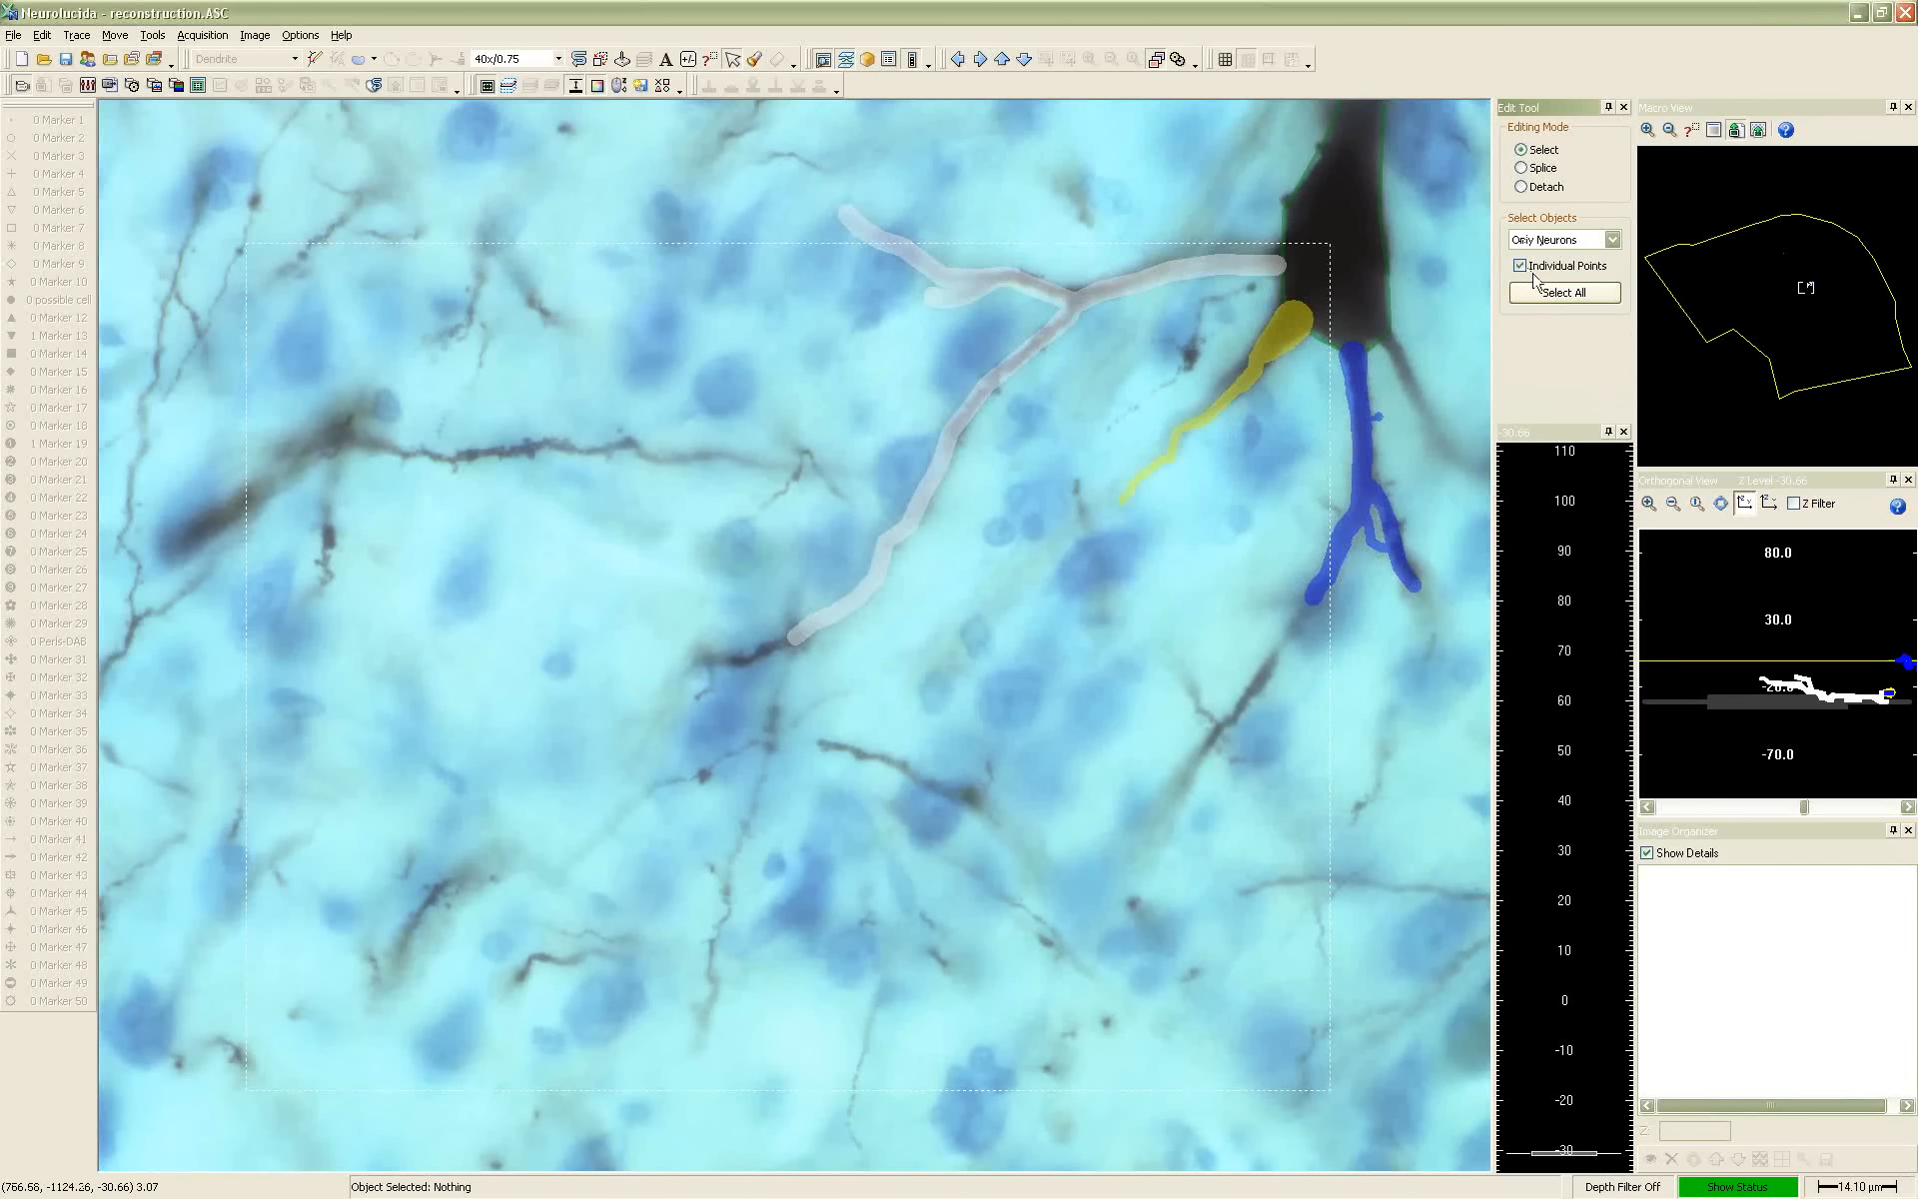
{"action": "left_click", "coordinate": [1226, 399]}
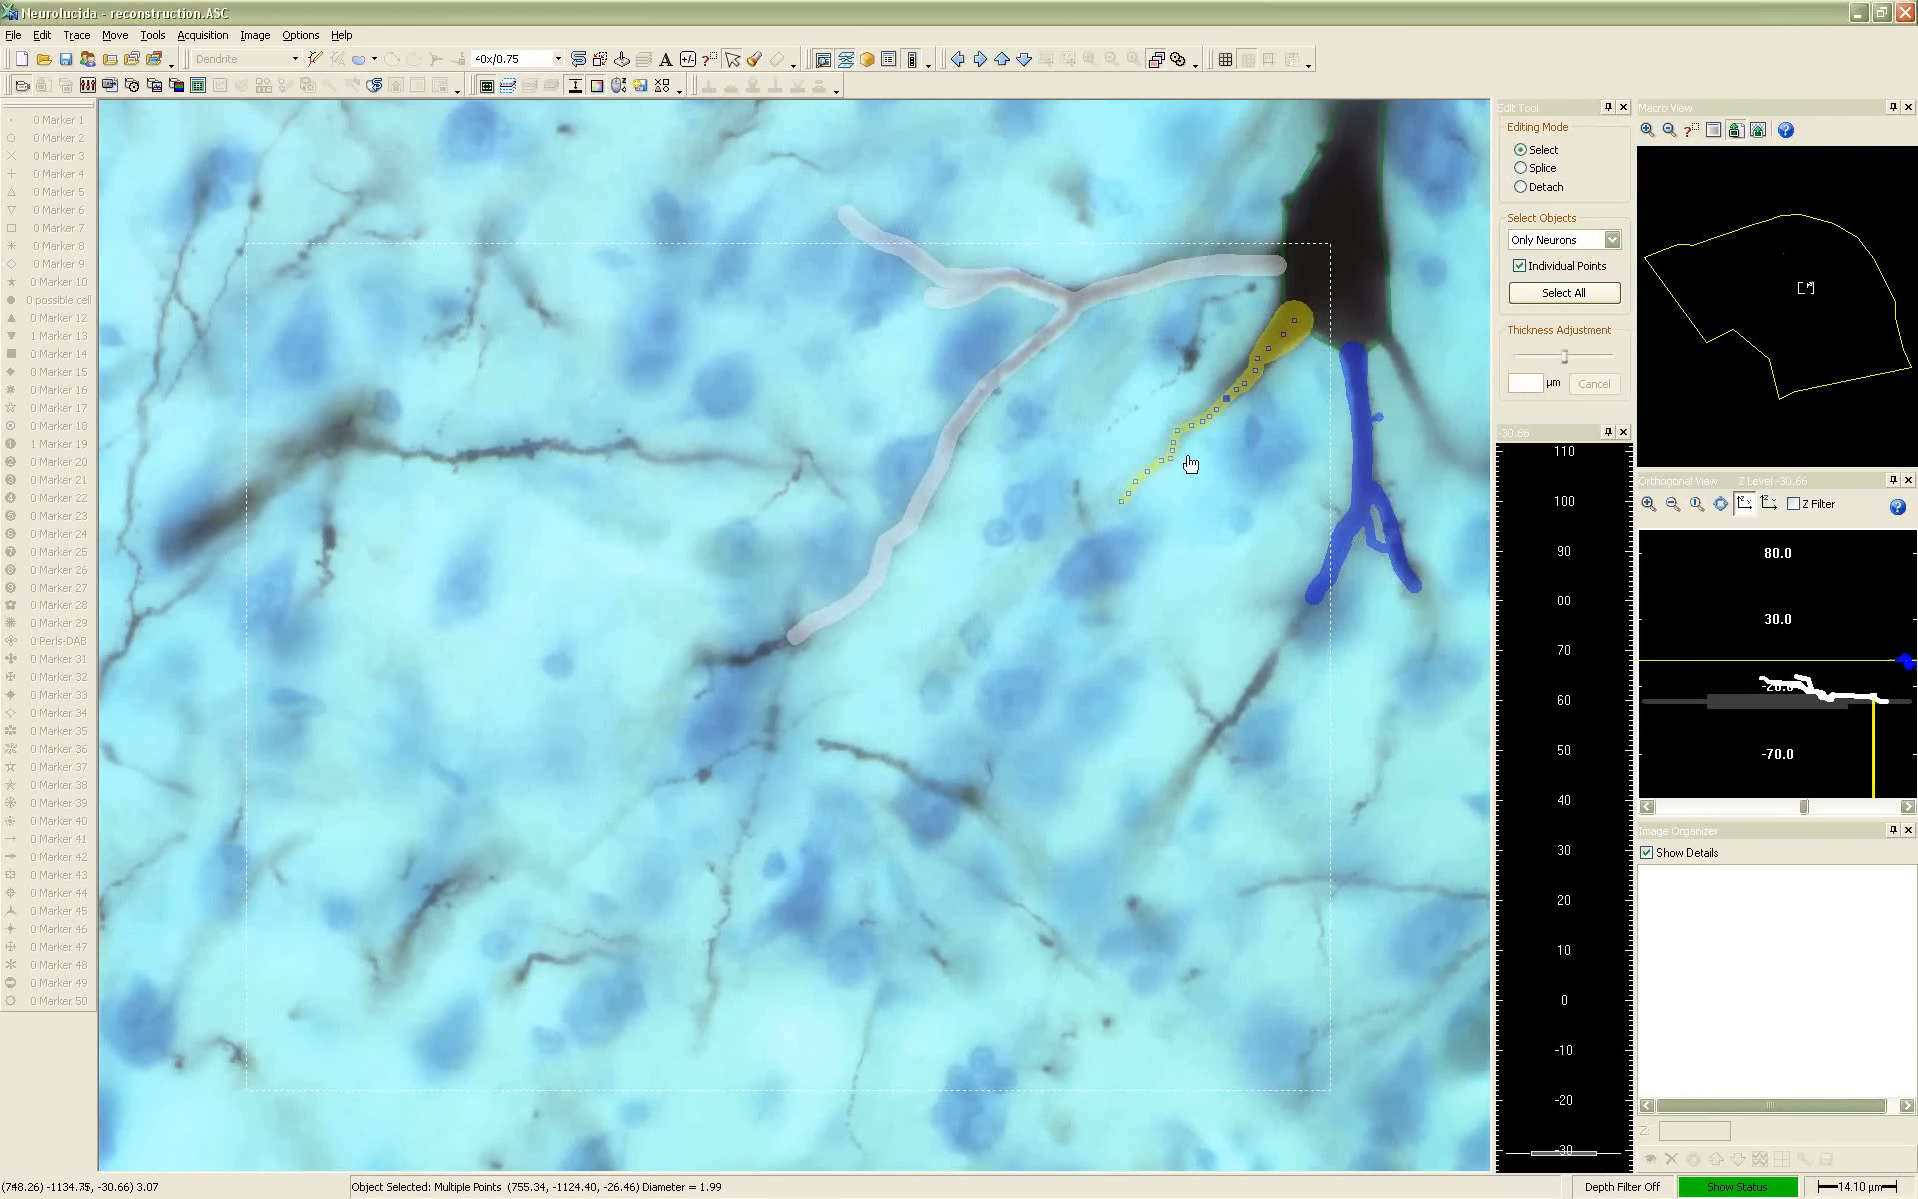
{"action": "left_click", "coordinate": [1188, 431], "text": "shift"}
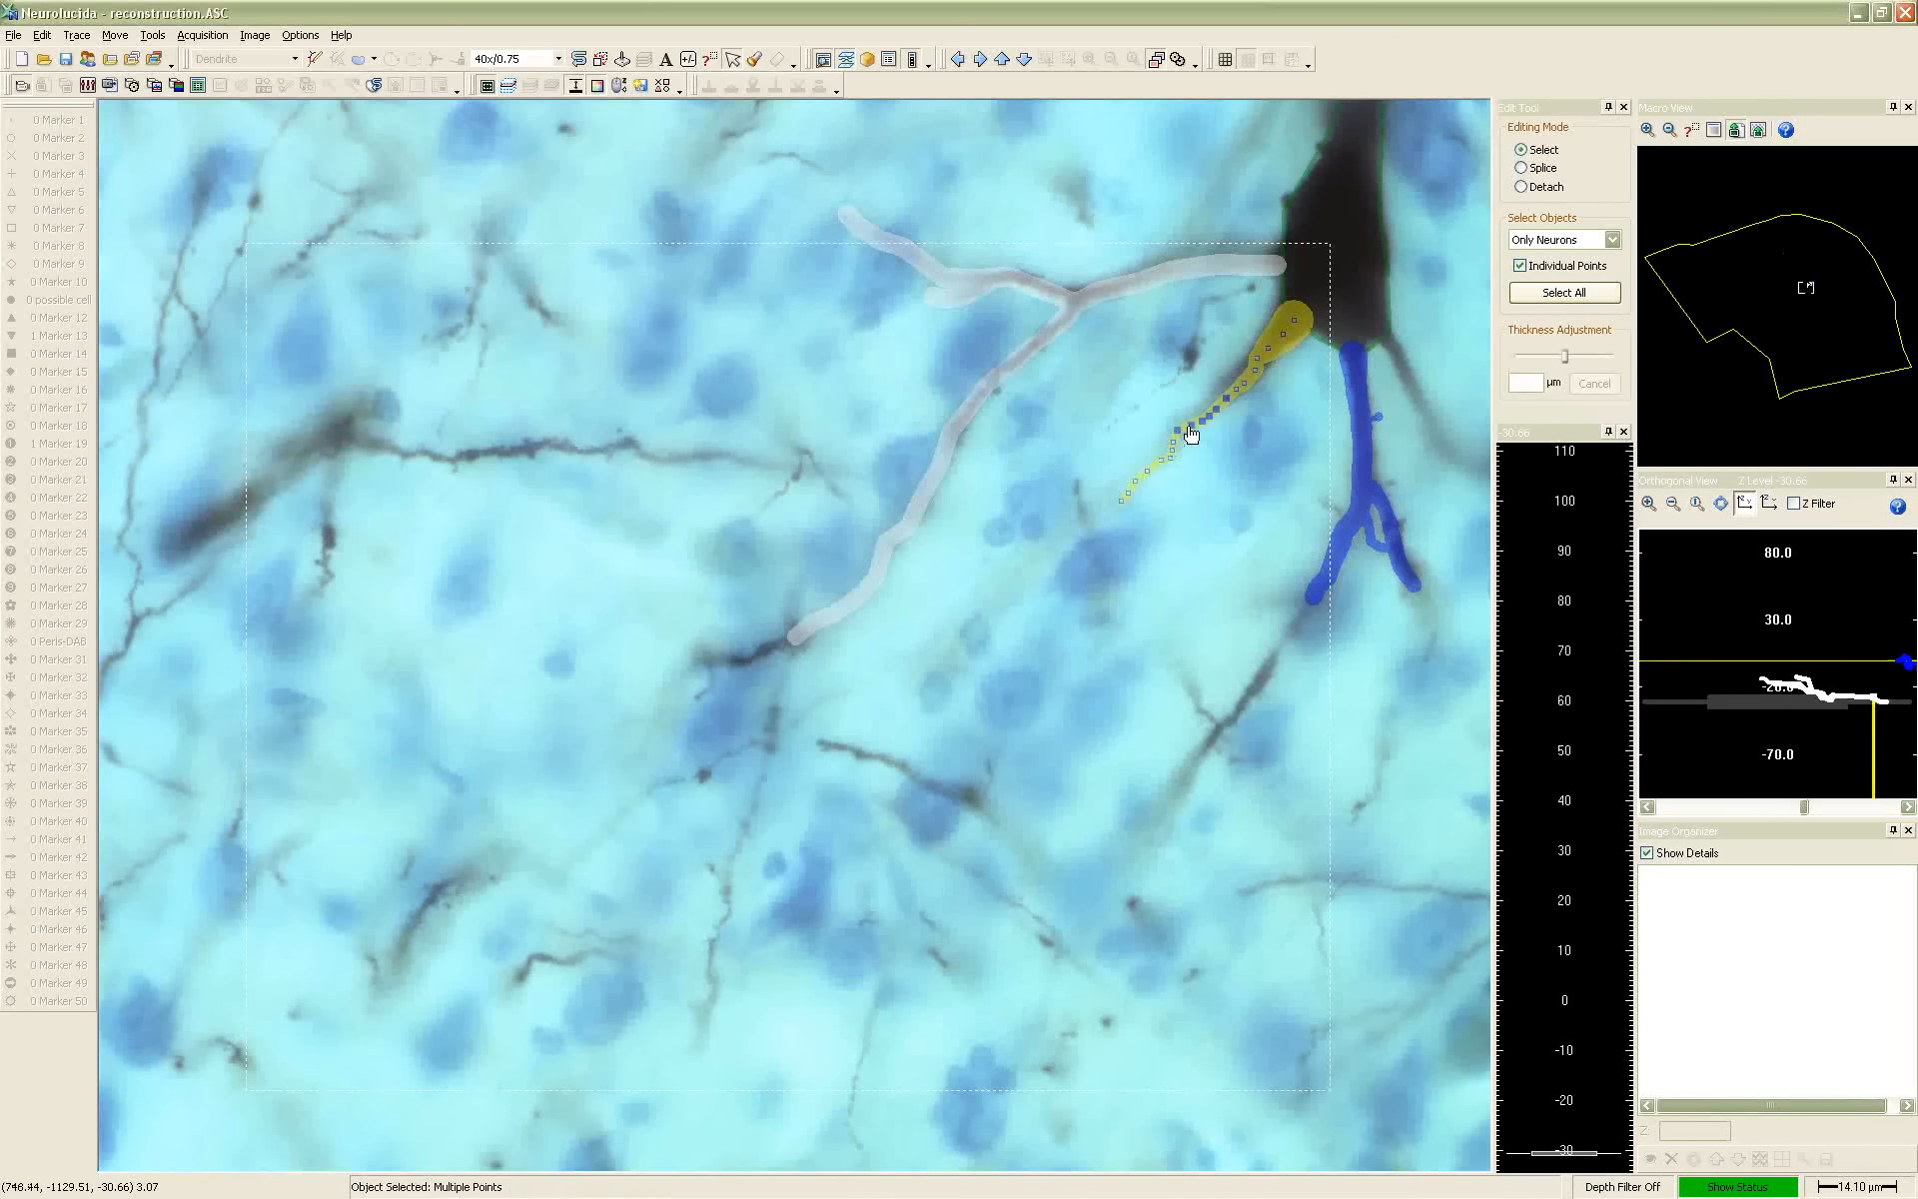
{"action": "mouse_move", "coordinate": [1227, 409]}
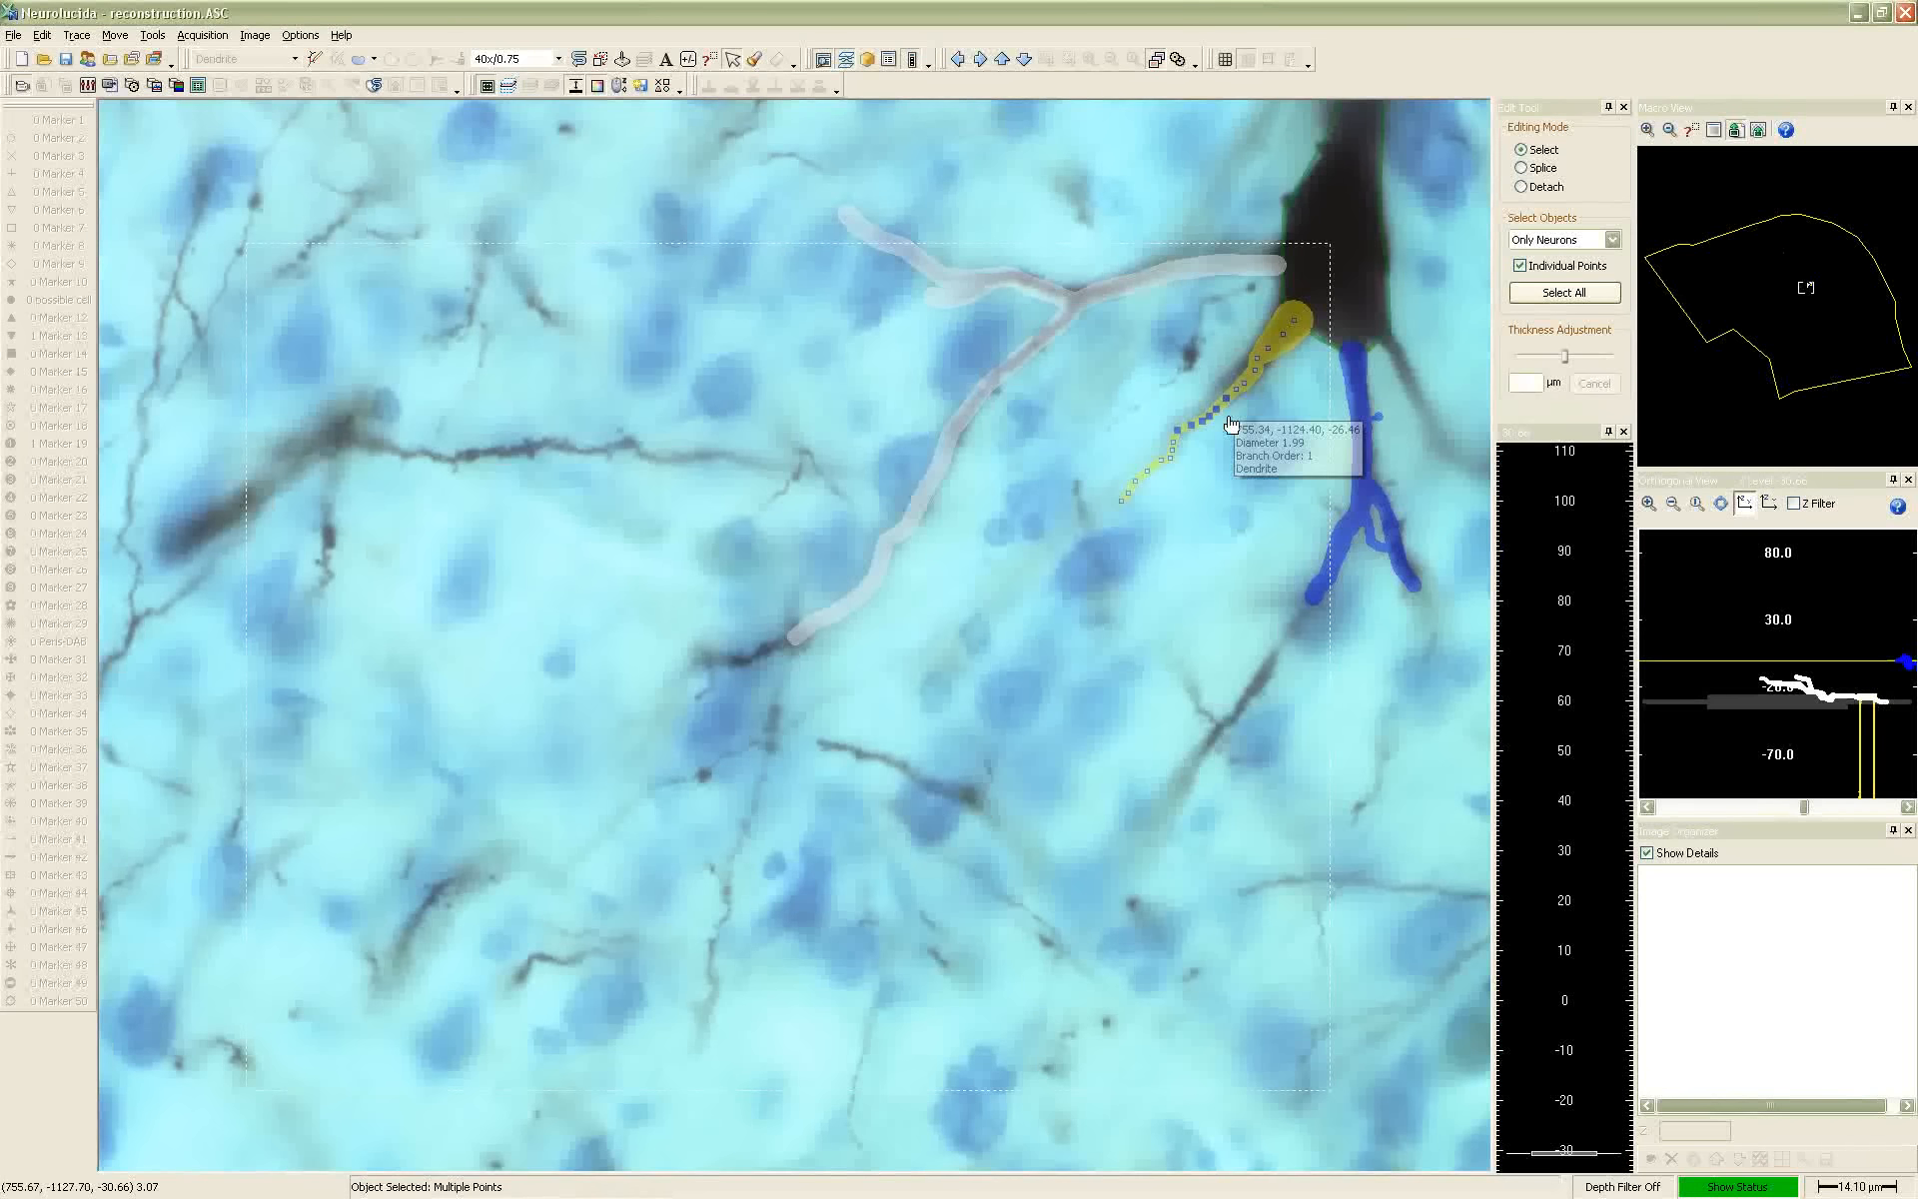
{"action": "mouse_move", "coordinate": [1563, 362]}
{"action": "left_mouse_down"}
{"action": "mouse_move", "coordinate": [1594, 361]}
{"action": "mouse_move", "coordinate": [1522, 361]}
{"action": "mouse_move", "coordinate": [1551, 362]}
{"action": "left_mouse_up"}
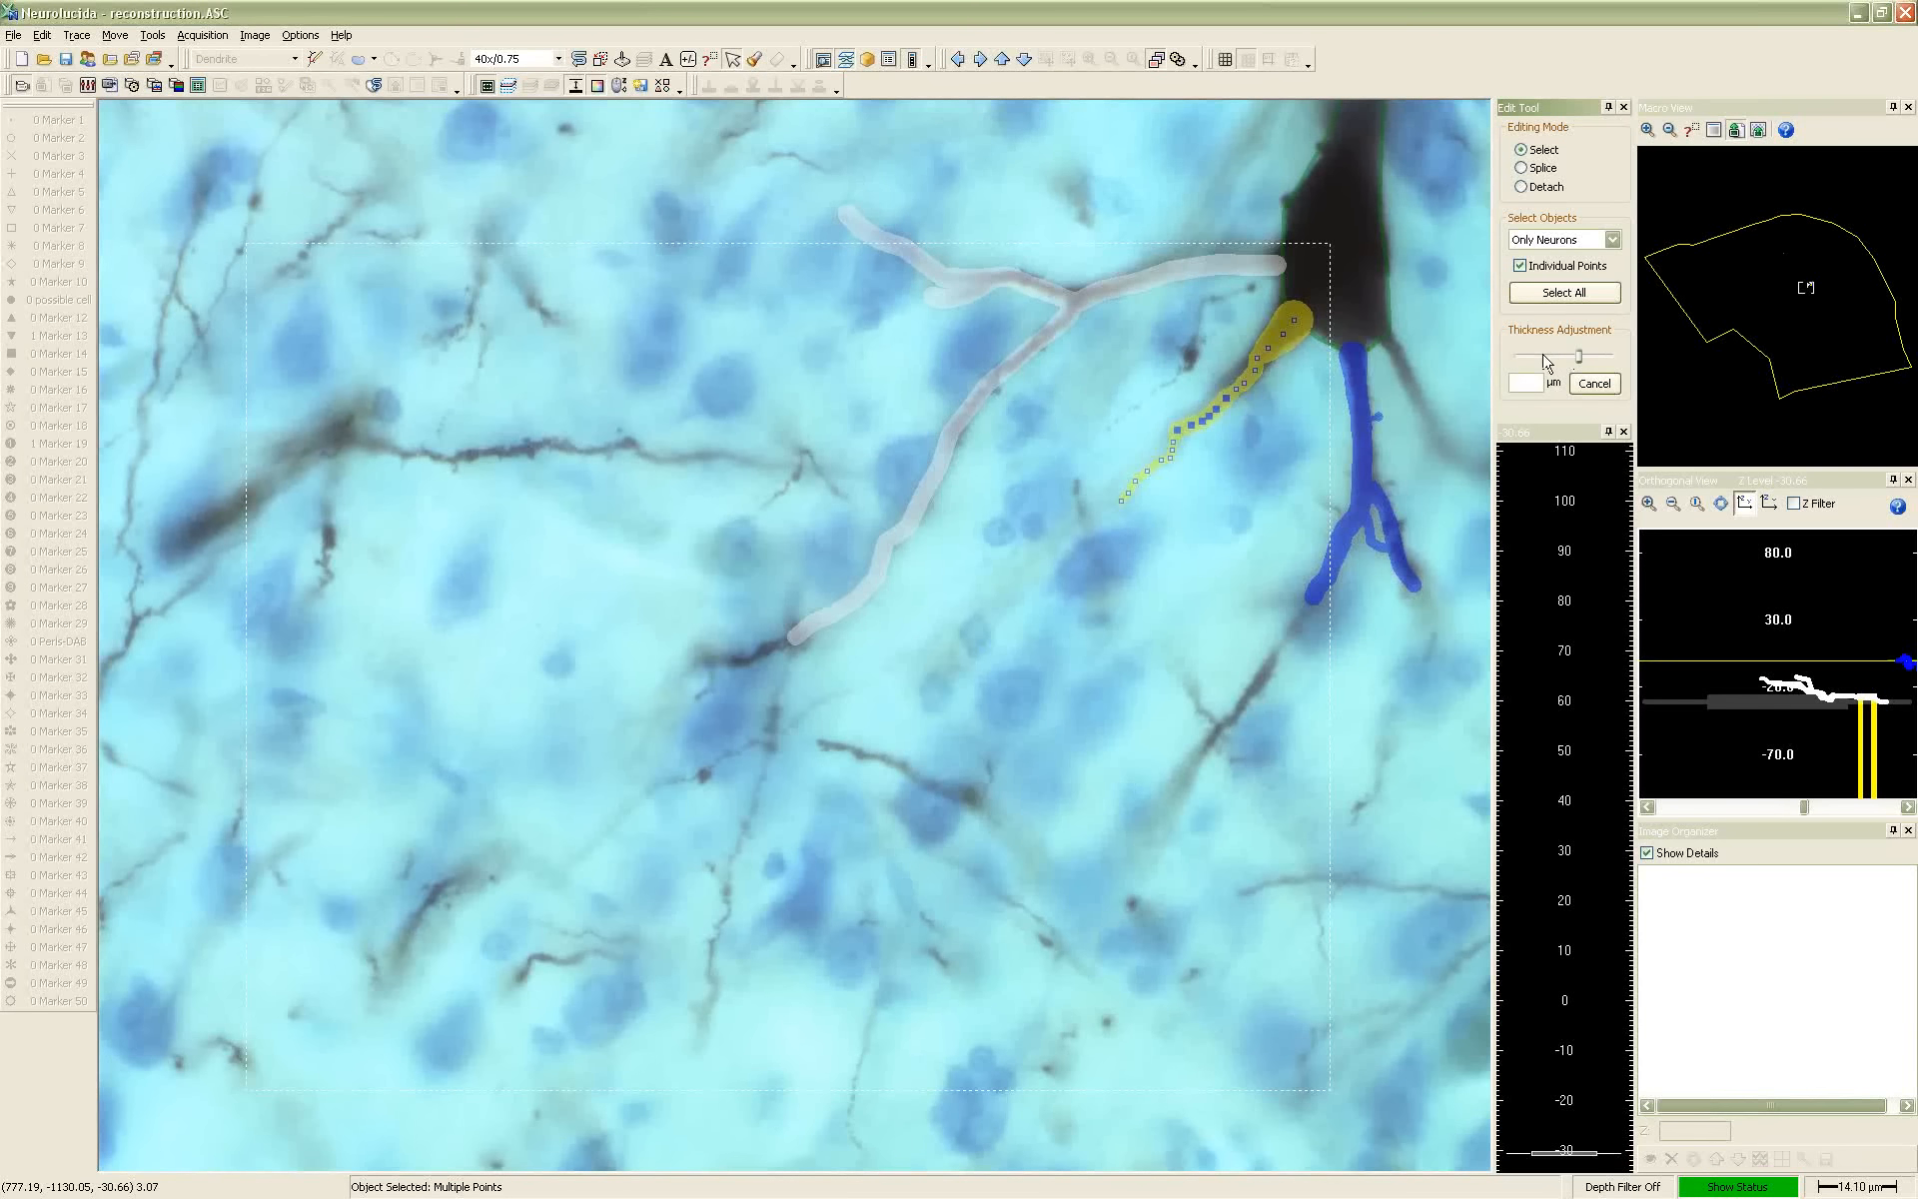
Try moving the selected yellow dendrite points up and left off the process, and return them to the dendrite's course
{"action": "right_click", "coordinate": [1243, 414]}
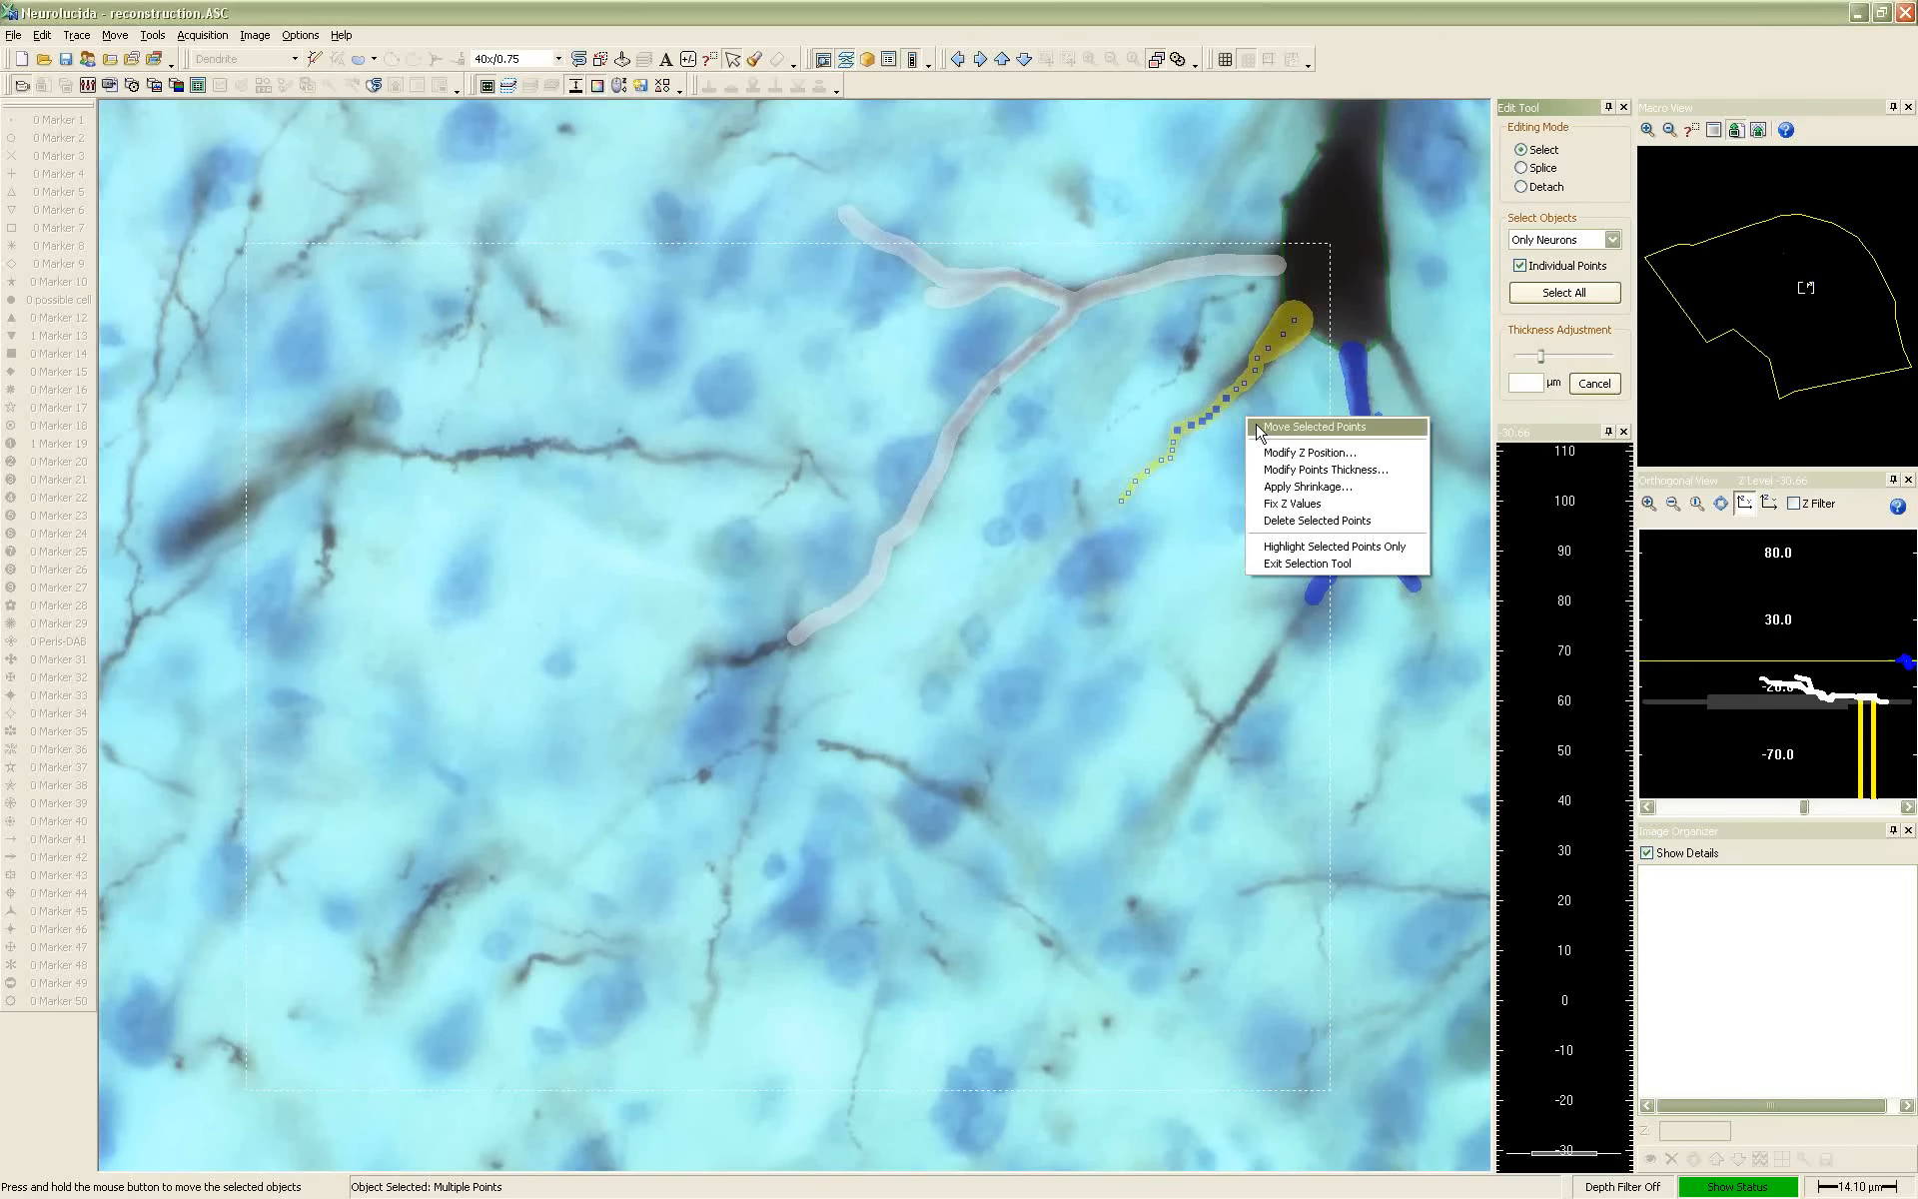
{"action": "left_click", "coordinate": [1183, 429]}
{"action": "left_click_drag", "start_coordinate": [1184, 430], "coordinate": [1150, 369]}
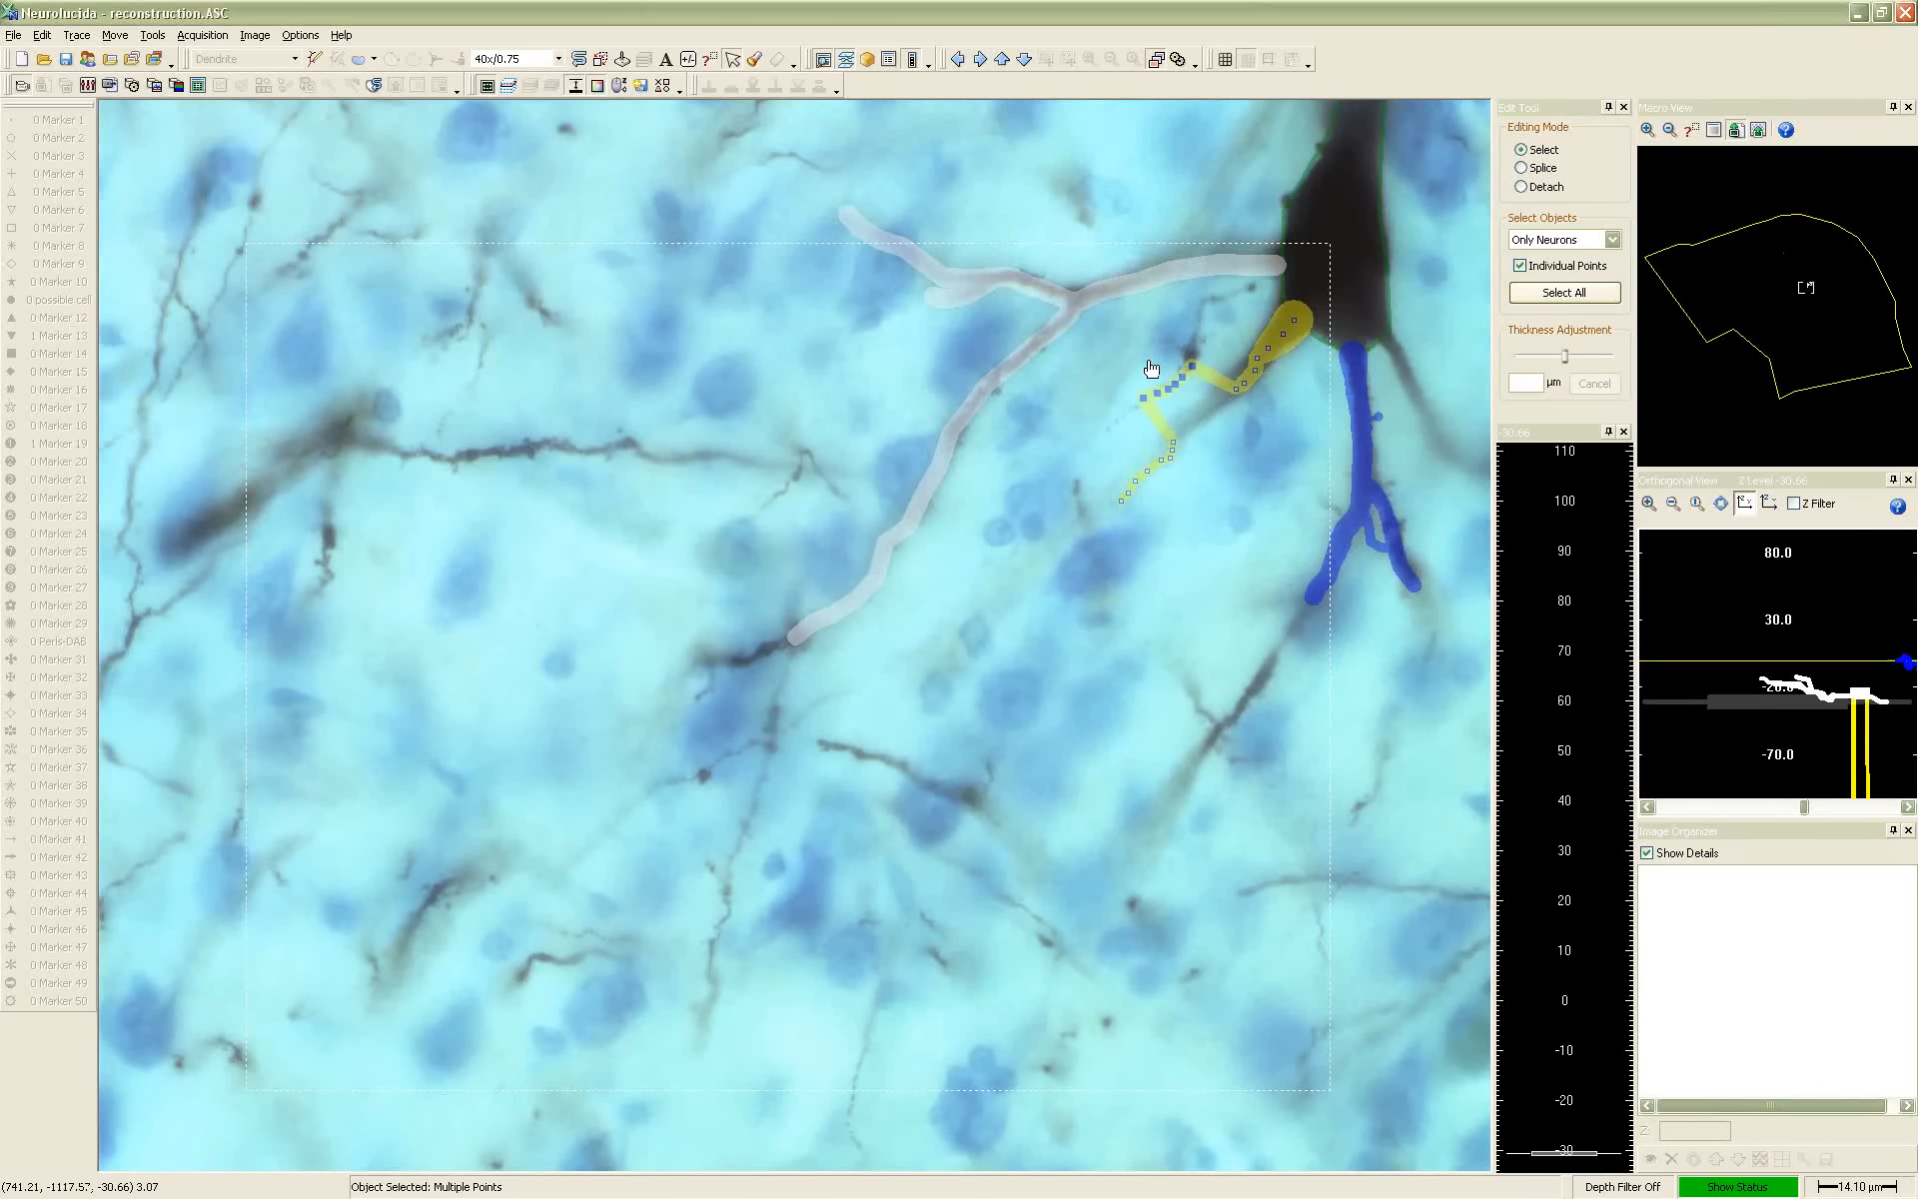
{"action": "right_click", "coordinate": [1203, 393]}
{"action": "left_click", "coordinate": [1209, 397]}
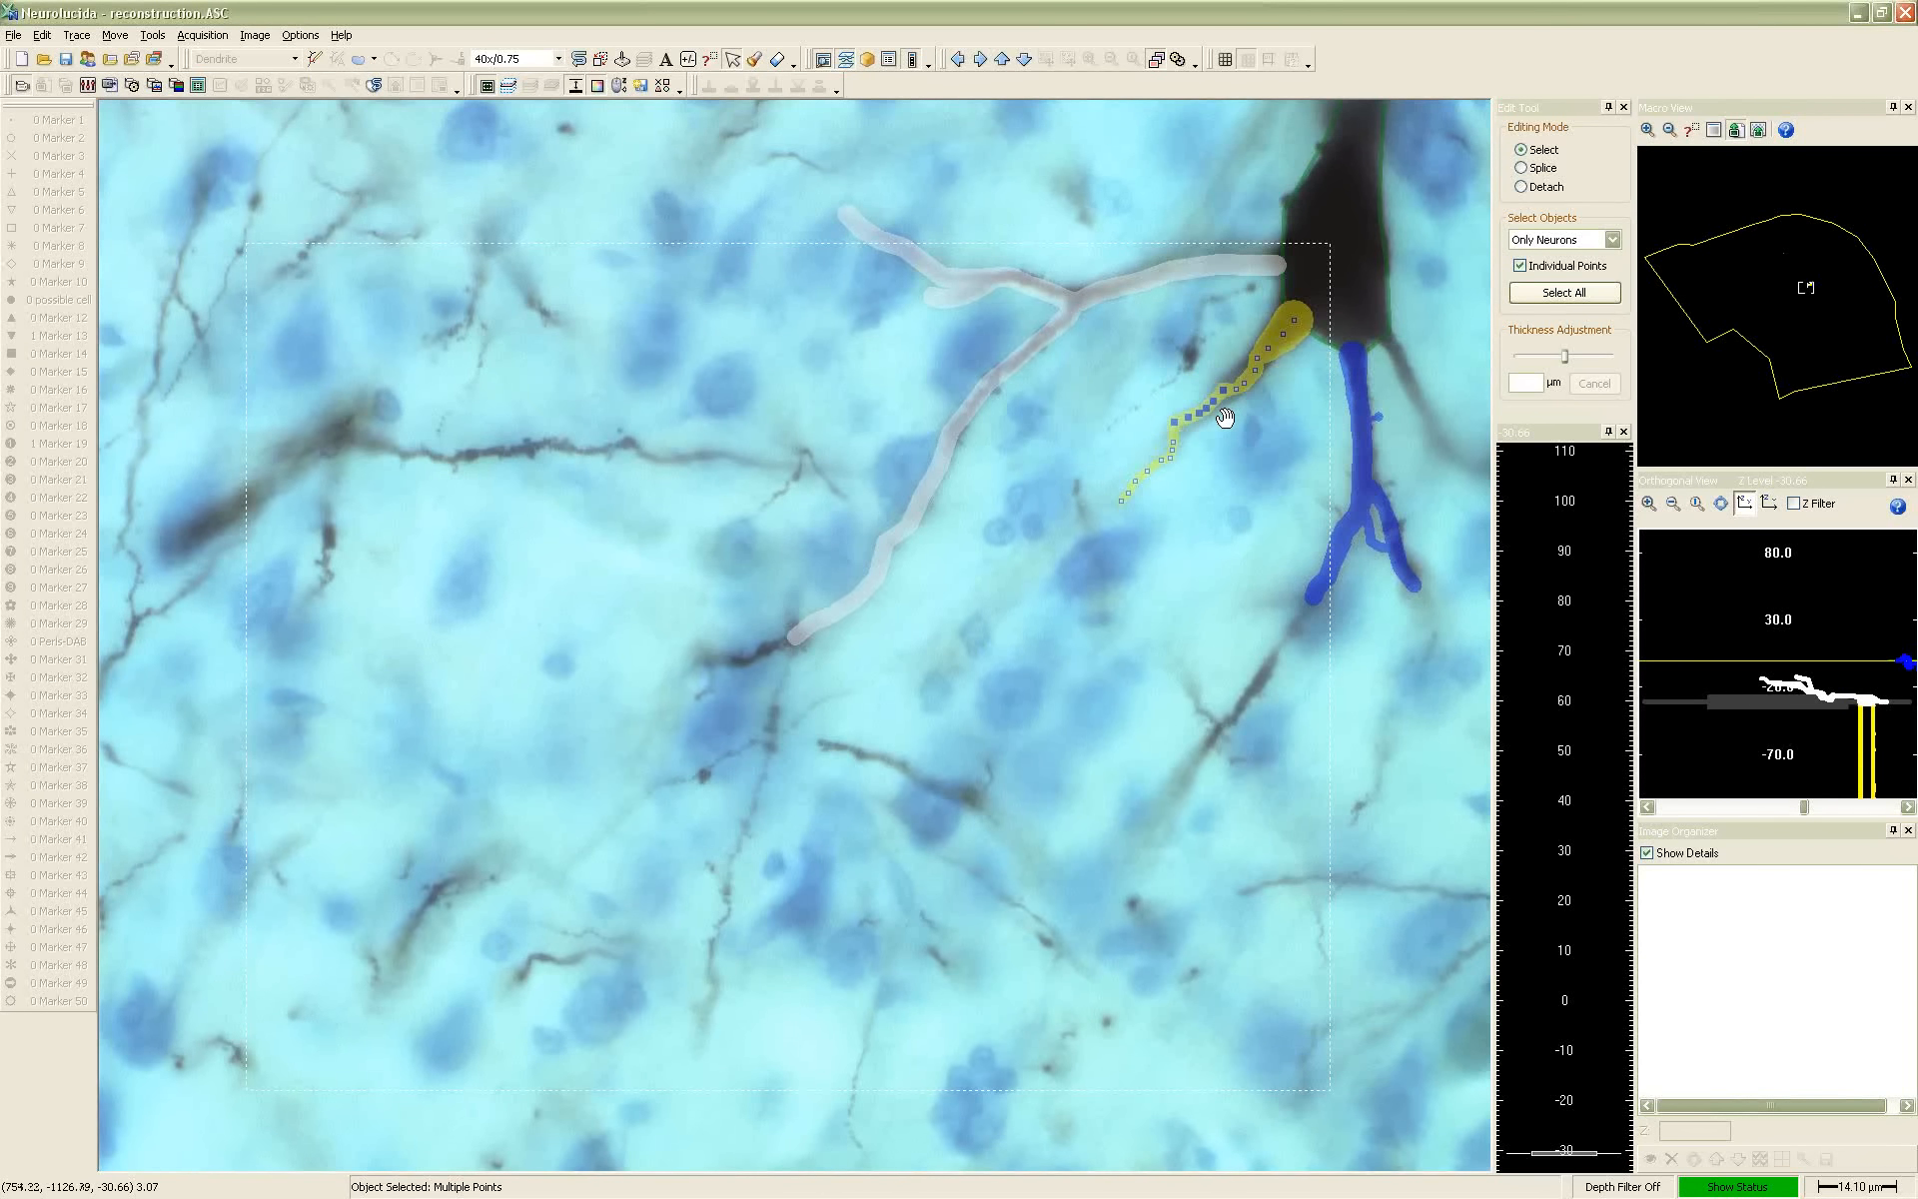
{"action": "left_click", "coordinate": [1227, 424]}
Turn off individual-point selection, select the white and yellow dendrites together, and place both trees into a set named ventral
{"action": "left_click", "coordinate": [1521, 266]}
{"action": "left_click", "coordinate": [1520, 265]}
{"action": "left_click", "coordinate": [1127, 289]}
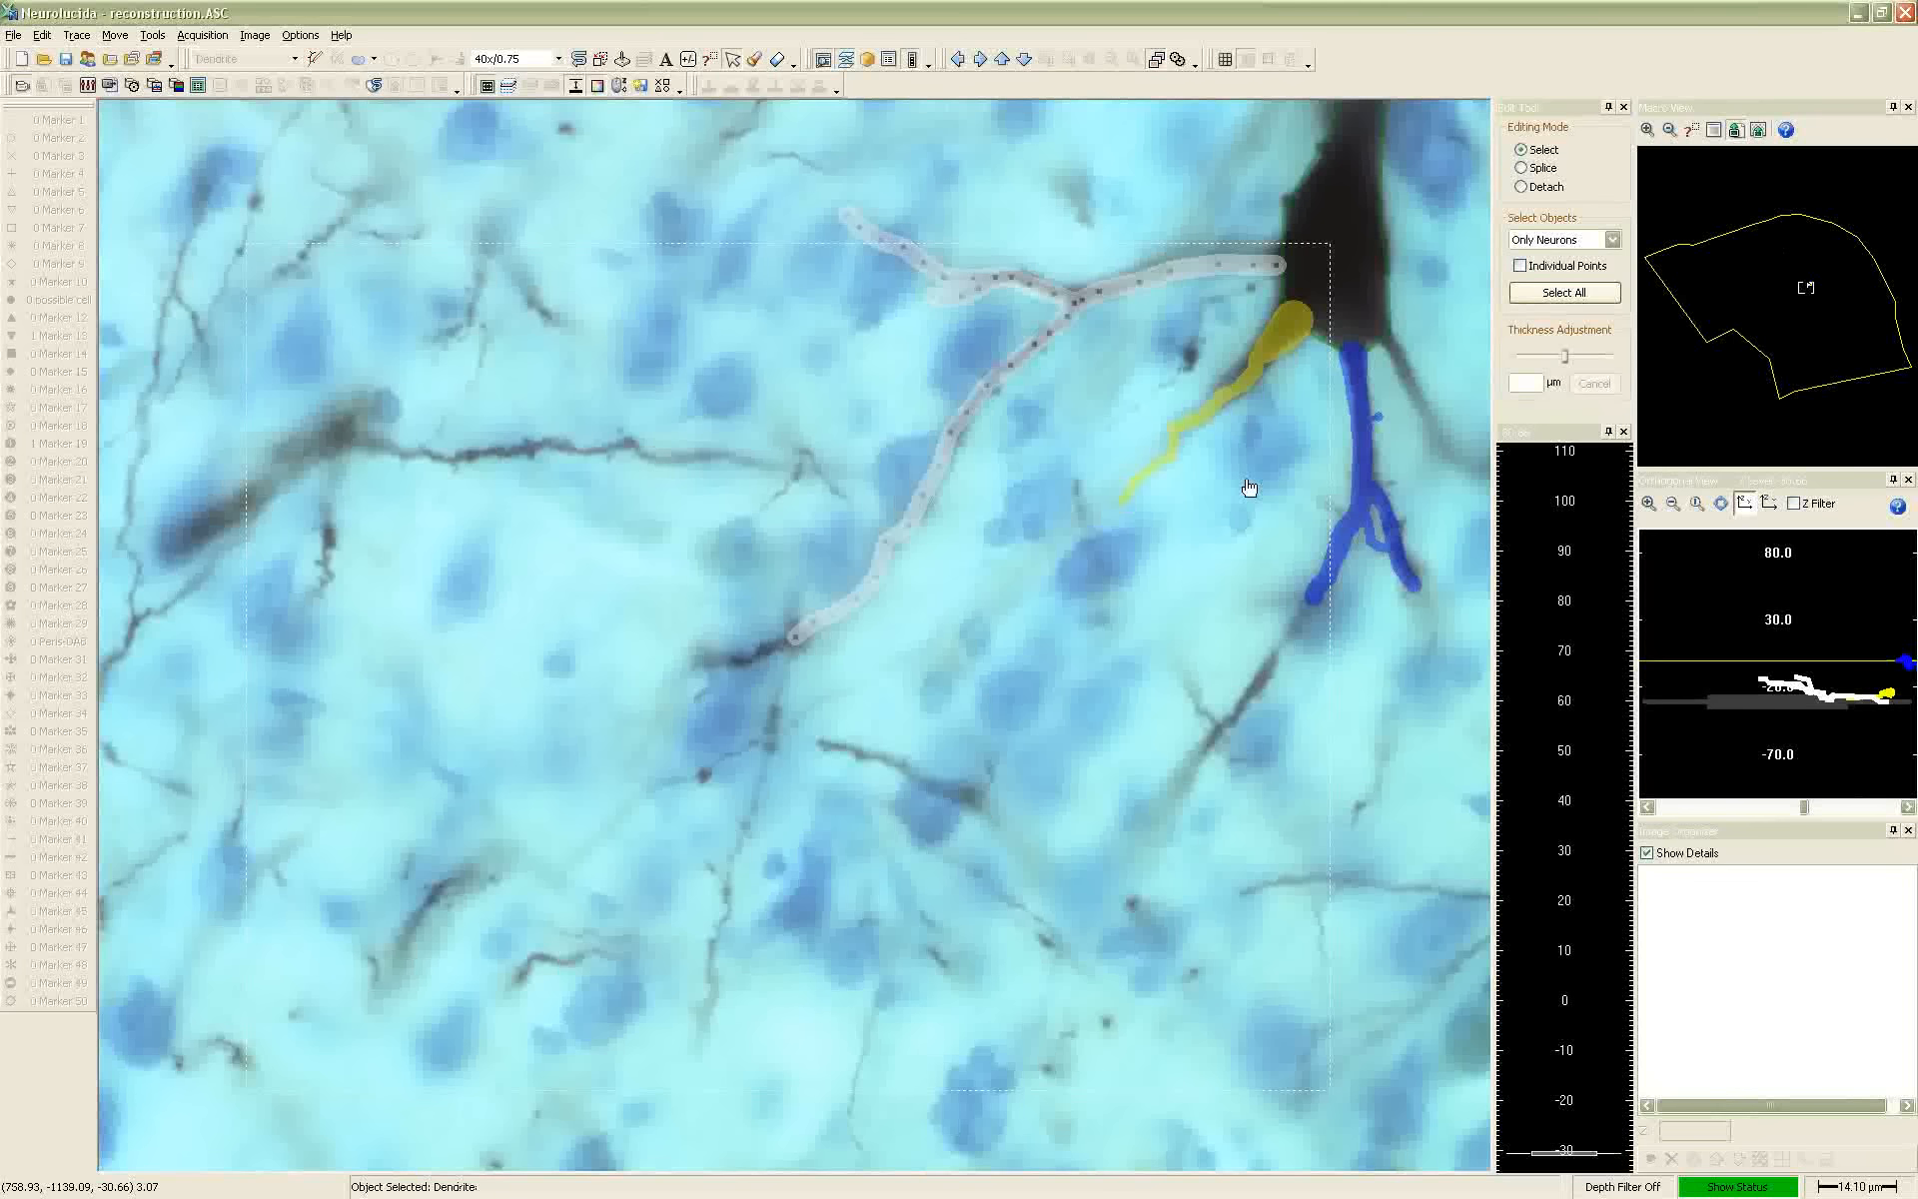
{"action": "left_click", "coordinate": [1236, 407], "text": "ctrl"}
{"action": "mouse_move", "coordinate": [1202, 430]}
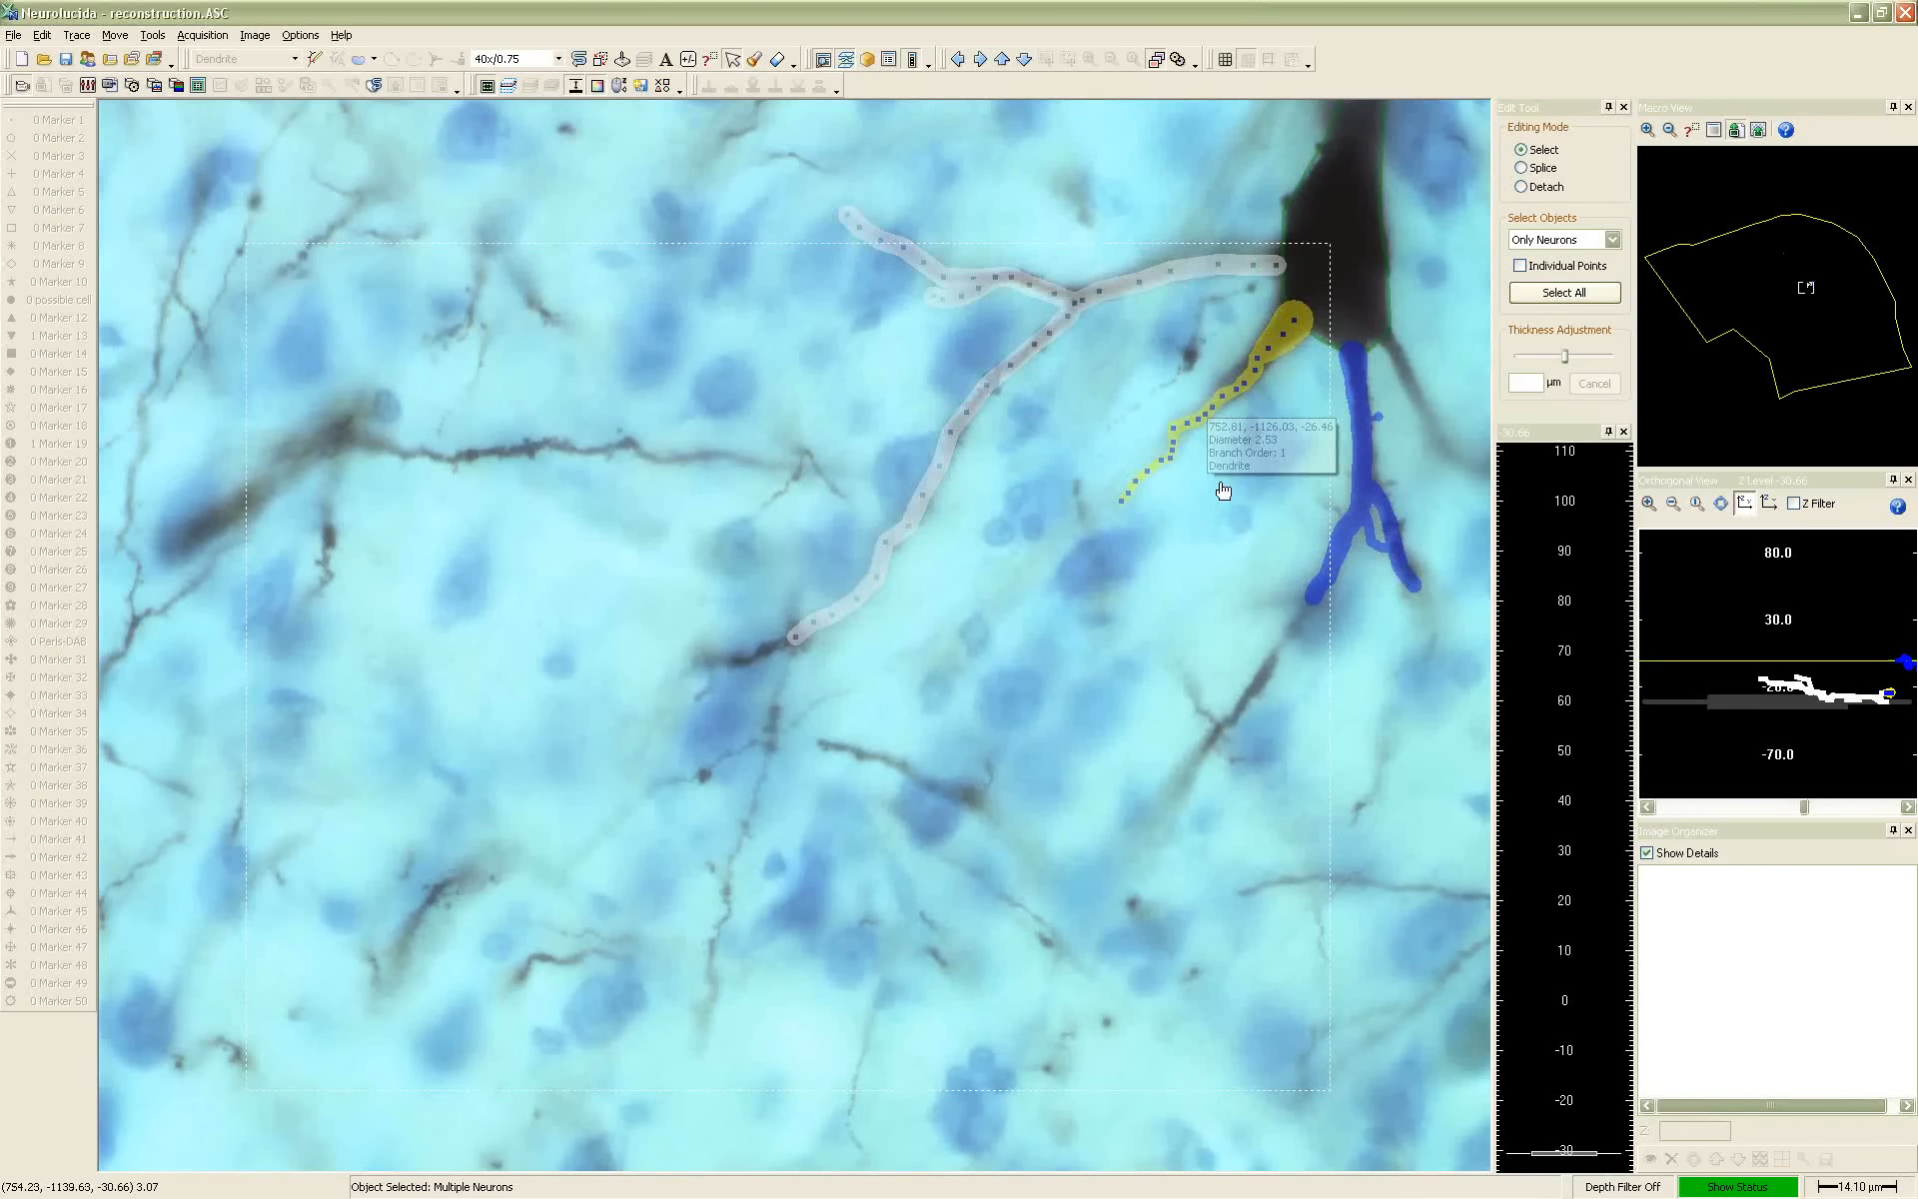
{"action": "right_click", "coordinate": [1093, 516]}
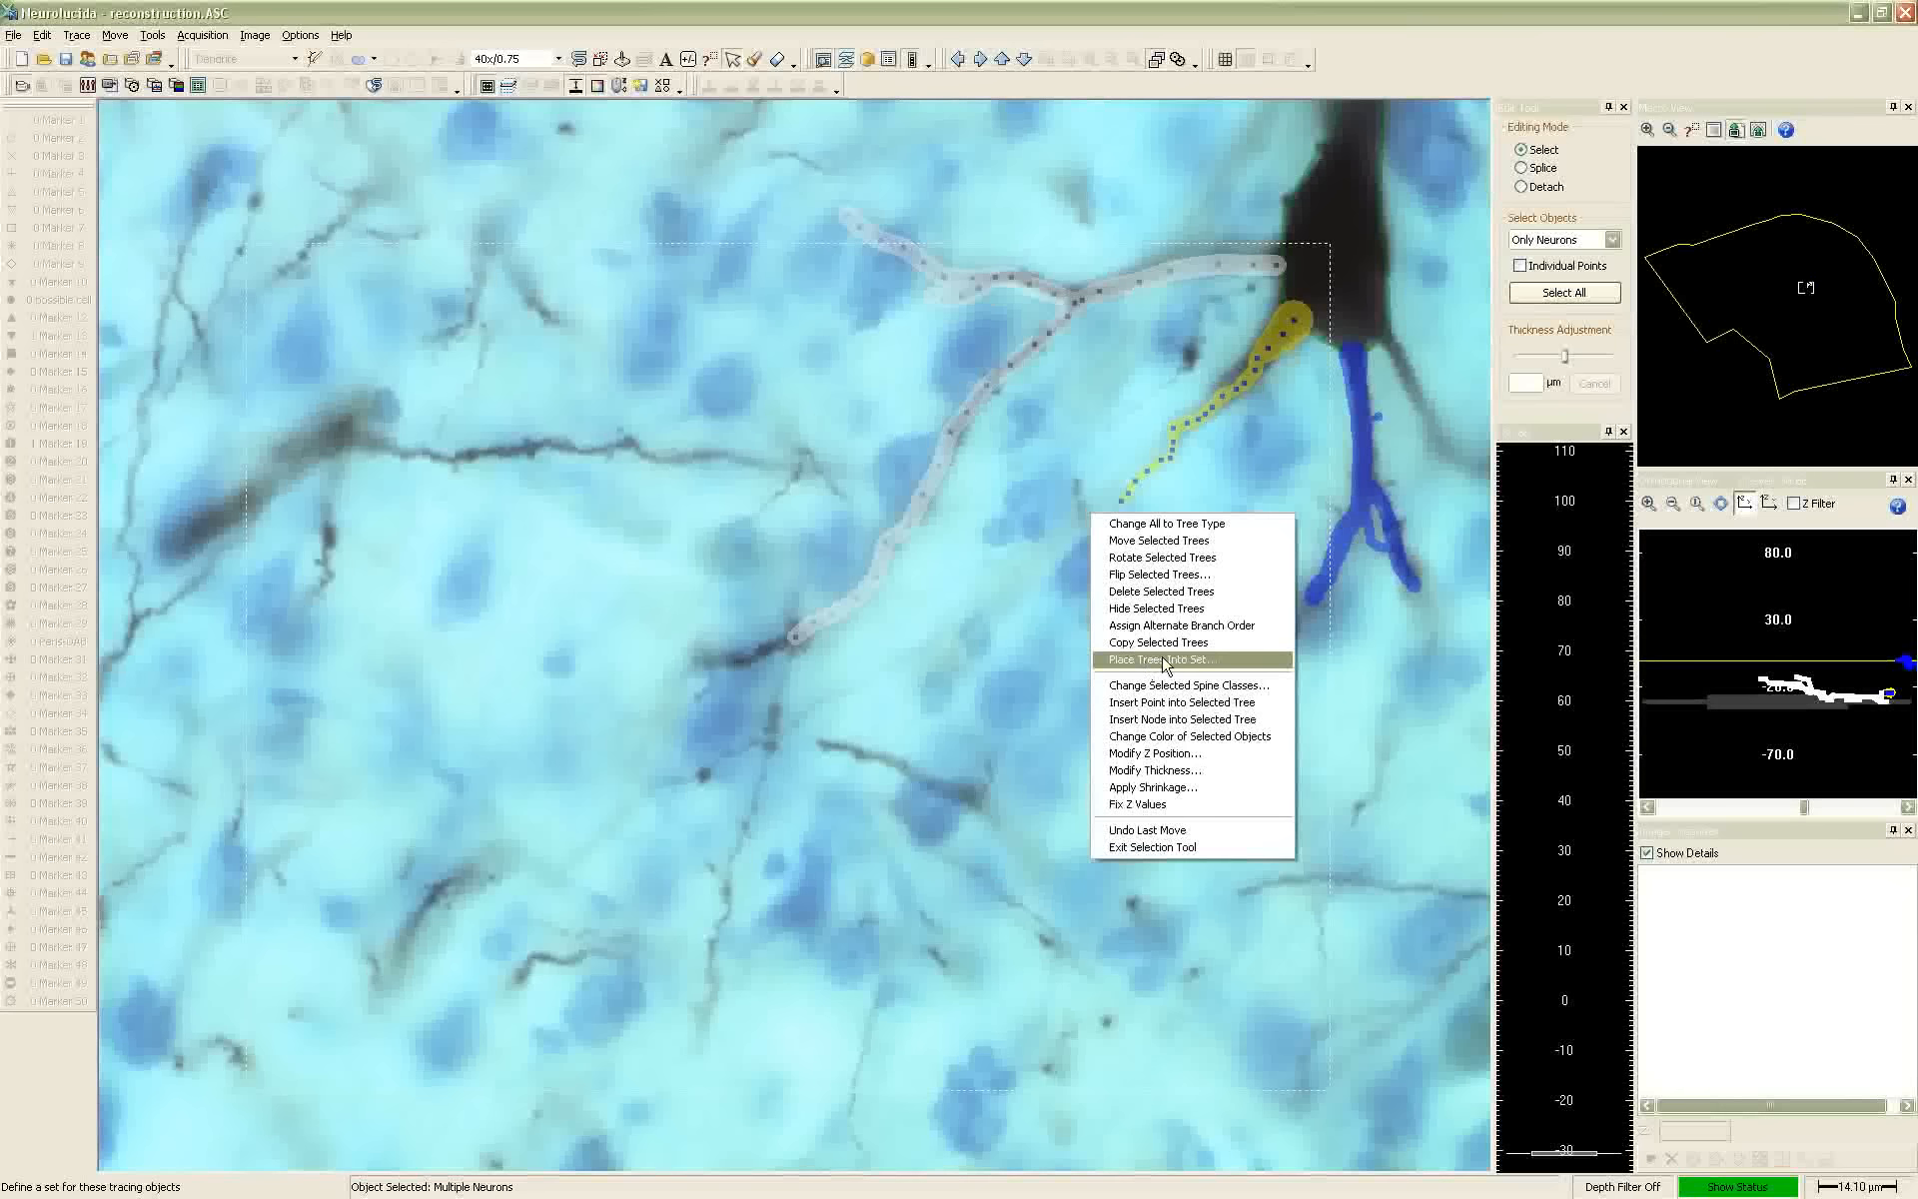
{"action": "left_click", "coordinate": [1159, 663]}
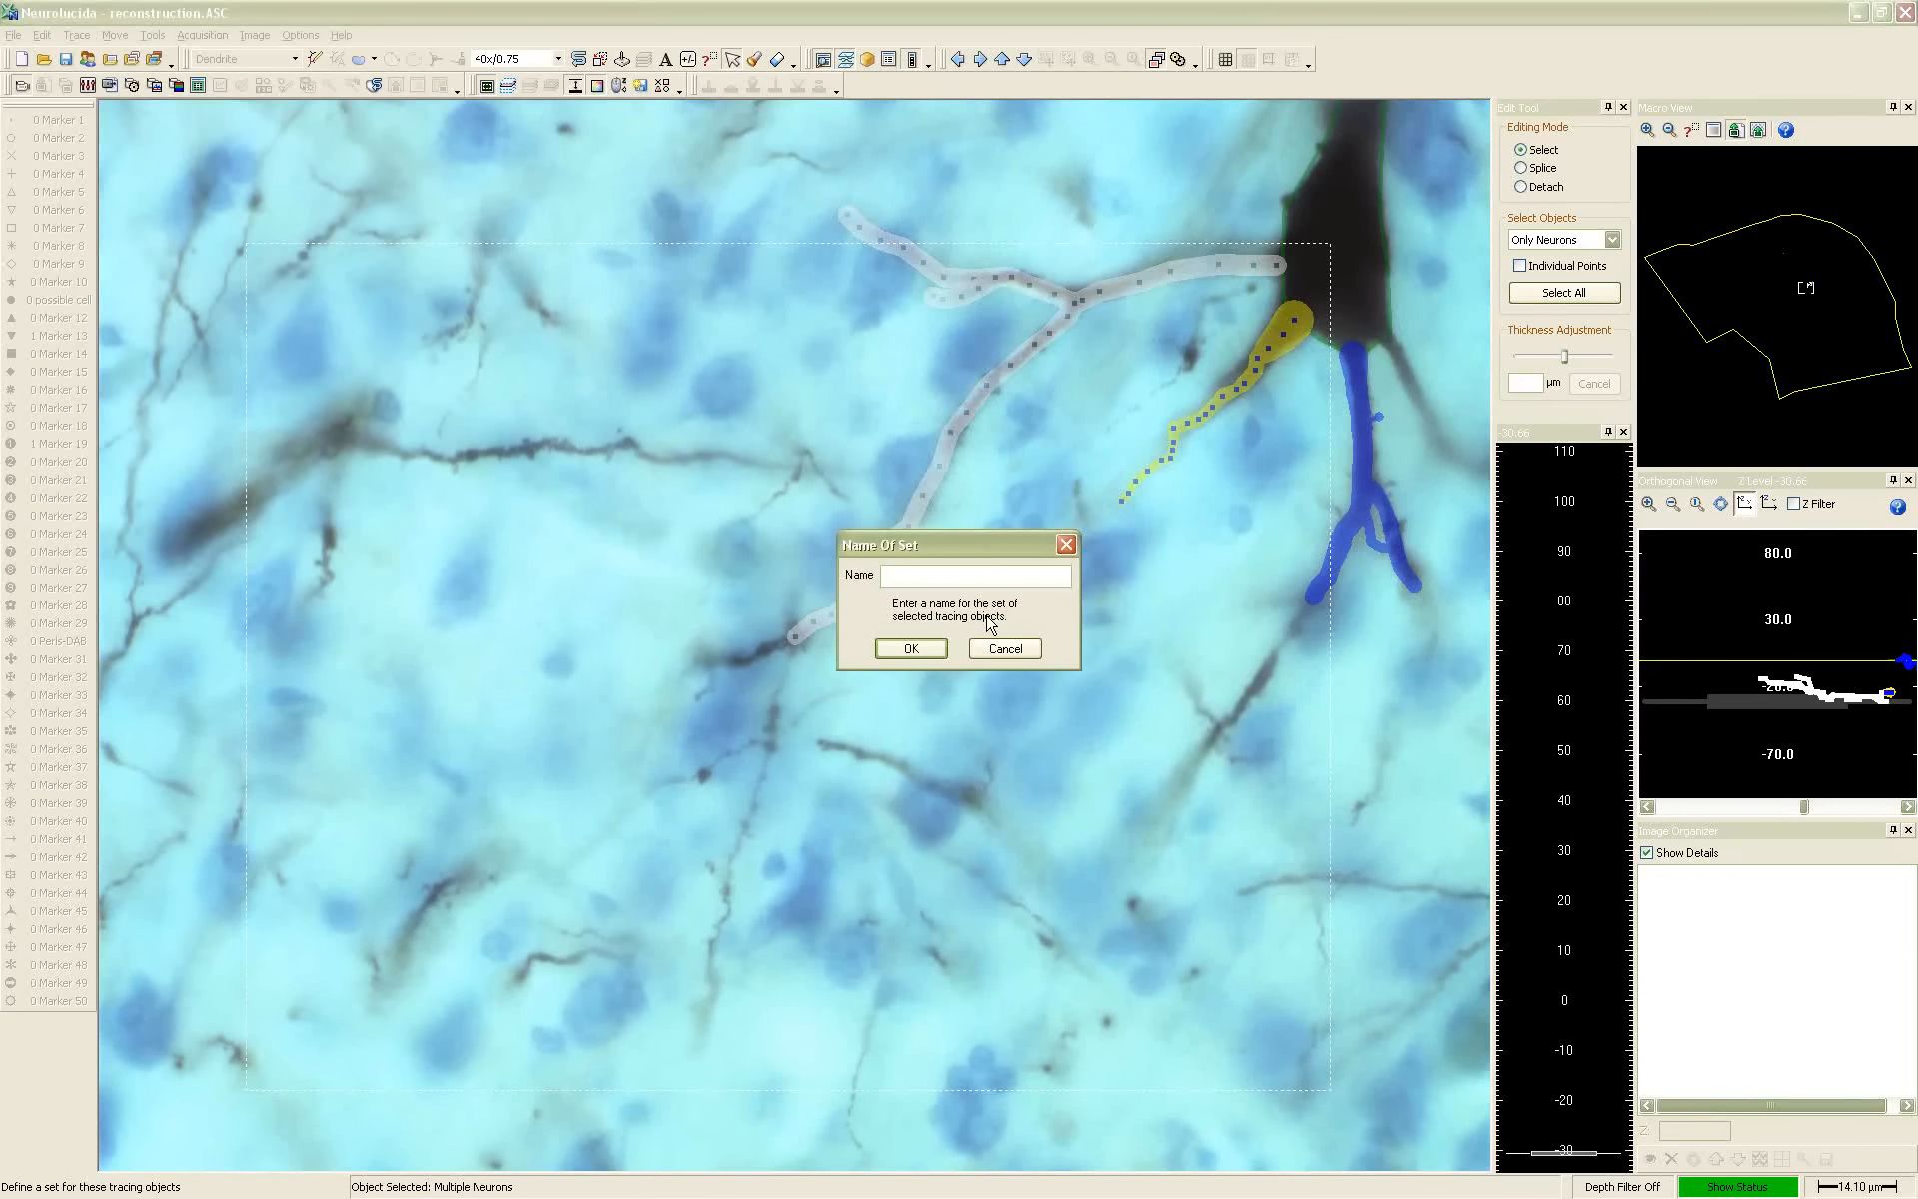
{"action": "type", "text": "ventral"}
{"action": "key", "text": "Return"}
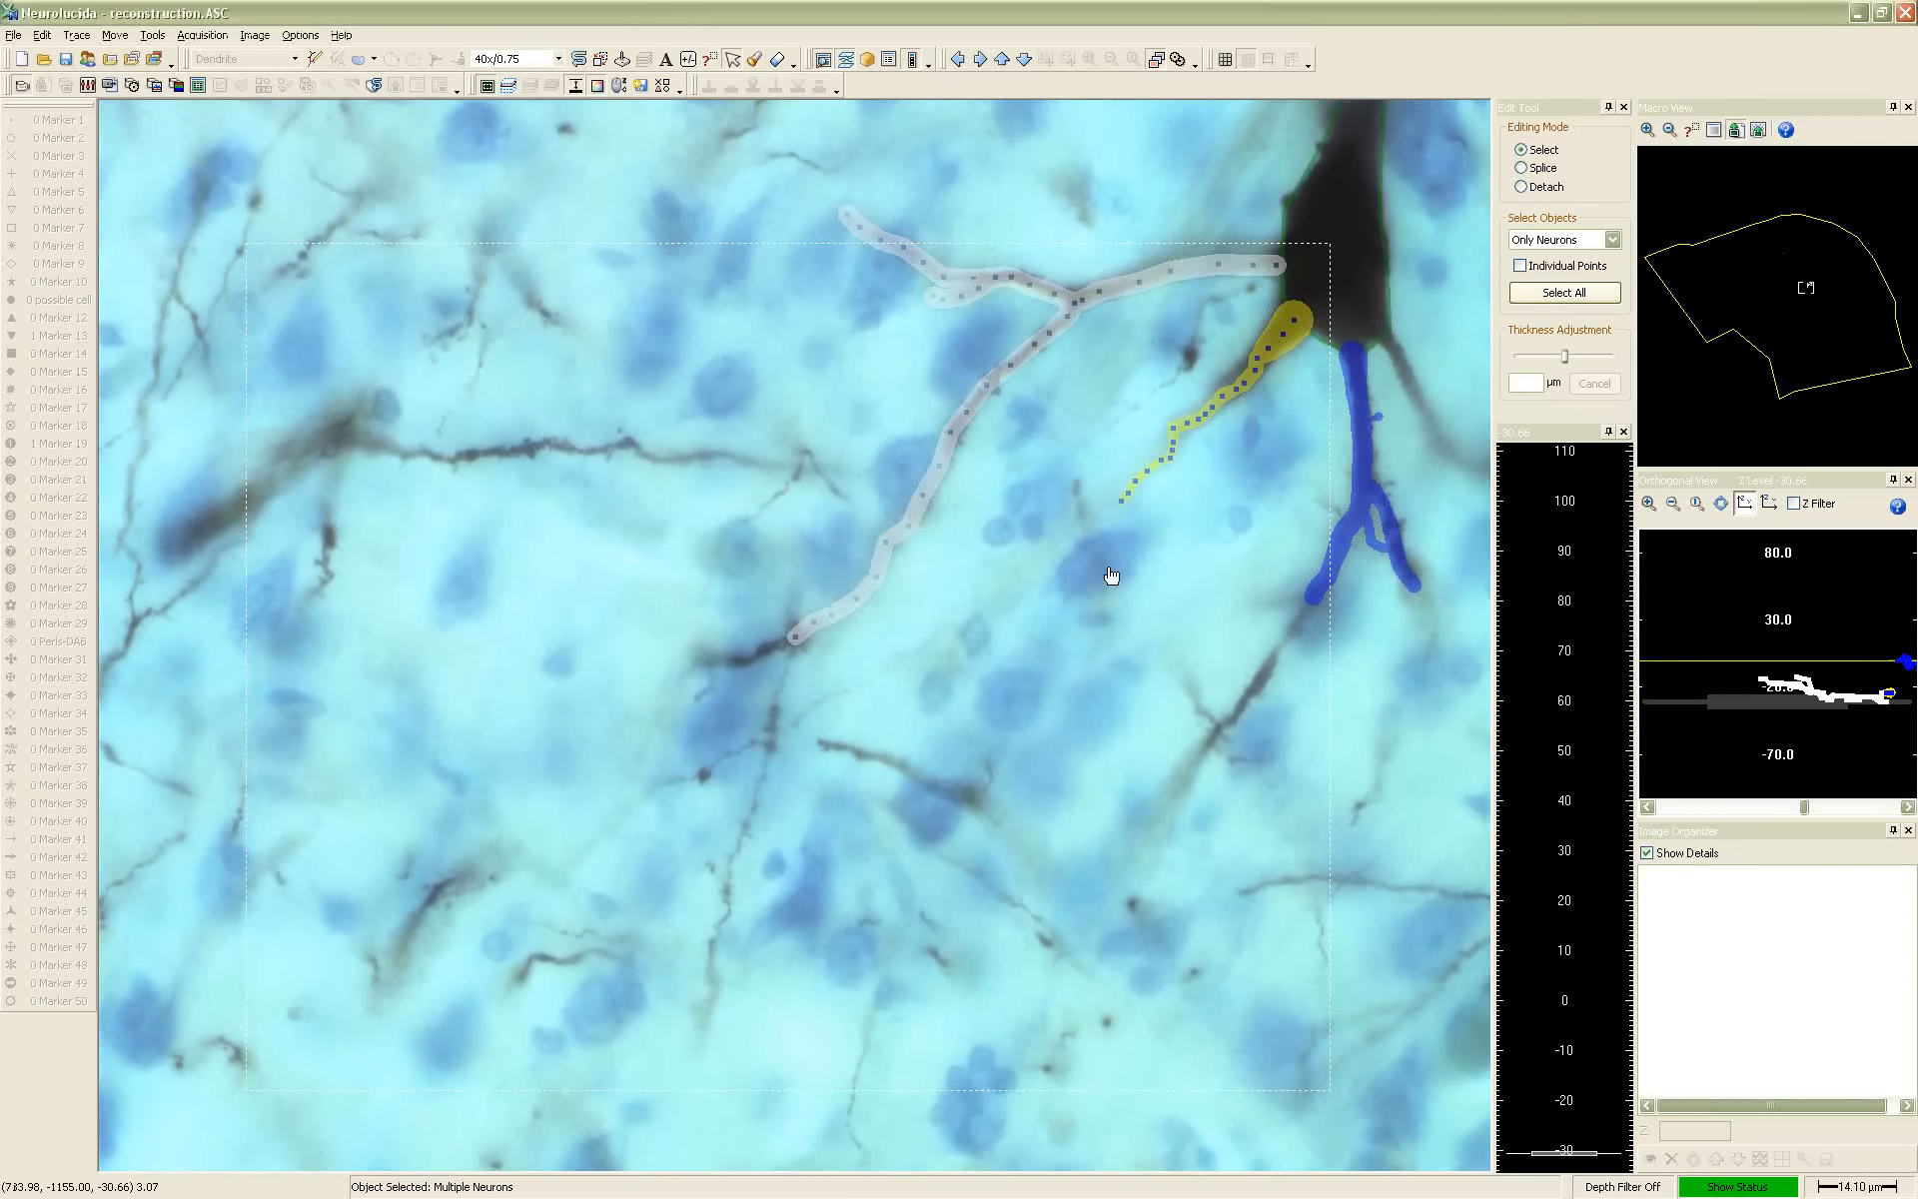
Select the blue dendrite below the cell body and place it into the set named ventral
{"action": "left_click", "coordinate": [1365, 485]}
{"action": "right_click", "coordinate": [1361, 480]}
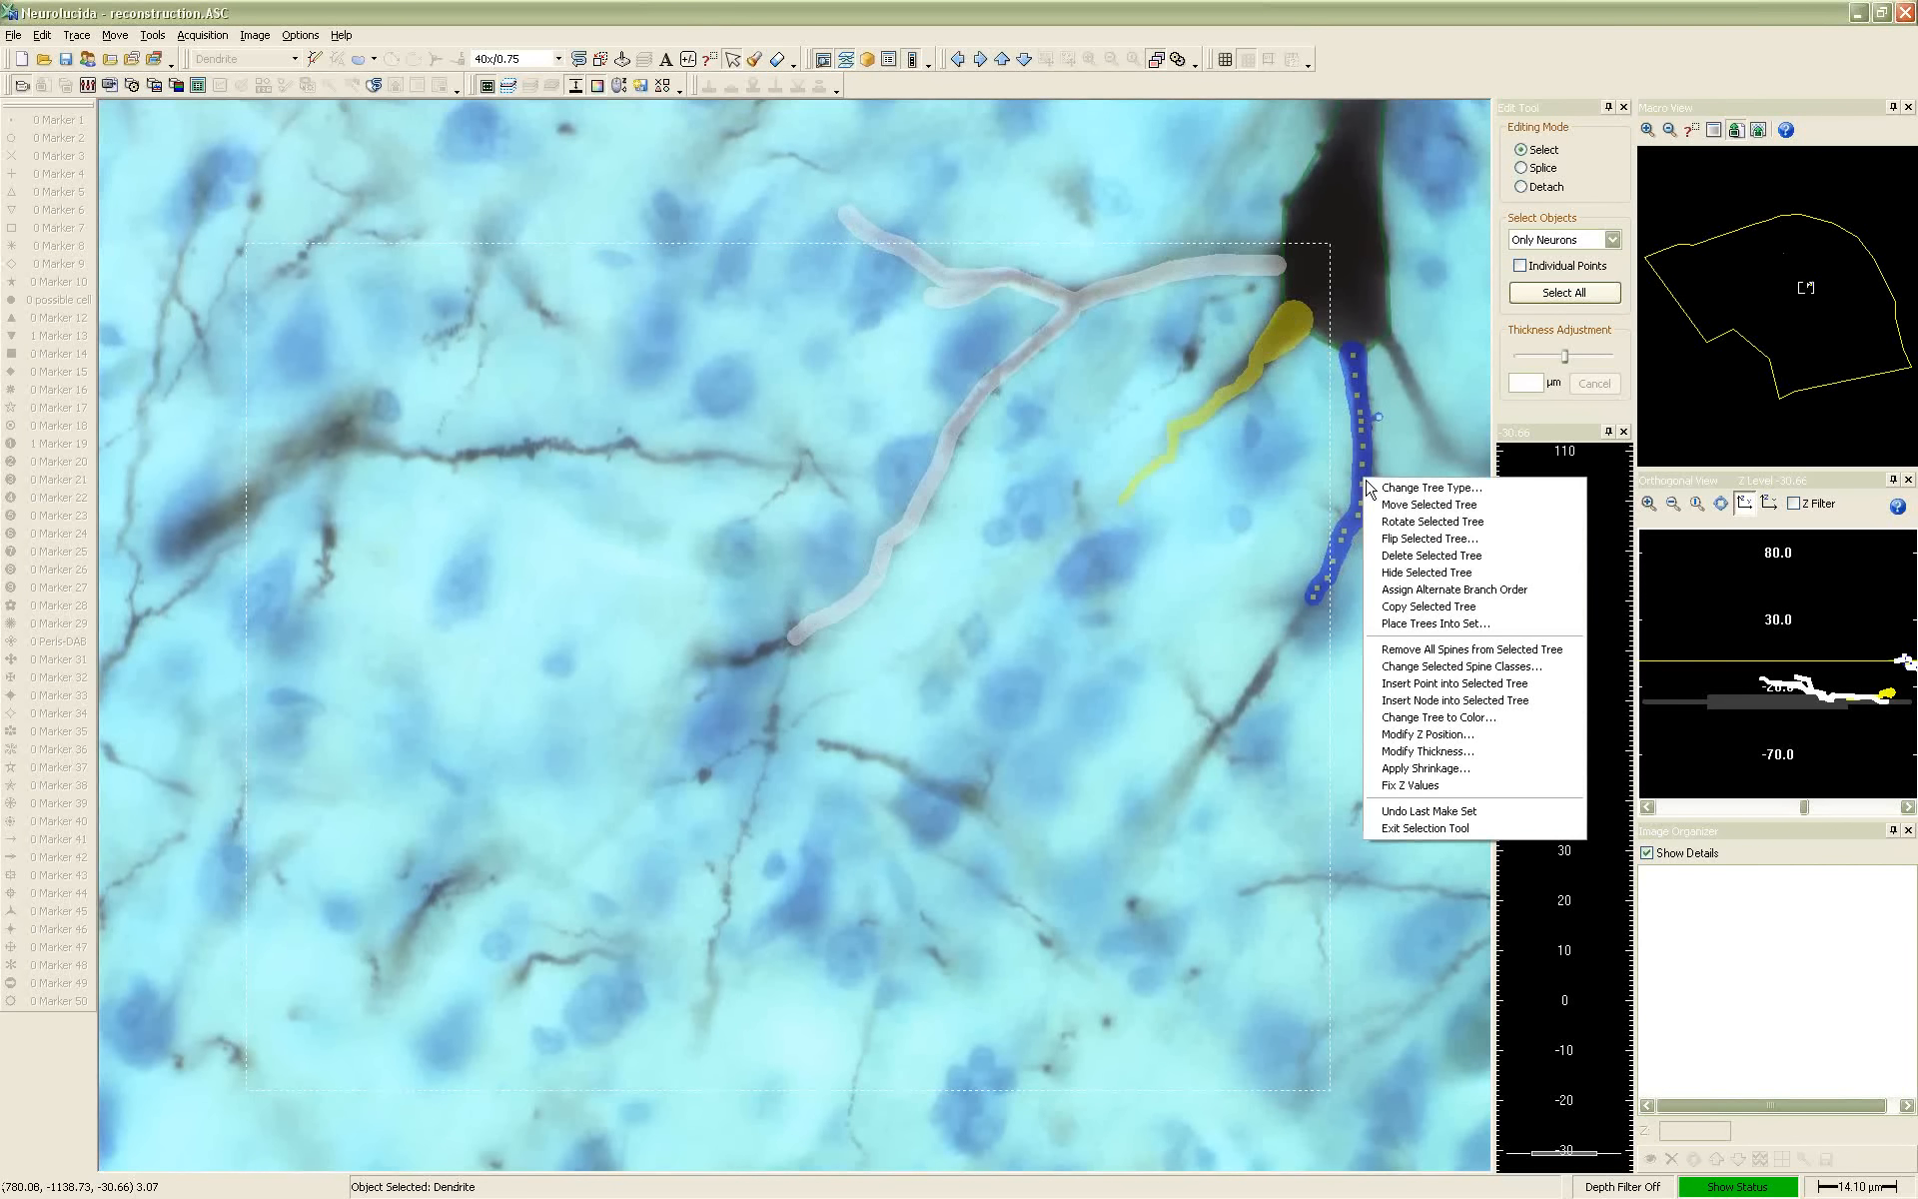
{"action": "left_click", "coordinate": [1400, 632]}
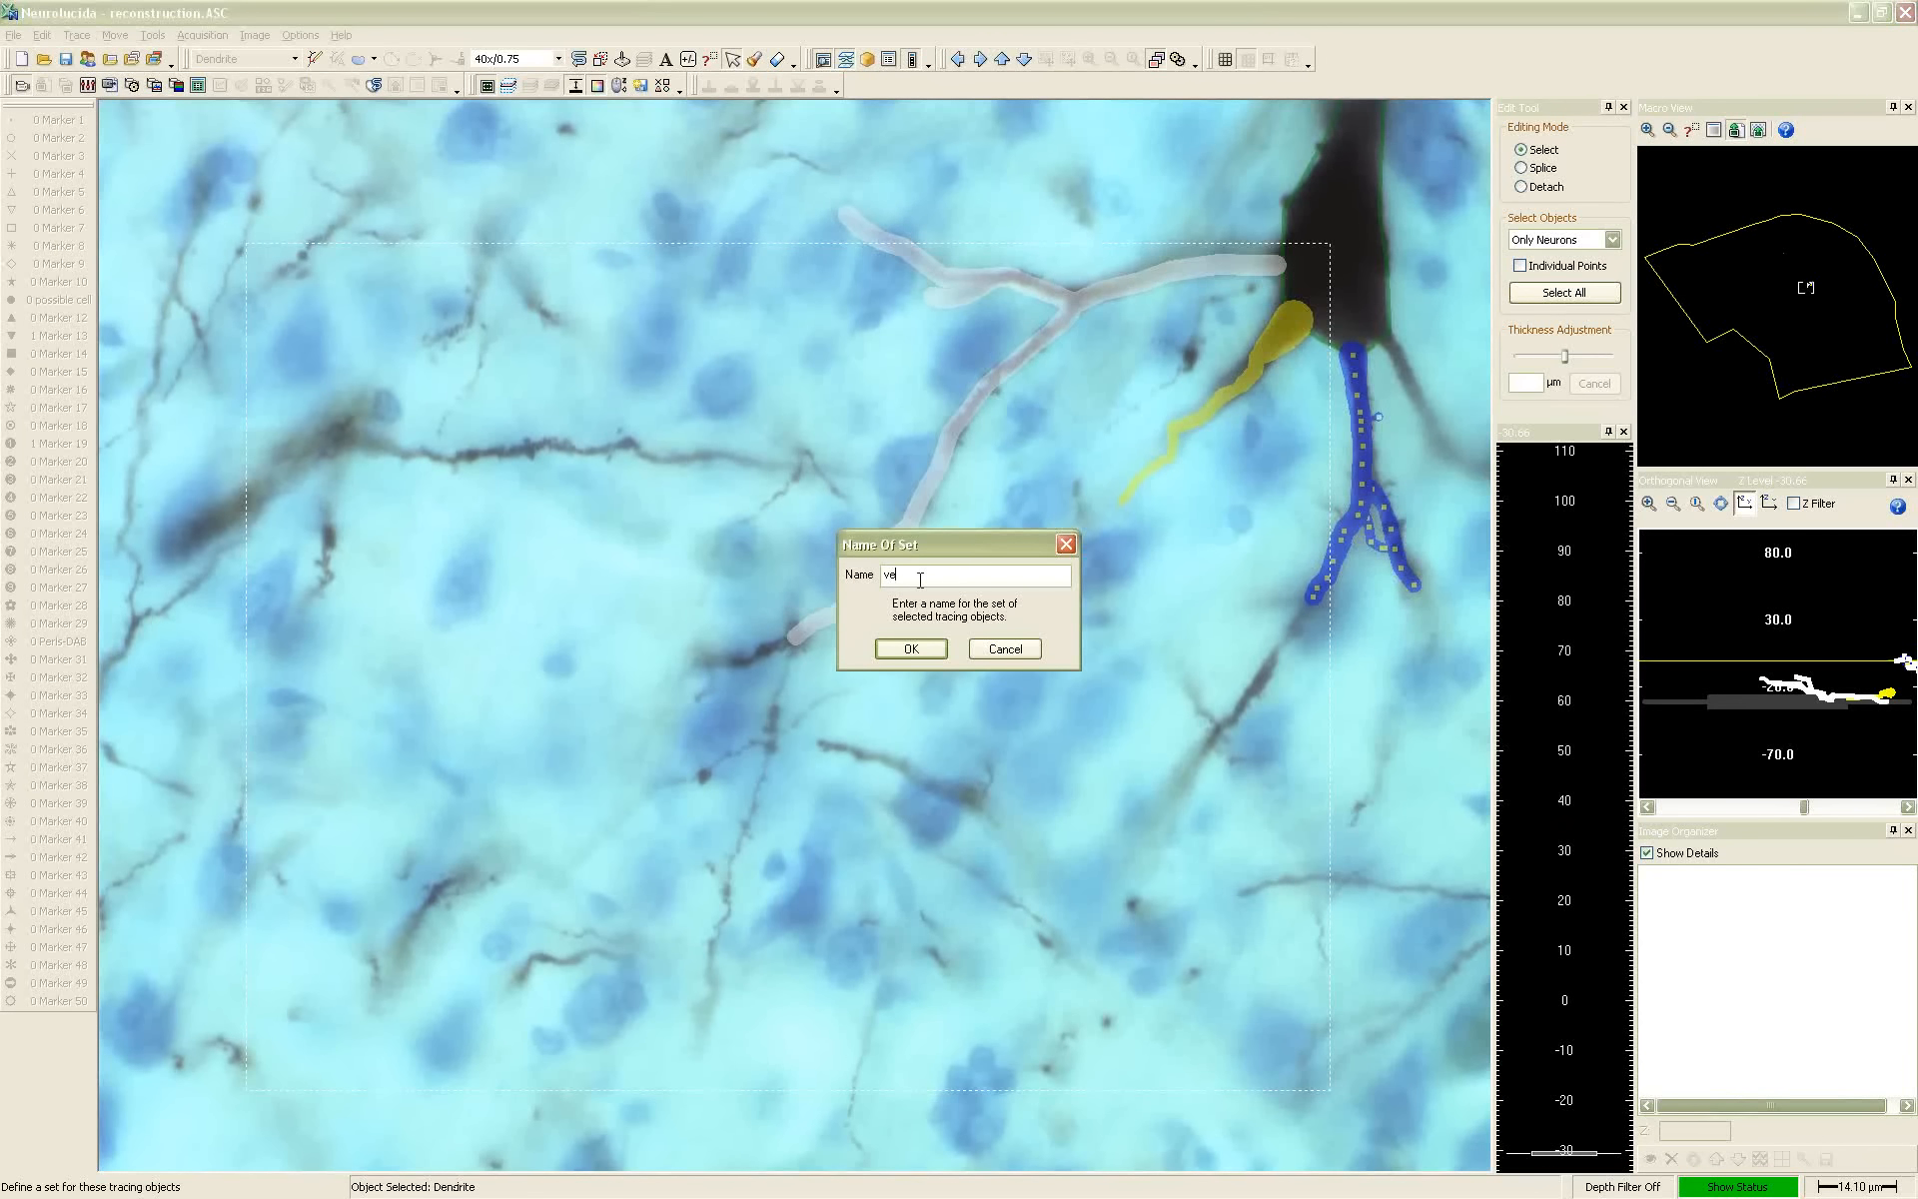
{"action": "type", "text": "ventral"}
{"action": "left_click", "coordinate": [911, 652]}
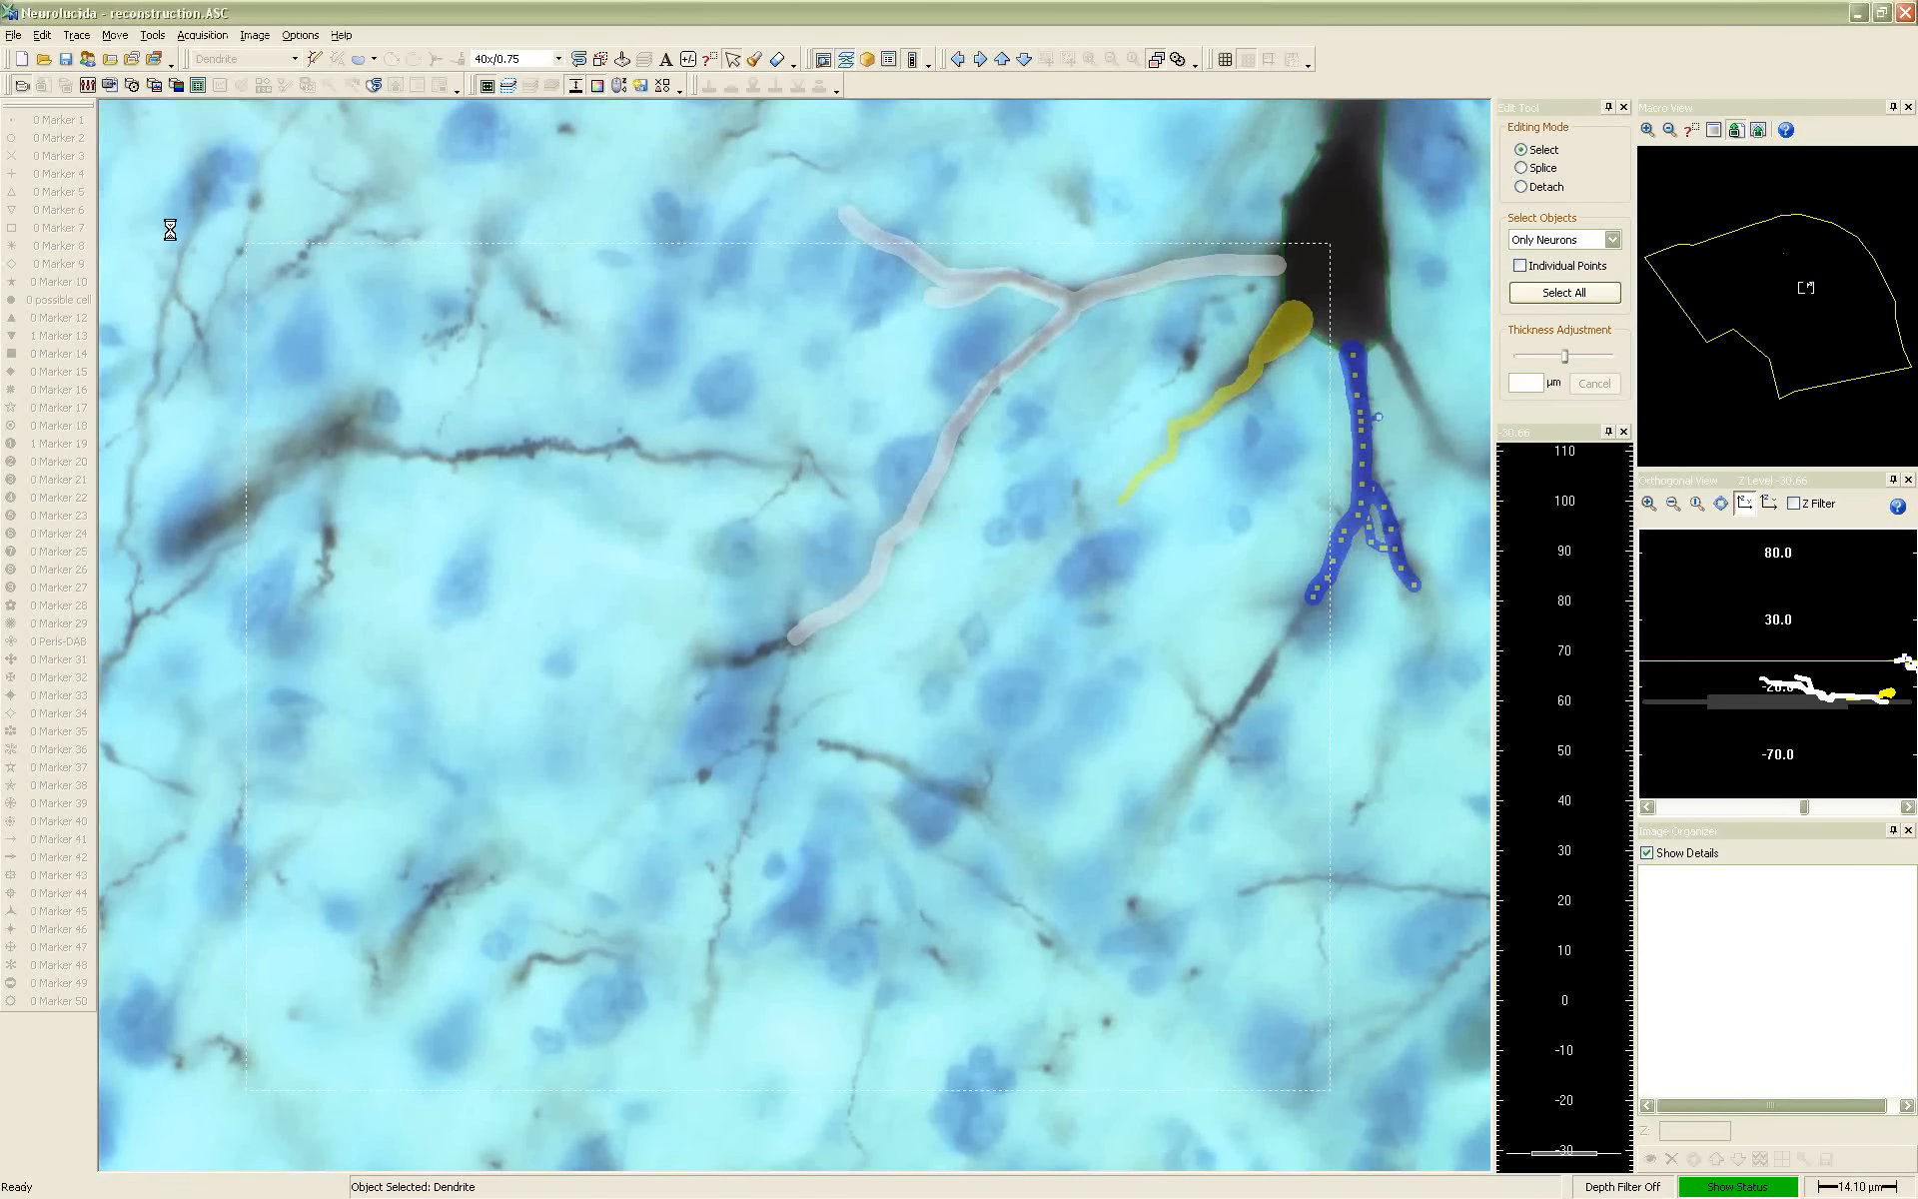
Switch to Neurolucida Explorer and run a Branched Structure Analysis with Dendrite Totals on the dorsal dendrites set
{"action": "key", "text": "alt+Tab"}
{"action": "key", "text": "alt+Tab"}
{"action": "key", "text": "alt+Tab"}
{"action": "key", "text": "alt+Tab"}
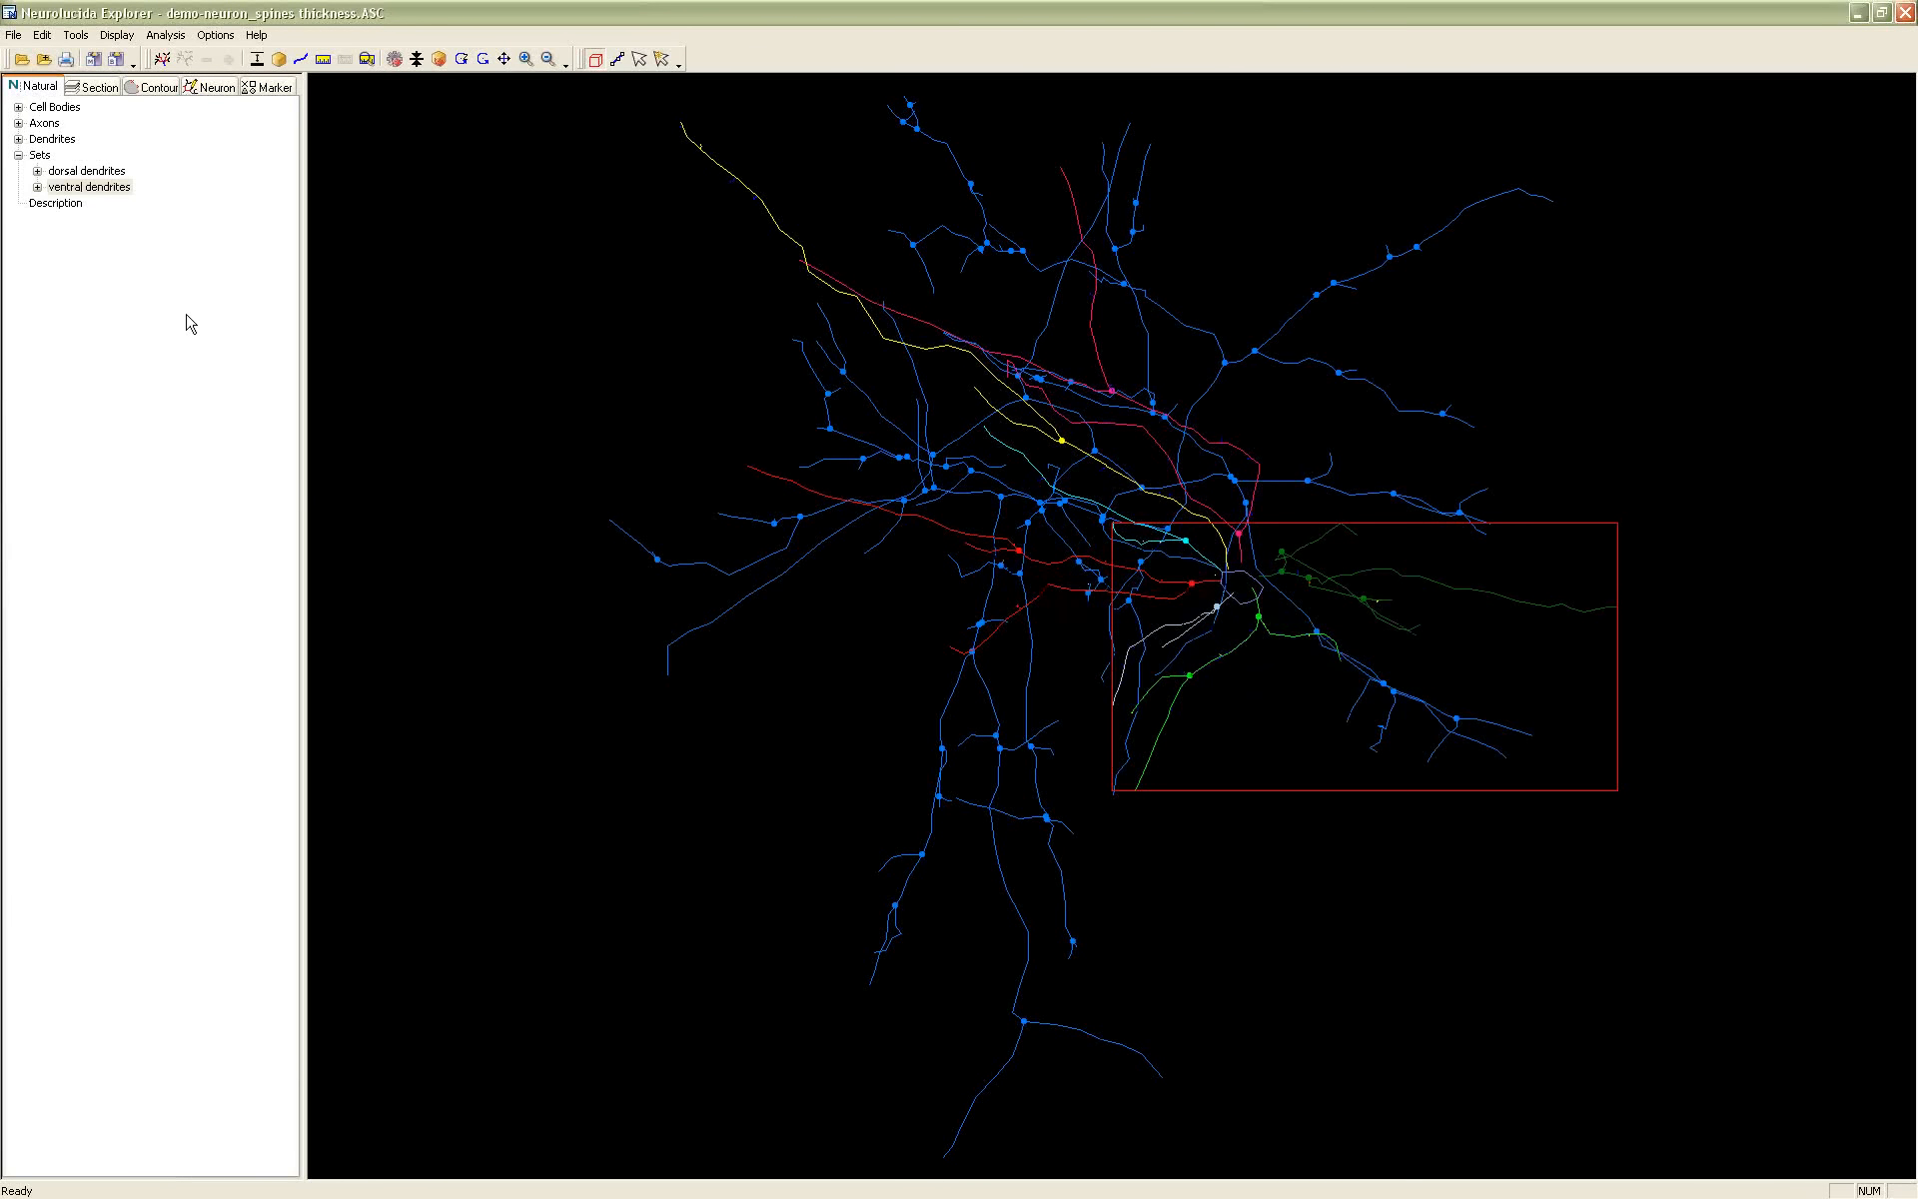
{"action": "left_click", "coordinate": [88, 171]}
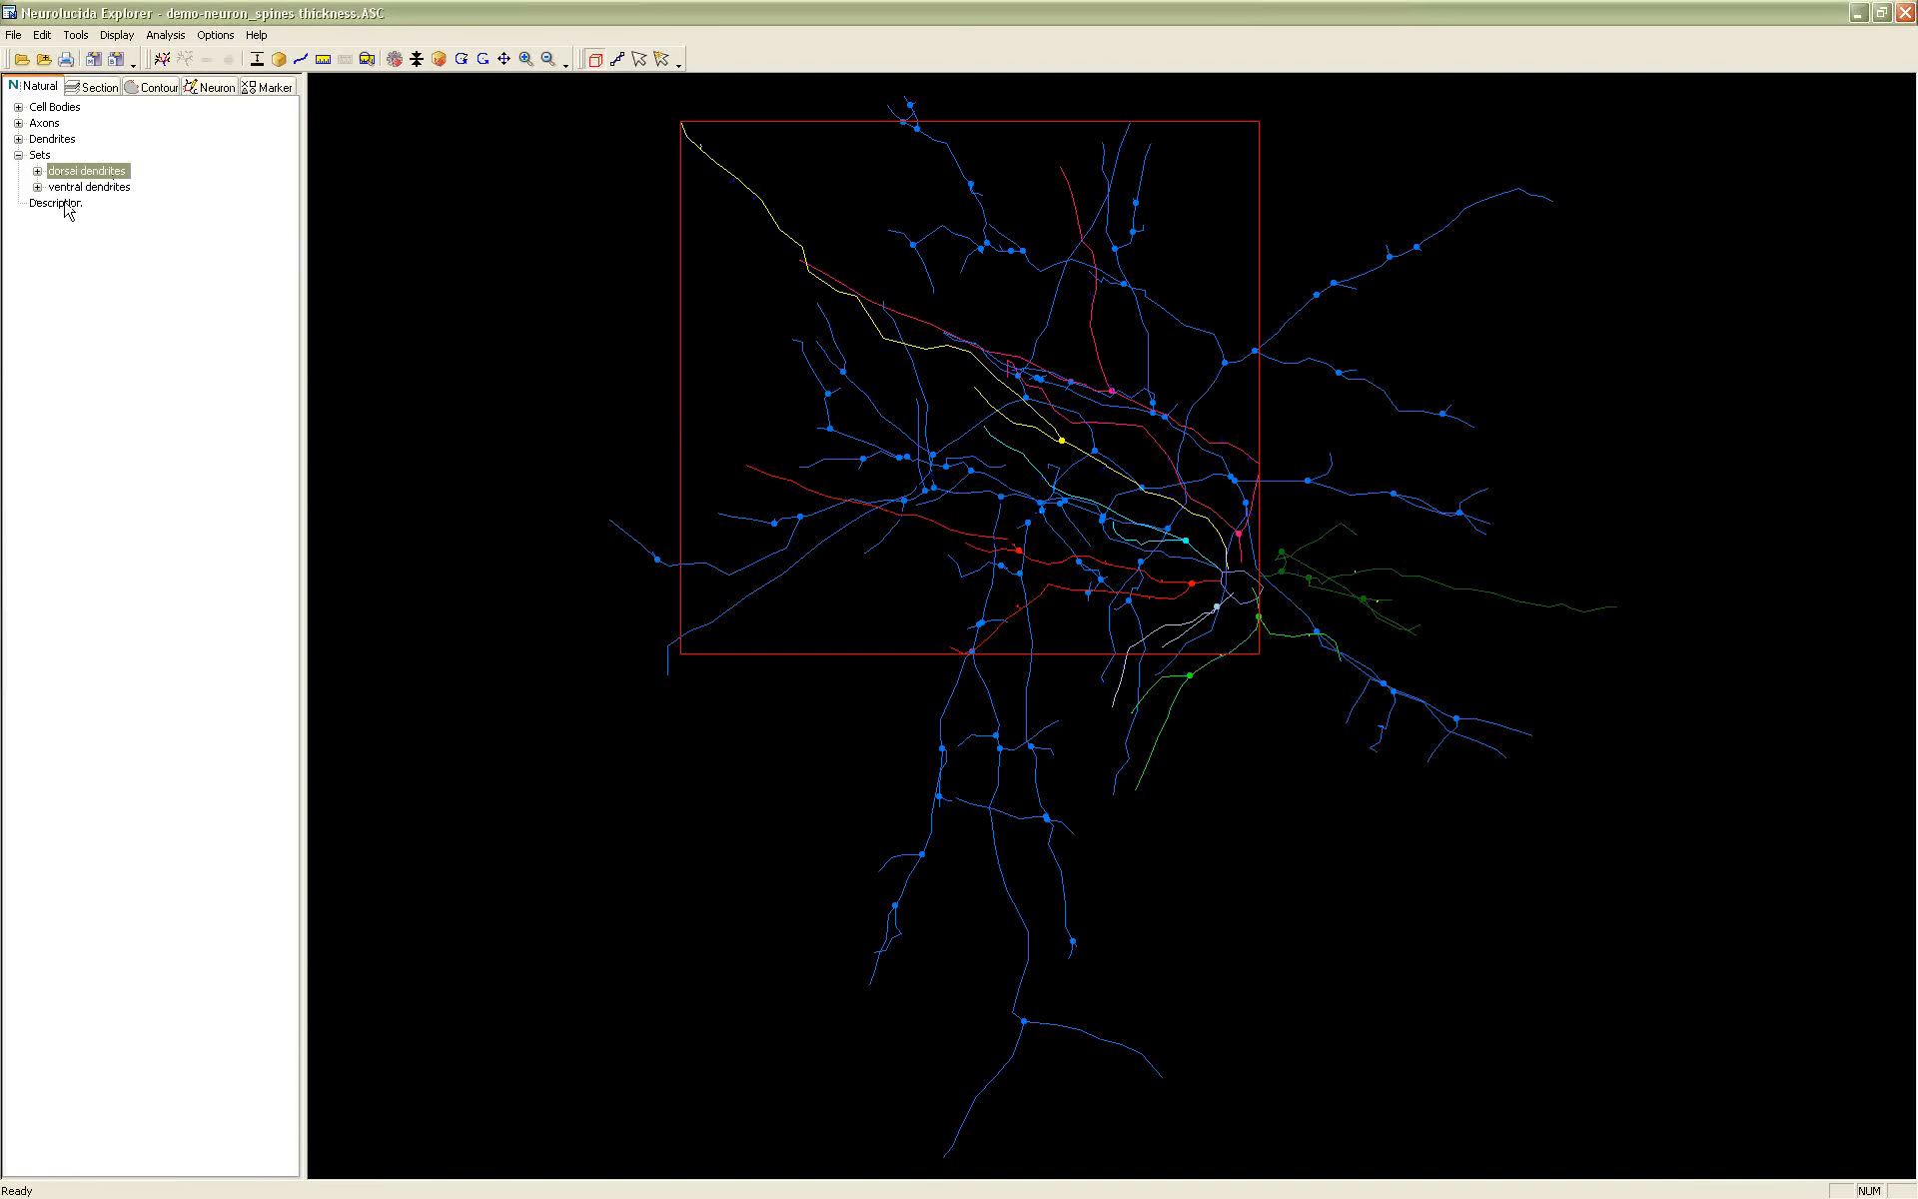
{"action": "left_click", "coordinate": [165, 35]}
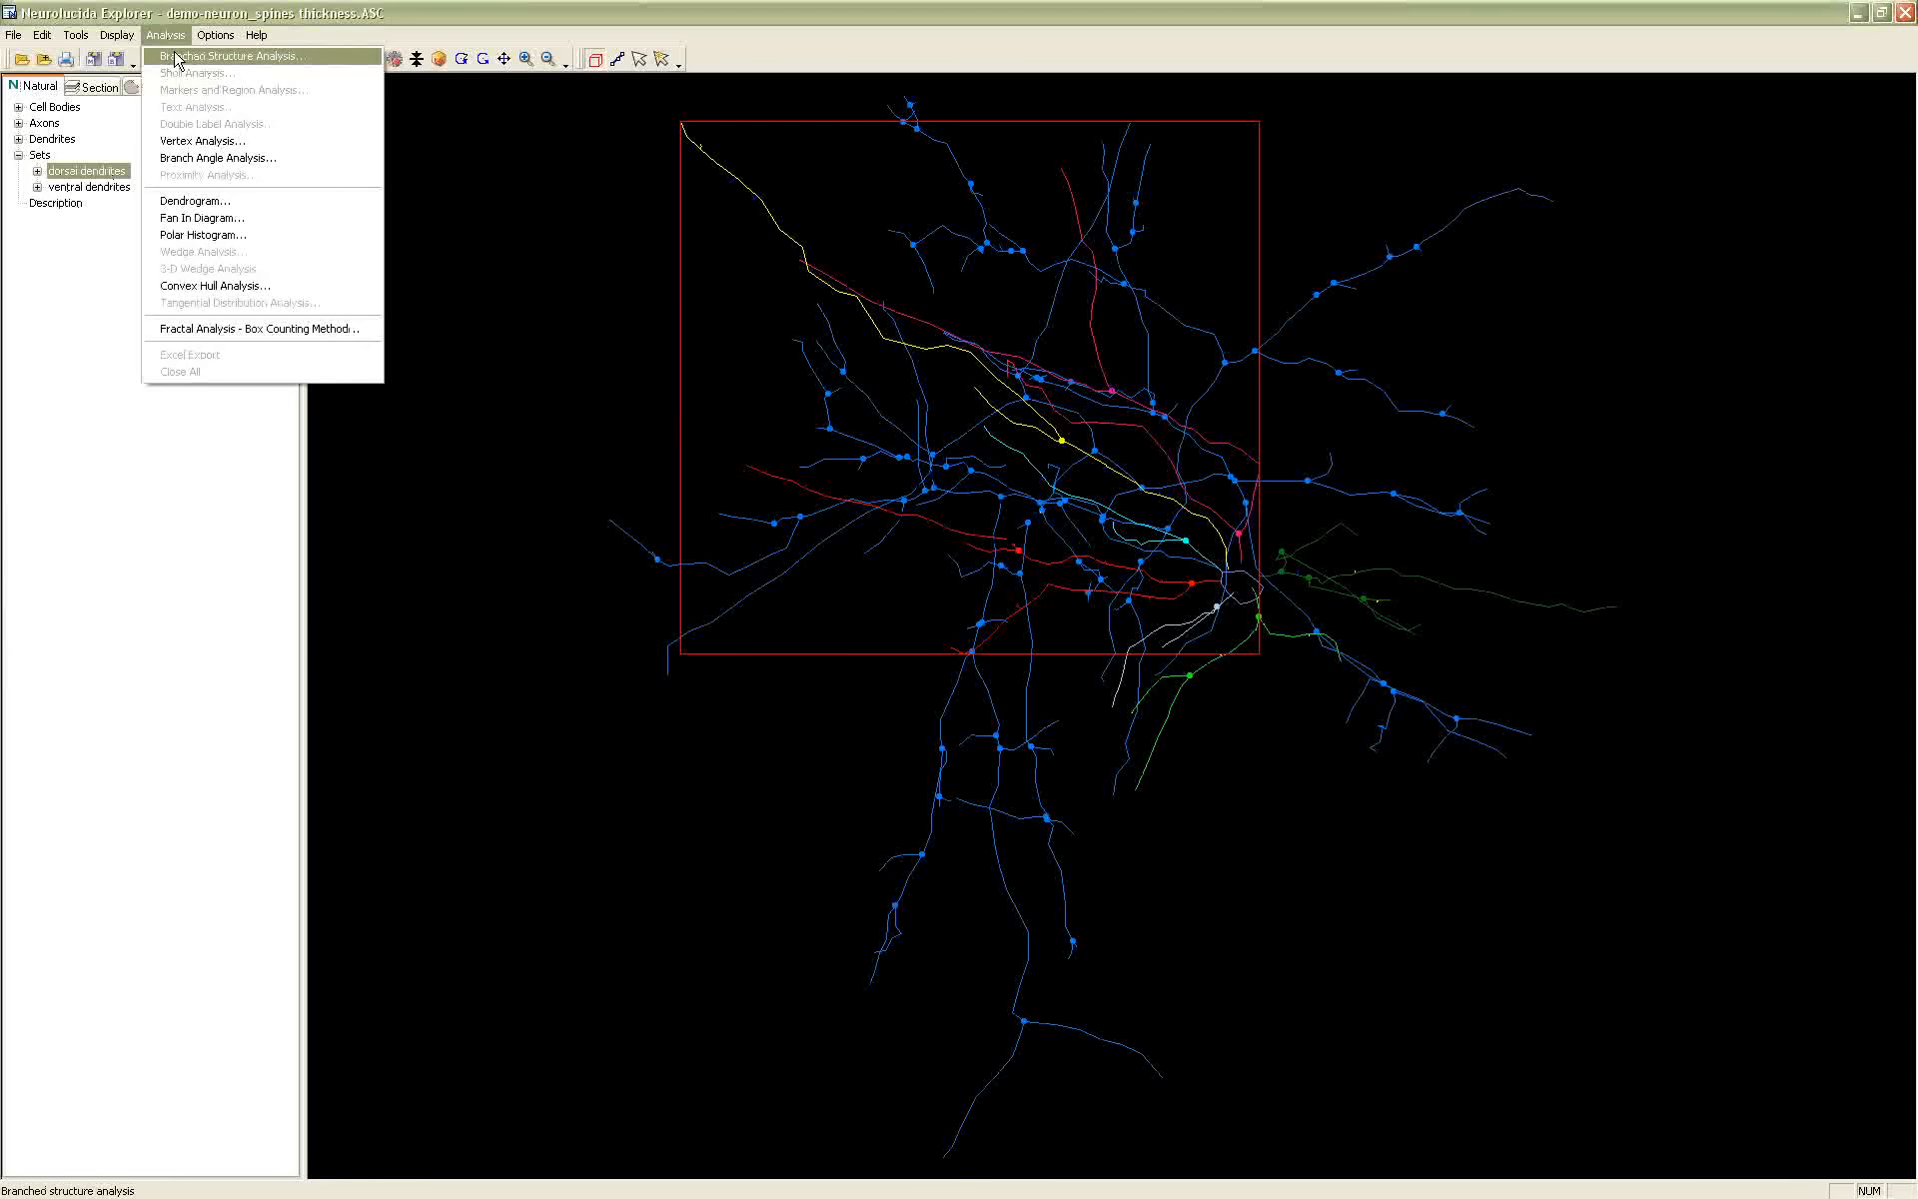
{"action": "left_click", "coordinate": [175, 58]}
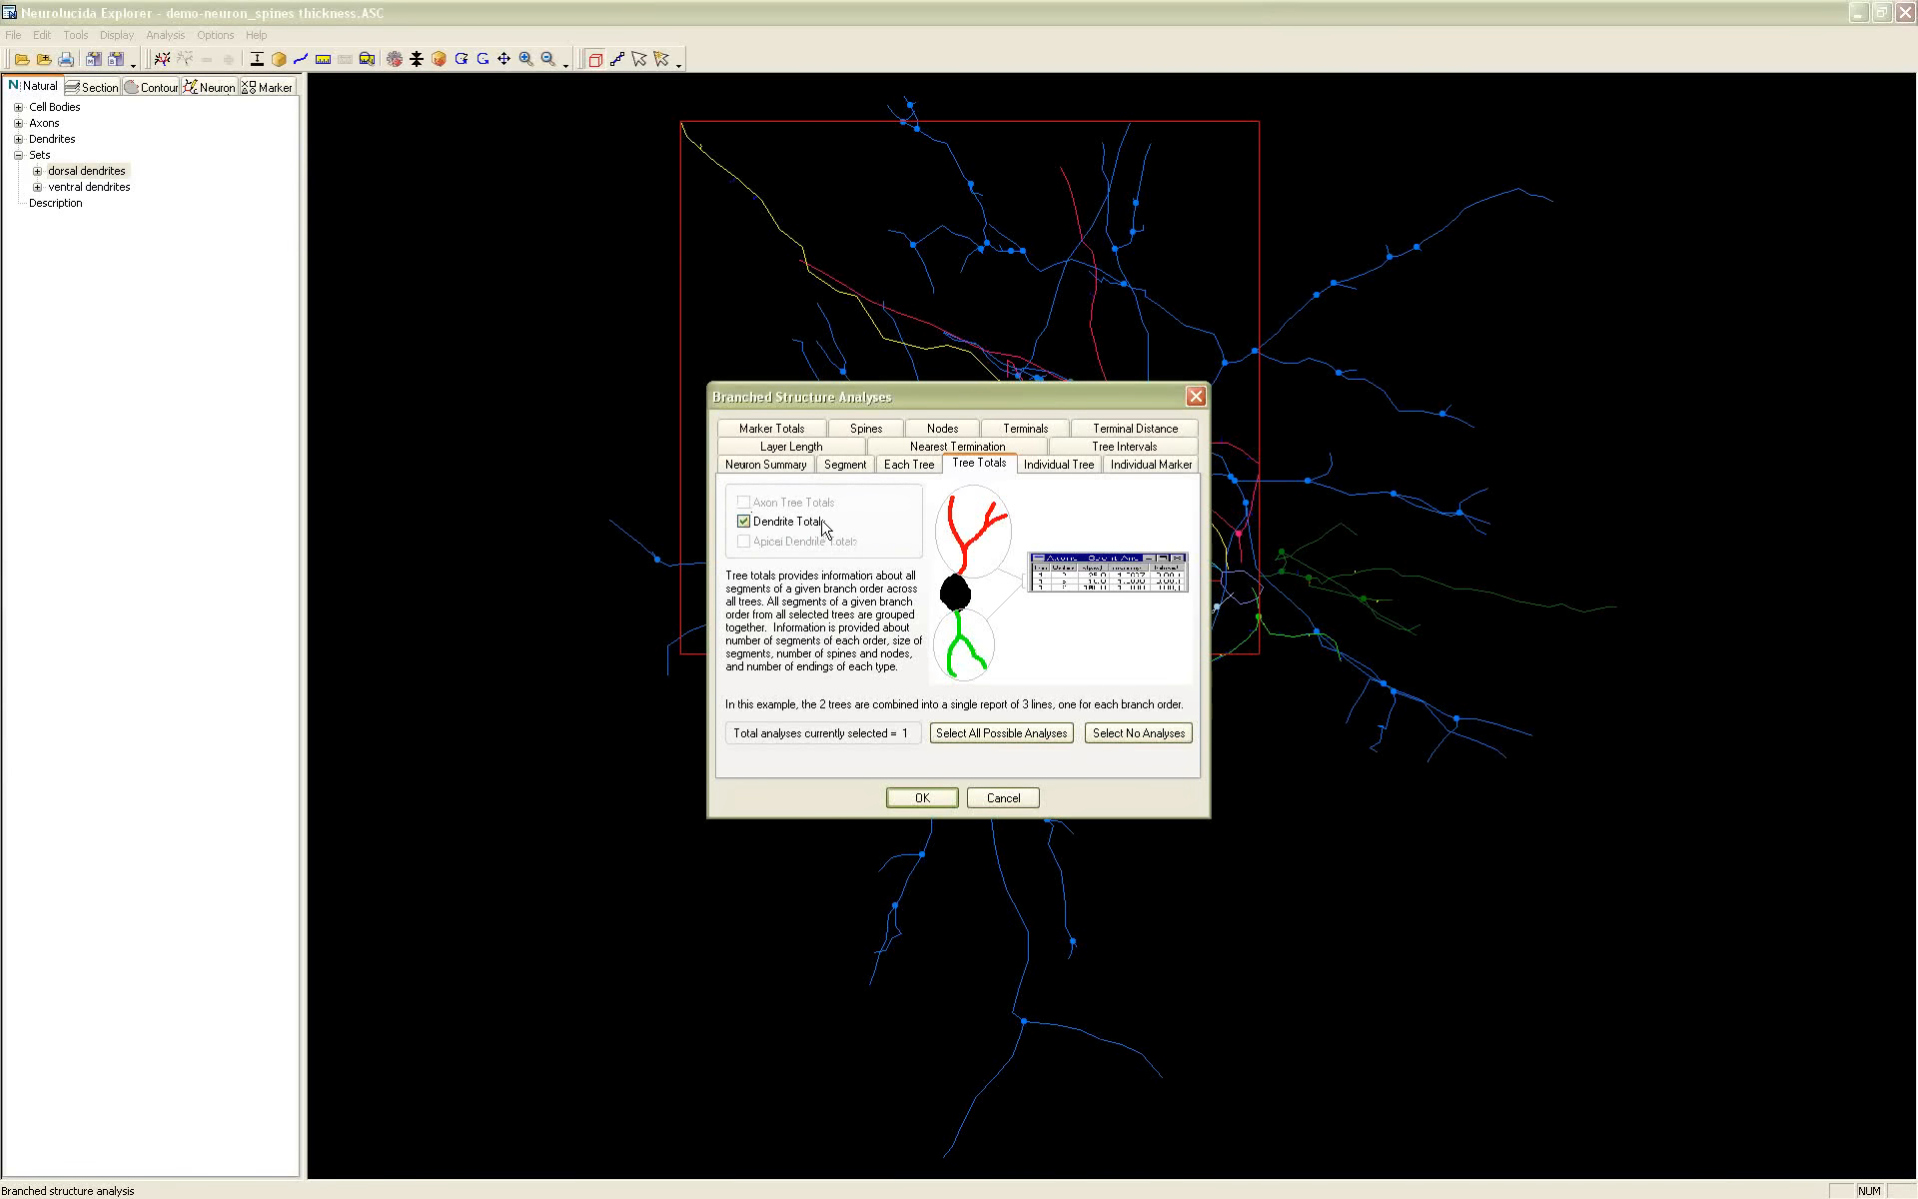
{"action": "left_click", "coordinate": [922, 798]}
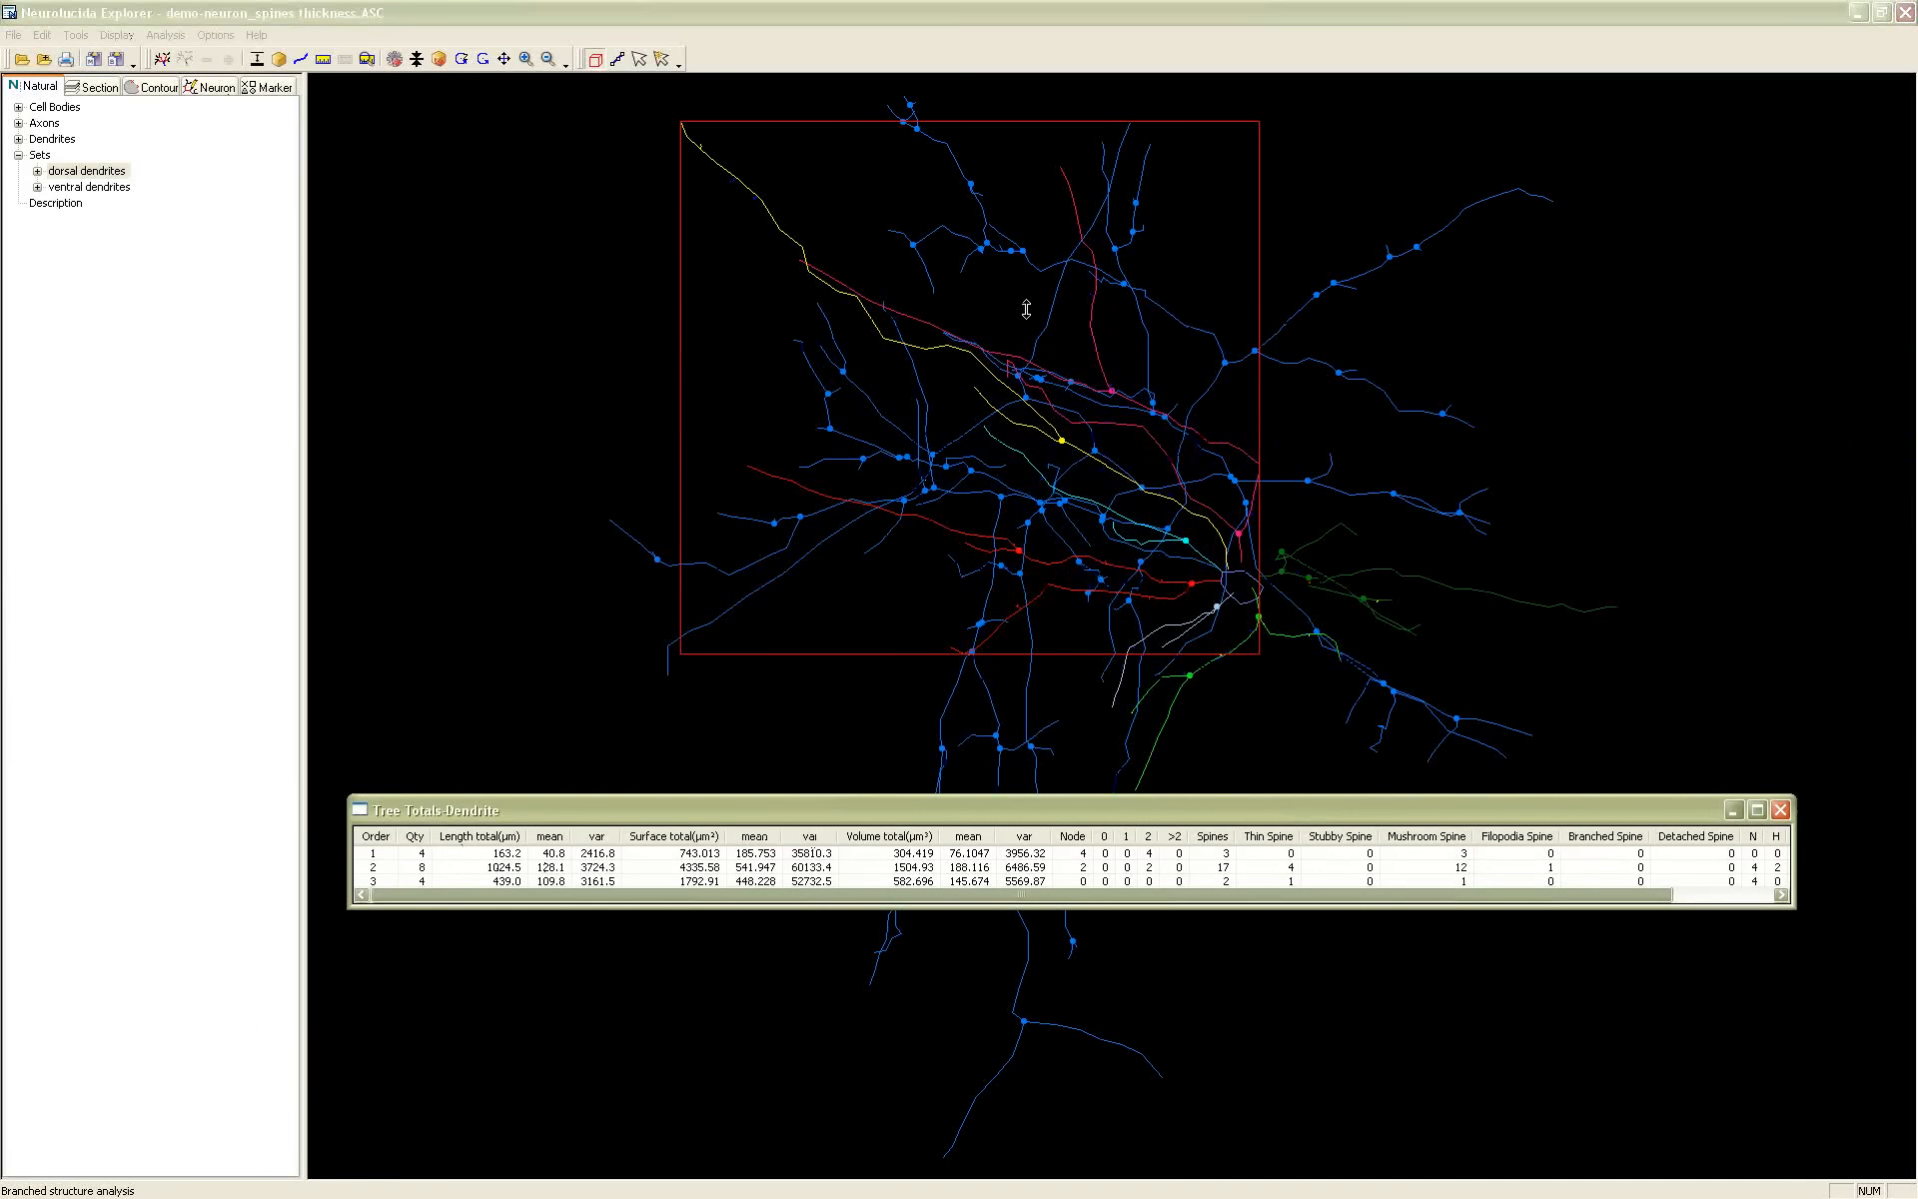
Run the same Dendrite Totals analysis on the ventral dendrites set and place the dorsal table directly beneath the ventral one
{"action": "left_click", "coordinate": [115, 187]}
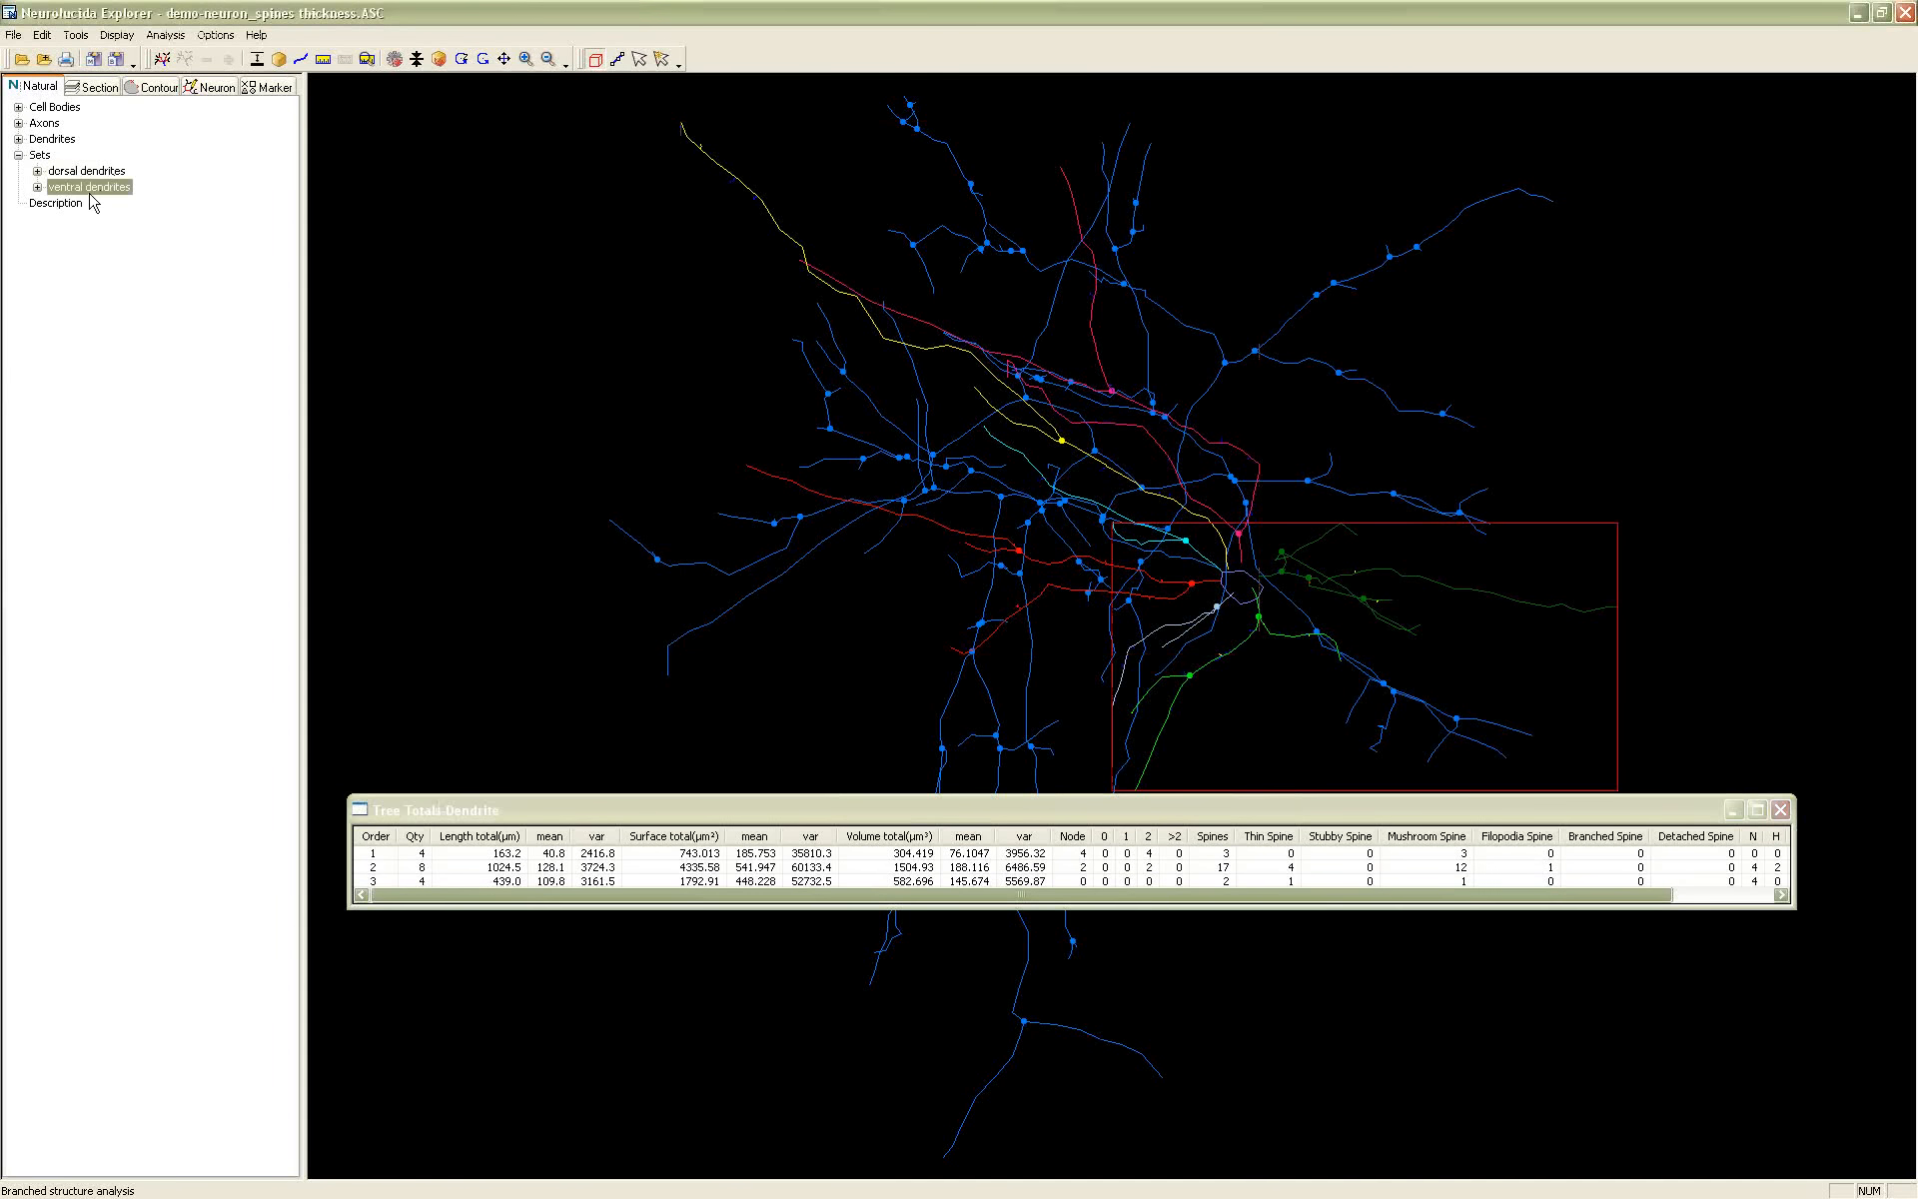
{"action": "left_click", "coordinate": [167, 36]}
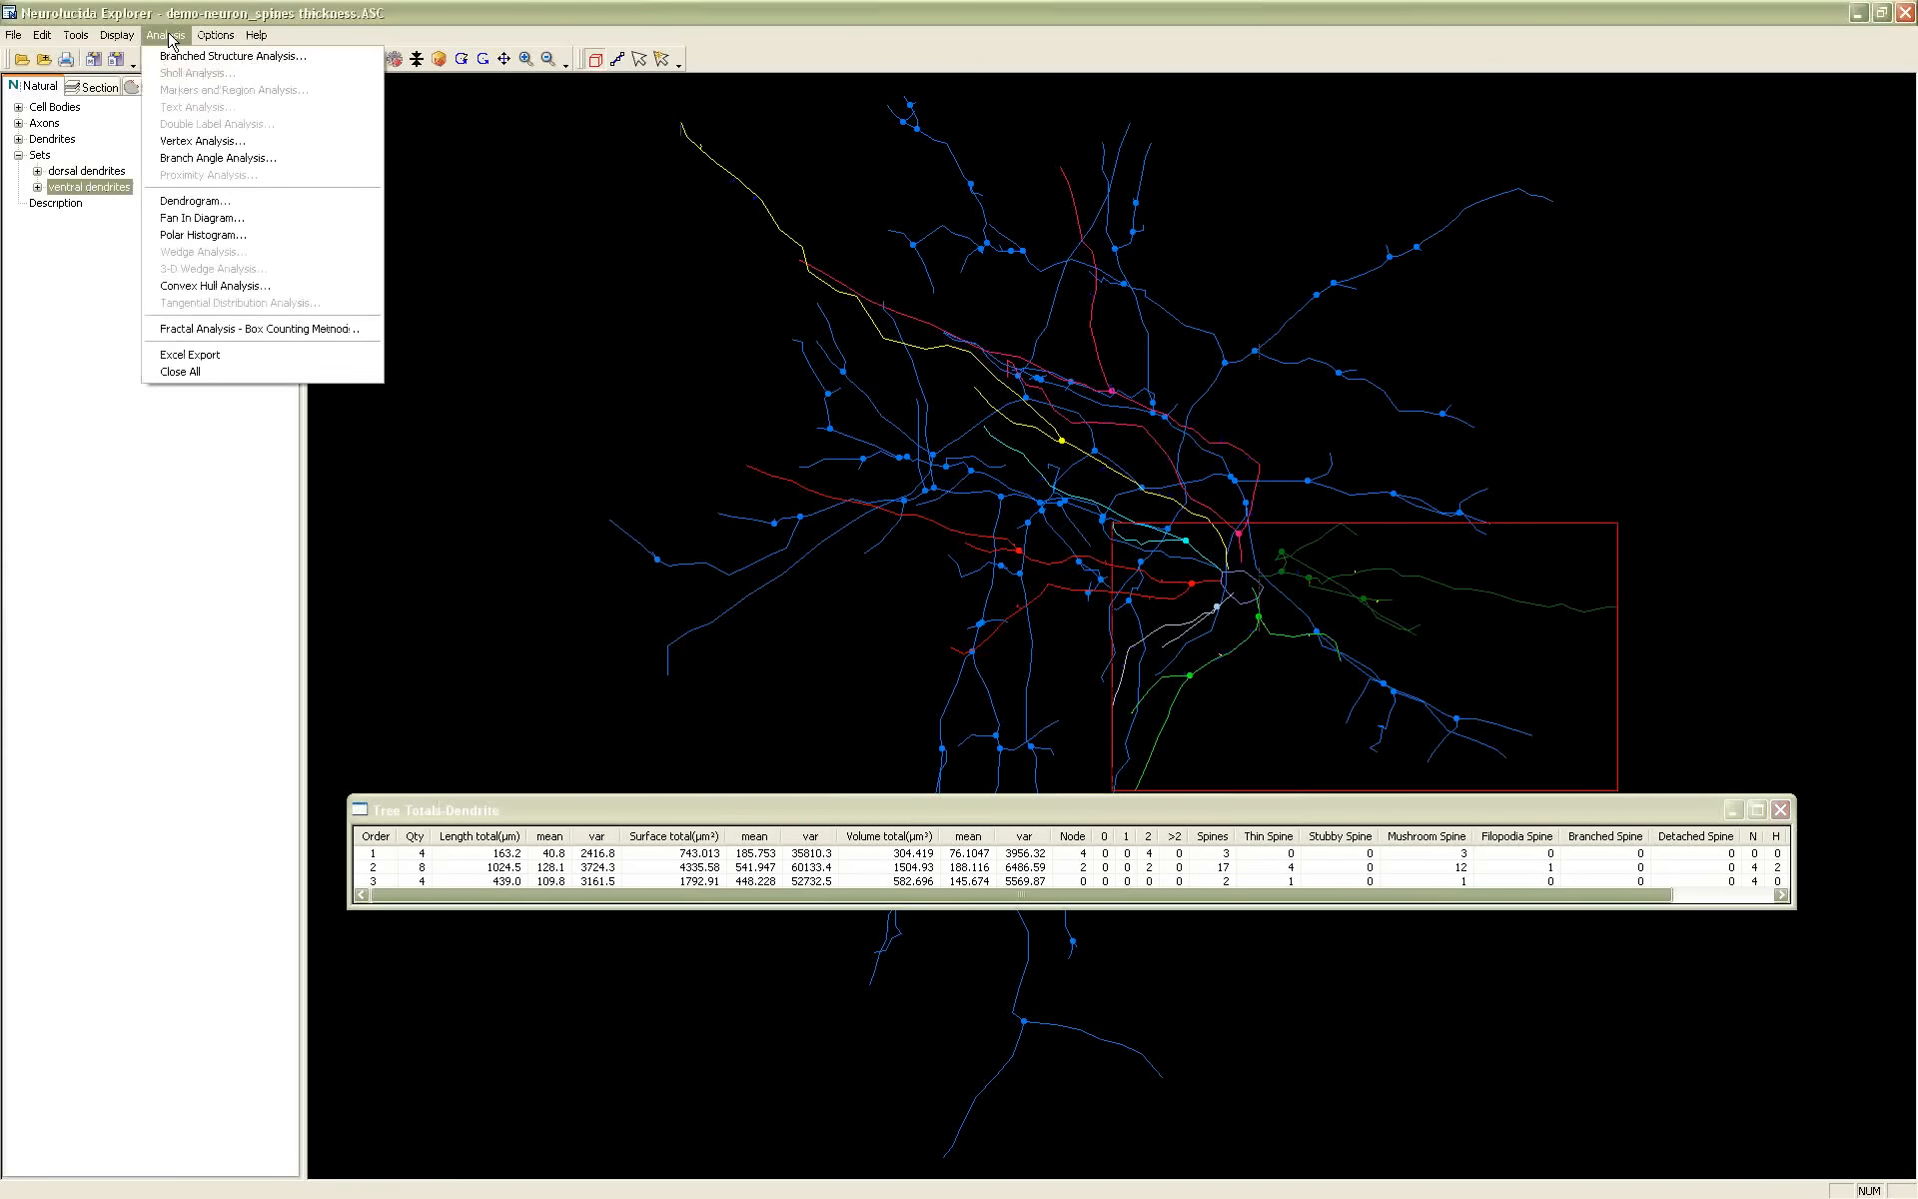
{"action": "left_click", "coordinate": [232, 56]}
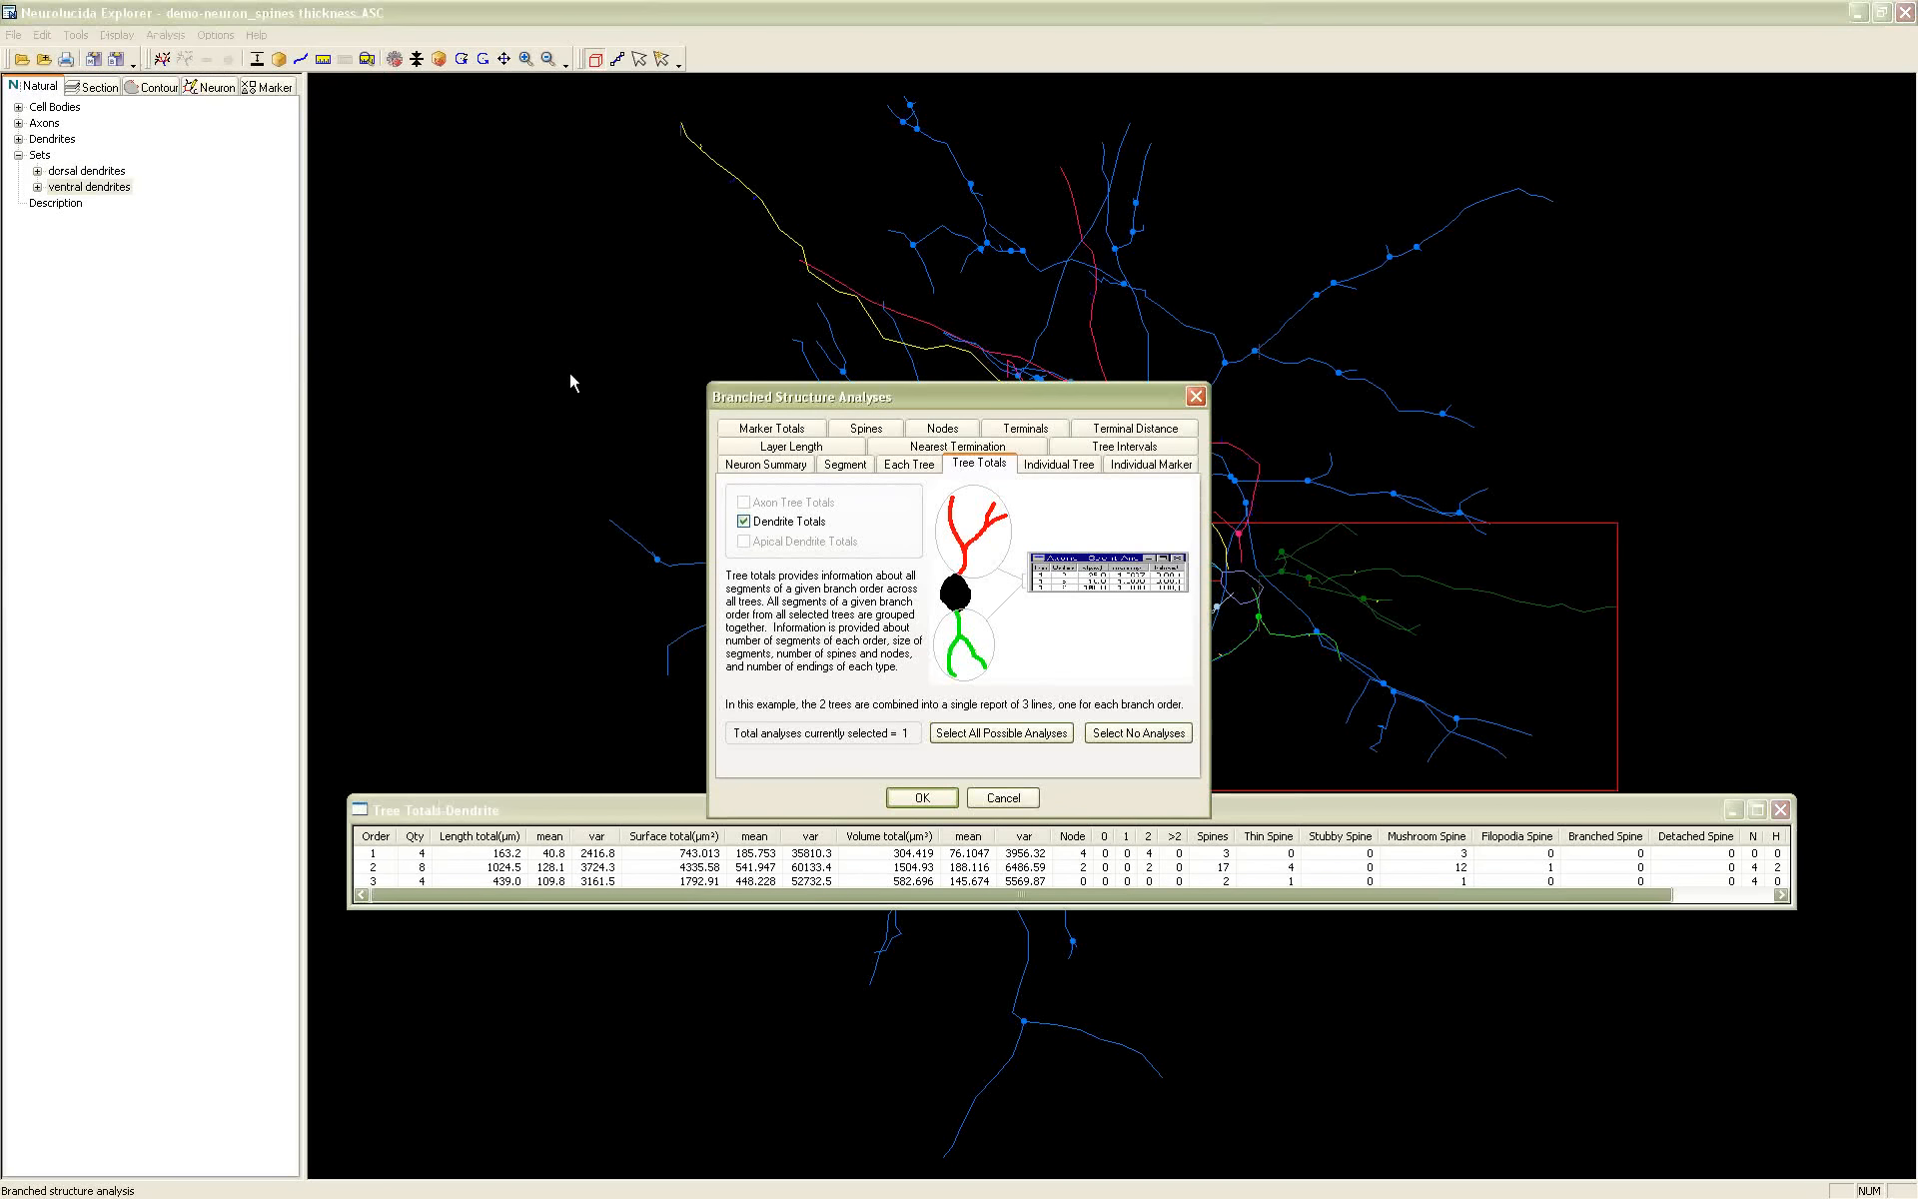
{"action": "left_click", "coordinate": [921, 798]}
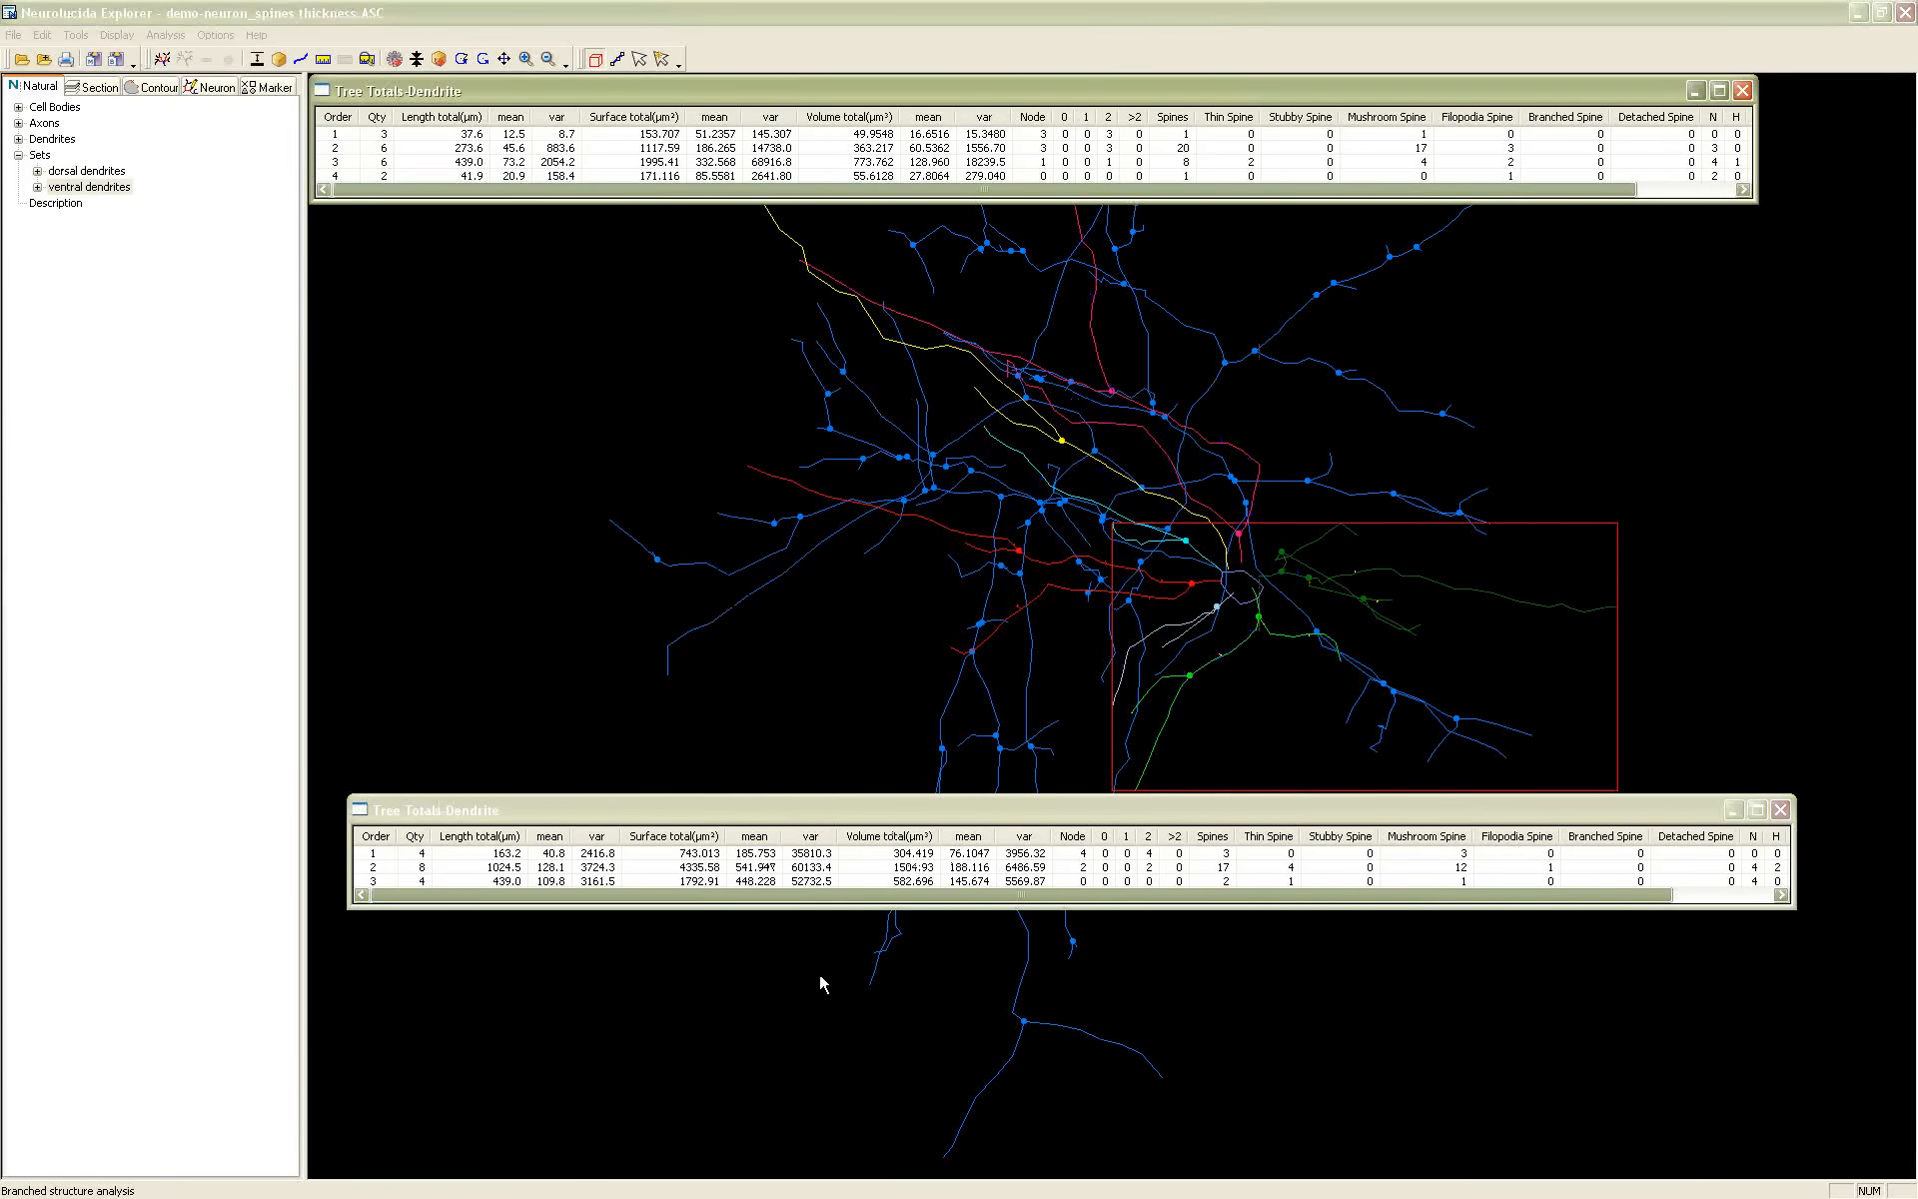
{"action": "left_click_drag", "start_coordinate": [829, 811], "coordinate": [791, 215]}
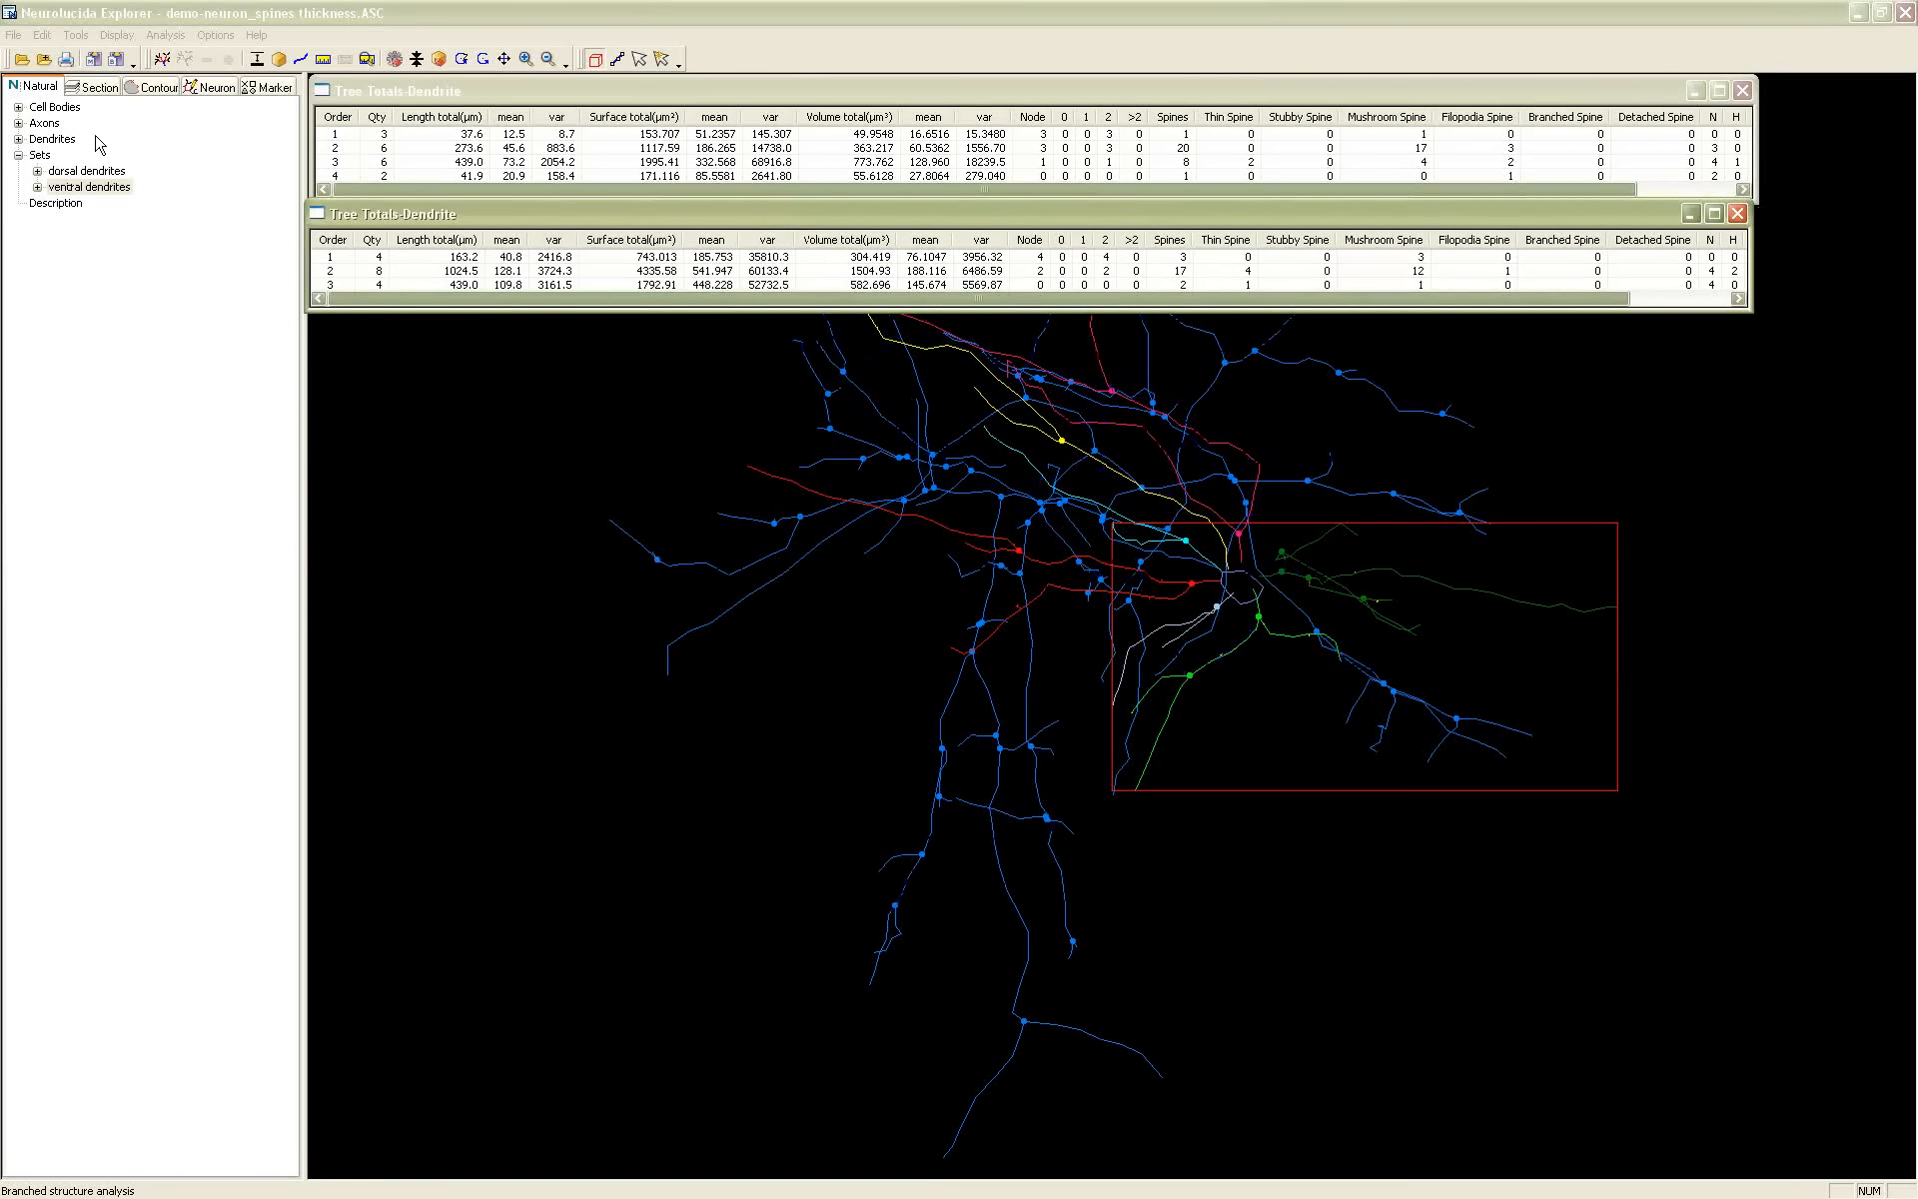